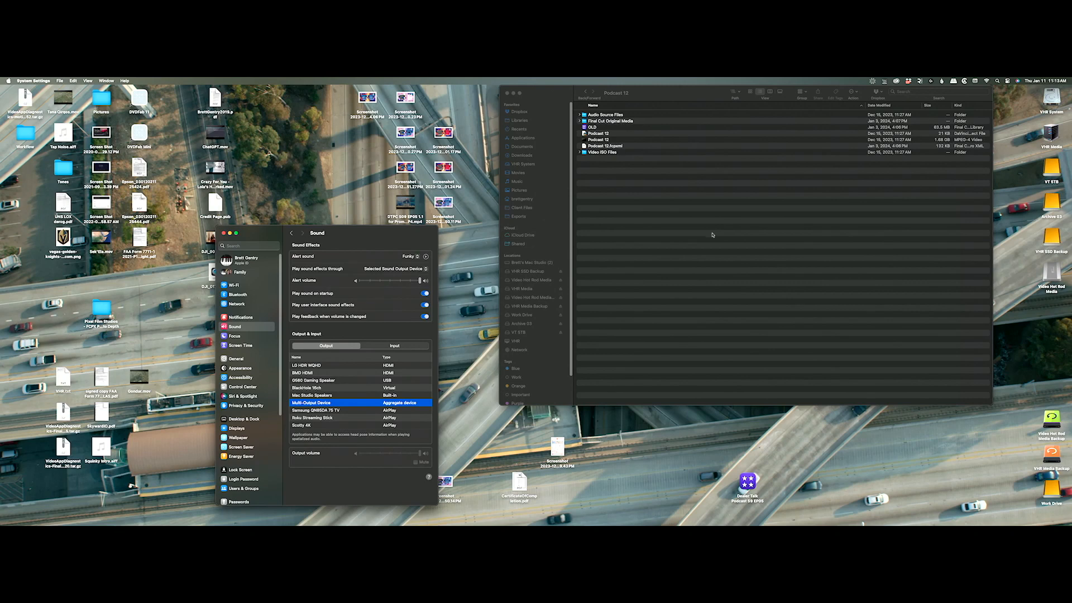
Quit System Settings and rename the Podcast 12 Resolve project file to 'DTPC S09 EP12'.
key("super+q")
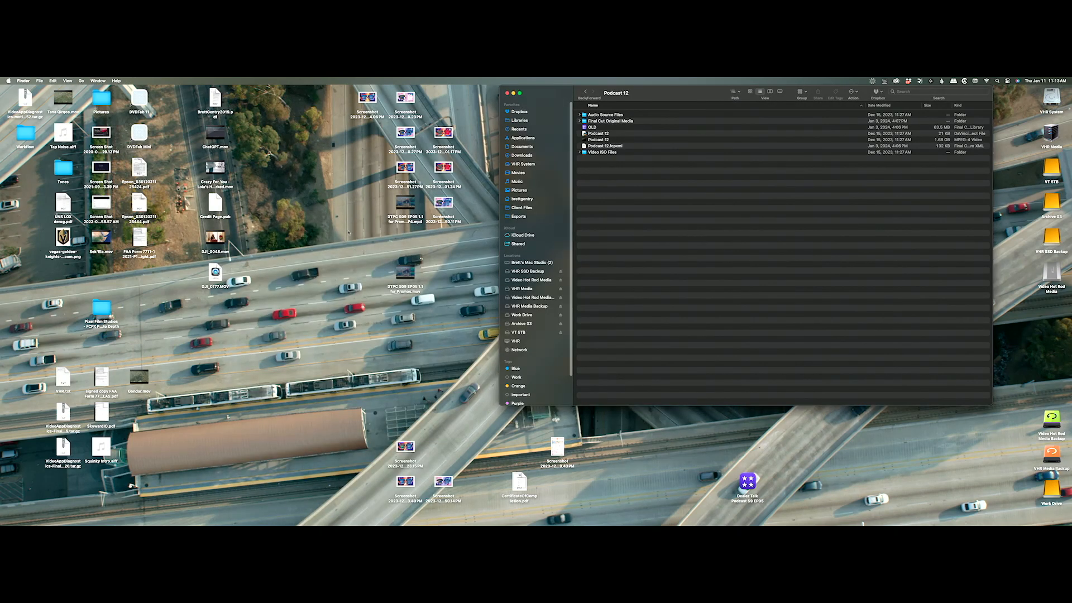
left_click_drag(656, 95, 650, 106)
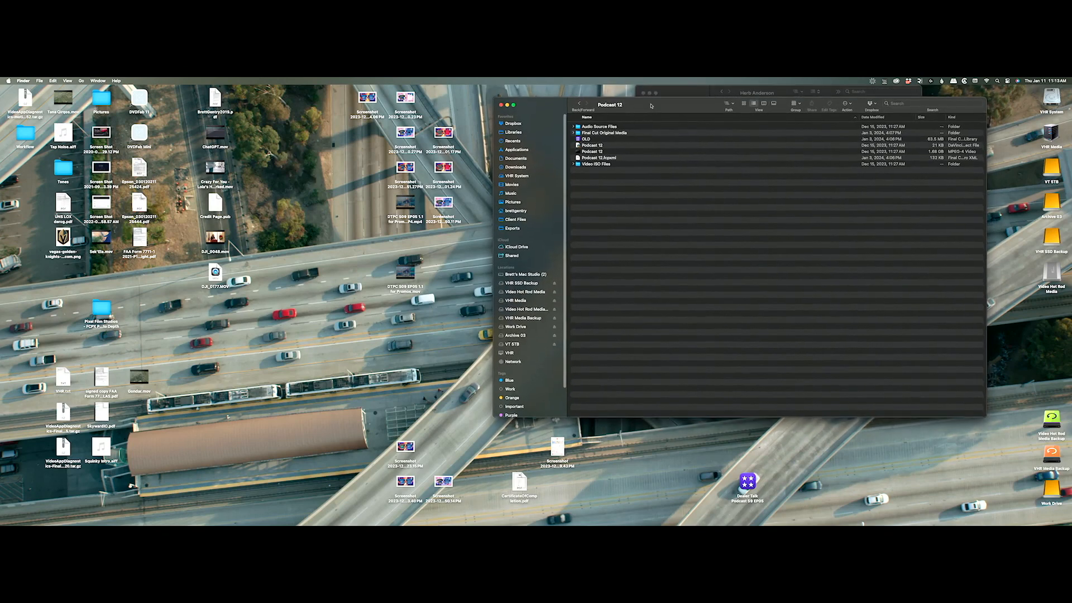
left_click(634, 138)
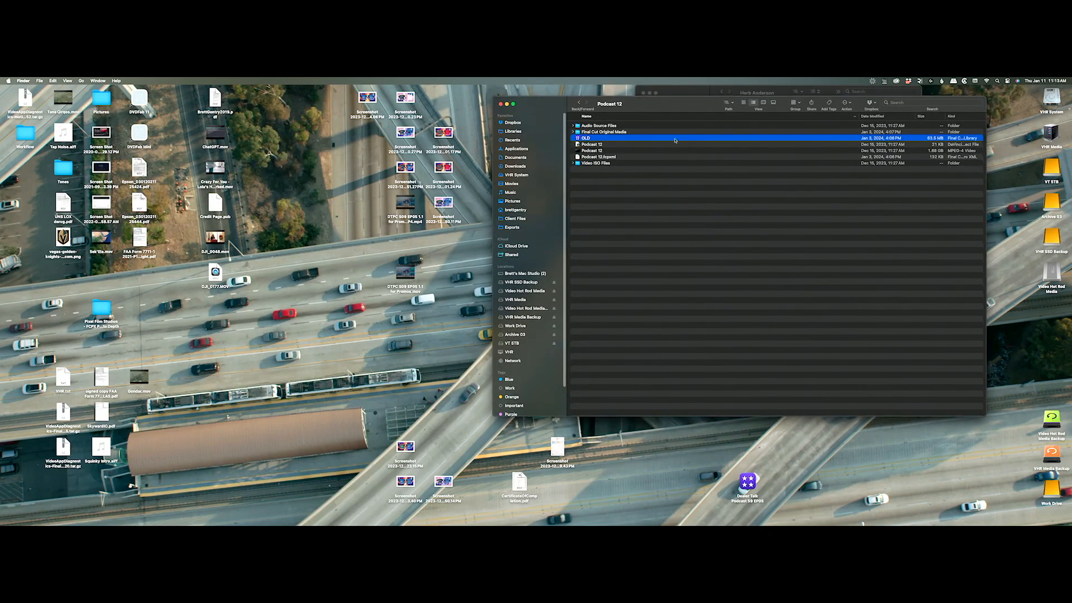
left_click(593, 145)
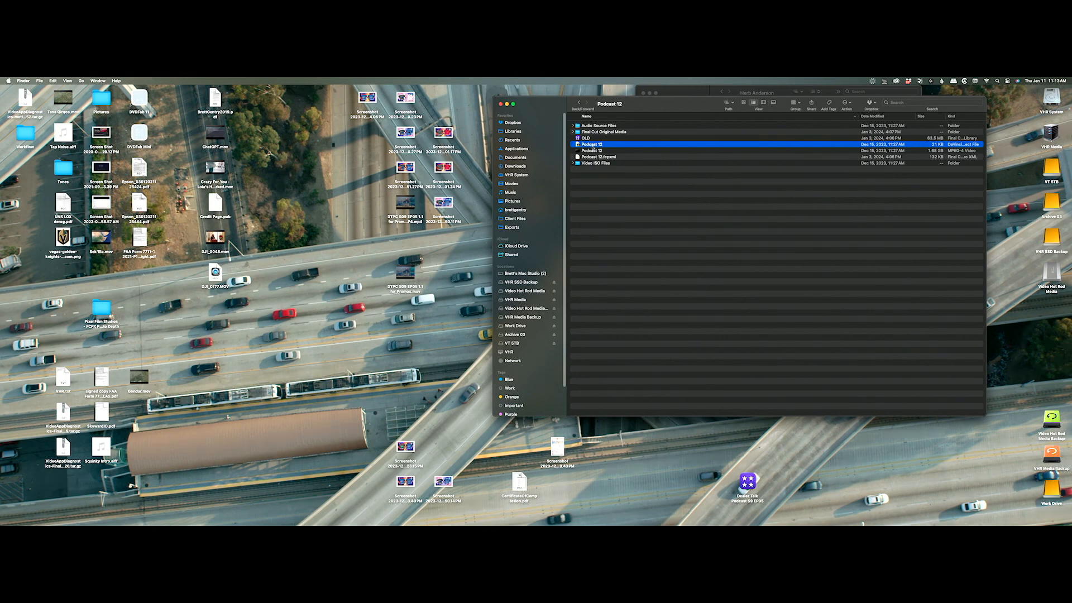
left_click(618, 191)
left_click(586, 147)
type("DTPC S09 EP12")
key("Return")
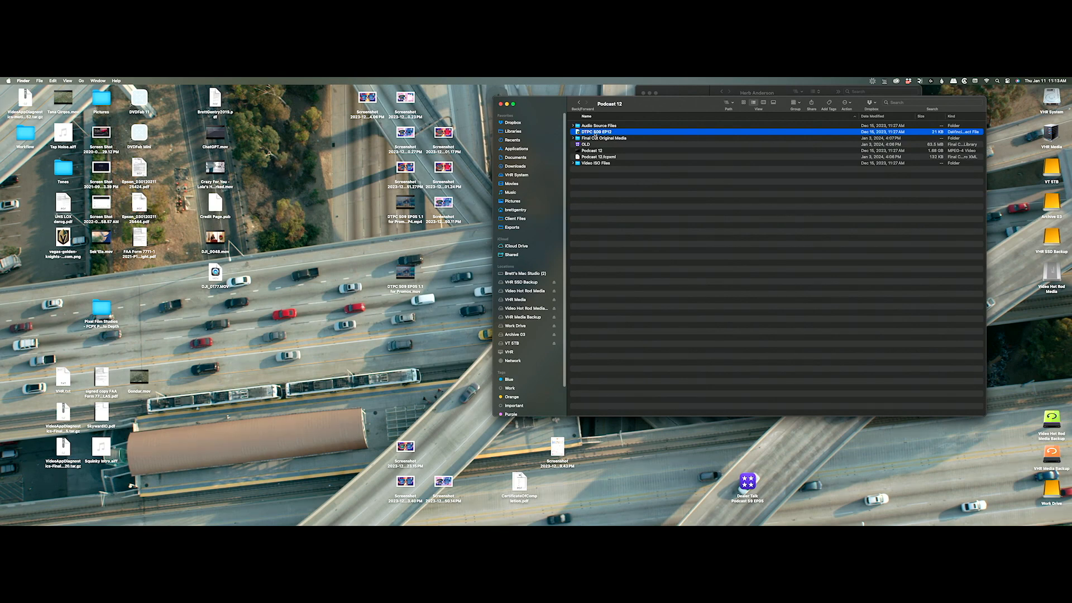
Move Podcast 12.fcpxml to the Trash and select the renamed DTPC S09 EP12 project.
left_click(596, 158)
key("super+BackSpace")
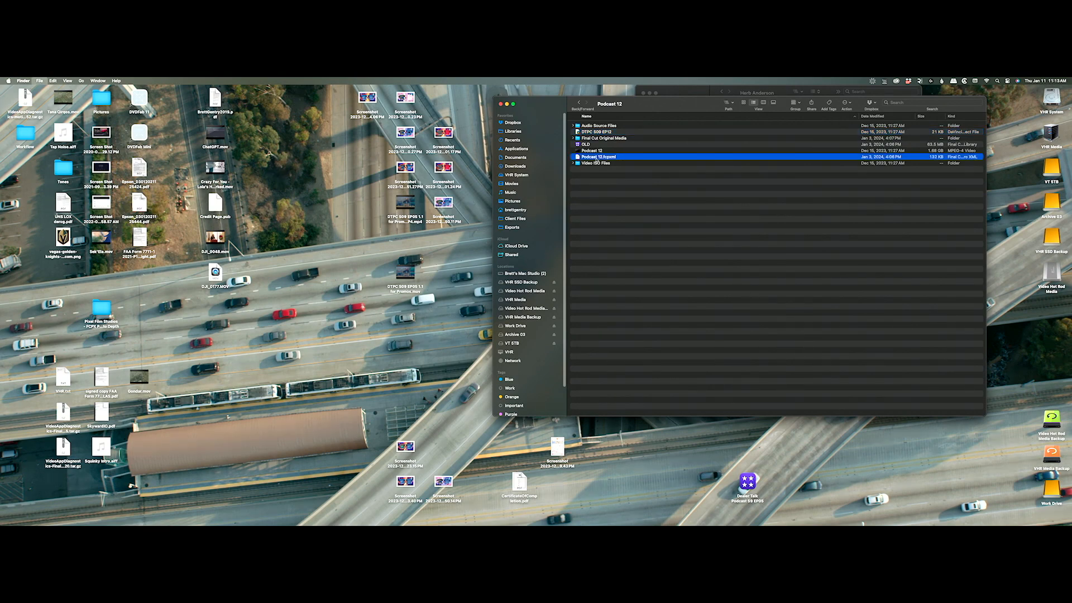
left_click(604, 132)
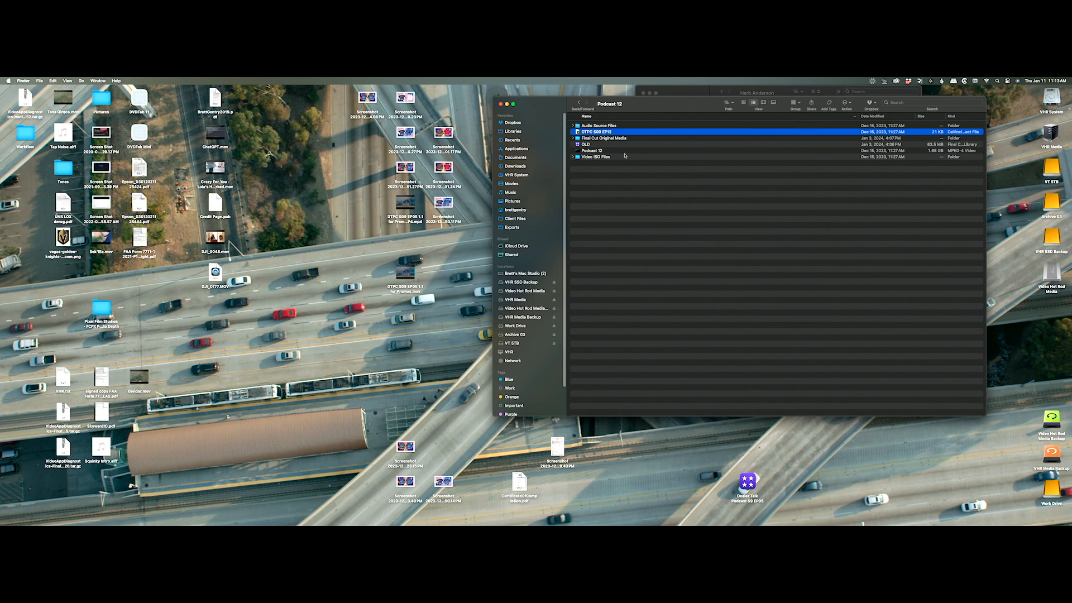
left_click(634, 187)
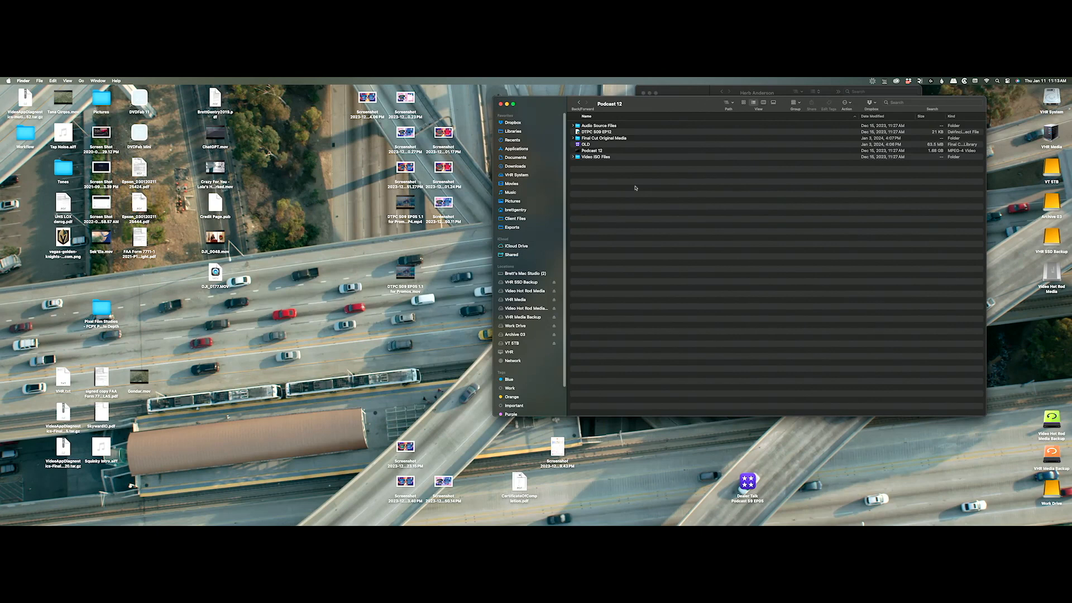
left_click(594, 133)
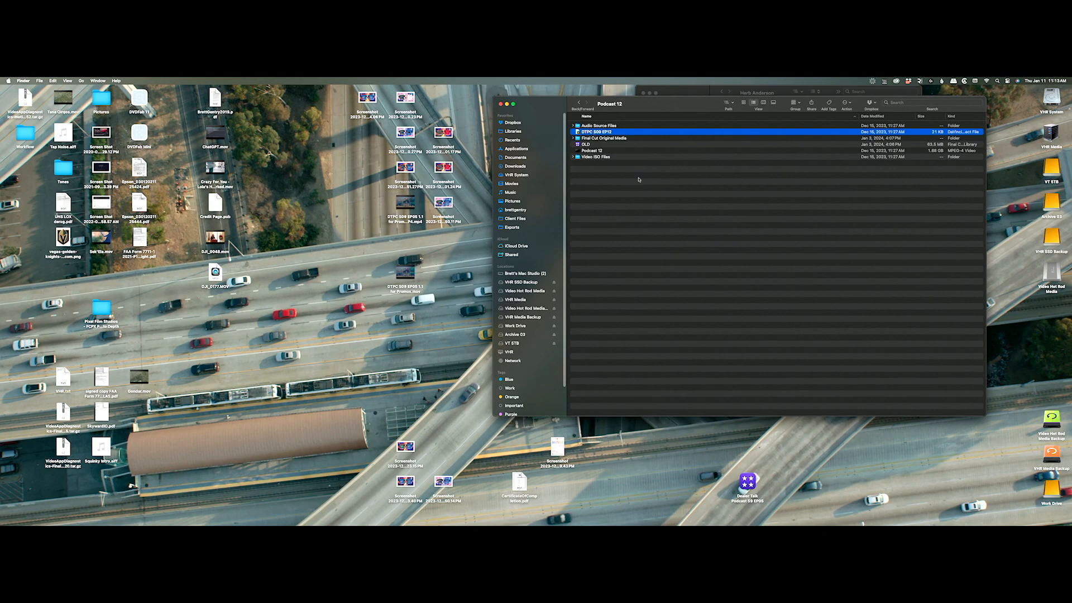
left_click_drag(620, 107, 566, 90)
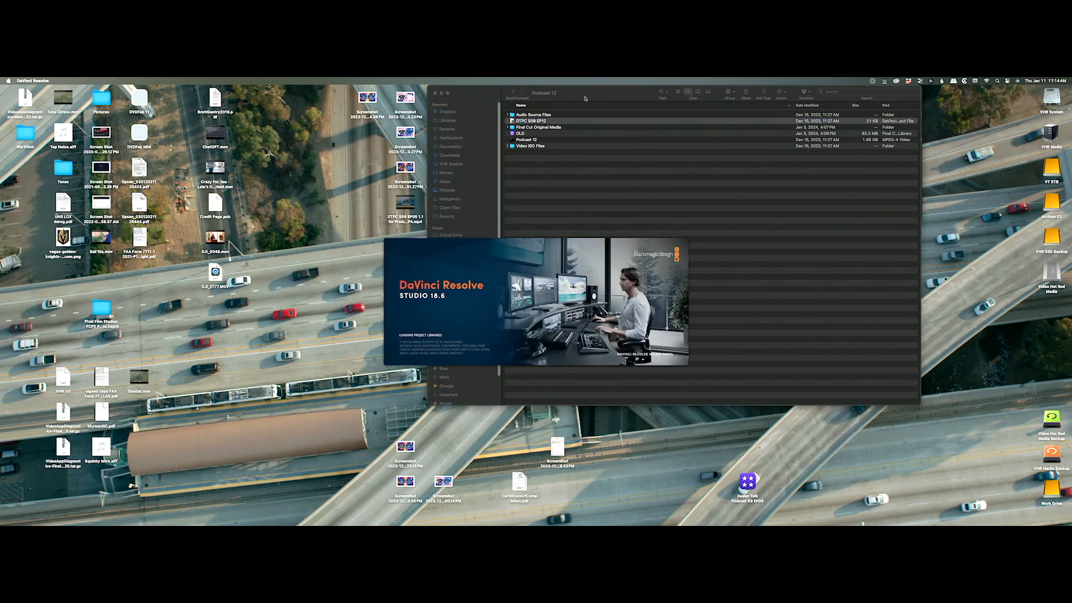
Quick Look the Podcast 13 CAM 8 clip inside the Video ISO Files folder.
left_click(508, 147)
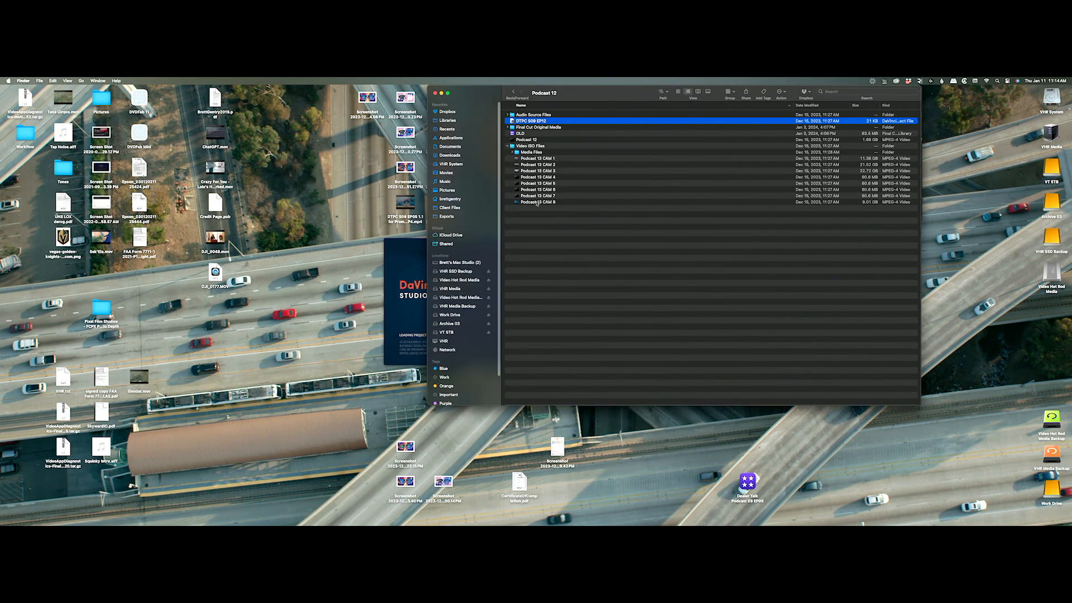
left_click(536, 203)
key("space")
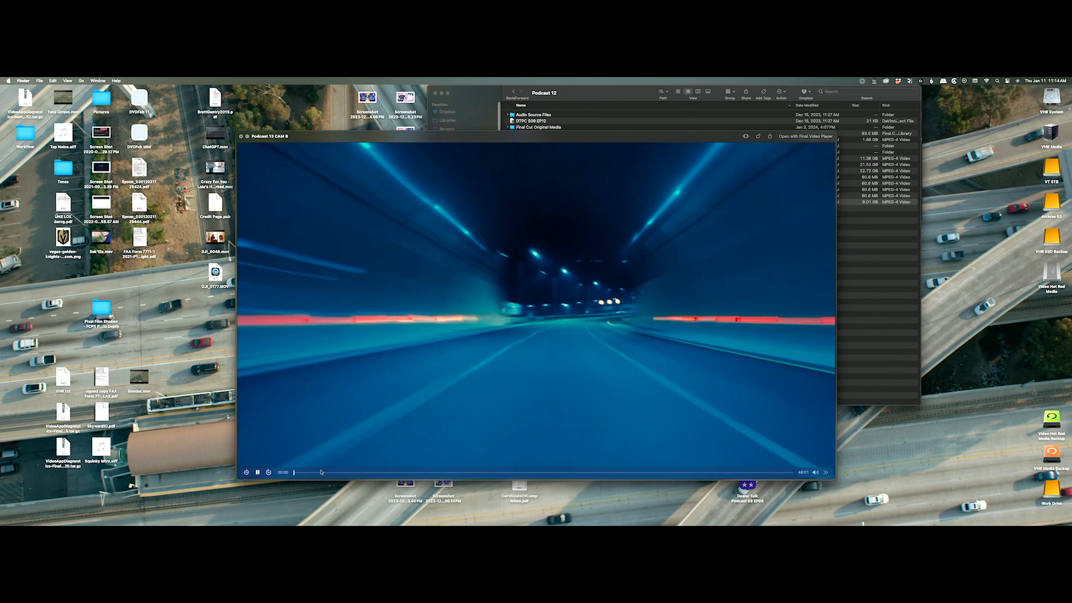
key("space")
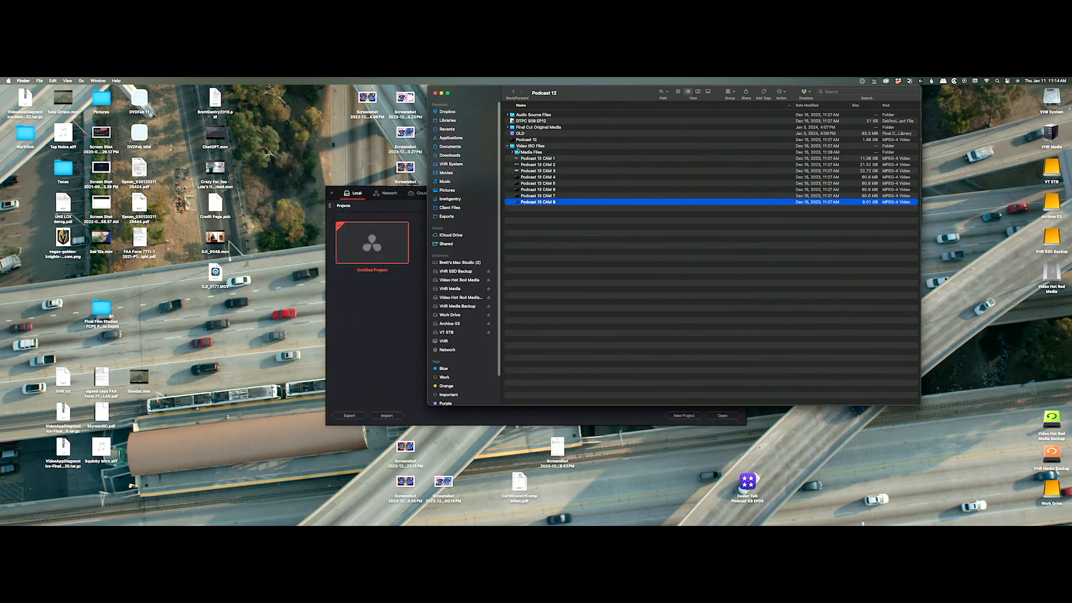
left_click(508, 147)
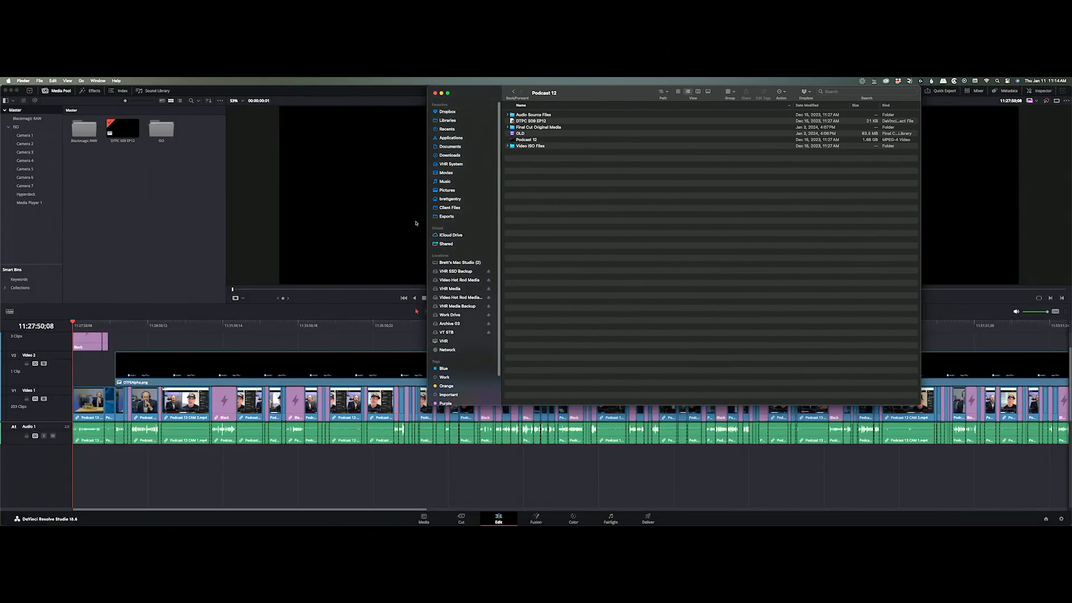
In Resolve, scrub the host shot and two-person call, parking the playhead at 11:30:54:15.
left_click(272, 322)
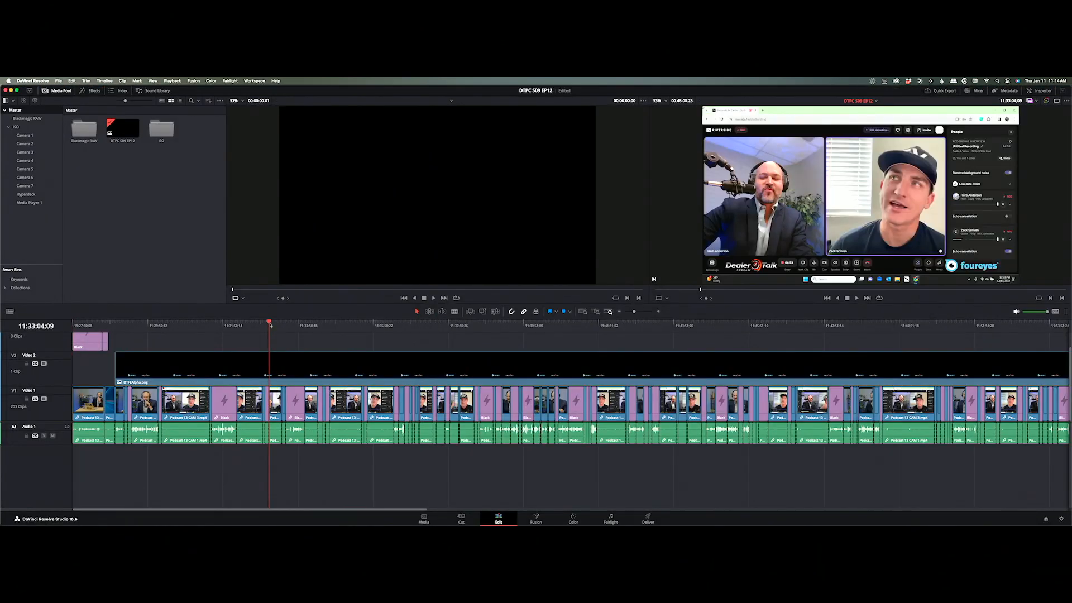
left_click(286, 323)
left_click_drag(288, 327, 311, 331)
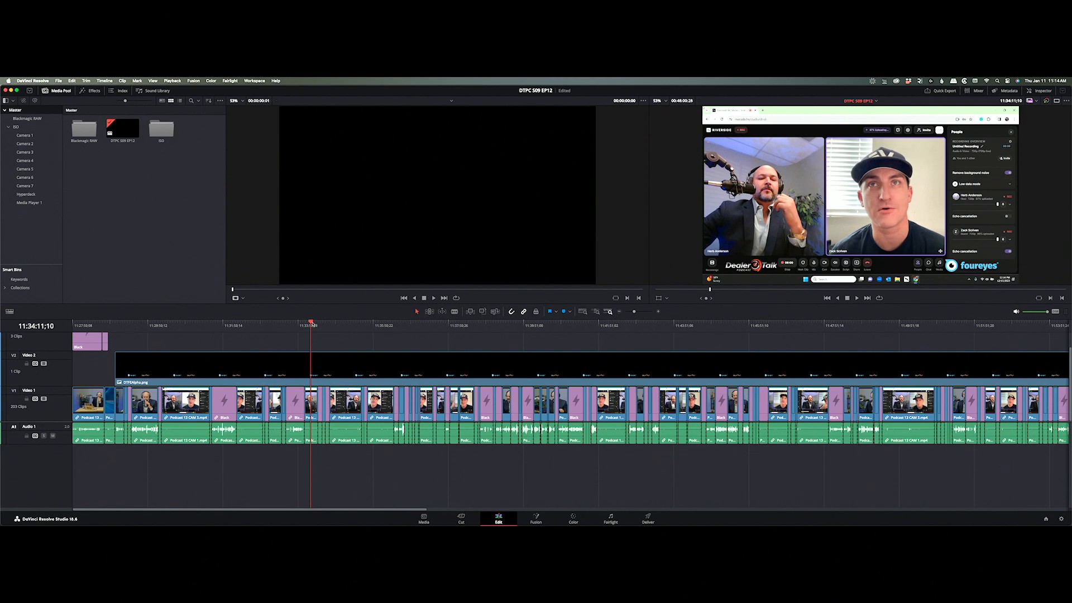
left_click_drag(312, 327, 89, 347)
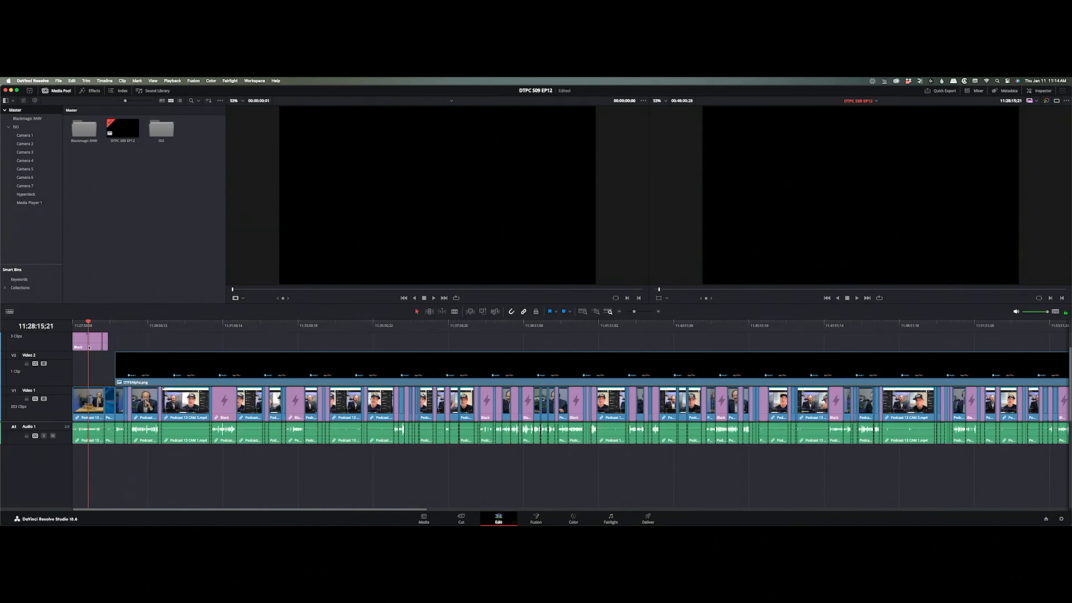
left_click(89, 345)
key("v")
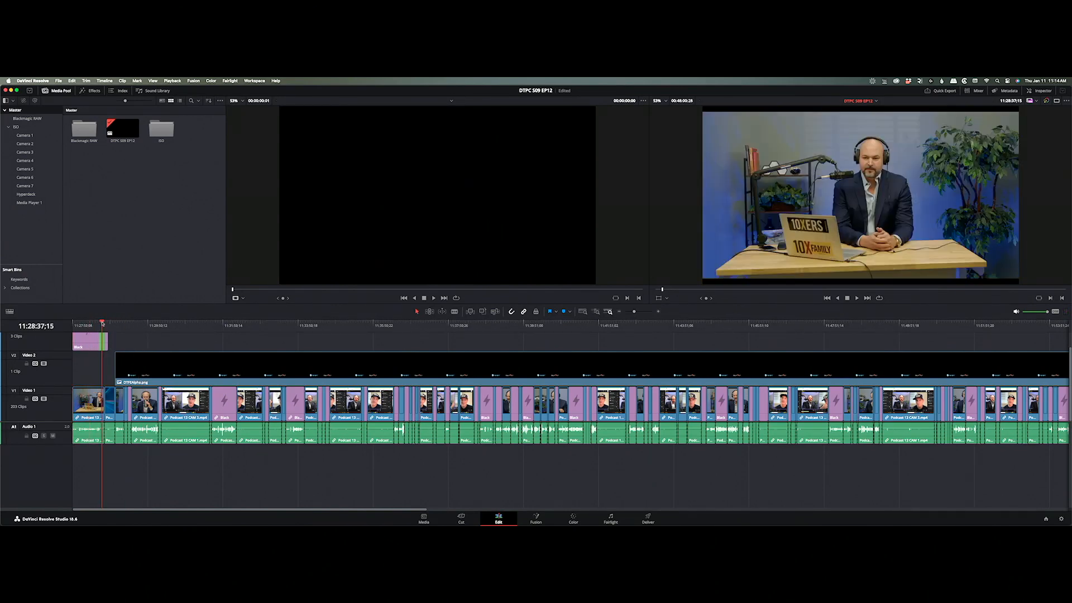
left_click_drag(102, 323, 203, 323)
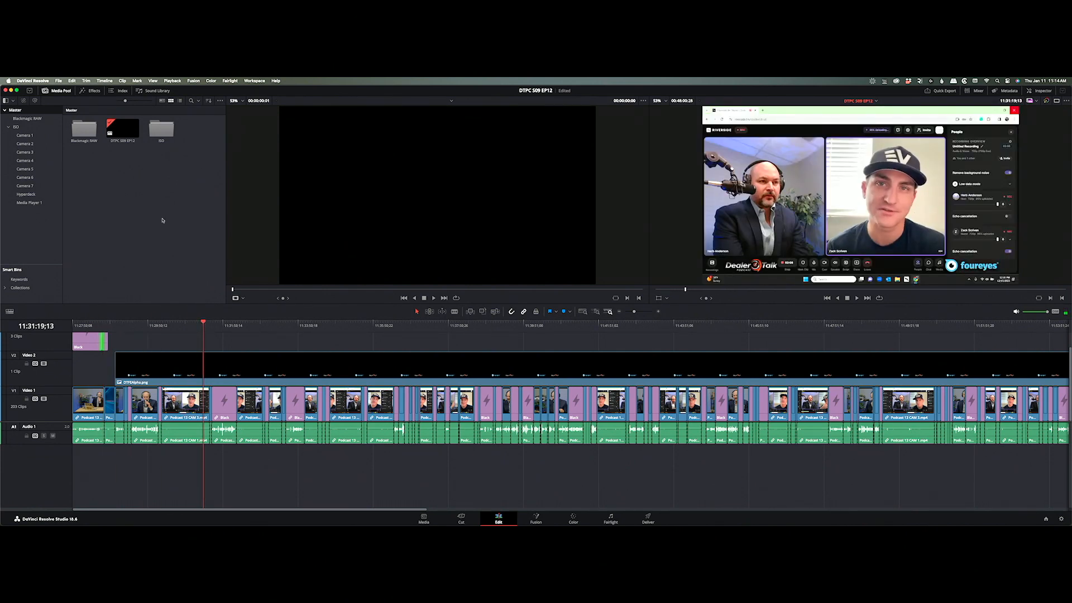
left_click(176, 334)
left_click(188, 324)
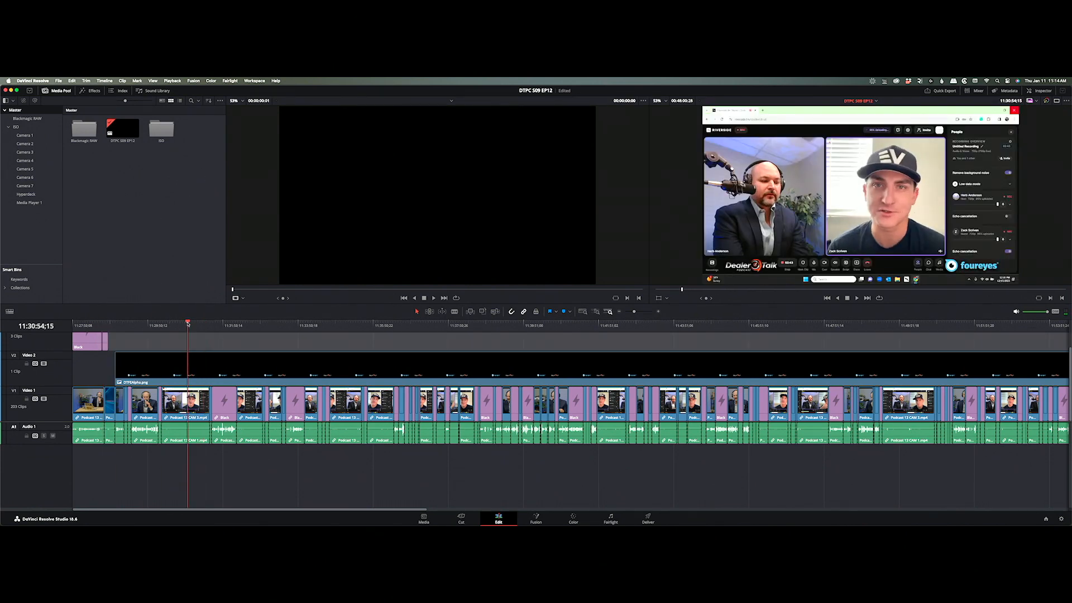
Export the timeline as FCPXML 1.11 (*.fcpxmld) into Podcast 12, then hide Resolve.
left_click(59, 81)
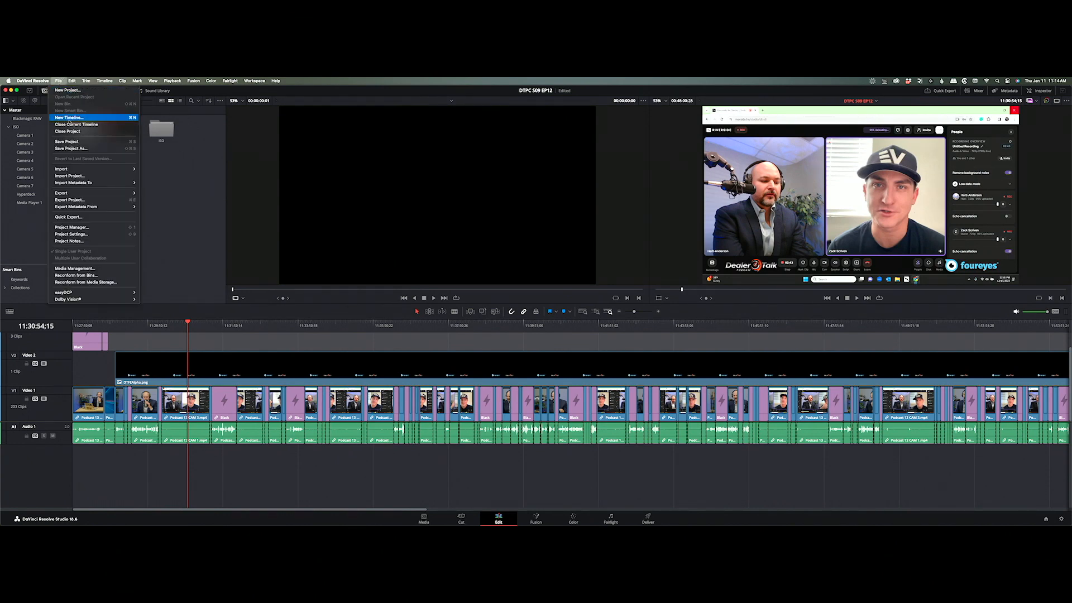
mouse_move(110, 194)
left_click(153, 200)
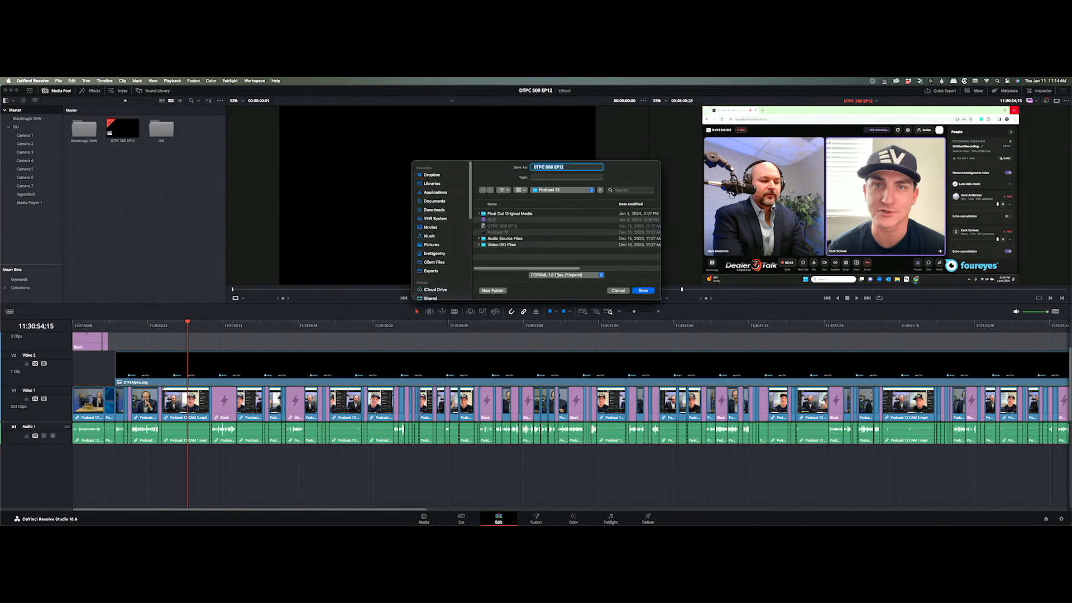
left_click(557, 275)
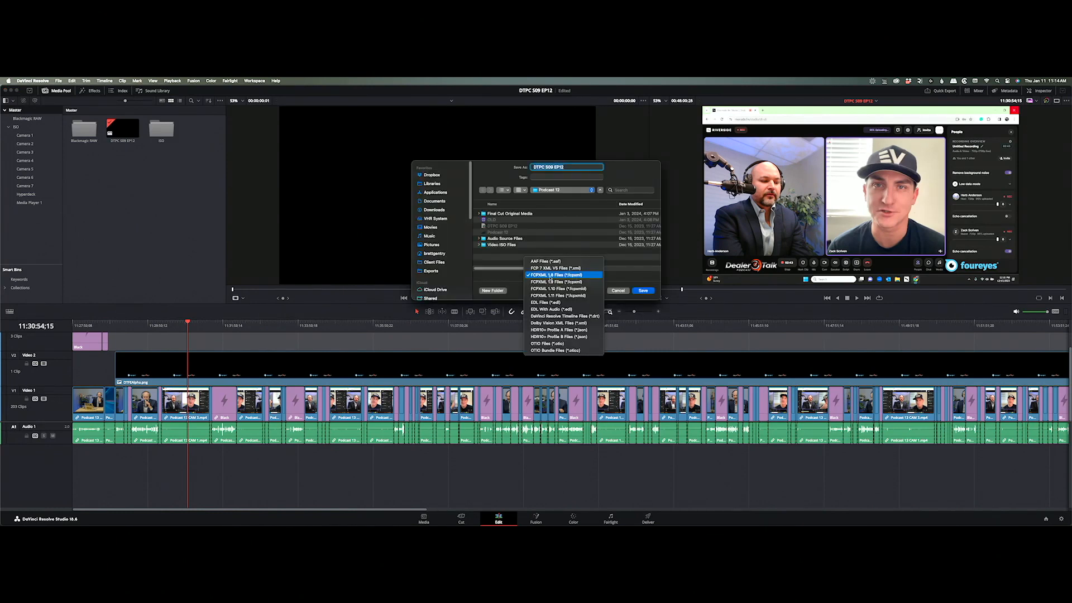
left_click(576, 296)
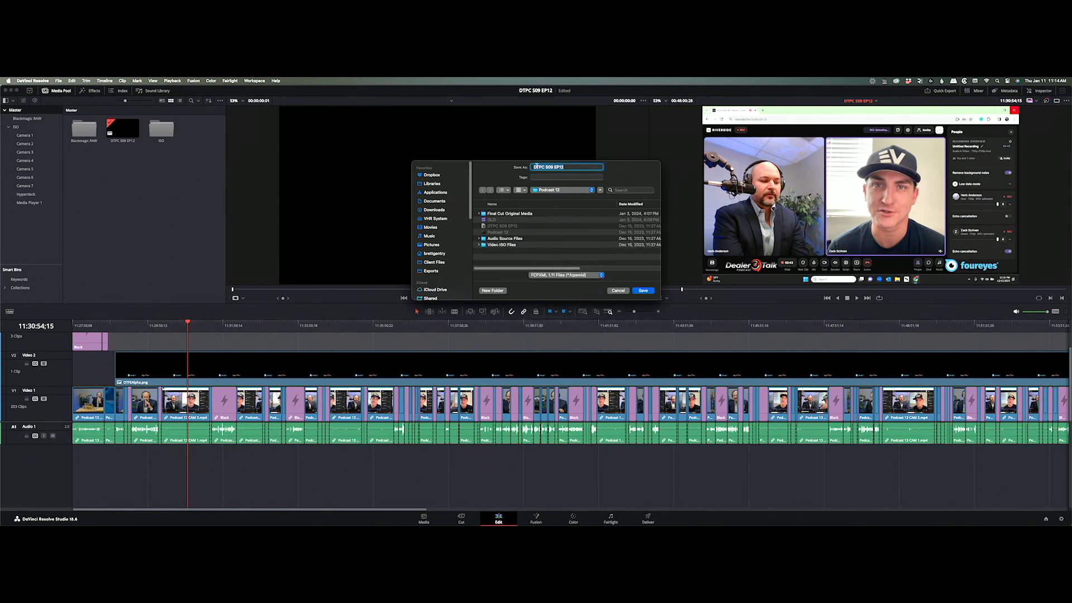
left_click(651, 291)
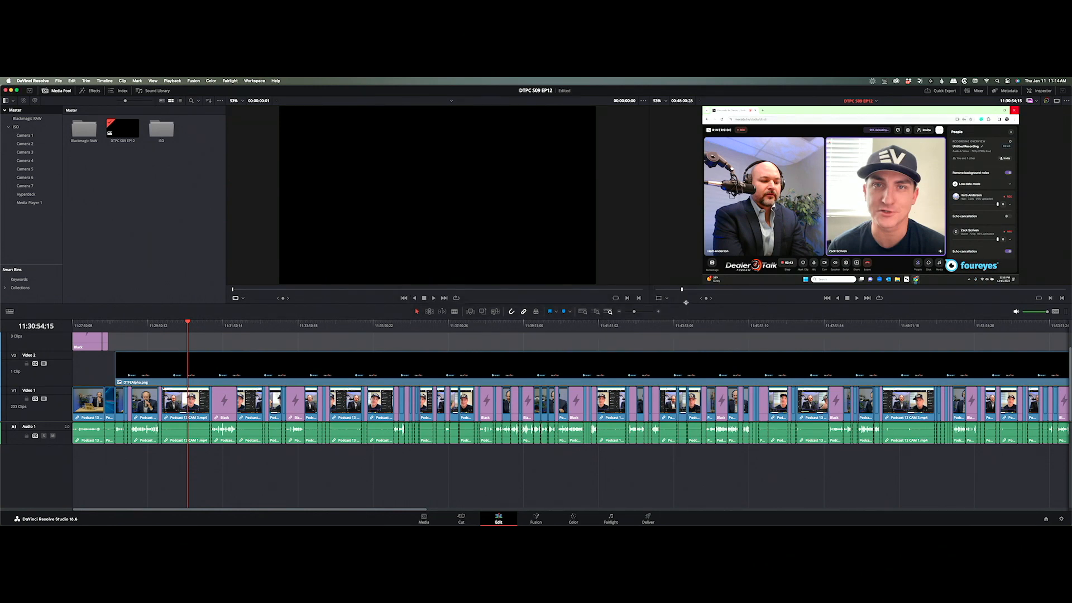
key("super+h")
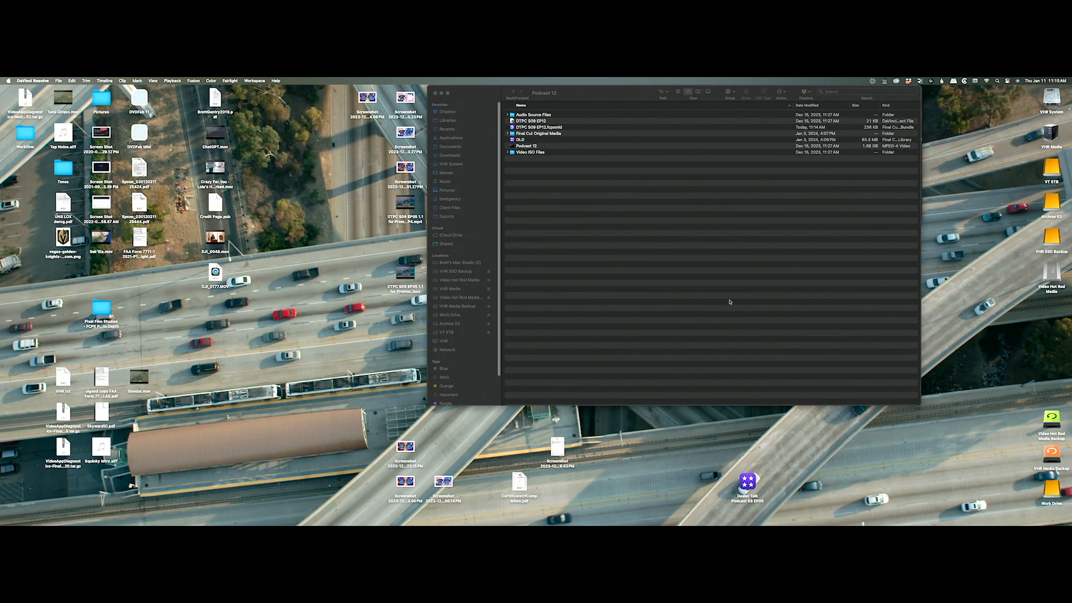
Launch Final Cut Pro from the Dock to reach its Open Library dialog.
mouse_move(300, 523)
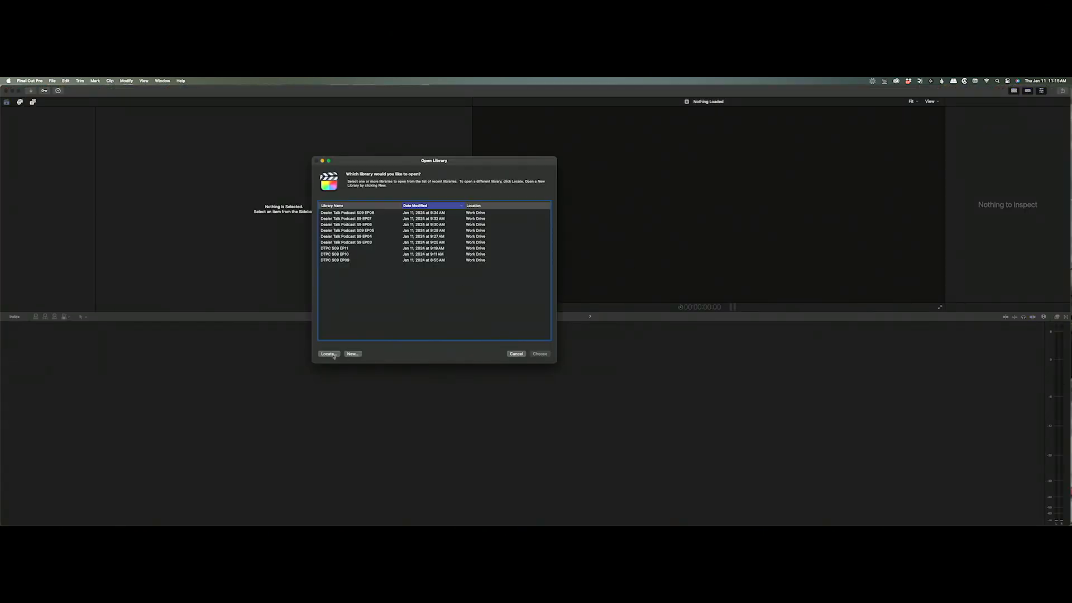
Create a new library named DTPC S09 EP12 in the Podcast 12 folder on Work Drive.
left_click(352, 354)
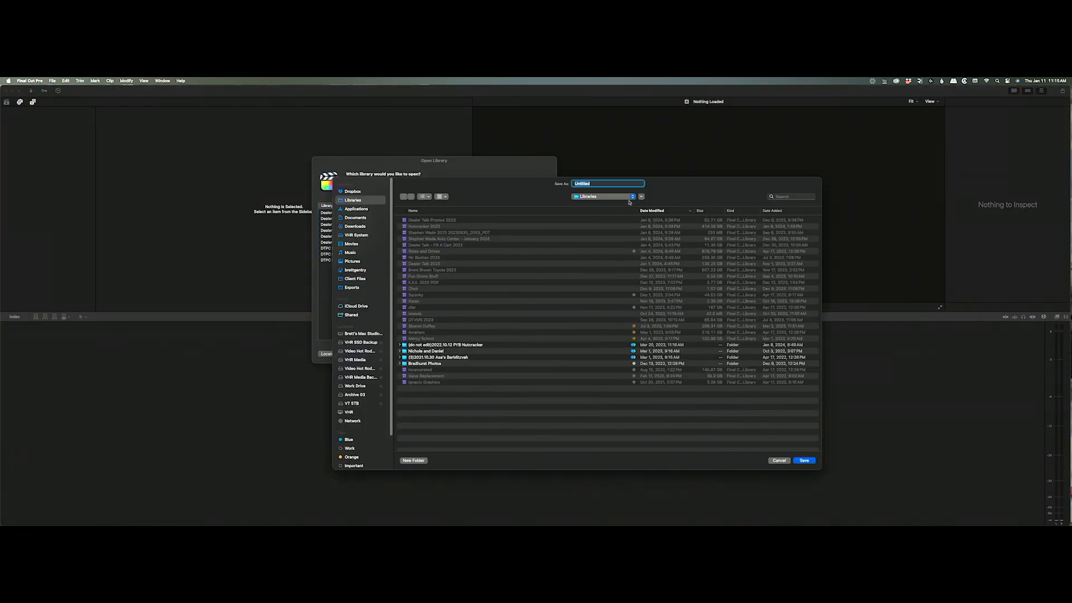
type("DTPC S09 EP12")
left_click(353, 386)
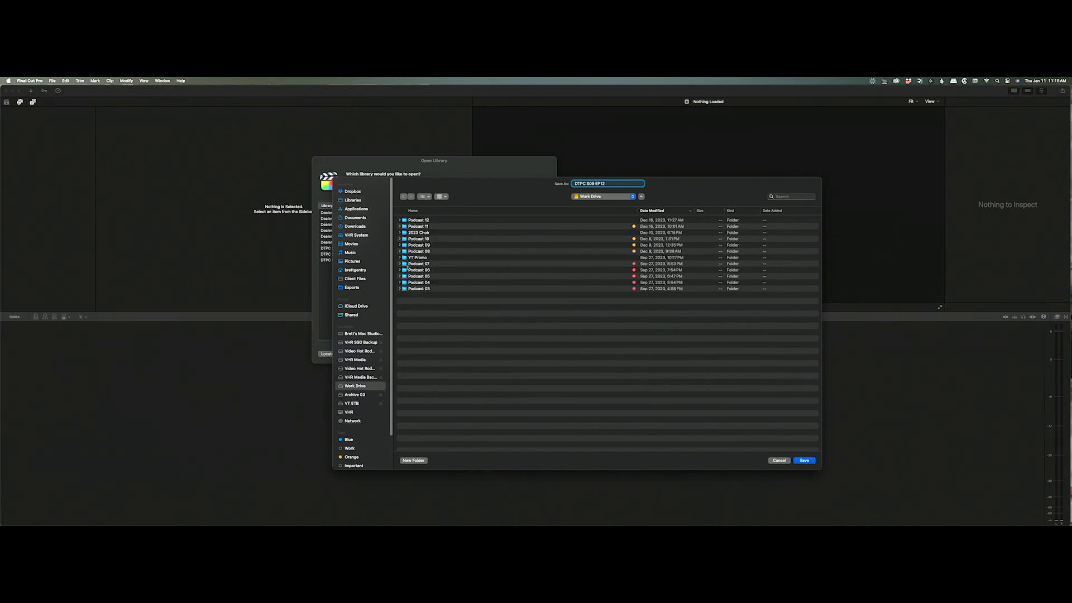
double_click(421, 221)
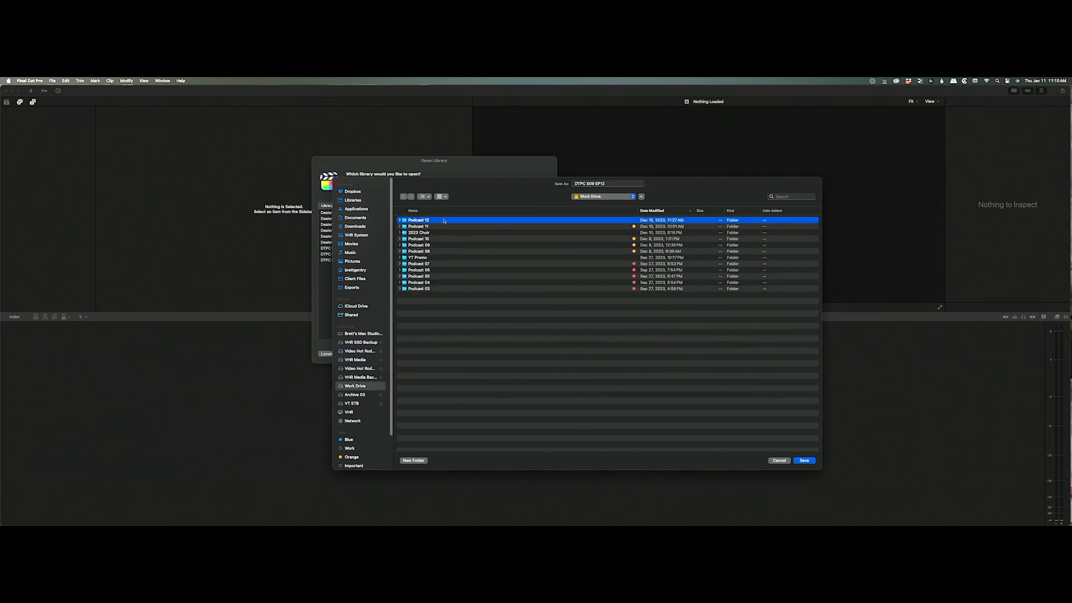
left_click(802, 460)
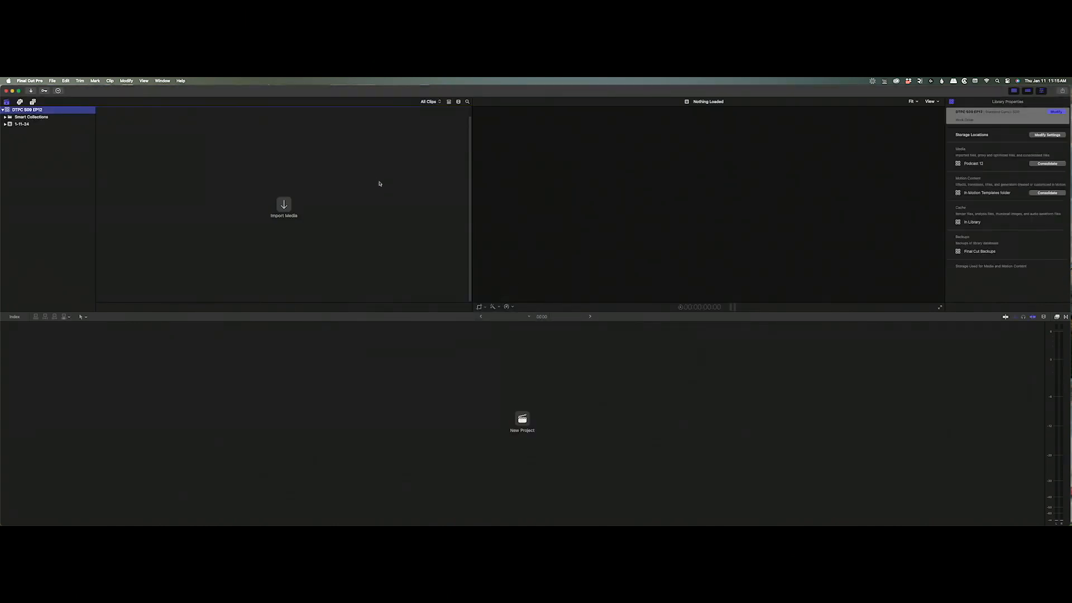
Import DTPC S09 EP12.fcpxmld into the 1-11-24 event and open the project.
left_click(27, 125)
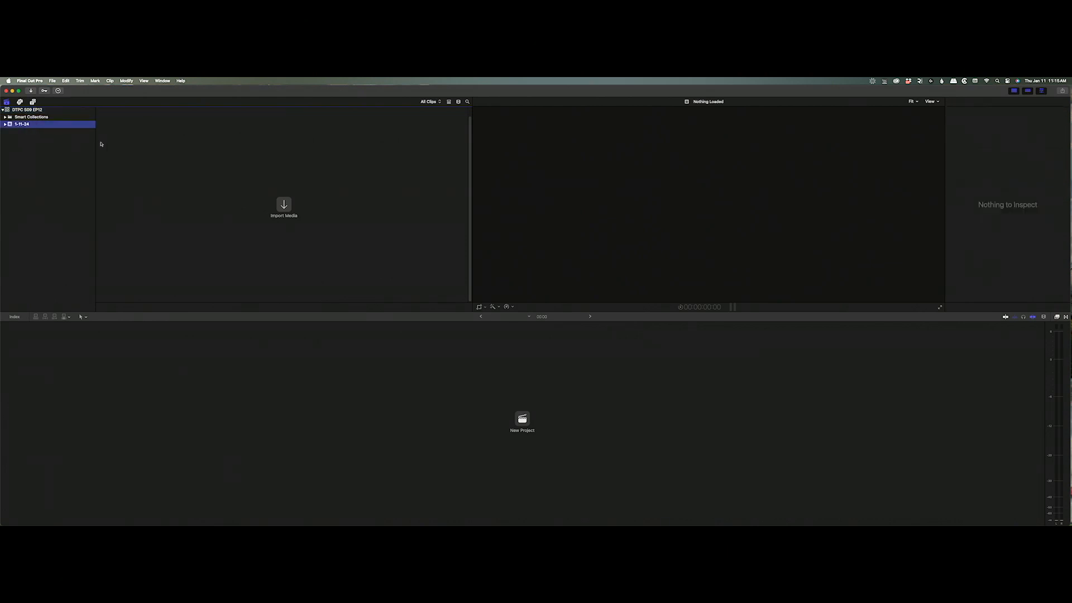
left_click(52, 81)
mouse_move(84, 125)
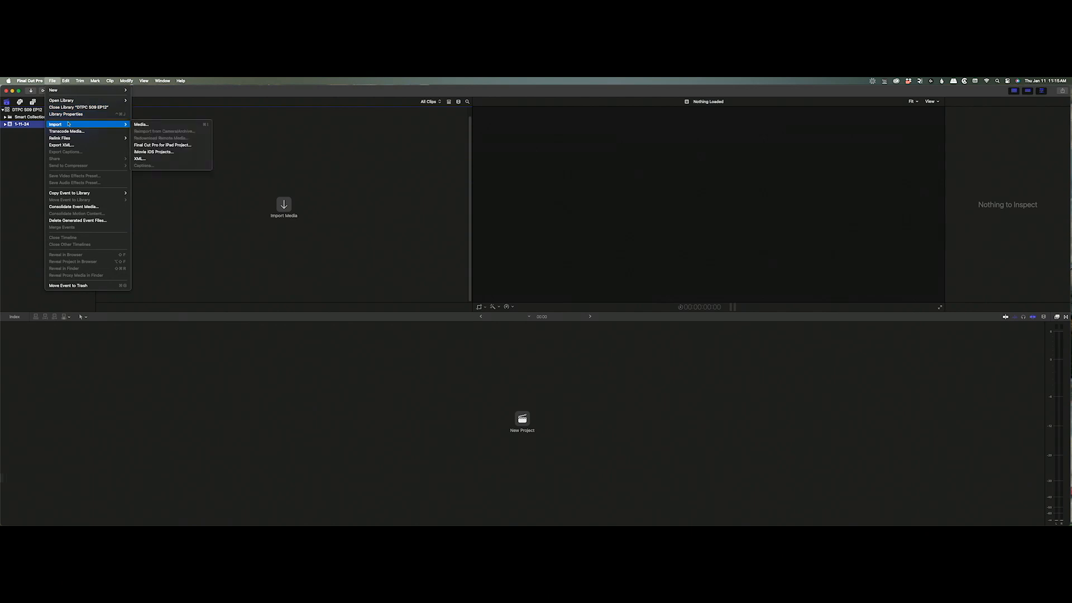
left_click(161, 159)
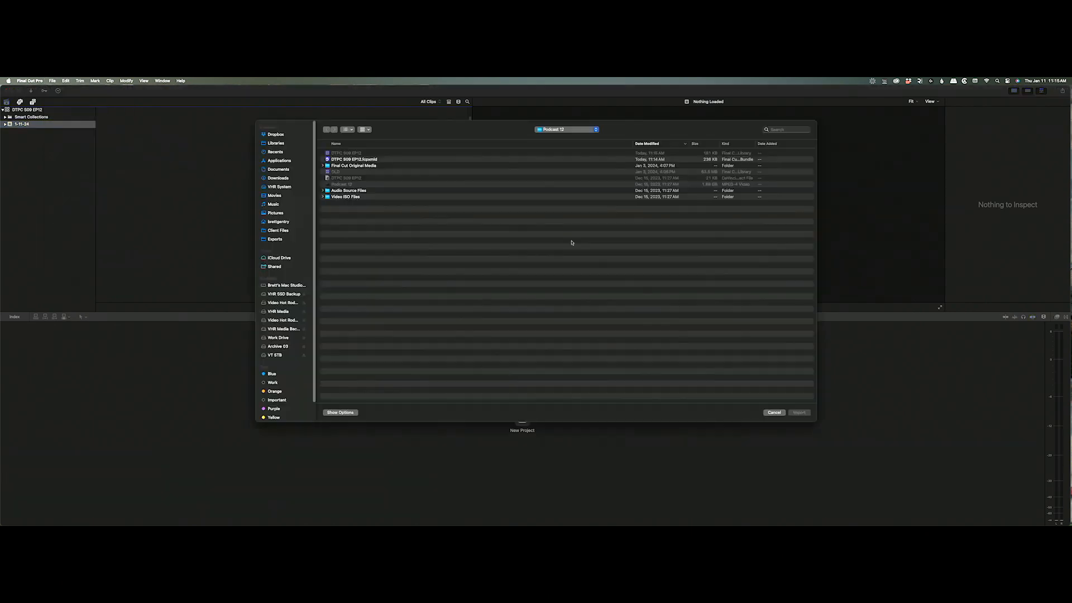
left_click(347, 160)
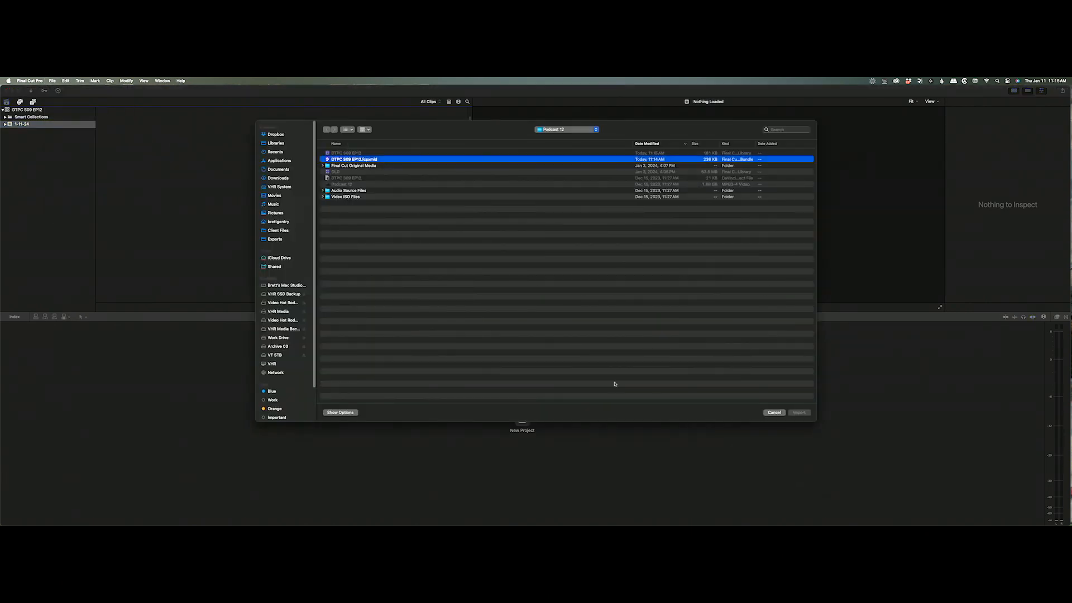
left_click(800, 412)
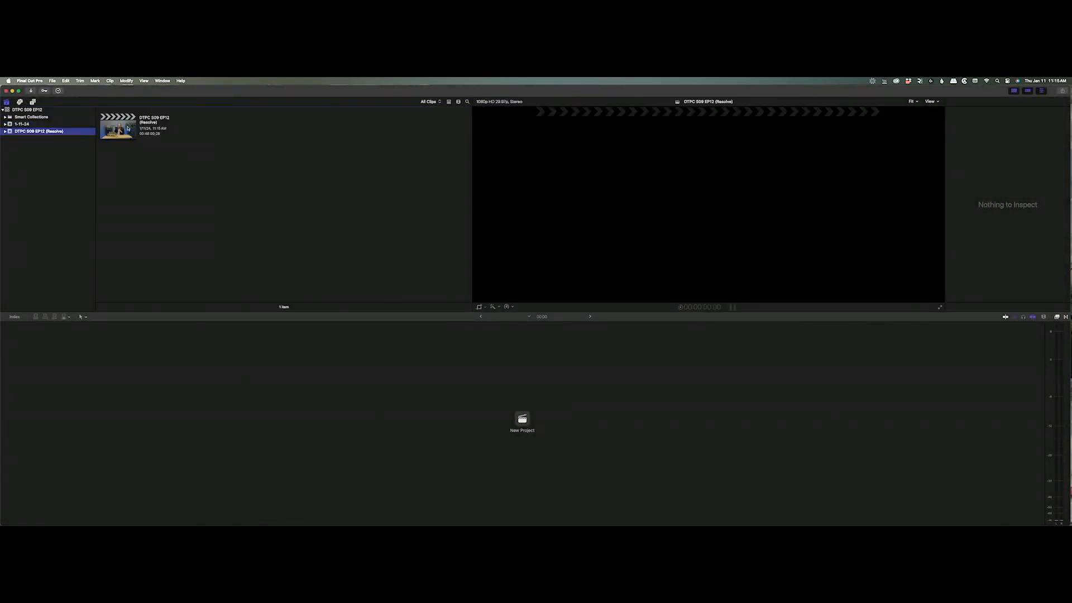
double_click(129, 127)
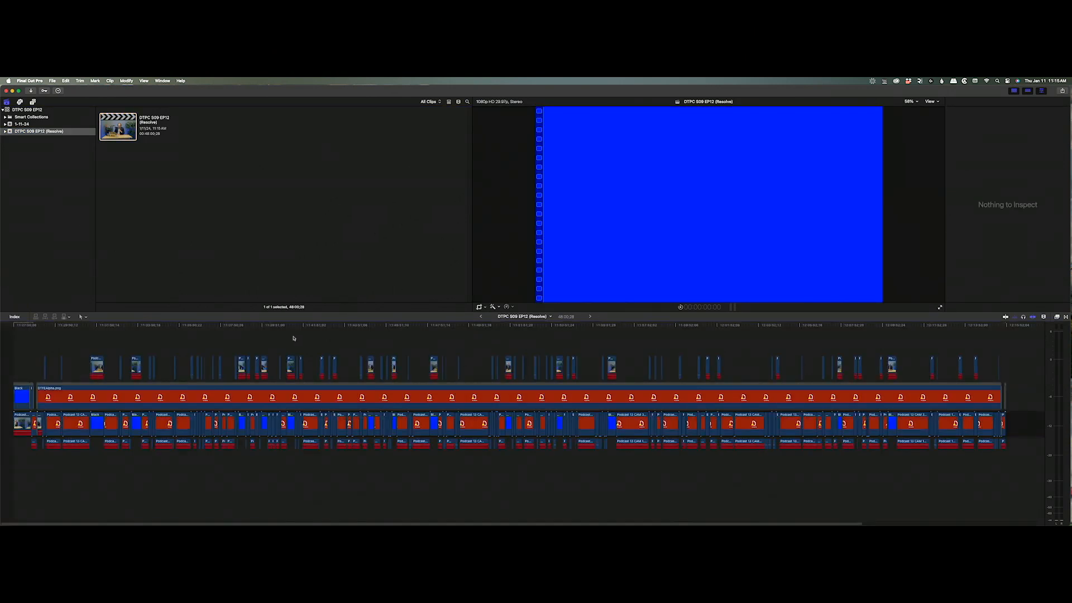
Zoom into the episode's opening, scrub to the Riverside call, and select the DTFEAlpha.png overlay.
left_click(223, 326)
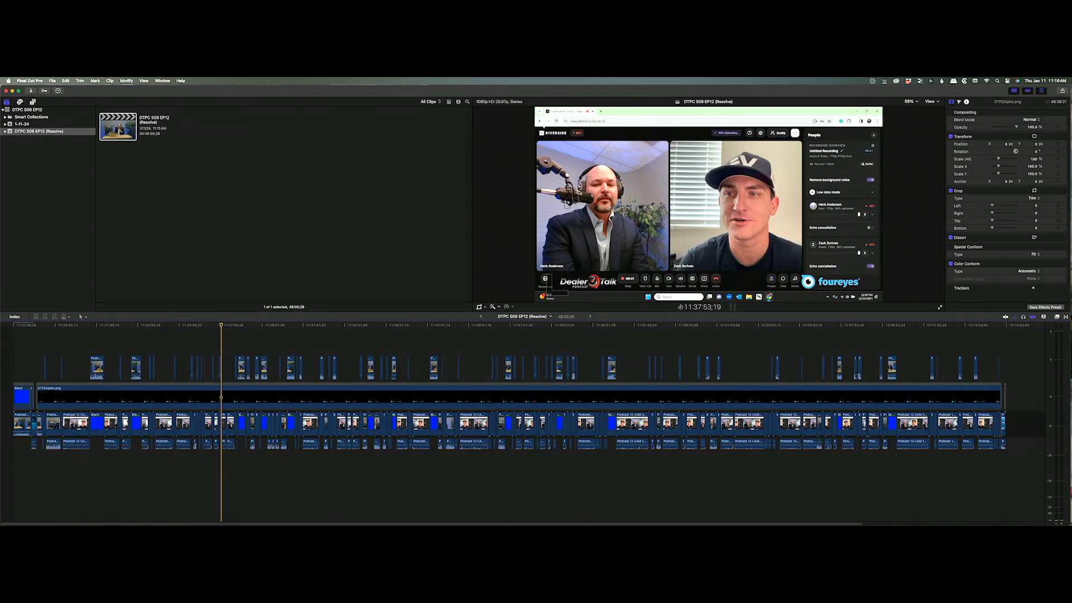
left_click_drag(222, 325, 6, 516)
key("a")
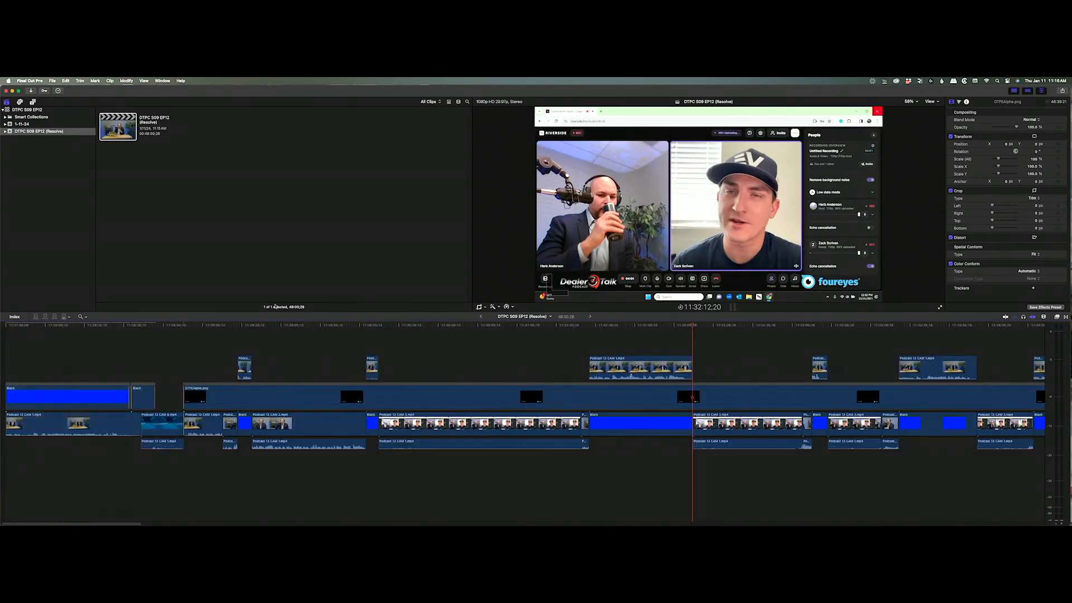
left_click(270, 329)
left_click_drag(276, 329, 519, 330)
left_click(521, 401)
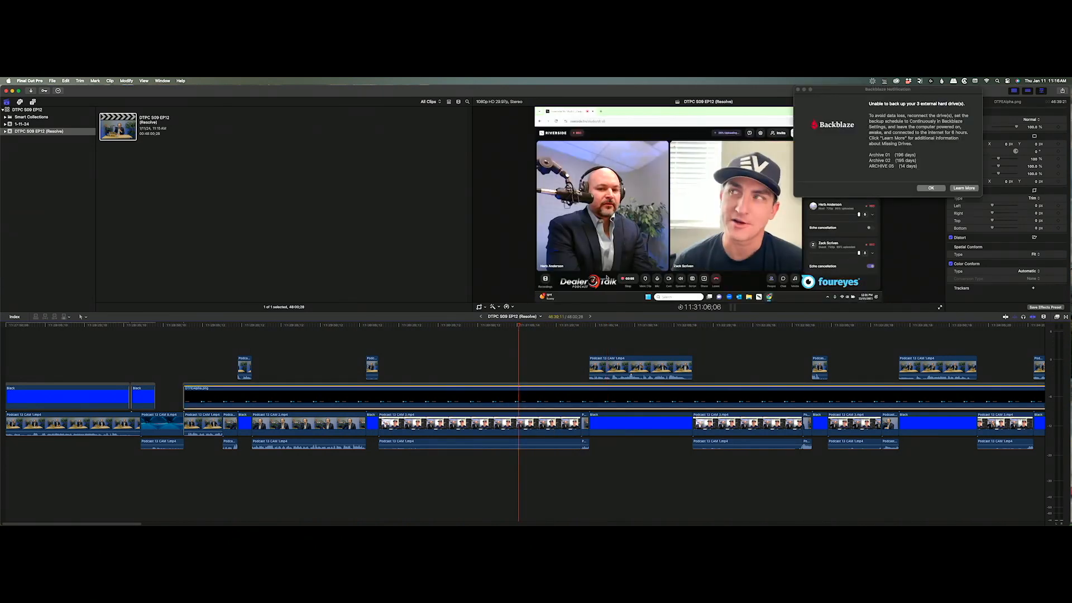
left_click(930, 189)
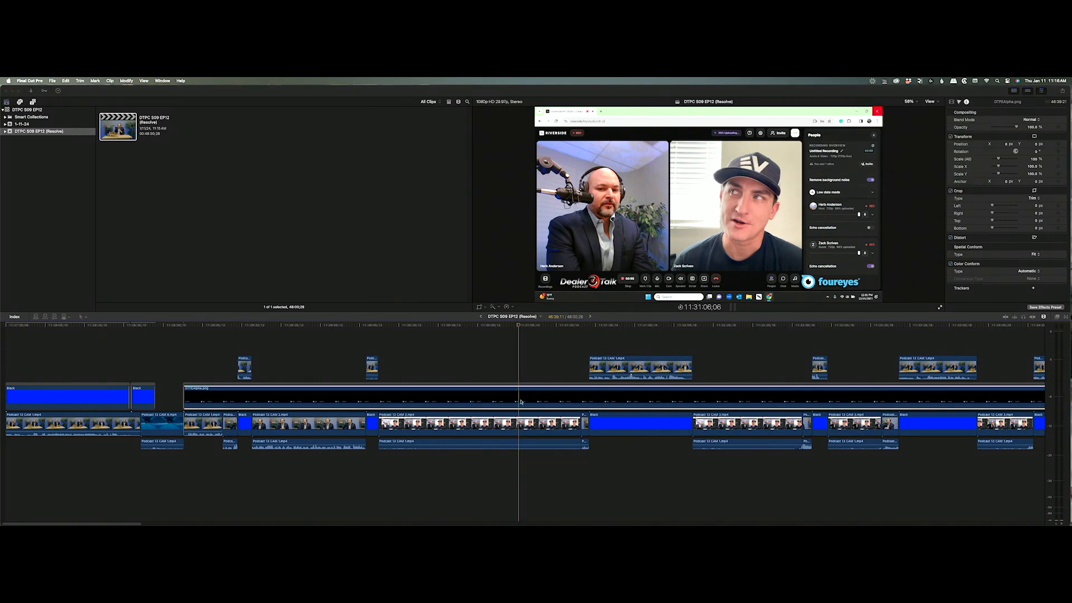
left_click(526, 400)
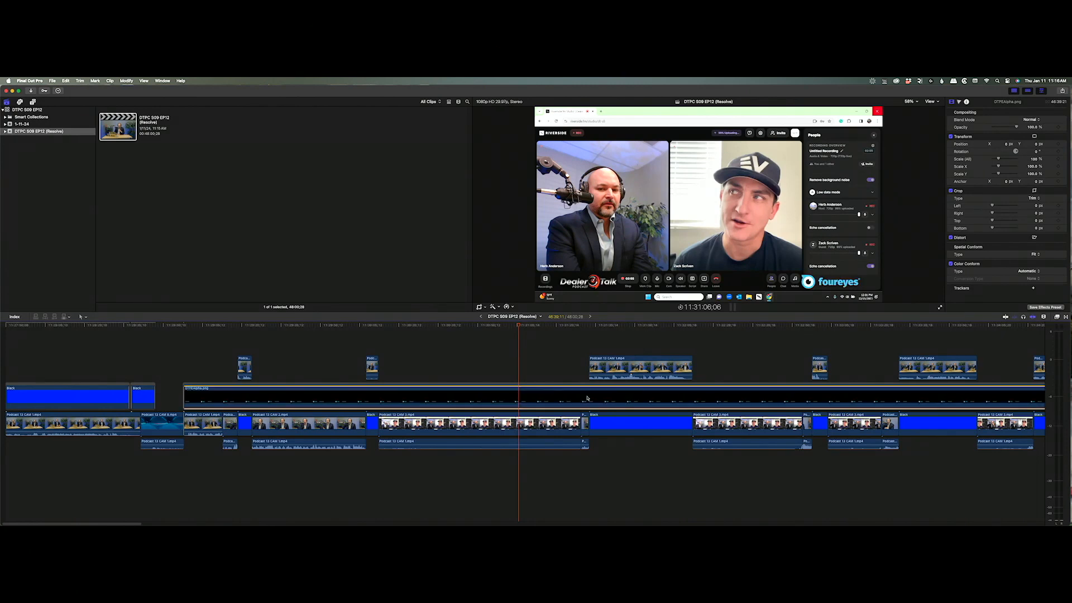
Toggle the CAM 3 and CAM 1 clips off to check the layers beneath.
left_click(526, 425)
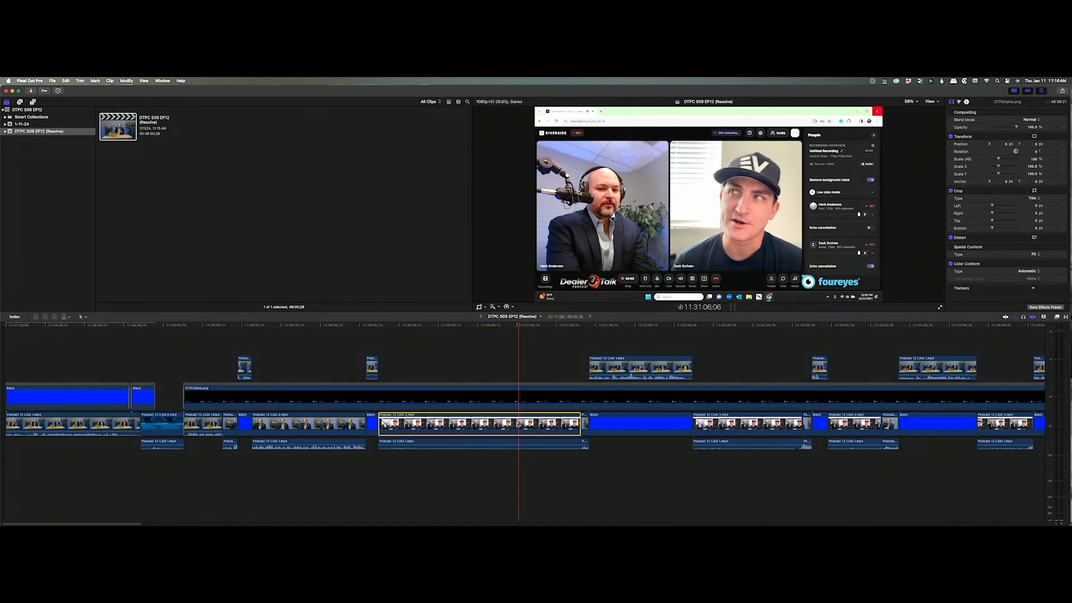
key("v")
key("v")
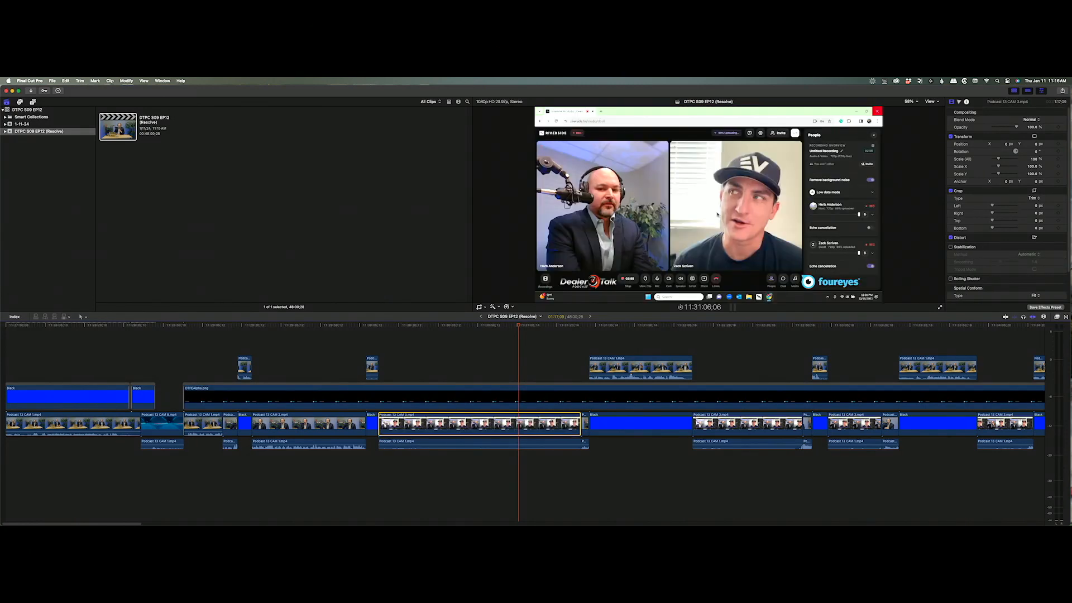
left_click(614, 323)
left_click(617, 365)
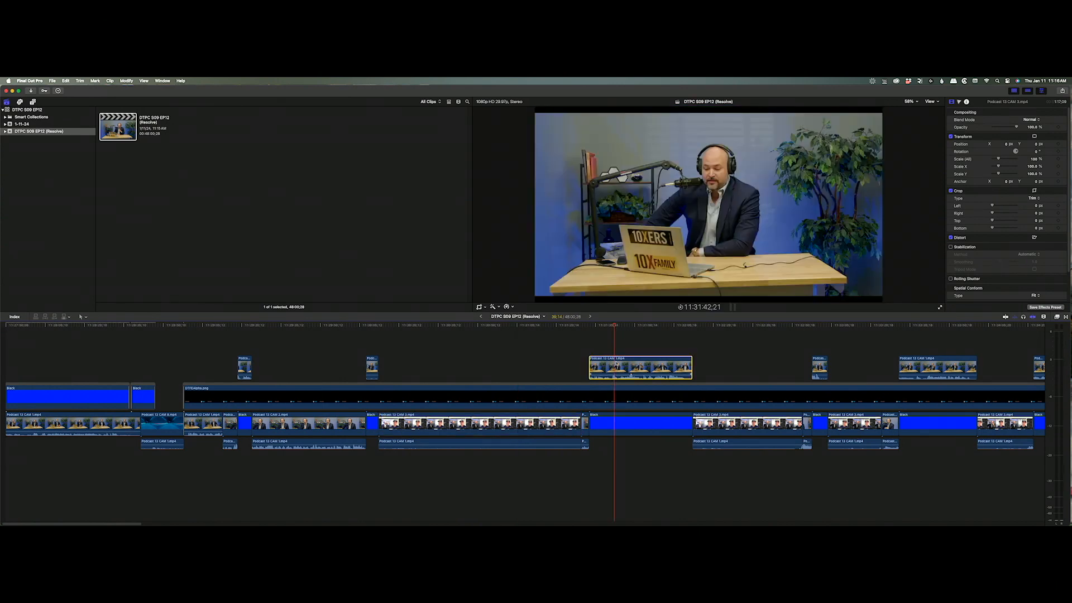
key("v")
key("v")
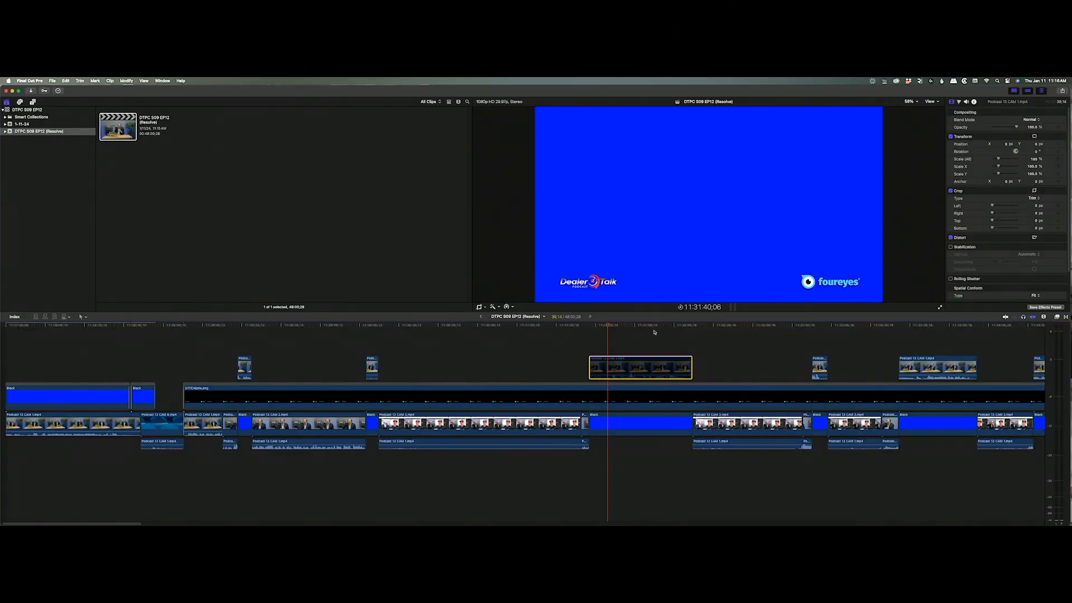
key("v")
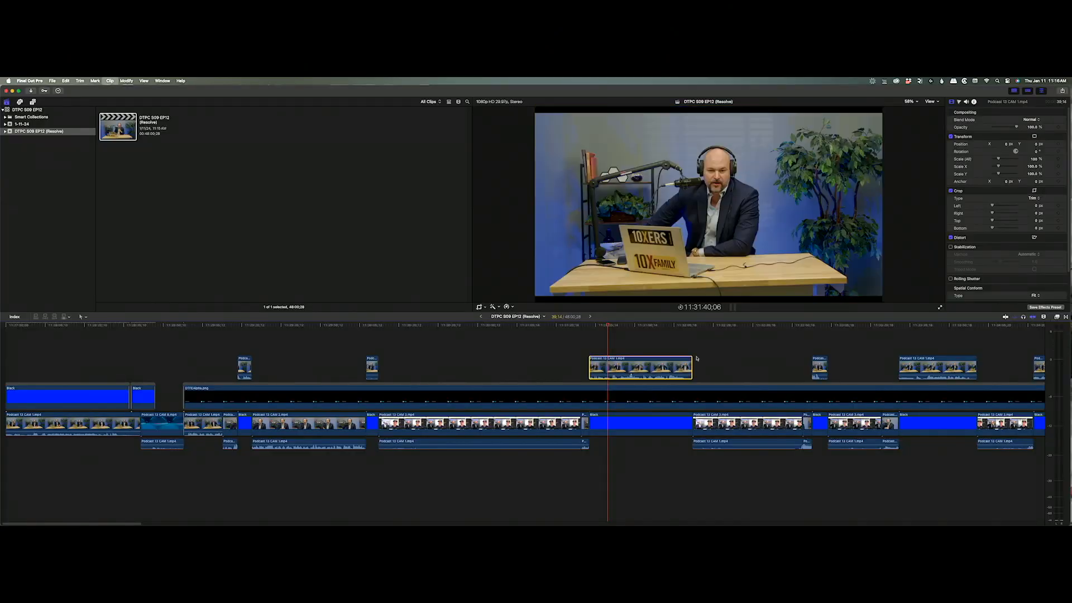
mouse_move(622, 326)
left_mouse_down()
mouse_move(452, 335)
mouse_move(621, 339)
left_mouse_up()
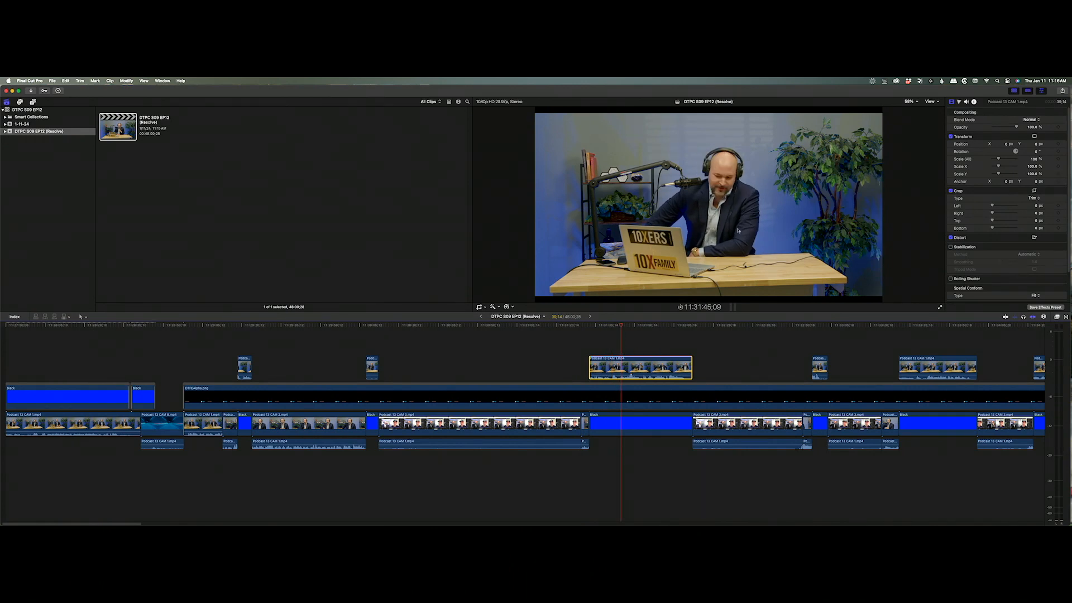
left_click(638, 327)
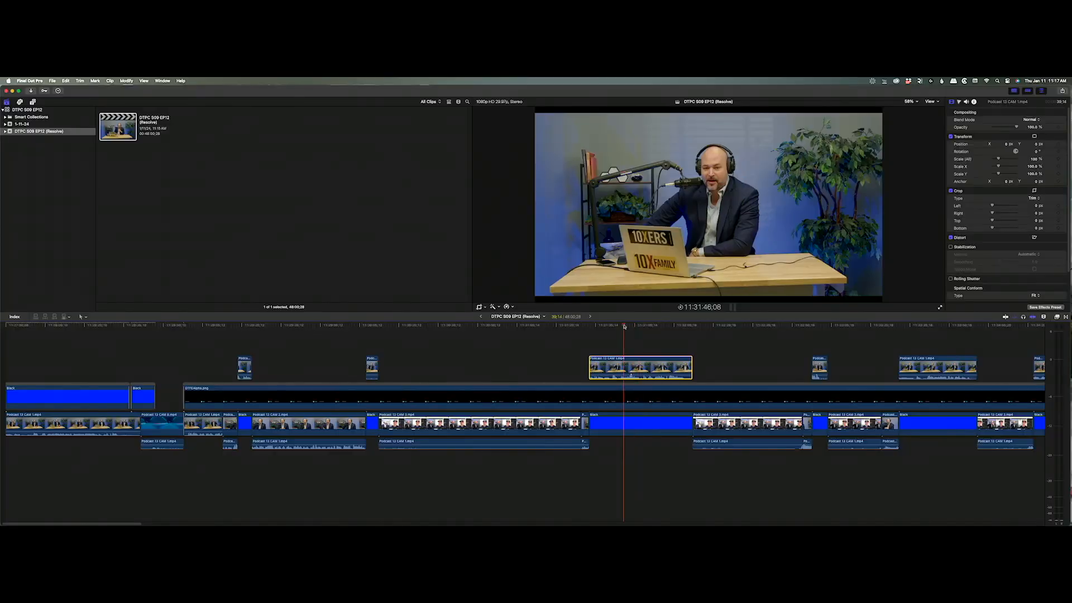
left_click_drag(624, 327, 218, 341)
left_click(215, 342, "alt")
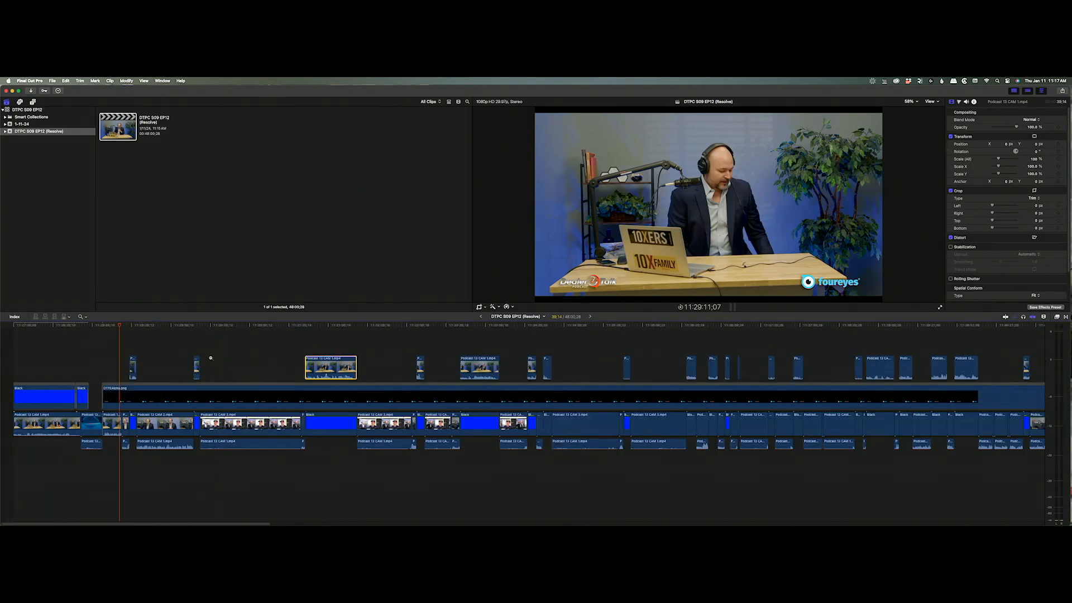
Drag the Podcast 13 CAM 1.mp4 audio clip's left edge to the timeline start.
key("a")
mouse_move(128, 333)
left_mouse_down()
mouse_move(93, 335)
mouse_move(358, 329)
mouse_move(167, 329)
mouse_move(265, 328)
mouse_move(115, 342)
left_mouse_up()
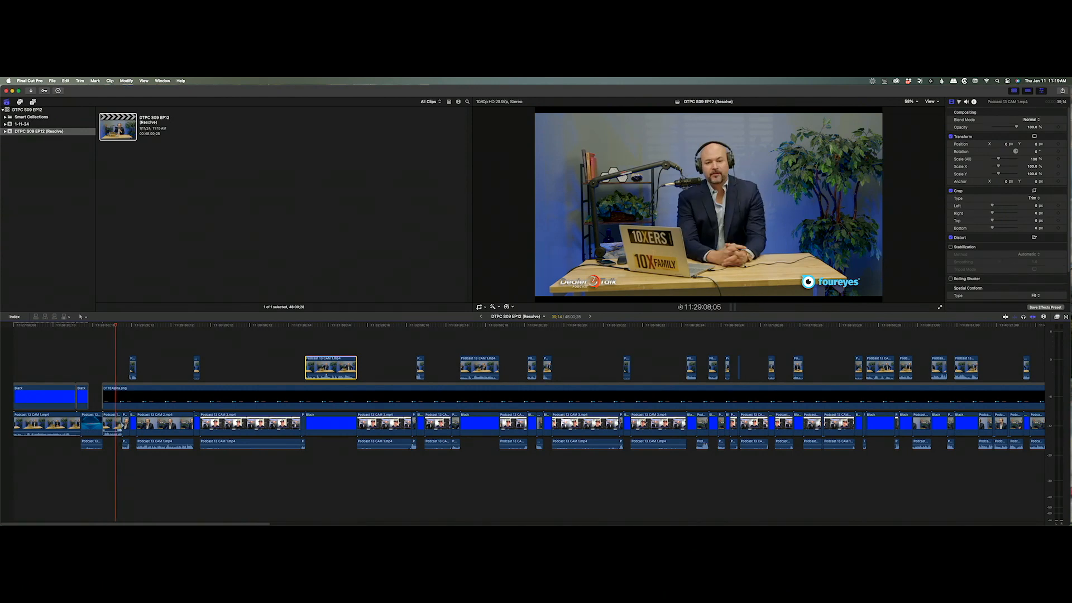
left_click(162, 329)
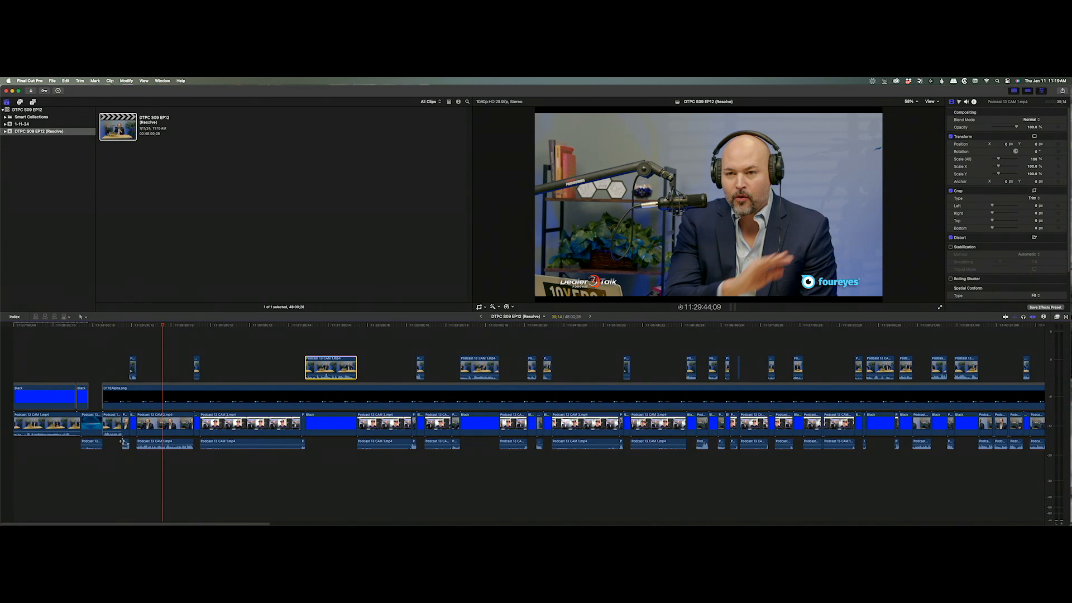
left_click_drag(123, 442, 6, 447)
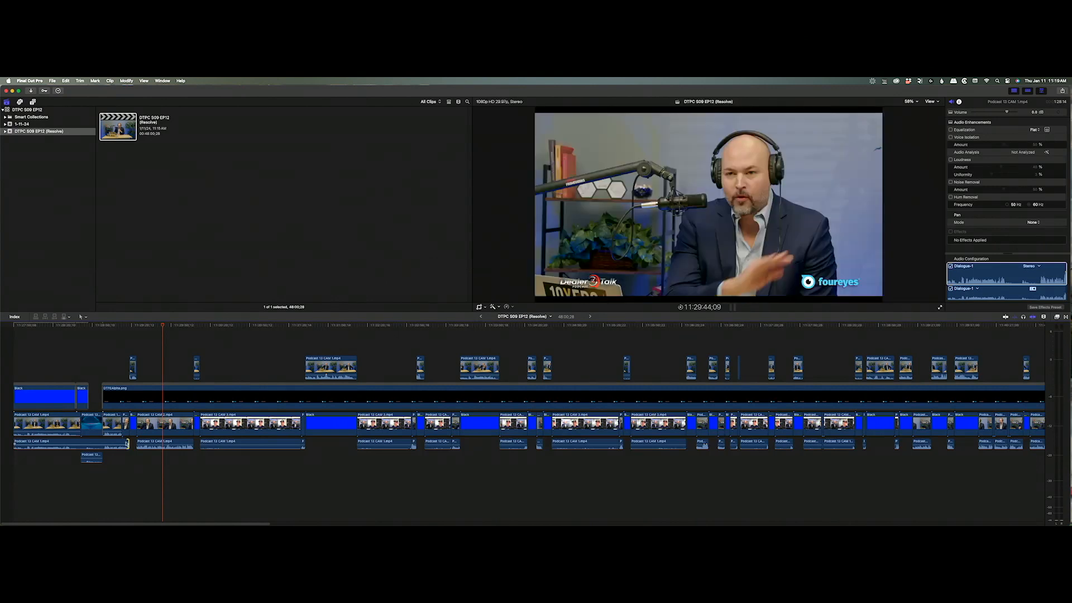
Extend the CAM 1 audio by entering 6000000, then delete the other audio clips.
key("plus")
type("6000000")
key("Return")
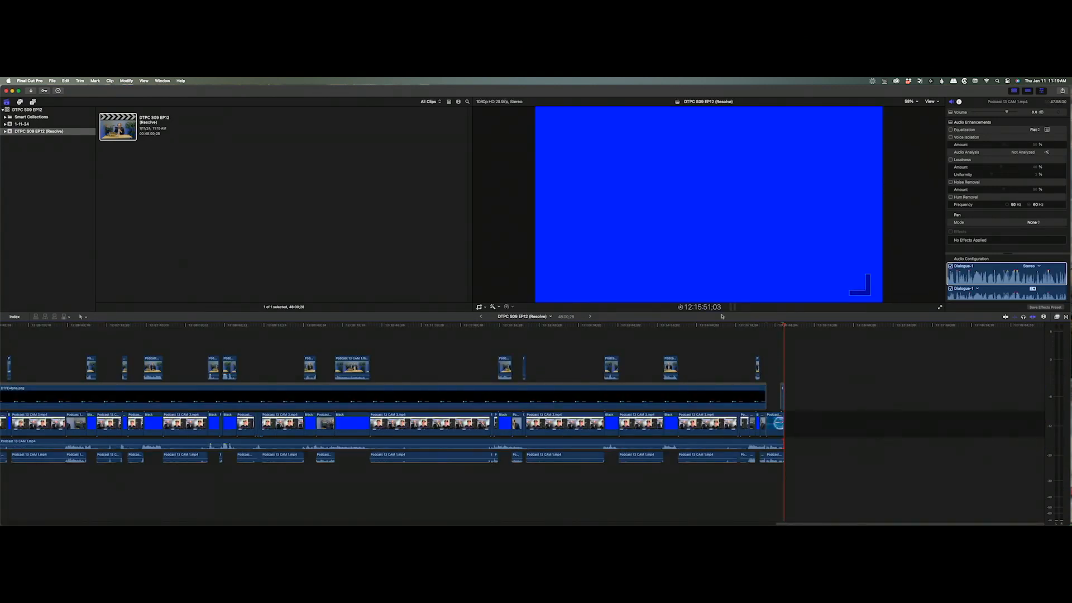
left_click_drag(799, 459, 1, 523)
key("Delete")
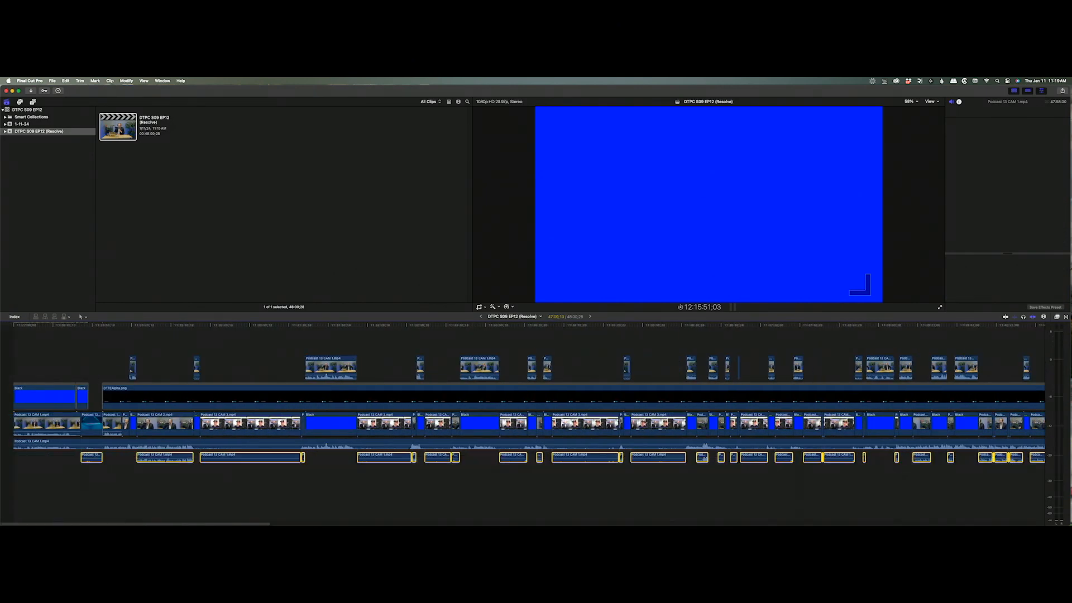
Select all connected clips above the storyline and set their volume to -∞.
left_click(86, 394)
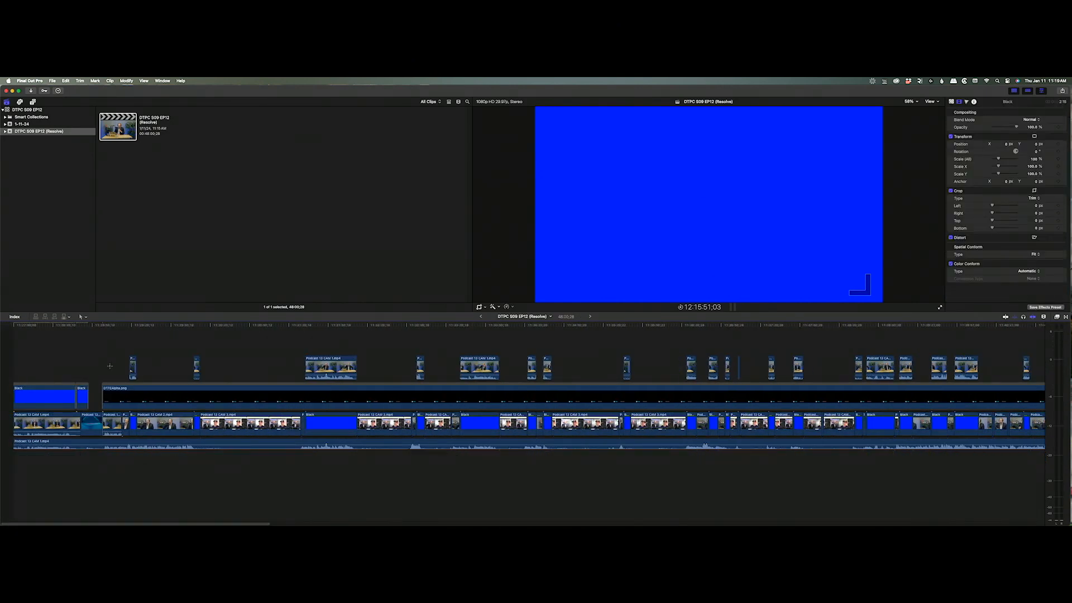
left_click_drag(110, 365, 1043, 369)
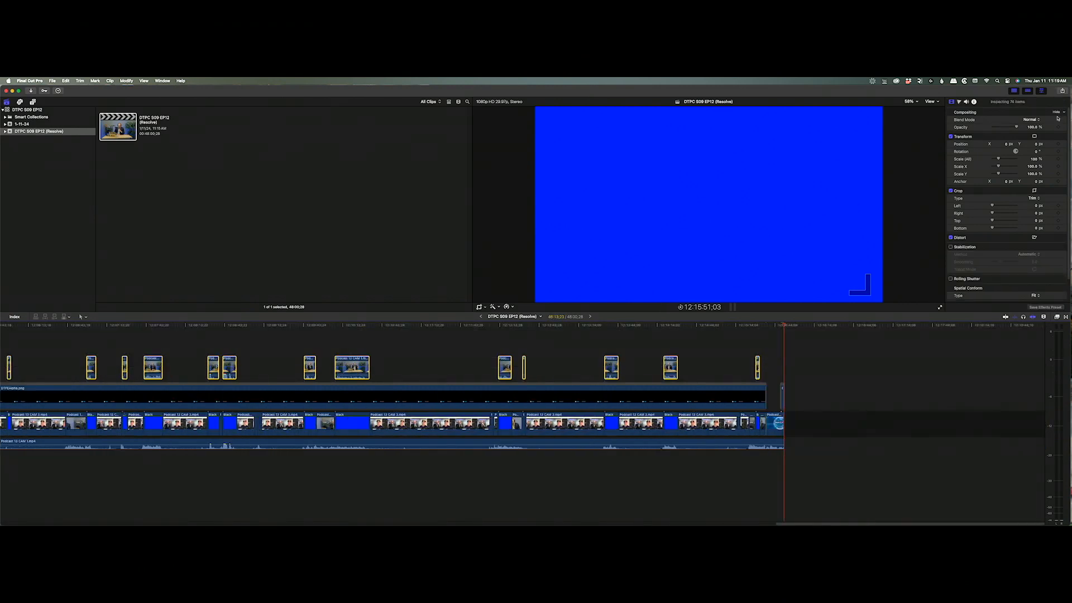
left_click(965, 102)
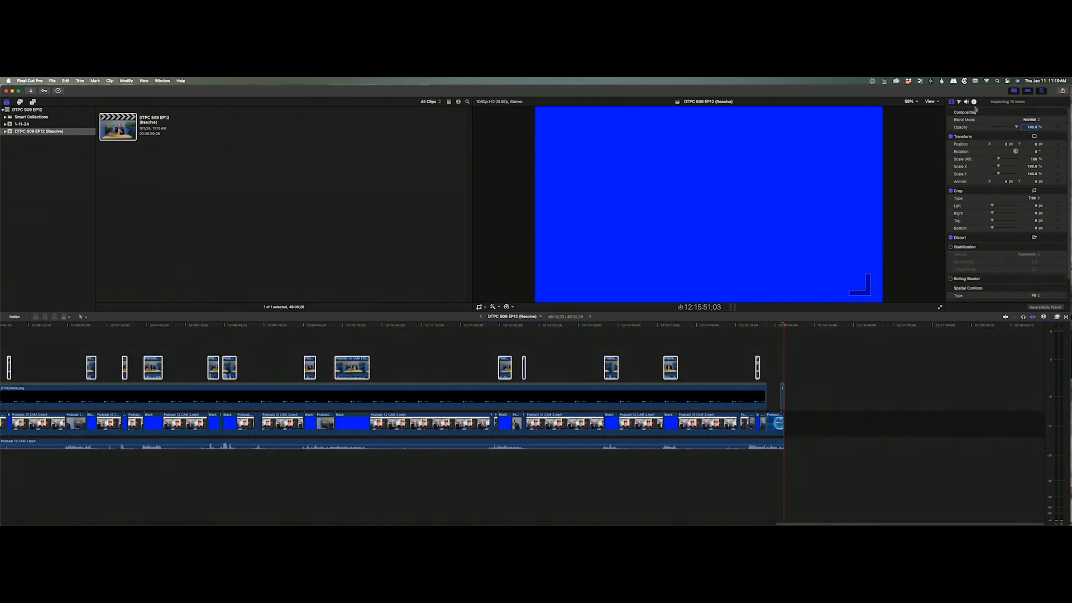
left_click(967, 103)
left_click_drag(1034, 113, 809, 324)
left_click_drag(707, 328, 170, 335)
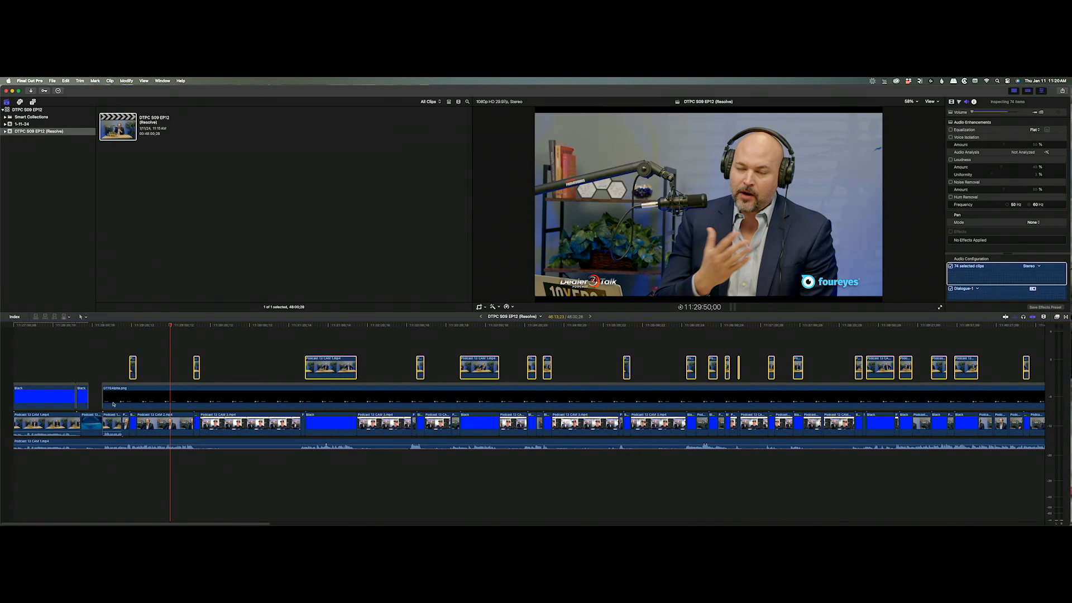
Delete both transitions at the start of DTFEAlpha.png.
key("z")
left_click_drag(119, 395, 74, 458)
left_click(667, 408)
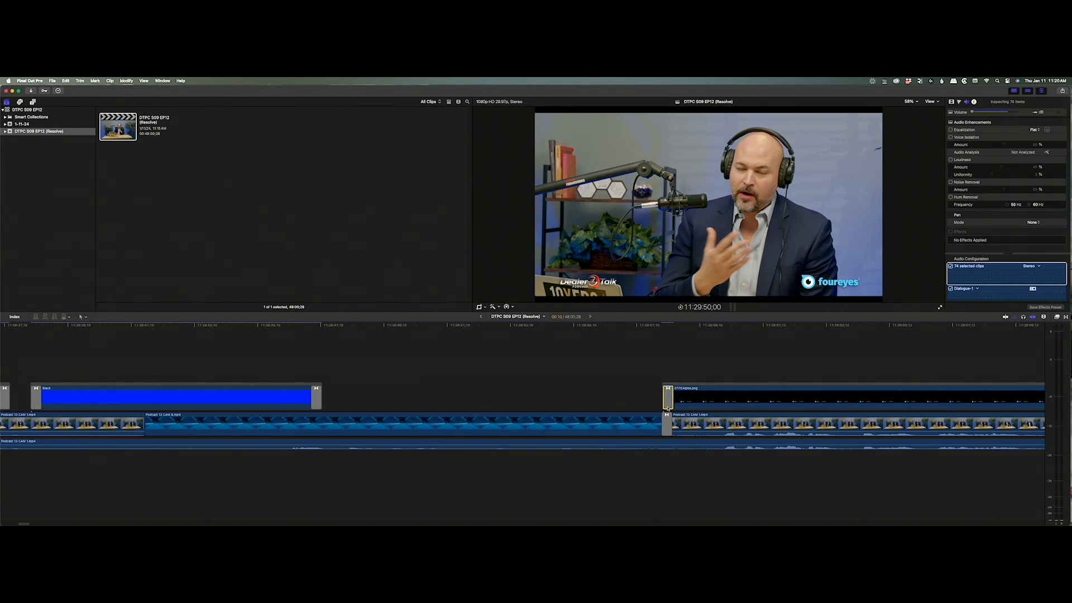
key("Delete")
left_click(669, 417)
key("Delete")
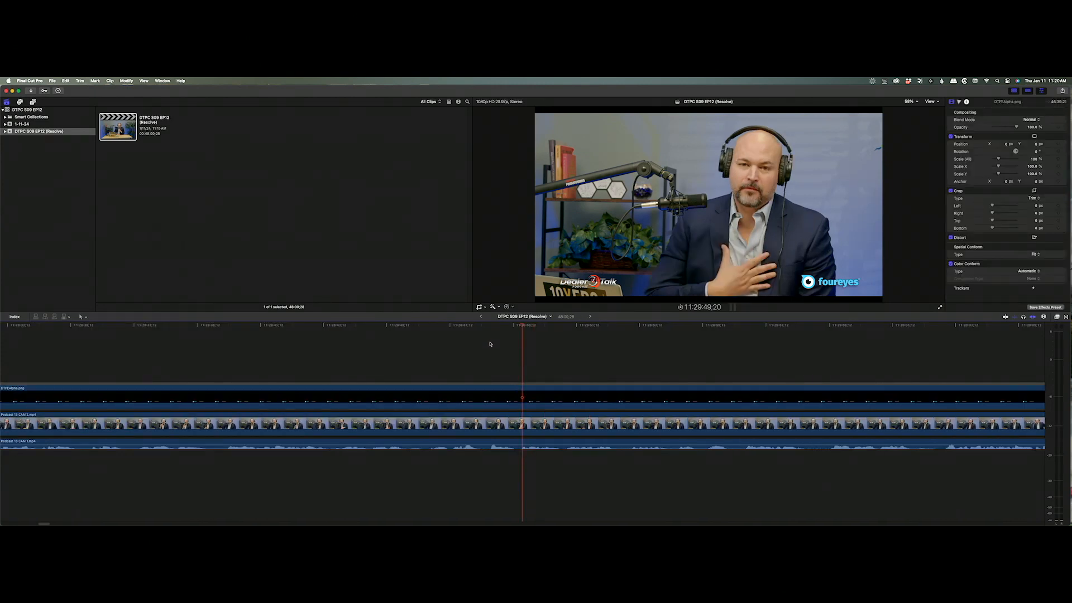
Remove the short DTFEAlpha.png clip so one background runs the length of the timeline.
left_click_drag(505, 326, 0, 524)
key("super+shift+b")
key("Delete")
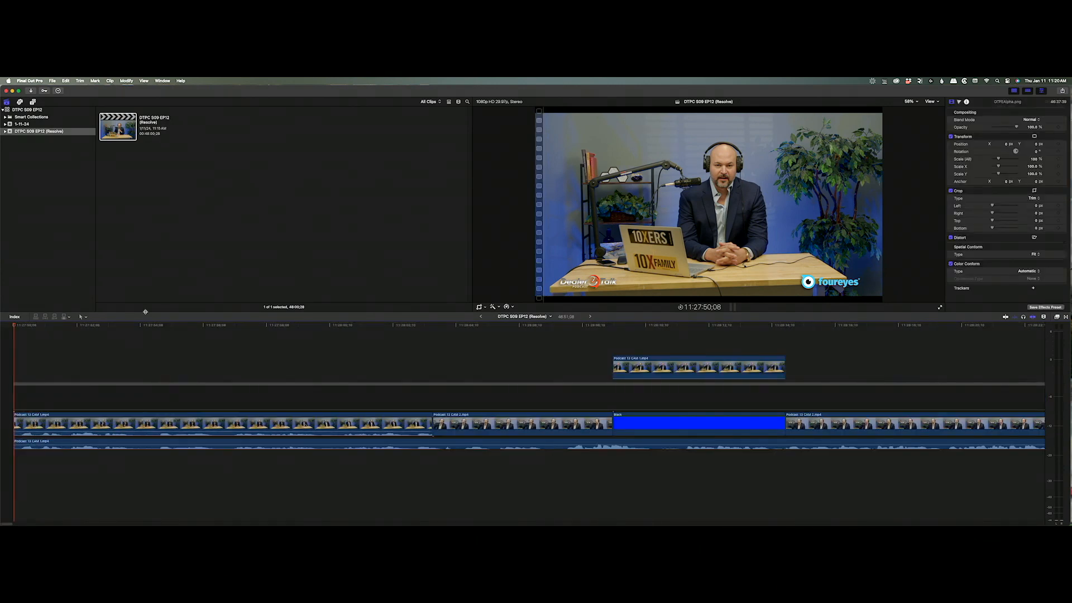
key("super+z")
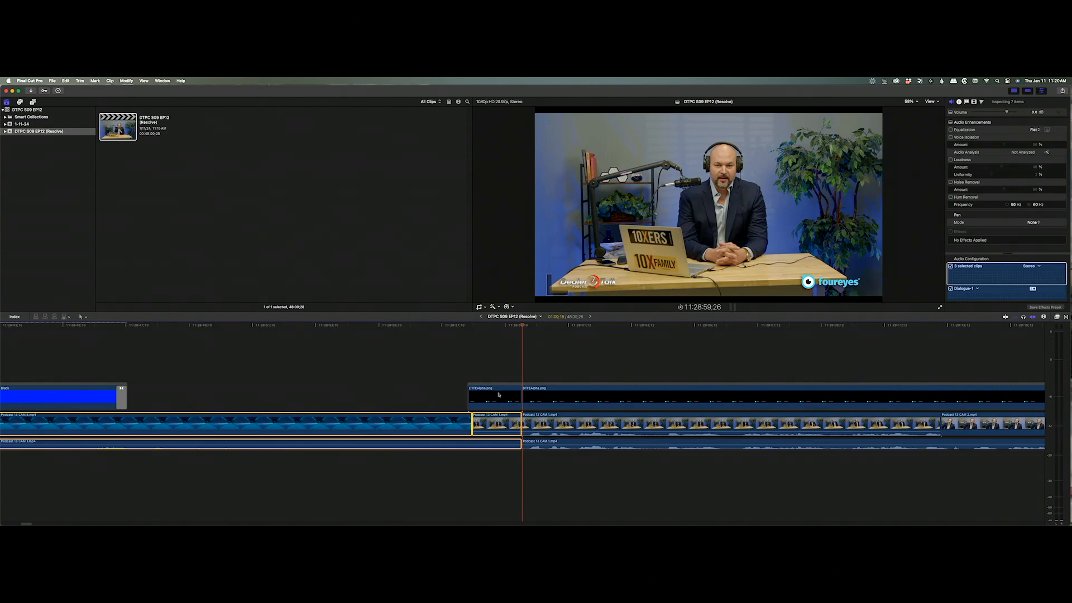
left_click(508, 396)
key("Delete")
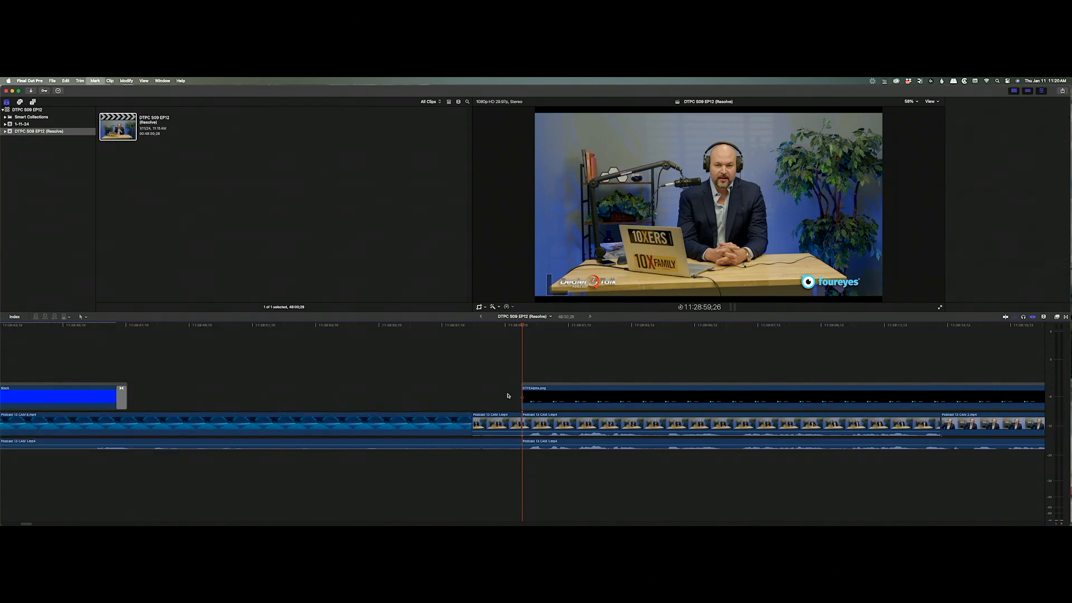
Zoom out and pull the first CAM 1 clip's volume line to the bottom.
left_click_drag(512, 364, 1, 514)
left_click(464, 326)
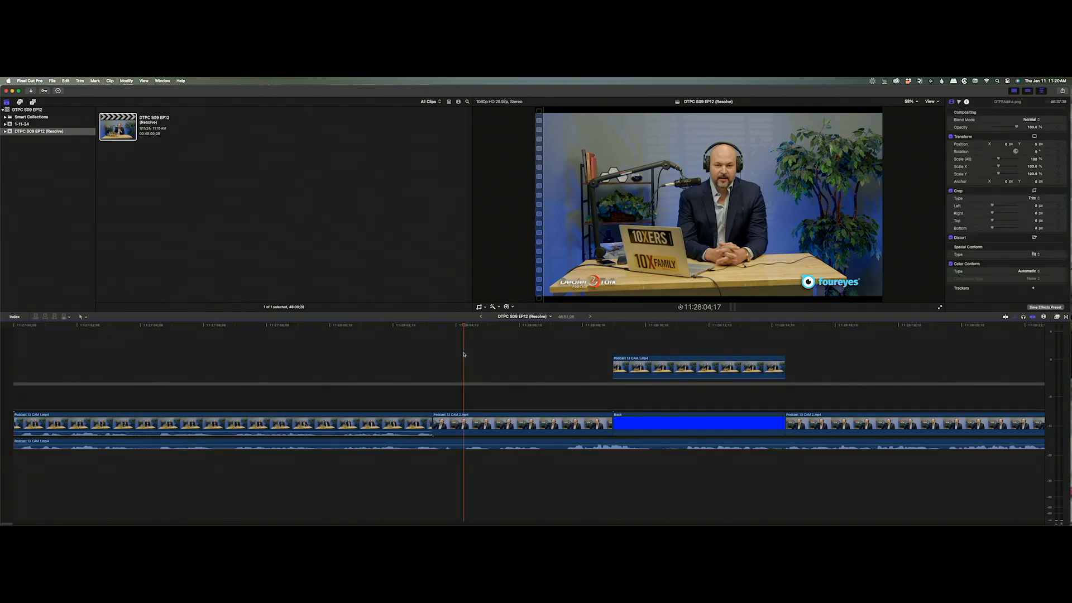
key("super+minus")
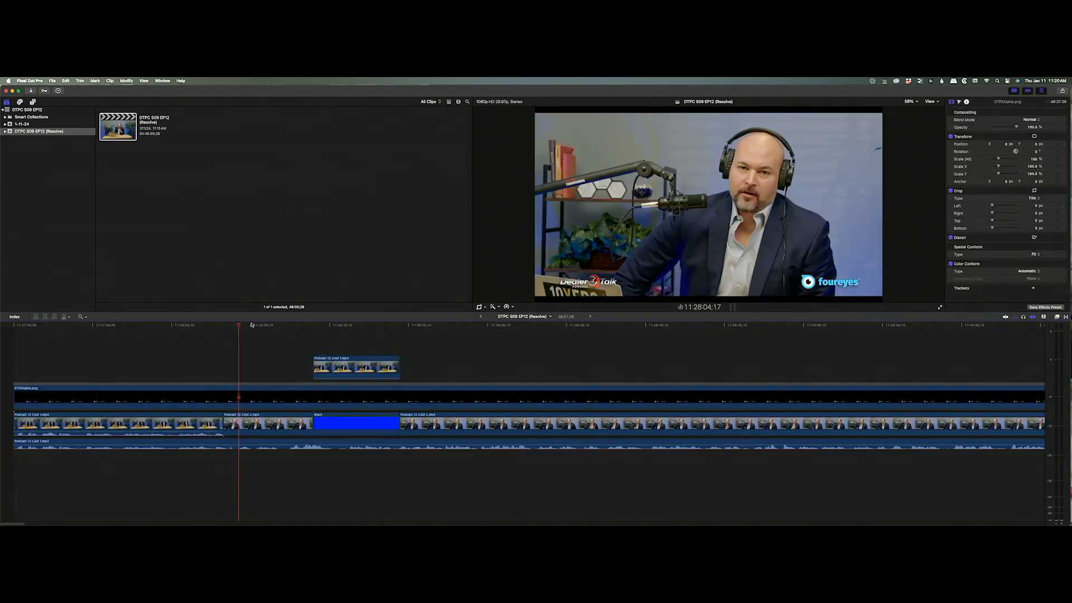
left_click_drag(240, 326, 1, 340)
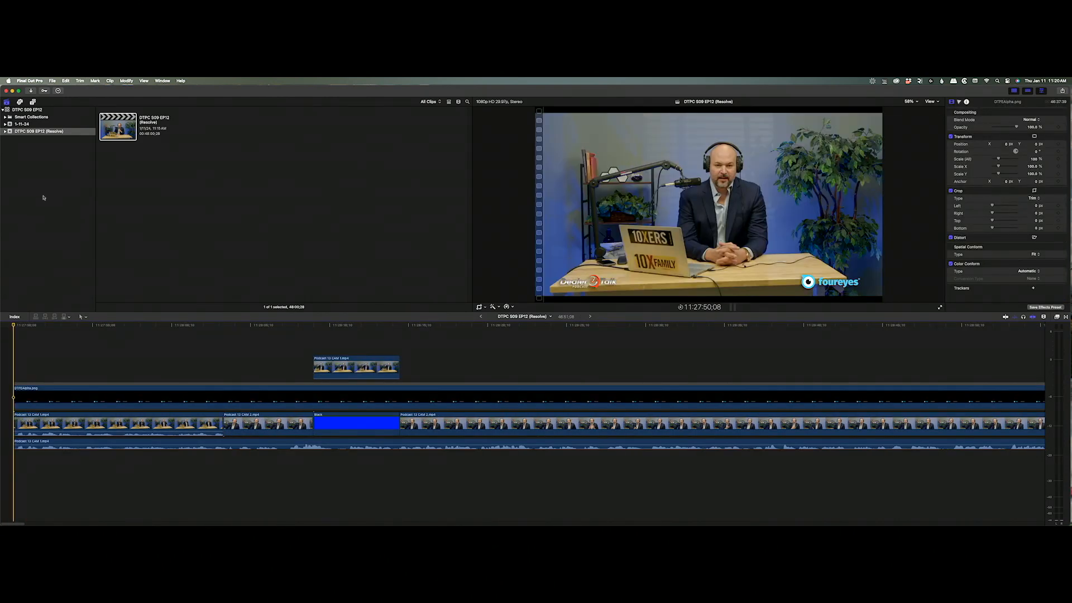
left_click_drag(205, 430, 200, 454)
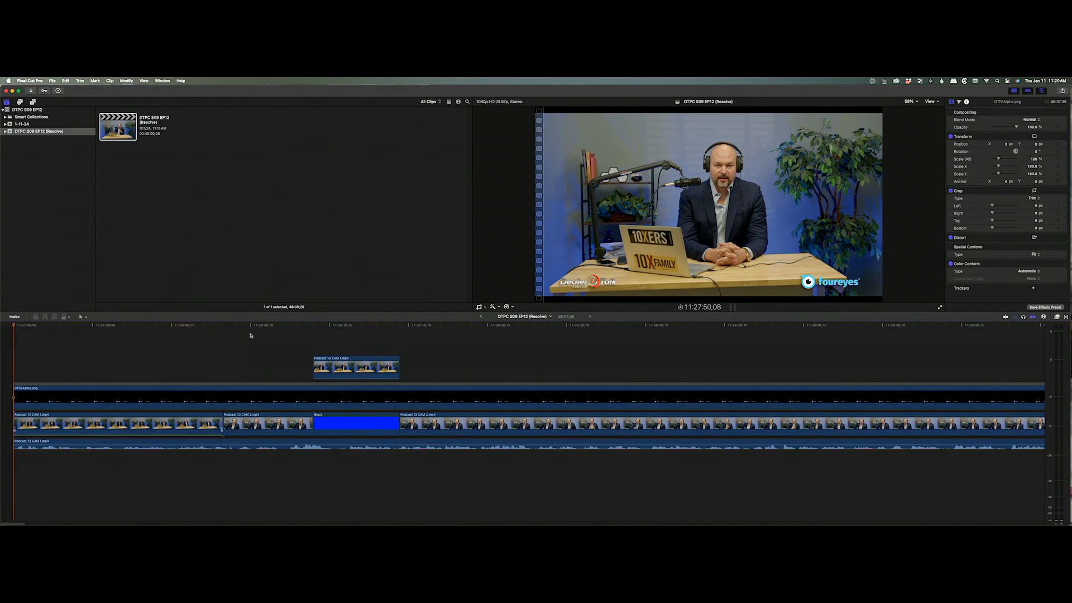
left_click_drag(248, 326, 1, 329)
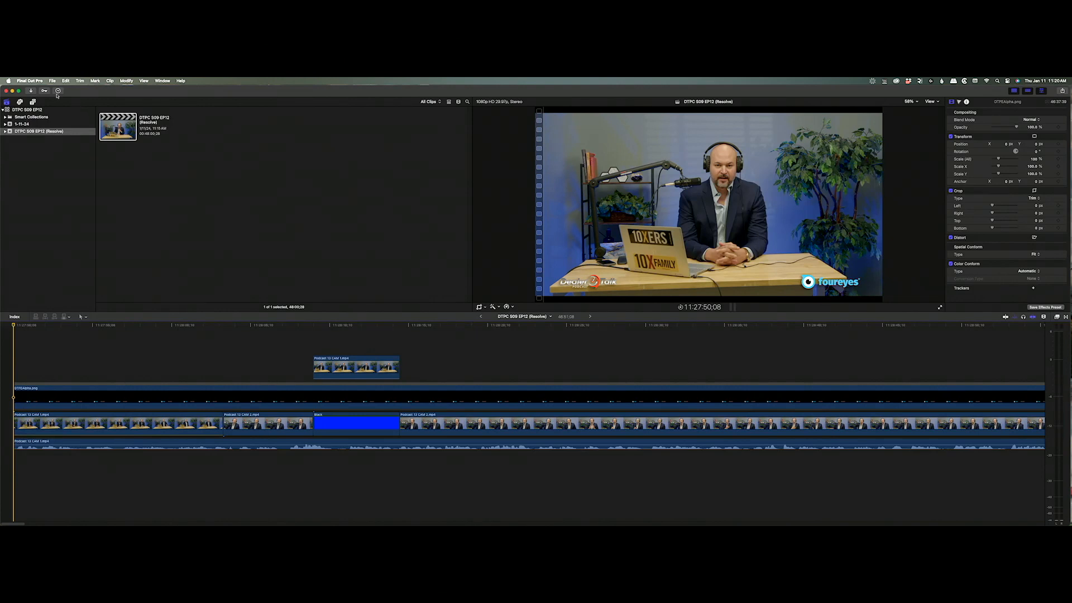
left_click(72, 205)
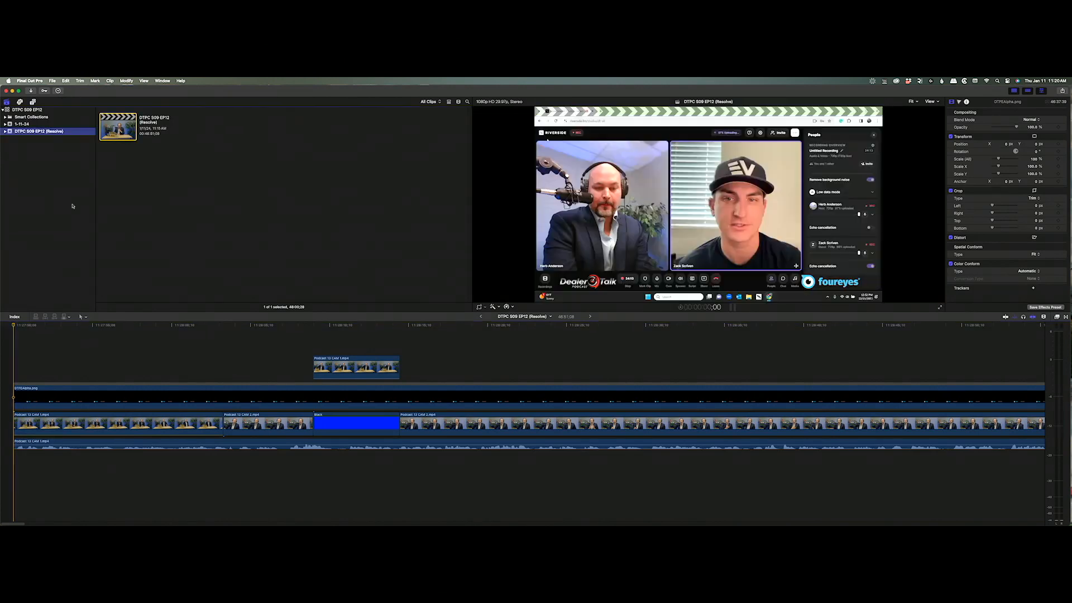
Open the DTPC S09 EP11 library and view its Podcast 11 (Resolve) event.
key("super+o")
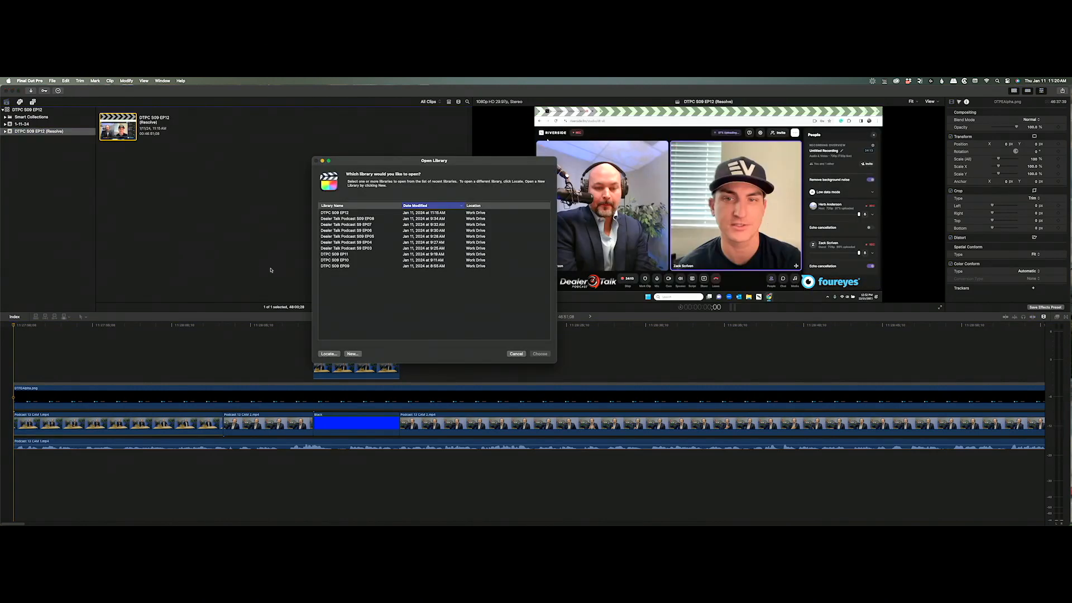
double_click(337, 255)
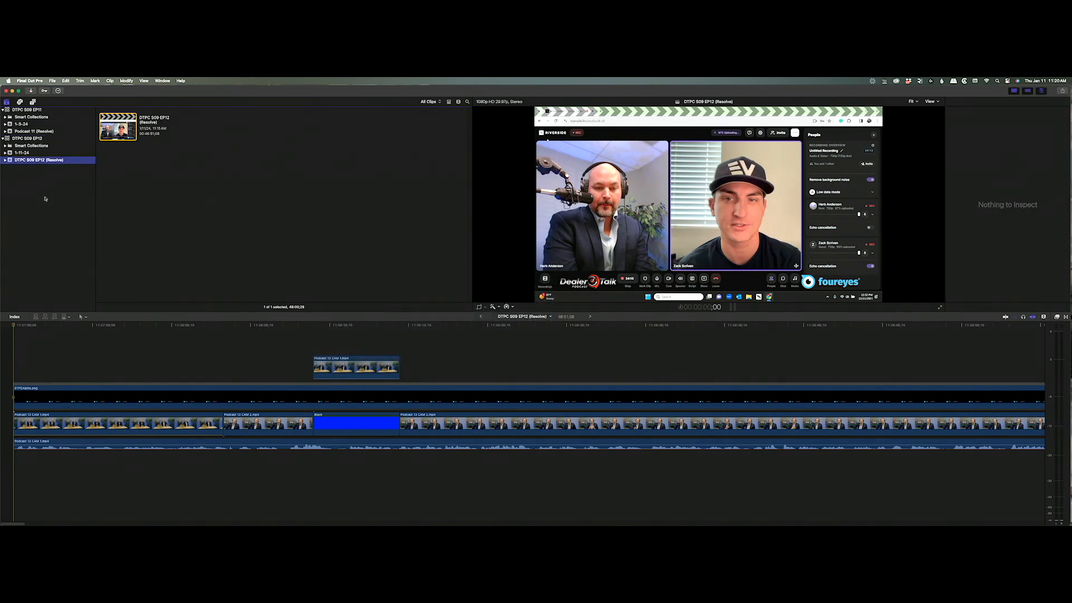
left_click(37, 153)
left_click(32, 159)
left_click(33, 131)
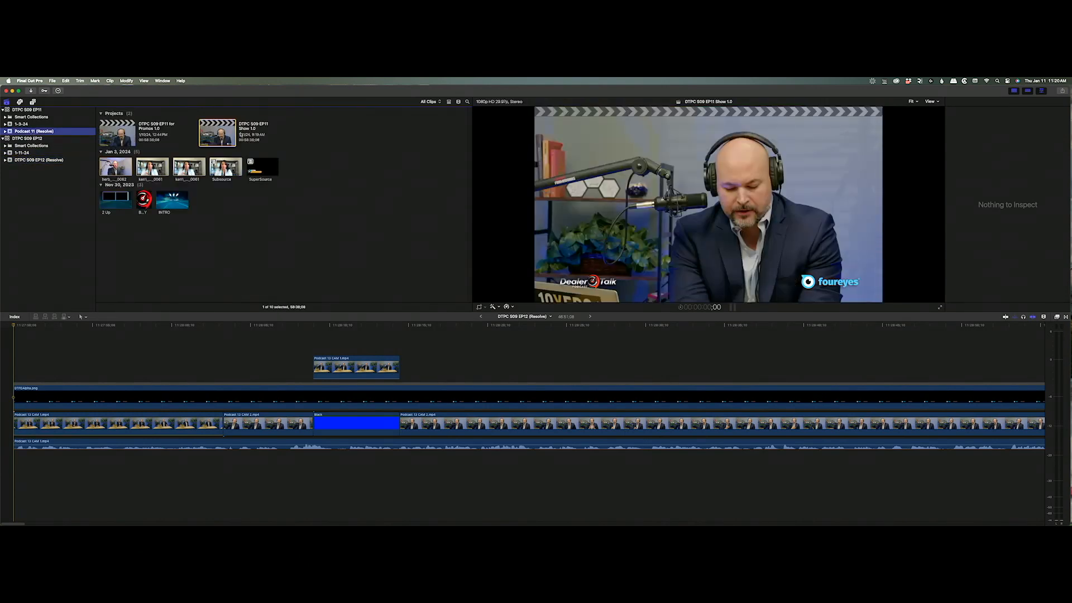
Copy the INTRO clip with its audio from EP11 Show 1.0 and paste it at EP12's start.
left_click(228, 140)
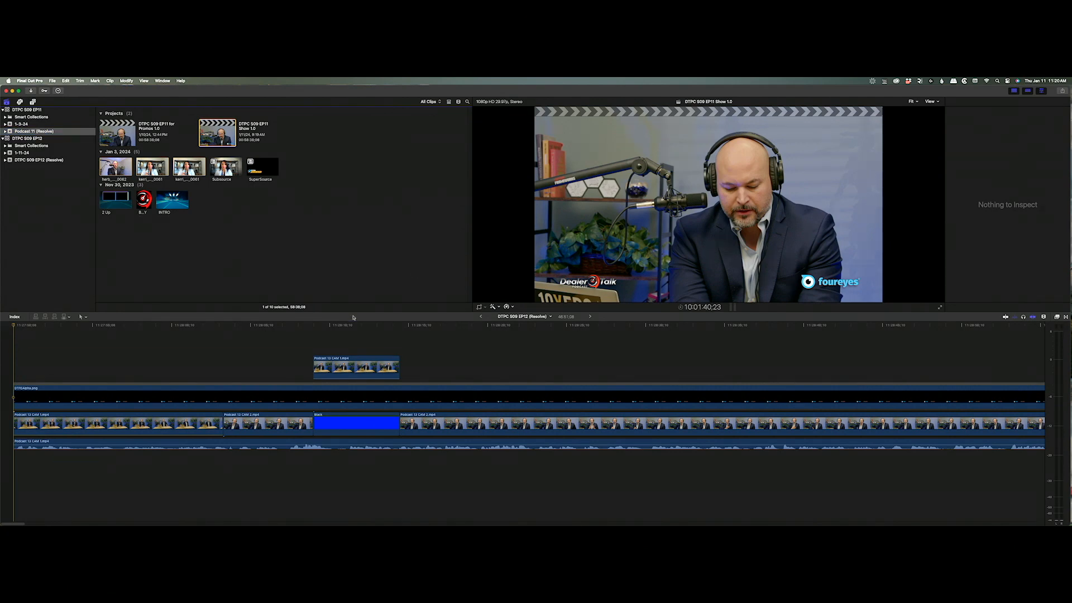
key("z")
left_click_drag(45, 342, 13, 522)
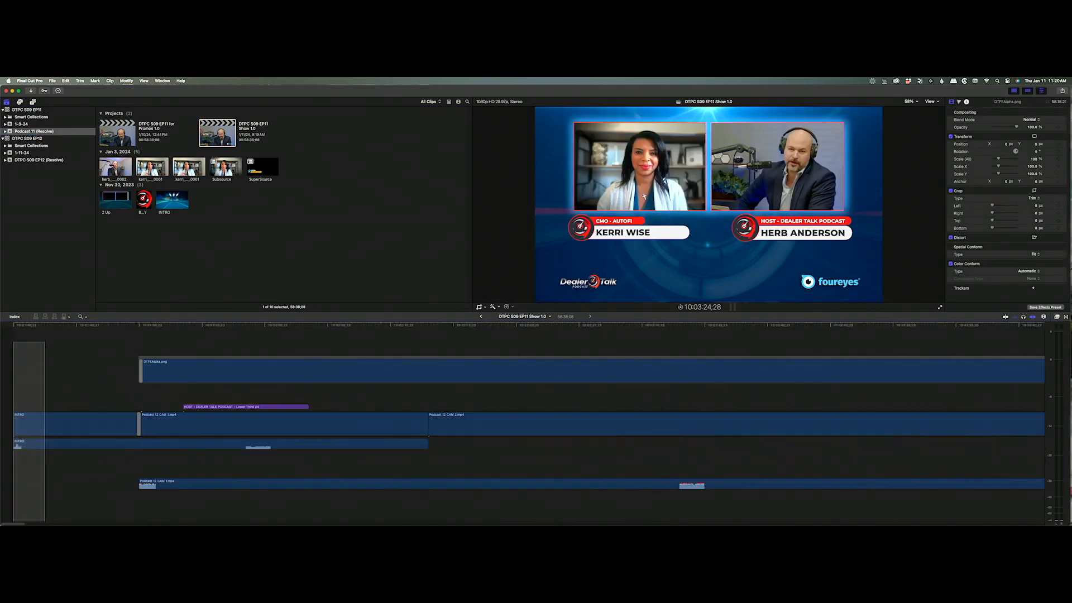
left_click_drag(78, 371, 41, 500)
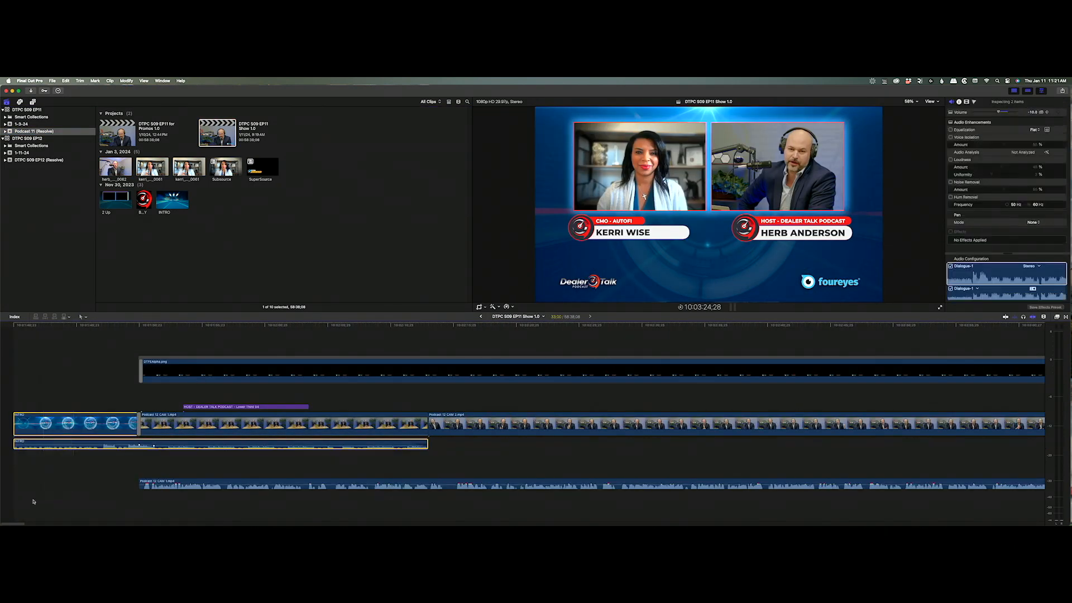
left_click(478, 318)
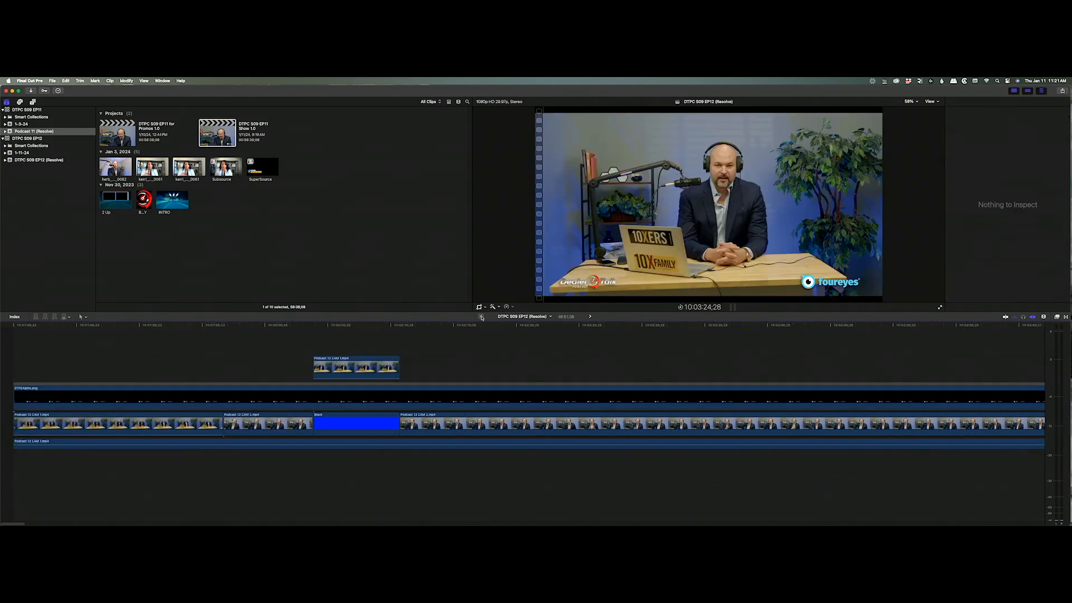
key("super+v")
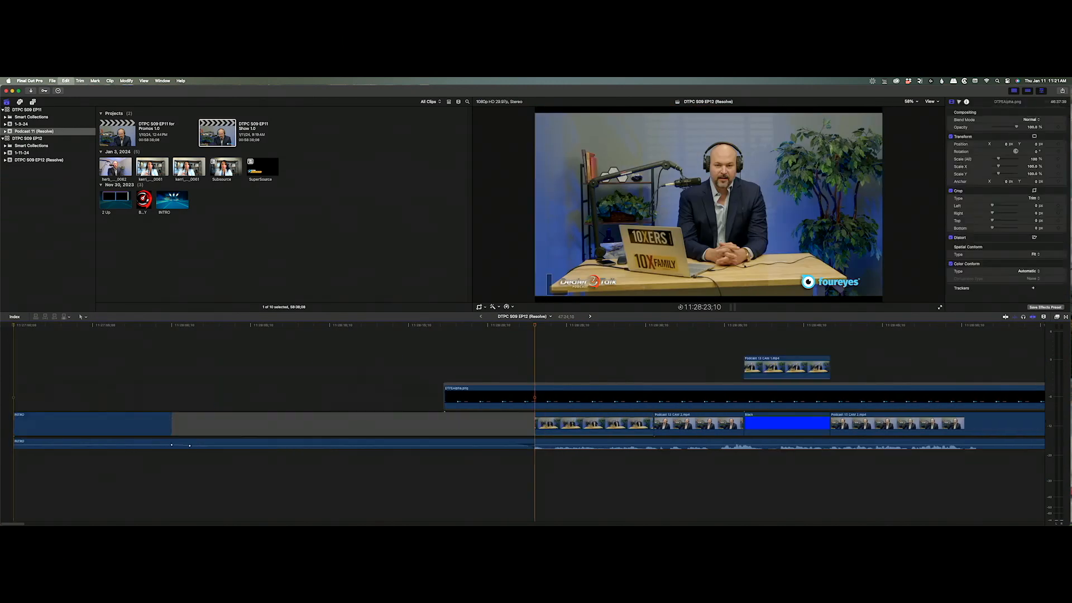
Delete the gap after INTRO so the first camera clip follows directly.
left_click_drag(73, 331, 107, 332)
key("space")
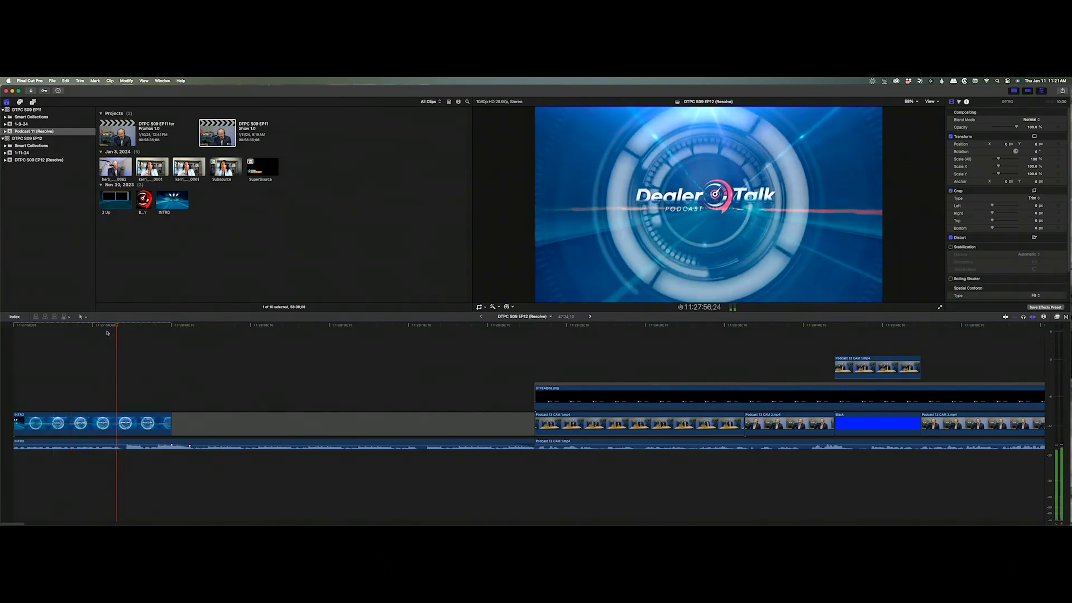
left_click(291, 428)
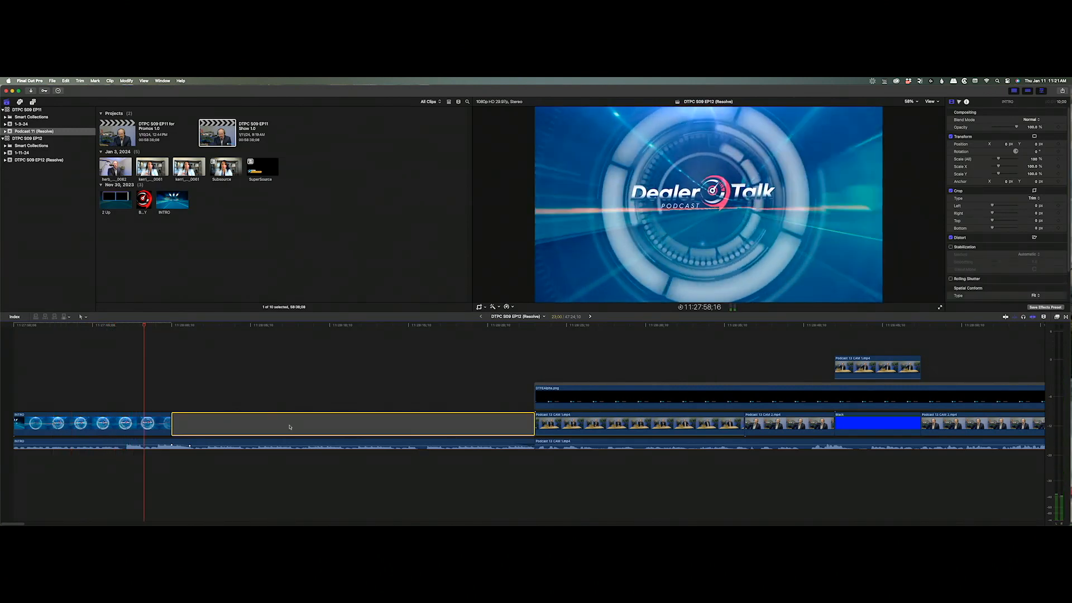
key("Delete")
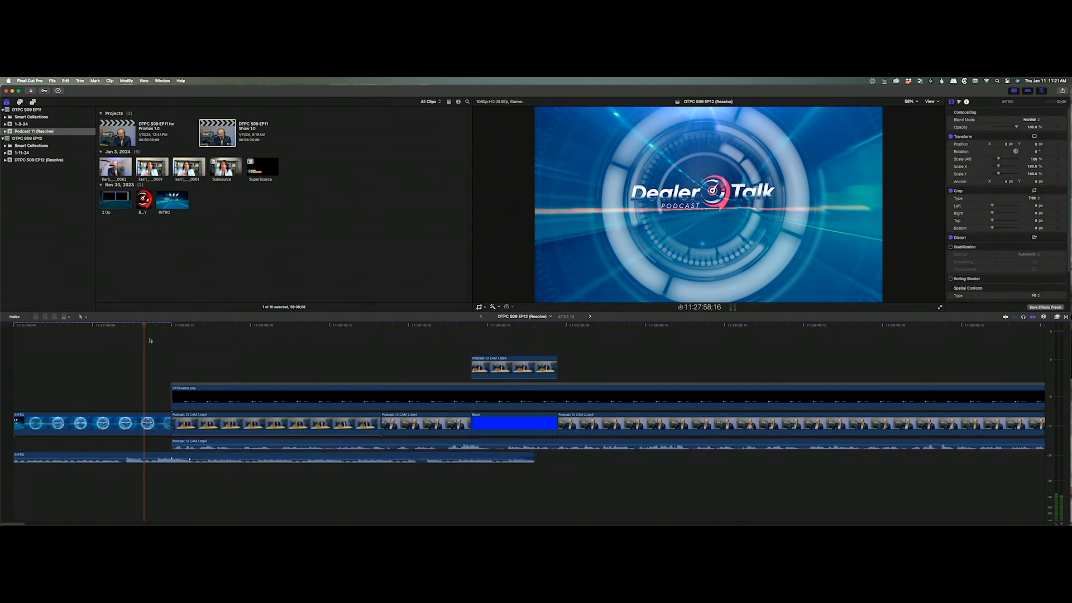
key("space")
Add a cross dissolve between INTRO and the first camera clip and preview it.
left_click(172, 425)
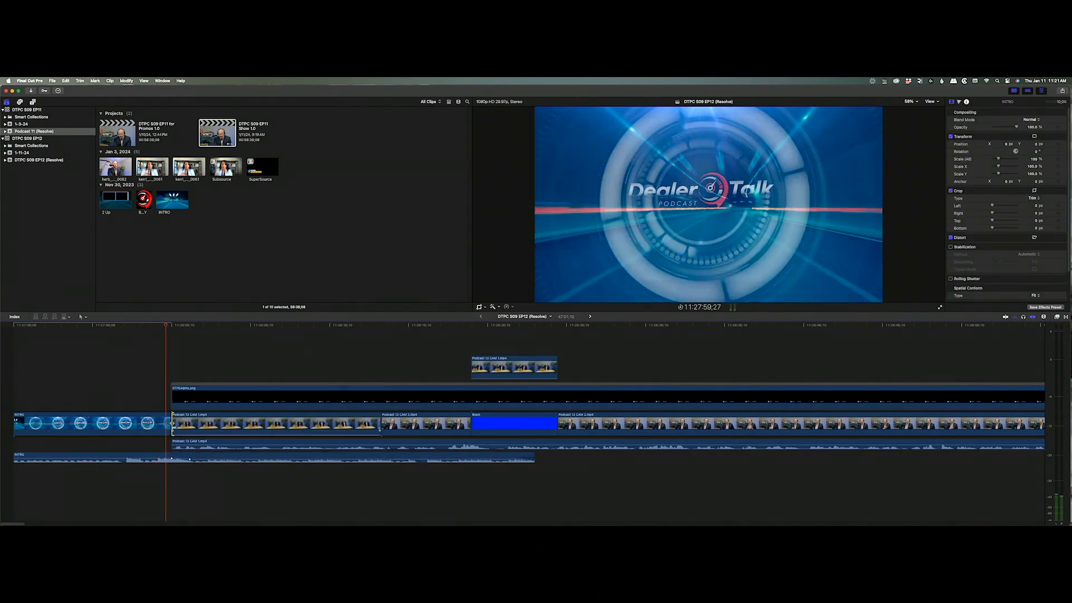
key("super+t")
left_click(173, 399)
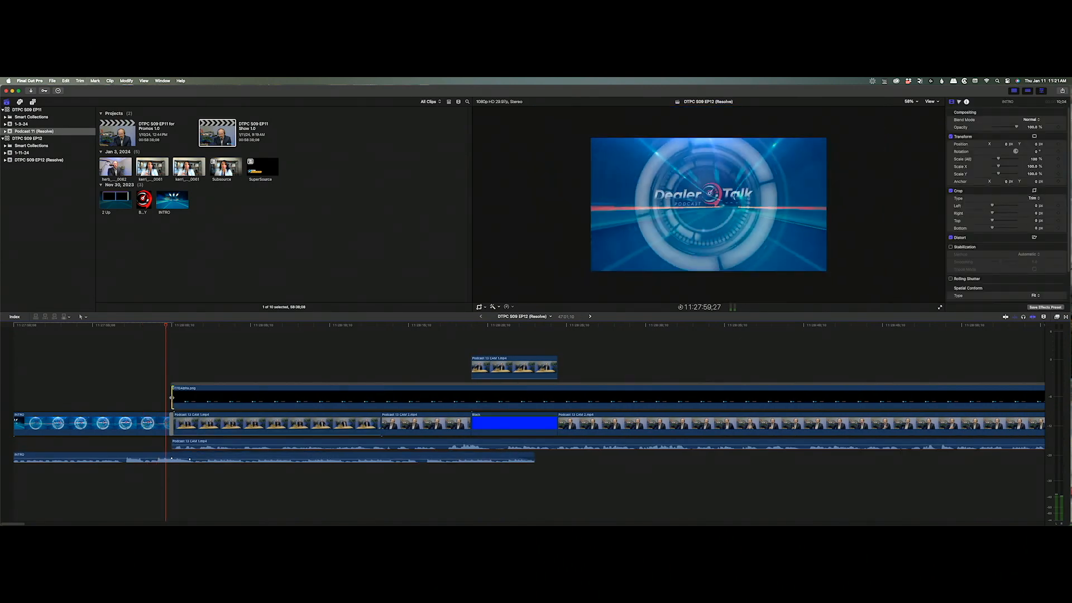
left_click(161, 364)
key("space")
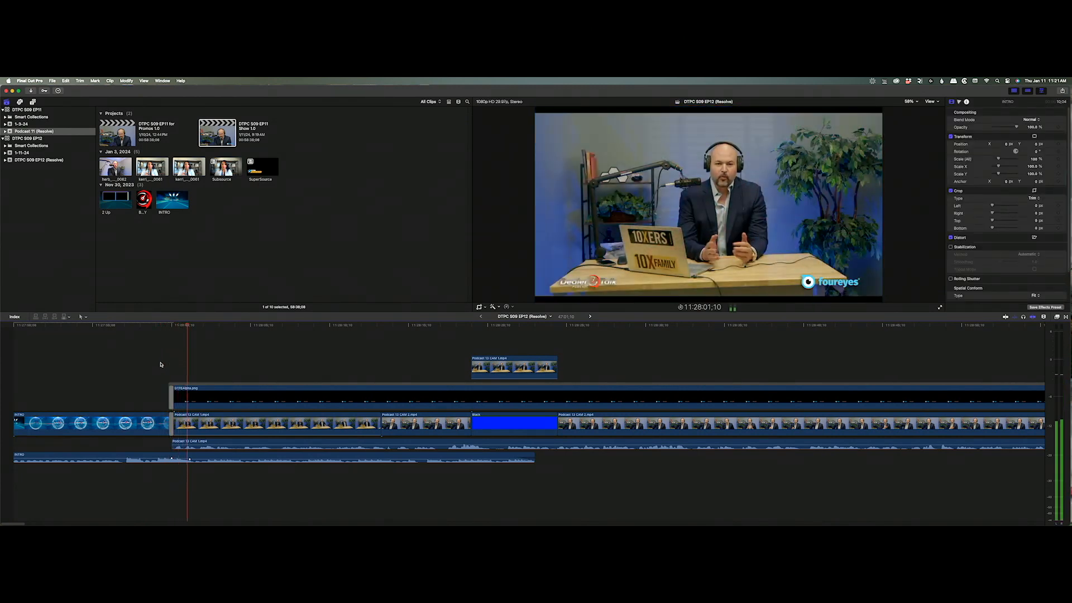
key("space")
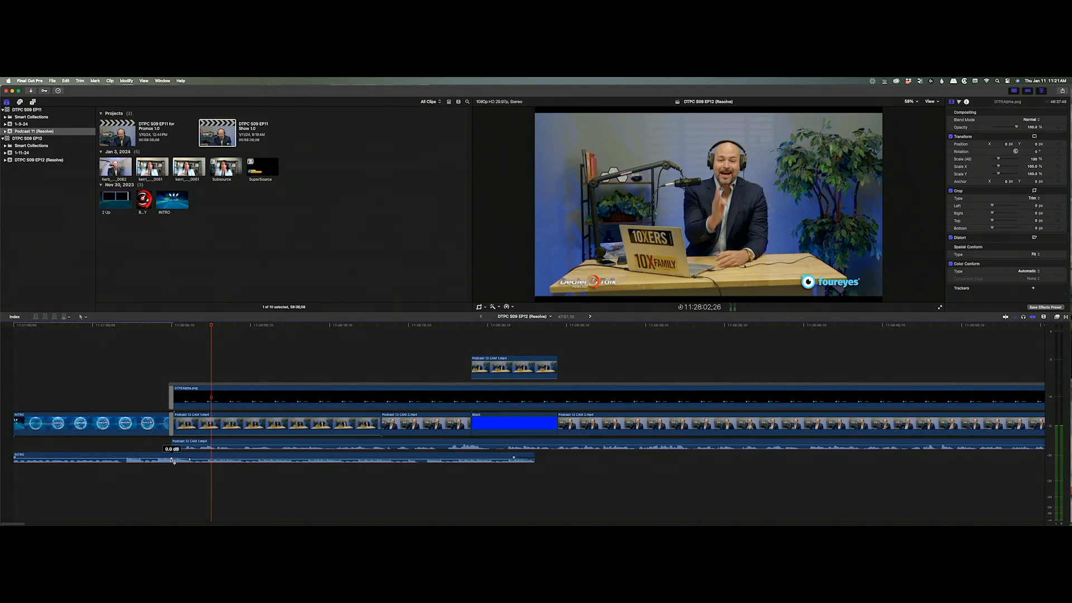
Move the INTRO audio fade keyframe earlier, replay the transition, then reopen EP11 Show 1.0.
left_click_drag(171, 459, 166, 459)
left_click(150, 349)
key("space")
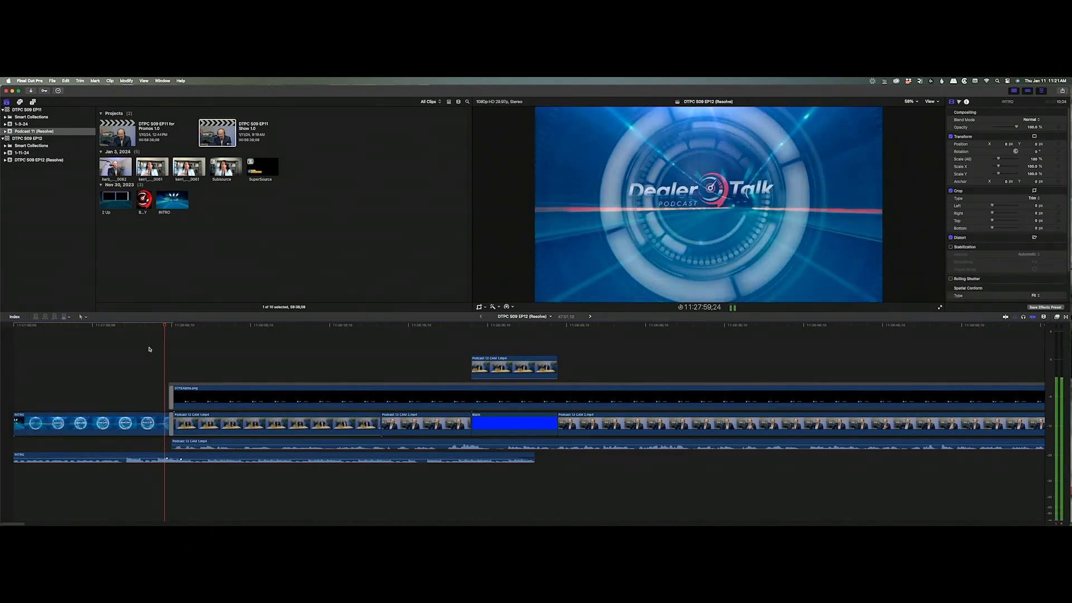
key("space")
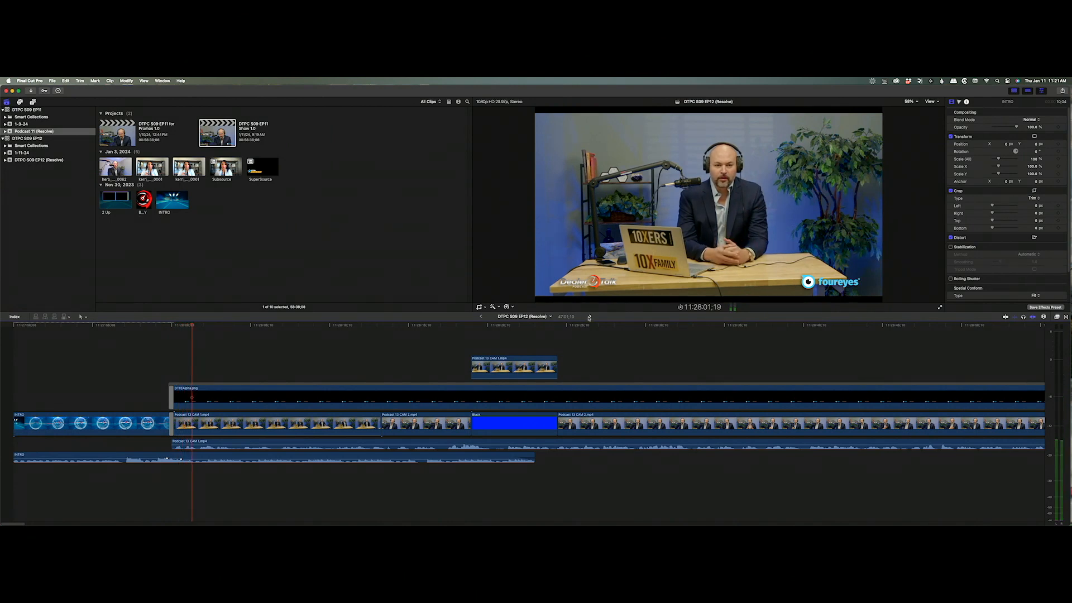
left_click(590, 316)
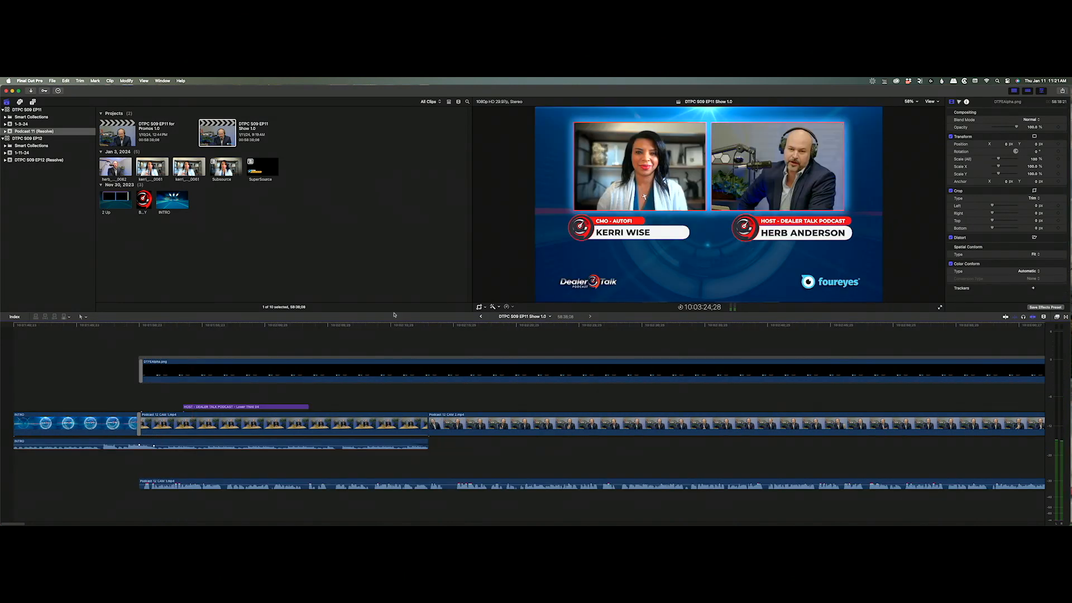
Check EP11's dialogue audio effects (Compressor, Noise Gate), then select EP12's dialogue audio clip.
left_click(479, 316)
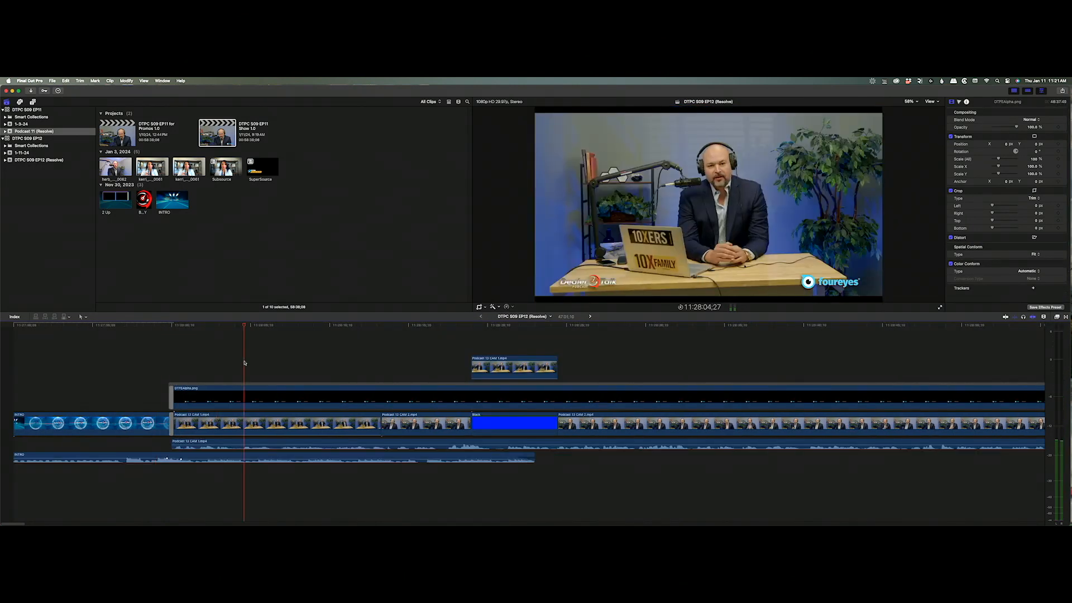
left_click(424, 442)
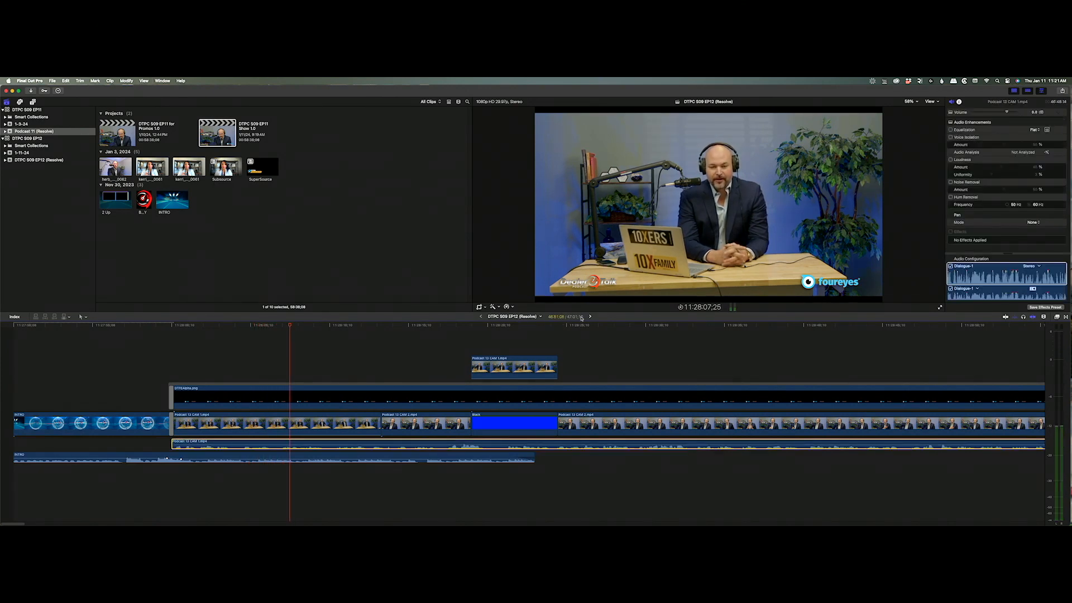
left_click(590, 317)
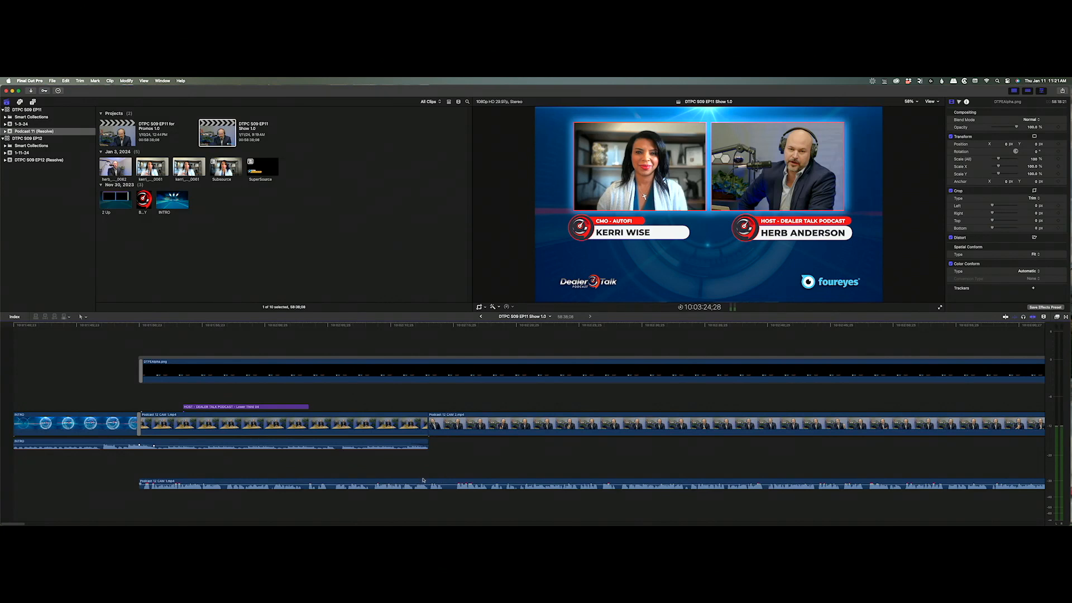
left_click(492, 324)
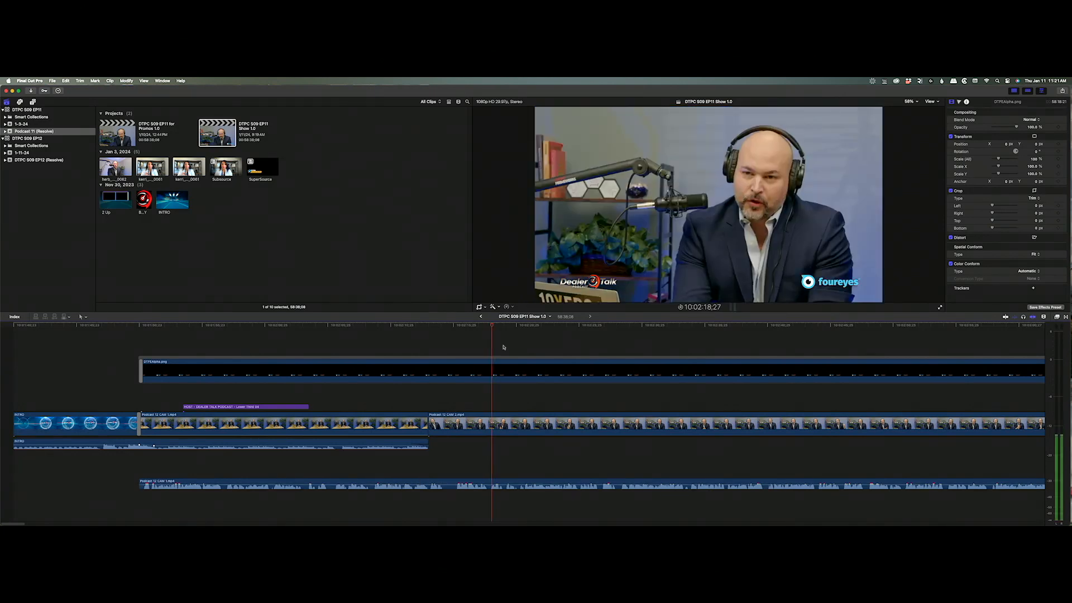
left_click(541, 484)
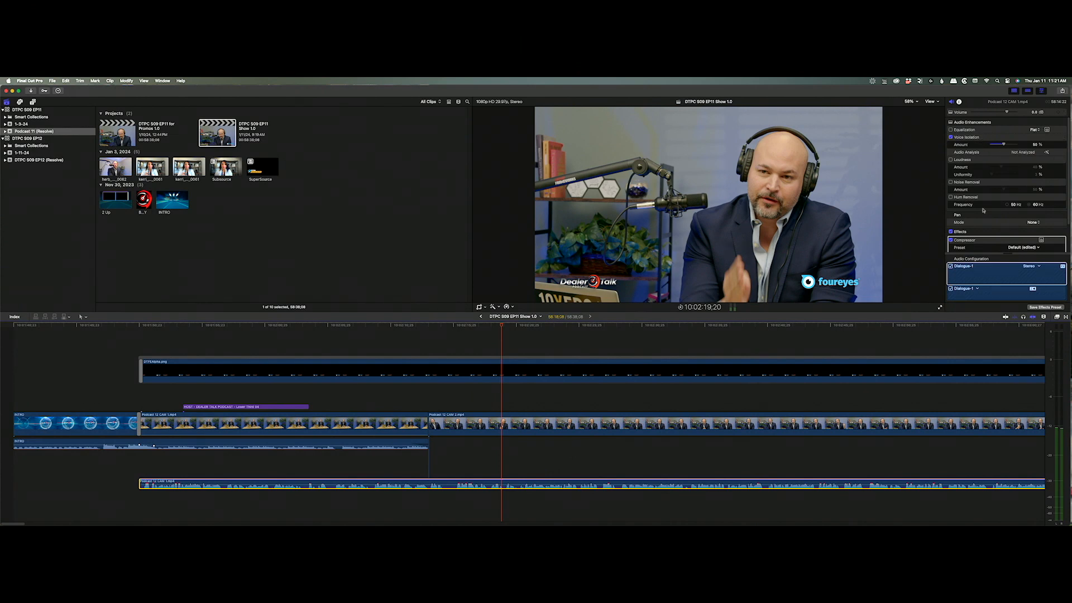
scroll(983, 211, "down", 1)
scroll(988, 227, "down", 2)
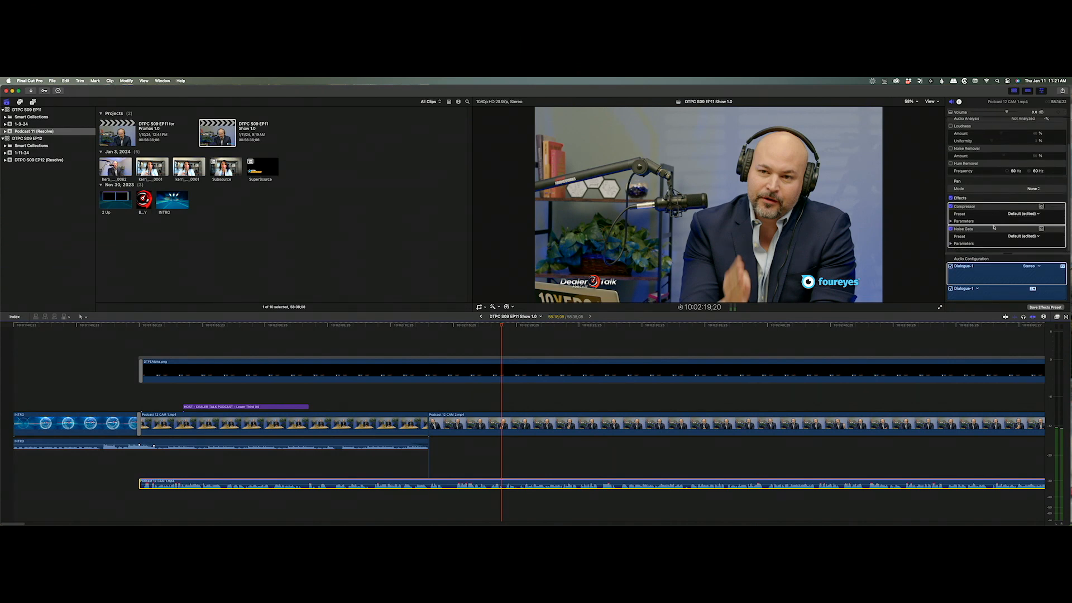
left_click(481, 316)
left_click(367, 444)
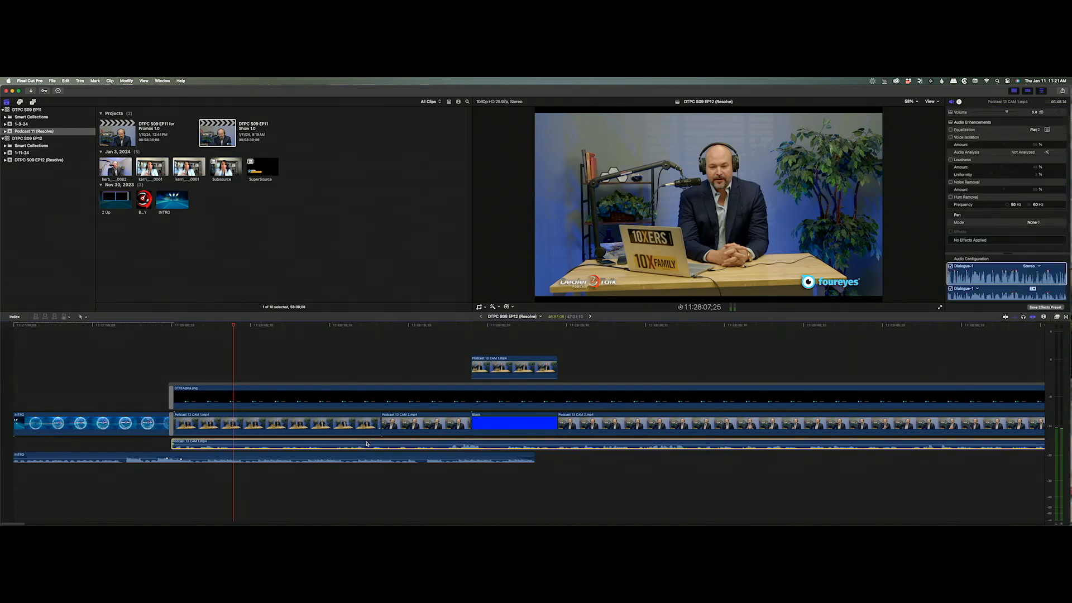
Paste EP11's audio effects onto the EP12 dialogue clip and play back the result.
key("shift+super+v")
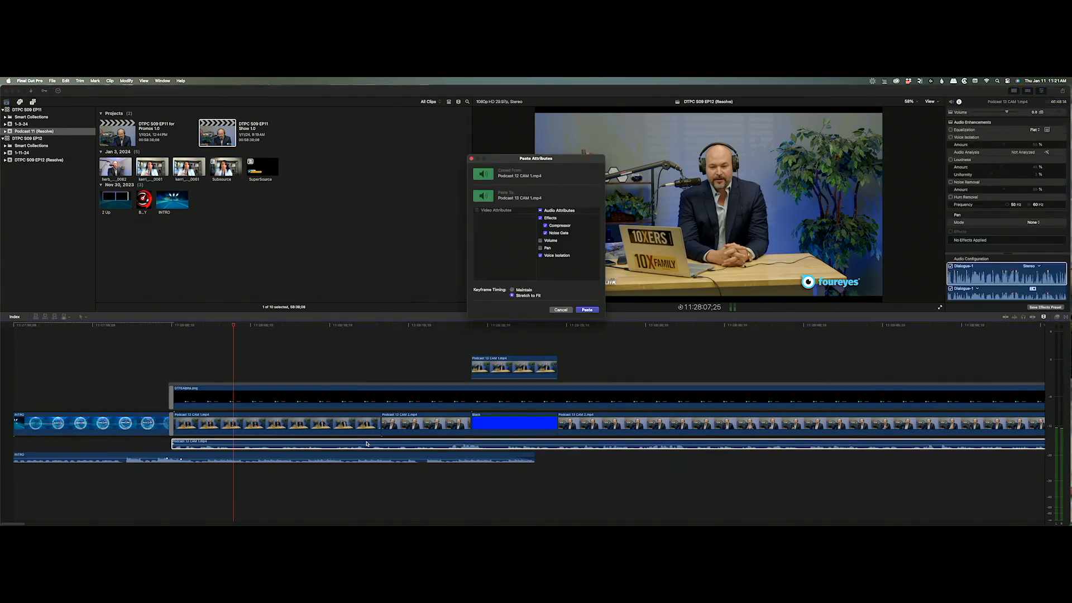
key("Return")
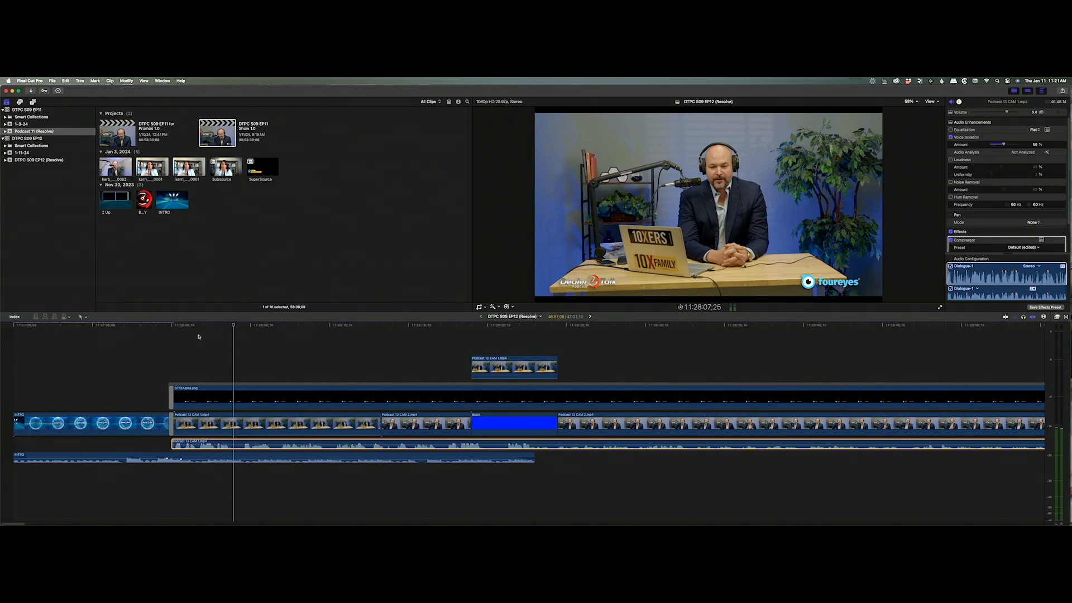
left_click(198, 337)
key("space")
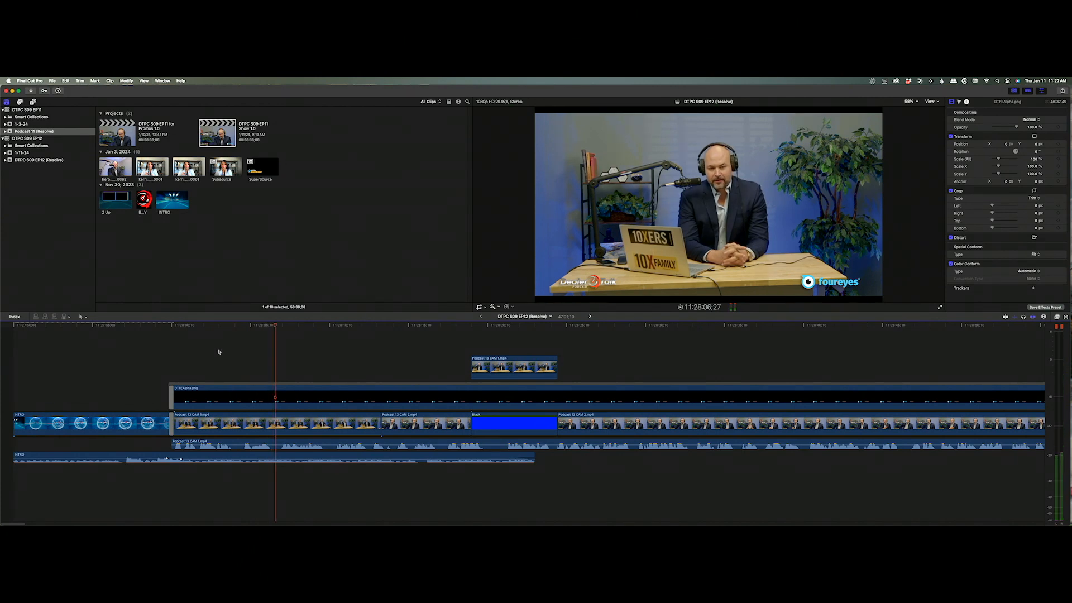
Zoom the timeline out and move the playhead to the Riverside call section.
left_click(261, 355, "alt")
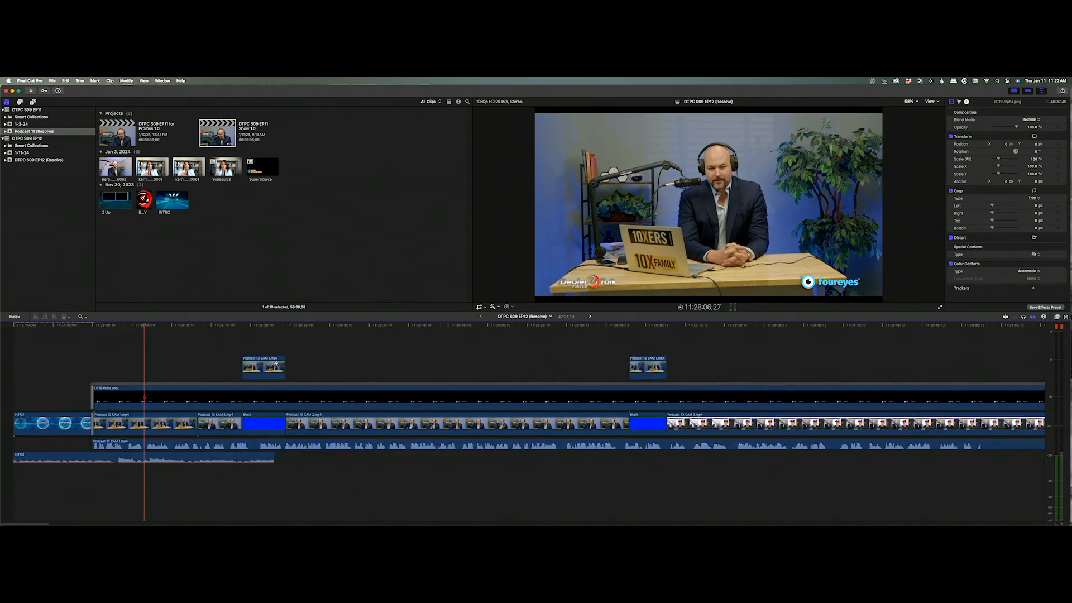
left_click(263, 366, "alt")
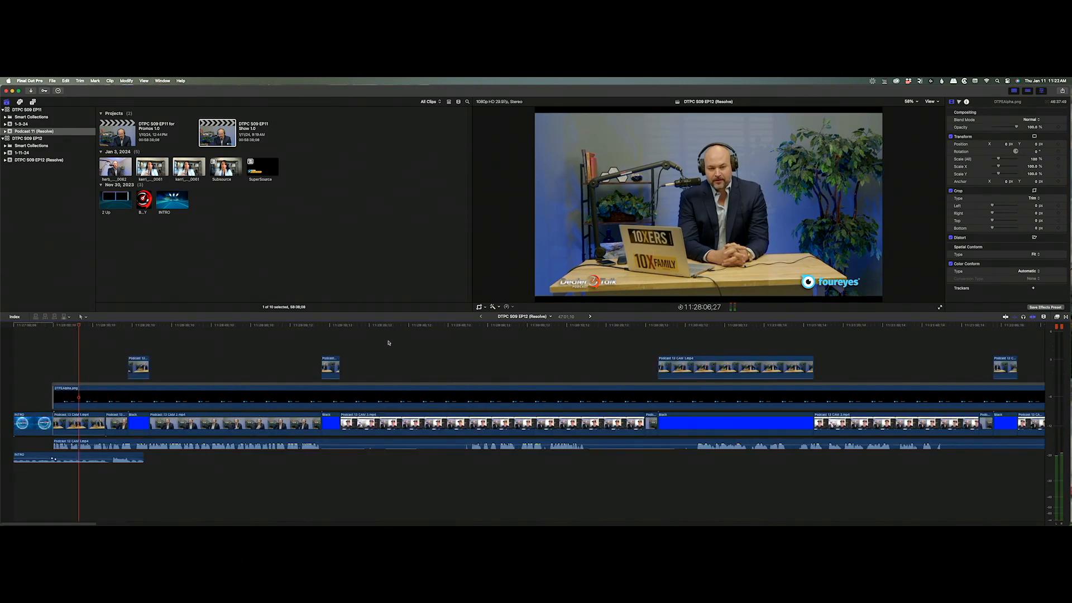
left_click(409, 325)
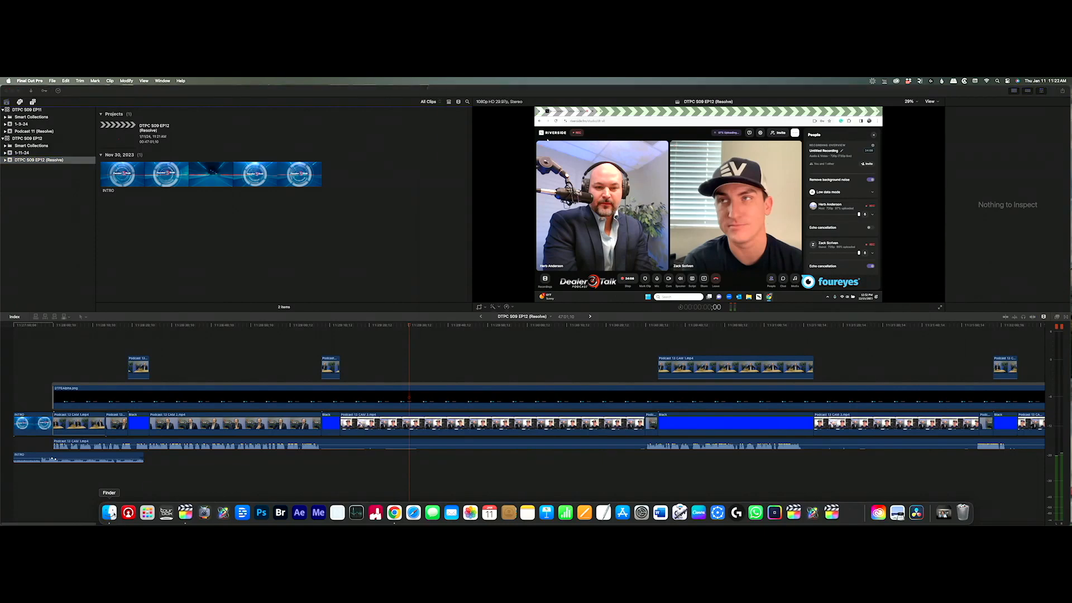
Drag the guest's Riverside .mp4 from Finder's Downloads folder into the EP12 event browser.
left_click(108, 509)
left_click(449, 154)
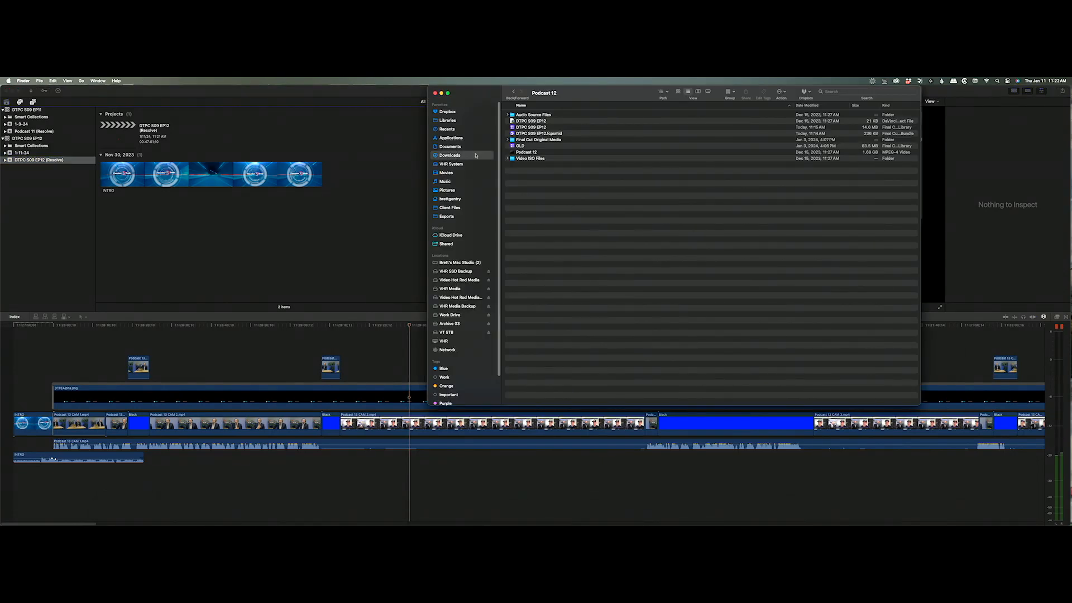
scroll(570, 270, "down", 3)
scroll(569, 270, "down", 5)
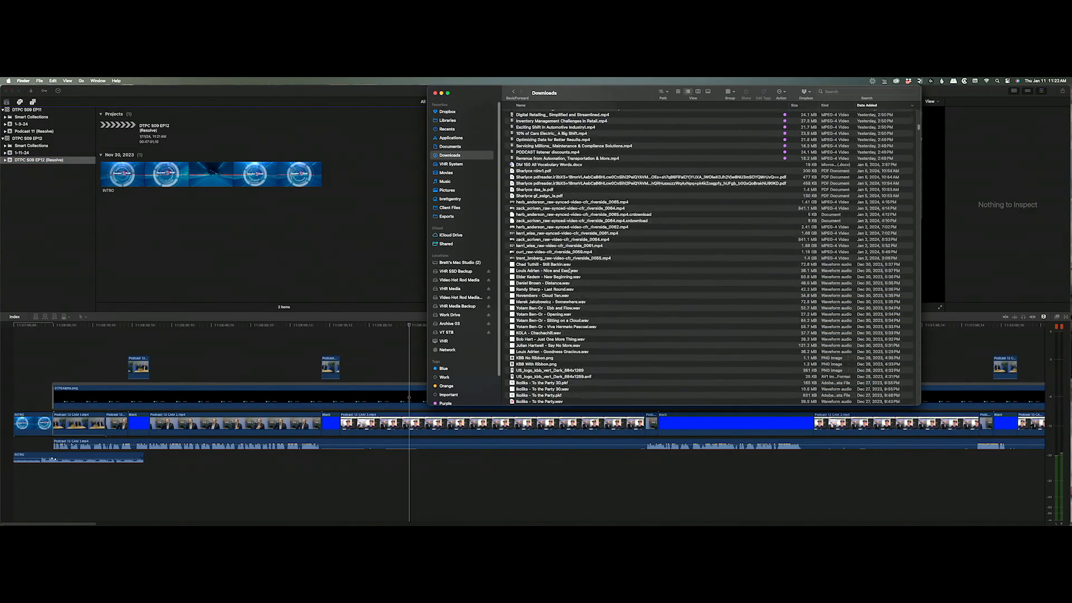
scroll(570, 270, "down", 2)
left_click(560, 197)
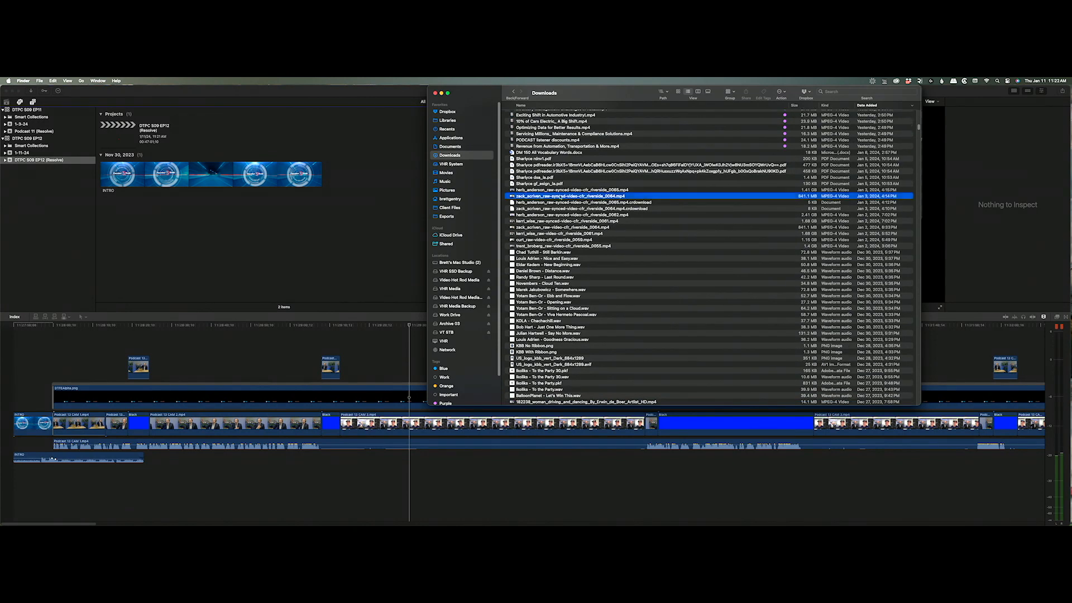
left_click_drag(560, 197, 234, 230)
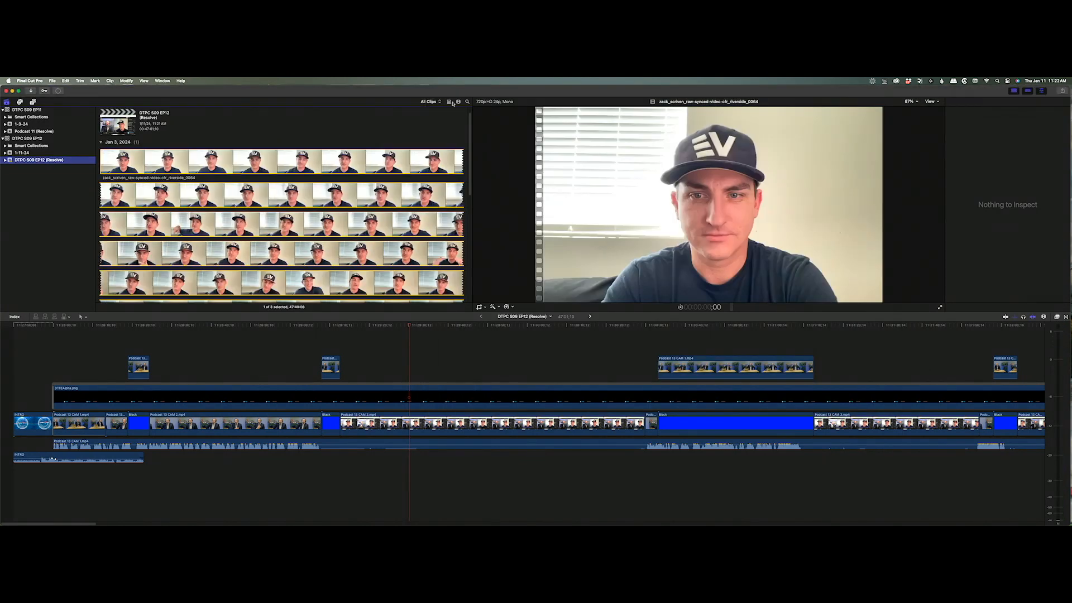
Set the browser's clip appearance to one thumbnail per clip.
left_click(459, 102)
left_click_drag(462, 127, 410, 127)
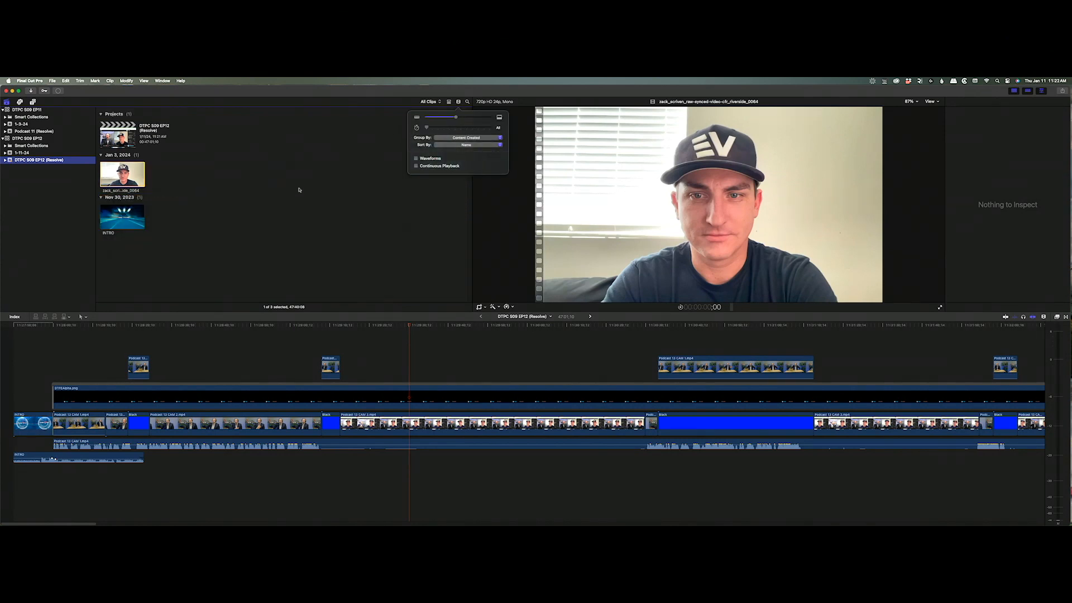
left_click(299, 190)
Connect the guest's Riverside clip beneath the main storyline in the timeline.
left_click(118, 180)
left_click_drag(116, 180, 141, 213)
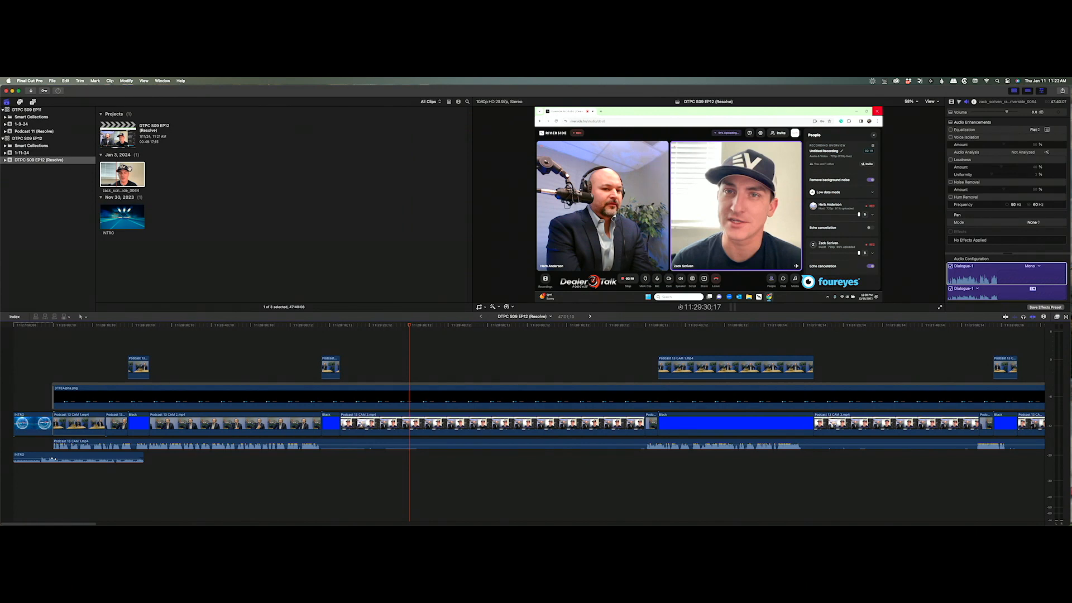
left_click_drag(130, 170, 59, 452)
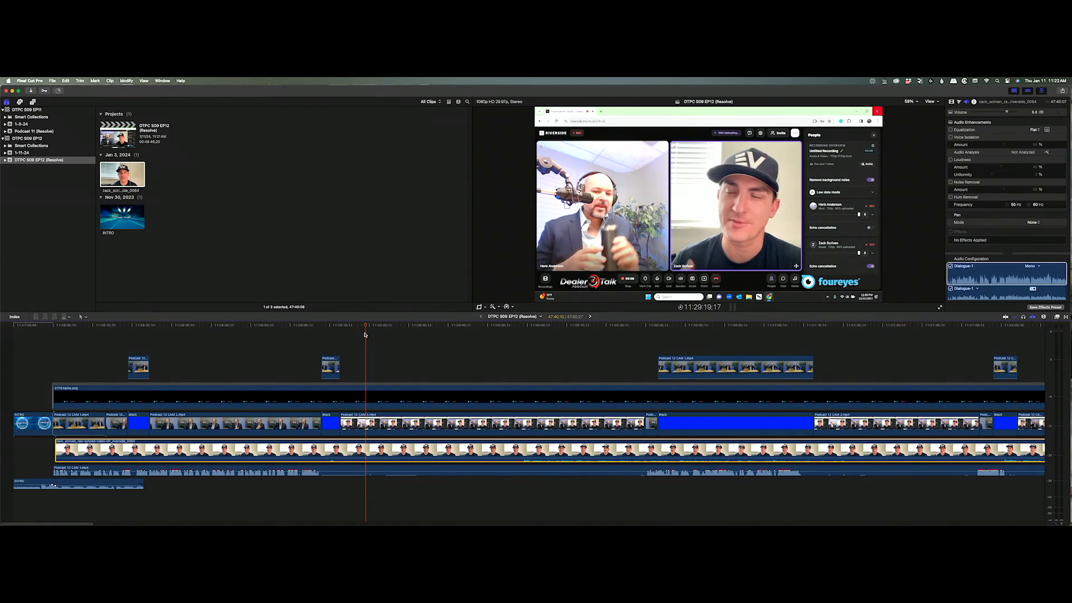
left_click(367, 424)
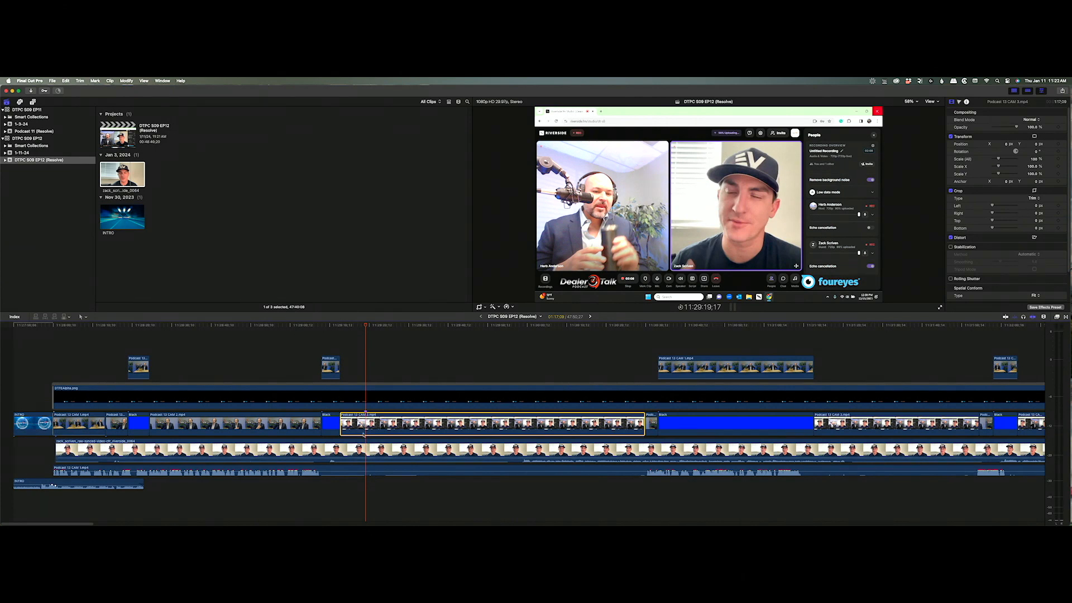
Disable Podcast 13 CAM 3, trim the guest clip, and align its marker with the marker above.
key("v")
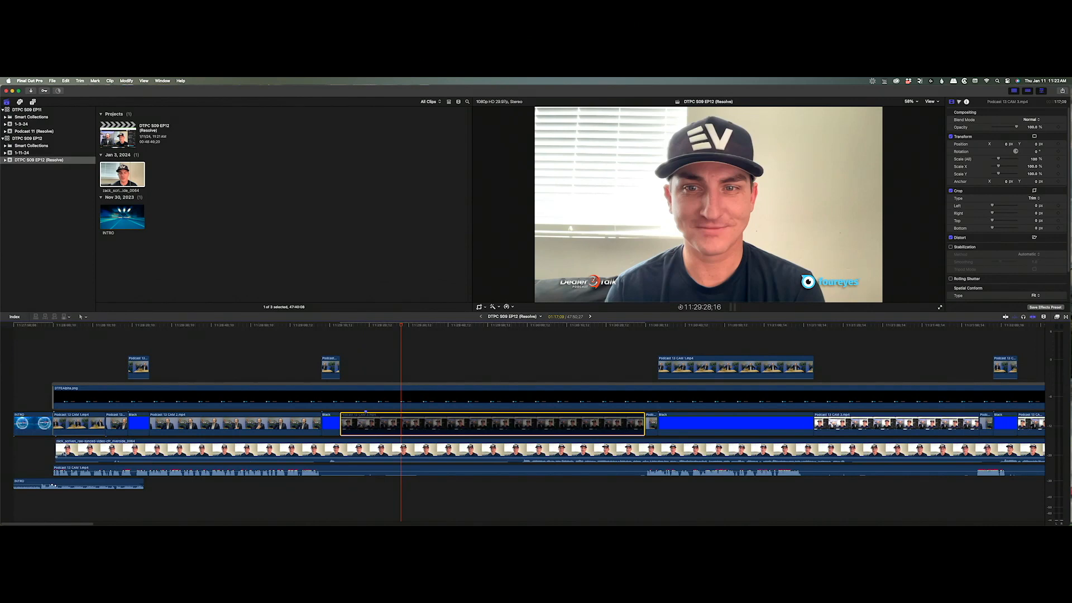
left_click_drag(58, 450, 403, 453)
left_click_drag(344, 326, 358, 328)
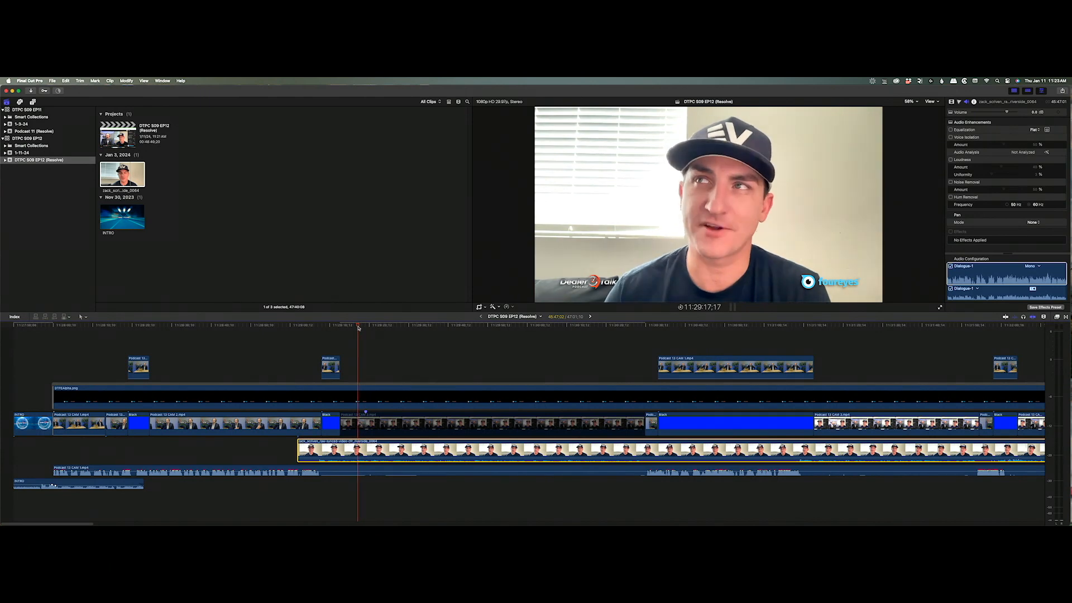
key("Left")
key("Left")
key("Left")
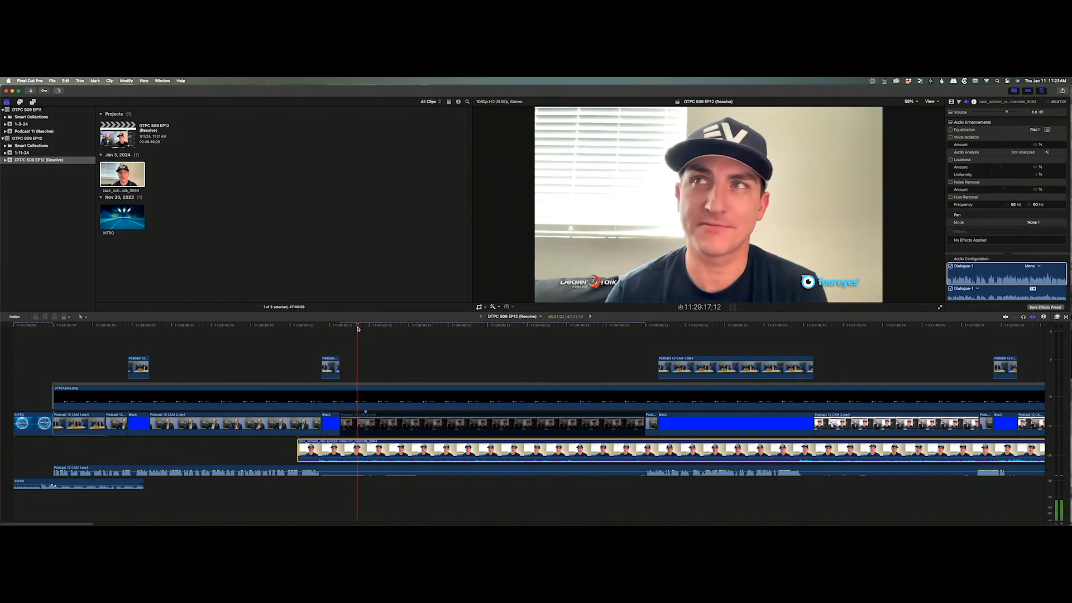
key("Right")
key("Right")
key("Right")
key("Right")
key("Right")
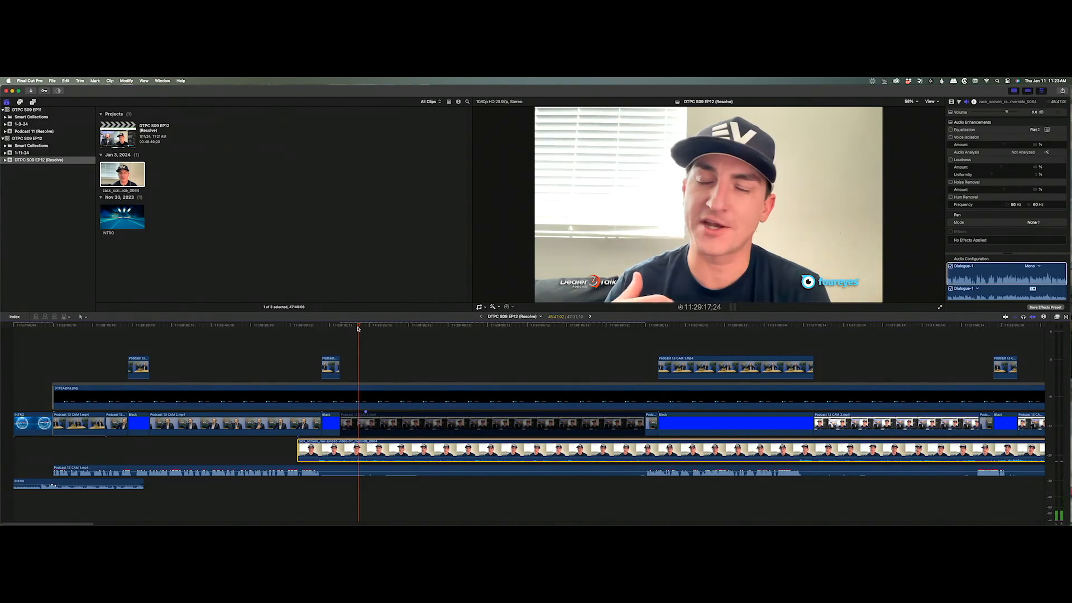
key("Left")
key("Left")
key("Left")
key("Left")
key("Right")
key("Right")
key("Left")
key("Left")
key("Left")
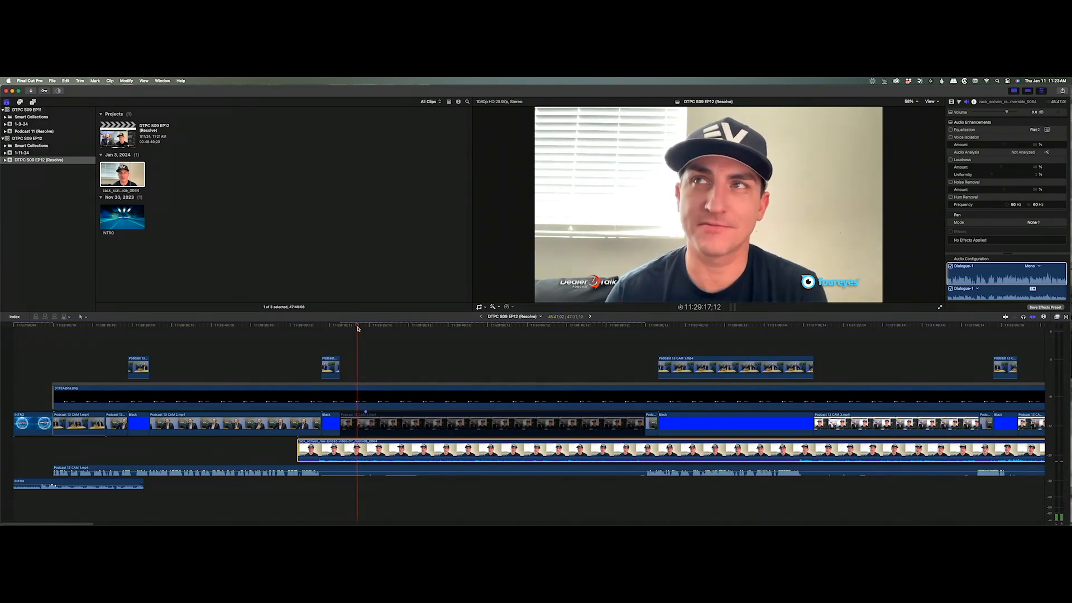
key("Right")
key("Left")
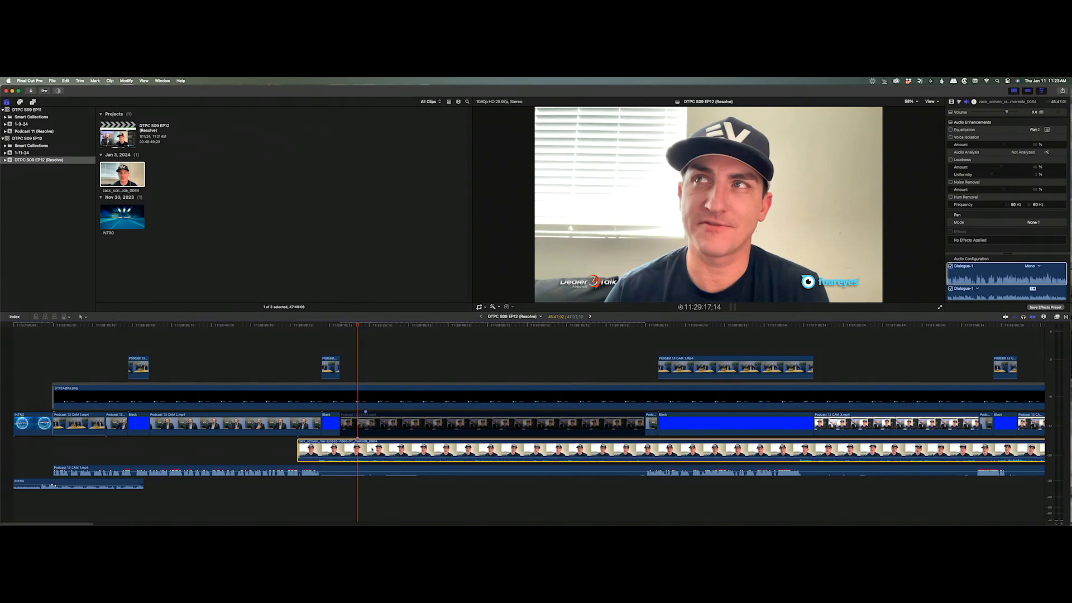
left_click_drag(375, 449, 383, 449)
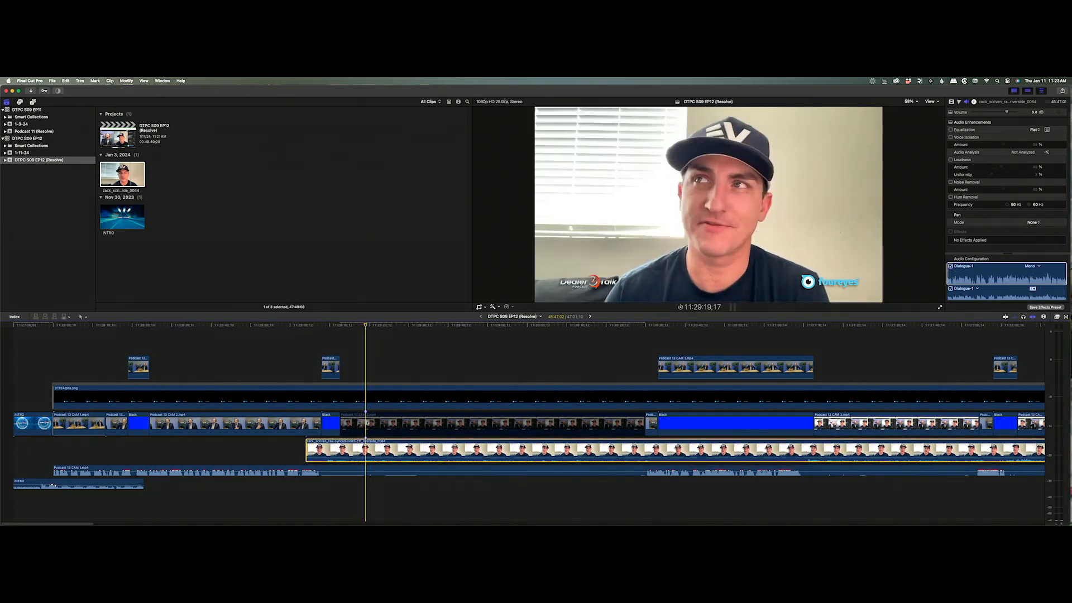
Toggle CAM 3 on and off to compare, leaving it disabled, and play back to confirm sync.
left_click(367, 422)
key("v")
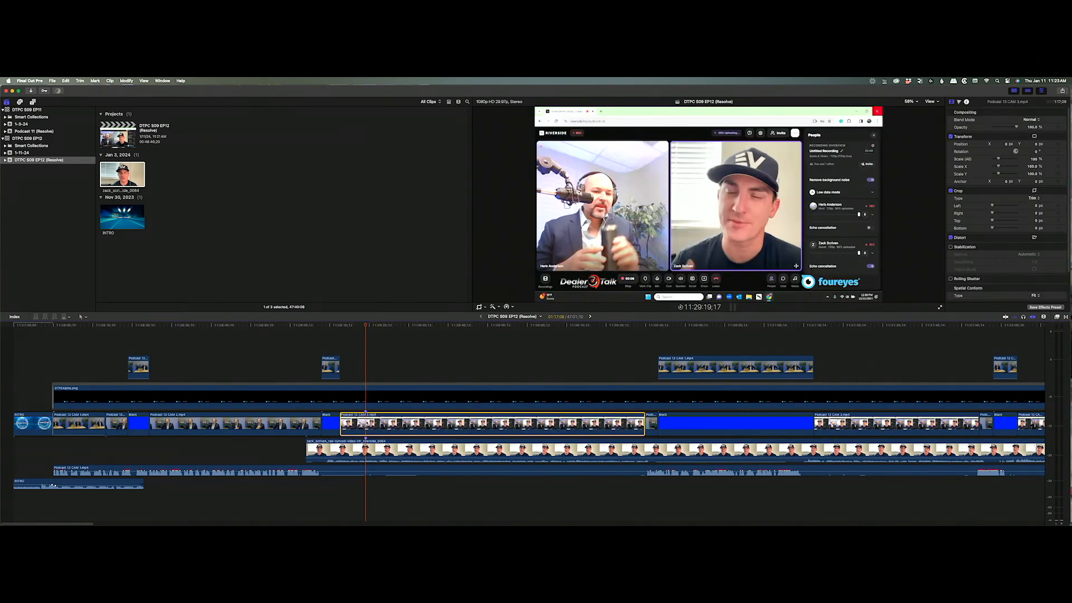
key("v")
key("v")
key("v")
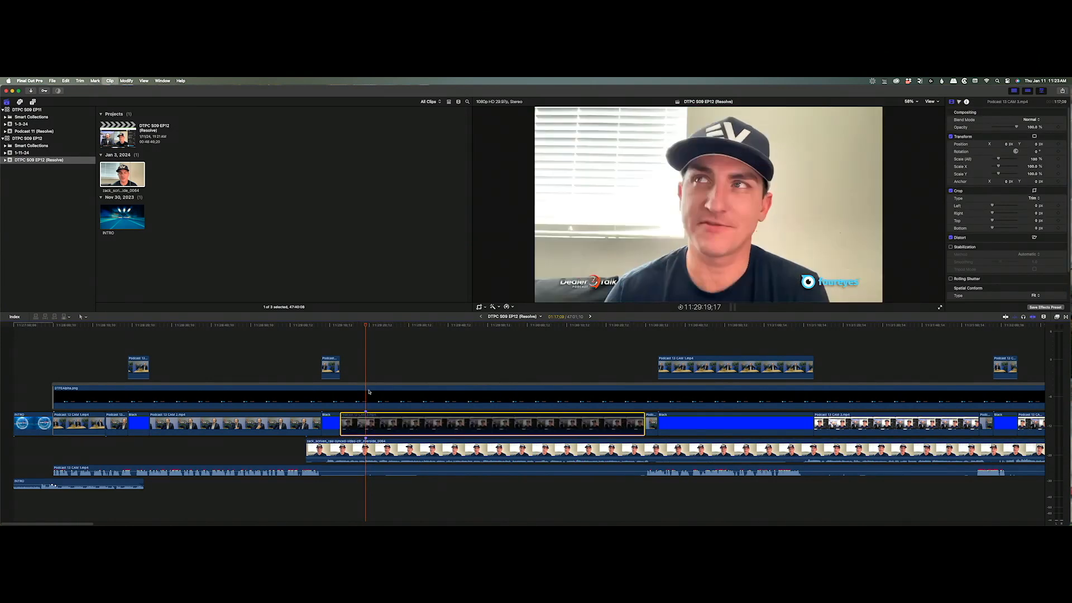
left_click(366, 333)
key("v")
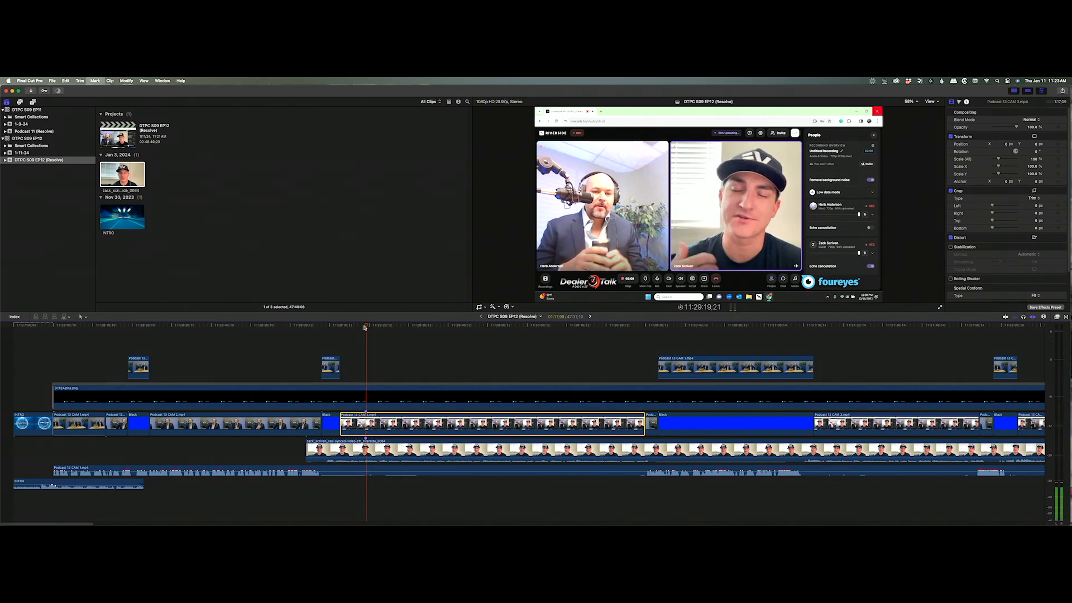
key("v")
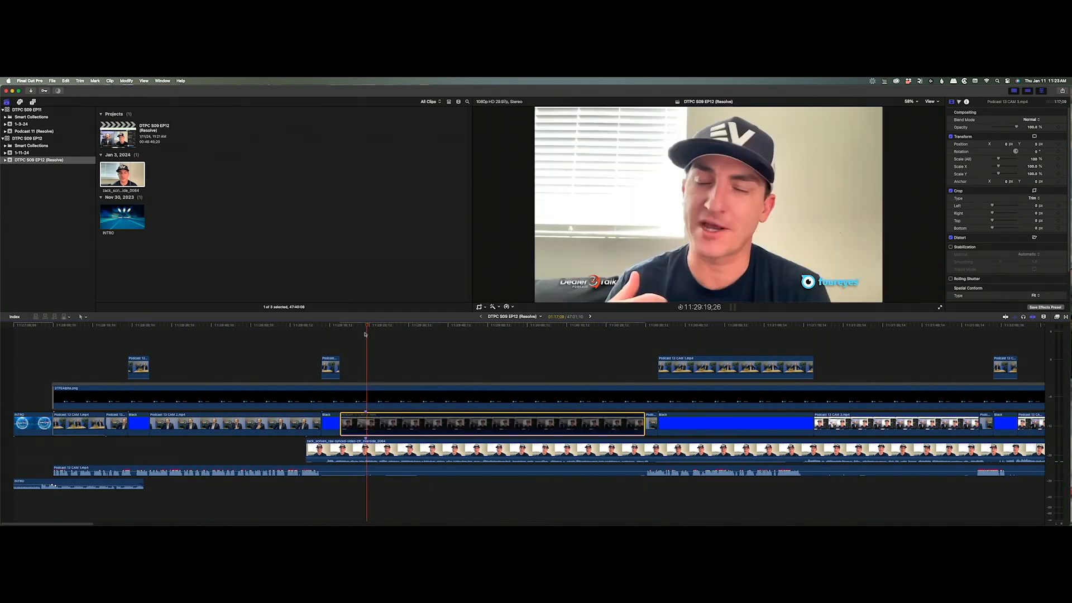
key("space")
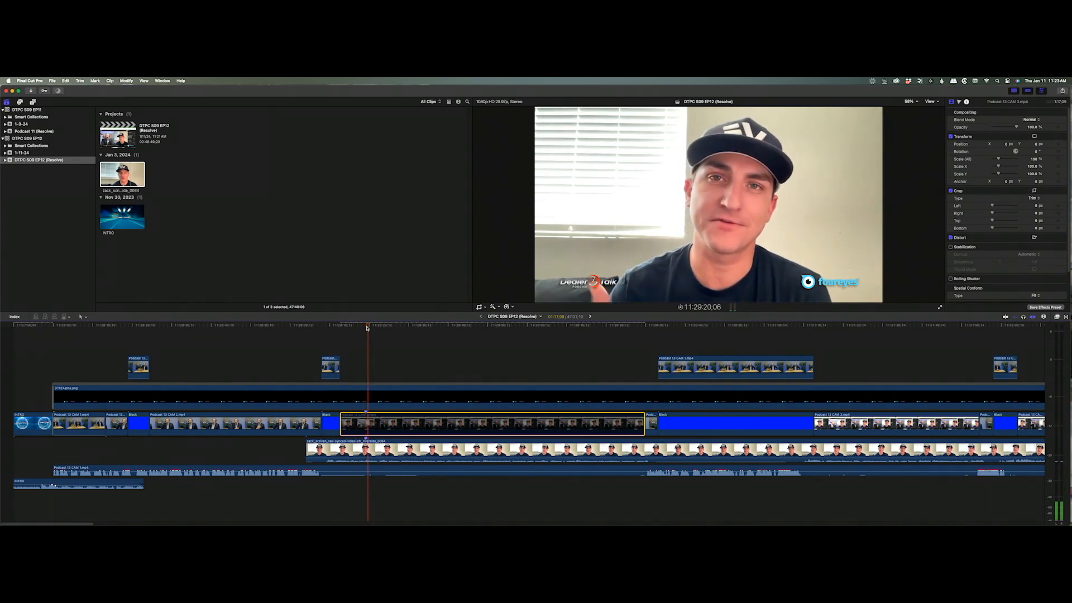
key("Right")
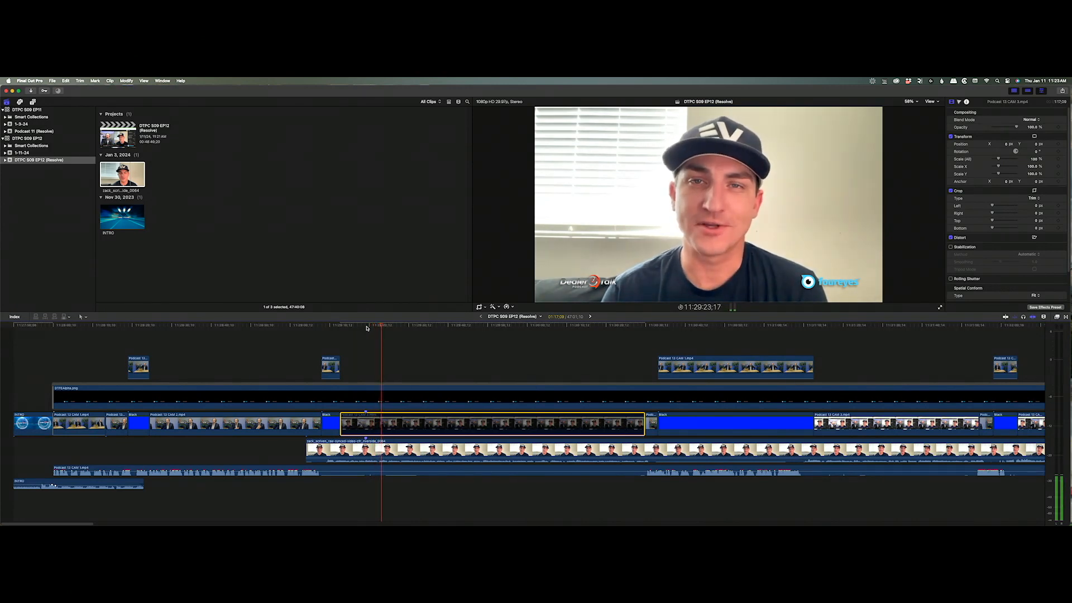
key("space")
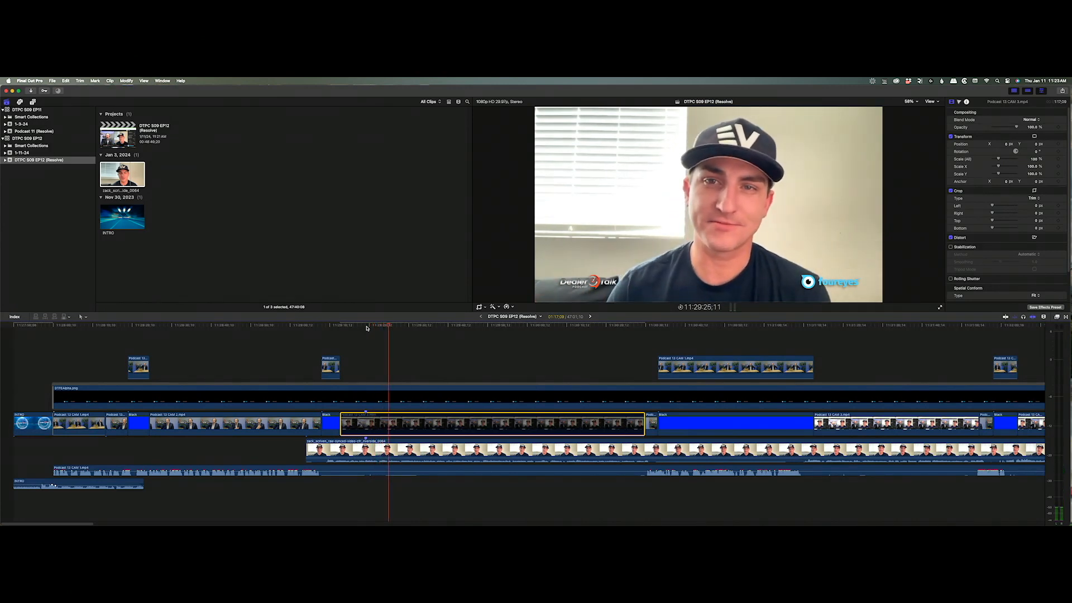
key("Left")
key("Left")
key("Left")
key("Left")
key("Left")
key("Left")
key("Left")
key("Left")
key("Left")
key("Left")
key("Left")
key("Left")
key("Left")
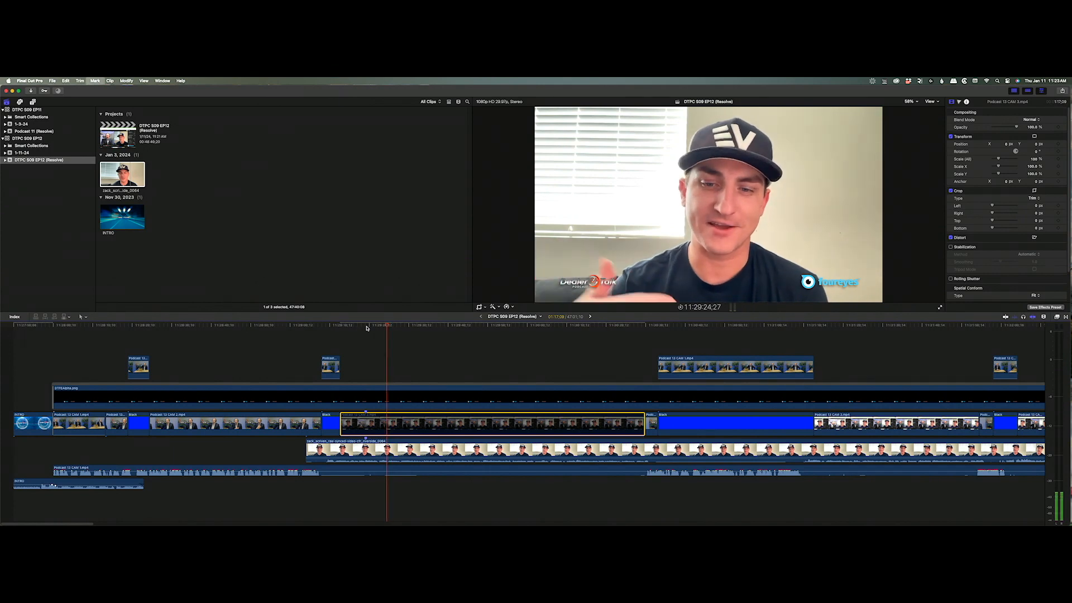
key("Left")
key("Left")
key("Left")
key("Left")
key("Left")
key("Left")
key("Left")
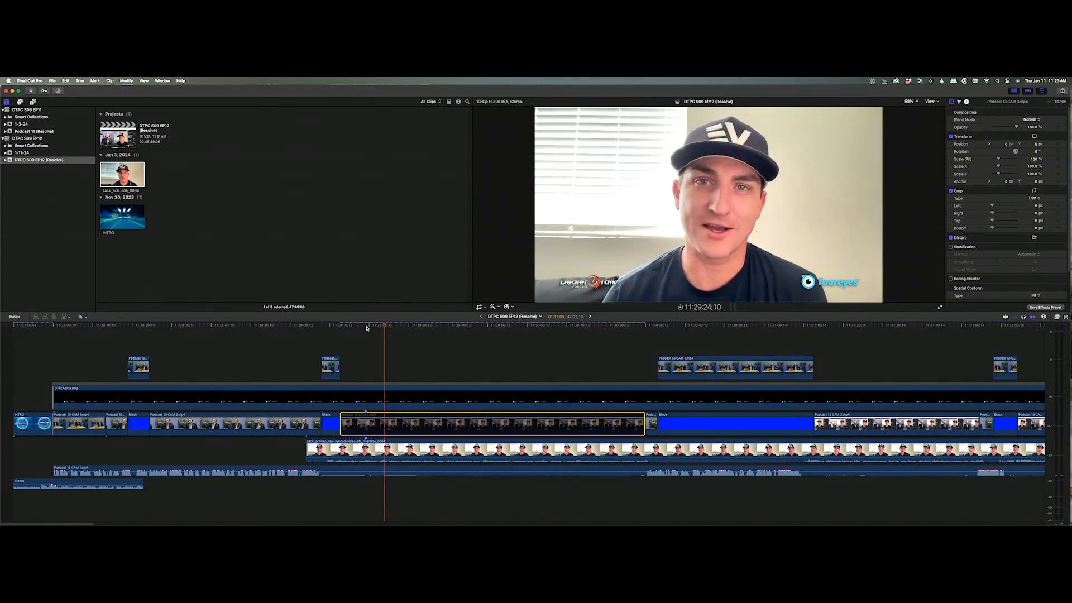
key("Right")
key("Right")
key("Right")
key("Right")
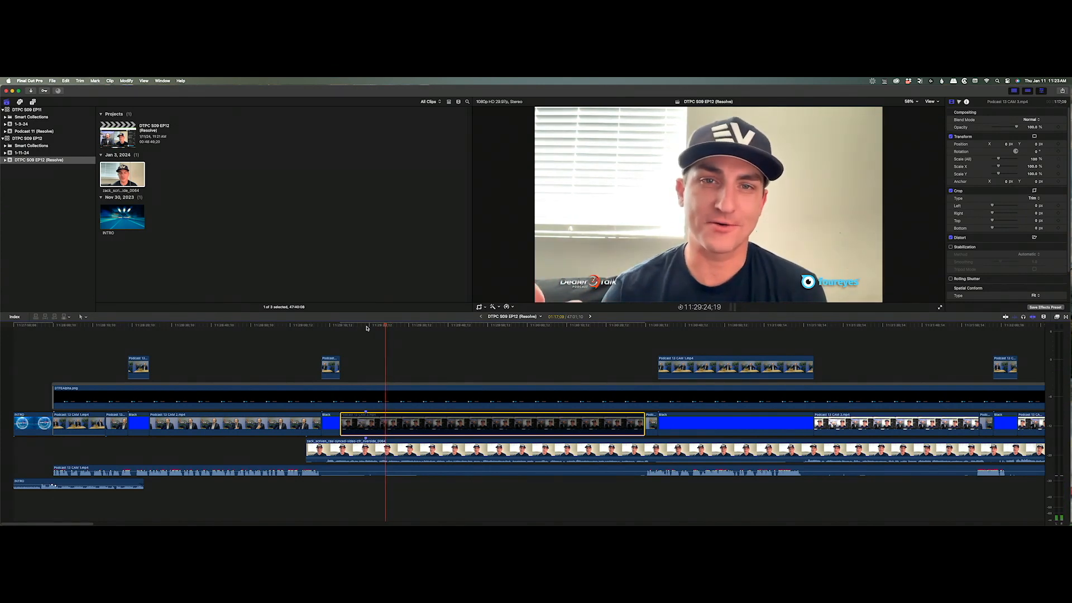
key("space")
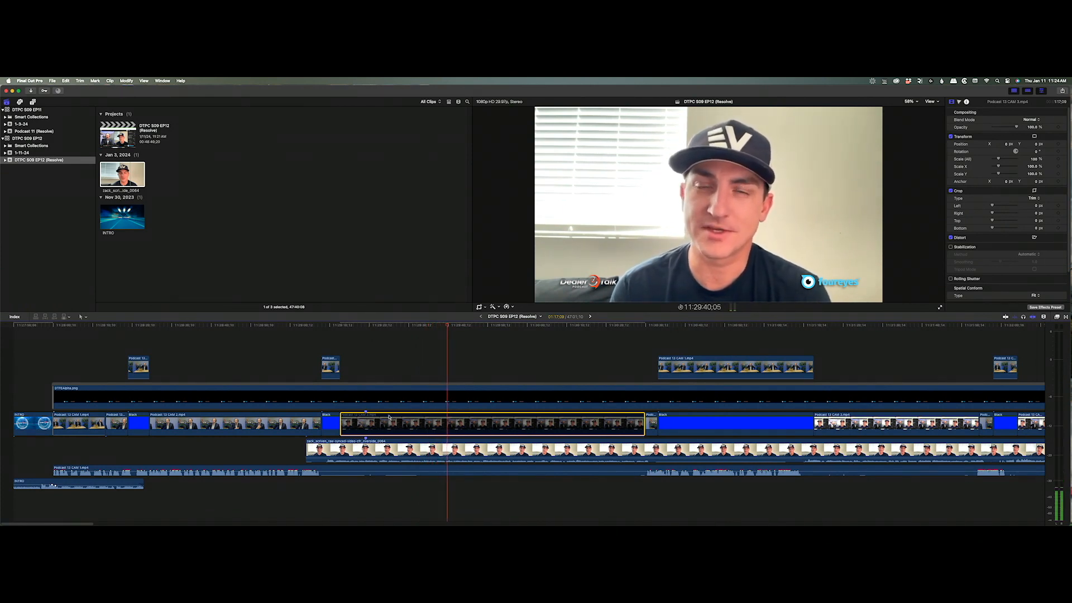
Delete both markers from the synced guest clip and move the playhead later in the episode.
right_click(366, 413)
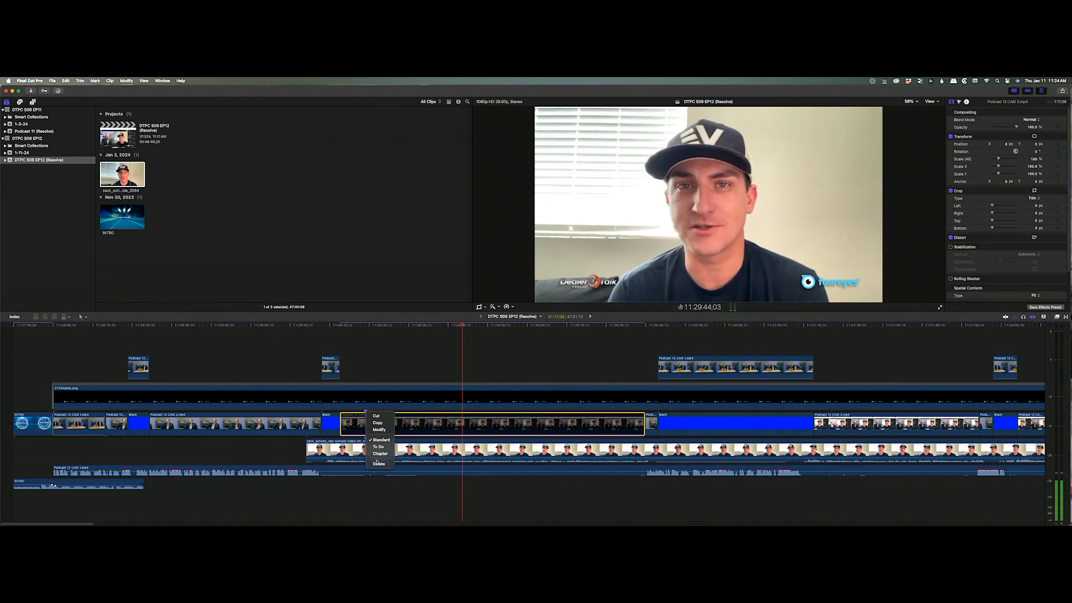
left_click(379, 462)
right_click(366, 440)
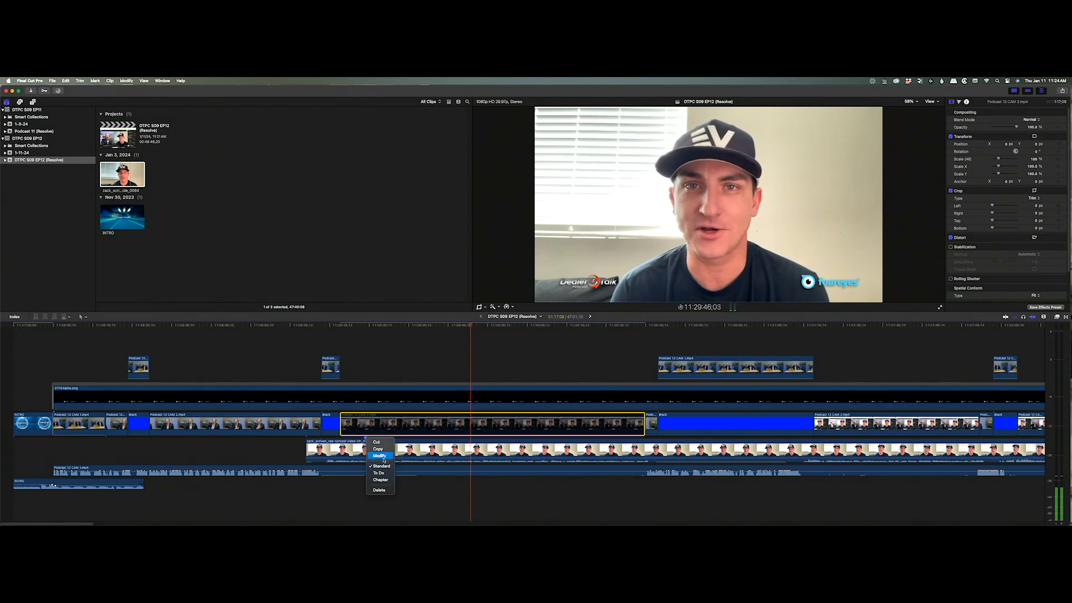
left_click(379, 490)
left_click_drag(328, 325, 874, 354)
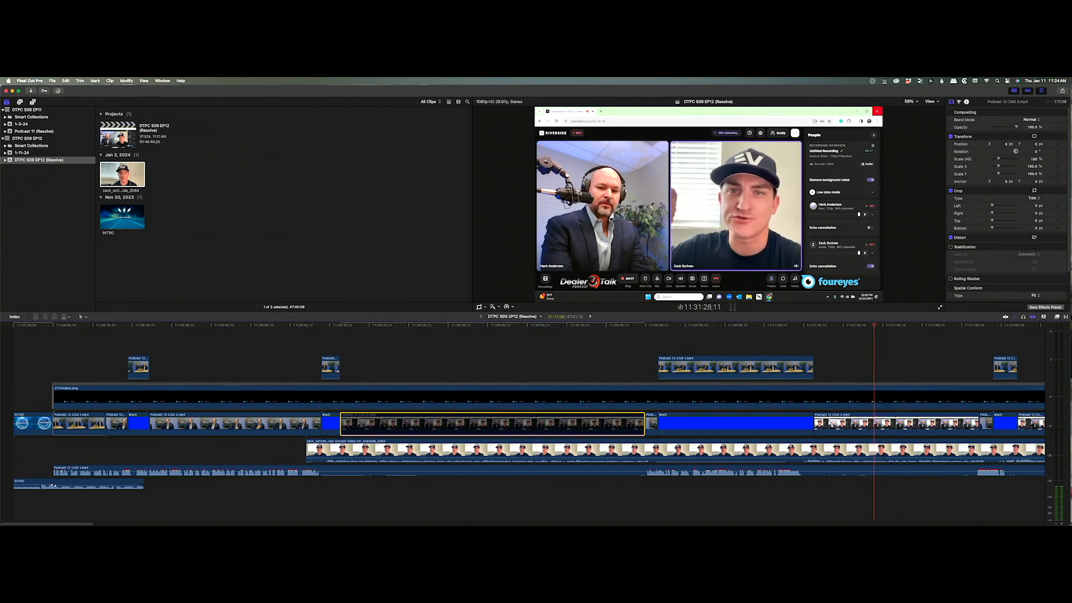
Disable the later Podcast 13 CAM 3 call section so the guest's full-frame video shows there.
key("Right")
key("Right")
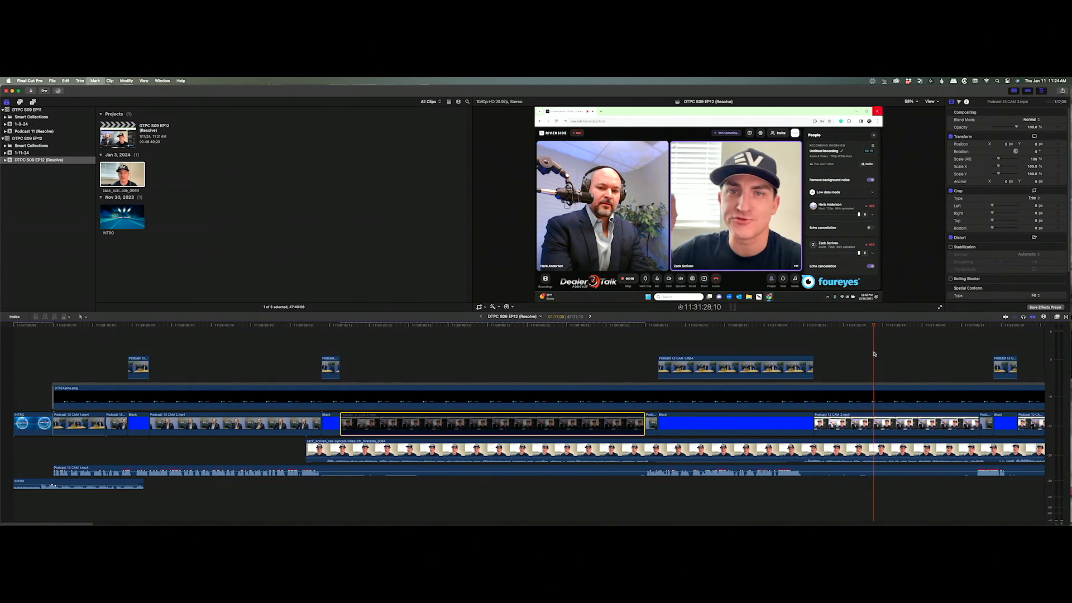
key("Right")
key("Right")
key("Right")
key("Right")
key("Right")
key("Right")
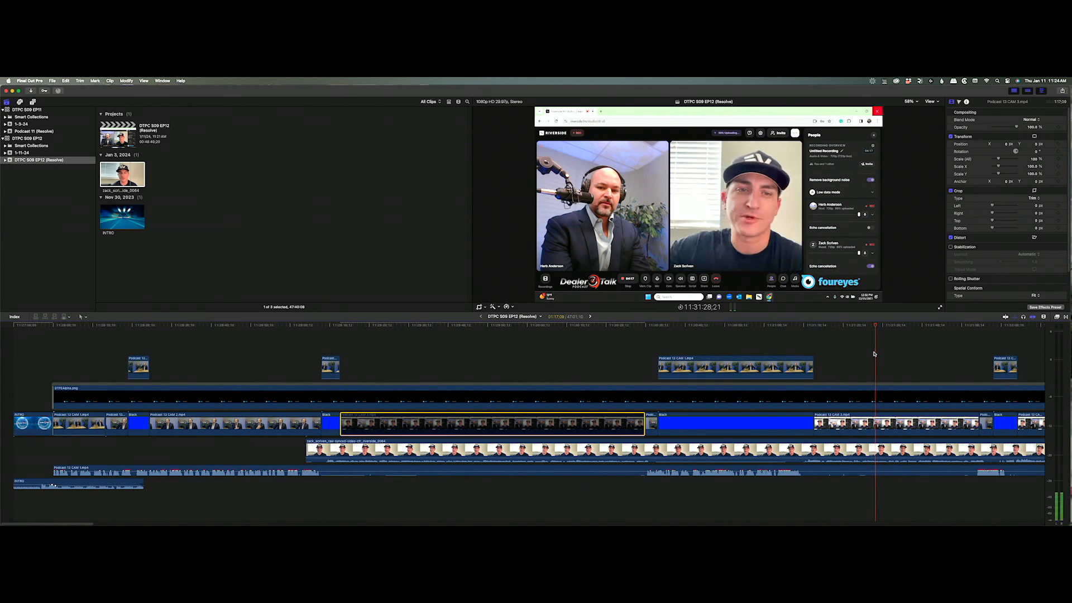
key("Left")
key("Left")
key("c")
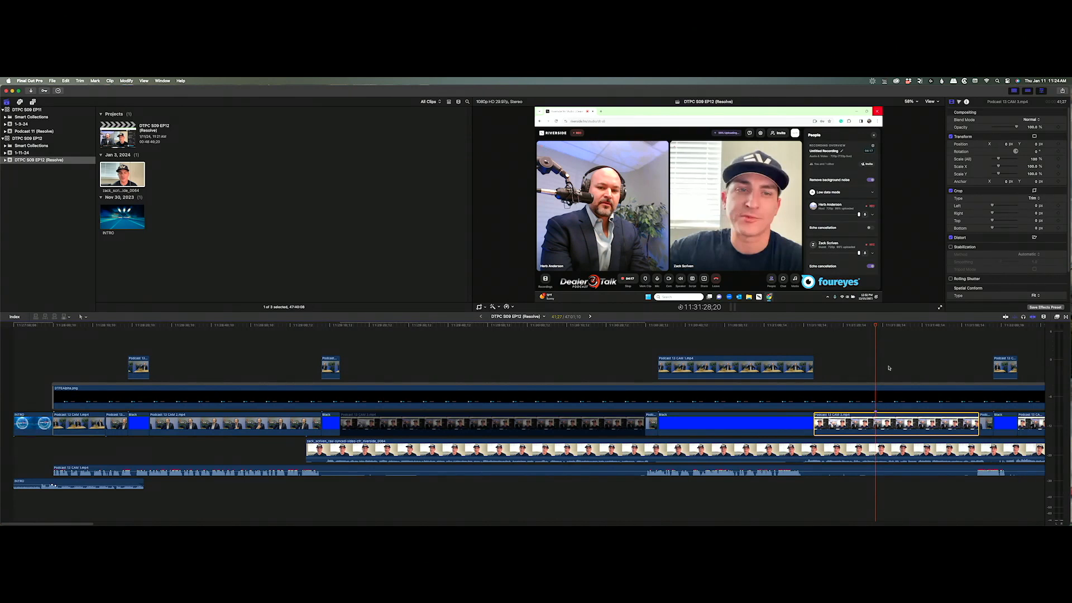
key("v")
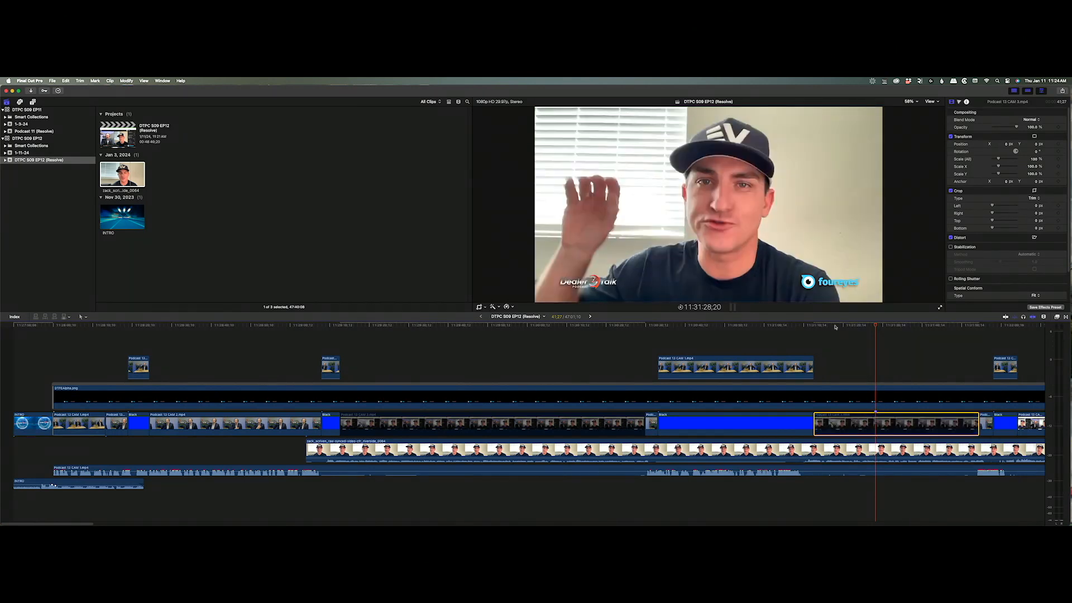
left_click_drag(836, 327, 874, 335)
key("Right")
key("Right")
key("Right")
key("Right")
key("Right")
key("Right")
key("Right")
key("Right")
key("Right")
key("Right")
key("Right")
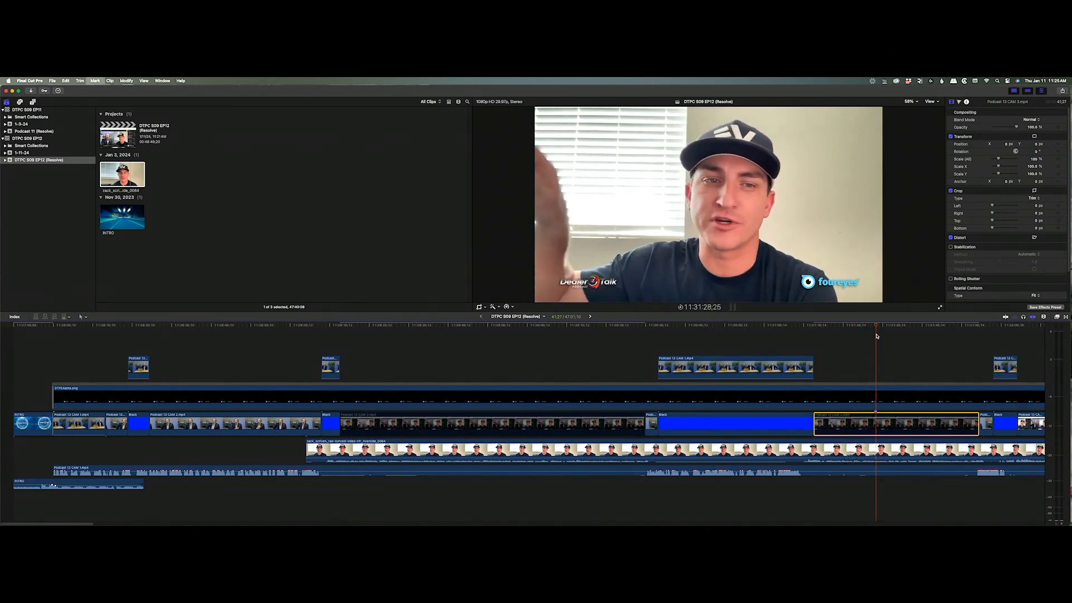
key("Left")
key("Left")
key("Left")
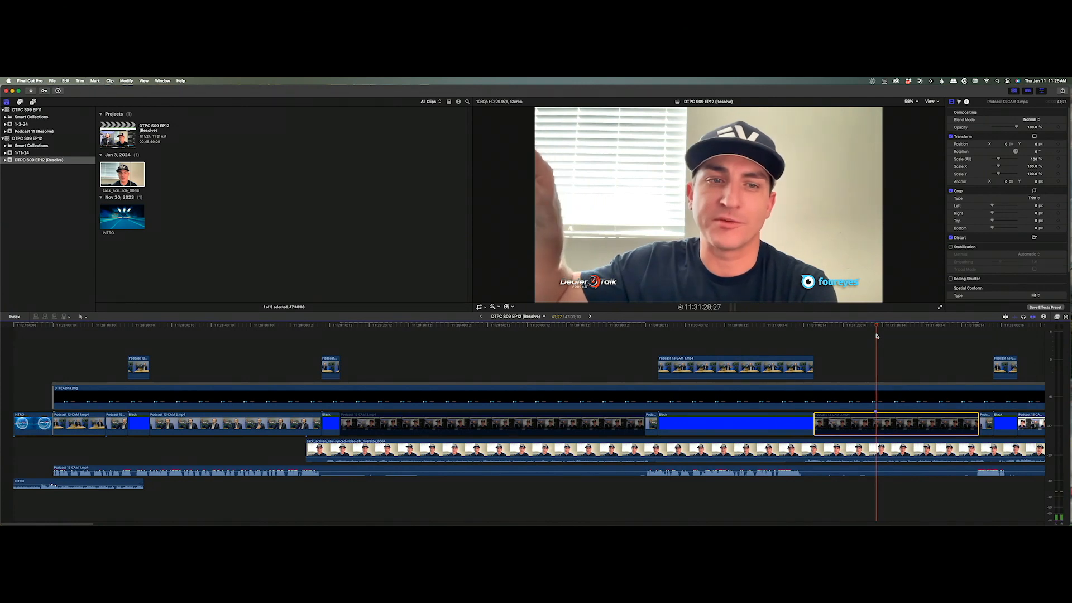
key("Right")
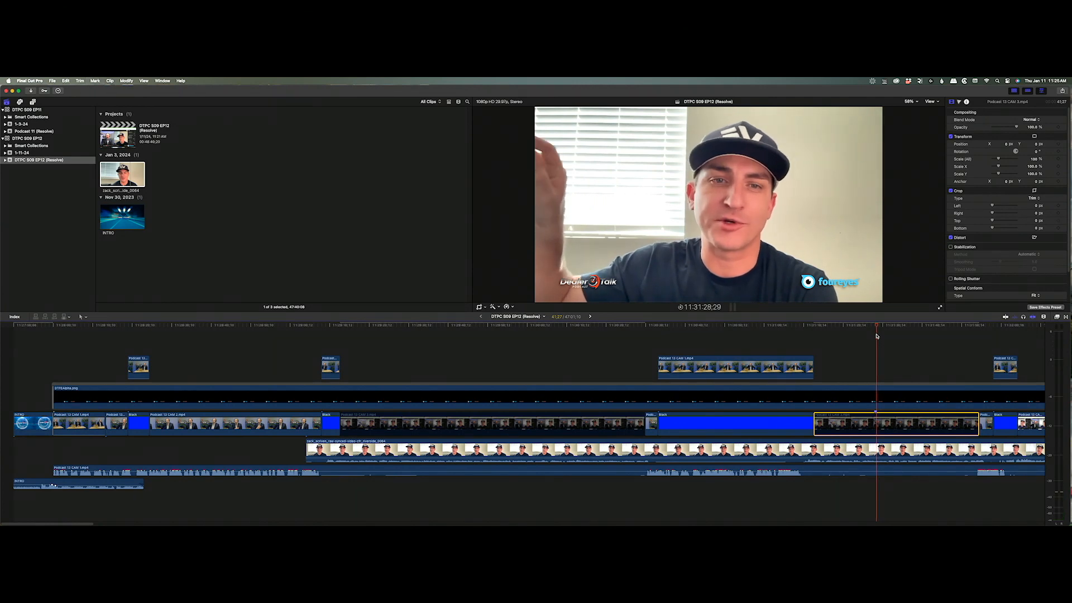
left_click(877, 449)
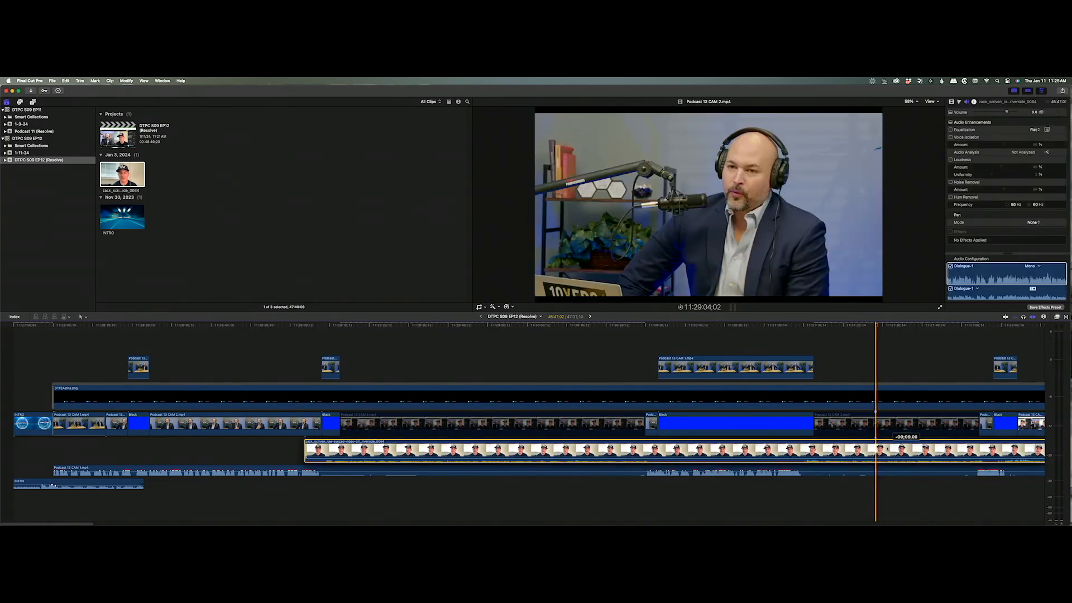
Open EP11's Subsource compound clip to review the guest clip's effects.
left_click(844, 324)
key("space")
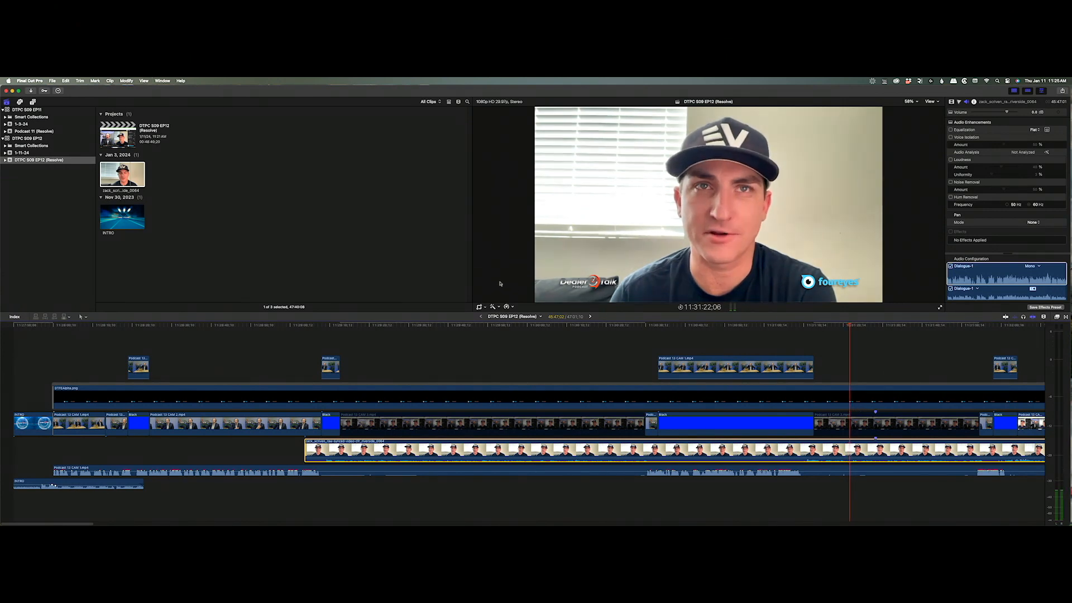
left_click(589, 316)
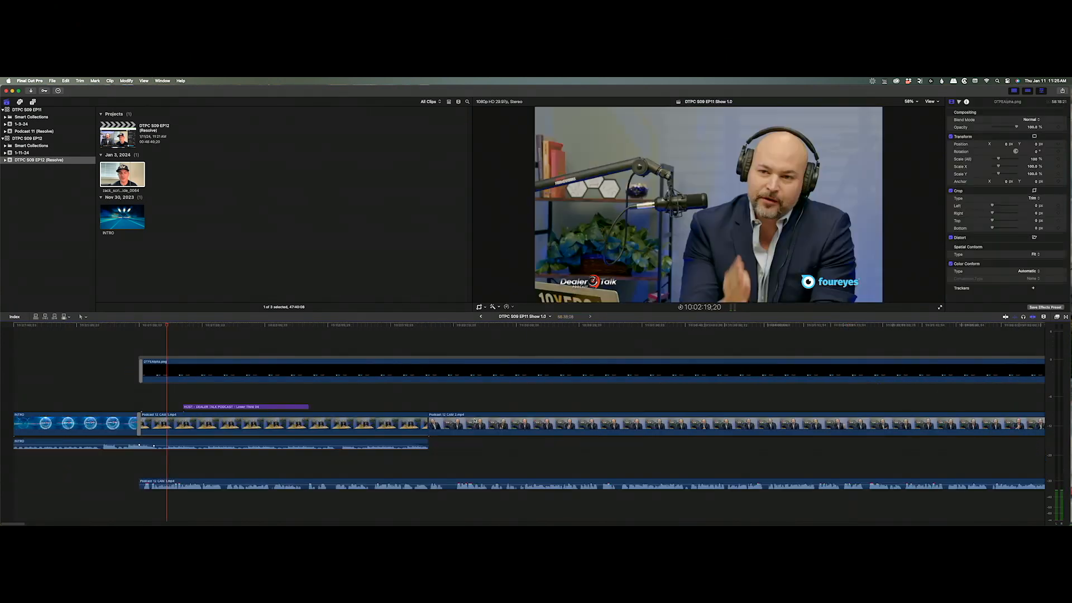
left_click(557, 337, "alt")
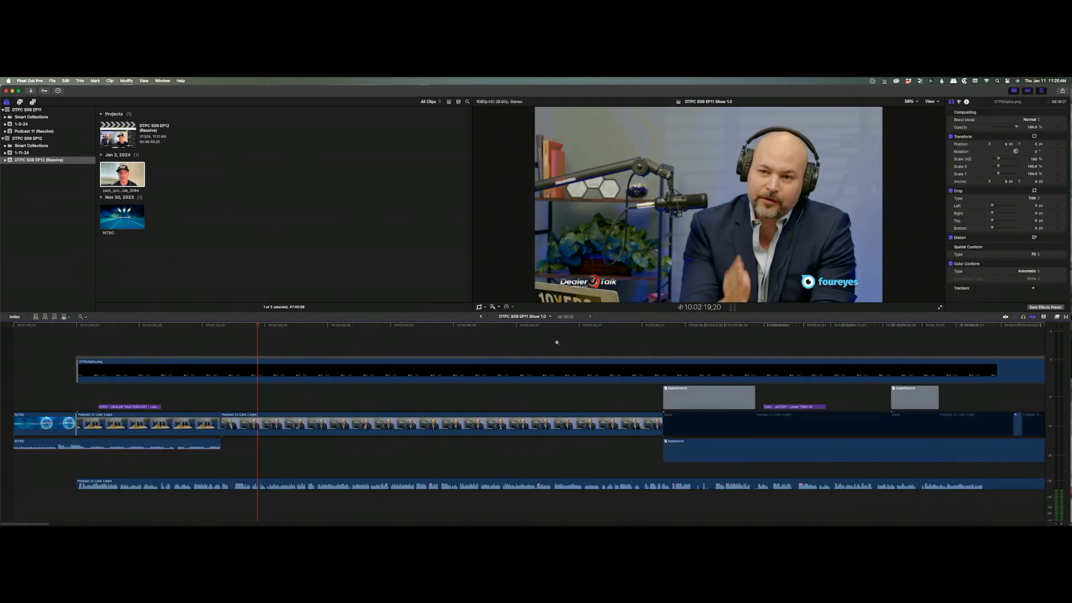
left_click(558, 341, "alt")
left_click(563, 345, "alt")
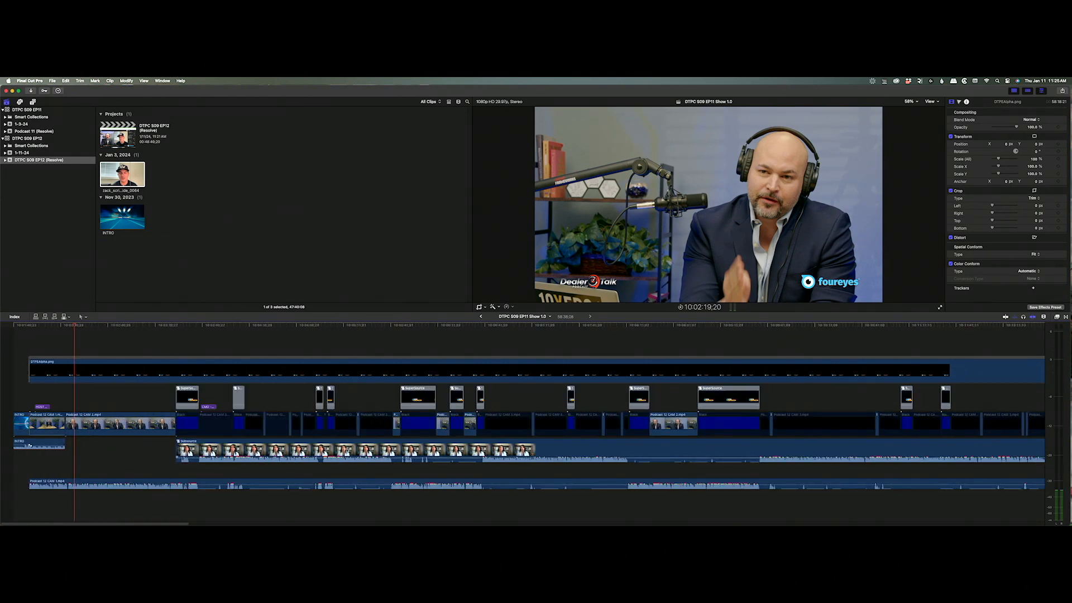
double_click(363, 449)
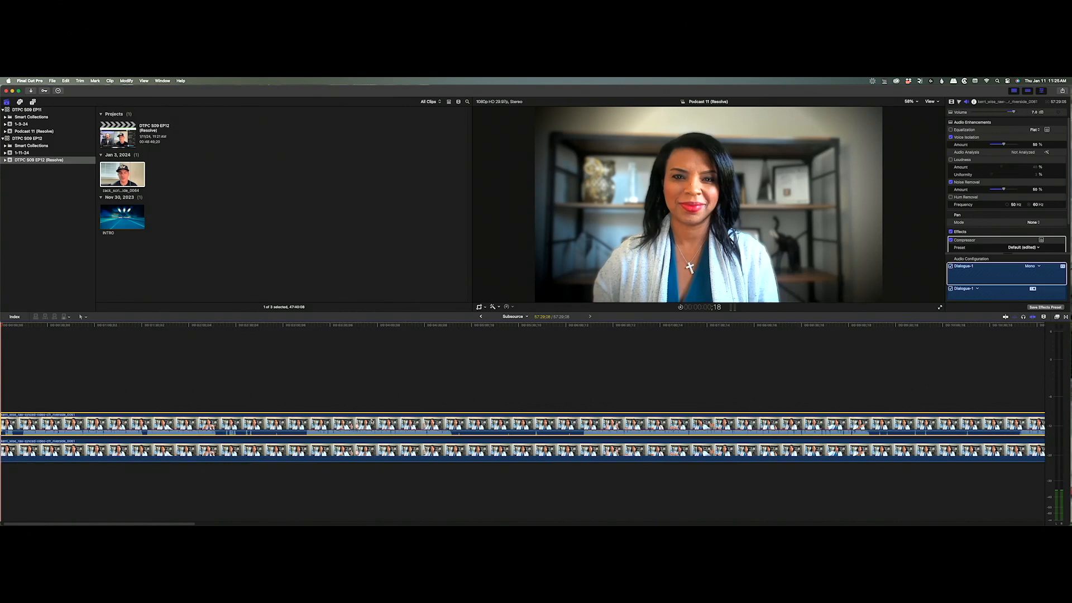
left_click(481, 317)
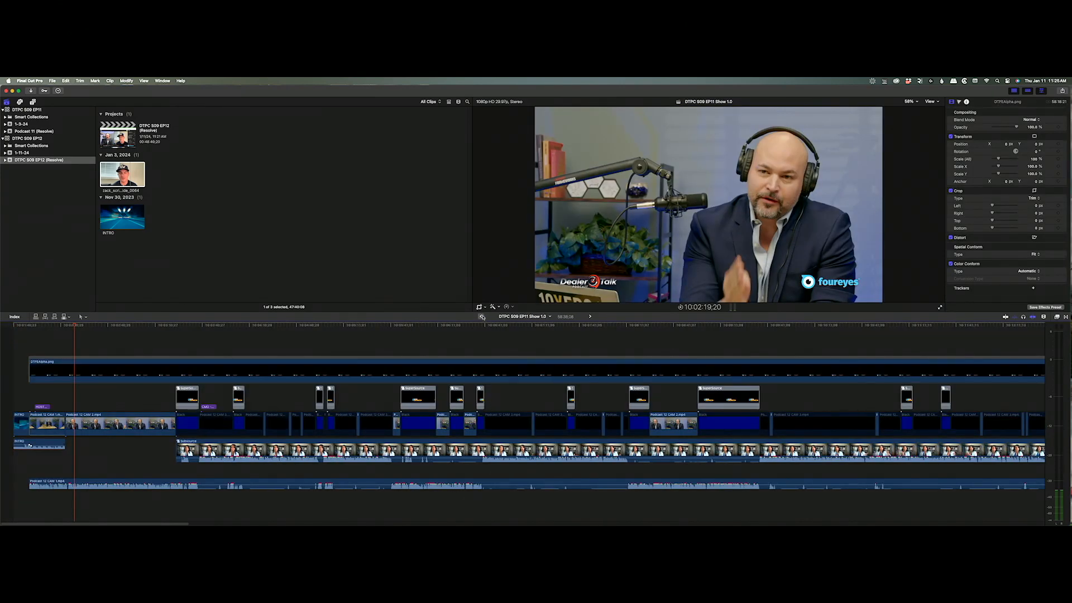
Back in EP12, select the guest's synced clip and bring up Paste Attributes.
left_click(480, 316)
left_click(740, 452)
key("shift+super+v")
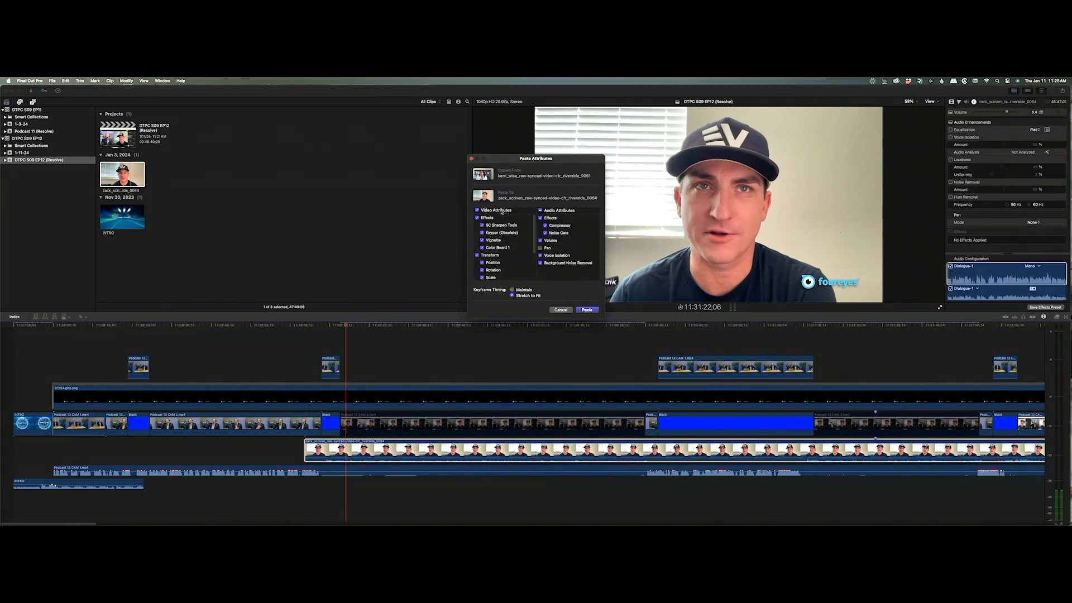
Paste the EP11 guest's effects onto the synced clip, comparing by toggling CAM 3 off and on.
left_click(587, 310)
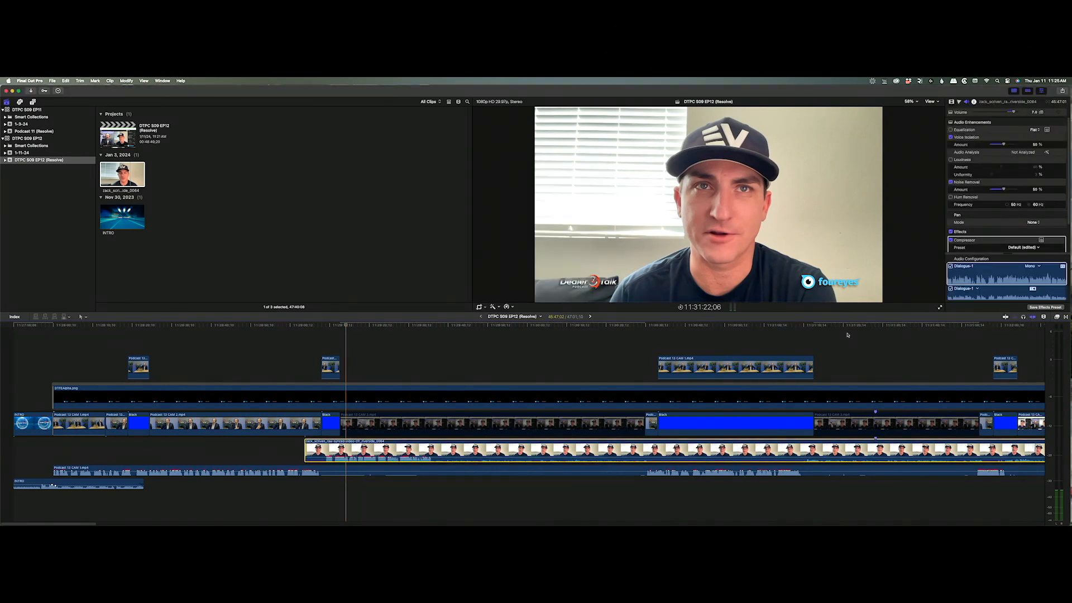
left_click(460, 339)
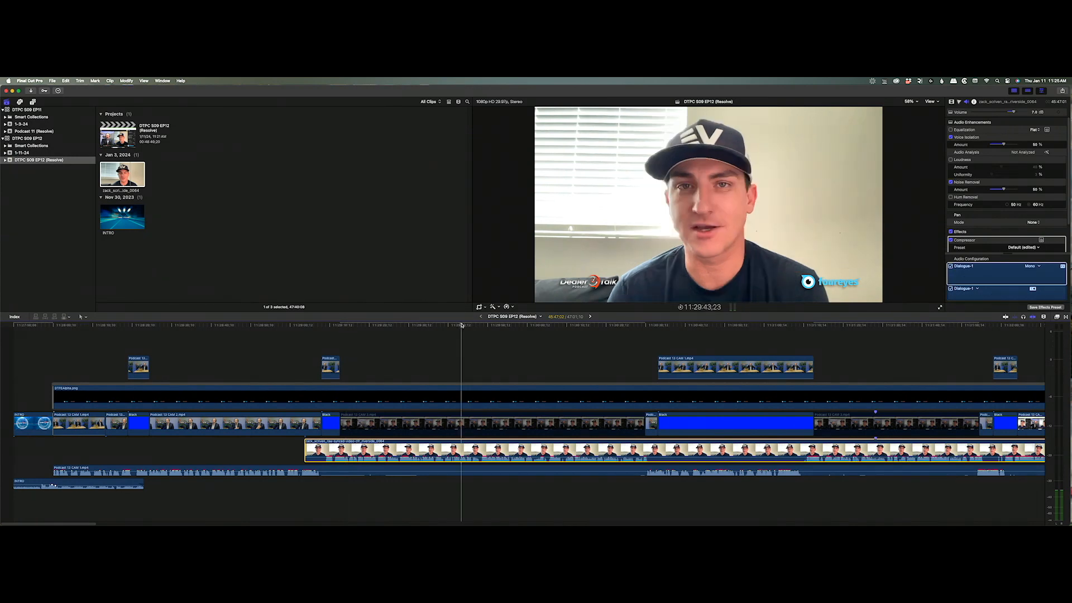
left_click(494, 426)
key("v")
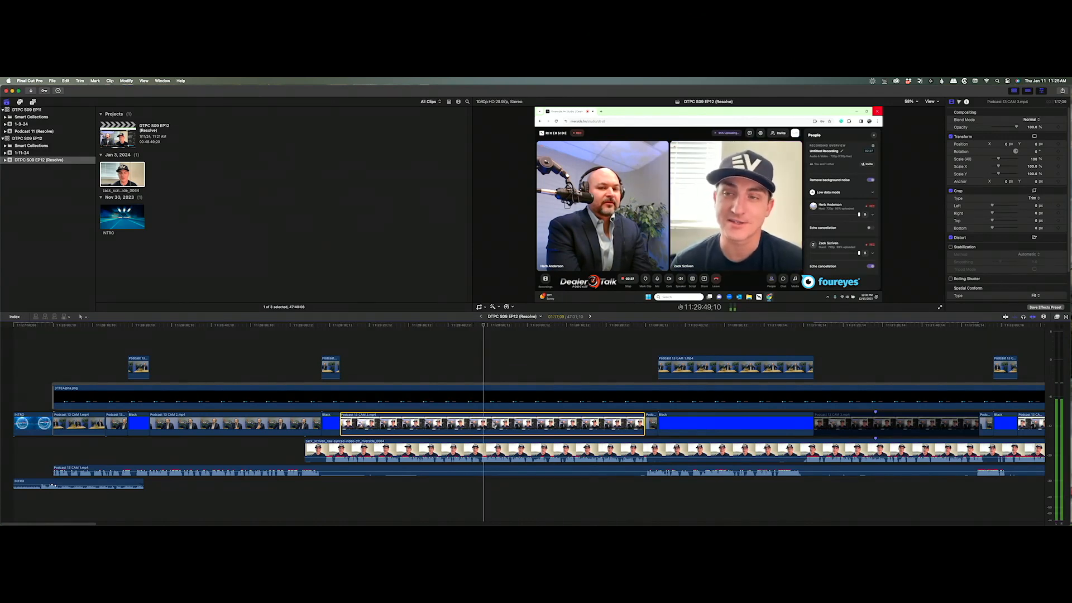
key("v")
key("space")
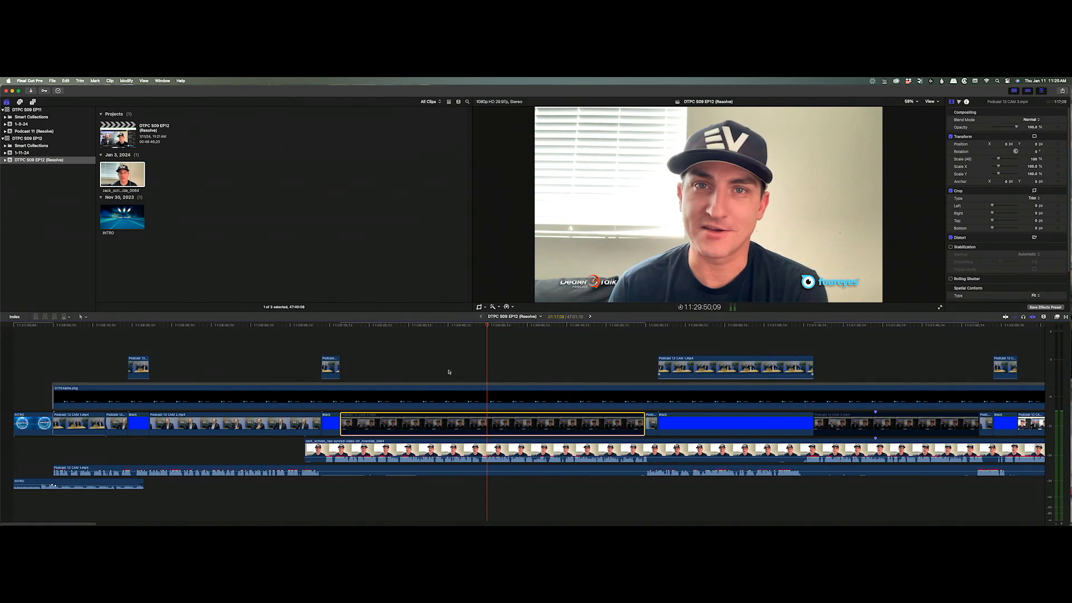
Extend the guest's synced clip to the EP12 timeline start, then return to the EP11 Show 1.0 project.
left_click_drag(305, 452, 14, 449)
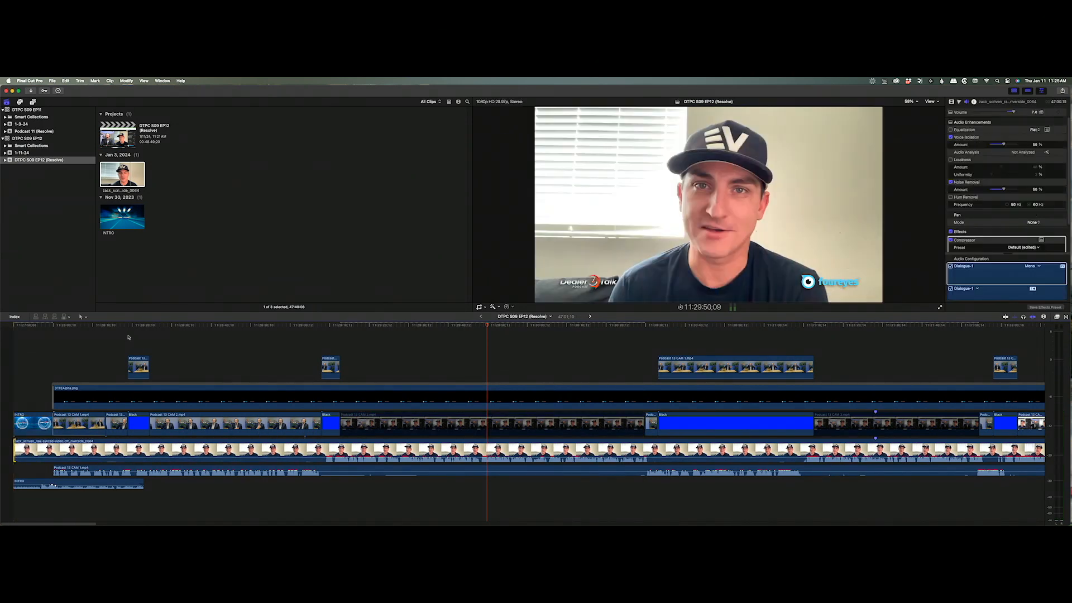
left_click_drag(269, 327, 154, 344)
key("Home")
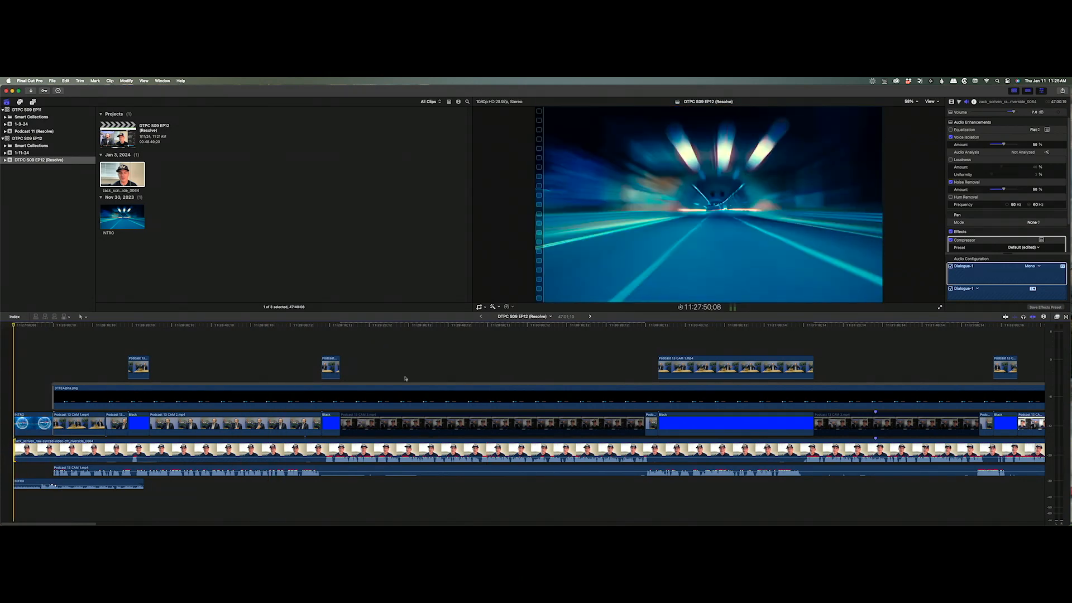
left_click(590, 317)
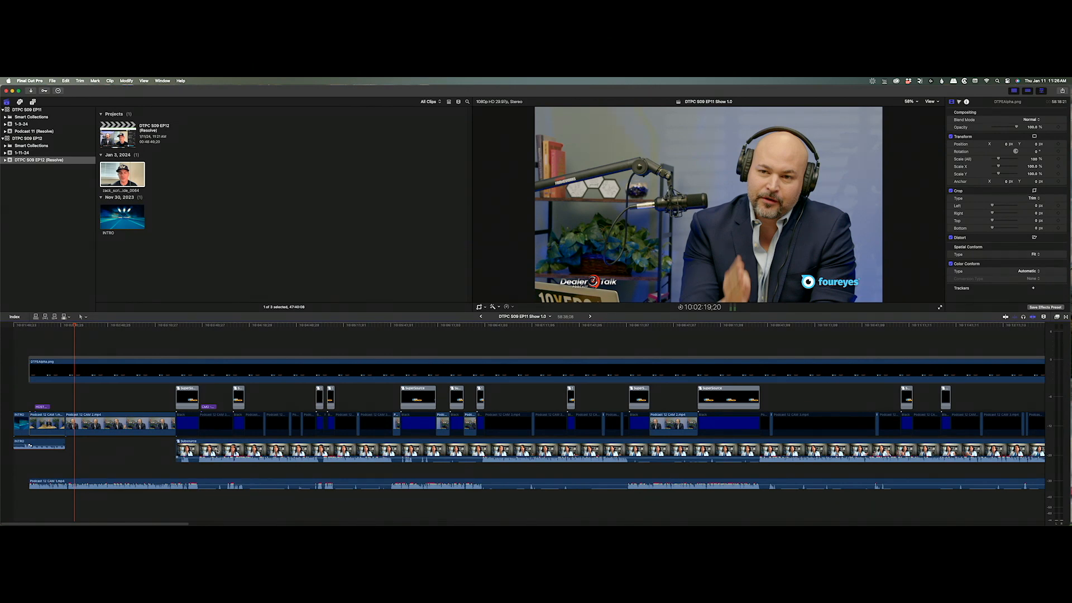
Open the Subsource compound clip and copy the upper host clip.
left_click(343, 449)
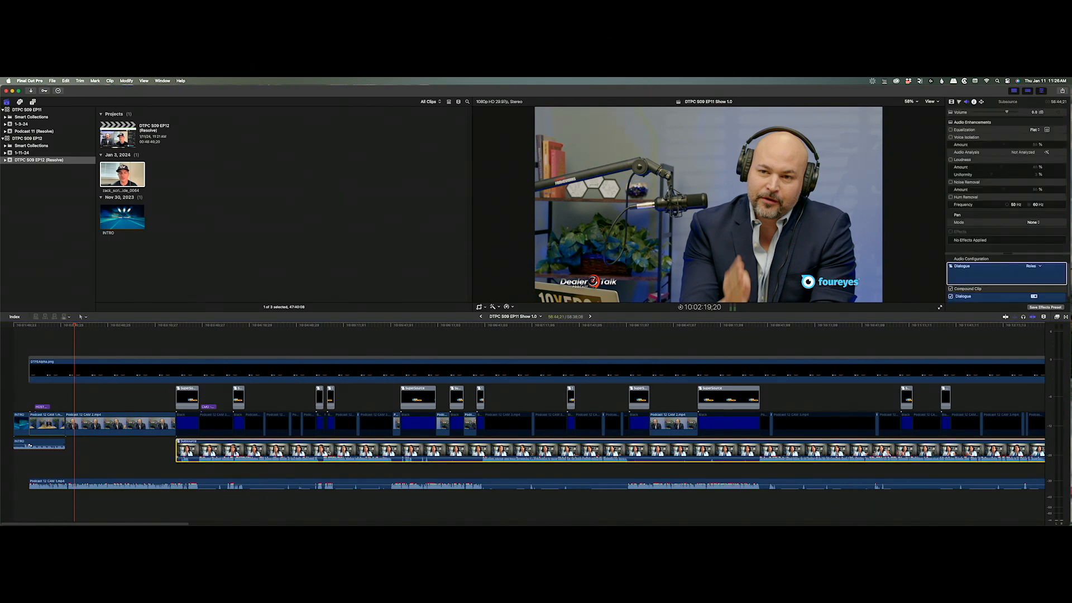
double_click(343, 449)
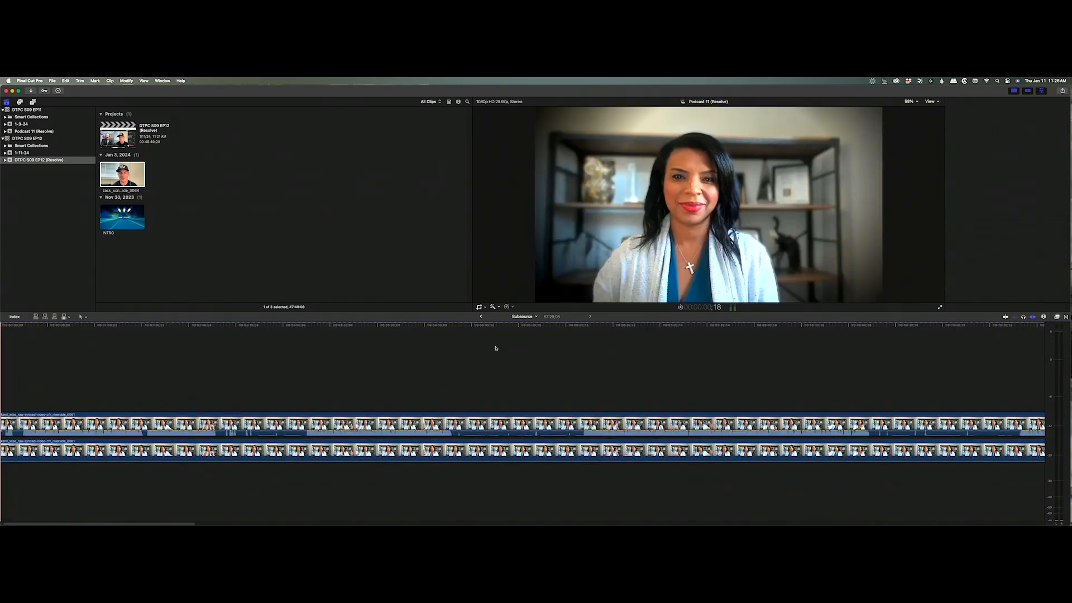
left_click_drag(493, 325, 519, 325)
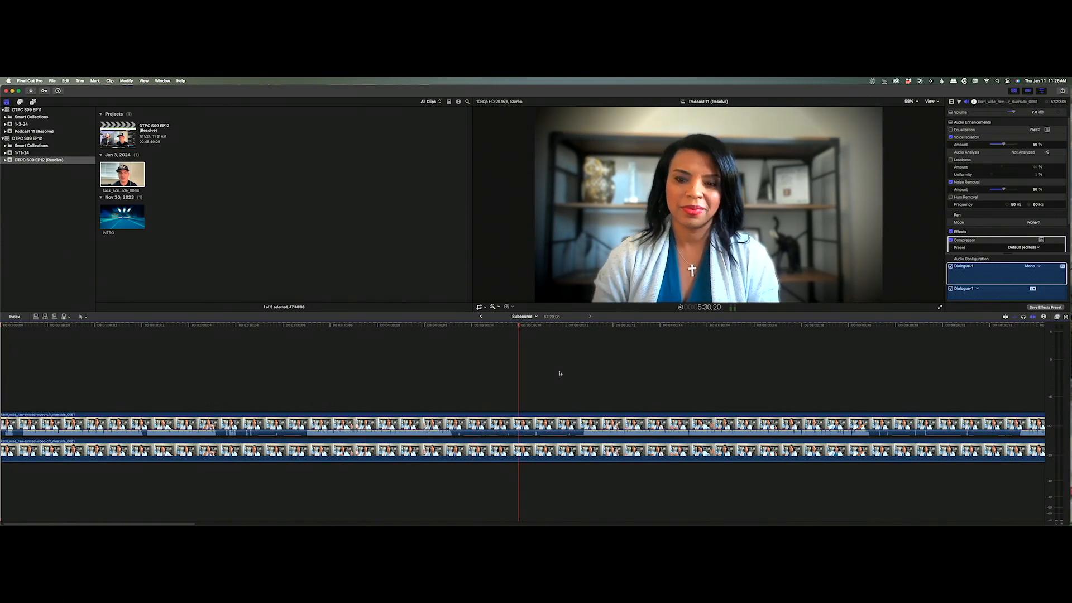
left_click(529, 427)
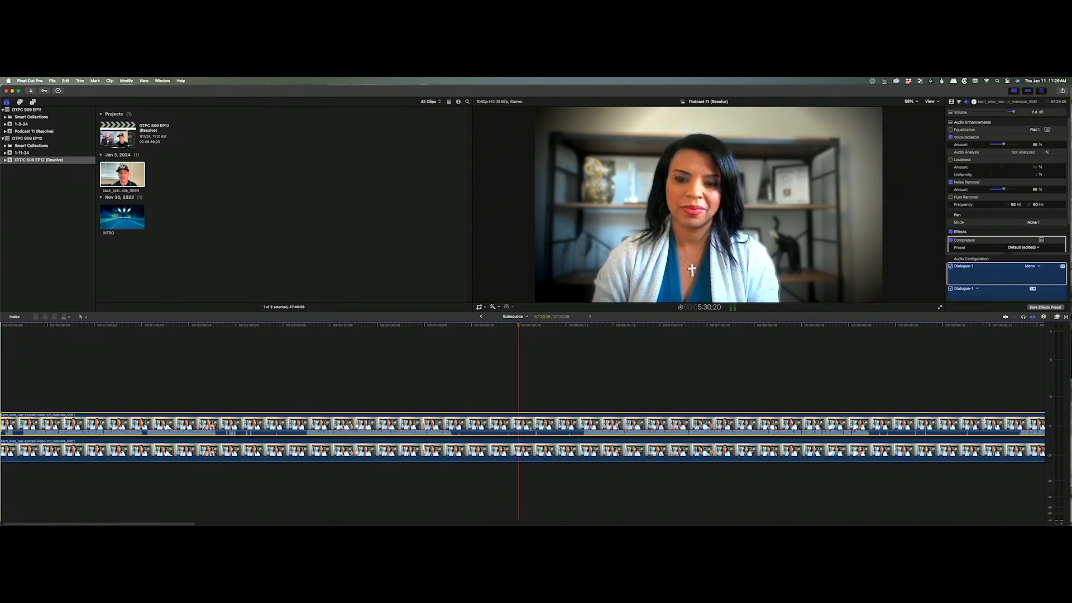
Return to the DTPC S09 EP12 (Resolve) timeline with the playhead in the guest's footage.
left_click(481, 317)
left_click(480, 317)
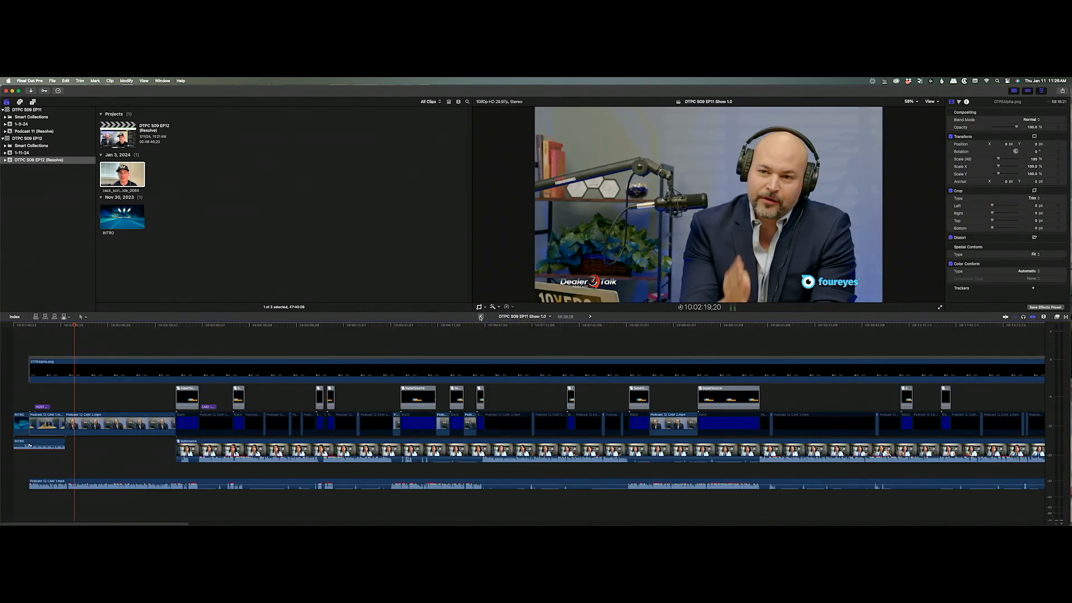
left_click(427, 325)
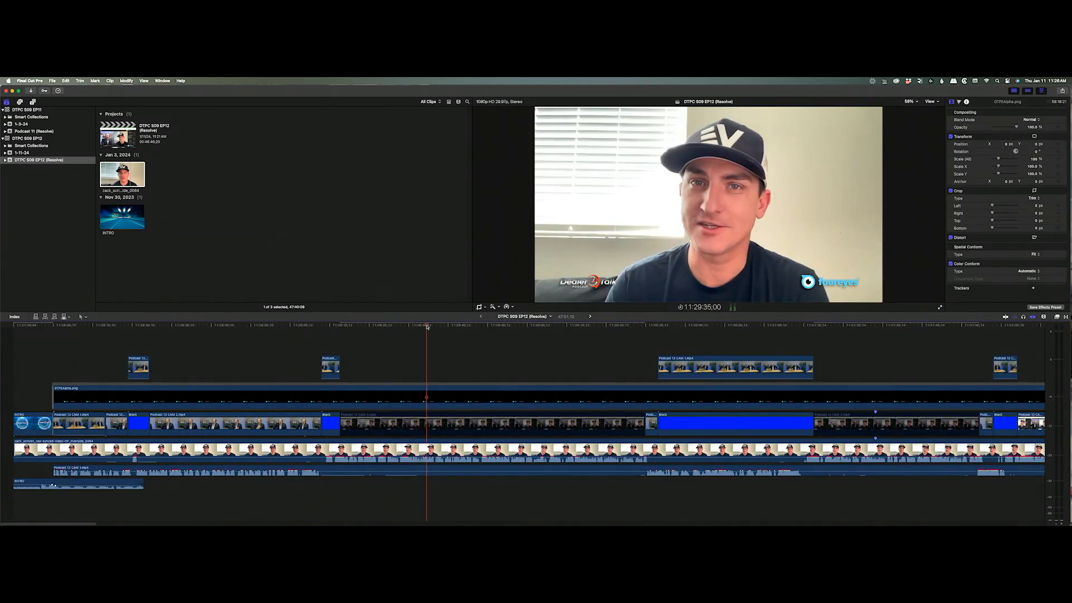
Duplicate the guest clip onto a new lane below the original.
left_click(550, 450)
key("shift+super+v")
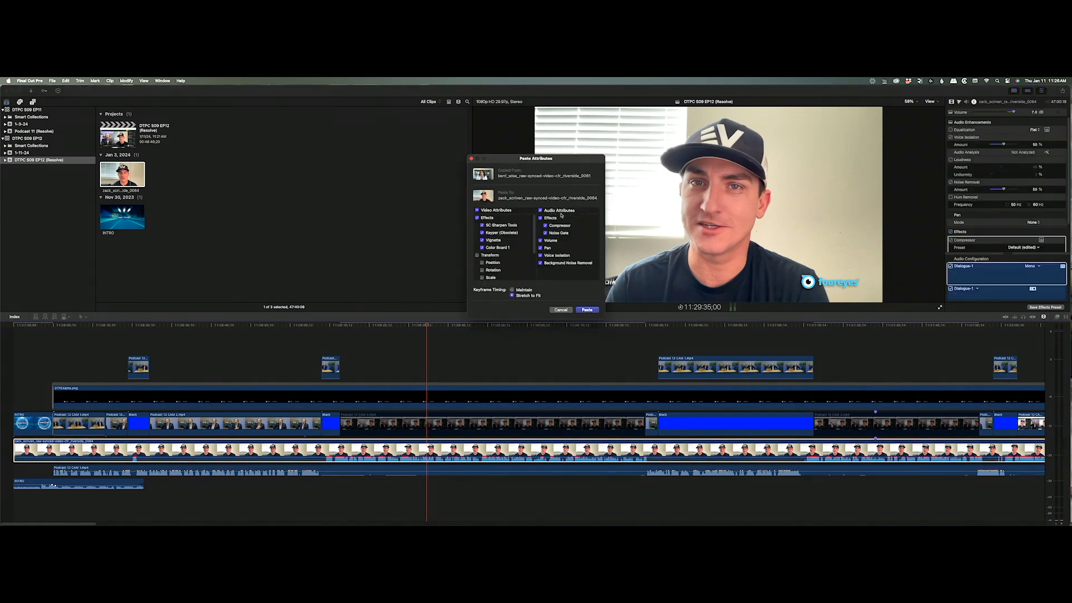
left_click(561, 311)
left_click(491, 499)
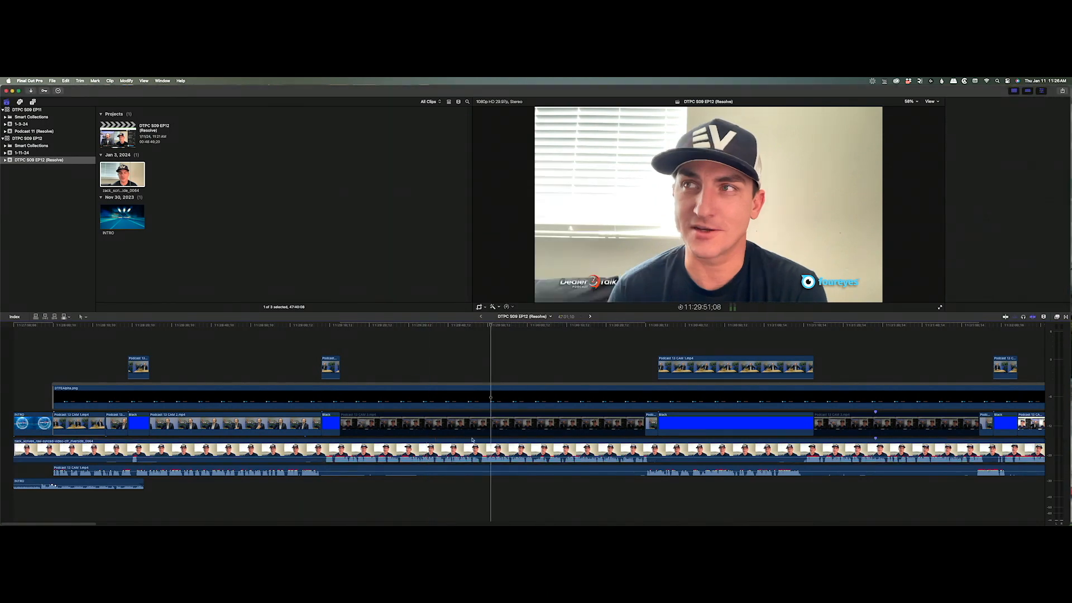
left_click(460, 453)
left_click_drag(461, 452, 437, 488)
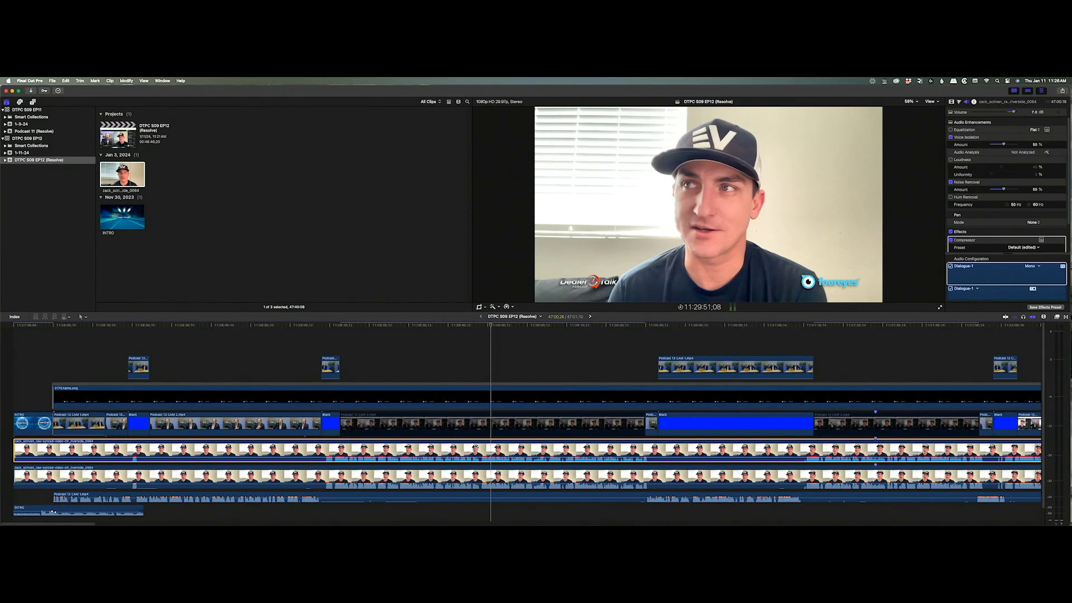
Paste the copied attributes onto the duplicate, including all audio attributes and Pan.
key("super+shift+v")
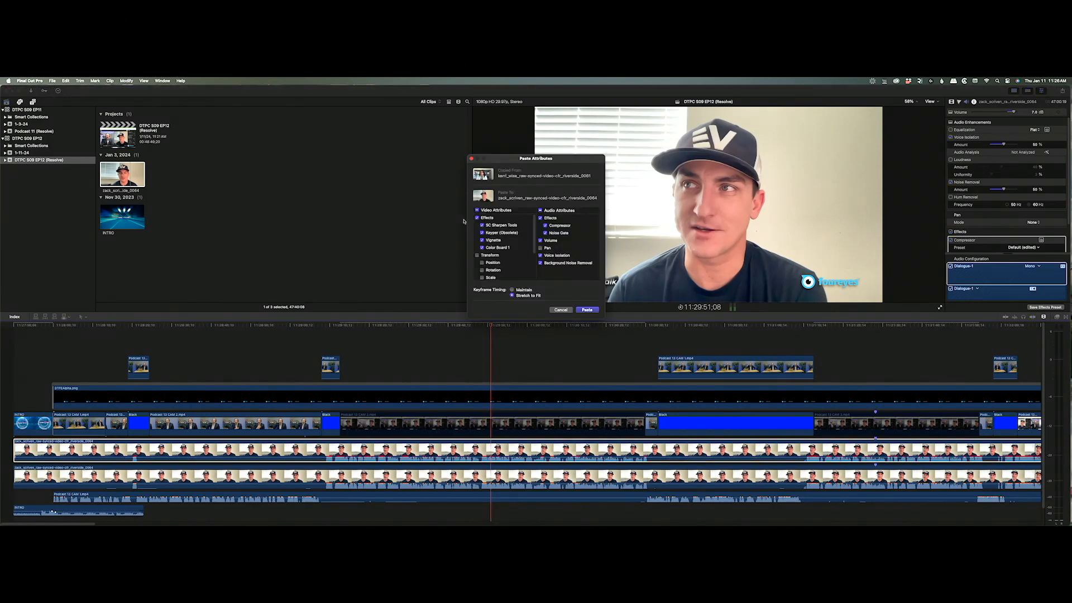
left_click(560, 211)
left_click(587, 310)
Preview the keyed layer by disabling and re-enabling the lower guest clip, then reopen the Podcast 11 source clip.
left_click(482, 317)
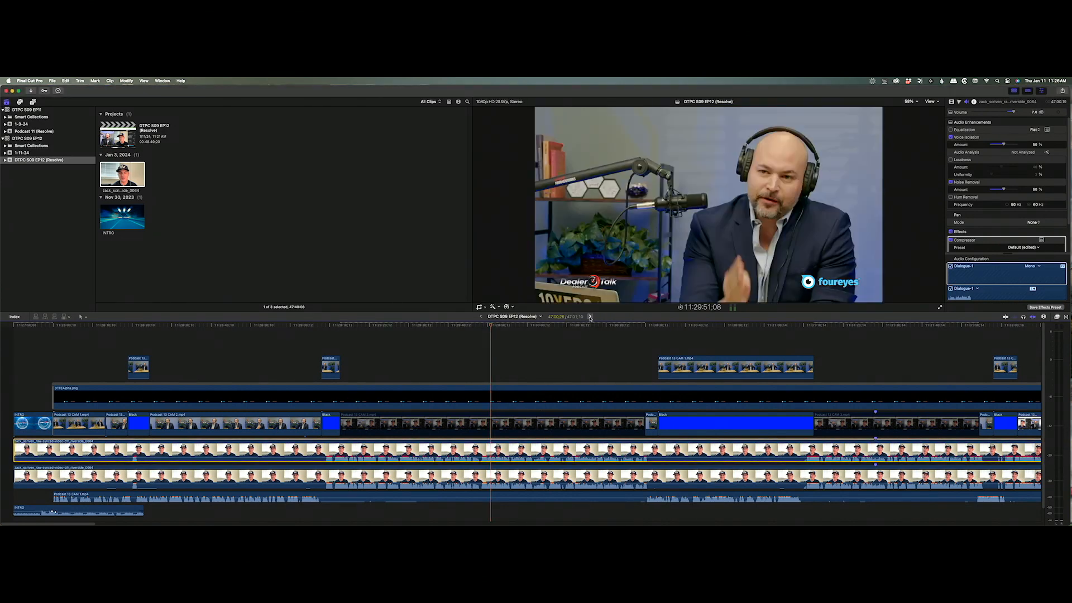
left_click(482, 317)
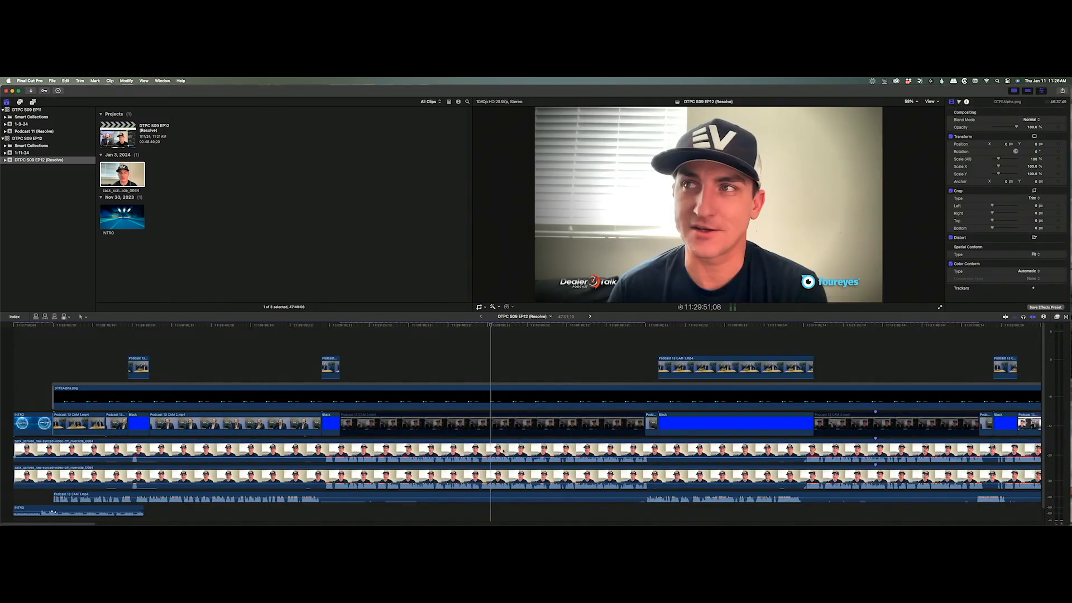
left_click(487, 473)
key("v")
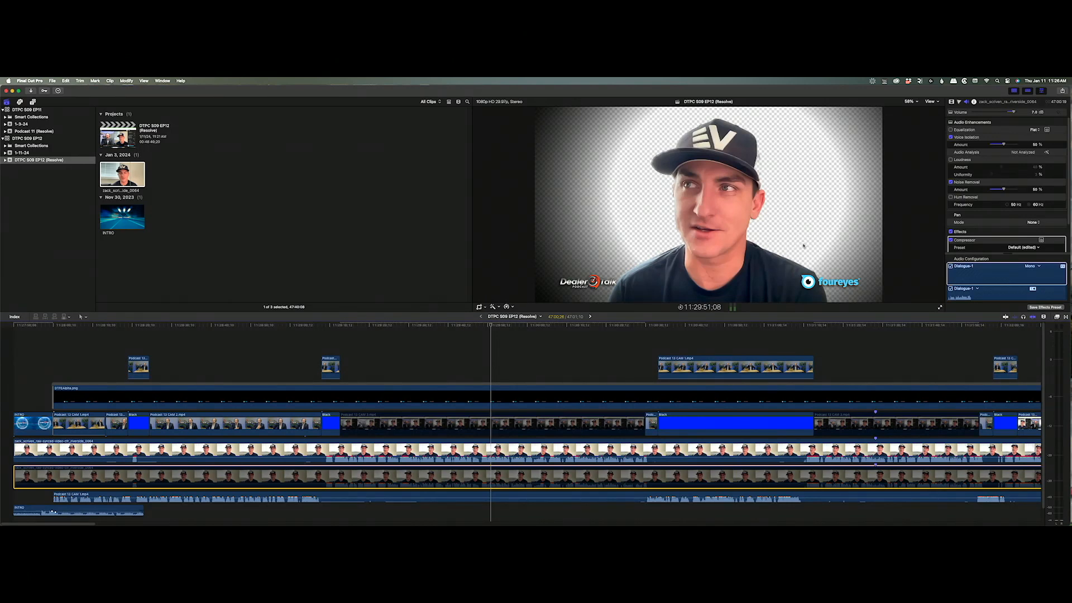
key("v")
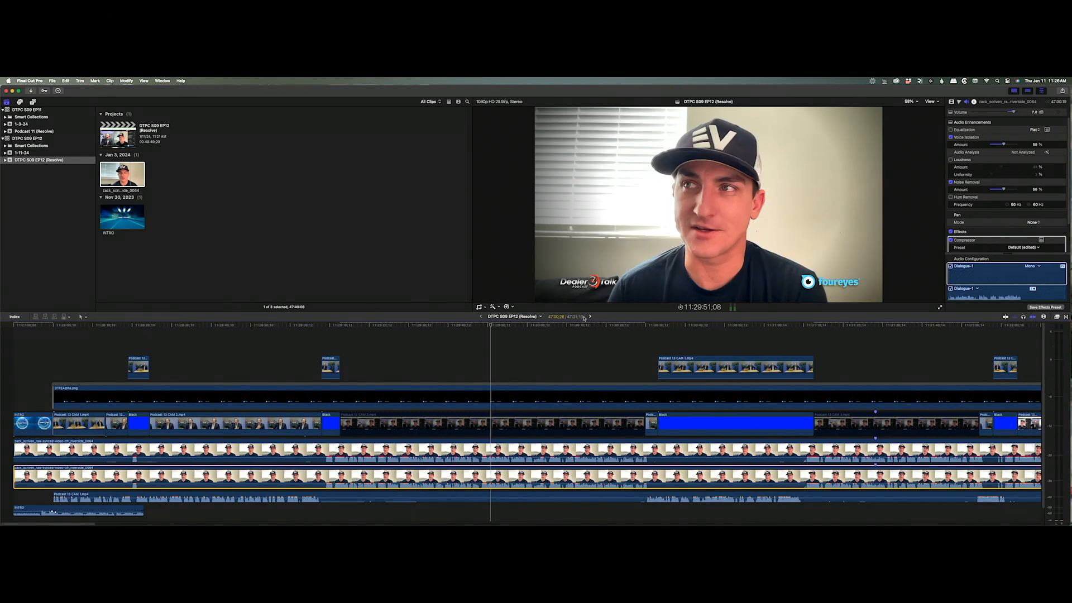
left_click(590, 317)
left_click(590, 317)
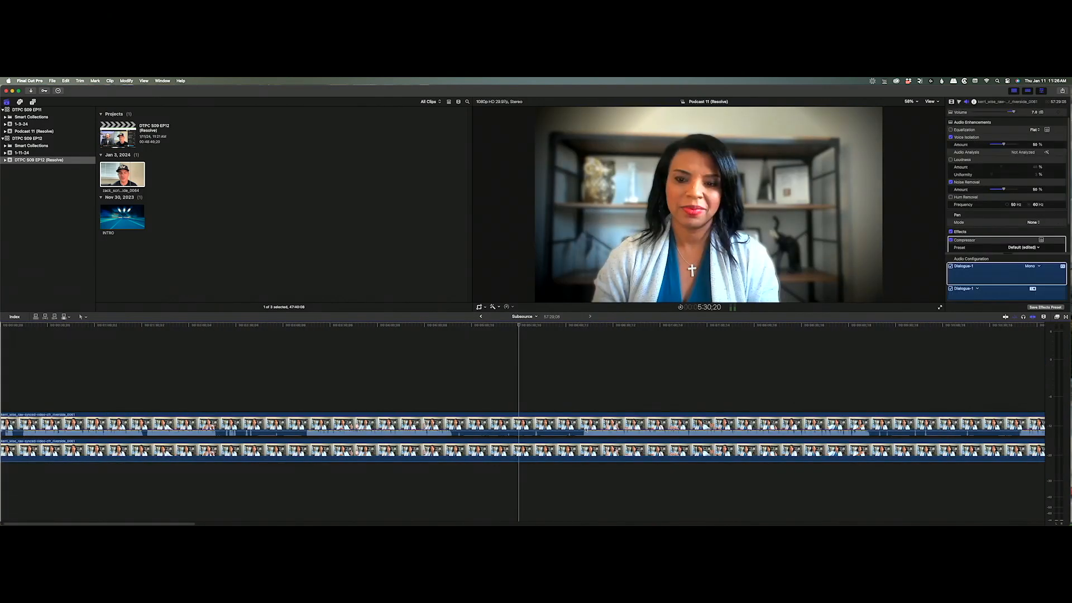
Copy the lower Podcast 11 source clip and paste its effects onto the lower guest clip in EP12.
left_click(555, 448)
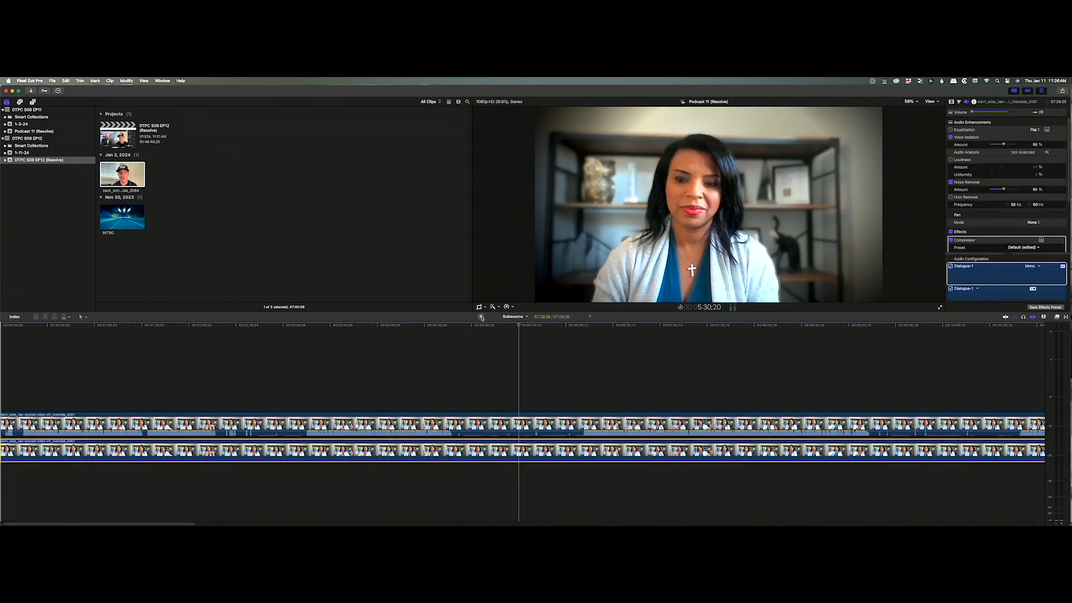
left_click(481, 317)
left_click(481, 317)
left_click(496, 478)
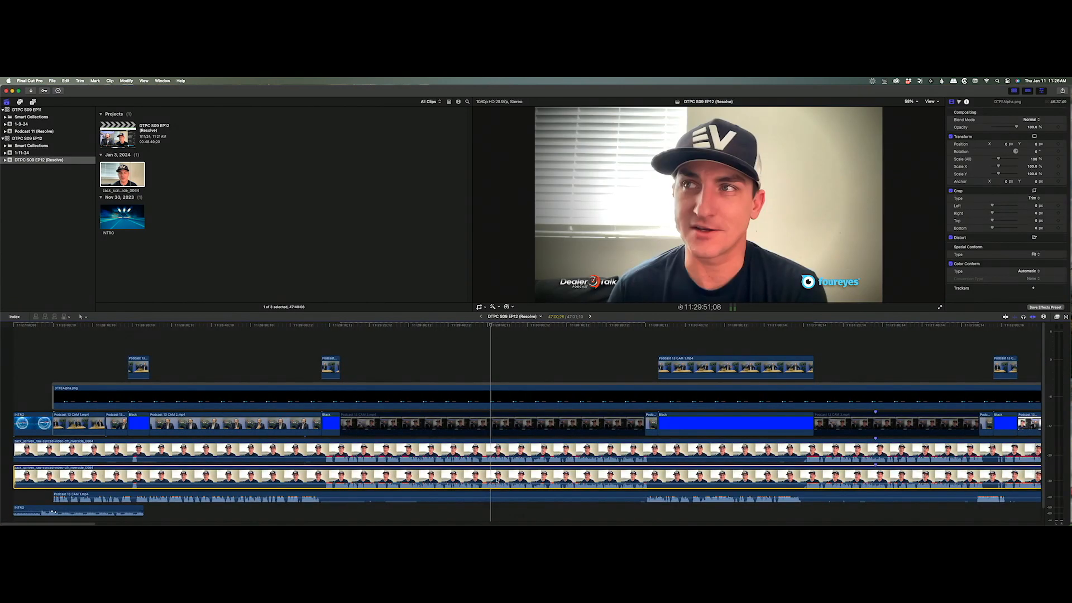
key("super+shift+v")
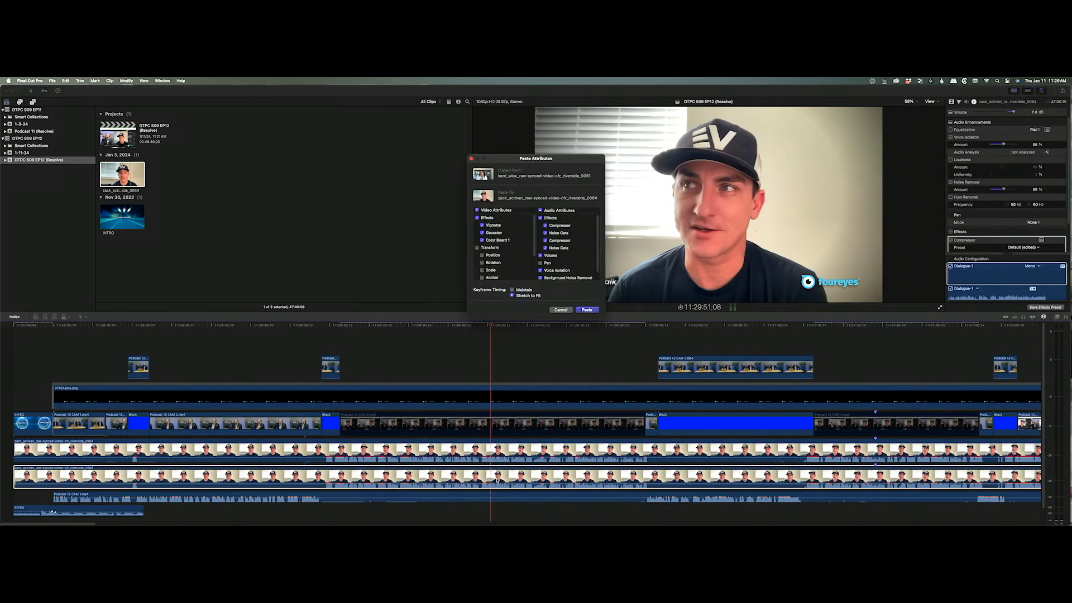
key("Return")
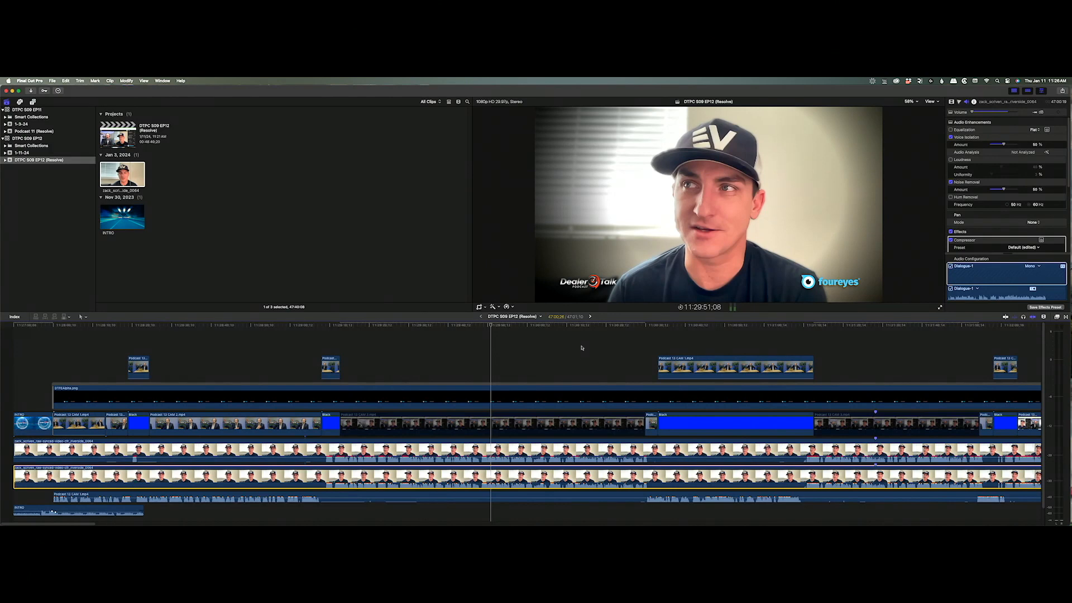
Inspect the lower guest clip's video effects: Vignette, Gaussian and Color Board.
left_click(484, 326)
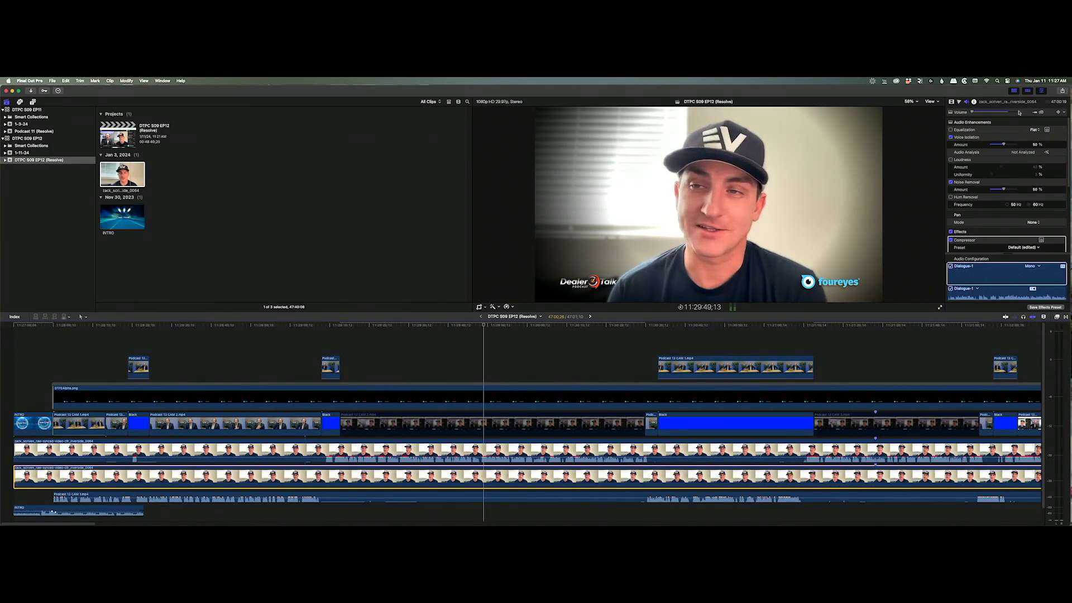
left_click(588, 443)
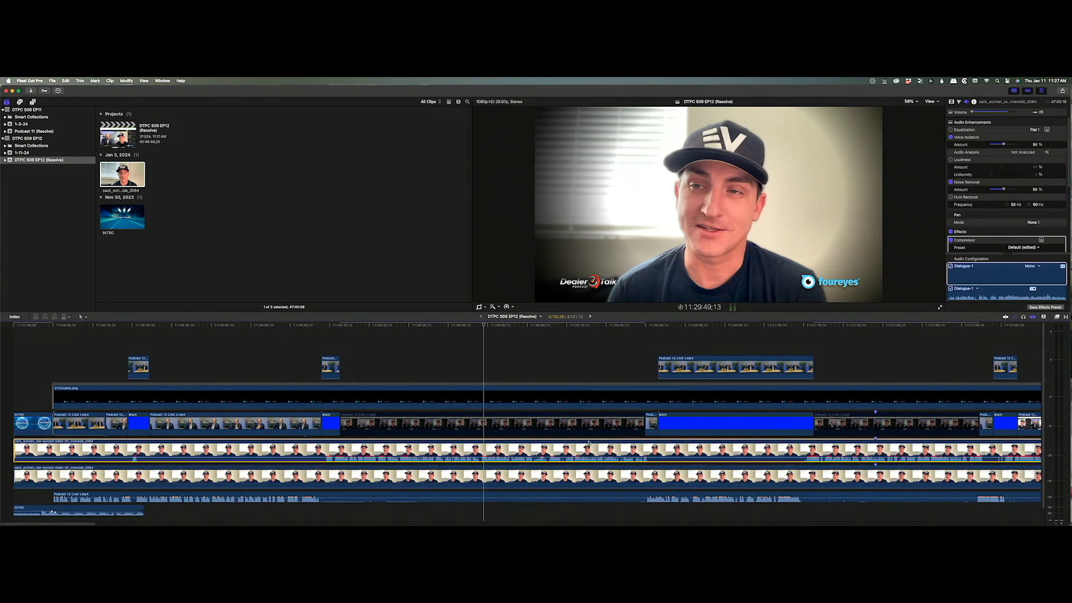
left_click(575, 474)
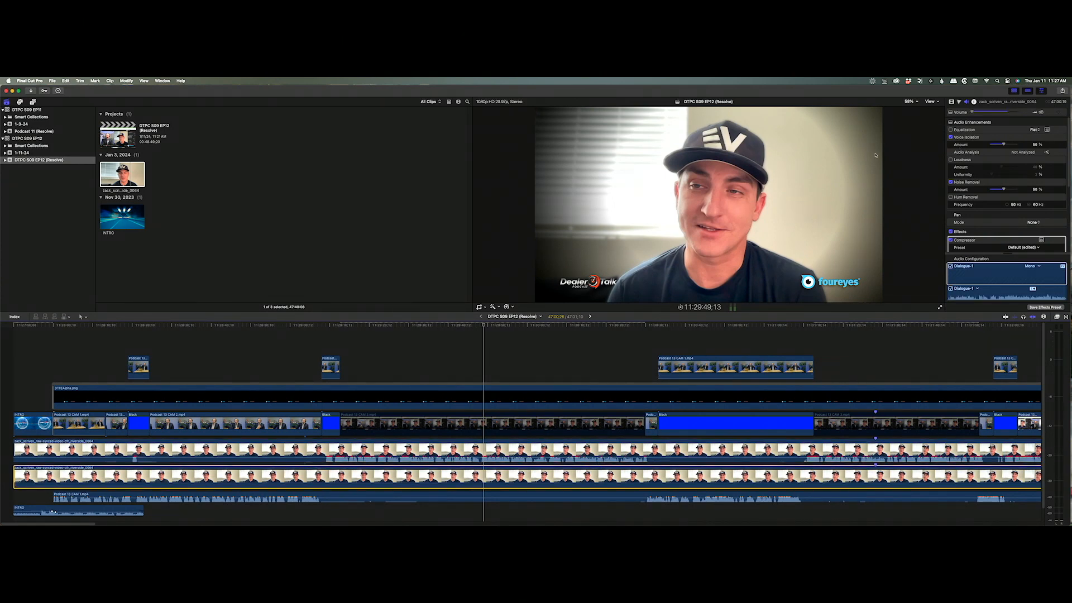
left_click(952, 102)
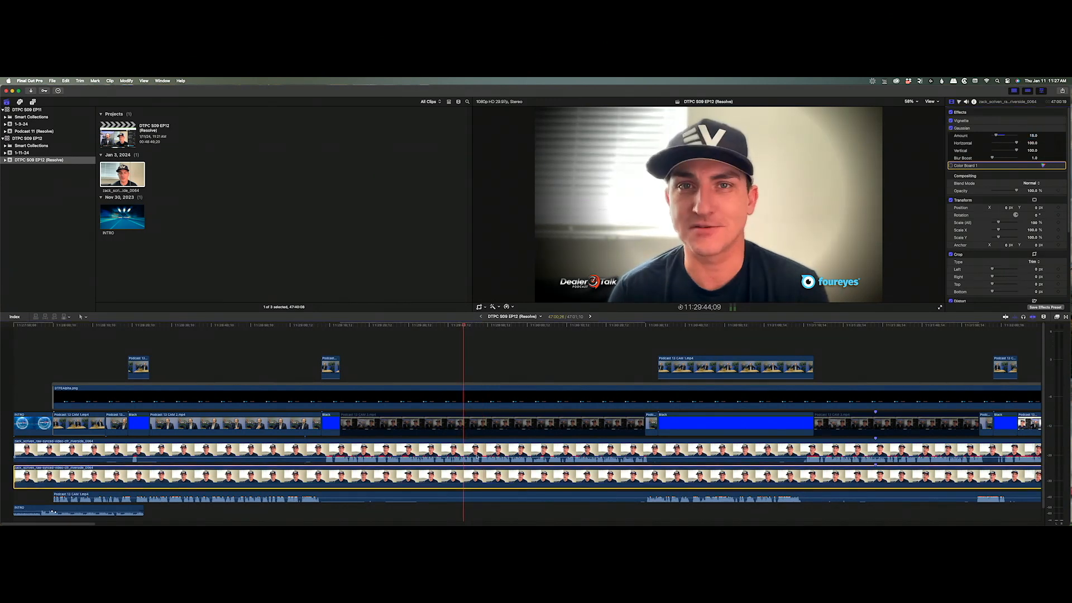
On the upper guest clip, raise SC Sharpen Tools Darken/Lighten and turn off Color Board 1.
left_click(463, 451)
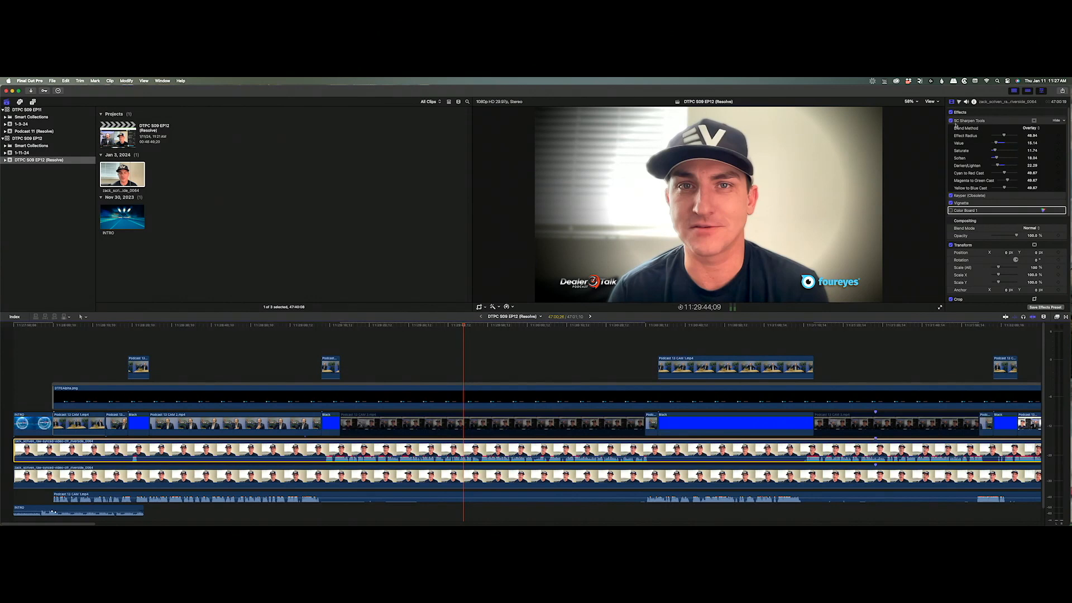
left_click(951, 121)
left_click(951, 121)
left_click_drag(997, 165, 999, 166)
left_click(952, 196)
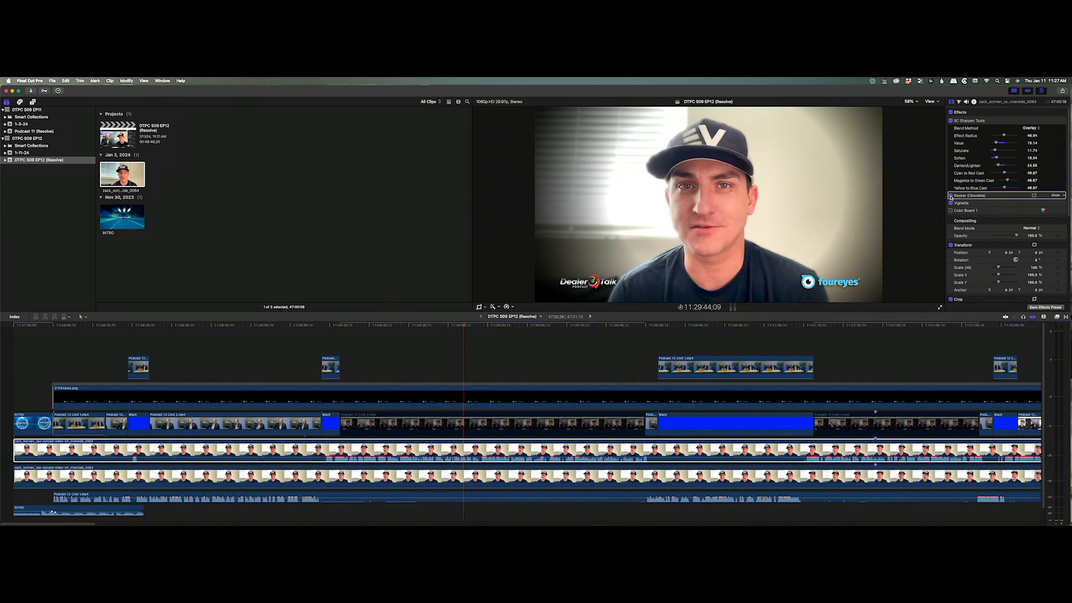
left_click(951, 195)
left_click(951, 196)
left_click(951, 196)
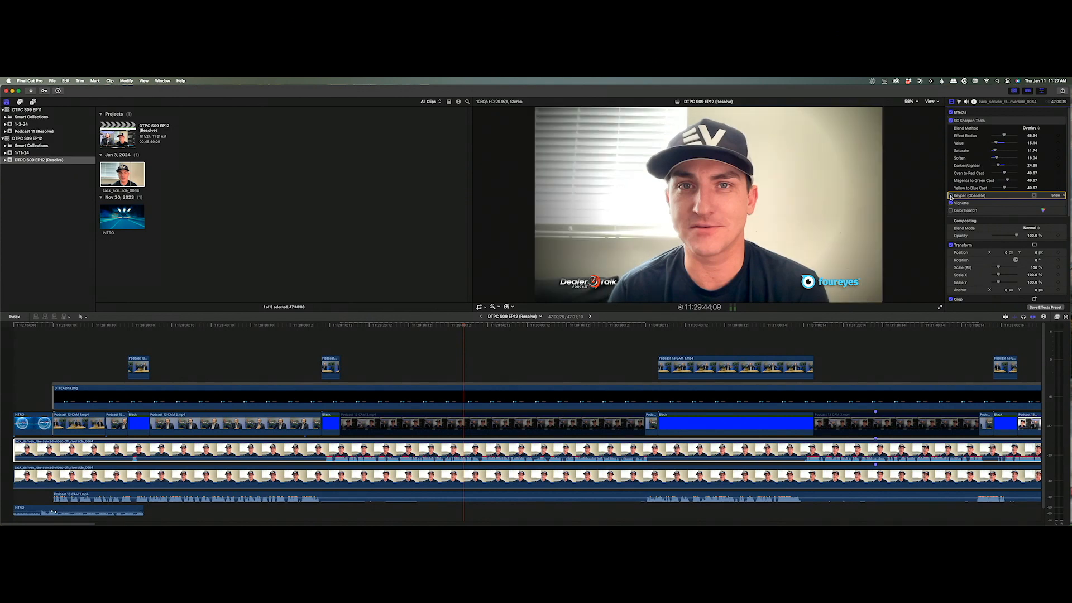
left_click(951, 196)
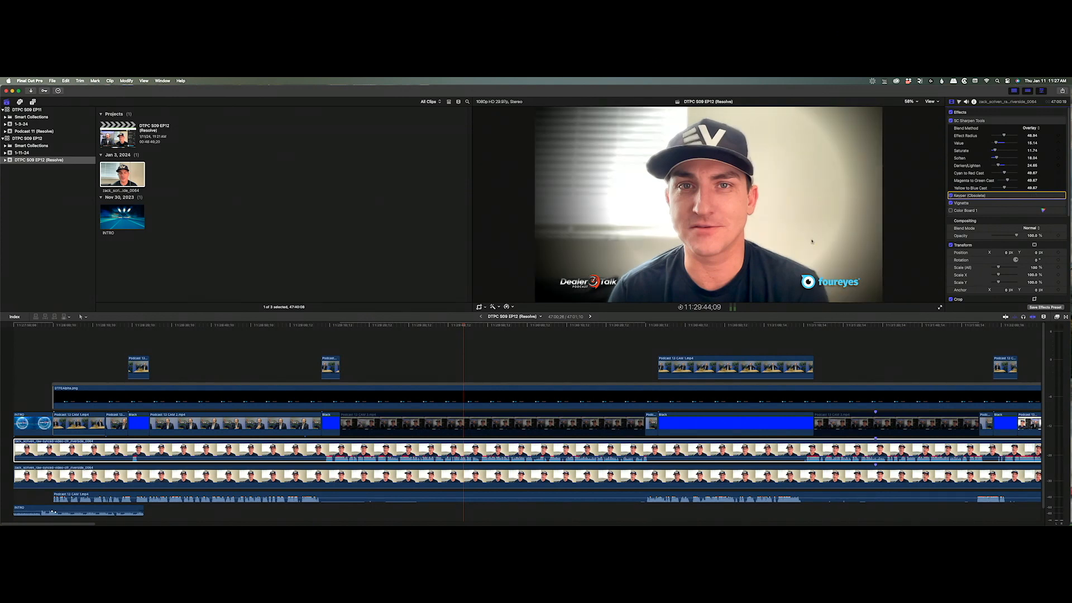
left_click(952, 203)
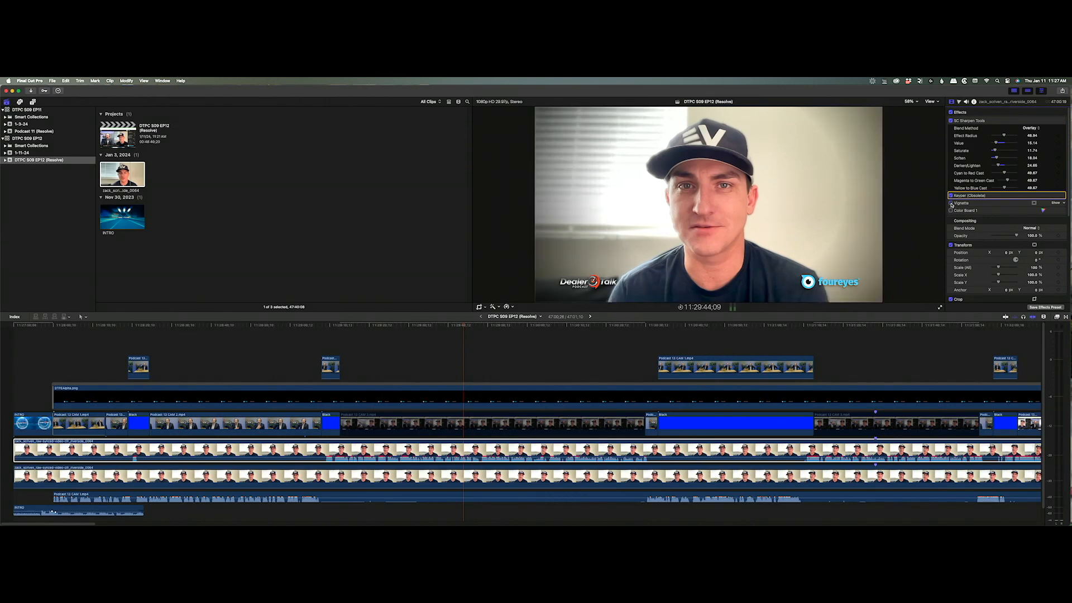
left_click(952, 203)
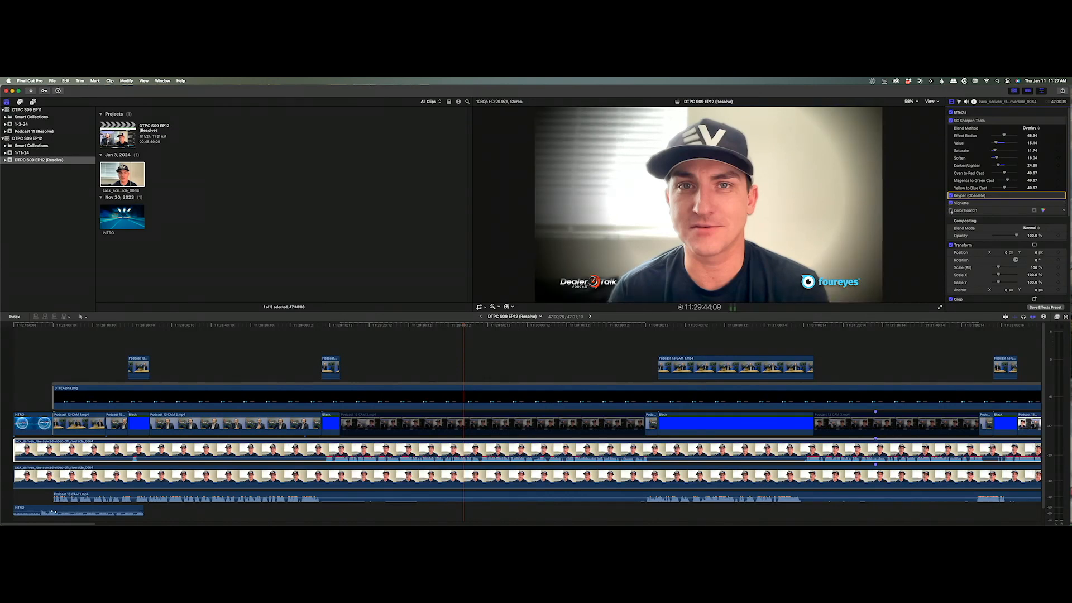
left_click(950, 211)
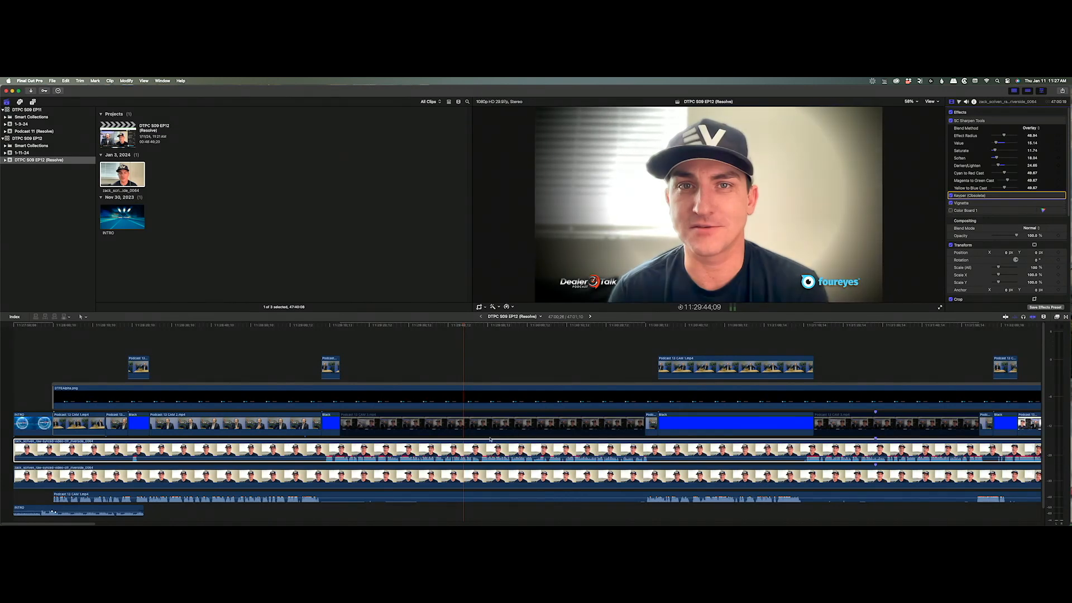
On the lower guest clip, compare the Vignette and turn off Color Board 1.
left_click(491, 476)
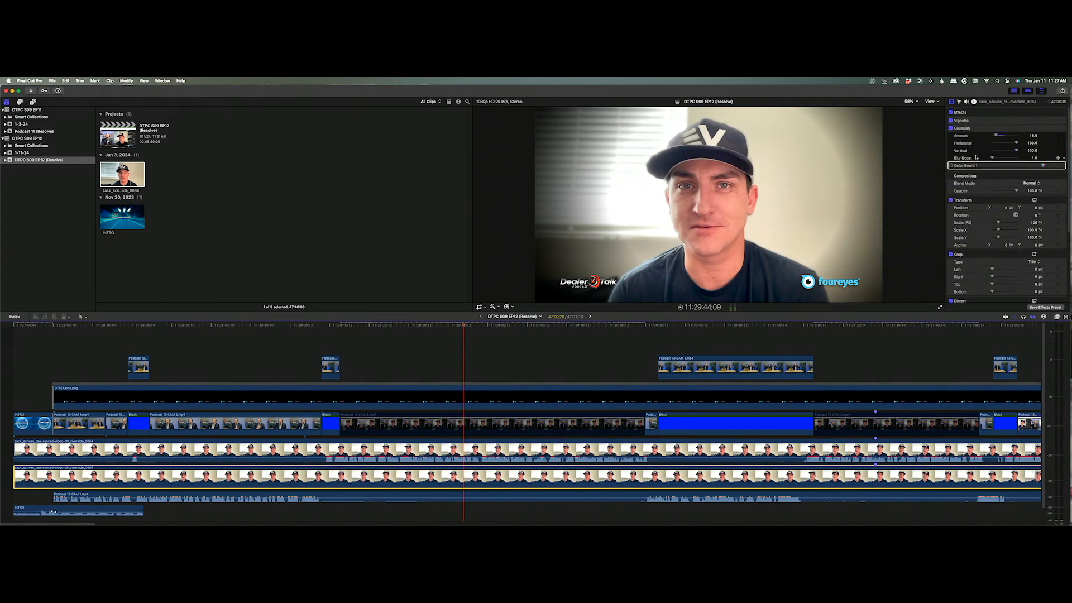
left_click(951, 121)
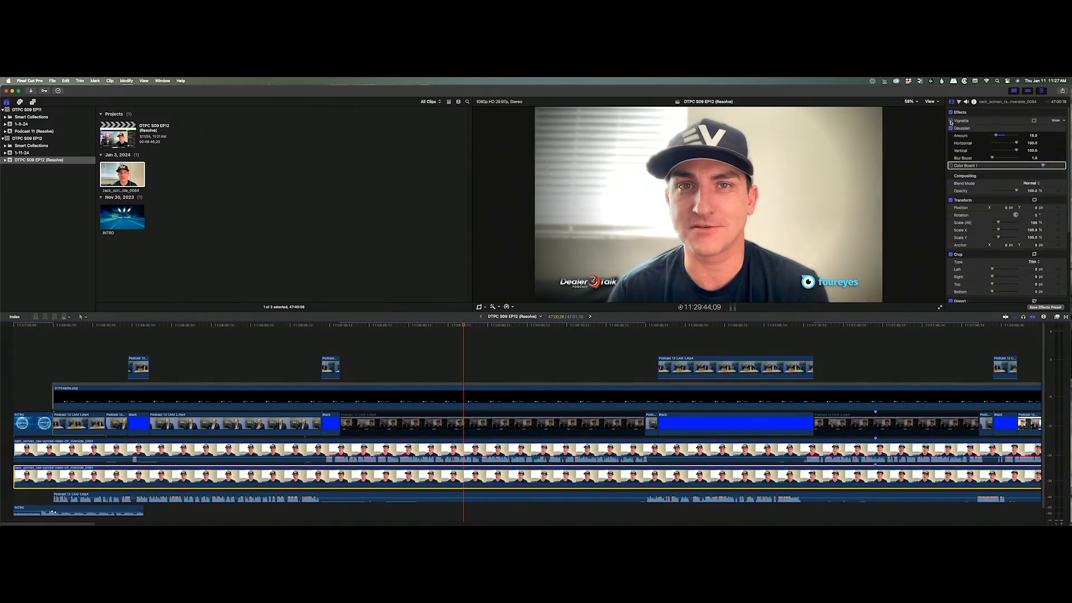
left_click(950, 122)
left_click(964, 129)
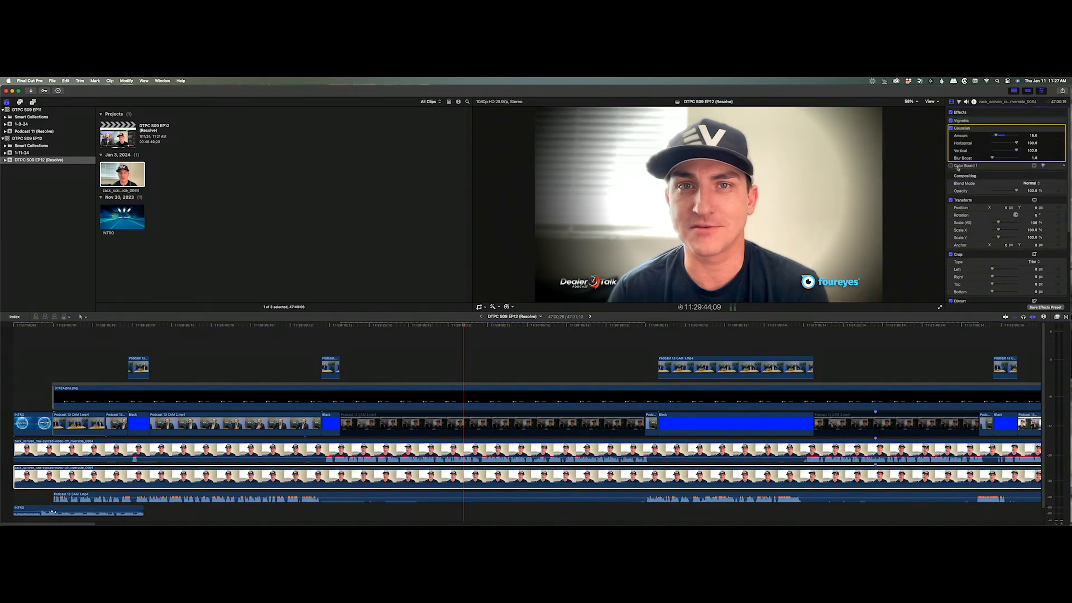
left_click(952, 165)
left_click(951, 165)
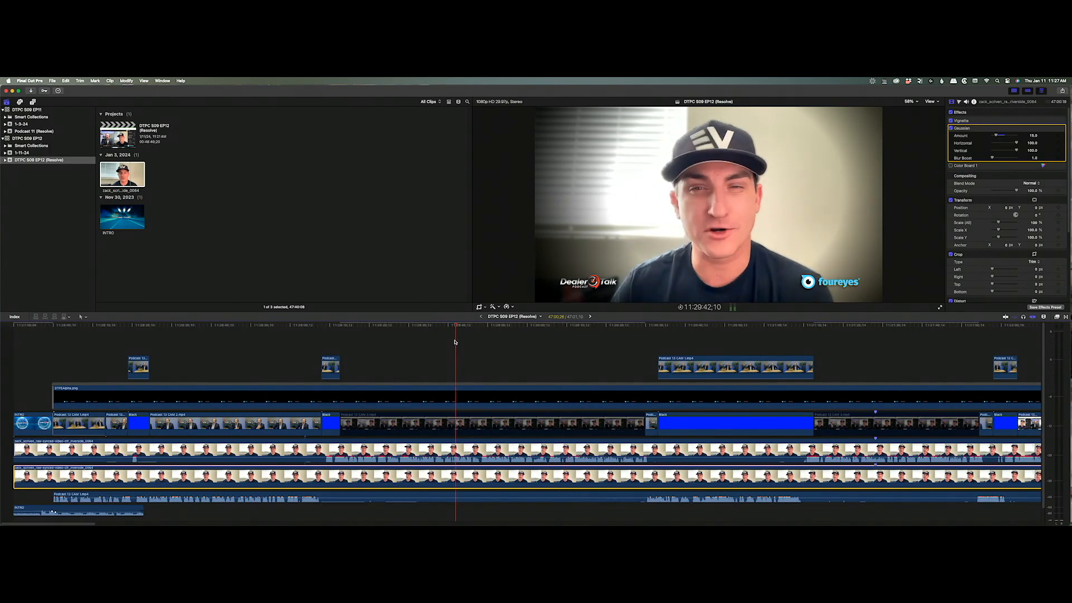
left_click(486, 363, "alt")
left_click(448, 363, "alt")
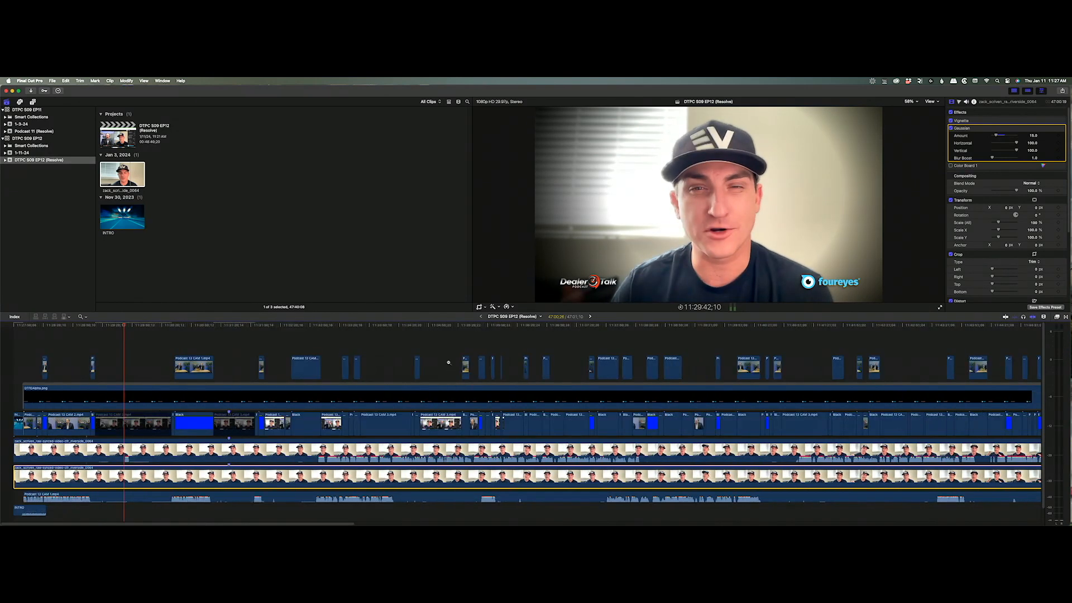
left_click(448, 363, "alt")
left_click(448, 363, "alt")
key("a")
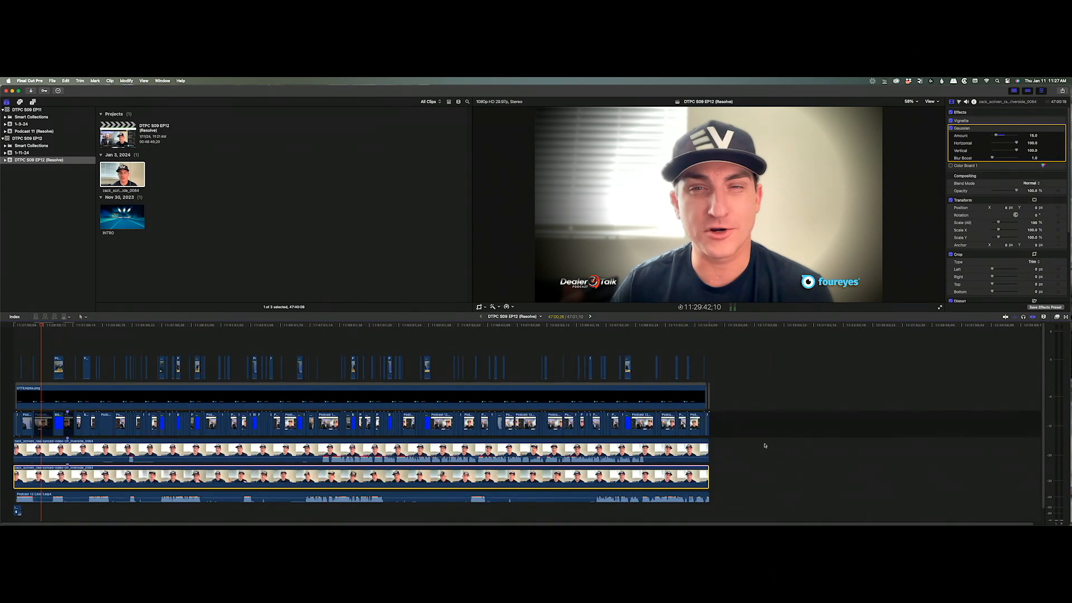
left_click_drag(766, 444, 600, 490)
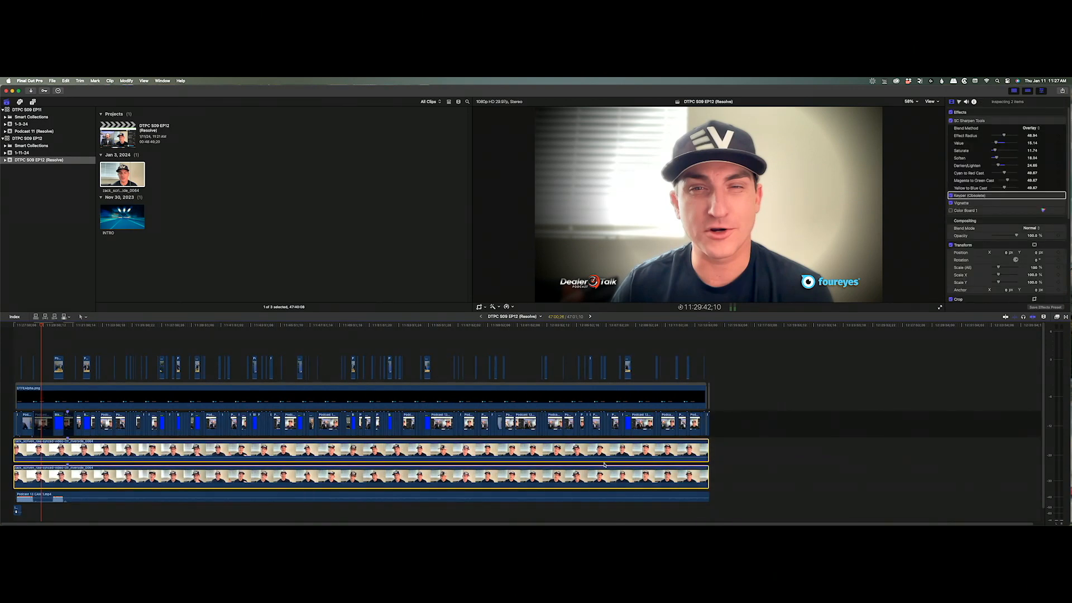
key("alt+g")
type("S")
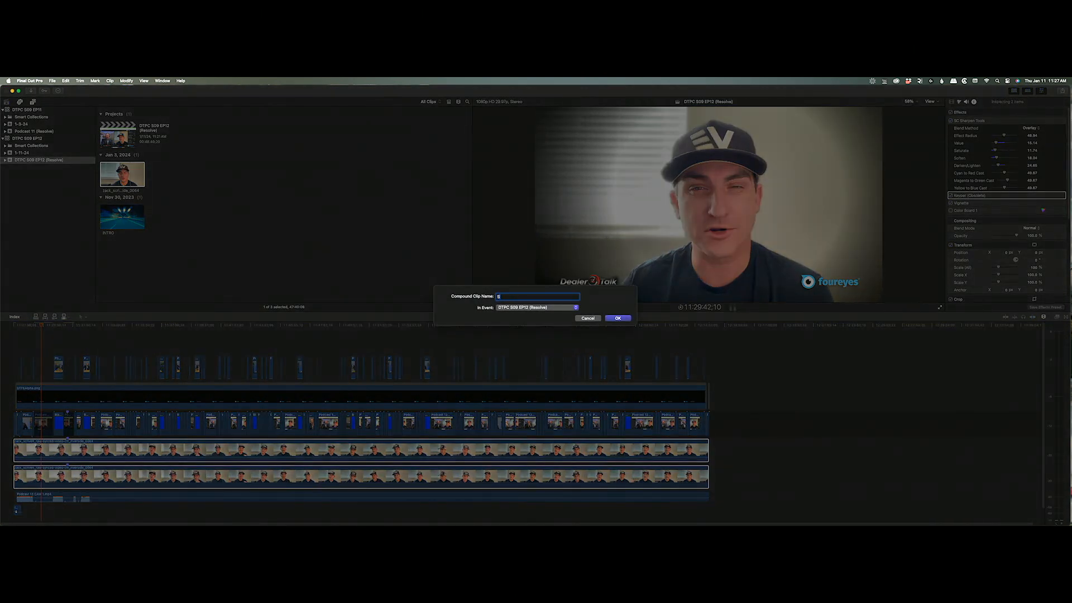
type("ubsource")
left_click(582, 318)
left_click(734, 417)
left_click_drag(226, 328, 161, 328)
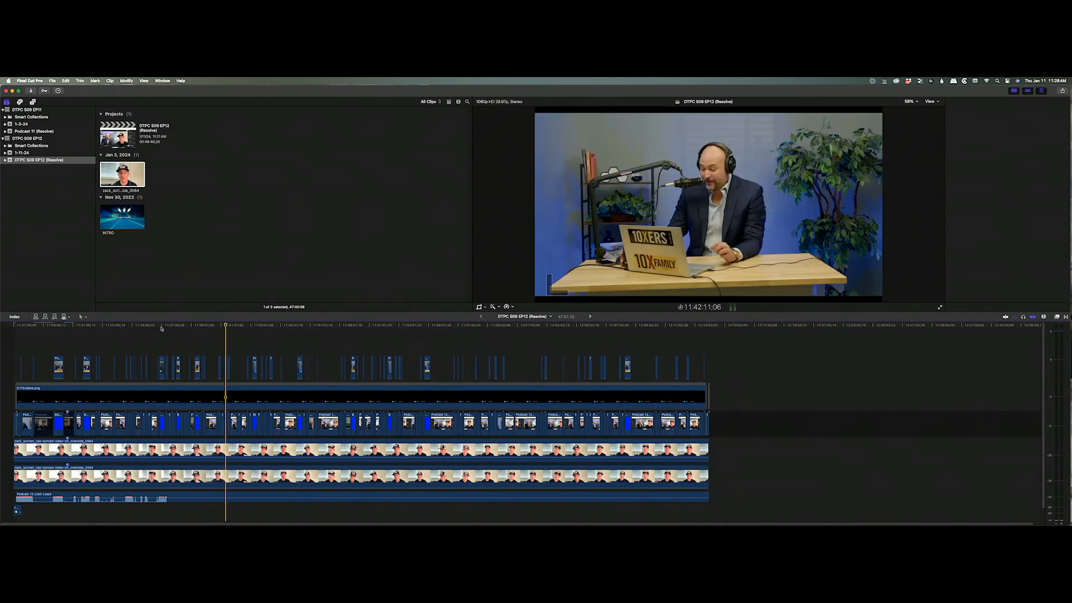
key("Home")
key("super+4")
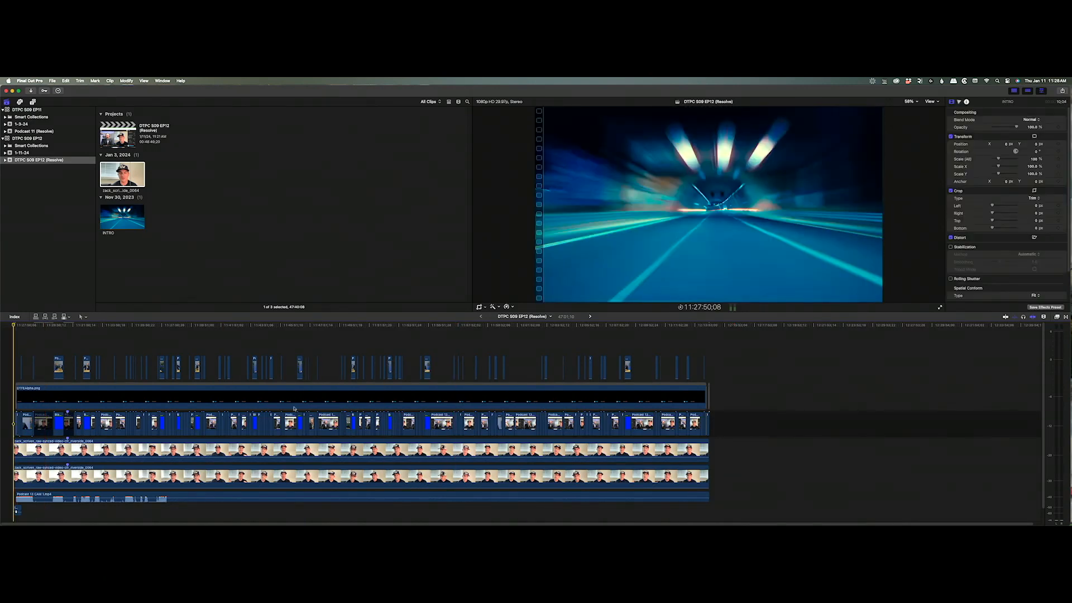
left_click(367, 451)
left_click(214, 482, "super")
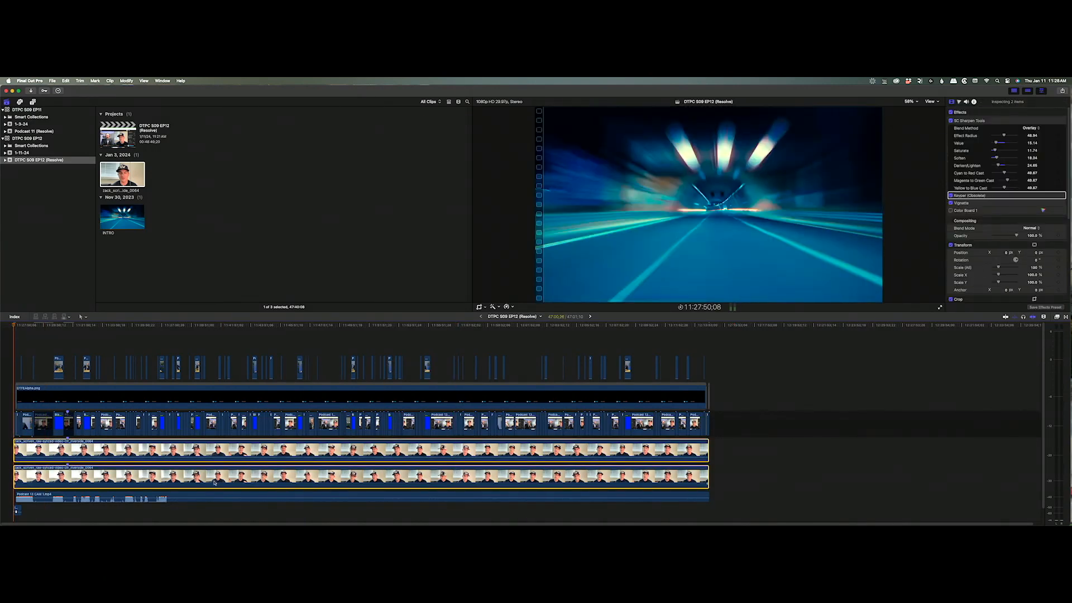
left_click_drag(214, 482, 177, 277)
left_click_drag(176, 328, 156, 322)
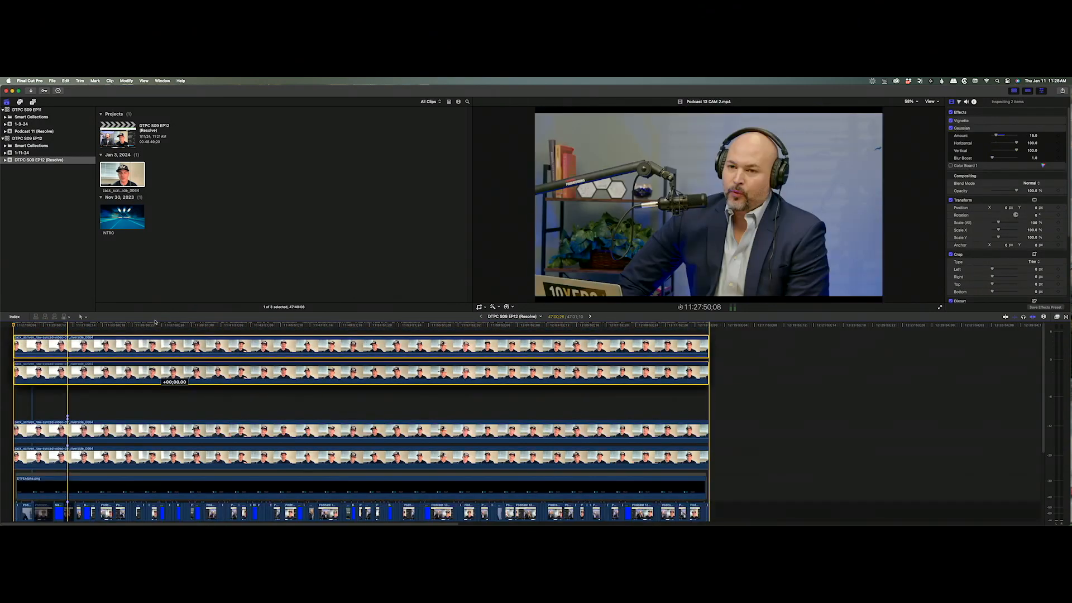
left_click_drag(173, 377, 182, 376)
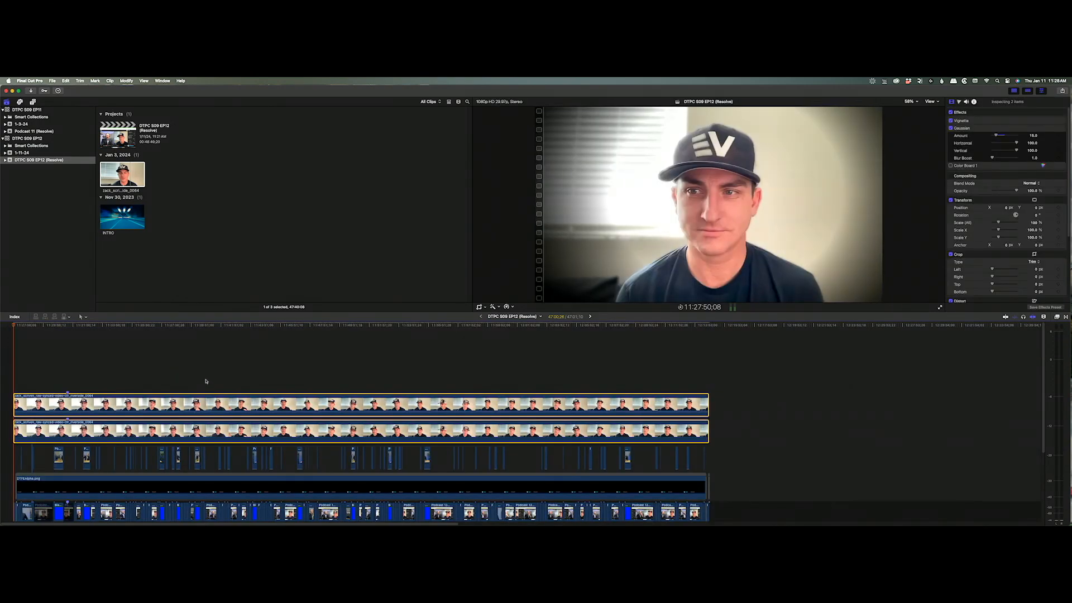
scroll(206, 382, "down", 5)
scroll(206, 383, "up", 5)
scroll(728, 440, "down", 5)
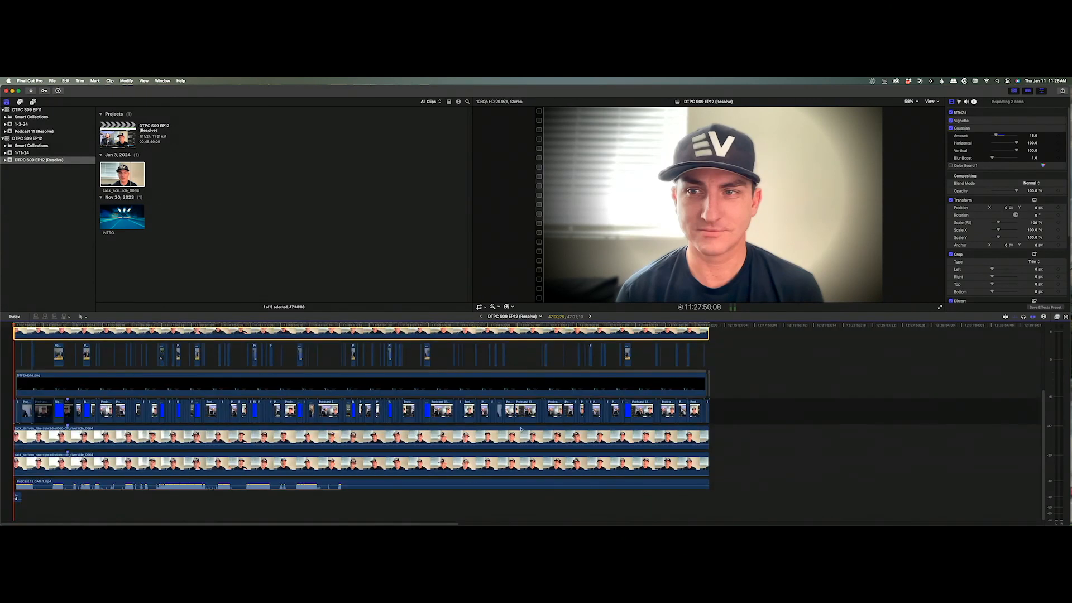
left_click_drag(730, 437, 546, 459)
key("alt+g")
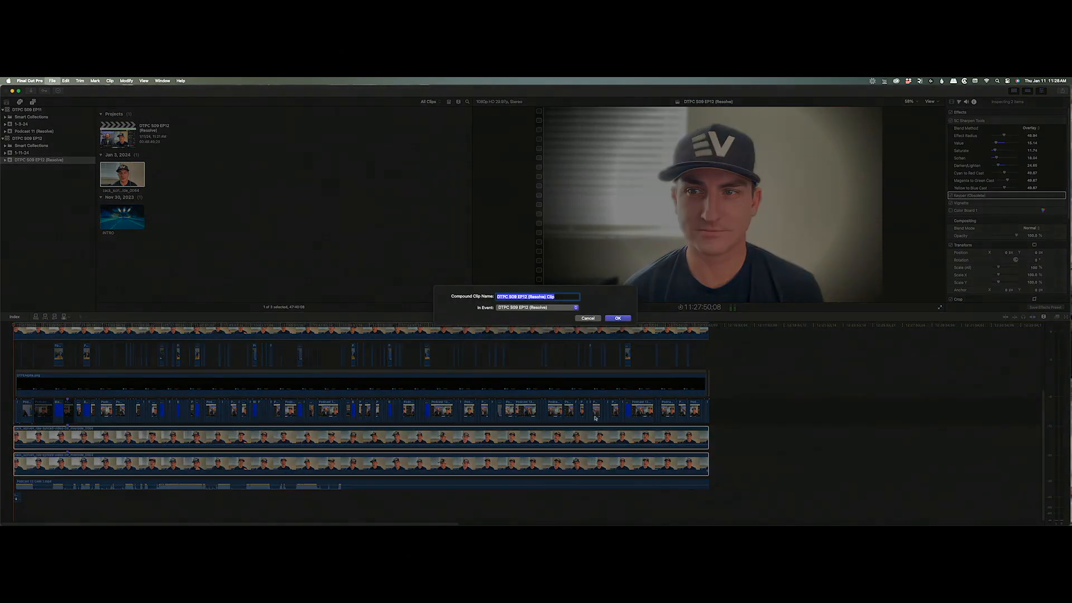
type("Subsource")
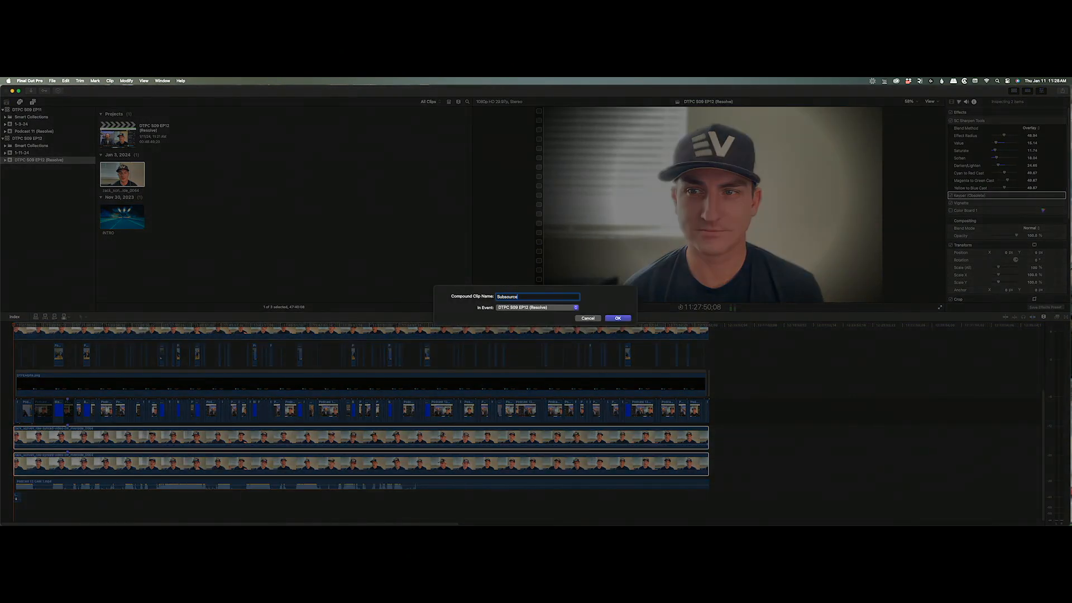
key("Return")
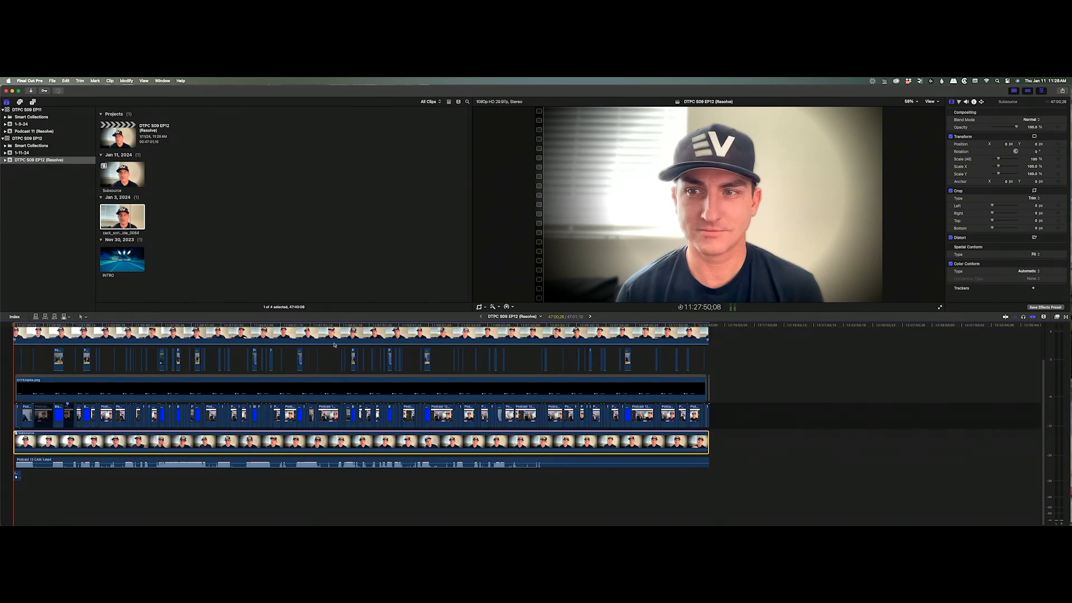
scroll(334, 345, "up", 4)
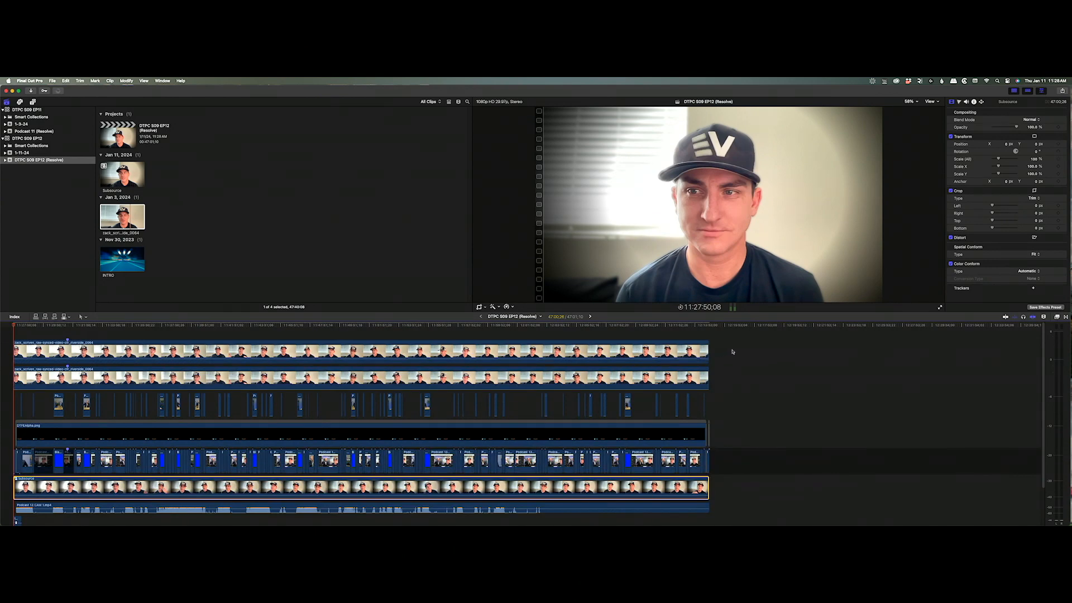
left_click_drag(732, 350, 525, 389)
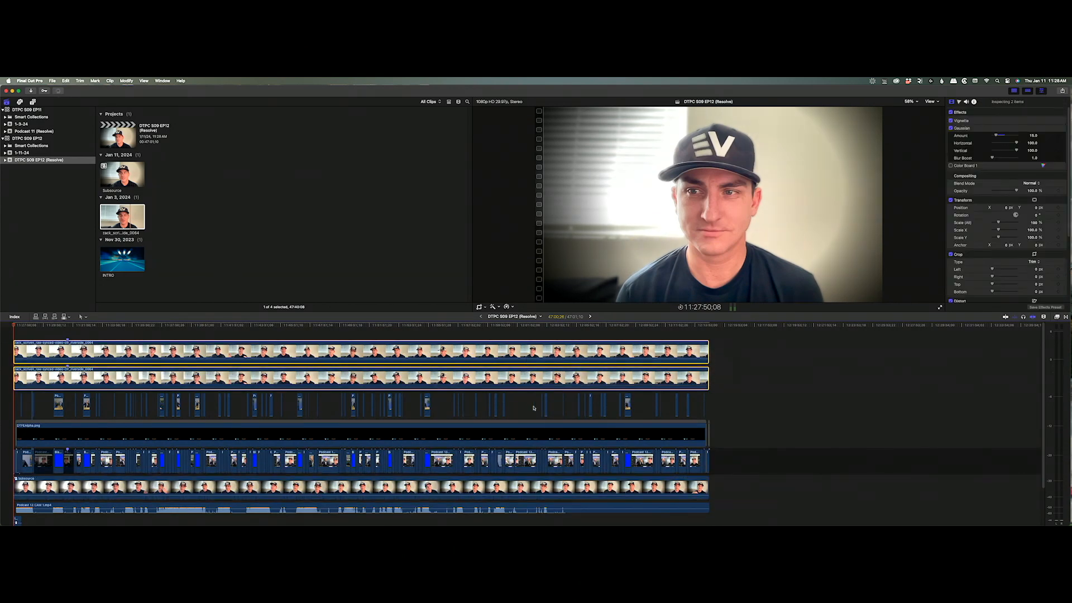
left_click_drag(470, 359, 470, 362)
scroll(470, 360, "down", 1)
left_click(475, 403)
key("Home")
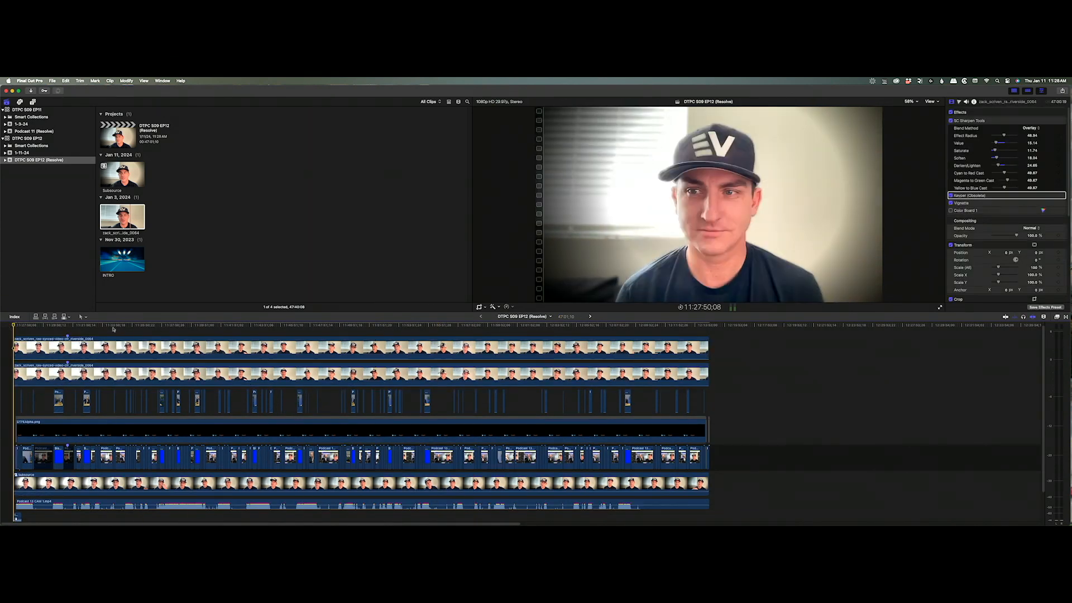
left_click_drag(49, 326, 59, 332)
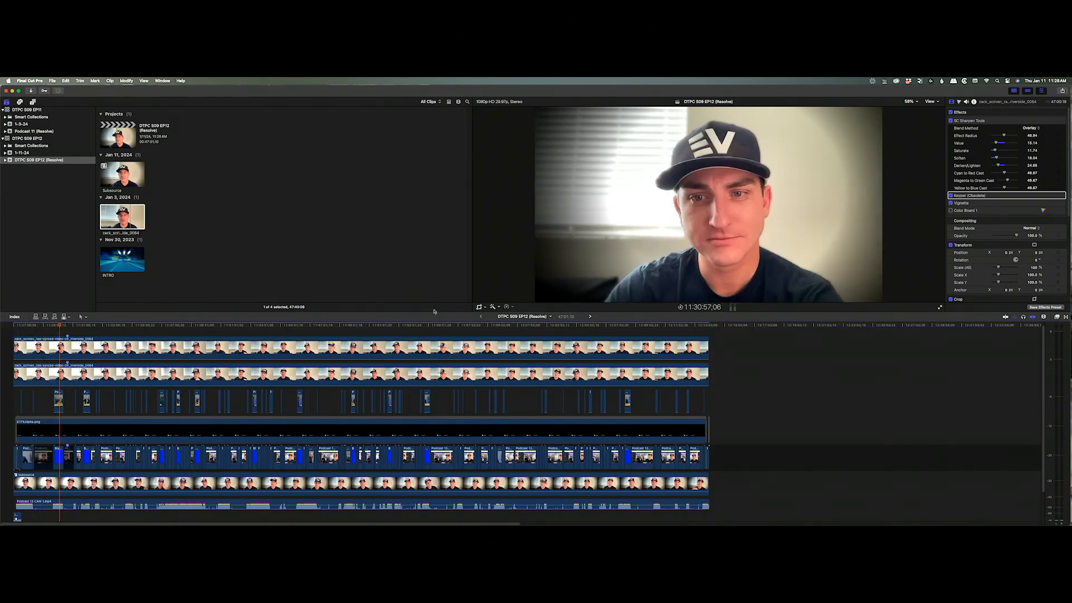
left_click(589, 316)
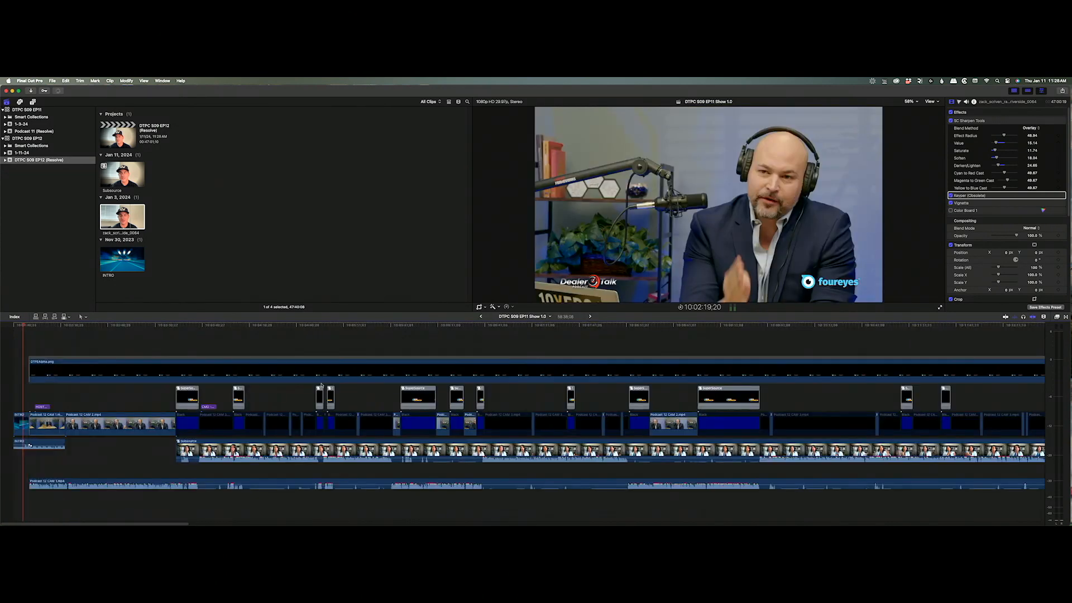
double_click(187, 397)
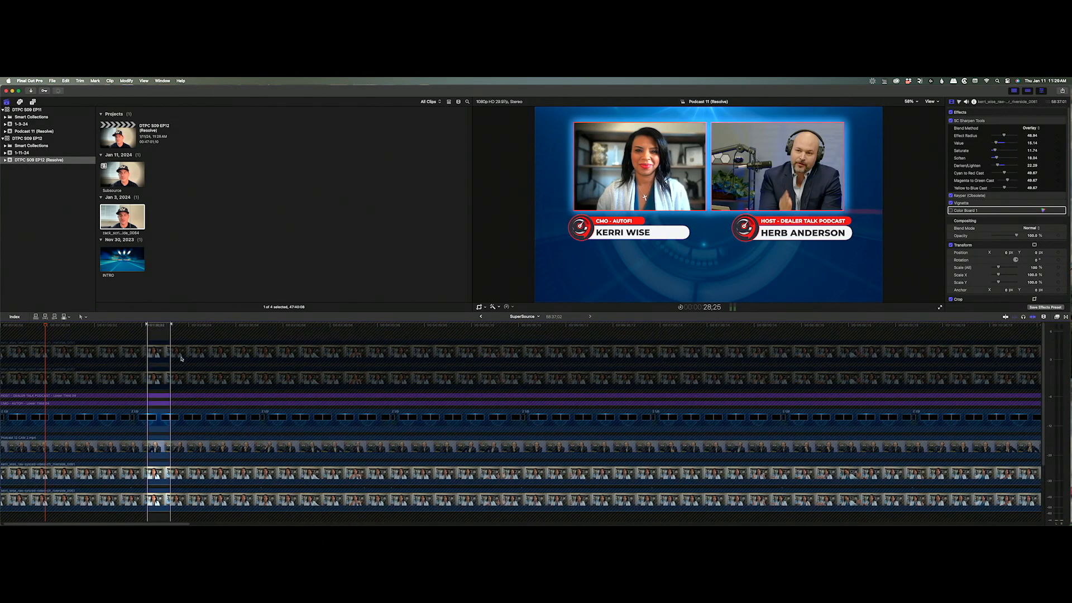
Inside SuperSource, select and copy the CMO lower-third titles and 2 Up clips, then go back to EP11.
scroll(162, 481, "down", 1)
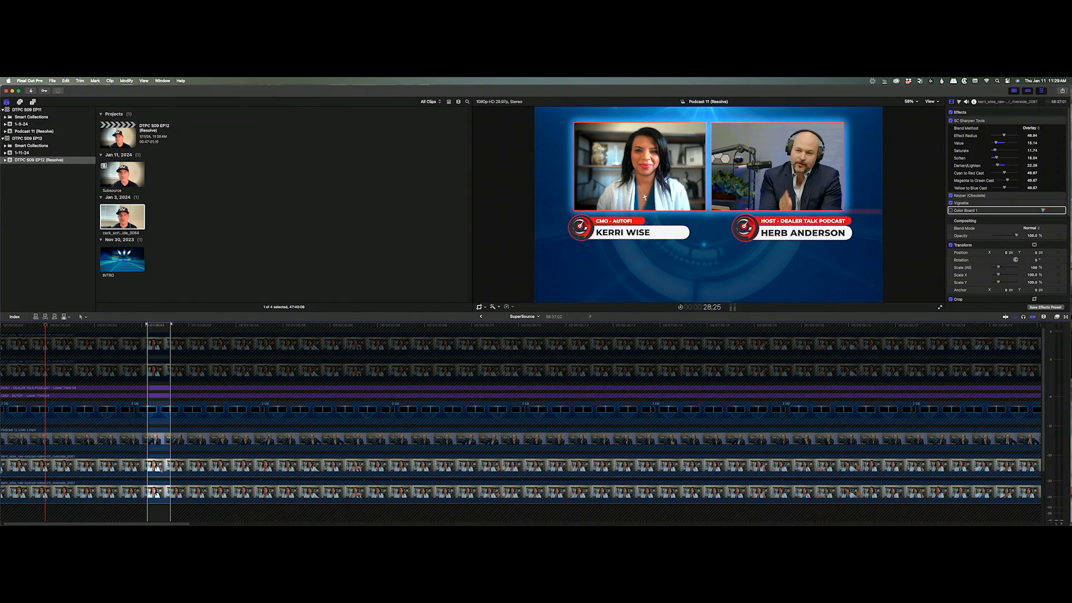
left_click(164, 491)
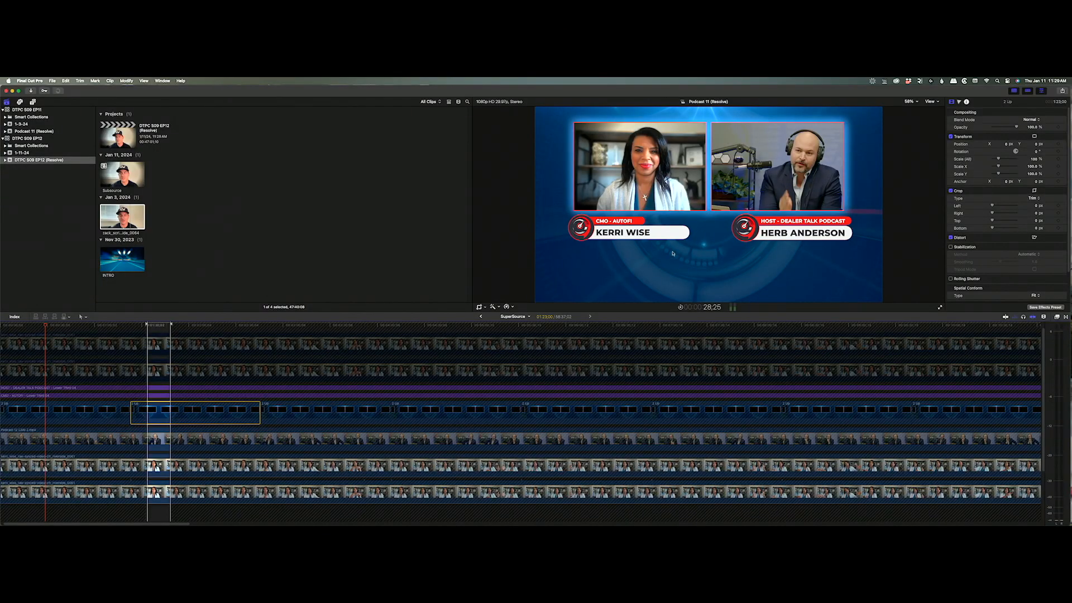
scroll(166, 390, "up", 1)
left_click(157, 398)
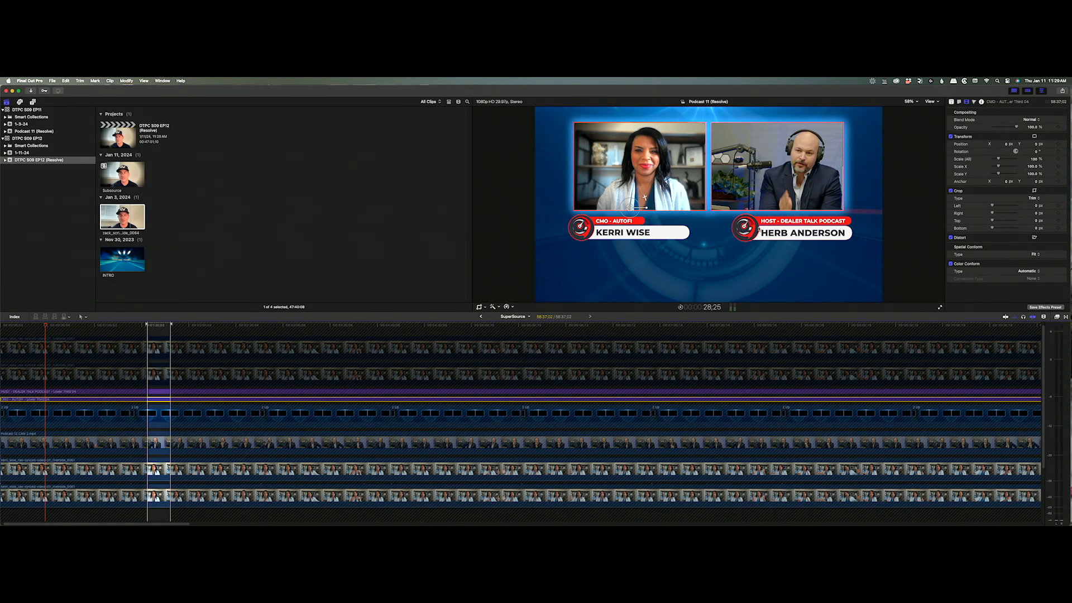
left_click(160, 372)
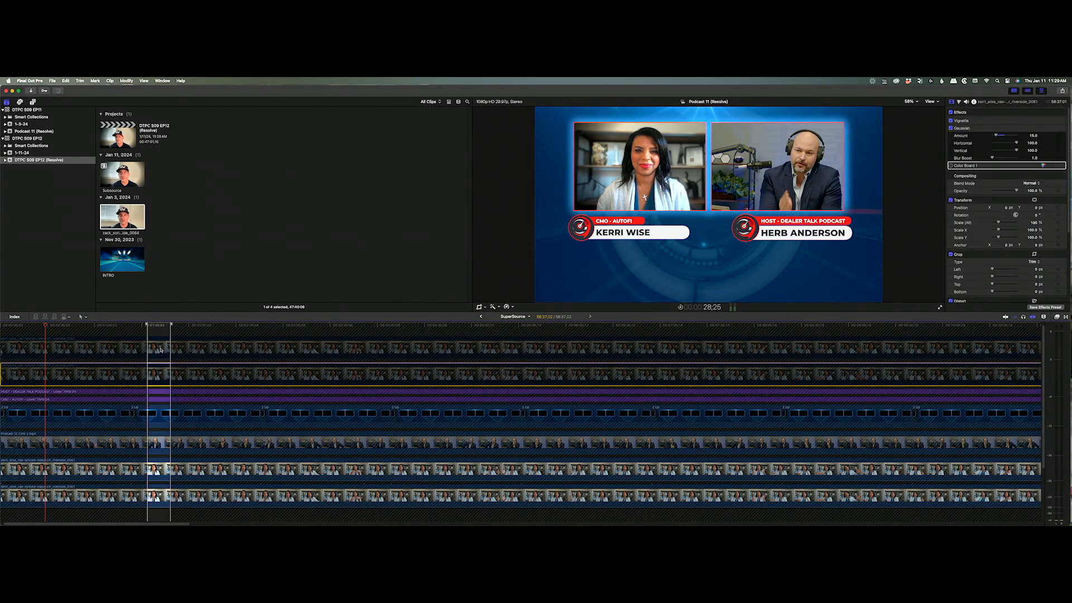
left_click(161, 348)
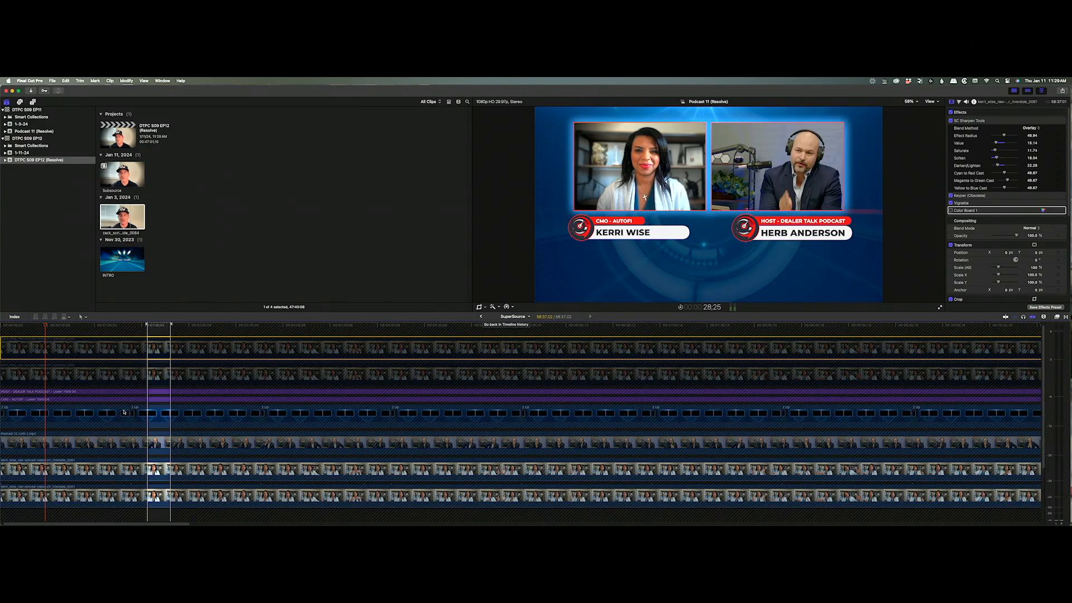
left_click(163, 411)
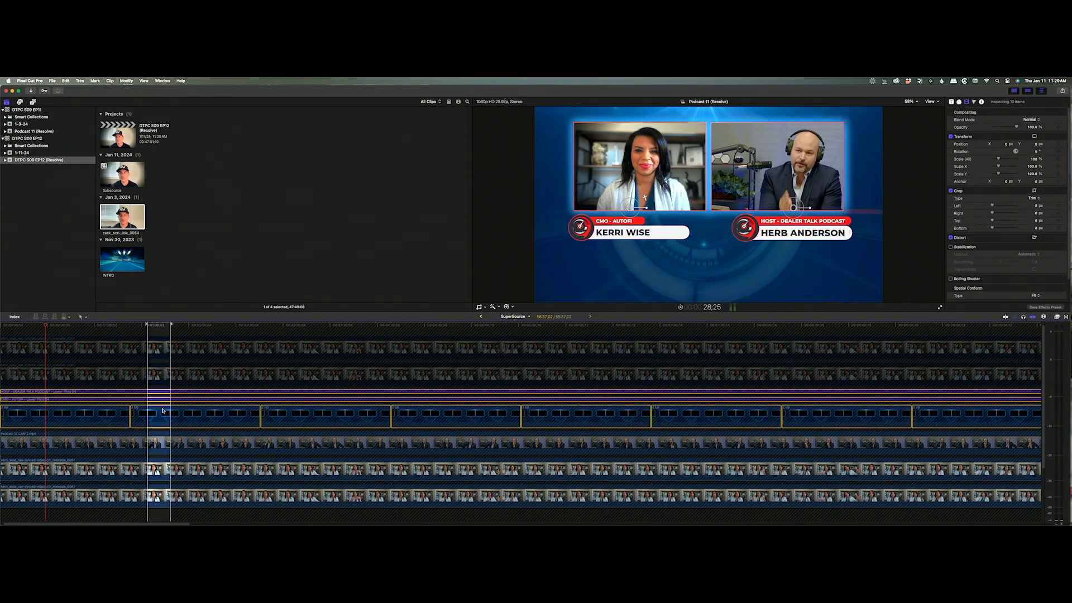
left_click(483, 317)
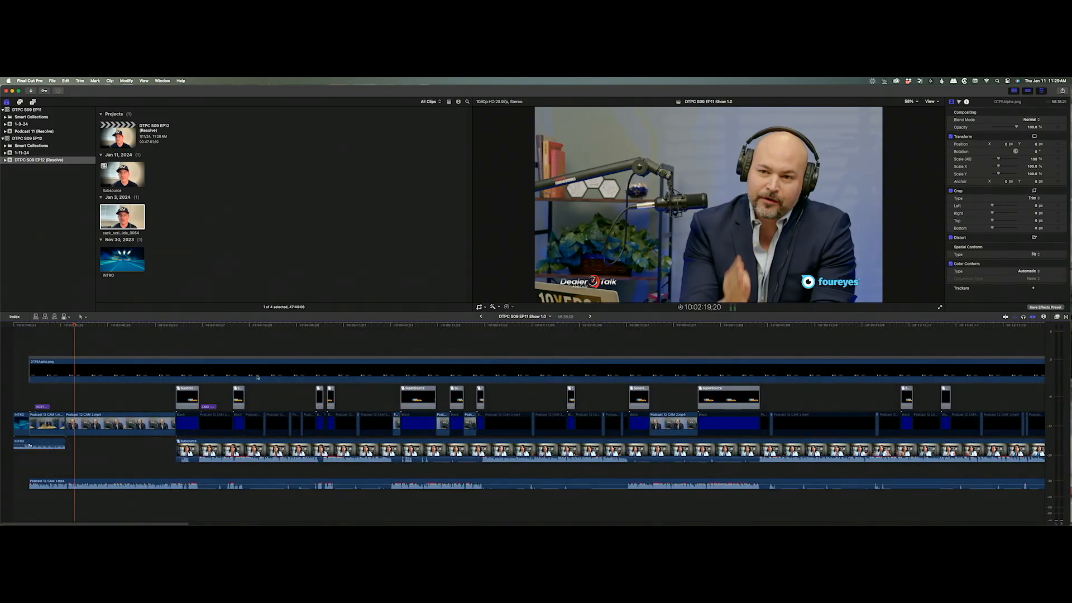
In EP12 (Resolve), paste the CMO and HOST lower thirds with the 2 Up clips, then select the eight 2 Up clips.
left_click(480, 317)
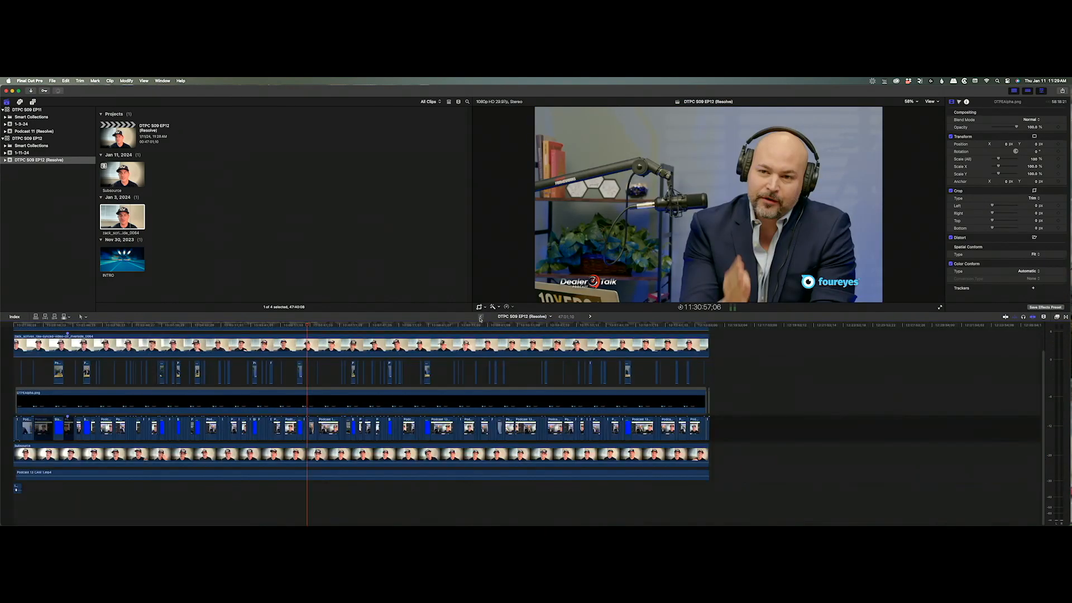
scroll(213, 372, "up", 1)
left_click_drag(181, 323, 1, 323)
key("End")
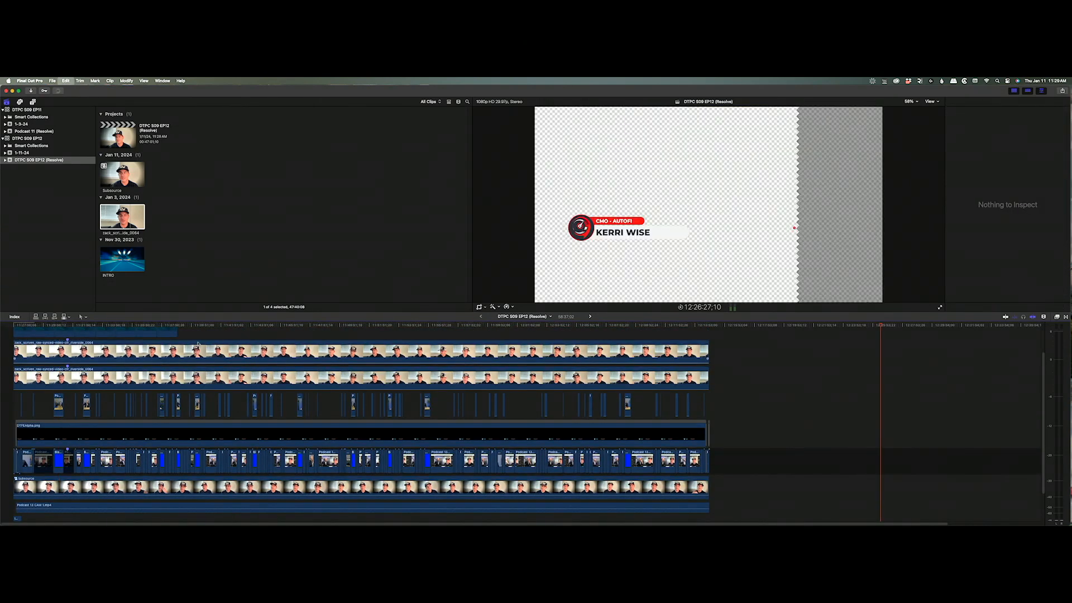
scroll(177, 362, "up", 2)
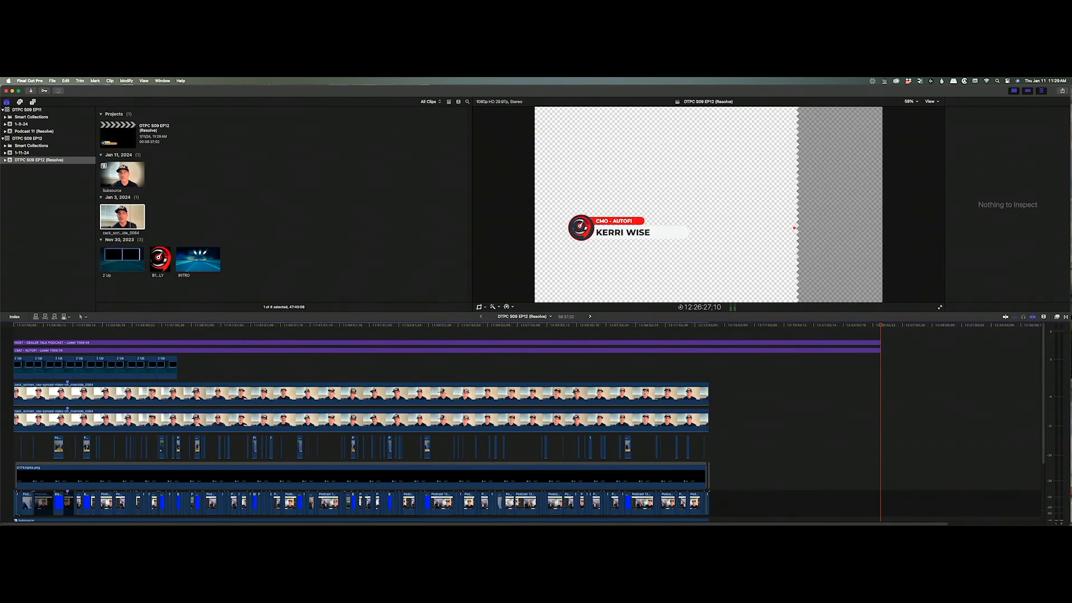
left_click(200, 371)
left_click_drag(212, 366, 18, 366)
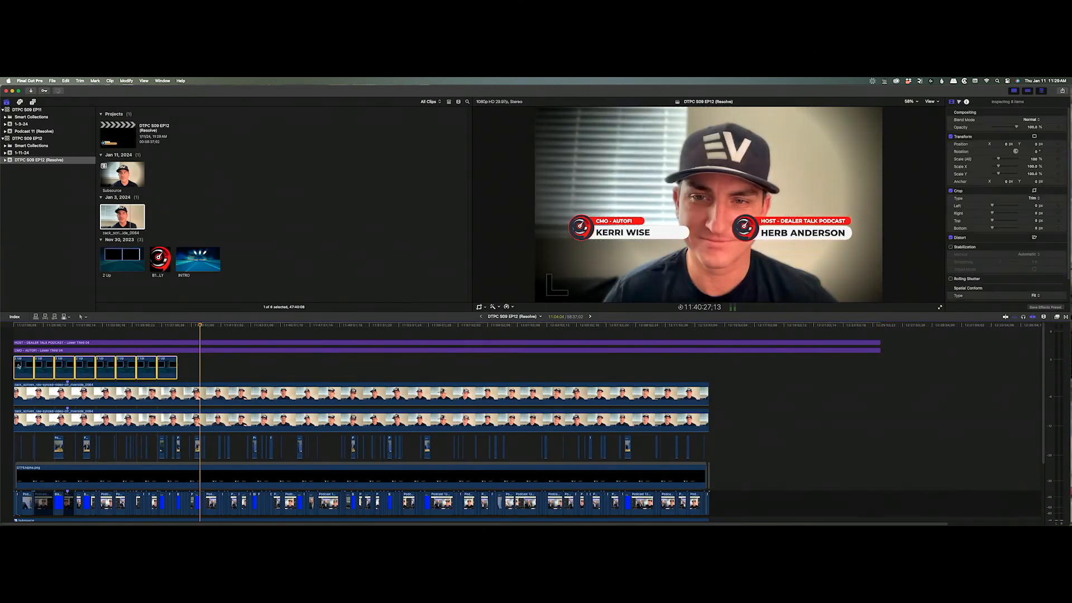
left_click(183, 326)
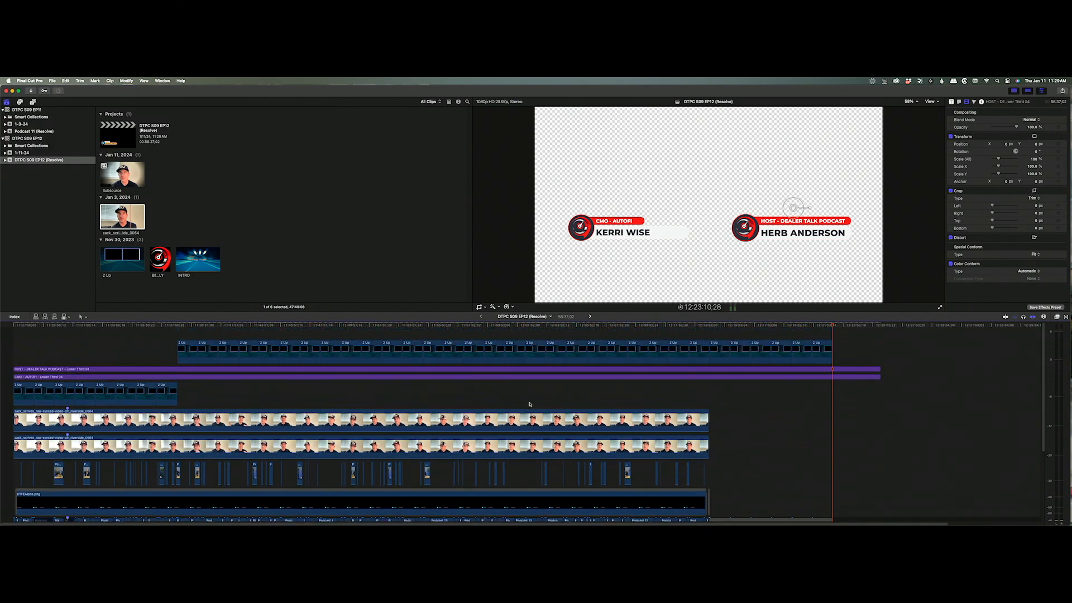
Move the run of upper 2 Up clips down into the main 2 Up row.
scroll(136, 356, "down", 2)
left_click_drag(134, 349, 690, 335)
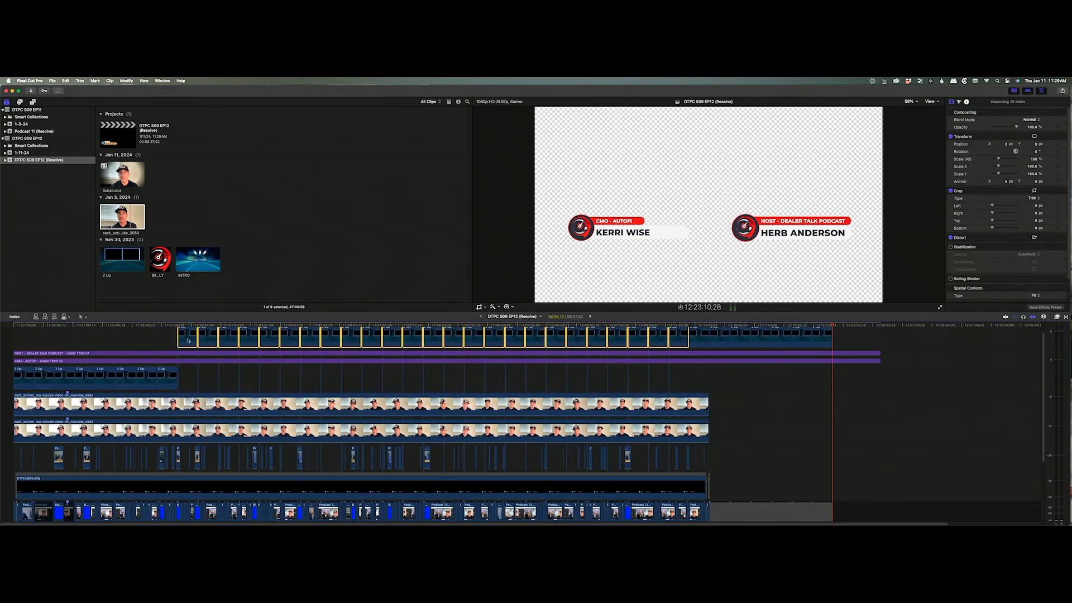
left_click_drag(186, 341, 188, 383)
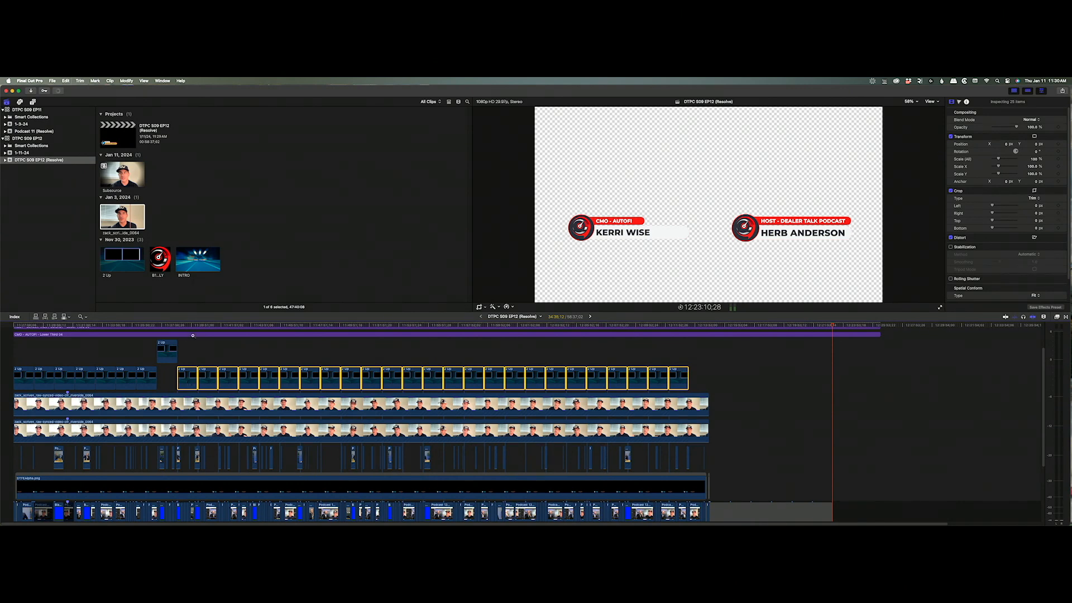
left_click_drag(150, 351, 197, 383)
key("a")
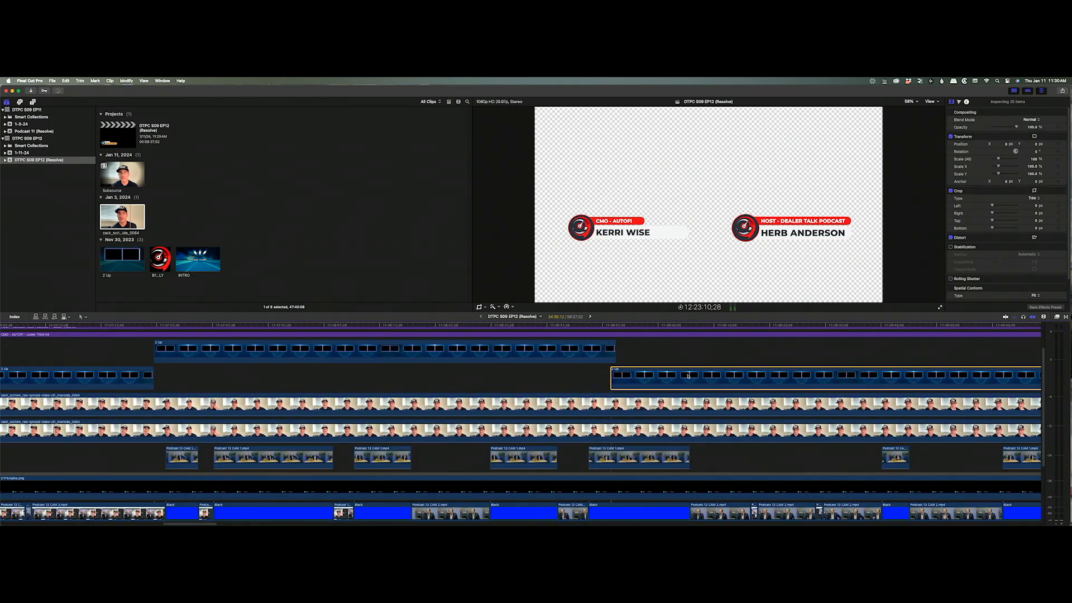
left_click_drag(688, 379, 725, 353)
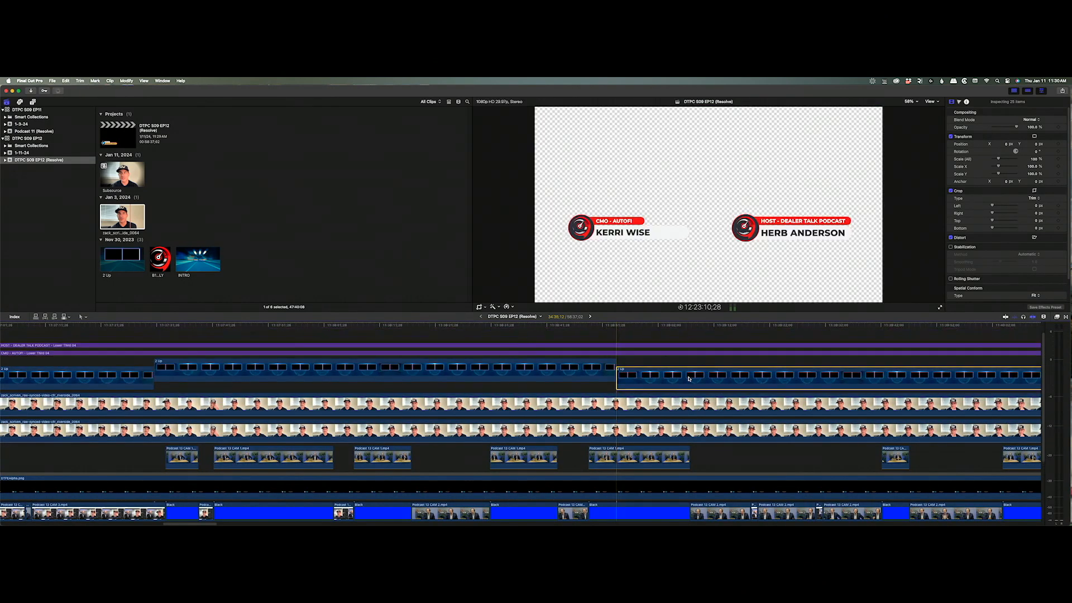
Zoom out to nearly the whole project and drag the remaining upper 2 Up clip into the row.
left_click(707, 340, "alt")
left_click(707, 340, "alt")
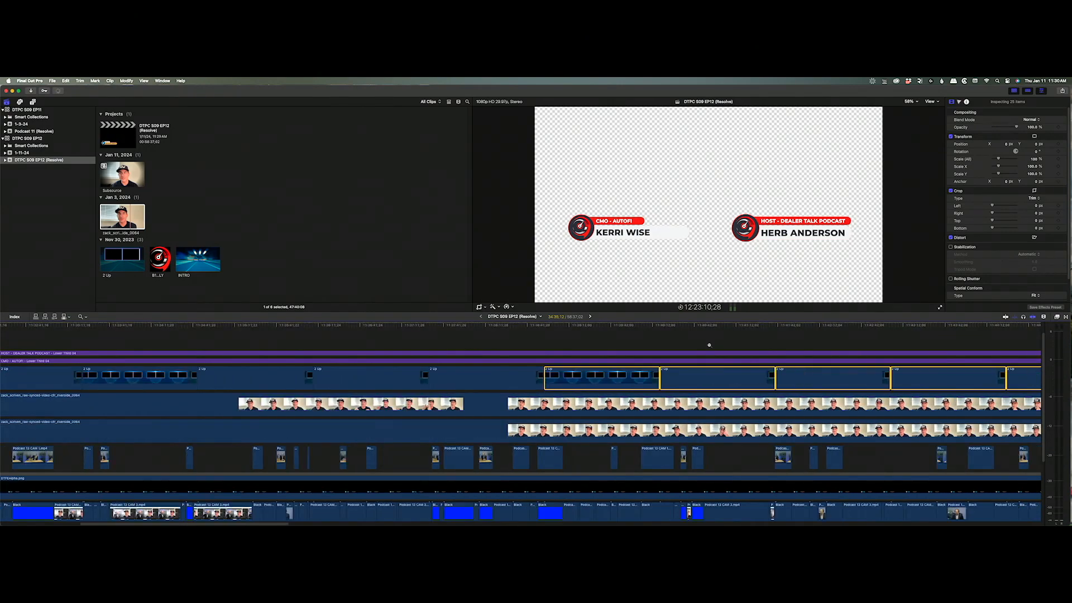
left_click(709, 344, "alt")
left_click(717, 342, "alt")
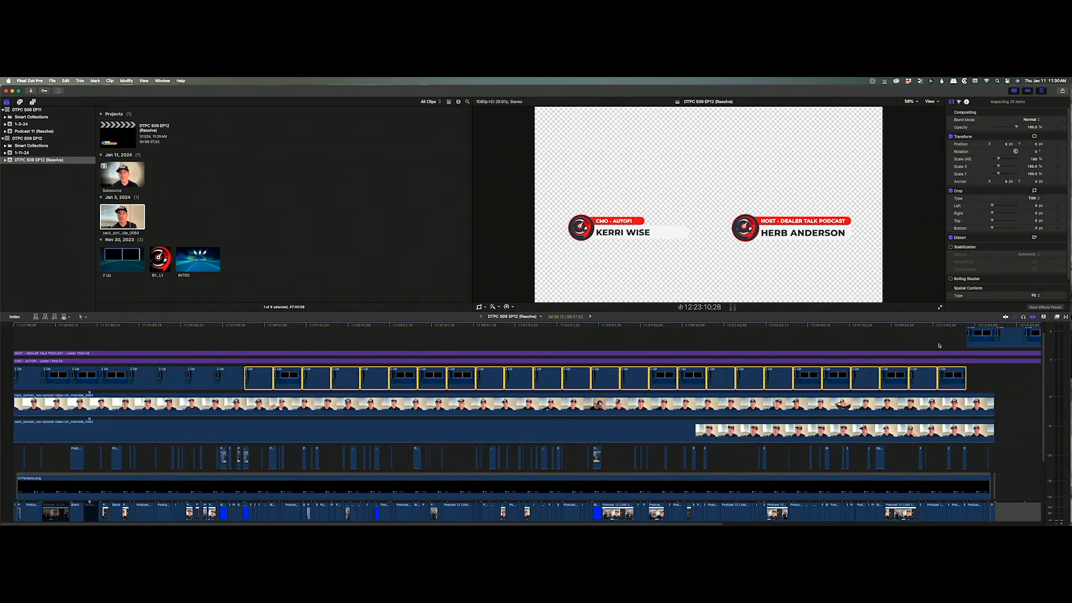
key("a")
scroll(999, 330, "right", 10)
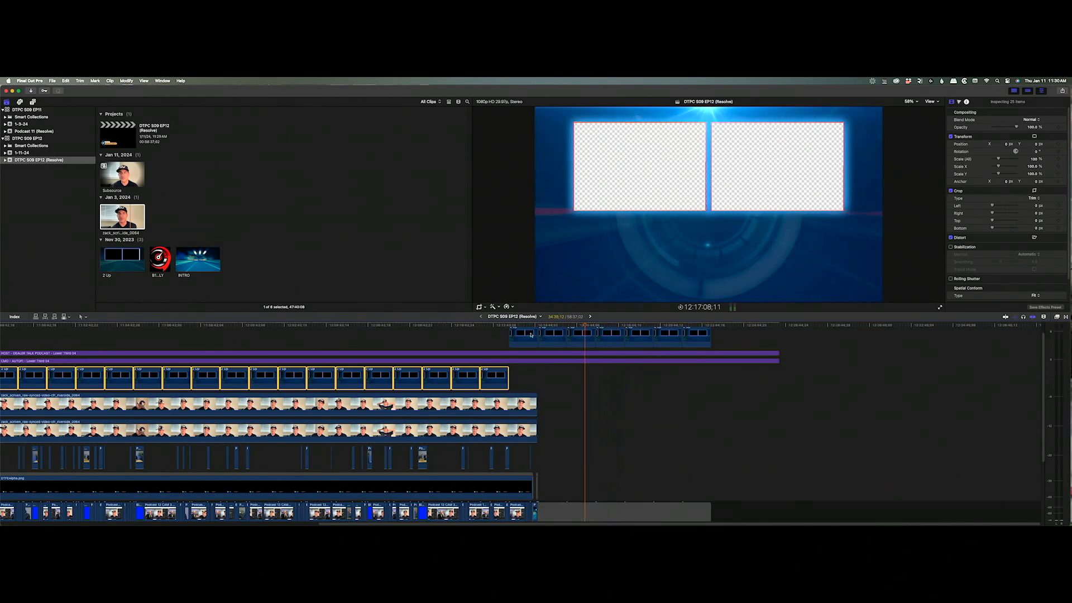
left_click_drag(523, 334, 980, 325)
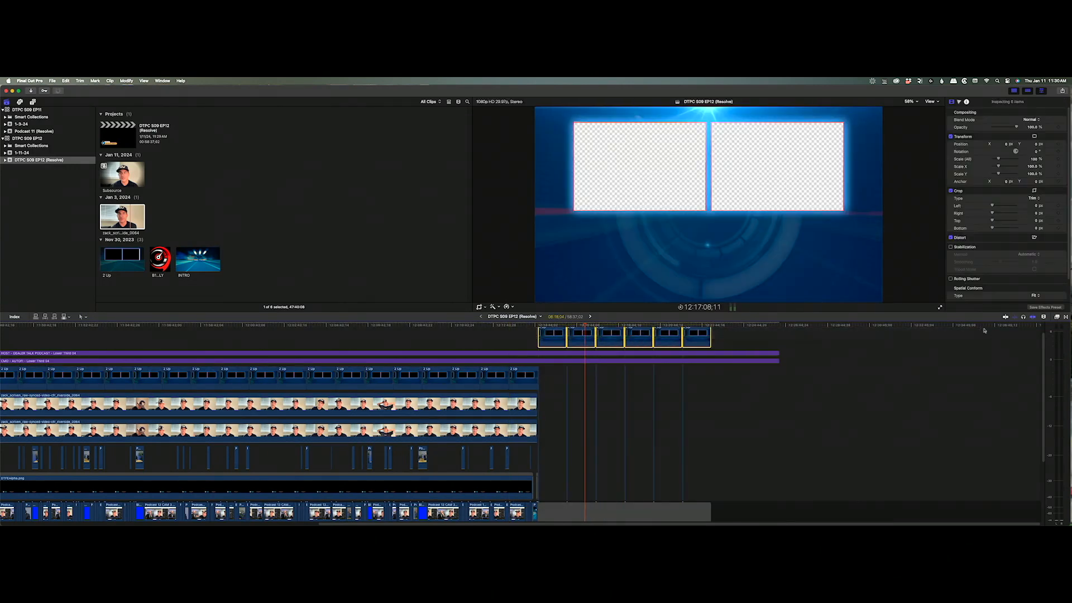
Delete the extra 2 Up clips, then blade the lower-third titles at the playhead and delete their tails.
key("Delete")
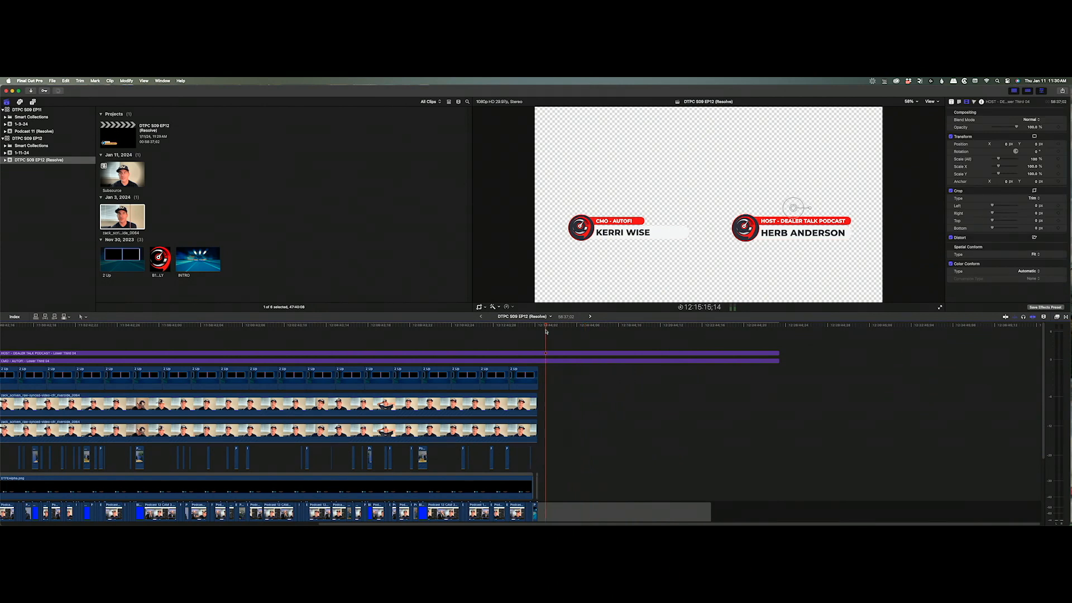
key("super+shift+b")
left_click_drag(590, 340, 622, 522)
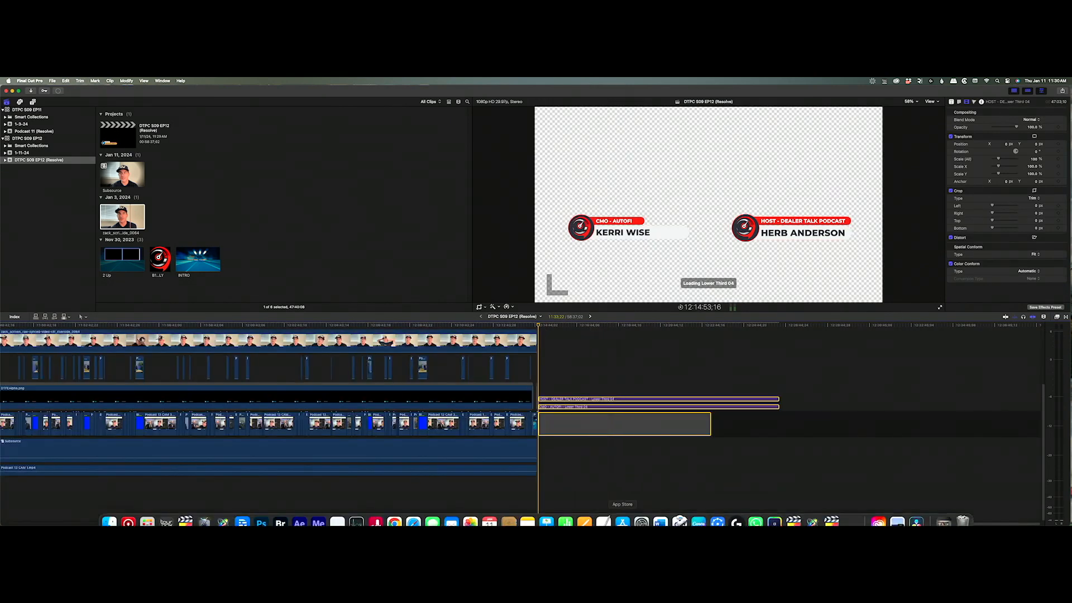
key("Delete")
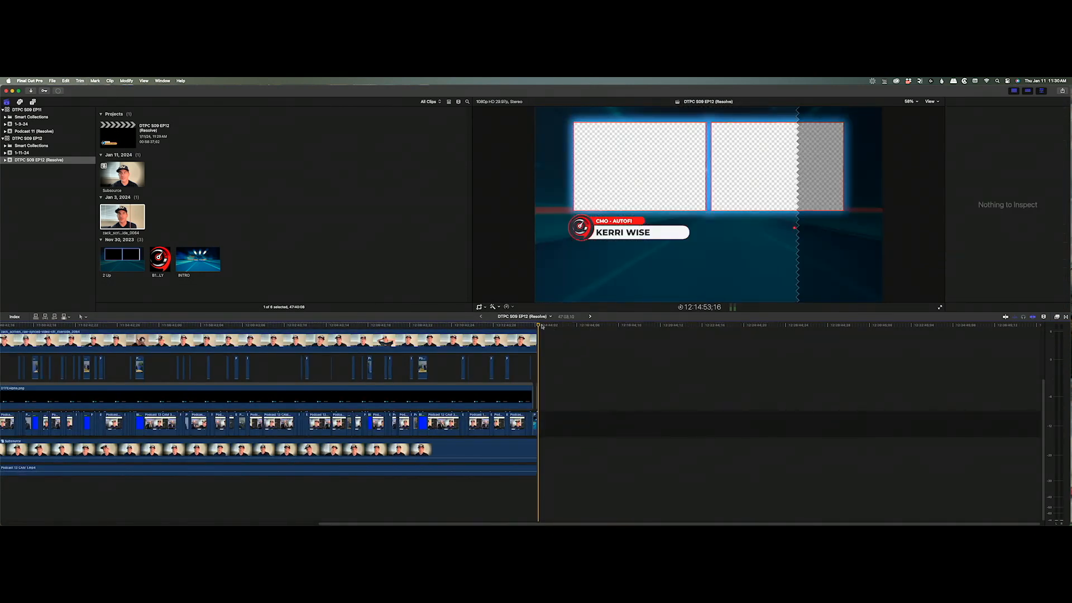
Return to the timeline start and select the CMO - AUTOFI lower-third title on a two-guest frame.
key("Home")
left_click_drag(1, 324, 1, 323)
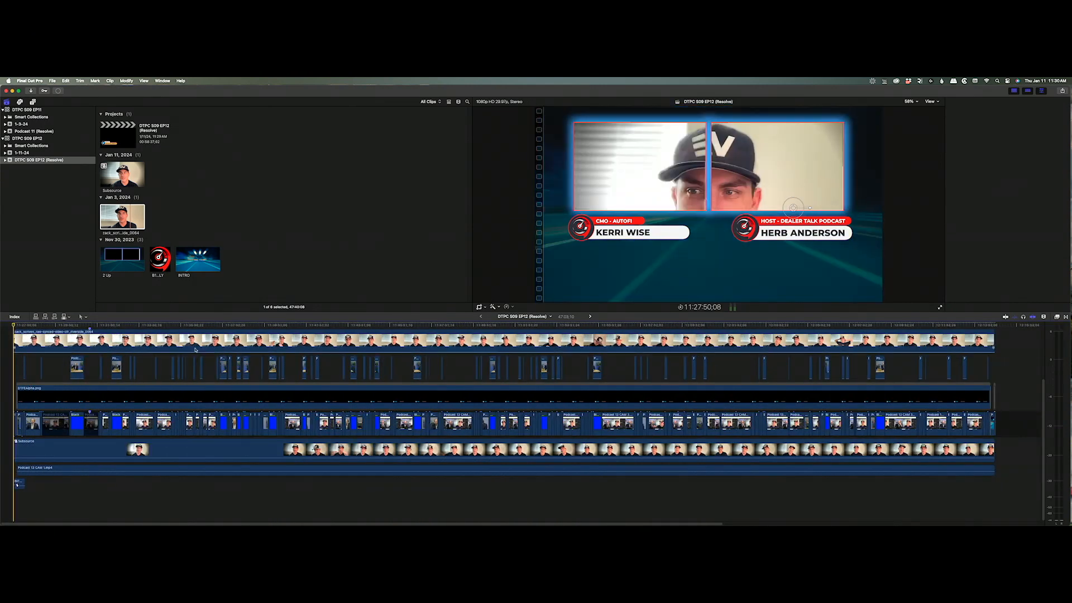
scroll(195, 350, "up", 5)
left_click(147, 328)
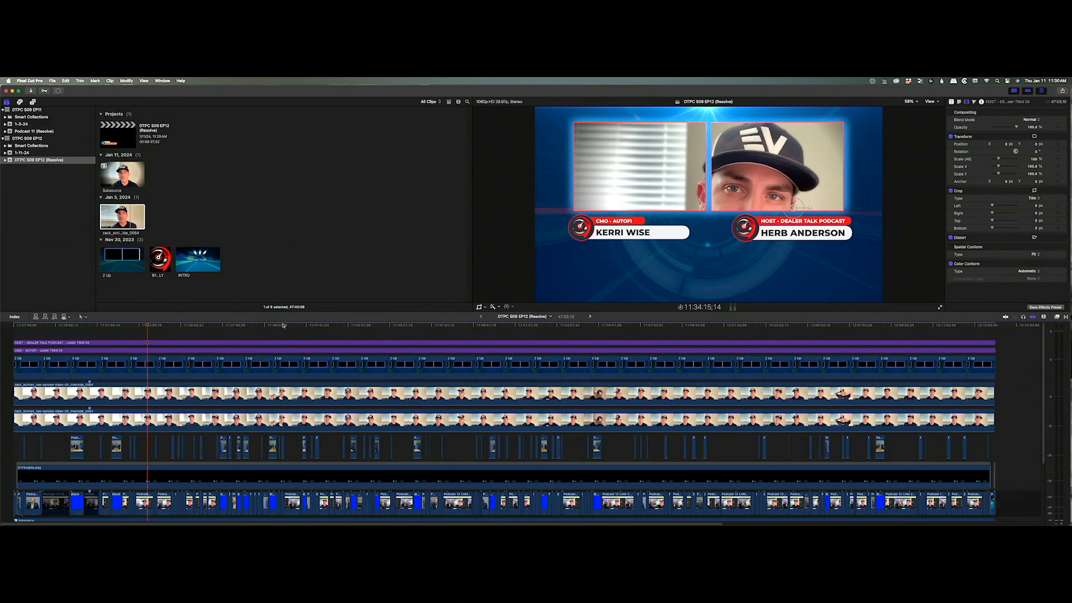
left_click(149, 342)
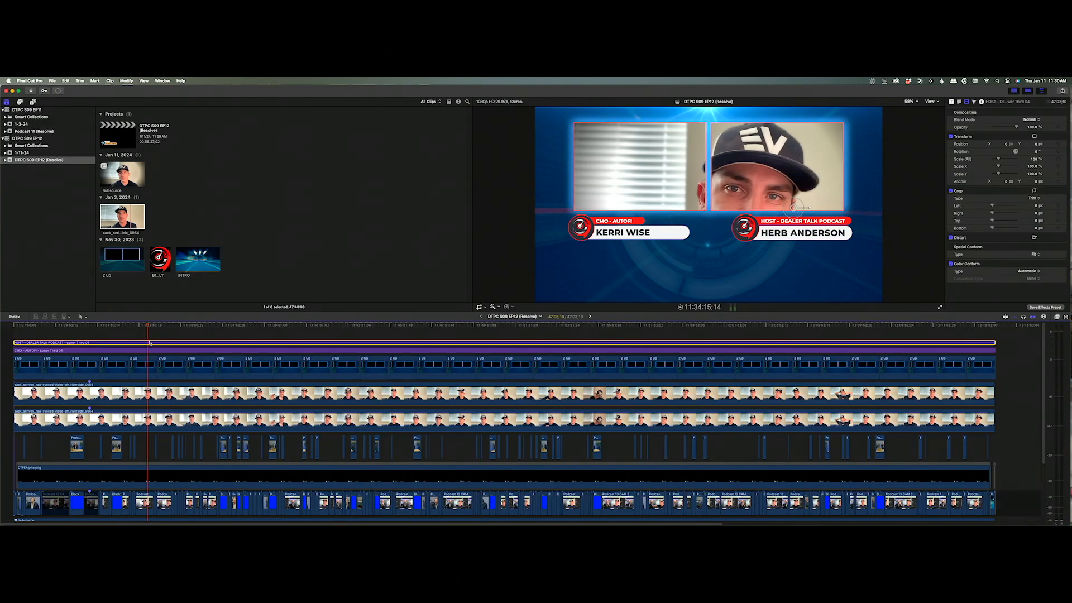
left_click(149, 350)
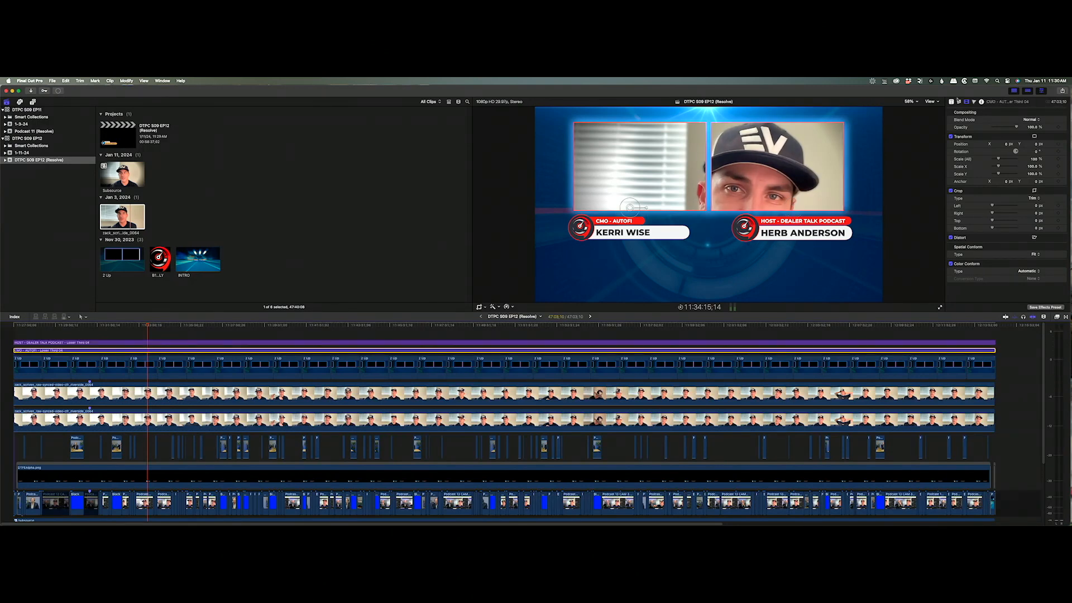
In the Title inspector, replace the lower third's name line with the new guest's name.
left_click(951, 102)
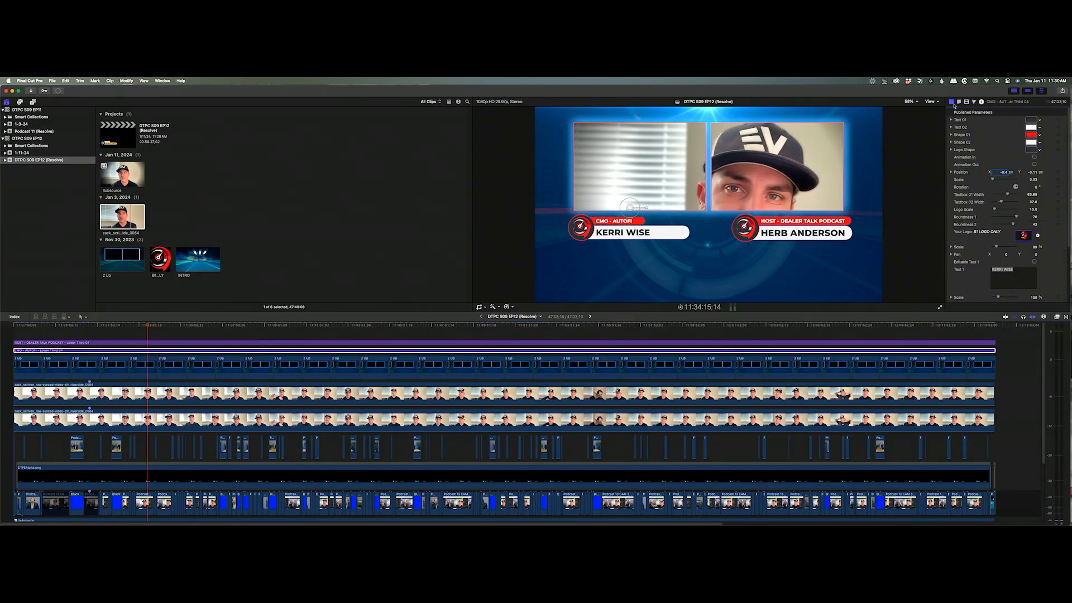
triple_click(1025, 269)
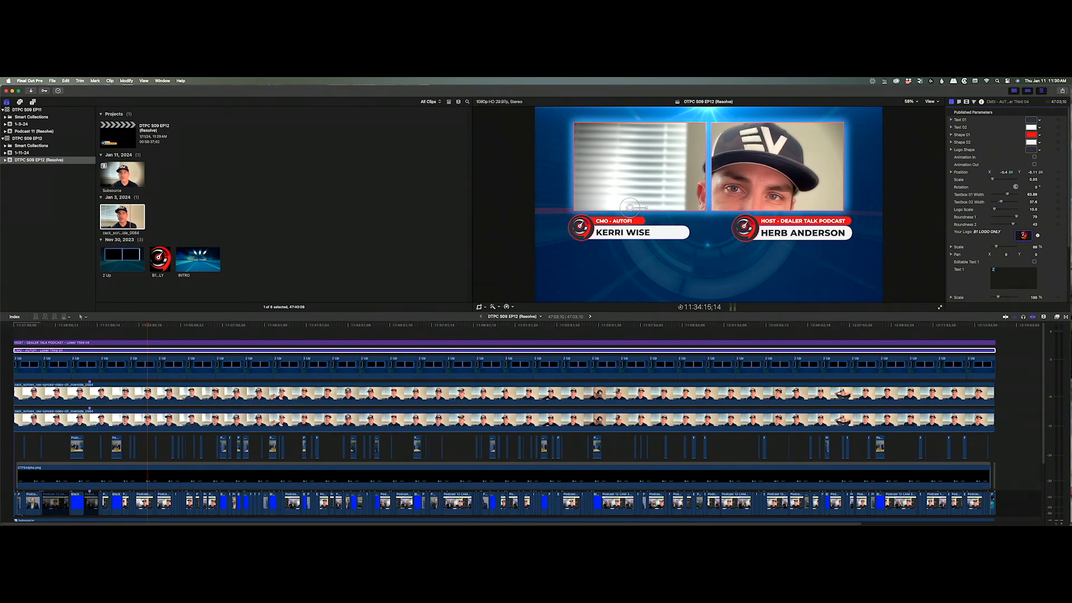
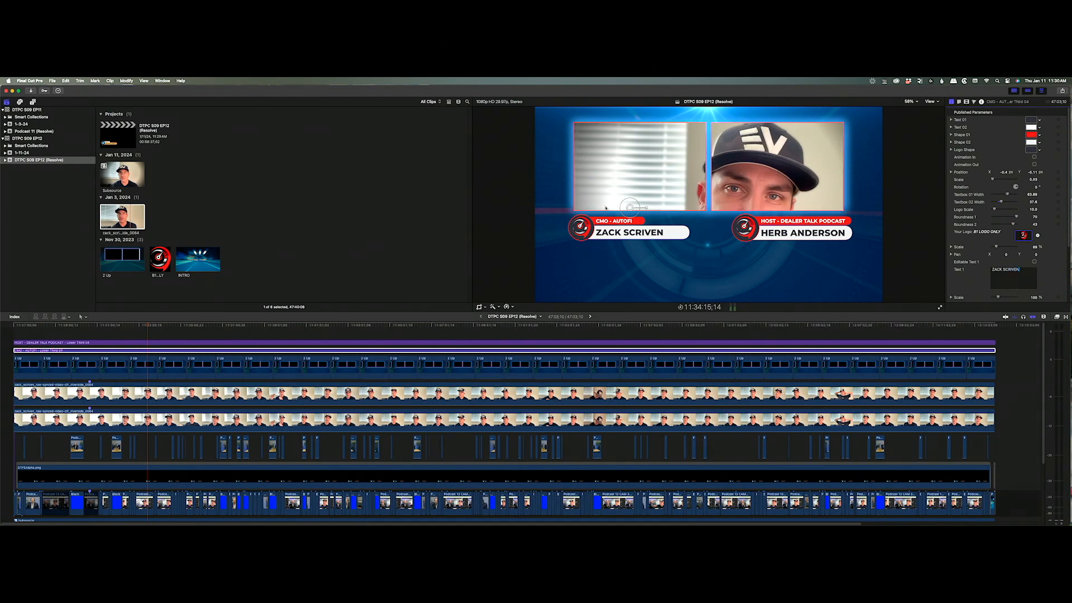
Change the second line to FOUNDER / CEO ELECTRIC MOBILE DETAILING and widen Textbox 02 to fit.
scroll(1004, 234, "down", 3)
left_click(1031, 266)
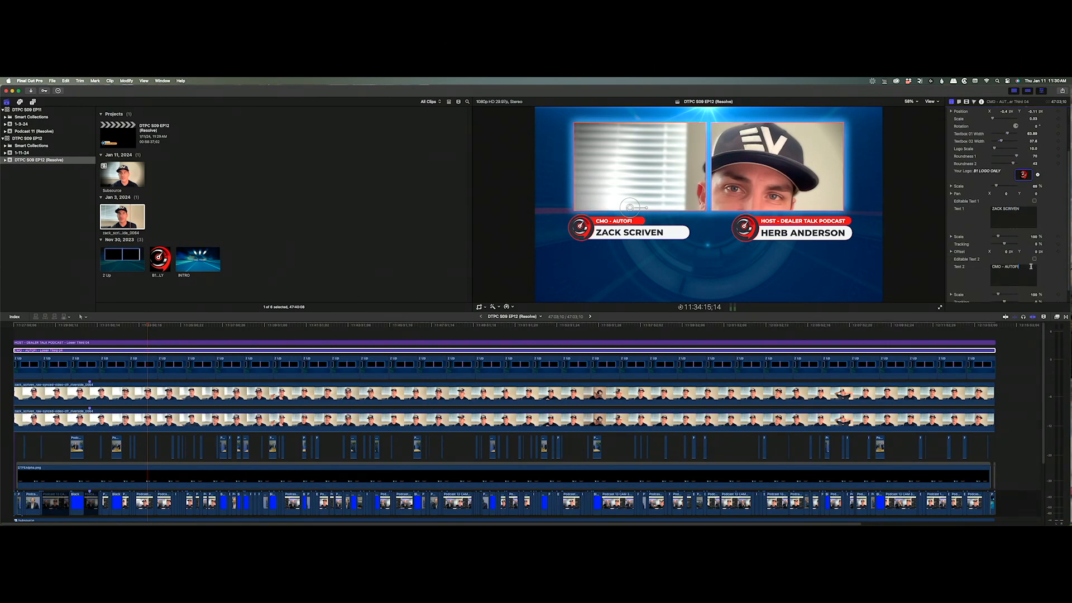
key("super+a")
type("FOUNDER")
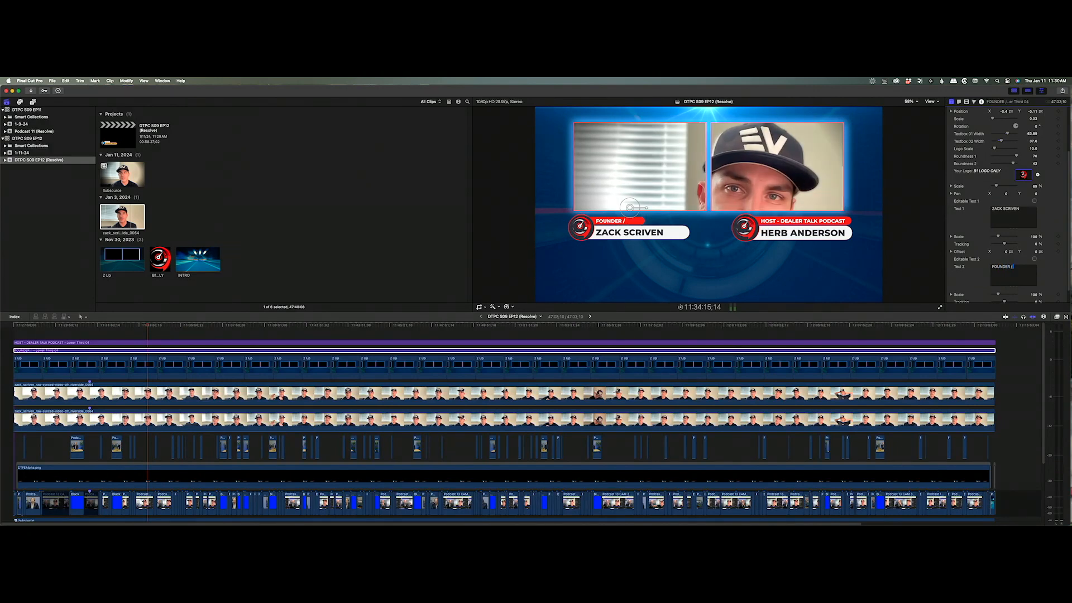
type(" / CEO ELECTRIC")
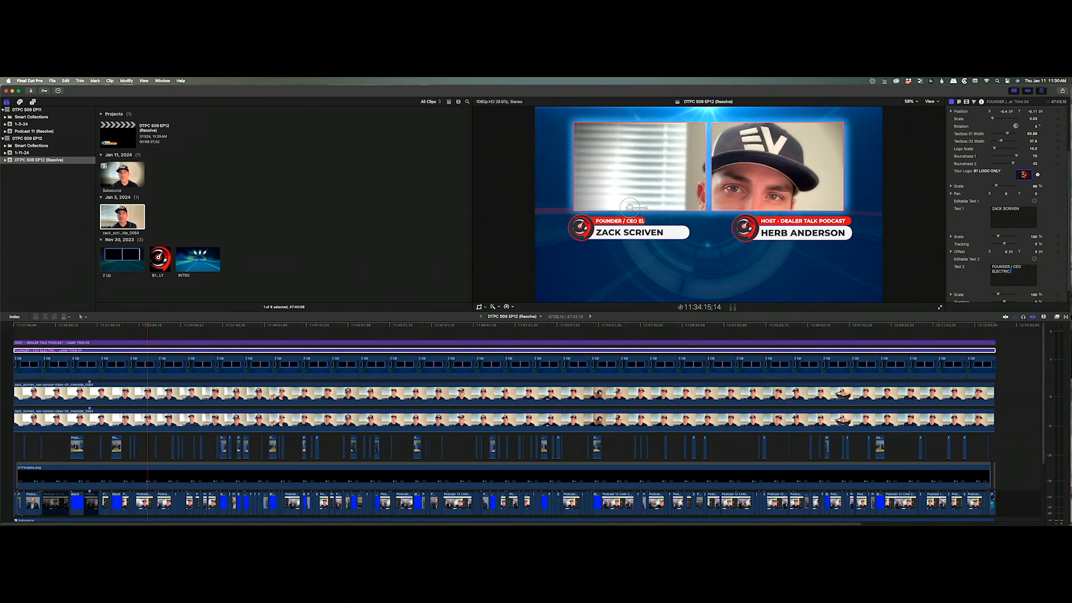
type(" M")
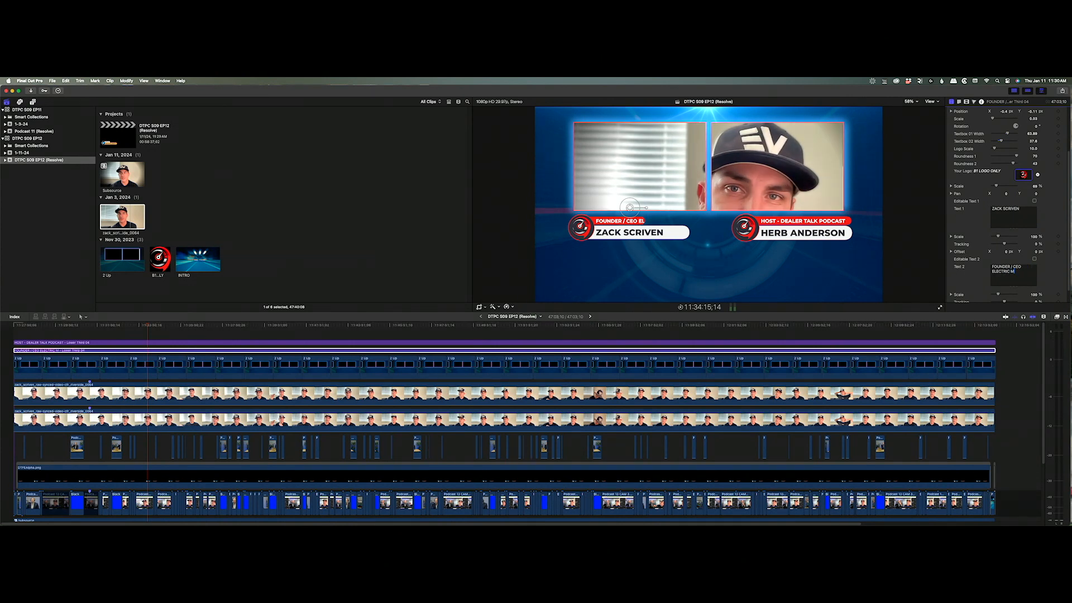
type("OBILE DETAILING")
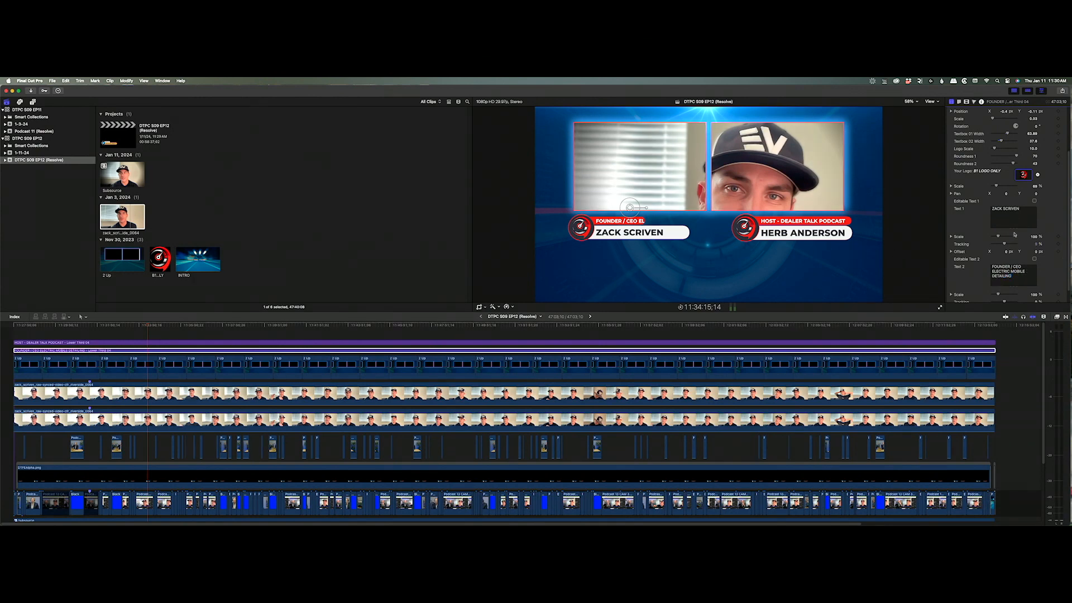
left_click_drag(1000, 141, 1013, 142)
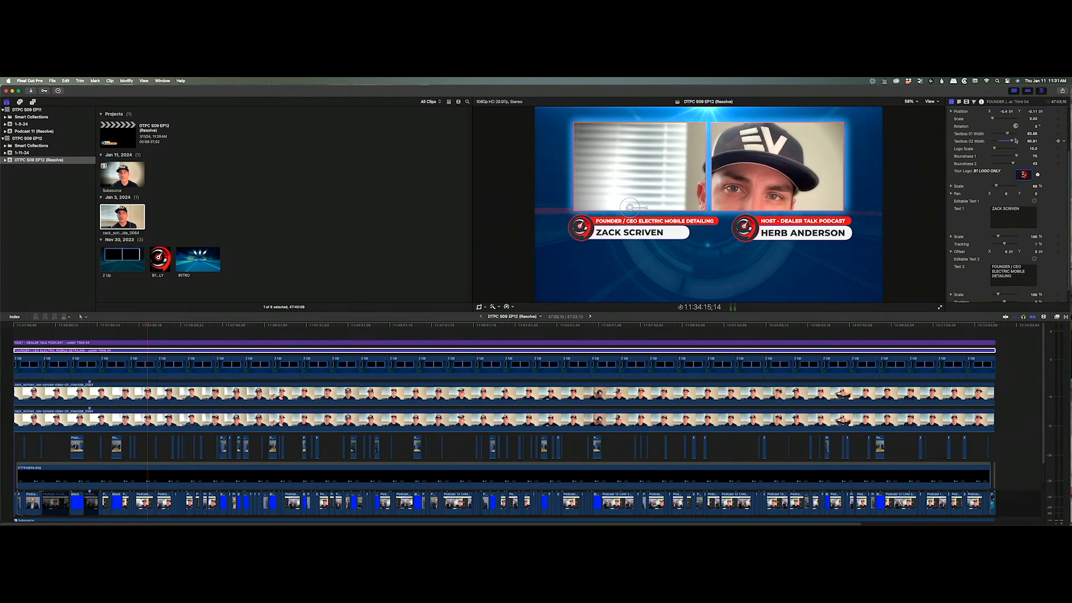
Make the title read FOUNDER - ELECTRIC MOBILE DETAILING and narrow Textbox 02 to about 73.
left_click_drag(1012, 267, 992, 267)
left_click(1025, 266, "shift")
left_click(1013, 268)
left_click_drag(1011, 267, 1021, 267)
key("BackSpace")
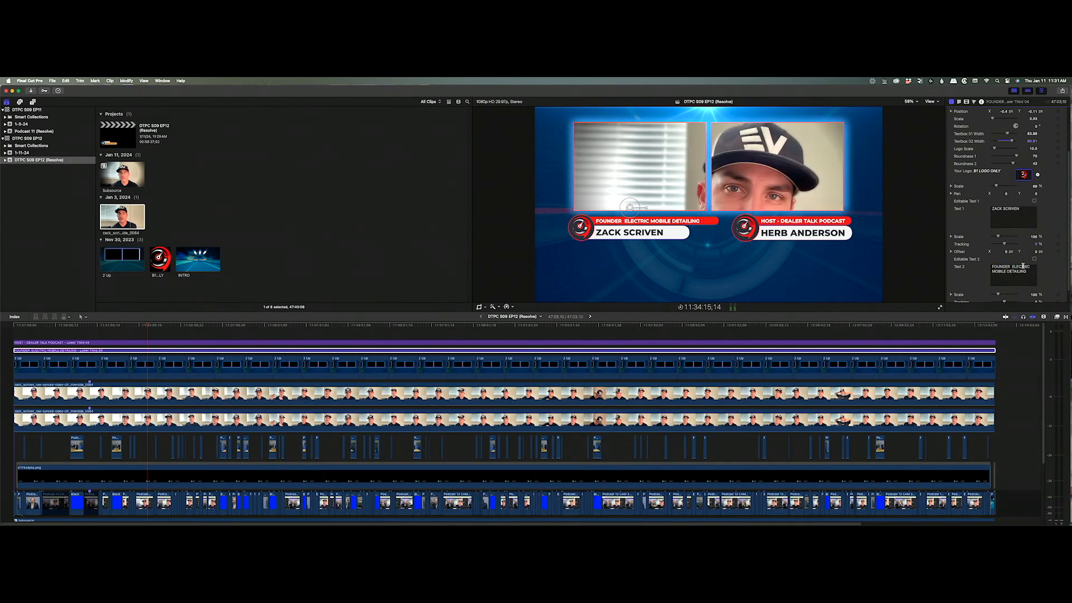
type("-")
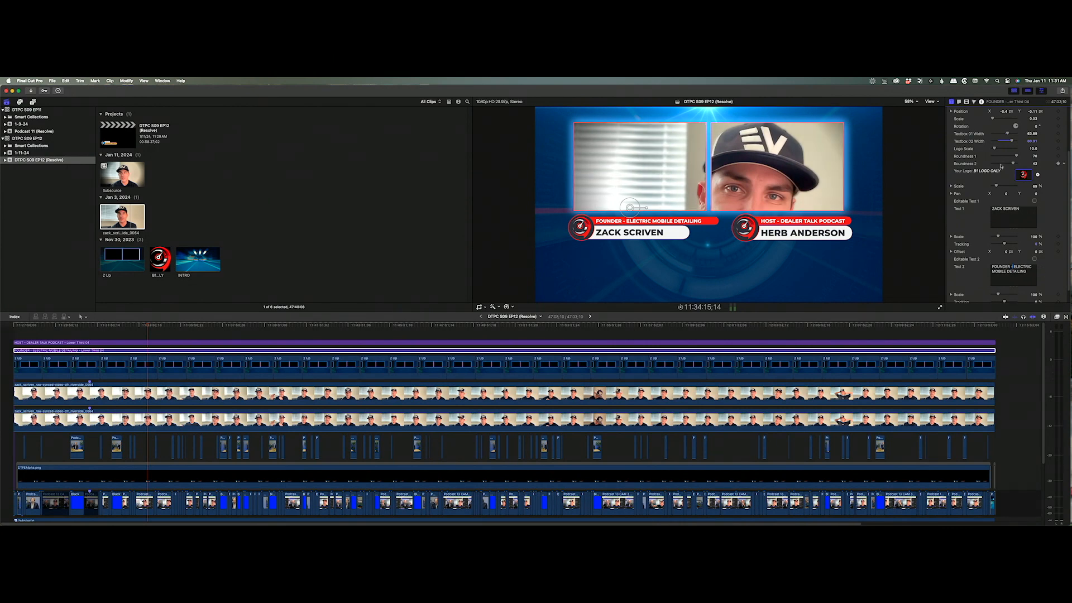
left_click_drag(1011, 141, 1009, 141)
left_click(590, 316)
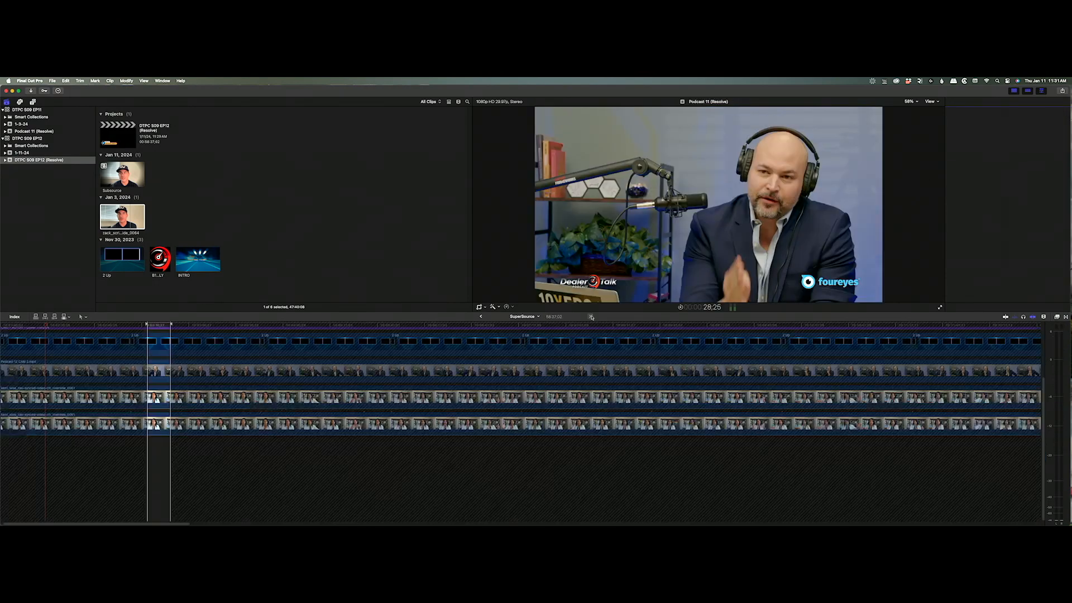
scroll(276, 378, "up", 3)
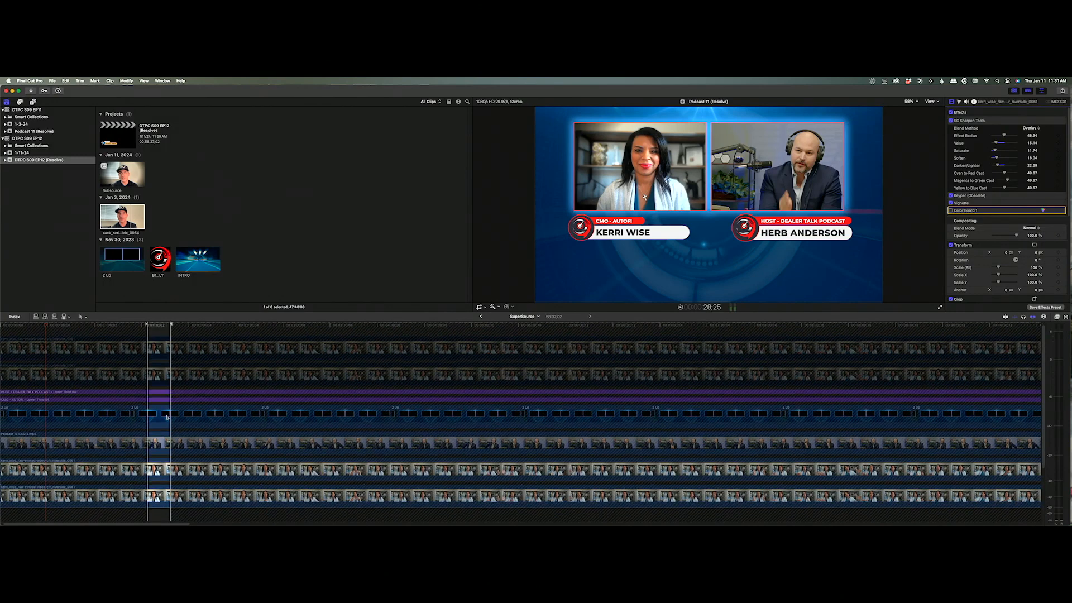
left_click(158, 472)
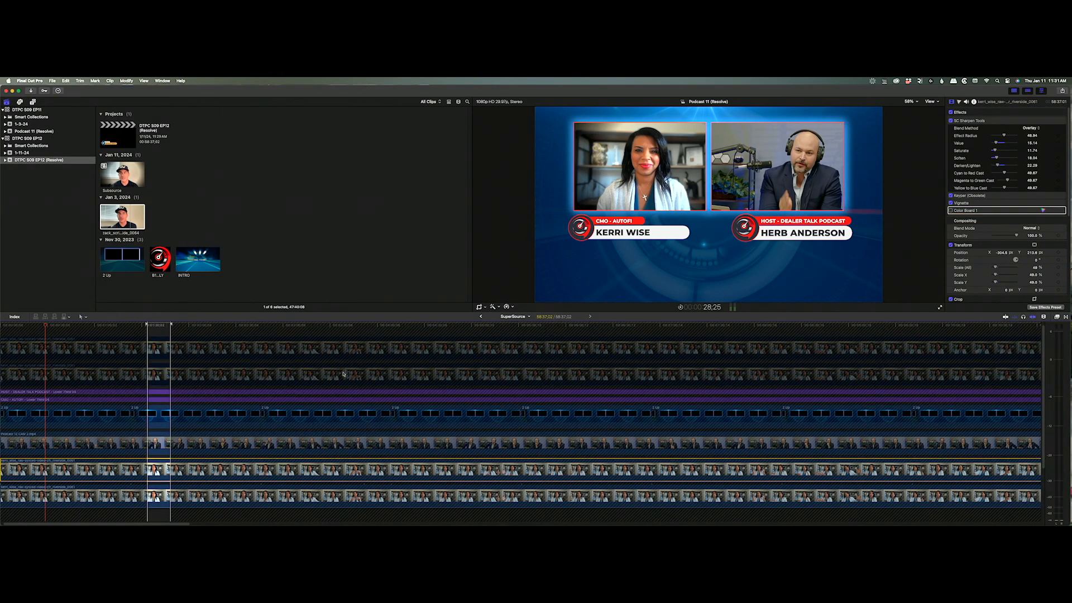
left_click(481, 317)
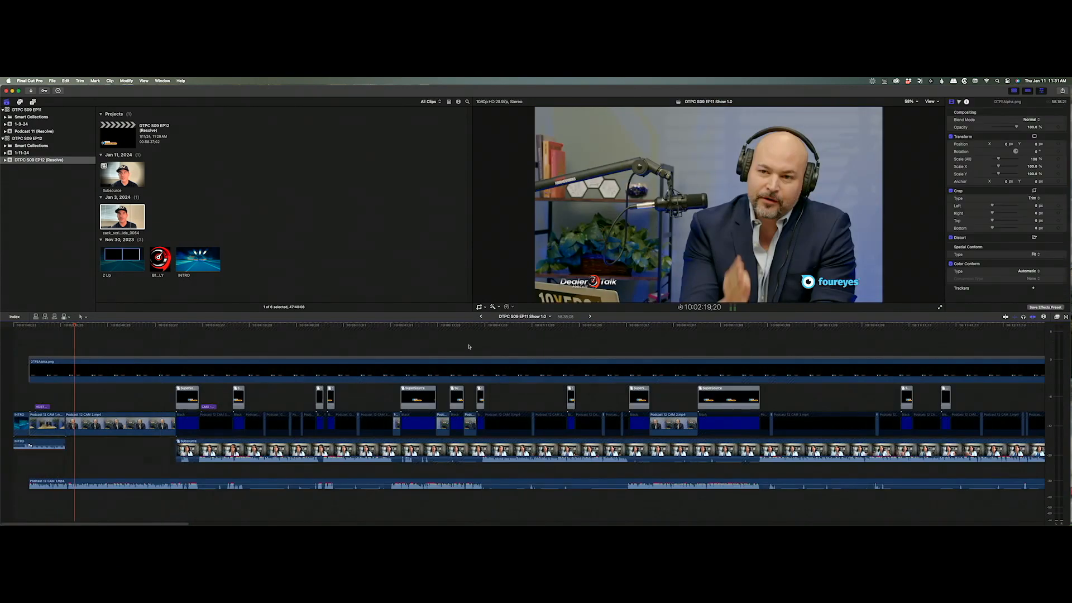
left_click(482, 316)
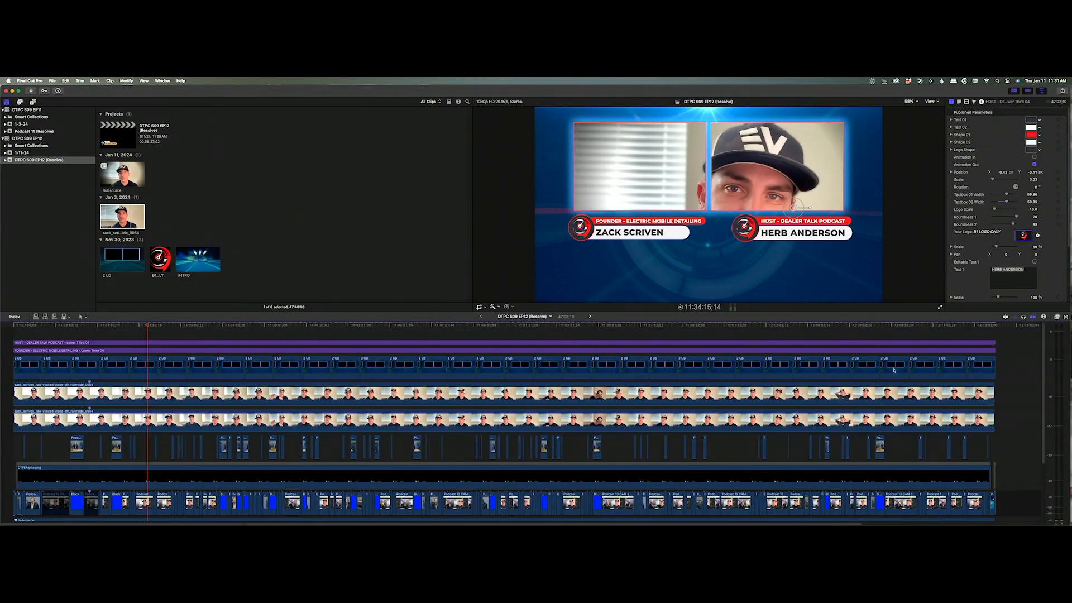
left_click_drag(1004, 400, 982, 427)
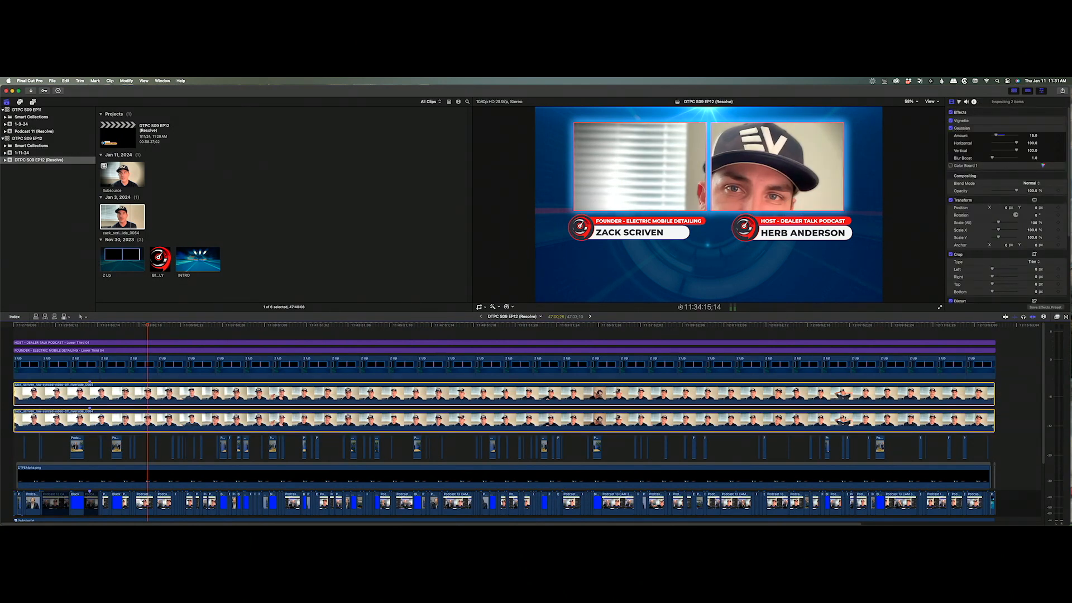
key("shift+super+v")
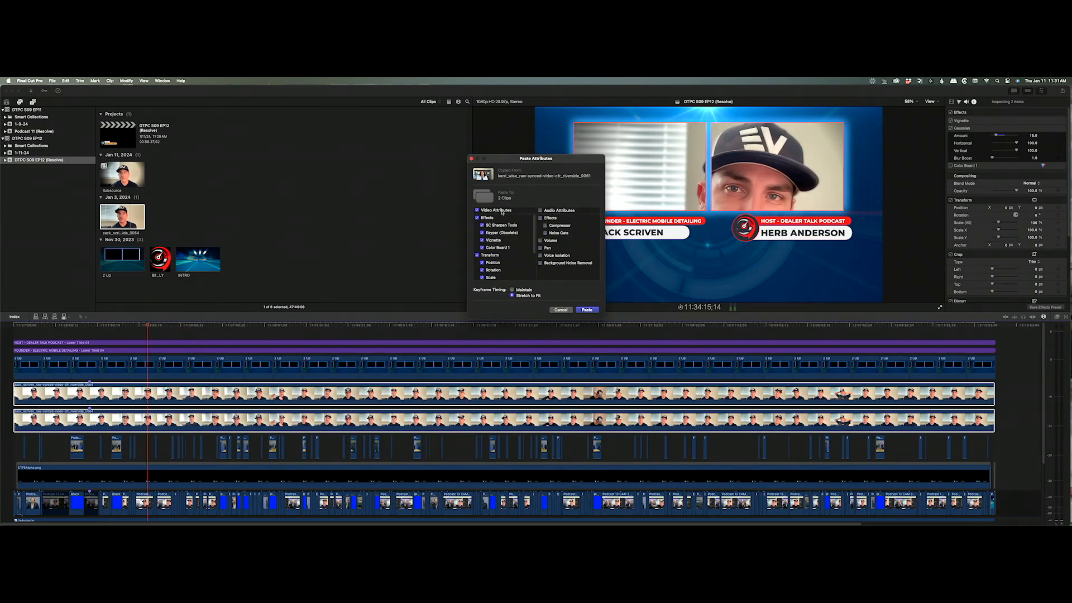
left_click(587, 310)
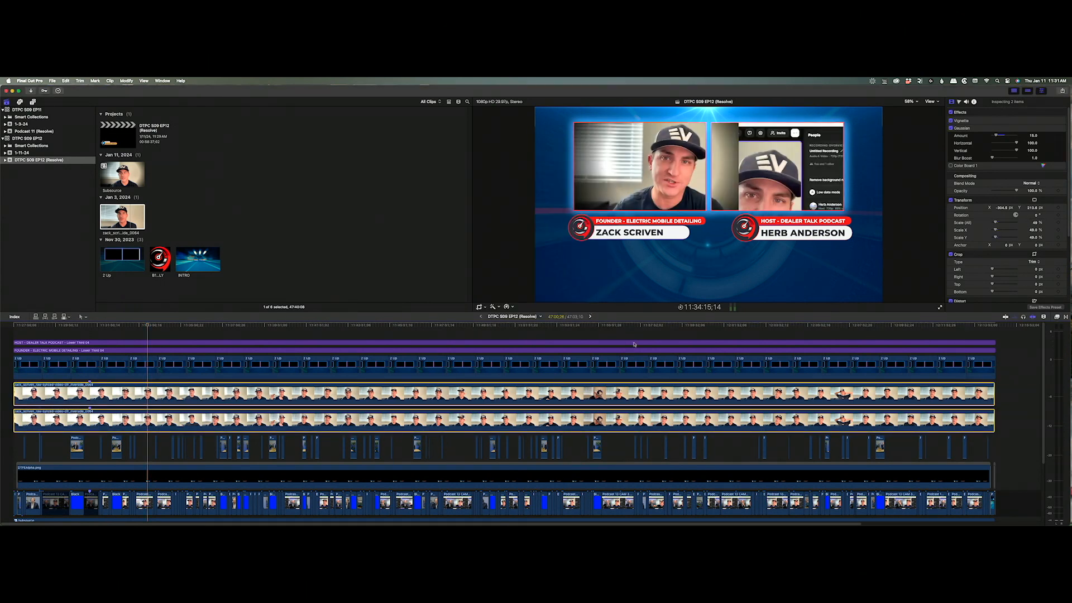
Revisit the EP11 SuperSource clip, then come back to the DTPC S09 EP12 project.
left_click(589, 317)
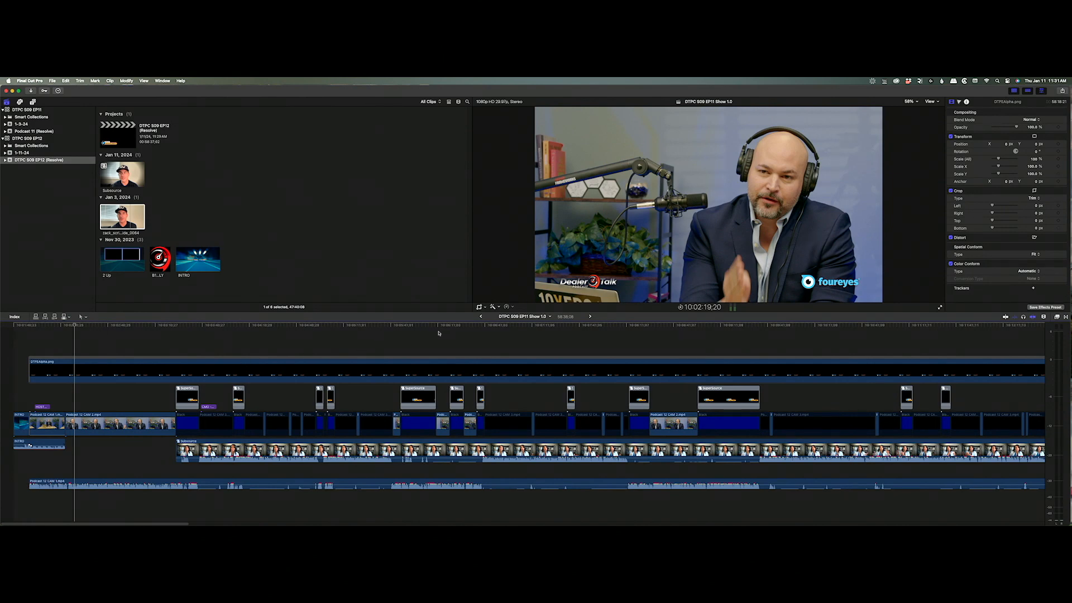
left_click(588, 317)
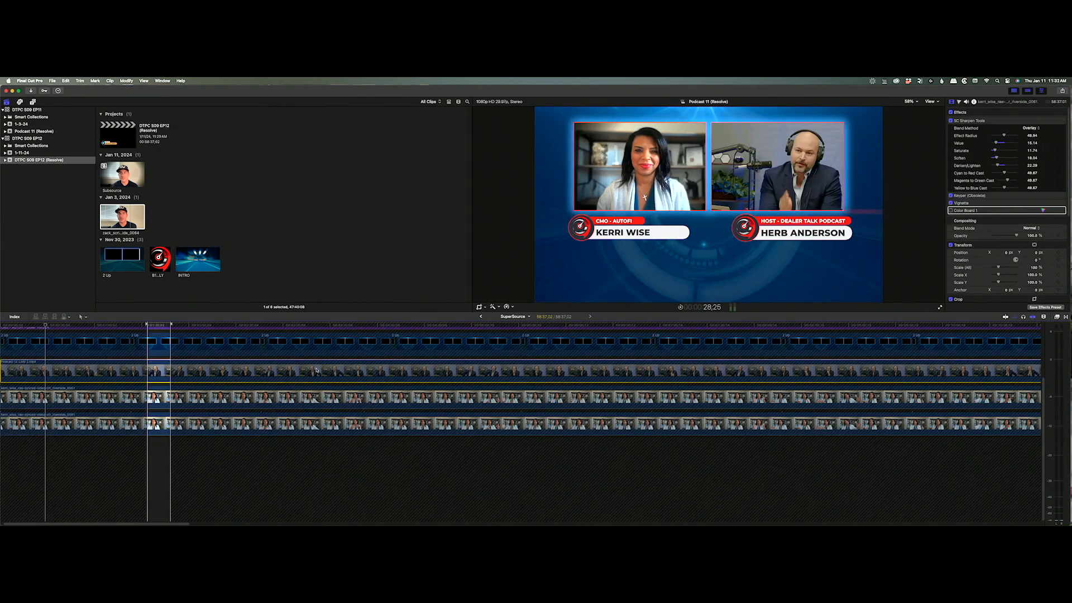
left_click(480, 316)
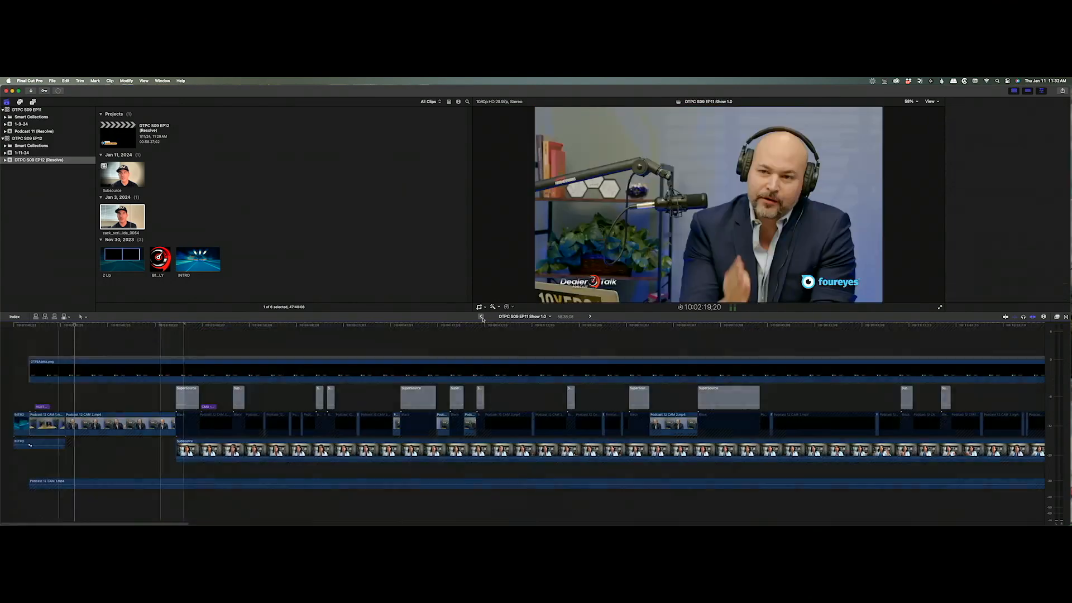
left_click(480, 316)
scroll(442, 346, "up", 3)
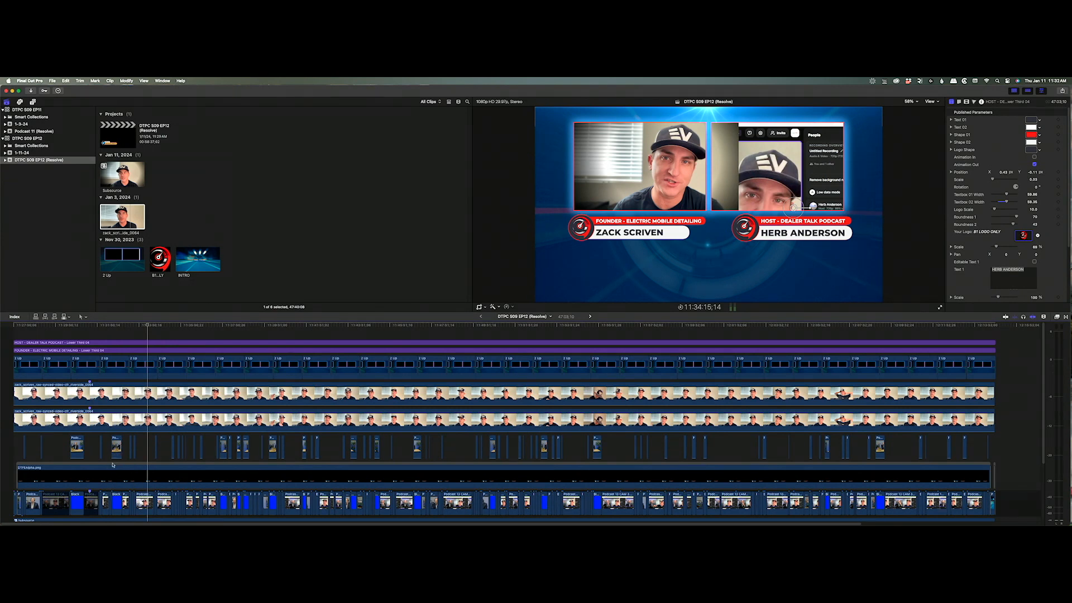
Zoom into the lower tracks and disable the upper Zack clips above the playhead.
key("z")
left_click_drag(37, 440, 151, 517)
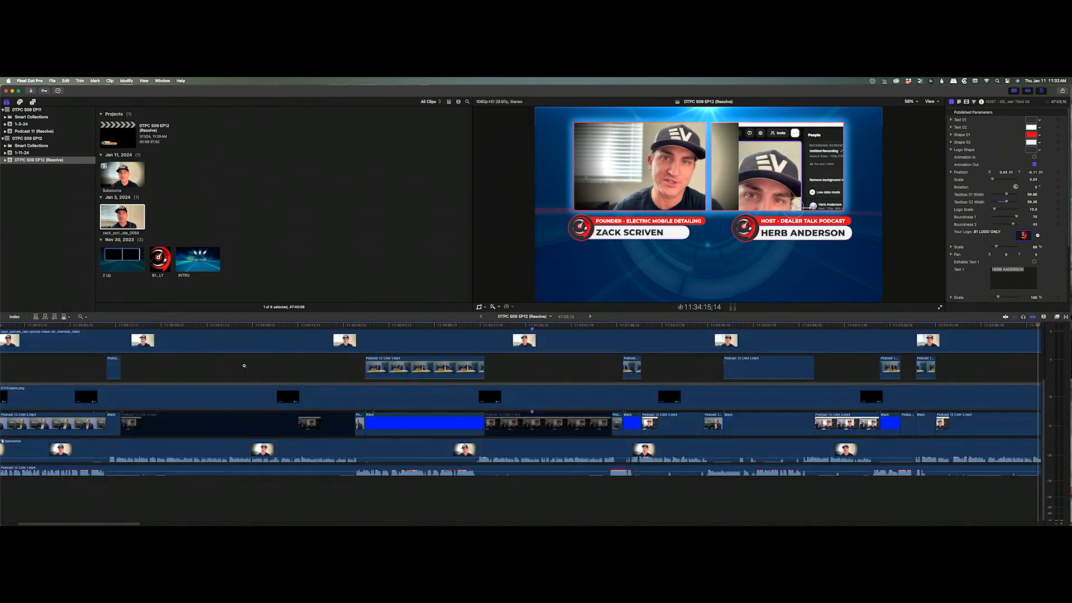
key("a")
left_click(85, 327)
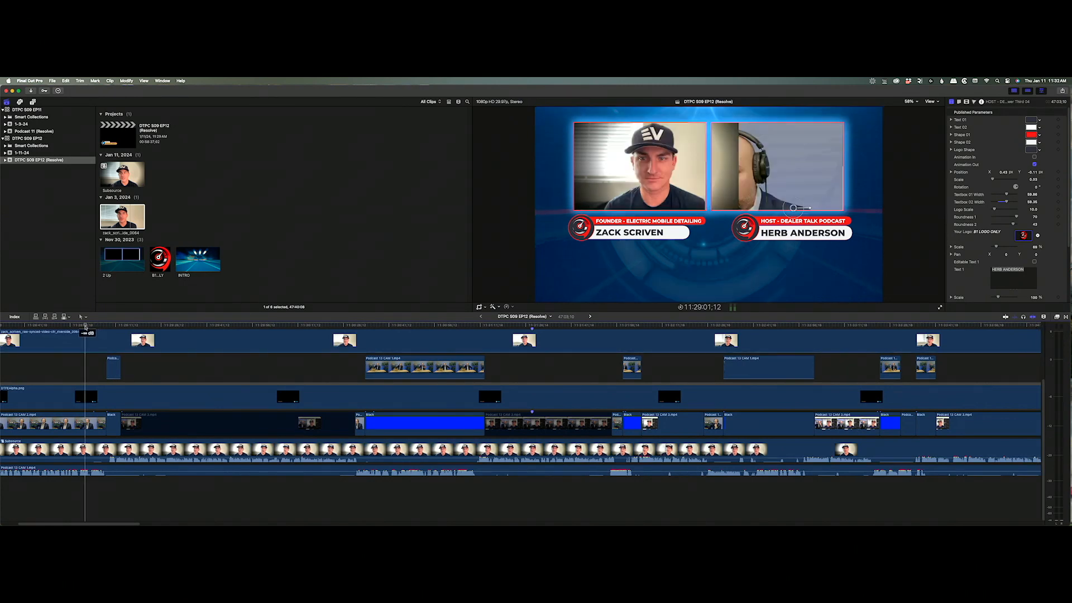
left_click(79, 333)
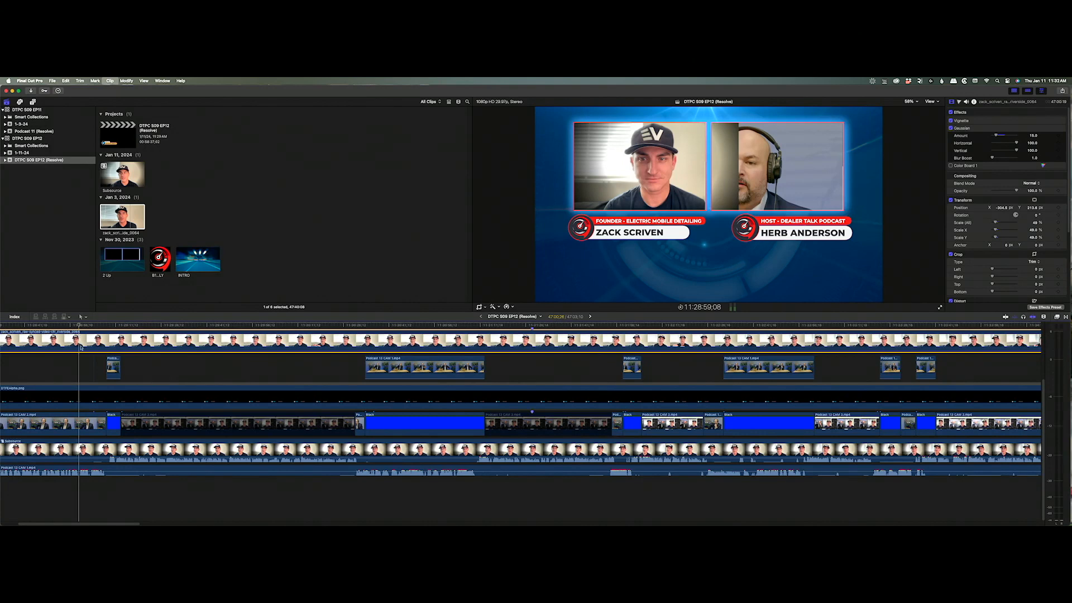
scroll(82, 360, "up", 3)
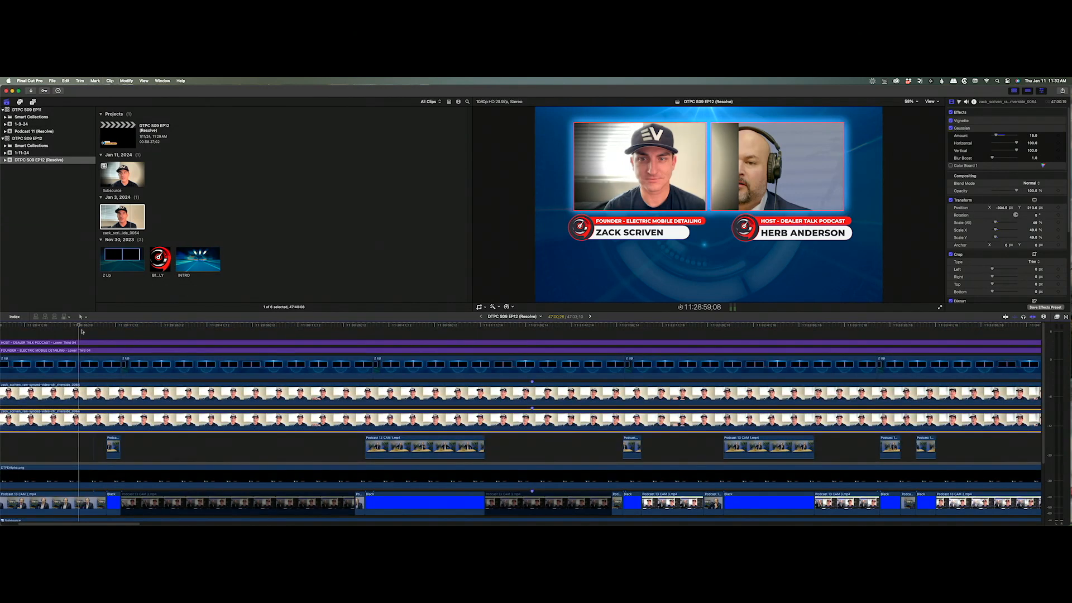
left_click_drag(81, 331, 80, 417)
key("v")
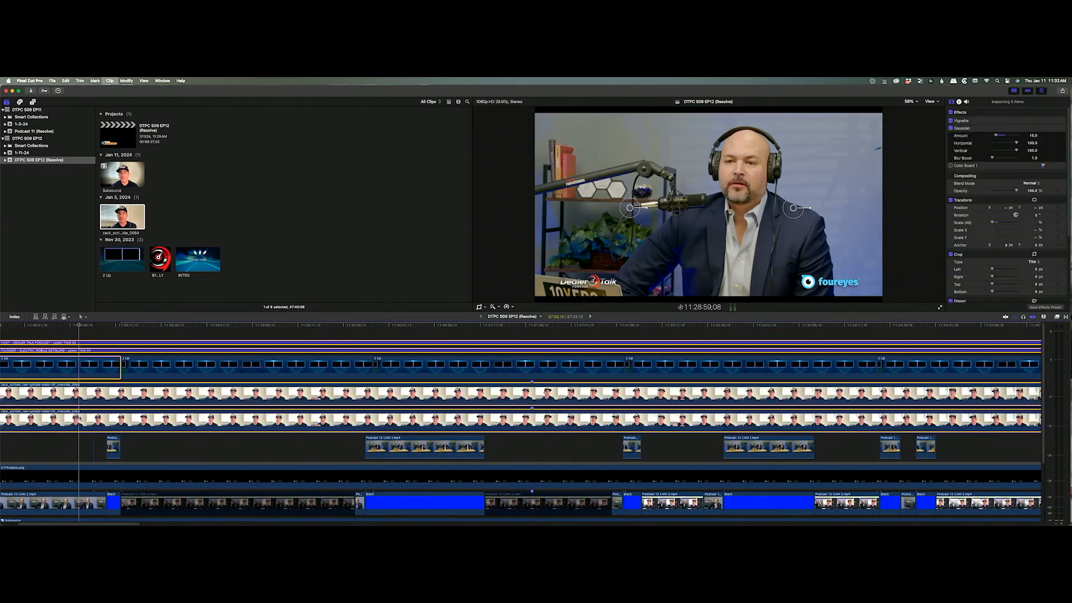
Move the Podcast 13 CAM 2 clip up onto its own new lane.
left_click(80, 500)
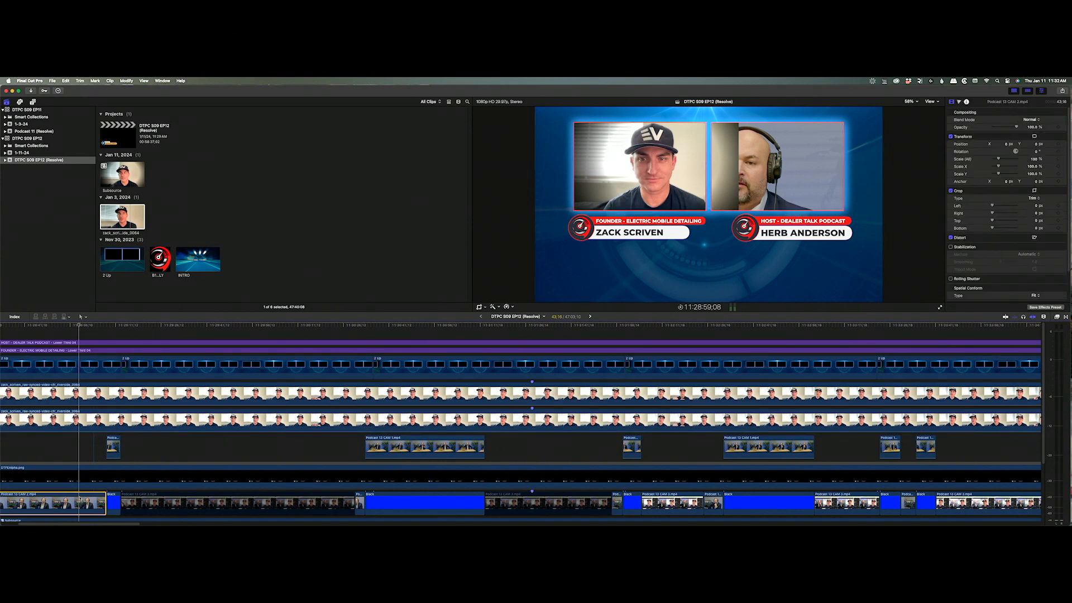
left_click_drag(79, 500, 83, 396)
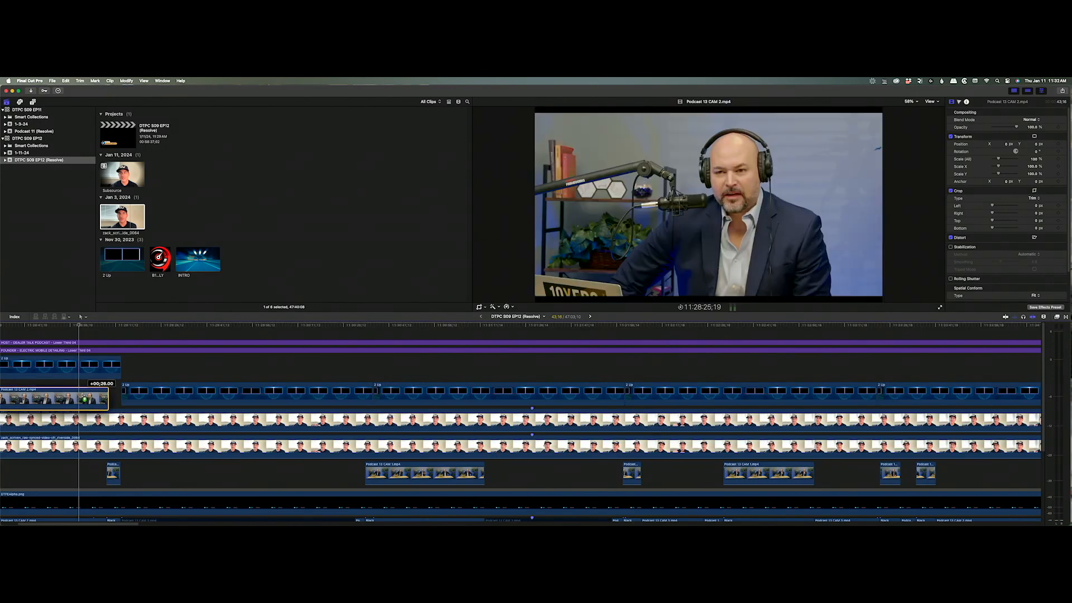
scroll(98, 392, "down", 1)
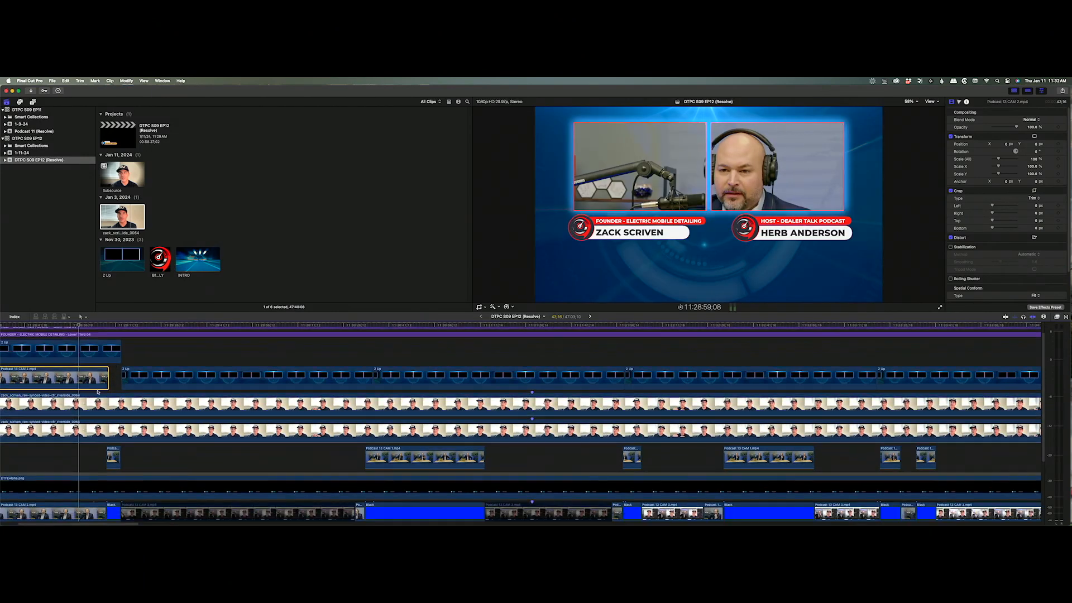
left_click_drag(99, 384, 940, 378)
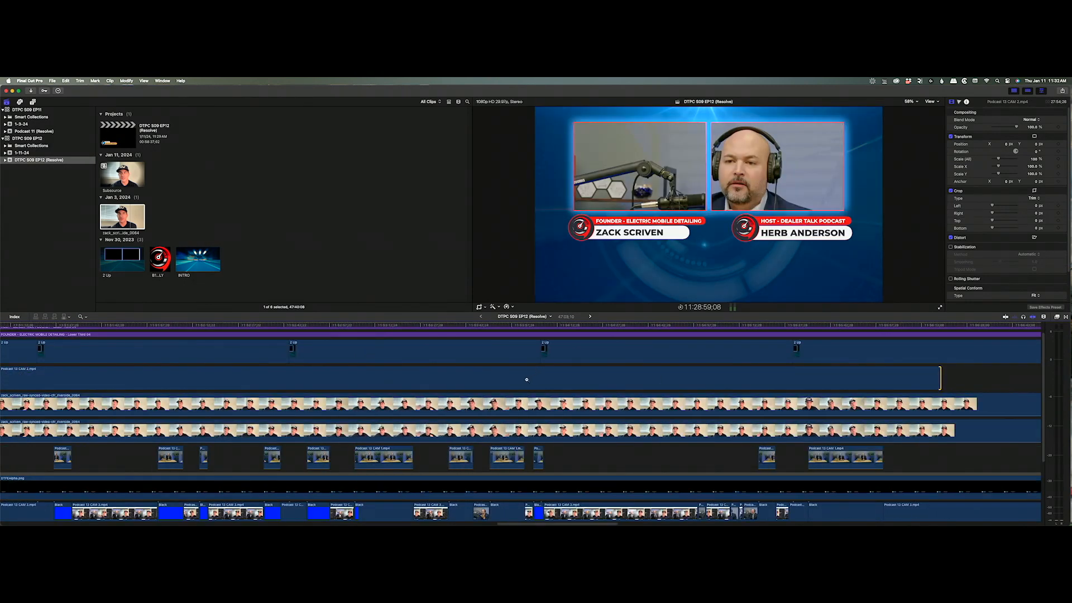
left_click(523, 381, "alt")
left_click(521, 382, "alt")
left_click(521, 383, "alt")
Extend Podcast 13 CAM 2's end and start so it spans the whole project.
key("a")
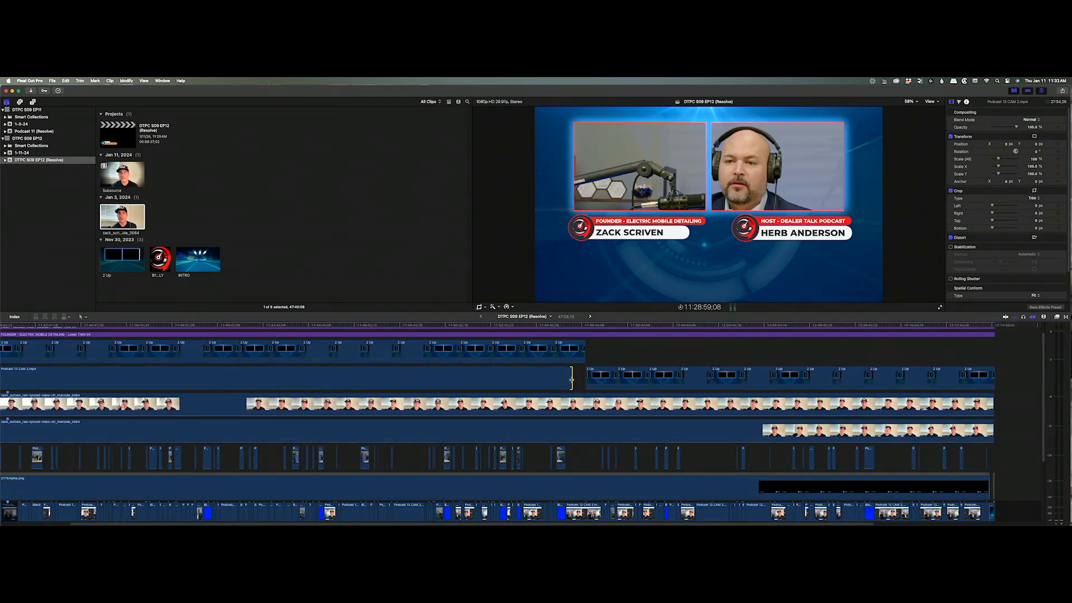
key("Return")
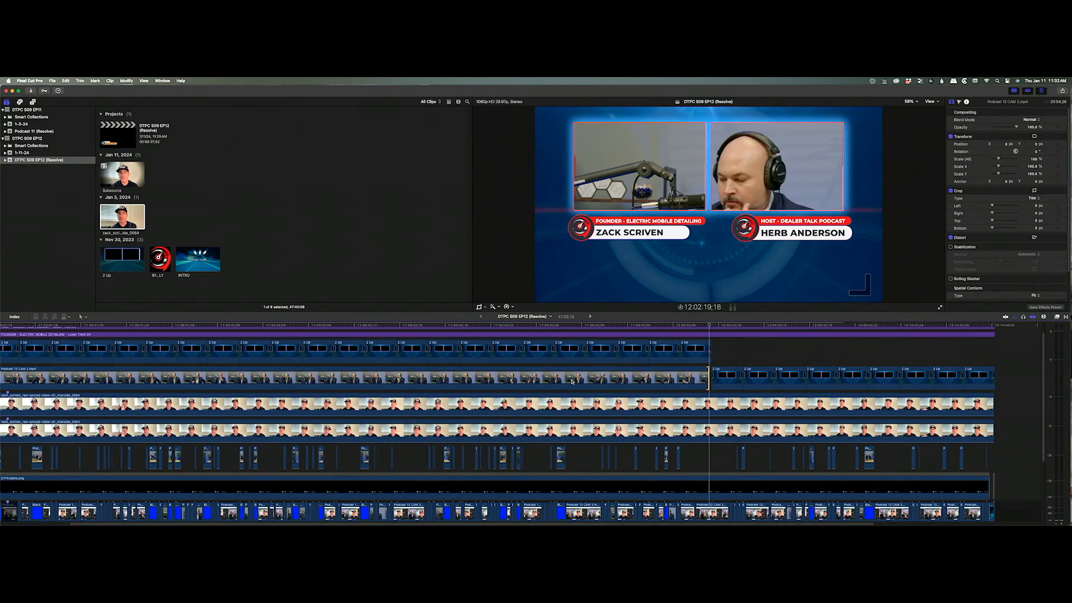
left_click_drag(708, 378, 994, 379)
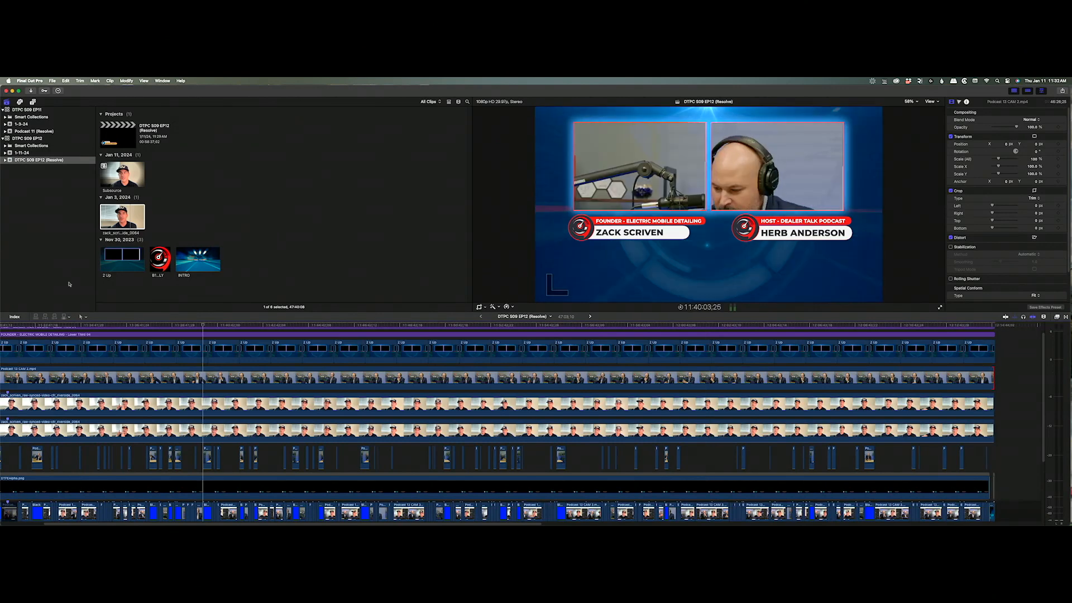
key("Home")
left_click_drag(26, 377, 15, 378)
left_click(59, 325)
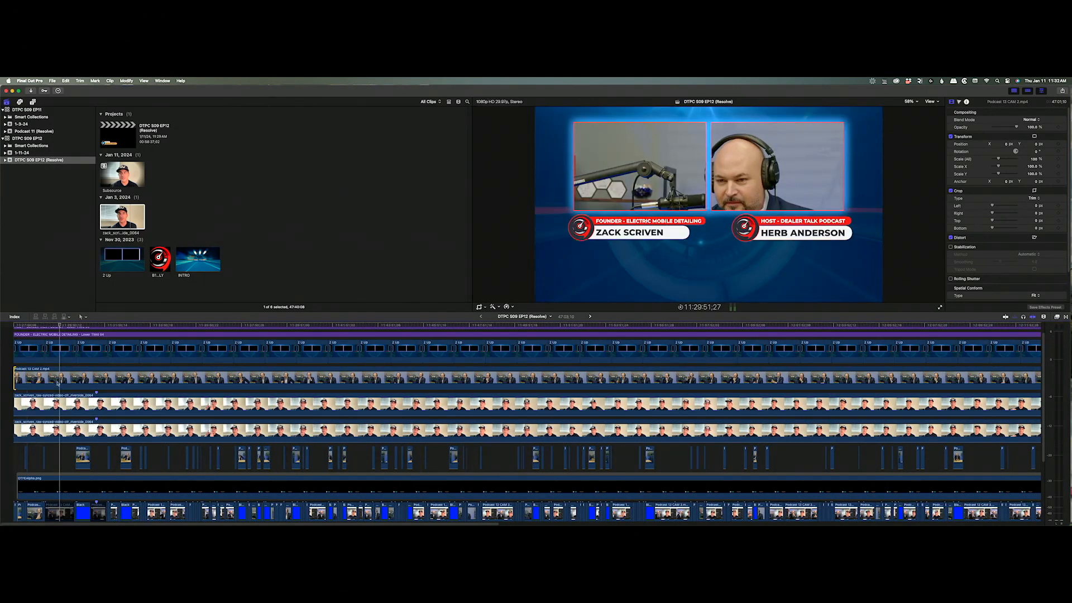
left_click(58, 380)
Paste position, scale and crop onto CAM 2, then lower both Zack clips' Position X.
key("super+shift+v")
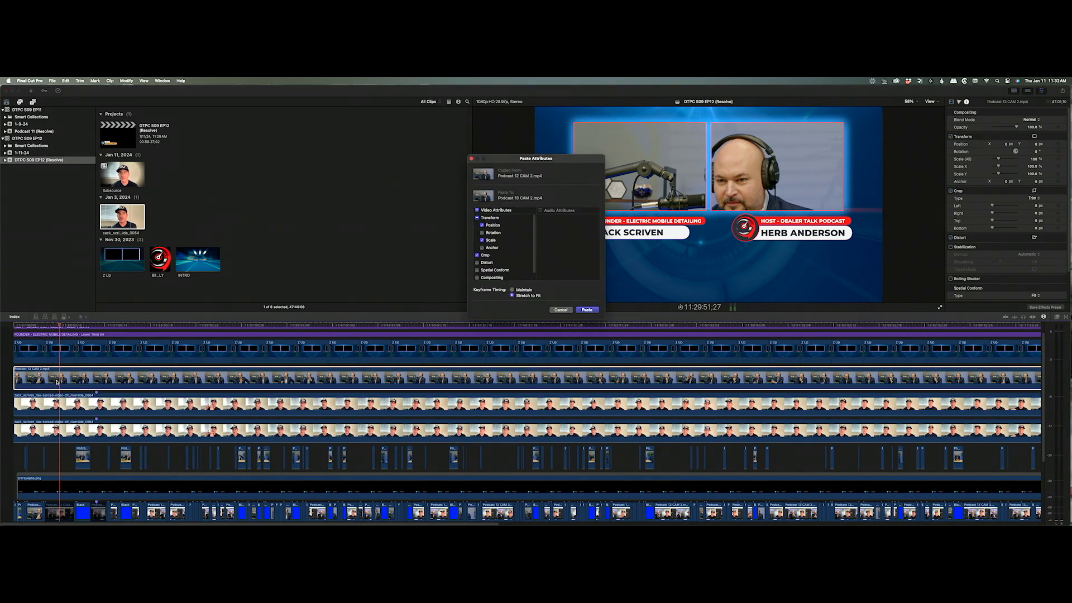
key("Return")
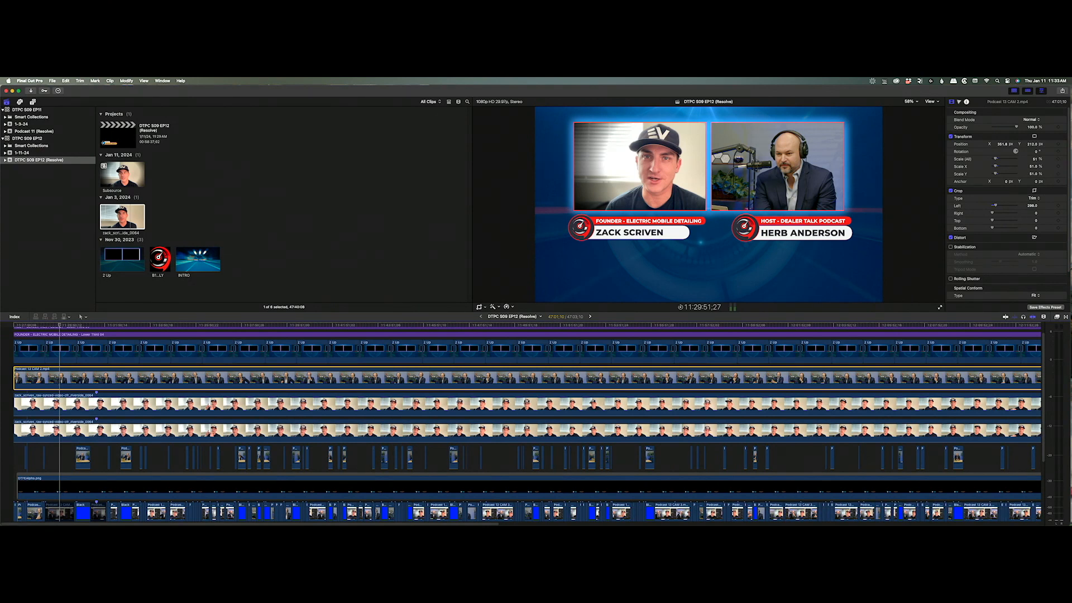
left_click(124, 409)
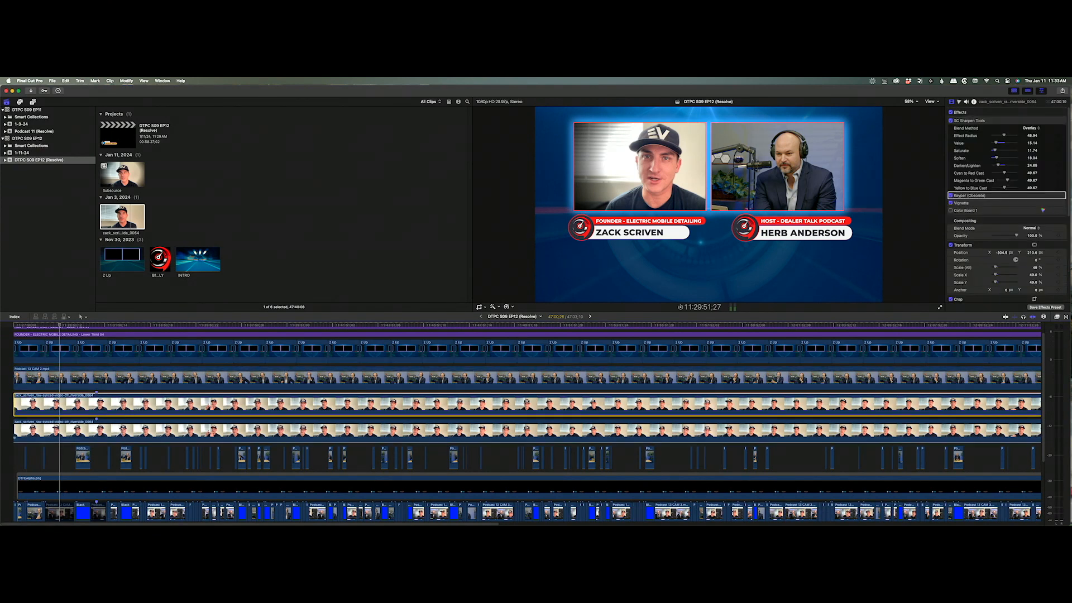
left_click(167, 429, "super")
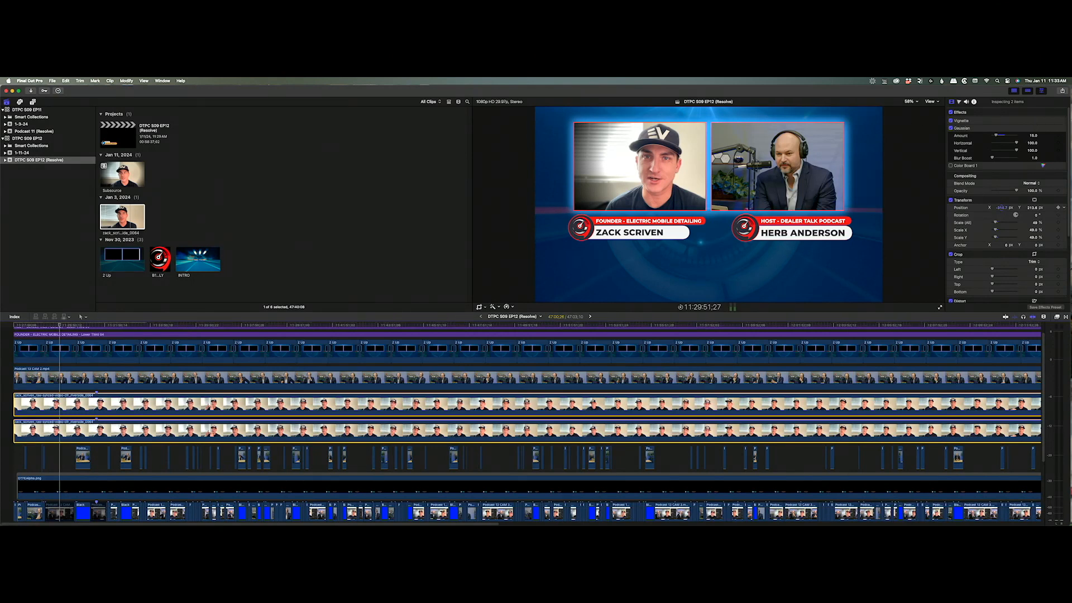
left_click_drag(1003, 209, 1003, 224)
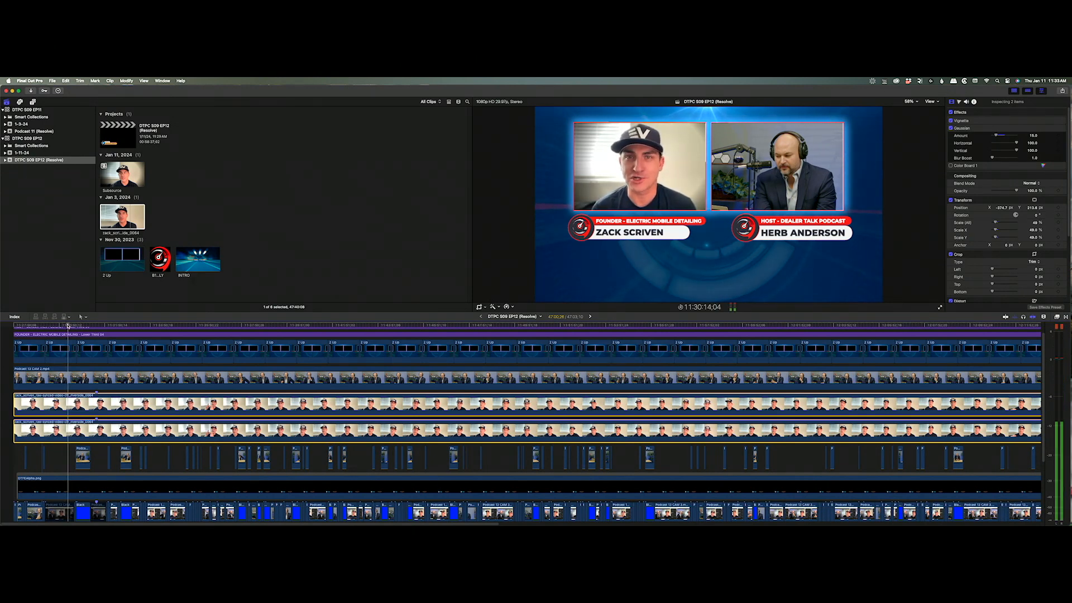
scroll(186, 368, "up", 2)
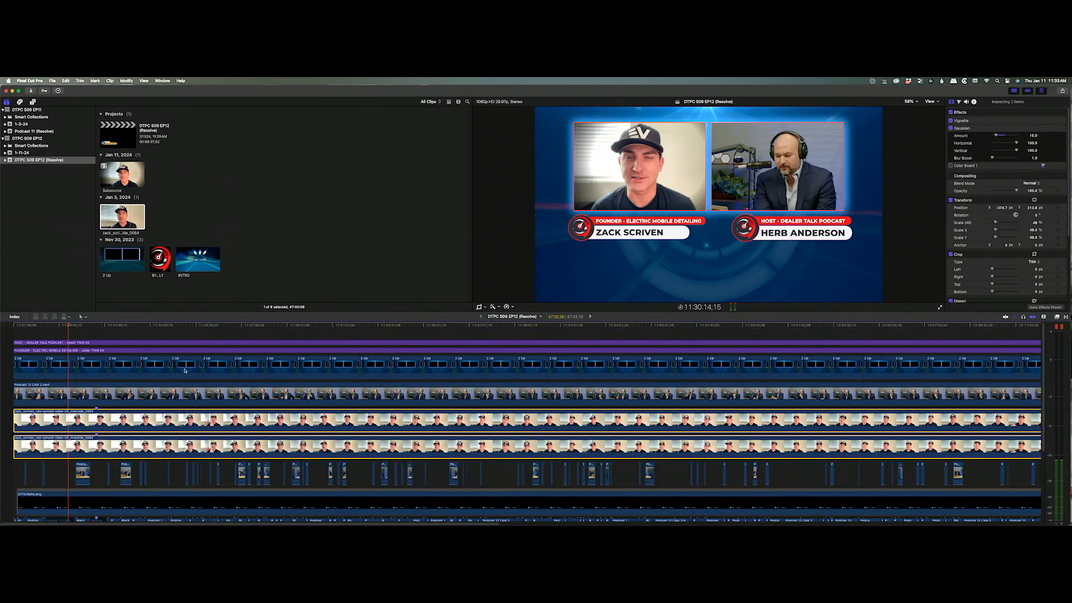
scroll(362, 359, "down", 1)
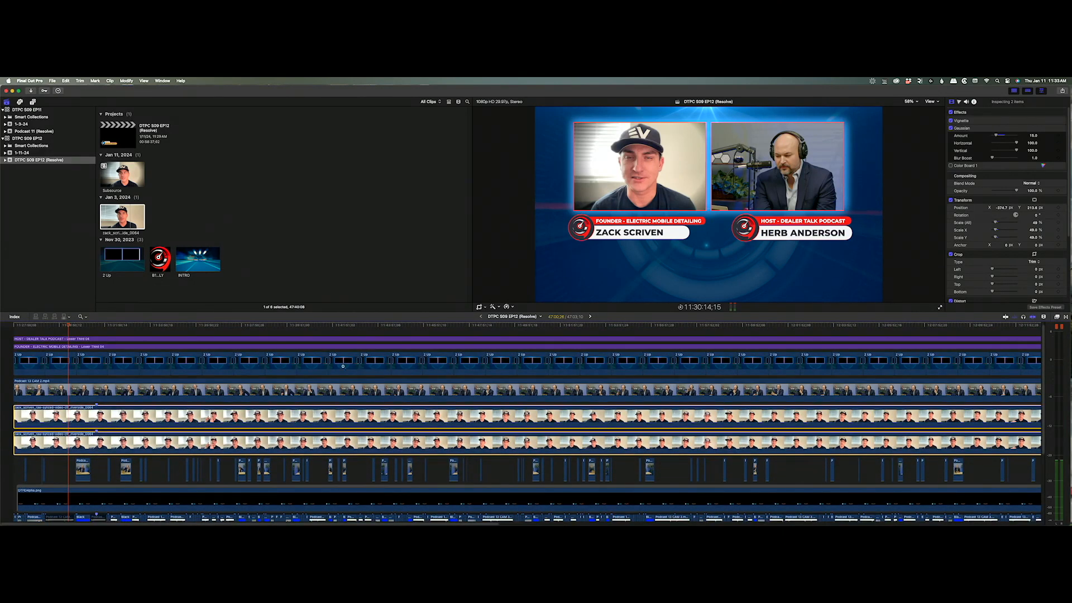
Select all the stacked upper clips and combine them into a compound clip named SuperSource.
key("super+minus")
left_click_drag(44, 335, 576, 415)
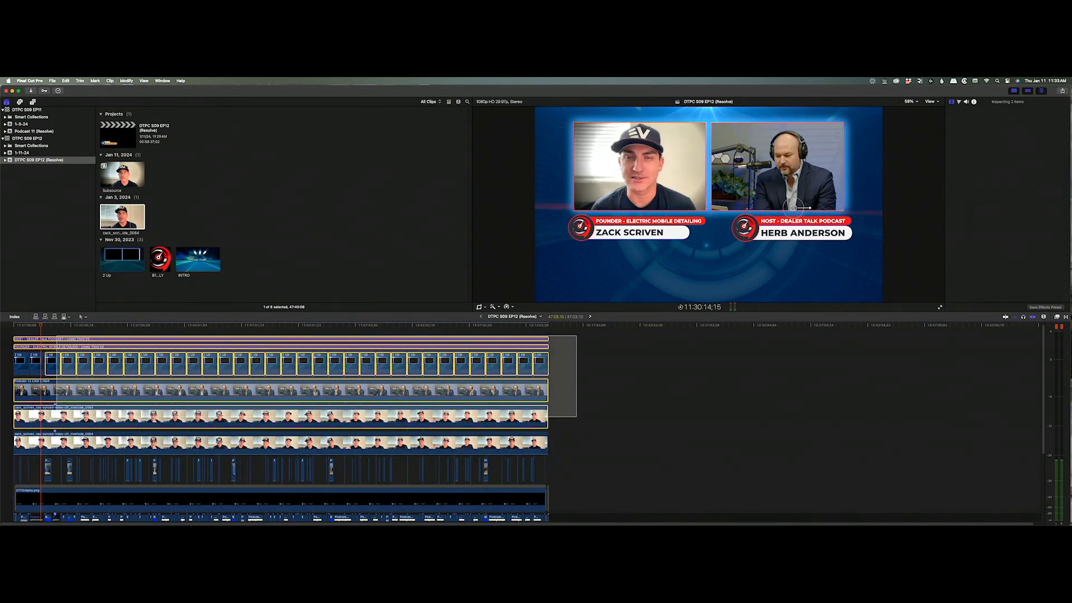
left_click_drag(44, 416, 3, 440)
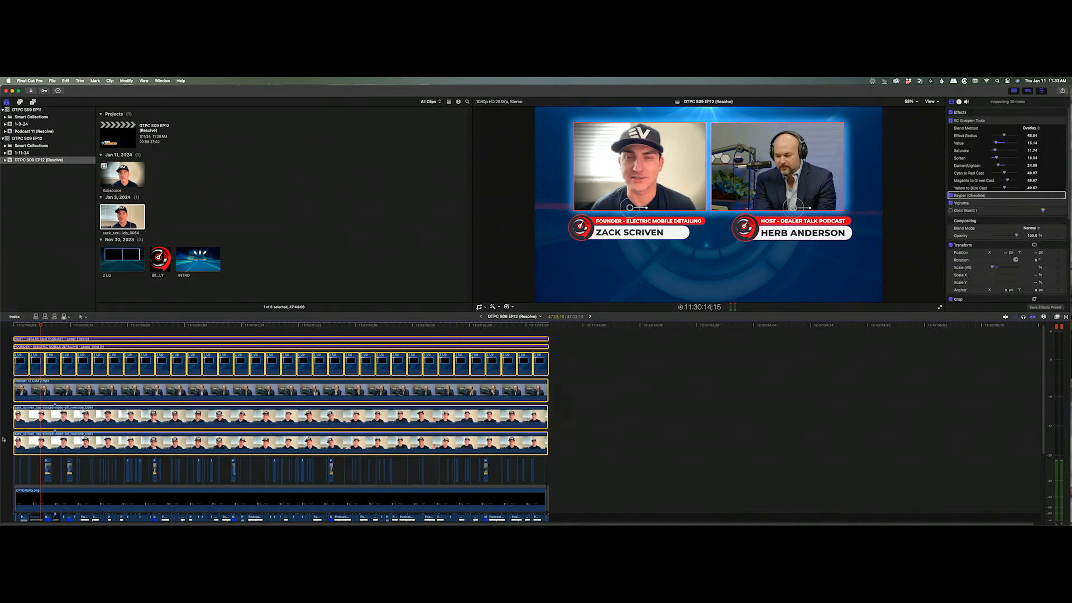
key("alt+g")
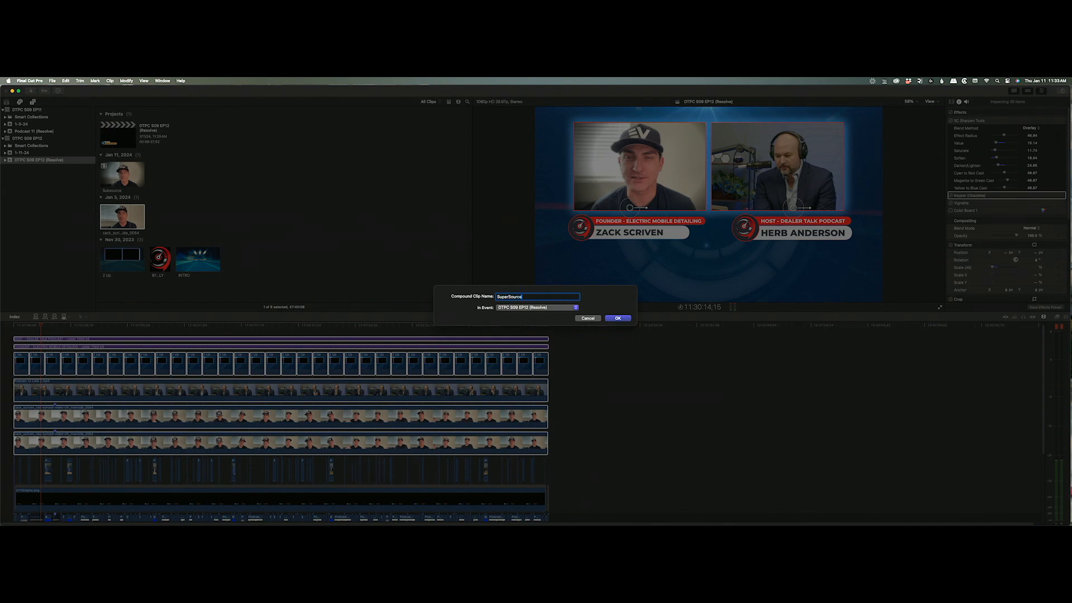
type("SuperSource")
key("Return")
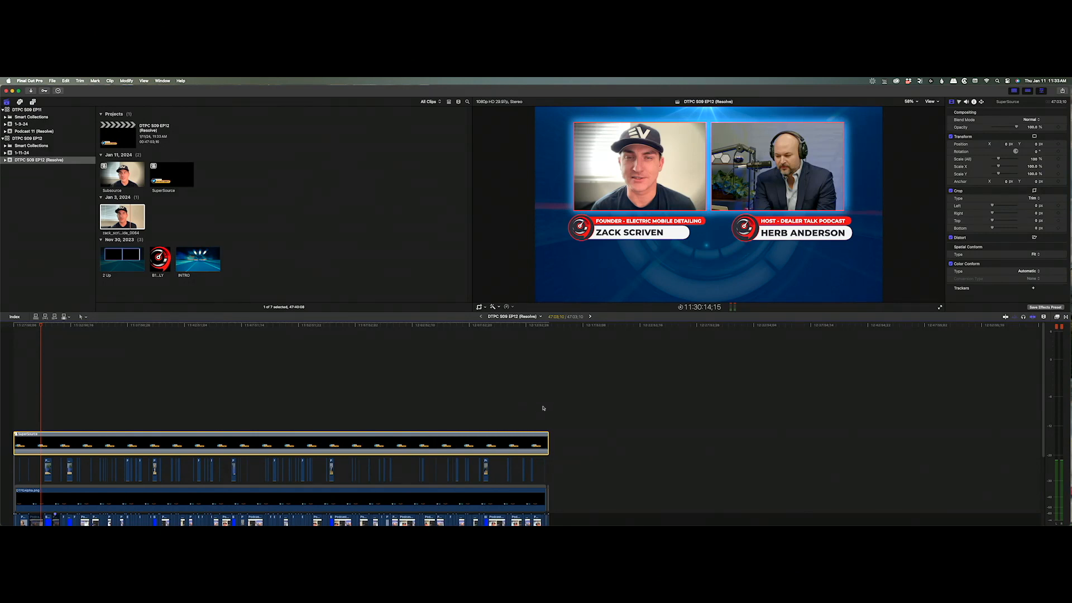
Zoom into the timeline's end and park the playhead on the last camera cut.
left_click_drag(477, 414, 640, 522)
key("a")
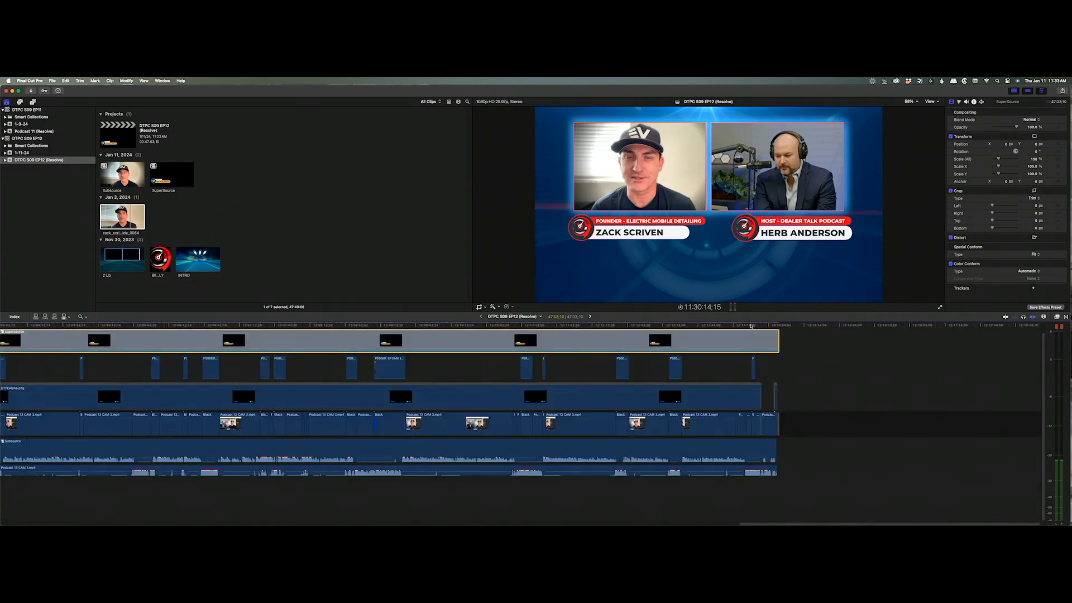
left_click(762, 325)
left_click_drag(762, 325, 756, 327)
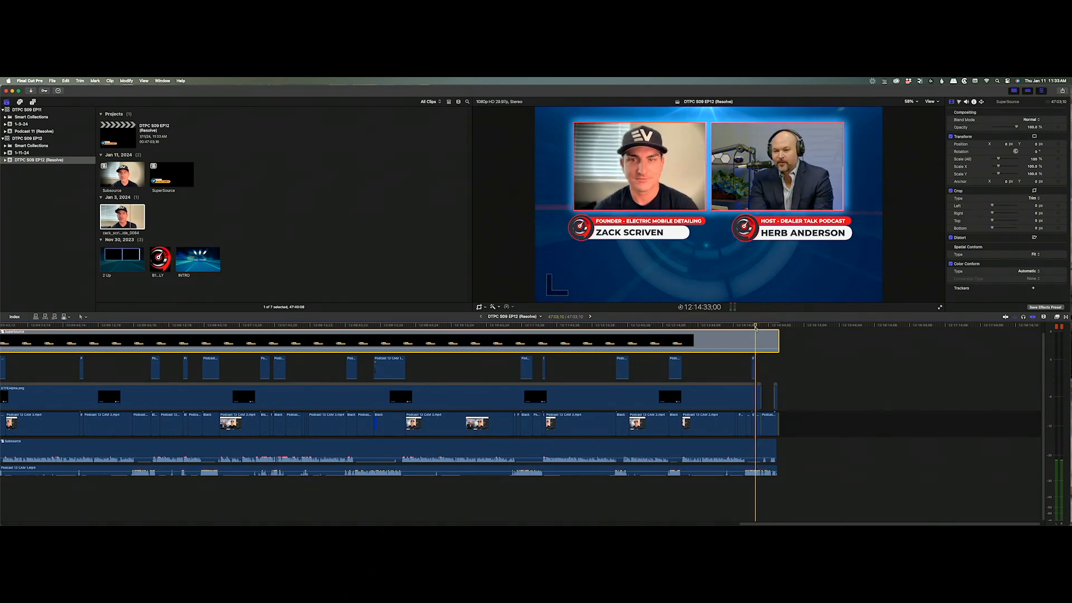
Blade the SuperSource clip at six camera cuts, working back from near the episode's end.
key("super+b")
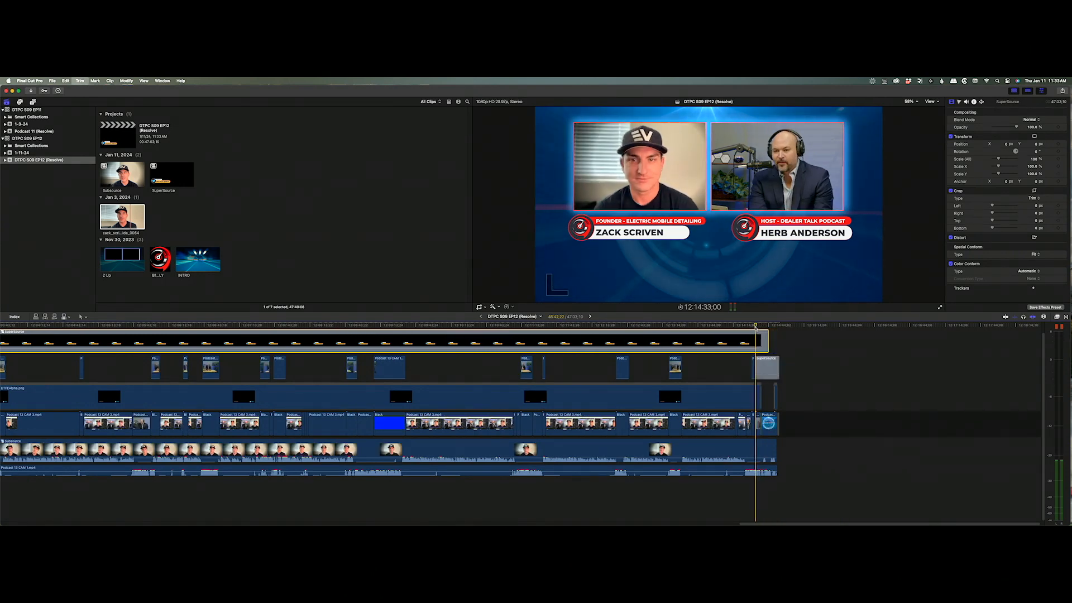
left_click_drag(756, 327, 545, 326)
key("super+b")
key("super+b")
key("super+b")
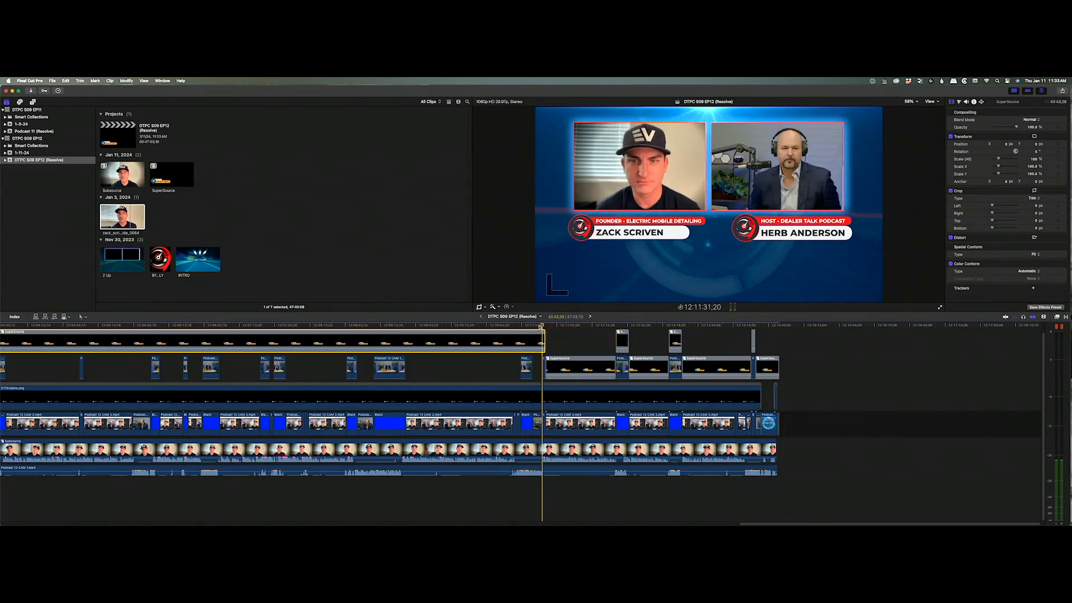
left_click_drag(543, 327, 374, 327)
key("super+b")
key("super+b")
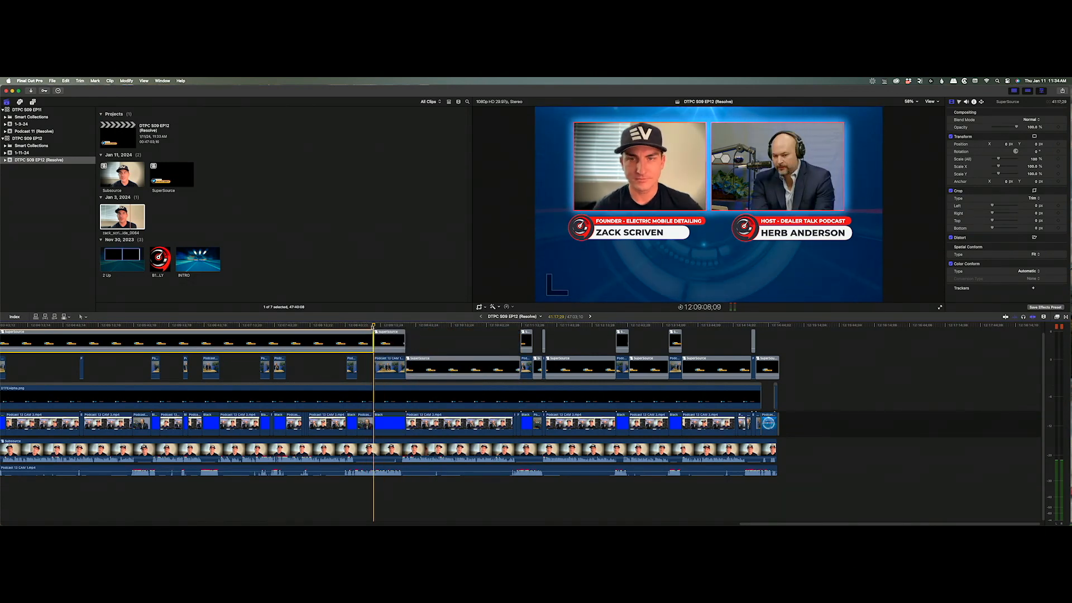
left_click_drag(373, 326, 188, 327)
key("super+b")
key("super+b")
key("super+b")
key("super+b")
key("super+b")
key("super+b")
key("super+b")
key("super+b")
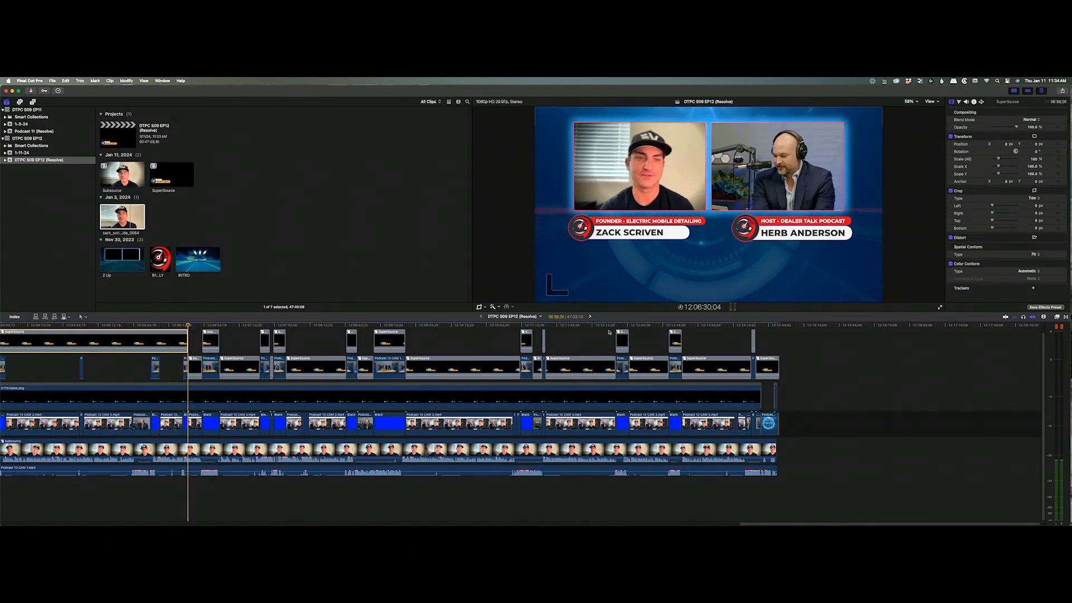
left_click_drag(187, 326, 80, 326)
key("super+b")
key("super+b")
key("super+b")
key("super+b")
key("super+b")
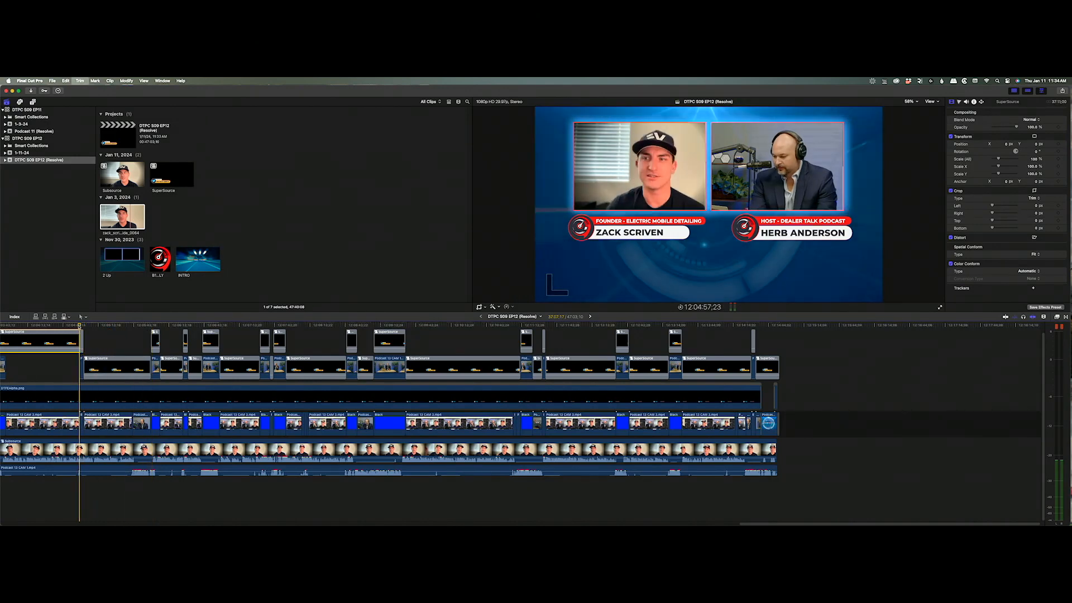
left_click_drag(5, 327, 291, 328)
key("super+b")
key("super+b")
key("super+b")
key("super+b")
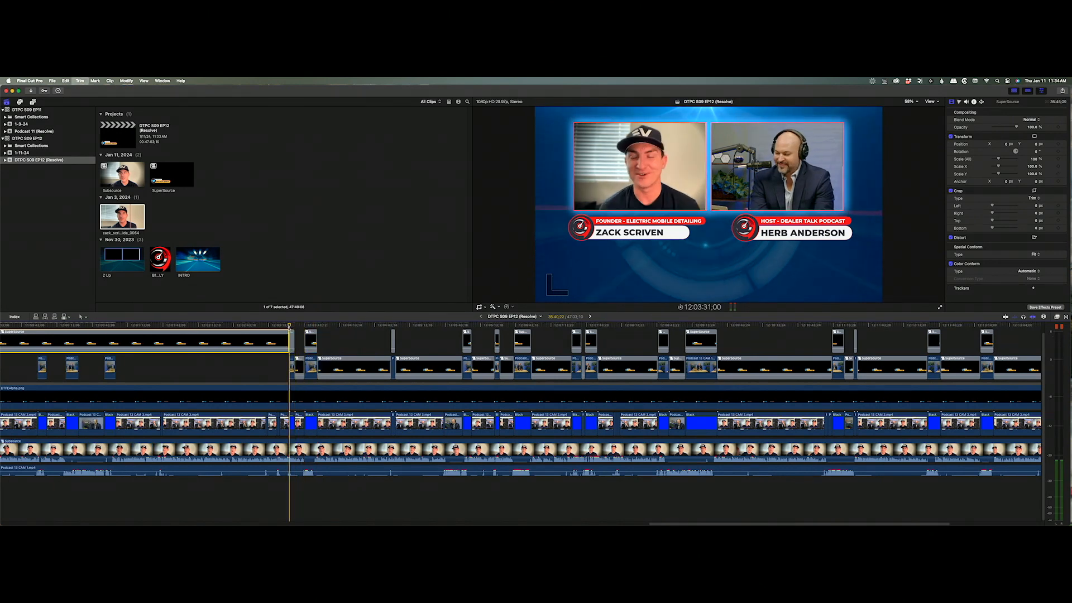
Blade SuperSource at three more earlier camera cuts.
left_click_drag(175, 326, 115, 326)
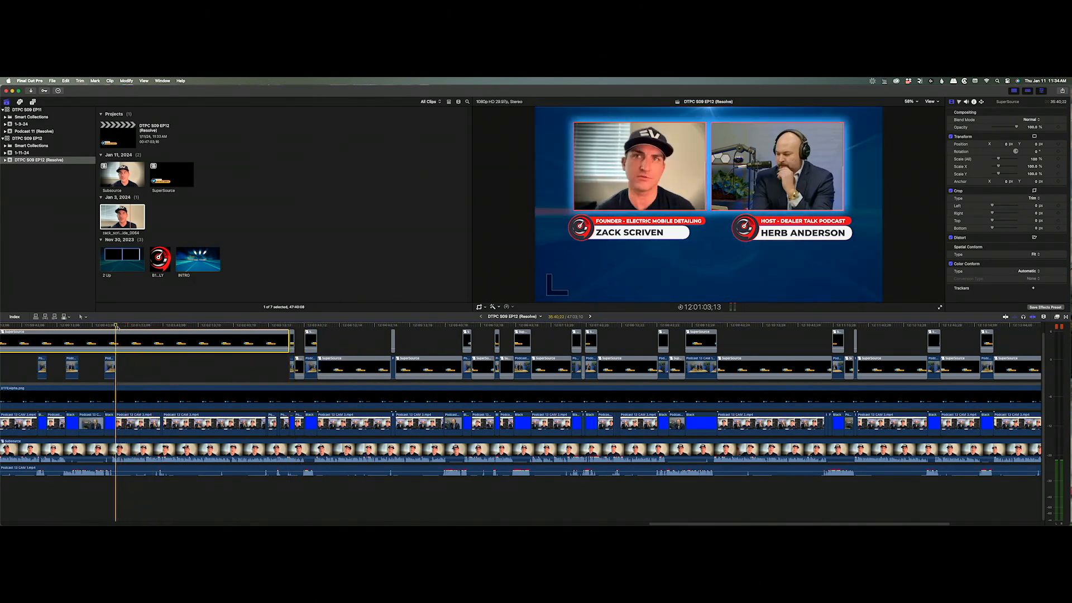
key("super+b")
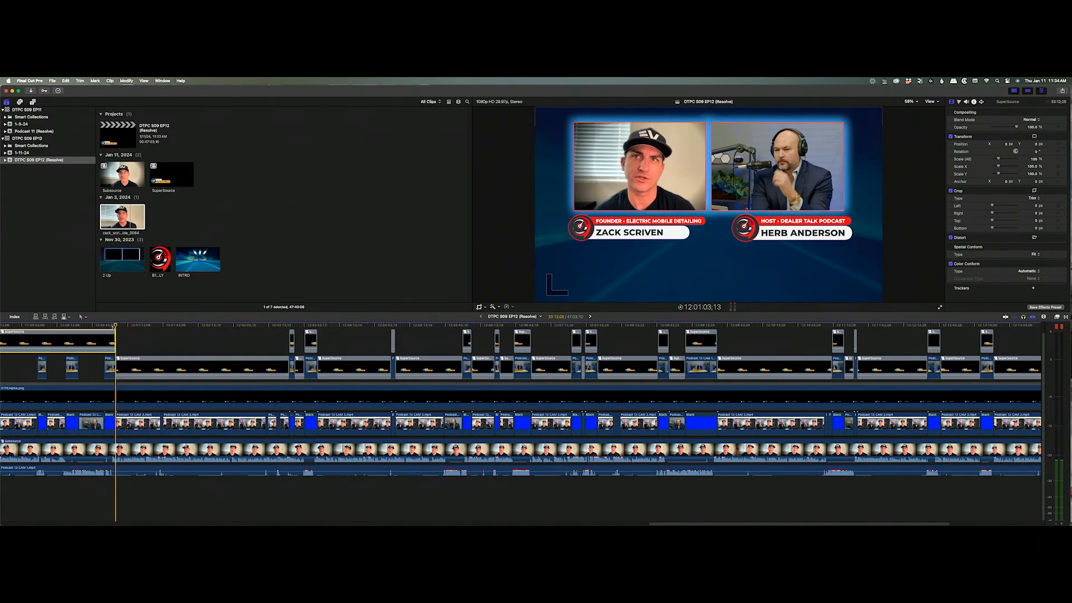
left_click_drag(114, 328, 374, 327)
key("super+b")
key("super+b")
Trim the SuperSource clip's end back to the playhead, splitting once more at an earlier cut.
key("super+b")
key("super+b")
scroll(37, 326, "left", 10)
key("super+b")
key("alt+bracketright")
key("super+b")
key("super+b")
key("alt+bracketright")
left_click_drag(370, 326, 363, 327)
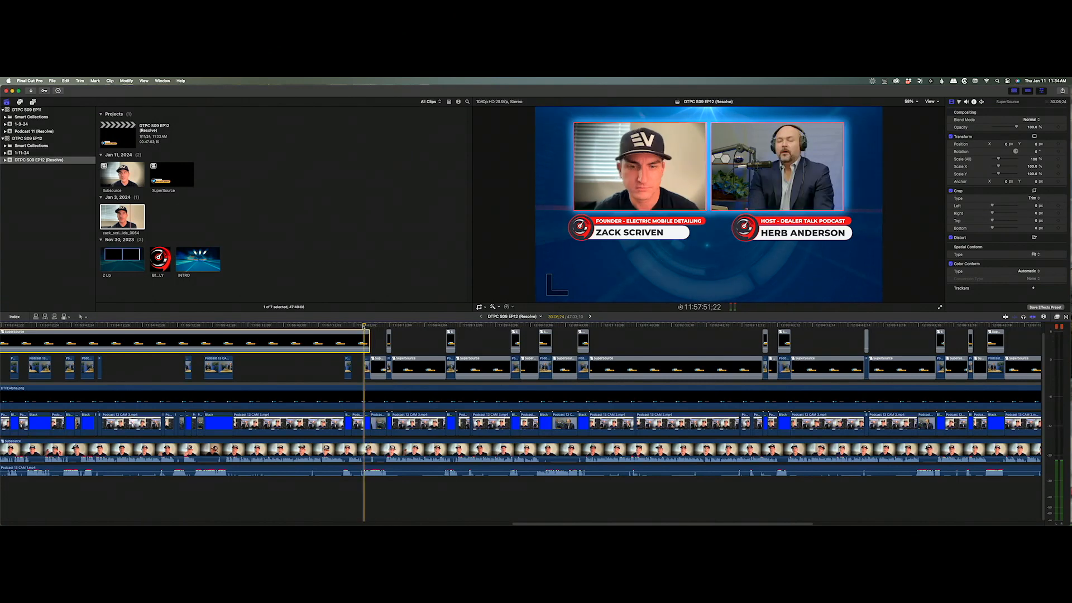
Split SuperSource at seven more camera edits in the earlier part of the episode.
left_click(351, 327)
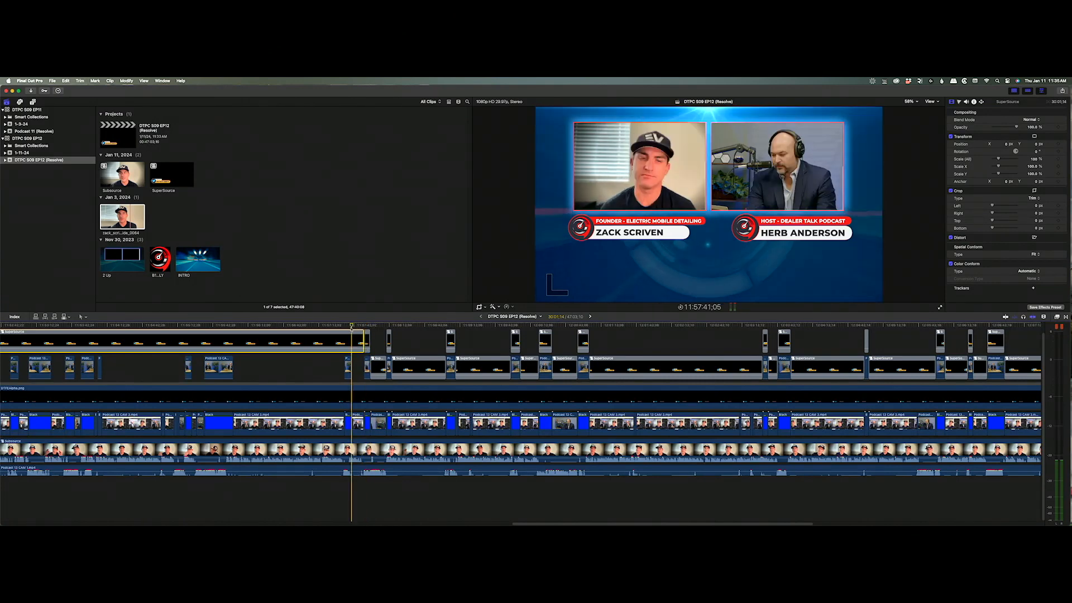
key("super+b")
left_click(345, 326)
key("super+b")
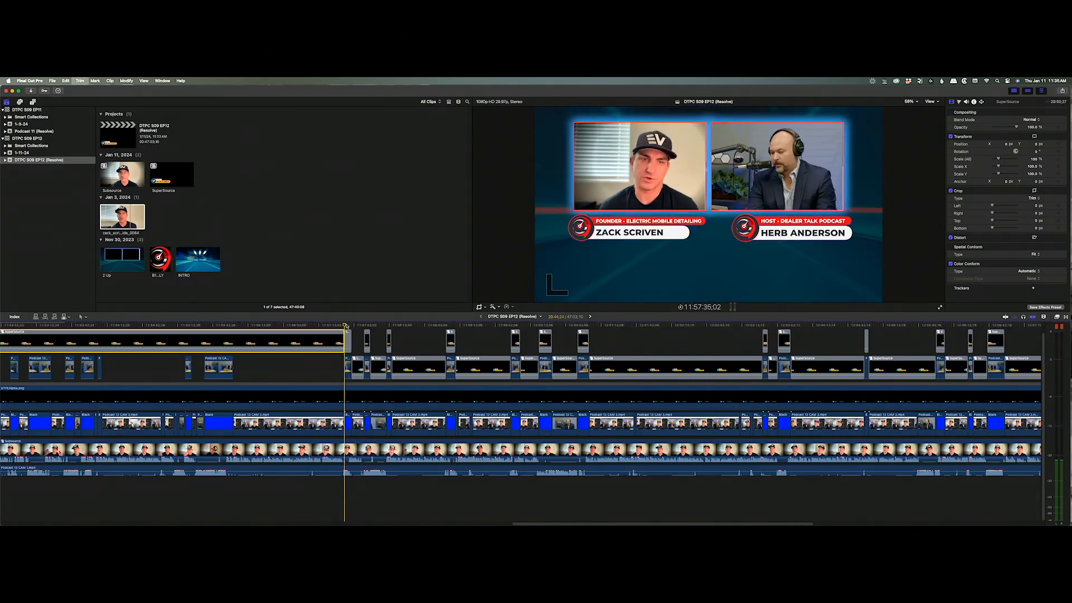
left_click(234, 330)
key("super+b")
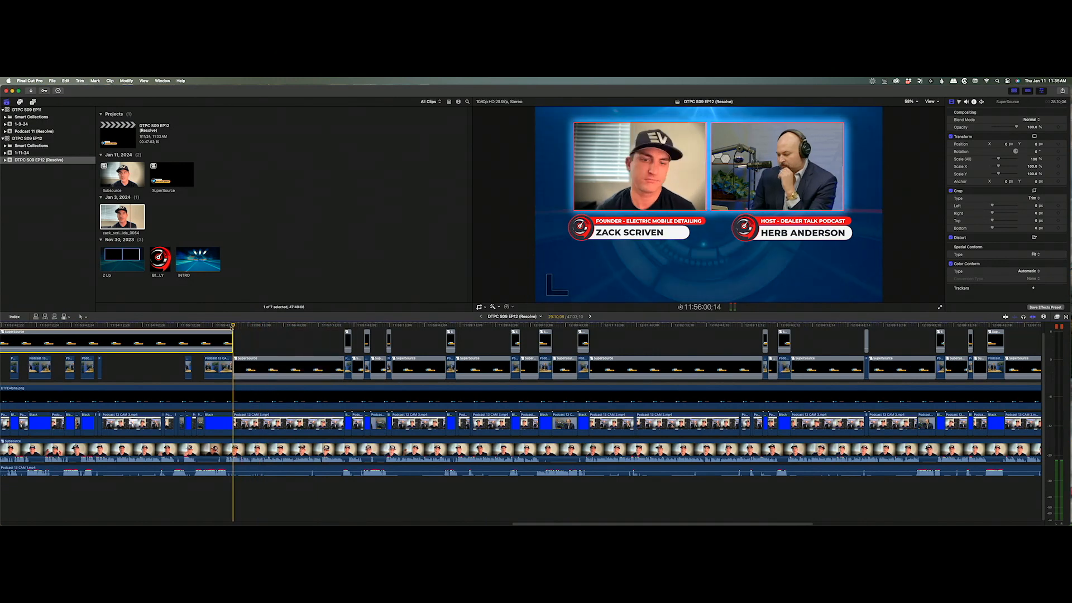
left_click(203, 326)
key("super+b")
left_click(192, 327)
key("super+b")
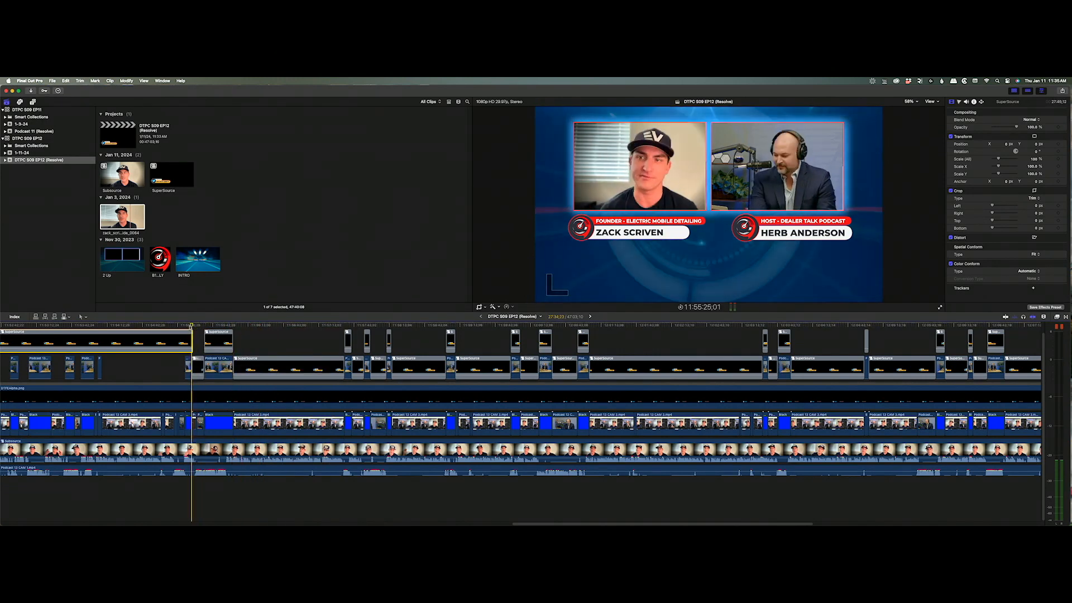
left_click(185, 327)
key("super+b")
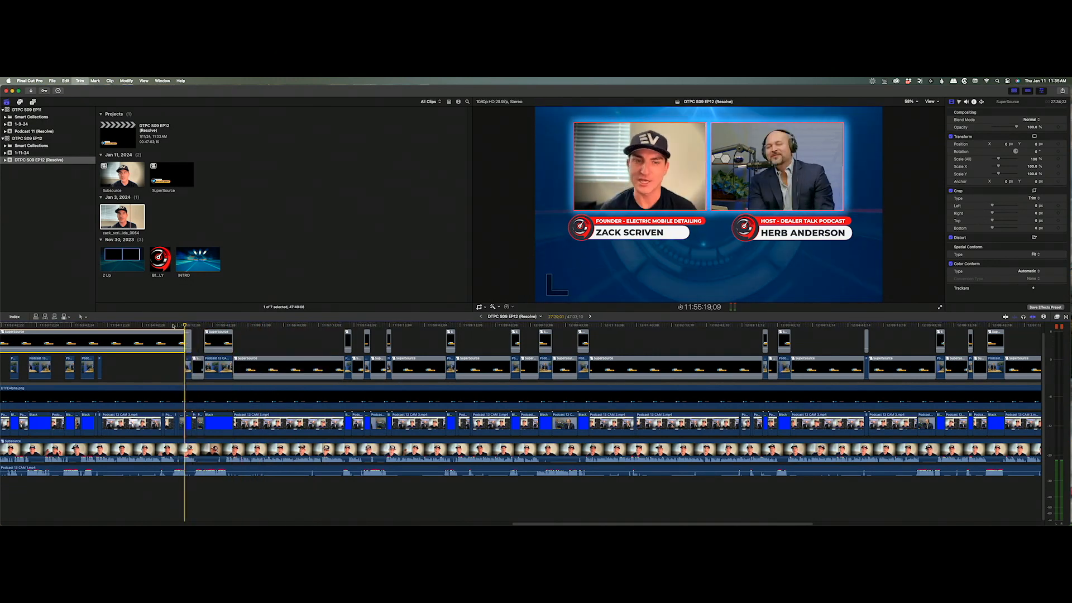
left_click(101, 327)
key("super+b")
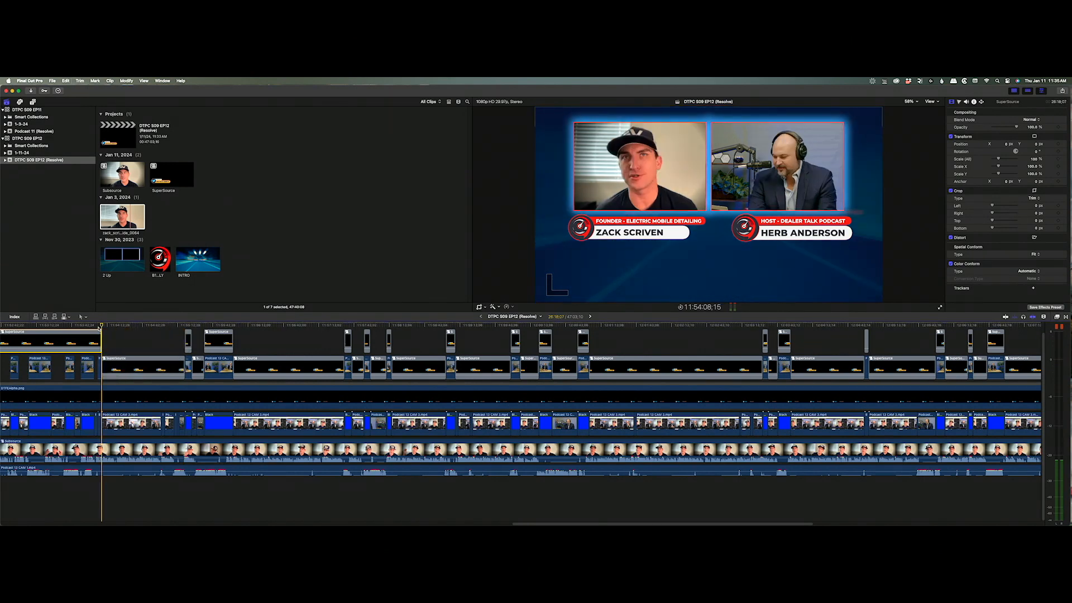
Split SuperSource at six final edits back to around 11:52:57;28 near the start.
left_click(97, 327)
key("Up")
key("super+b")
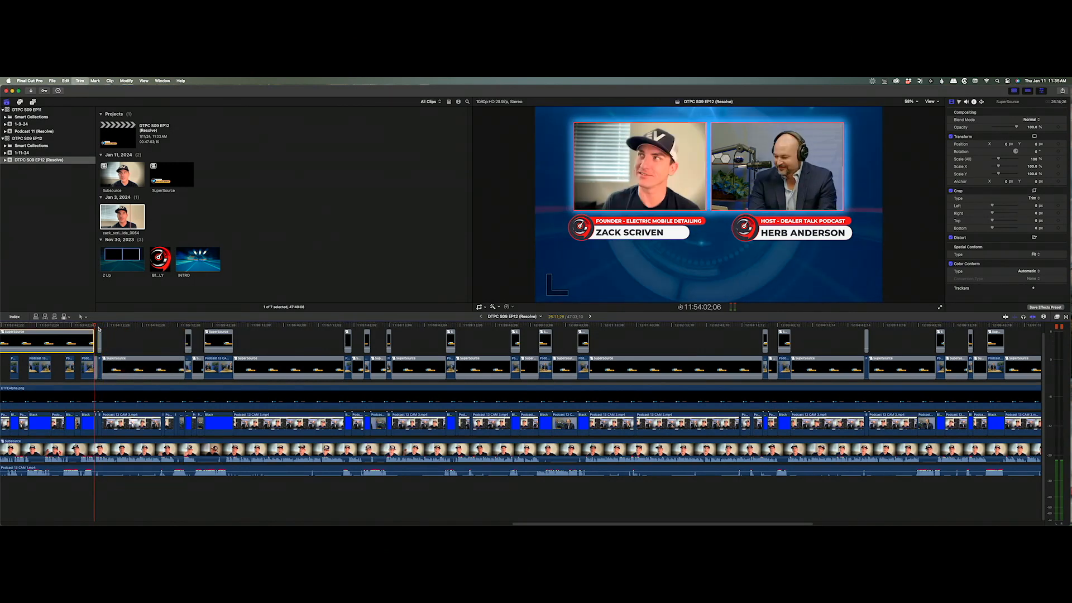
key("Up")
key("Up")
key("super+b")
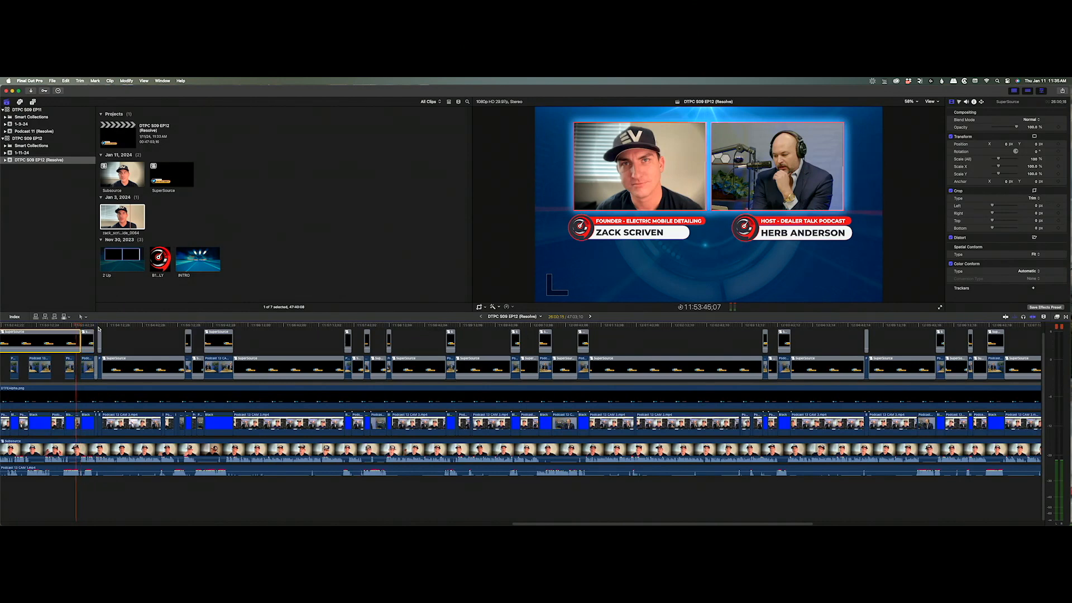
left_click(64, 327)
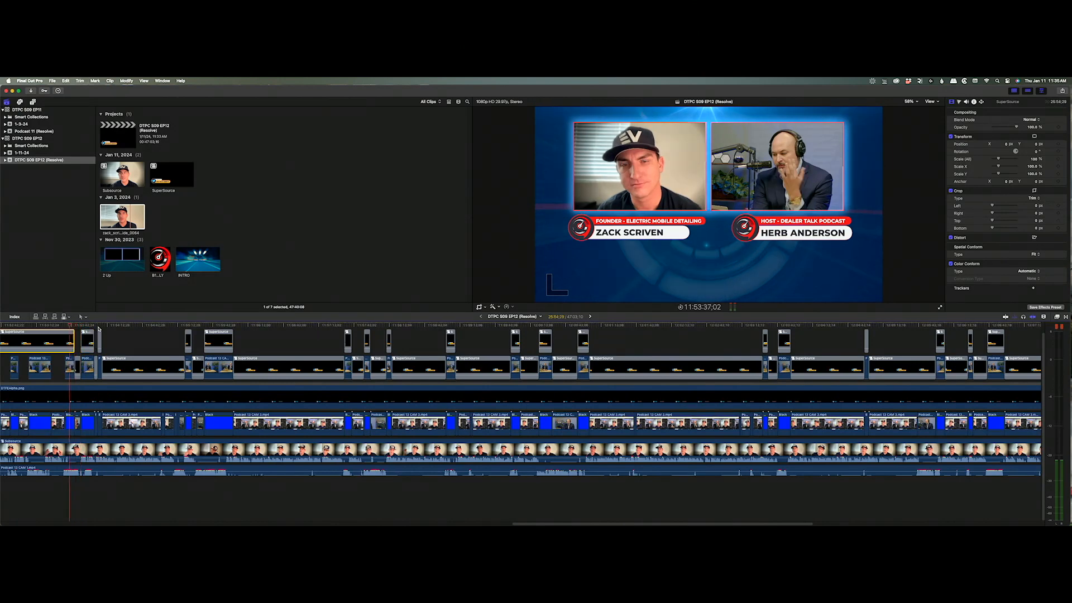
key("super+b")
left_click(51, 327)
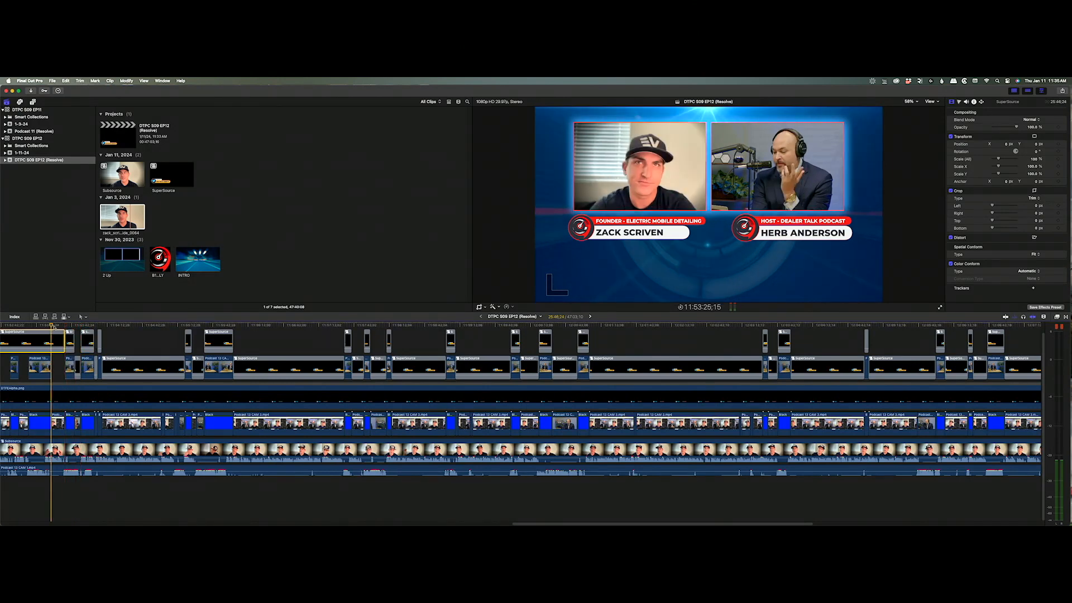
key("super+b")
left_click(34, 327)
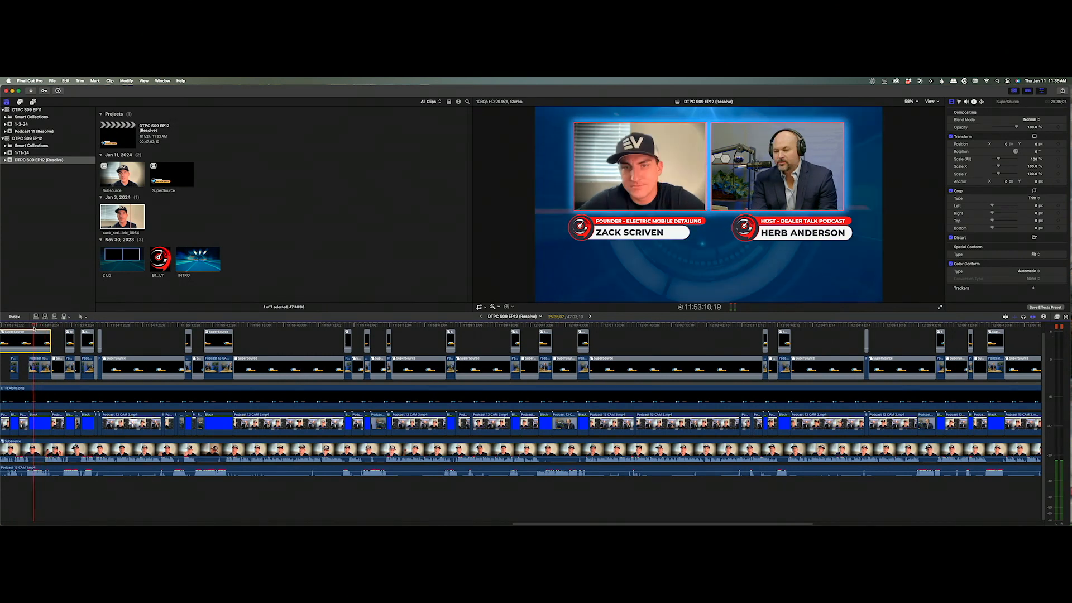
key("super+b")
left_click(20, 327)
key("super+b")
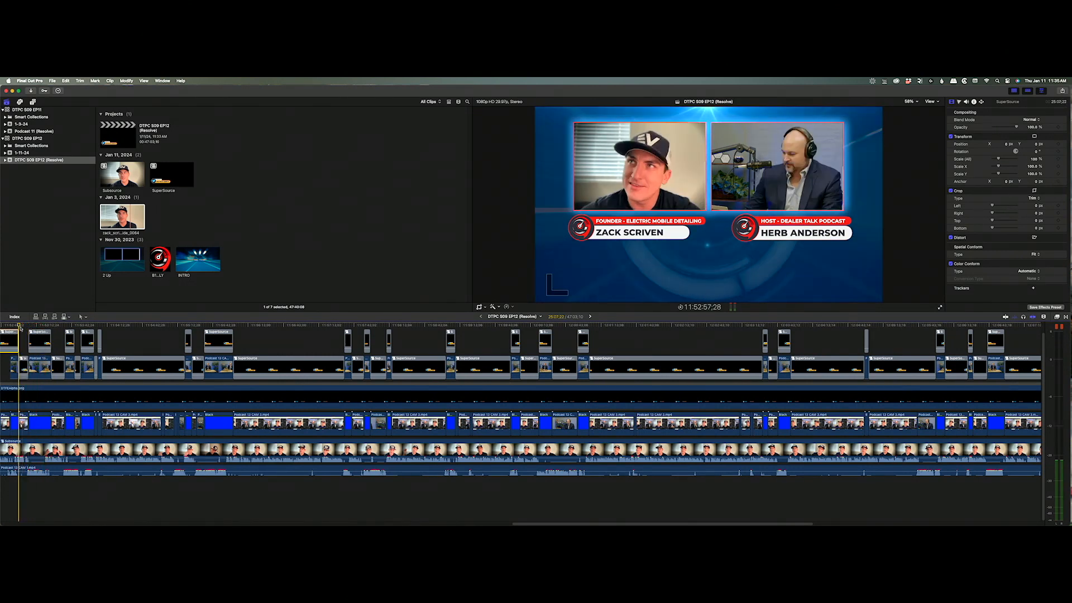
scroll(744, 370, "left", 15)
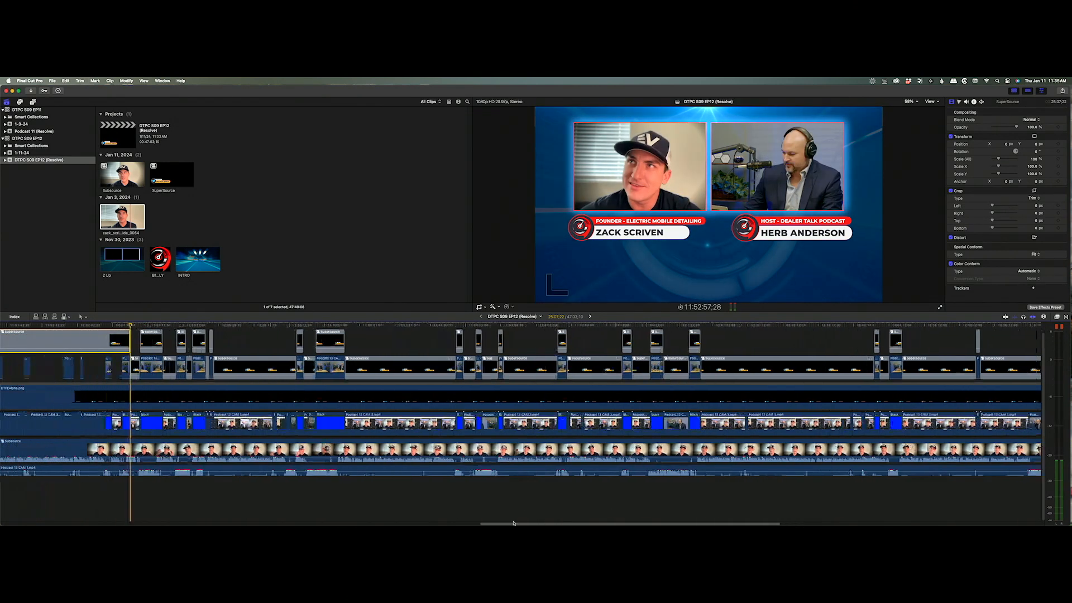
Split the top SuperSource clip and trim its end back at the latest few edit points.
left_click(822, 326)
left_click(812, 326)
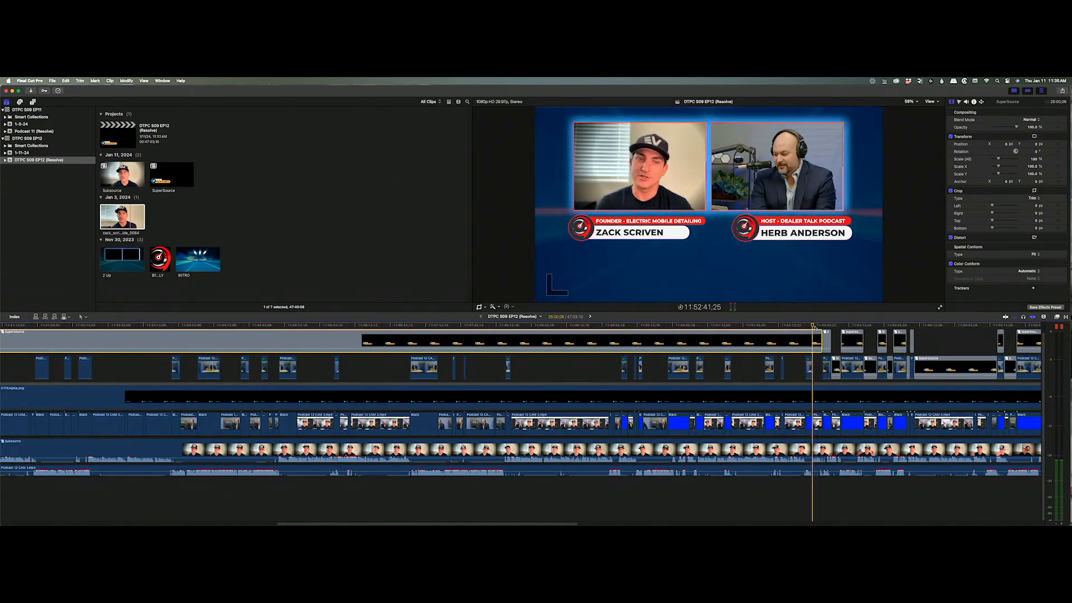
key("super+b")
left_click(805, 326)
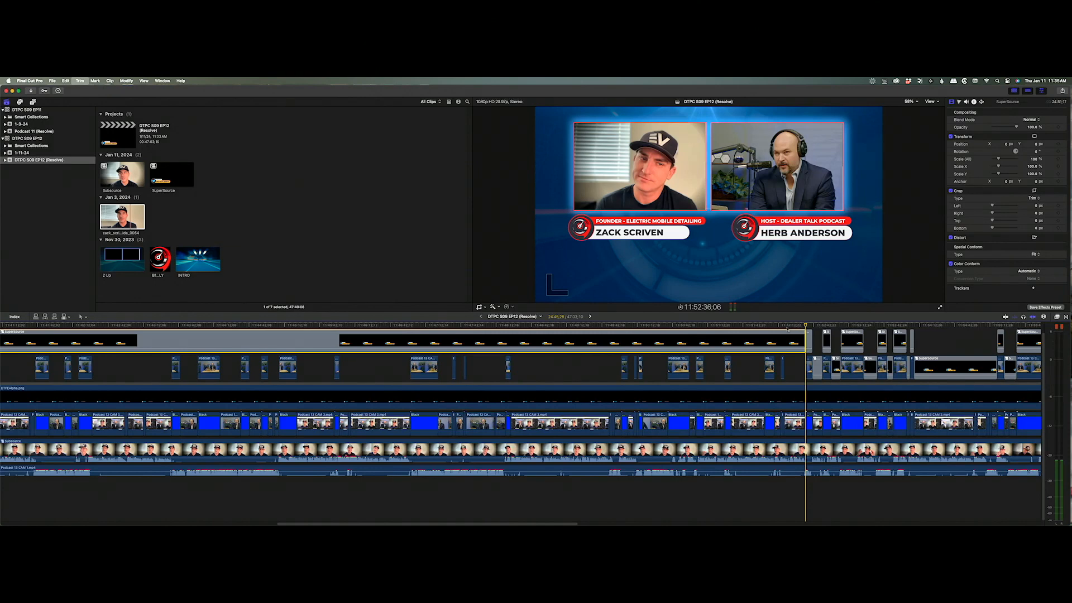
left_click(781, 326)
key("alt+bracketright")
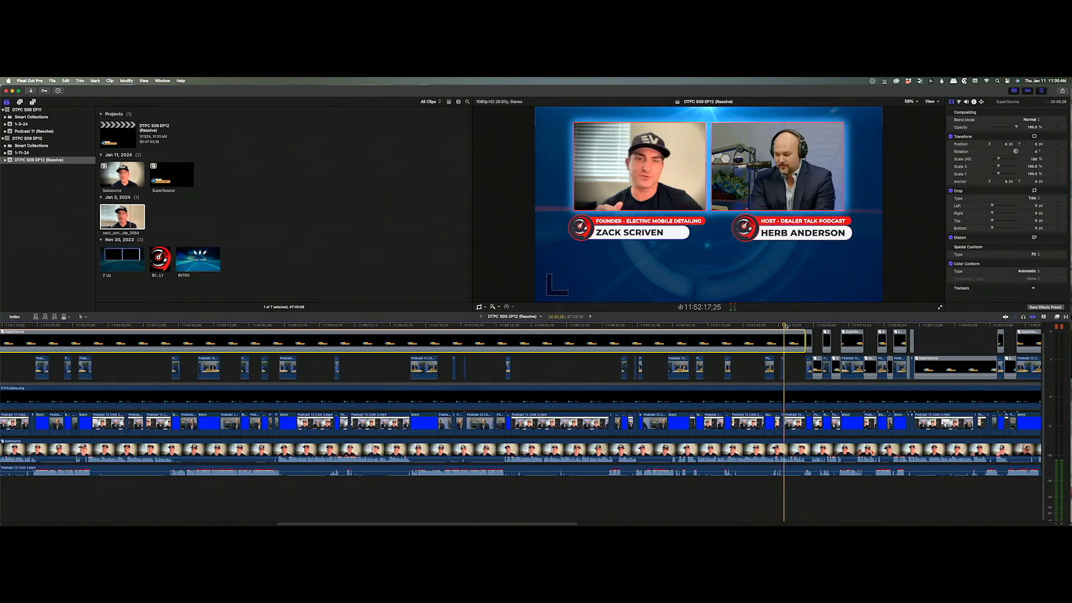
key("super+b")
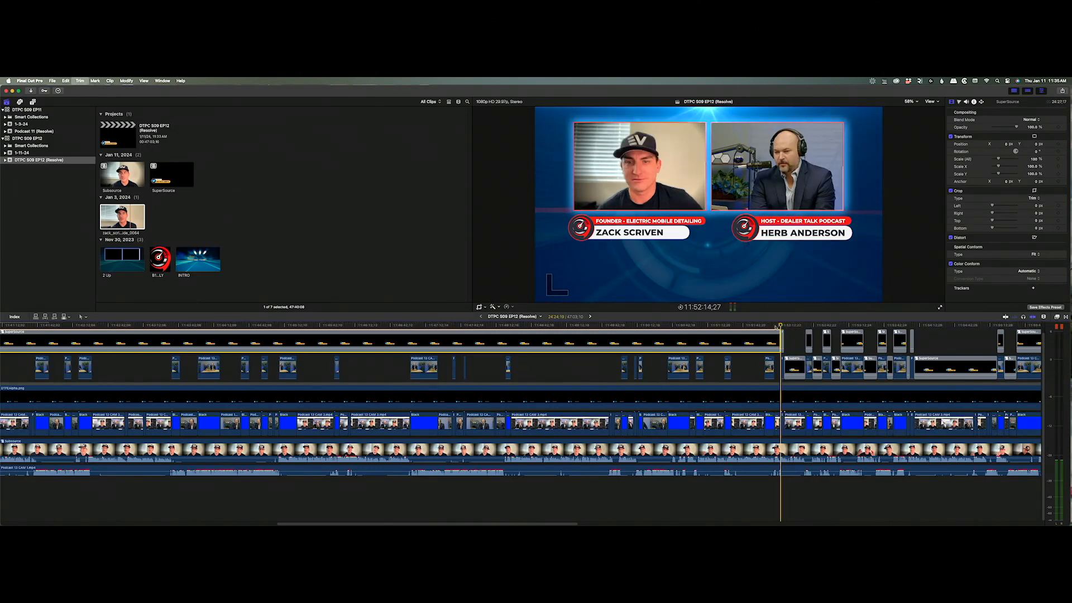
left_click(774, 326)
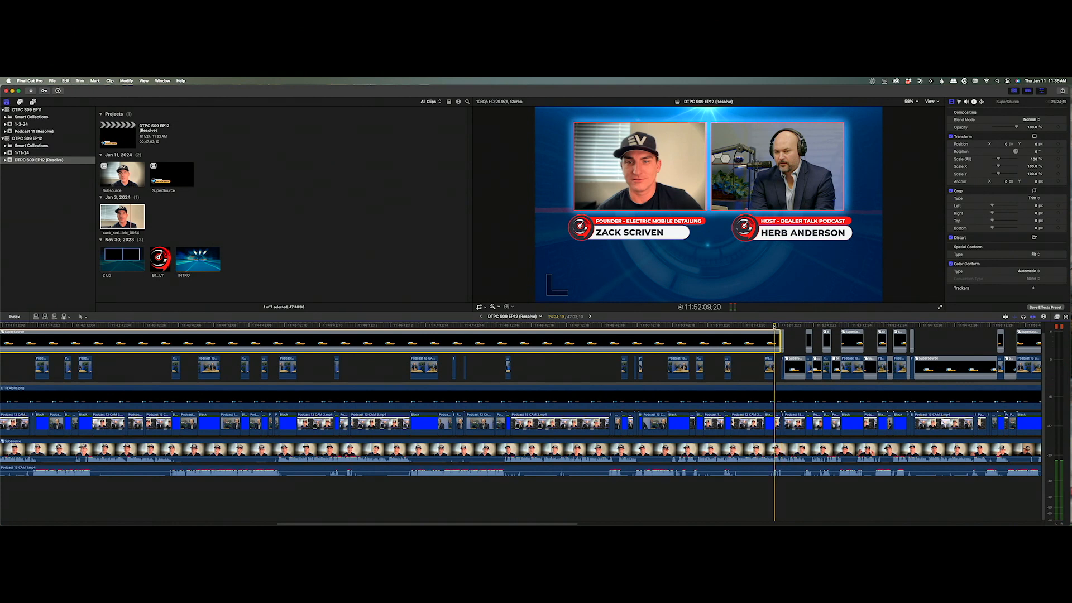
left_click(764, 326)
key("alt+bracketright")
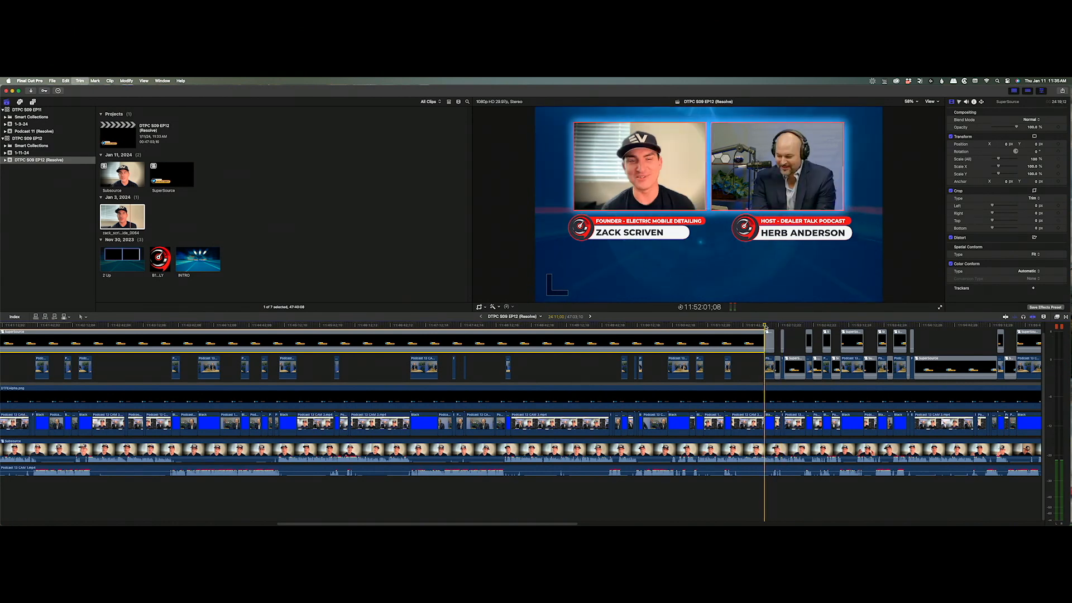
Trim the SuperSource clip's end back at a long series of earlier edit points.
left_click(724, 325)
key("alt+bracketright")
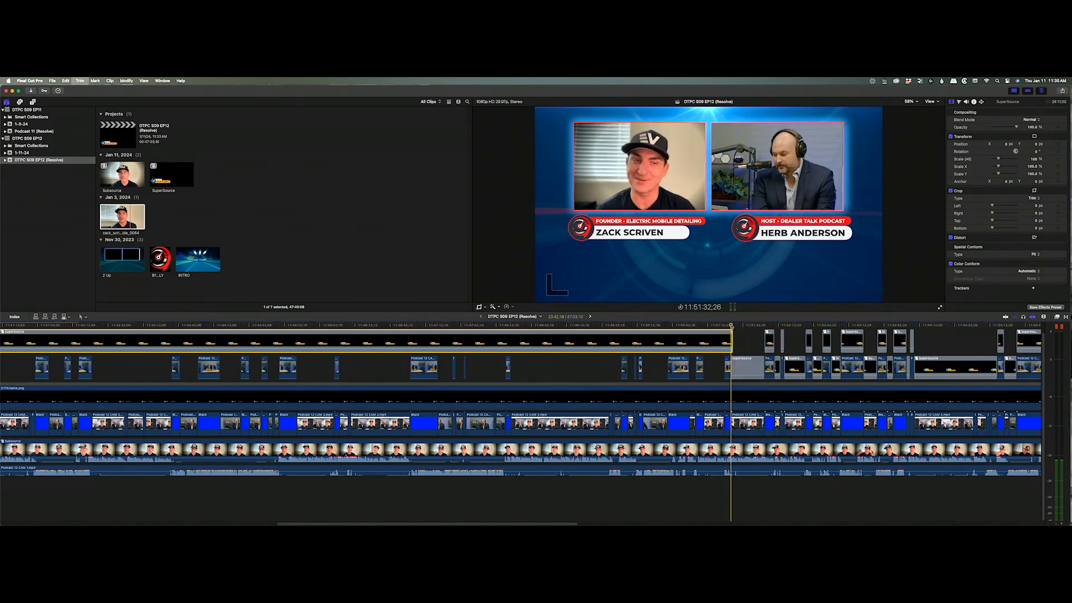
left_click(702, 325)
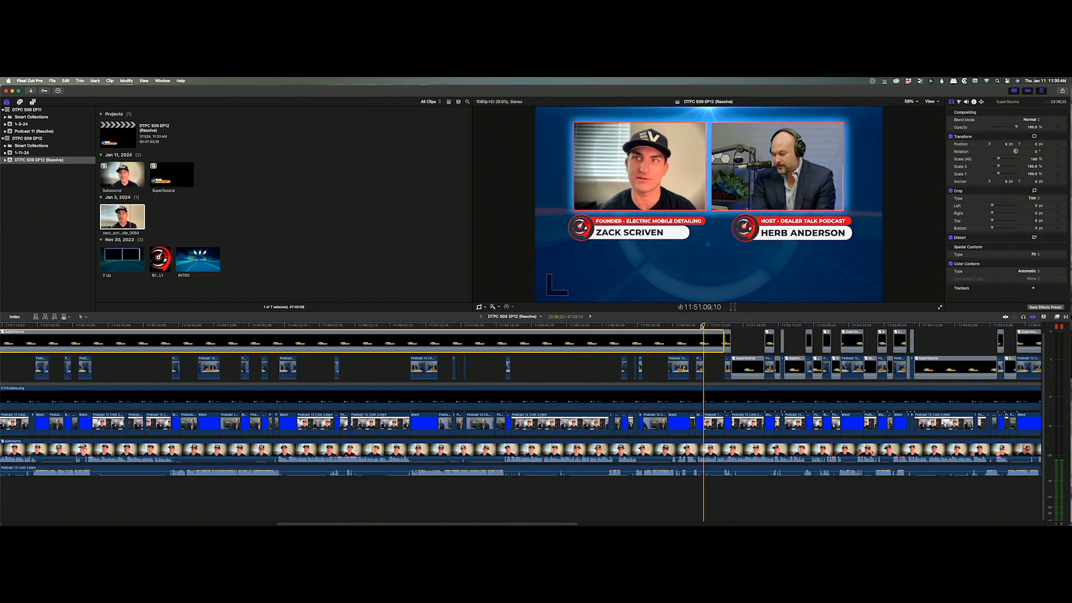
left_click(695, 326)
key("alt+bracketright")
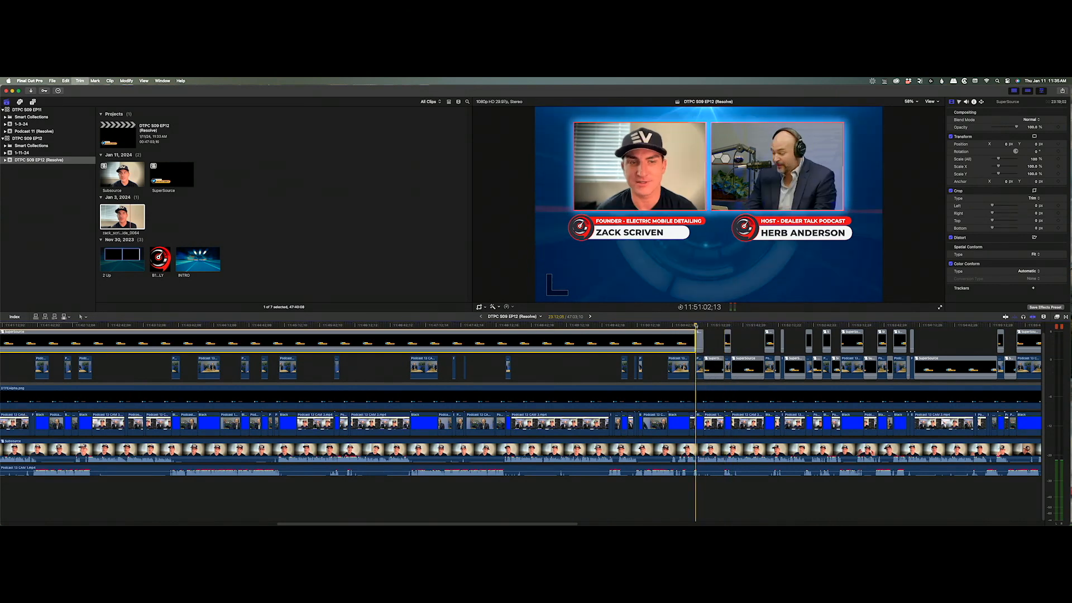
left_click(690, 326)
key("alt+bracketright")
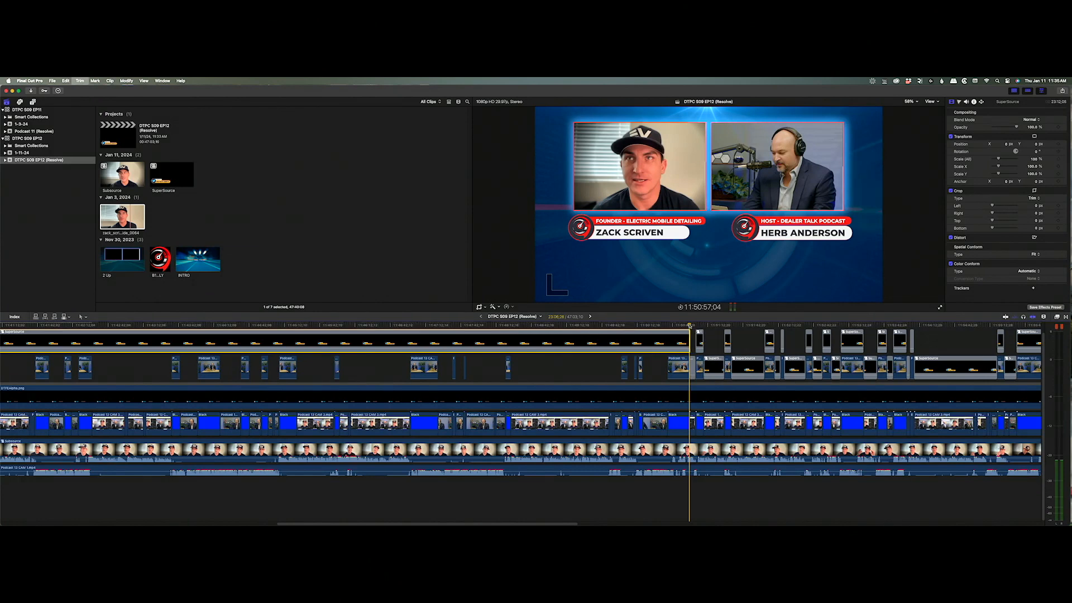
left_click(668, 325)
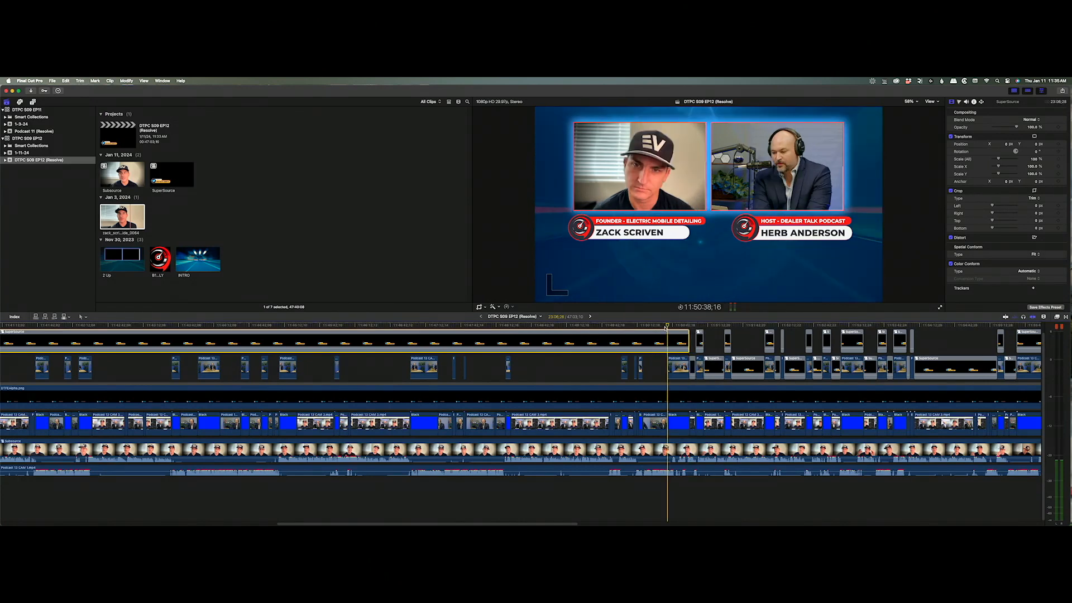
key("alt+bracketright")
left_click(639, 325)
key("alt+bracketright")
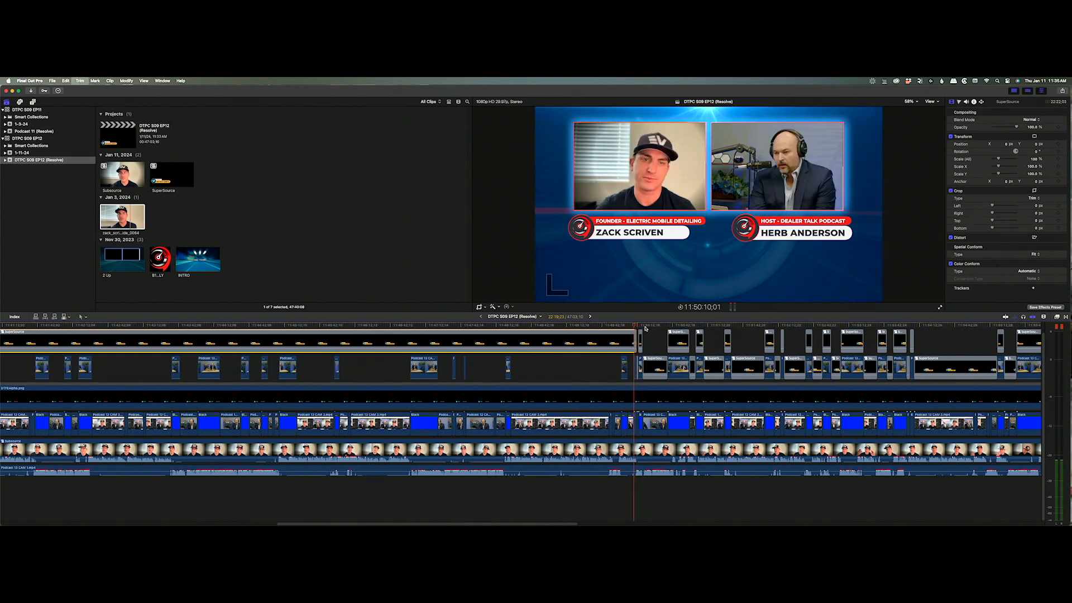
key("alt+bracketright")
key("alt+bracketright")
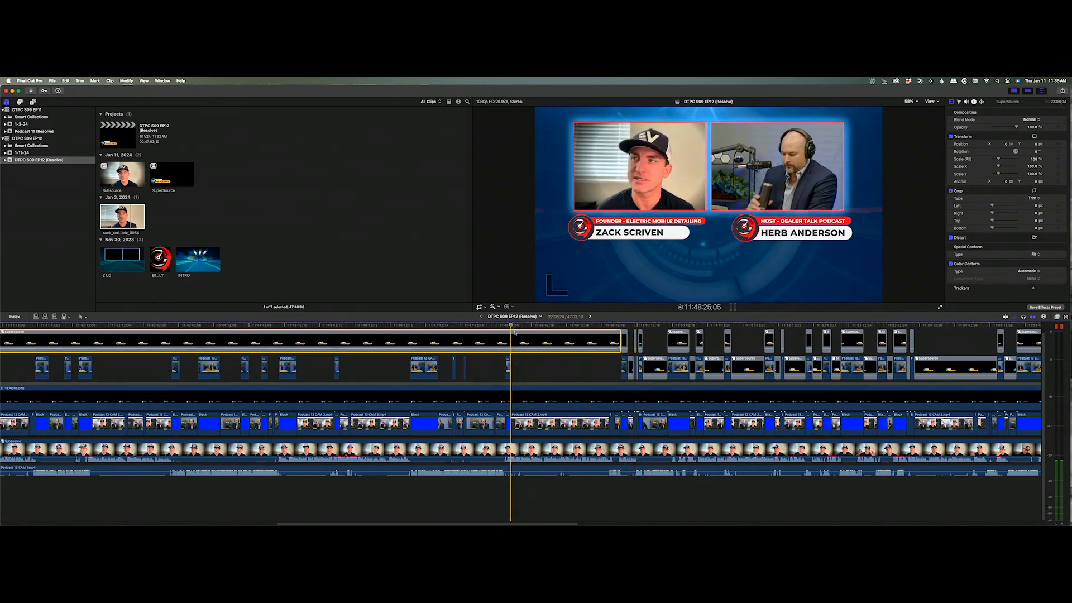
key("alt+bracketright")
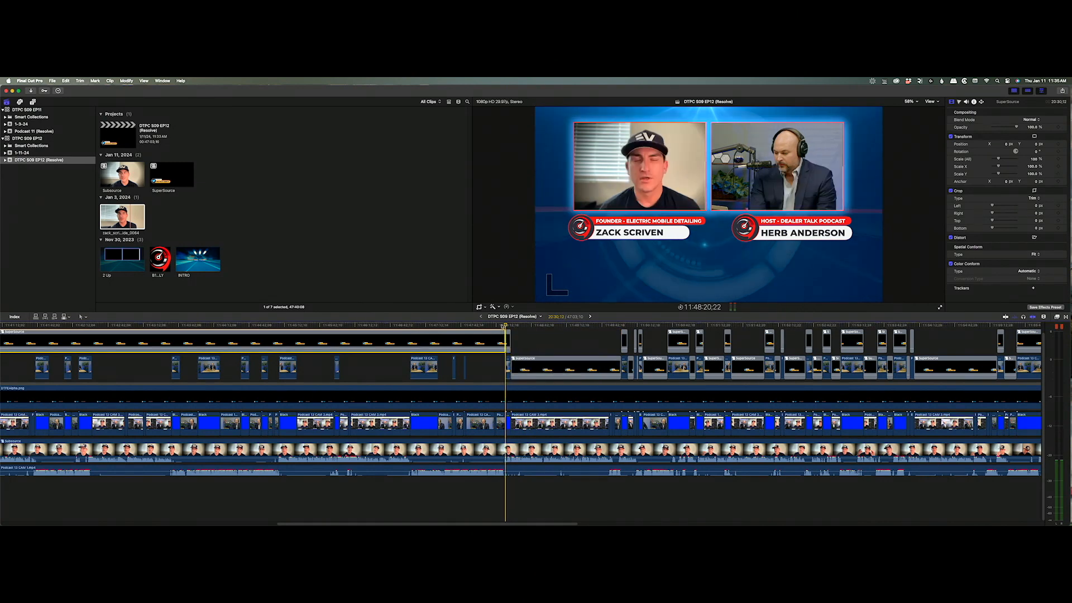
key("alt+bracketright")
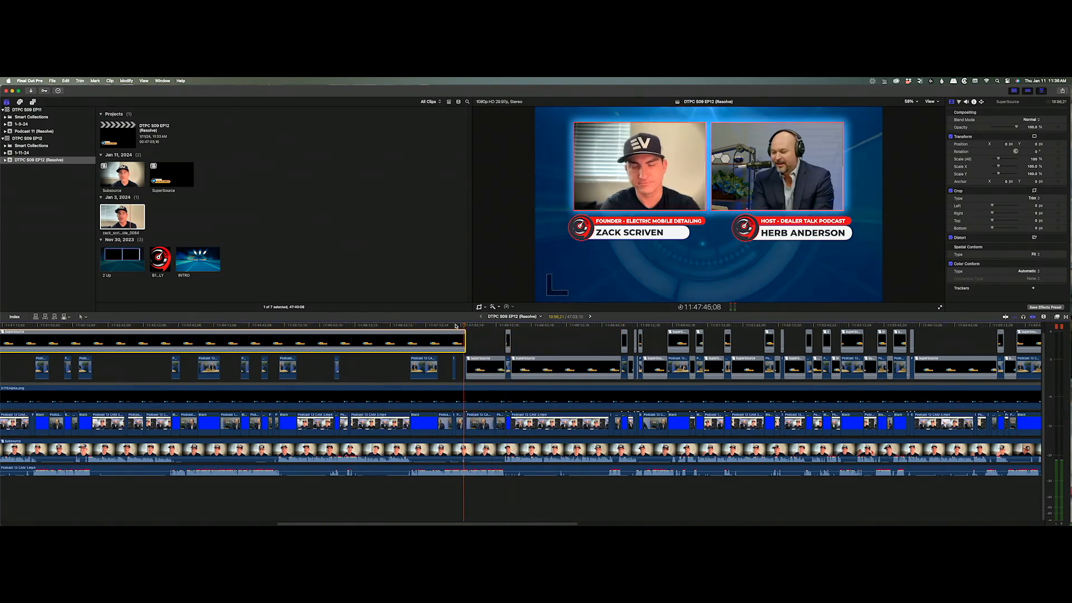
key("alt+bracketright")
key("alt+bracketright")
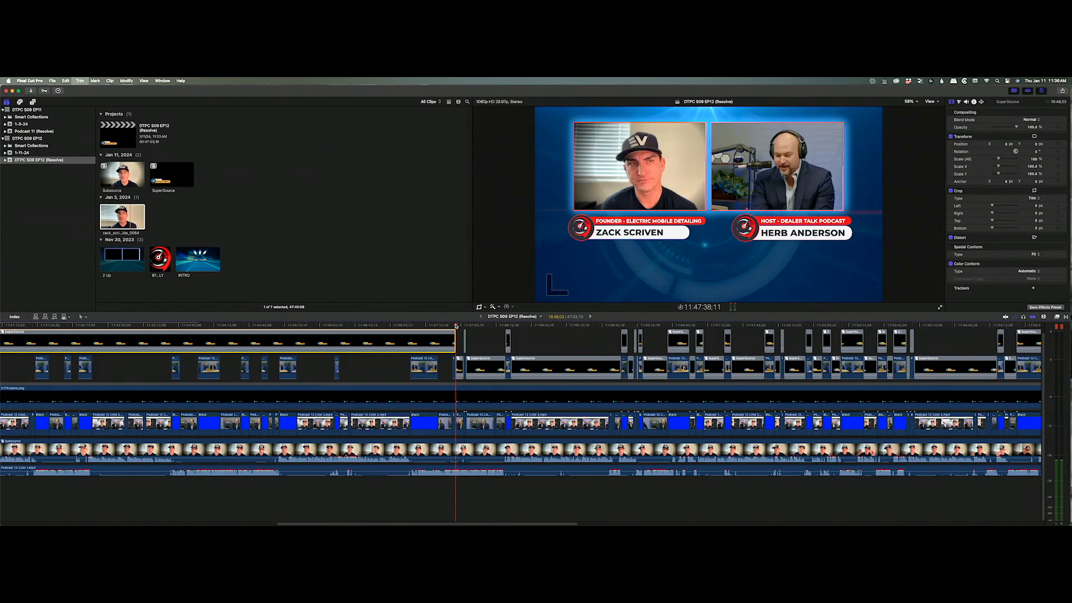
key("alt+bracketright")
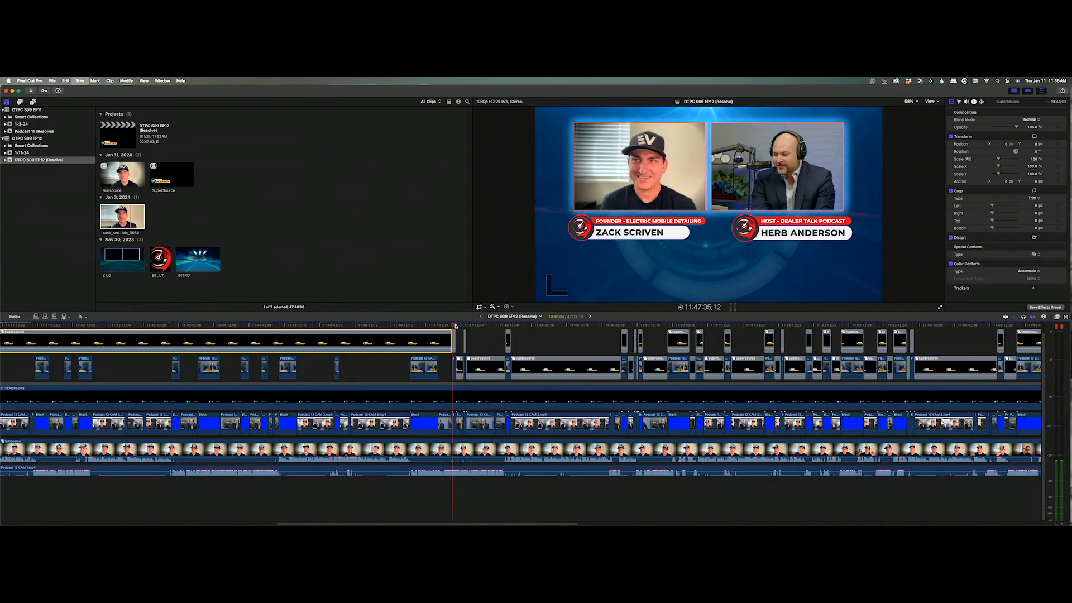
Keep blading and trimming SuperSource further back, to about 11:41:40;03.
key("Up")
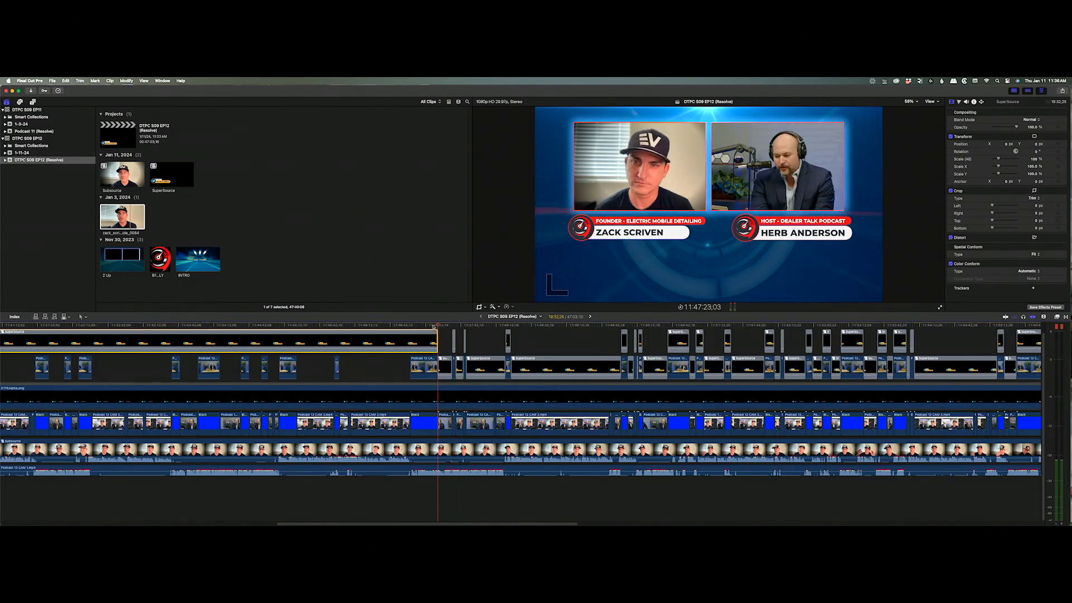
key("alt+bracketright")
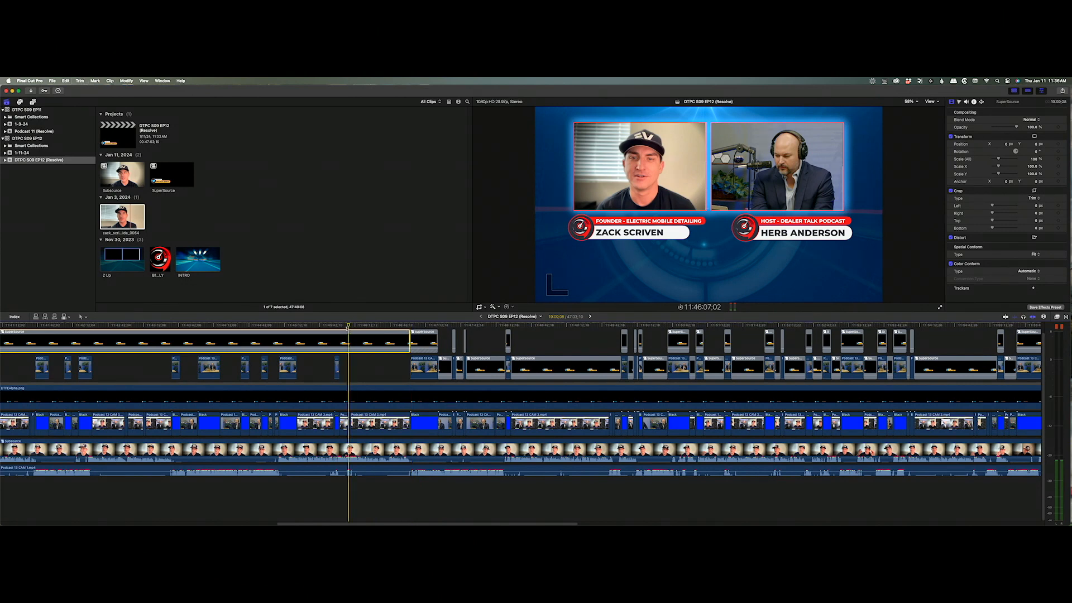
key("alt+bracketright")
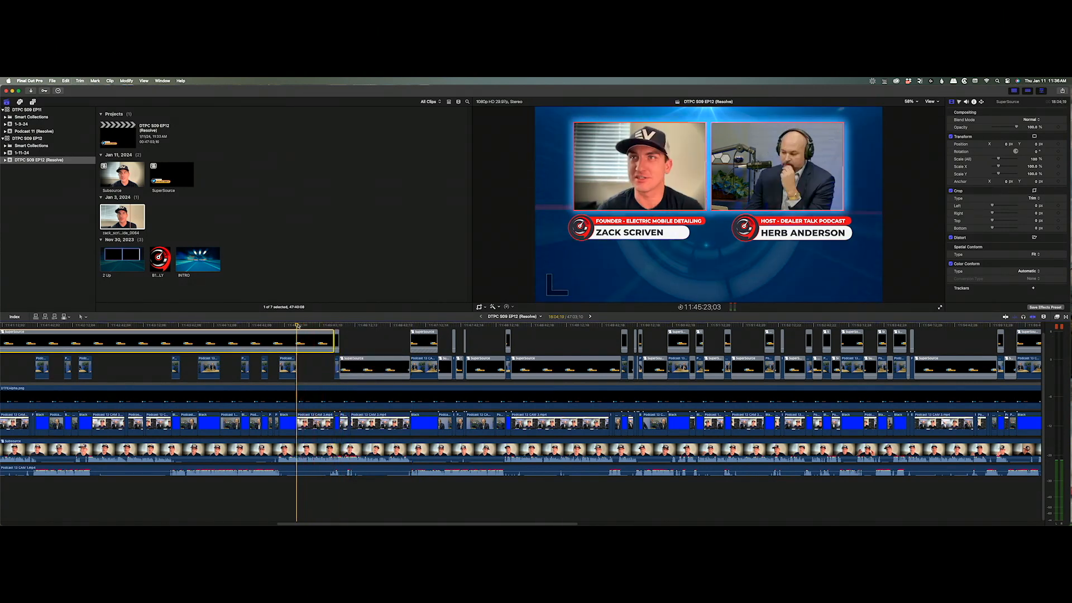
key("alt+bracketright")
key("super+b")
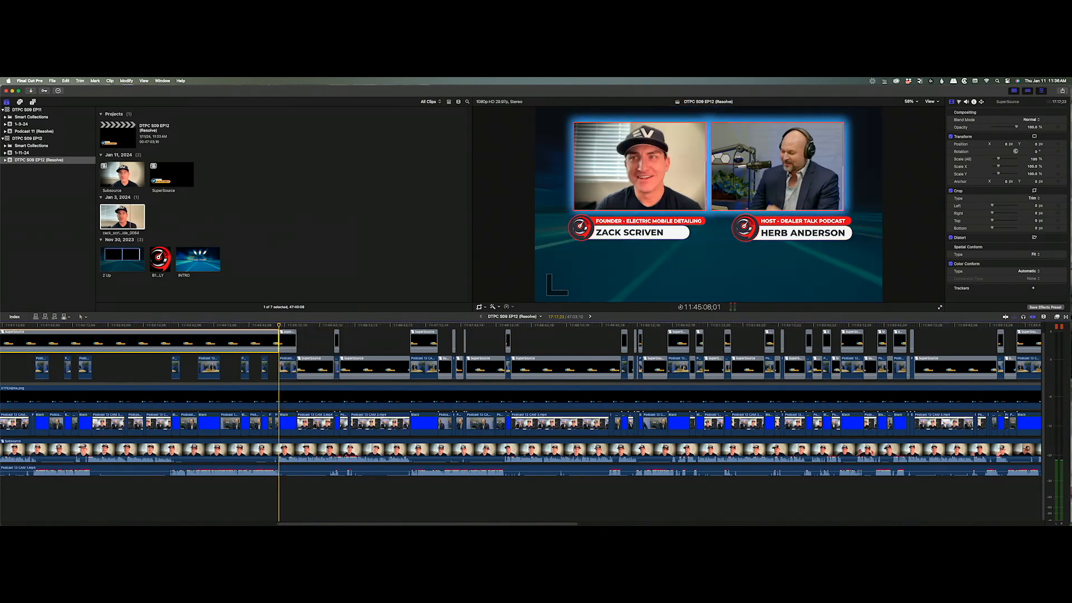
left_click_drag(279, 325, 268, 326)
key("super+b")
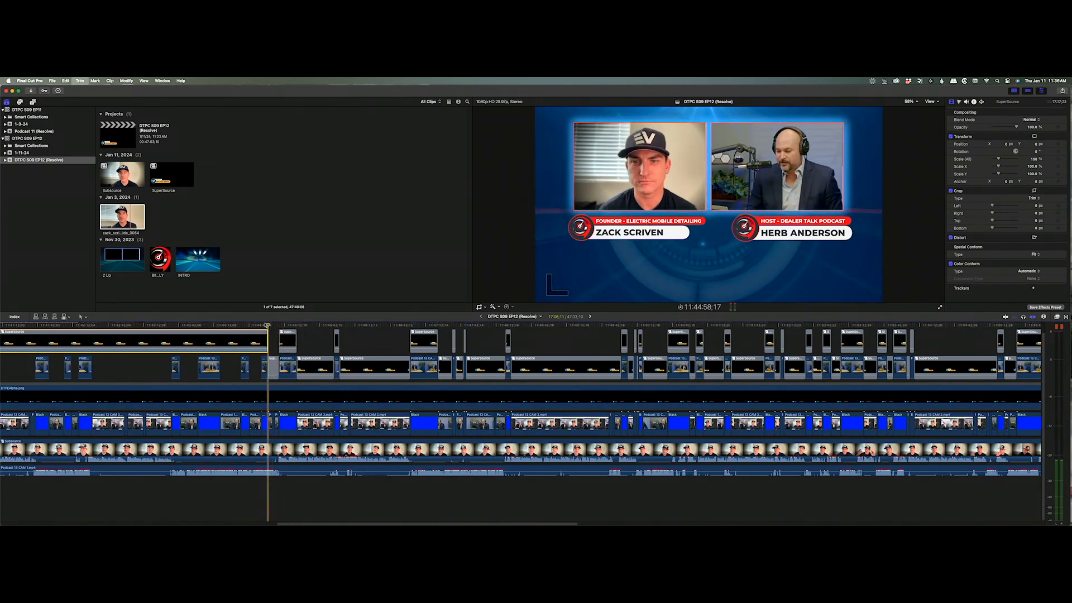
left_click(261, 325)
key("super+b")
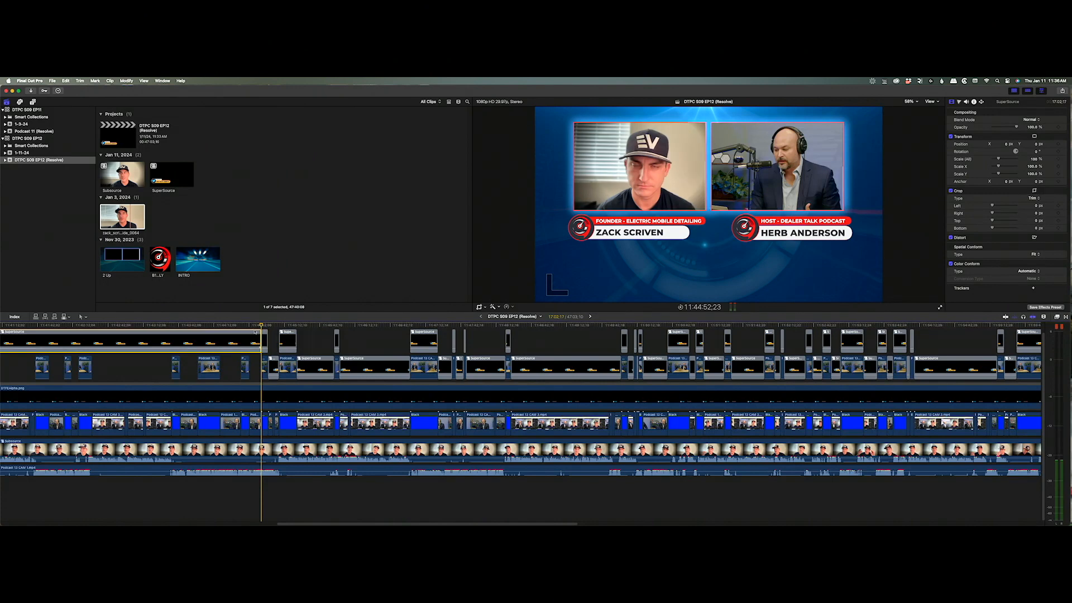
key("alt+bracketright")
left_click(240, 325)
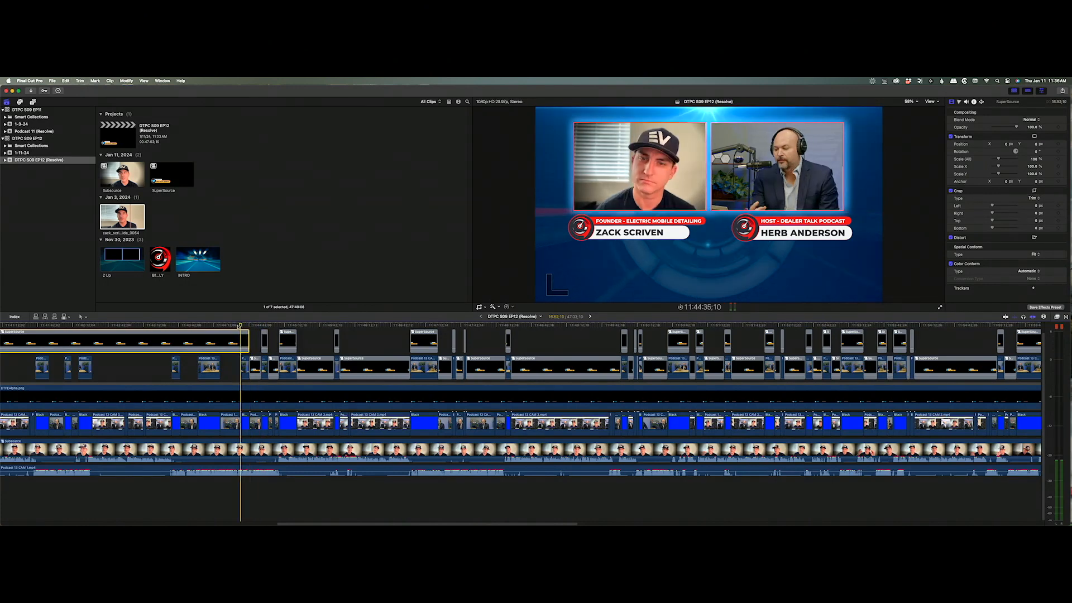
left_click_drag(235, 327, 79, 327)
key("super+b")
key("super+b")
key("super+b")
key("super+b")
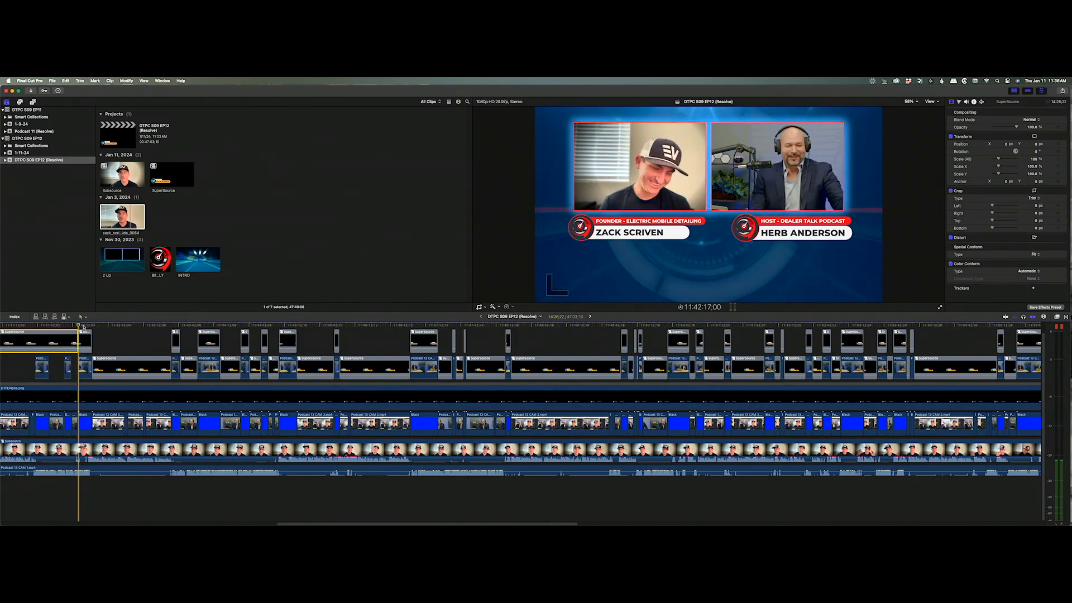
left_click_drag(65, 325, 35, 327)
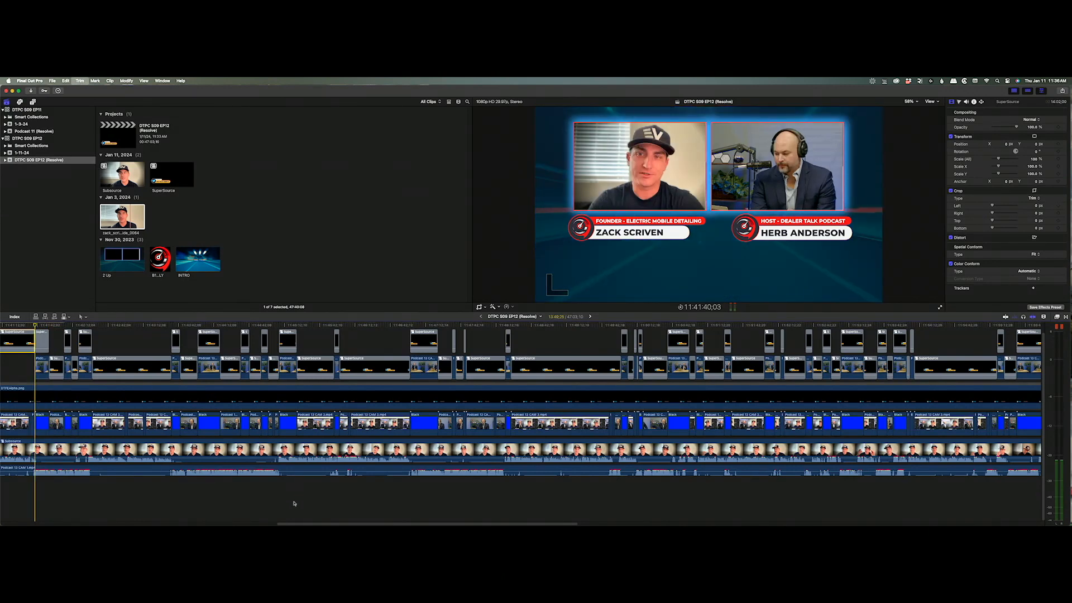
Trim SuperSource's end at two more edits, then blade it at several playhead positions.
scroll(258, 524, "left", 12)
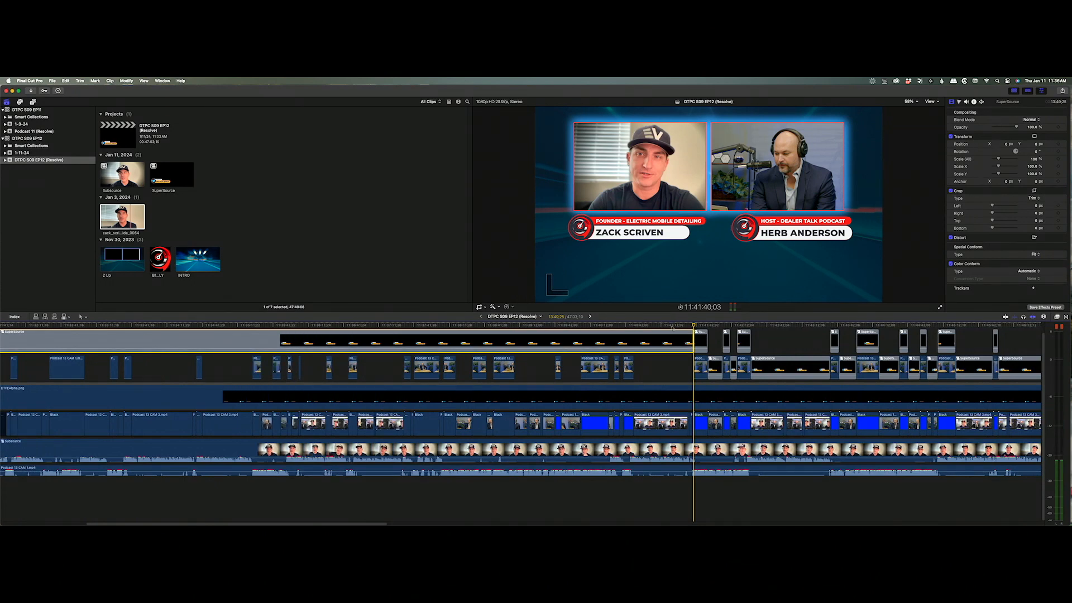
left_click(633, 326)
key("alt+bracketright")
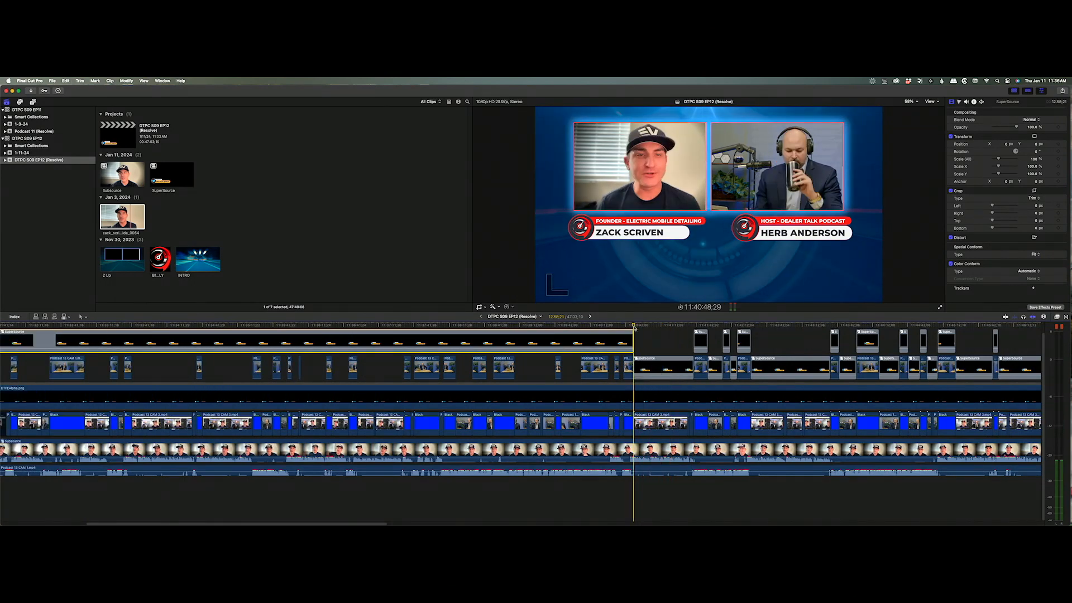
left_click(619, 325)
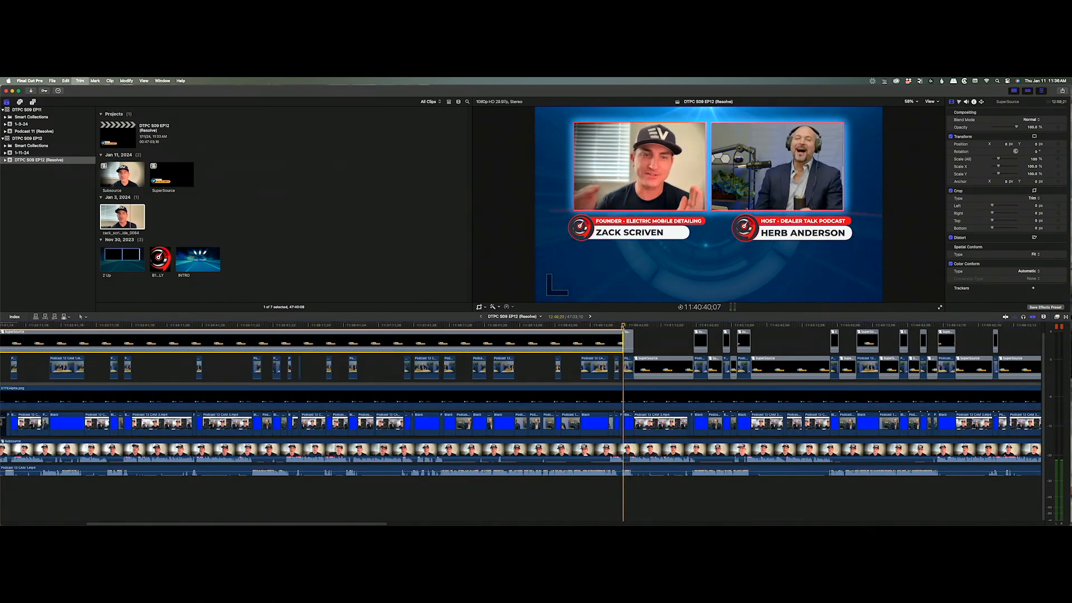
key("alt+bracketright")
key("alt+bracketright")
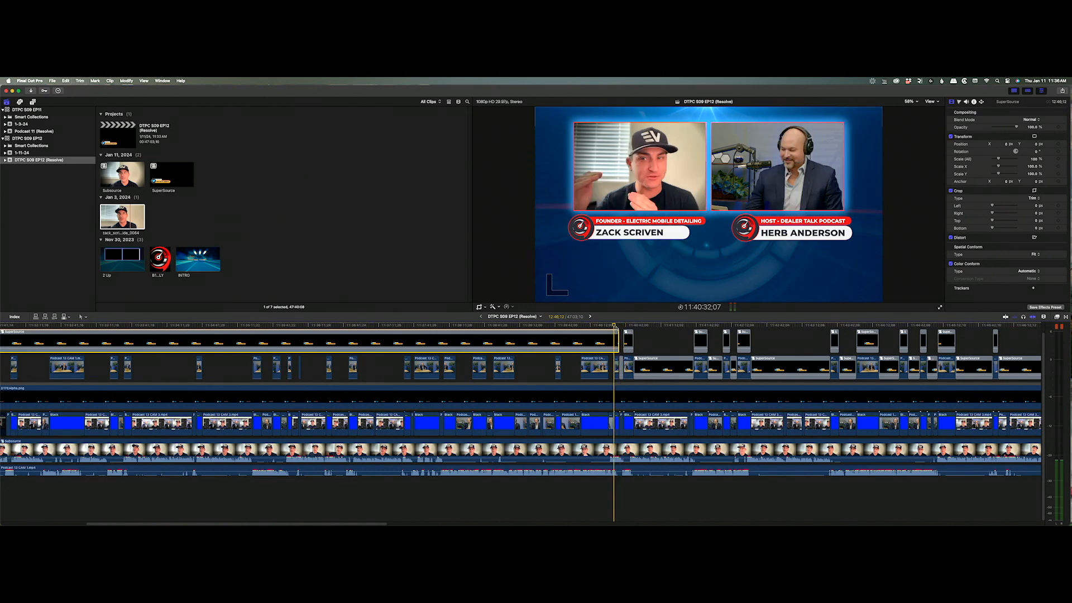
left_click_drag(615, 326, 447, 326)
key("super+b")
key("super+b")
key("super+b")
key("super+b")
key("super+b")
key("super+b")
key("super+b")
key("super+b")
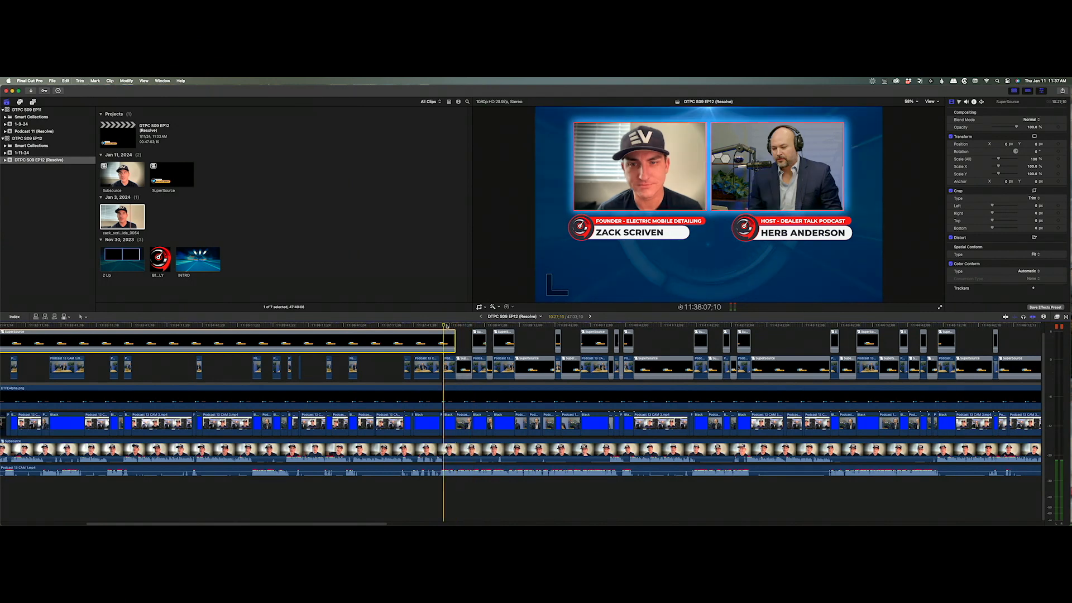
key("super+b")
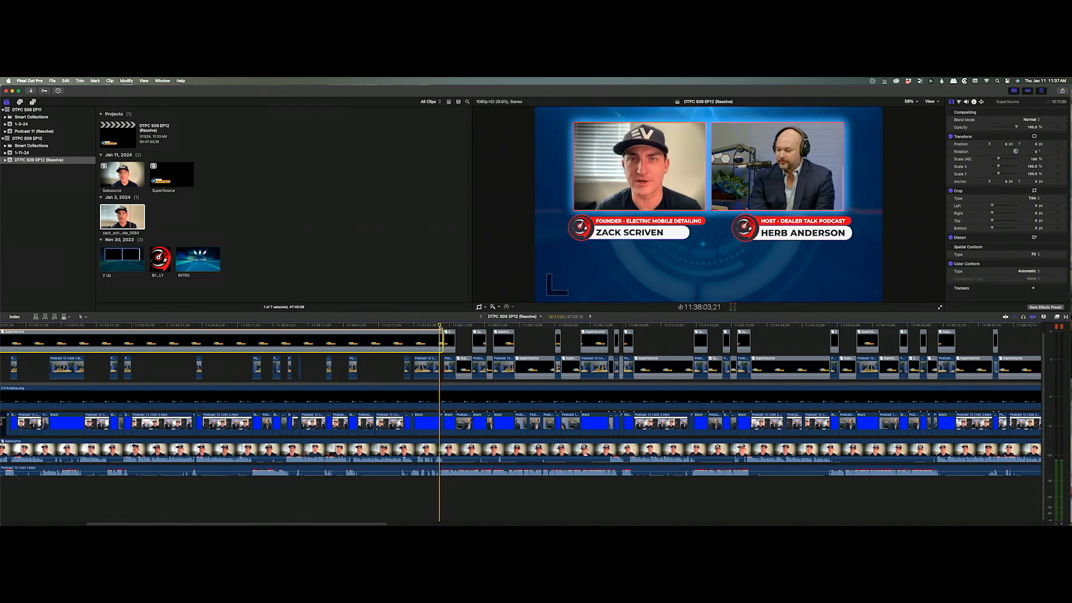
key("super+b")
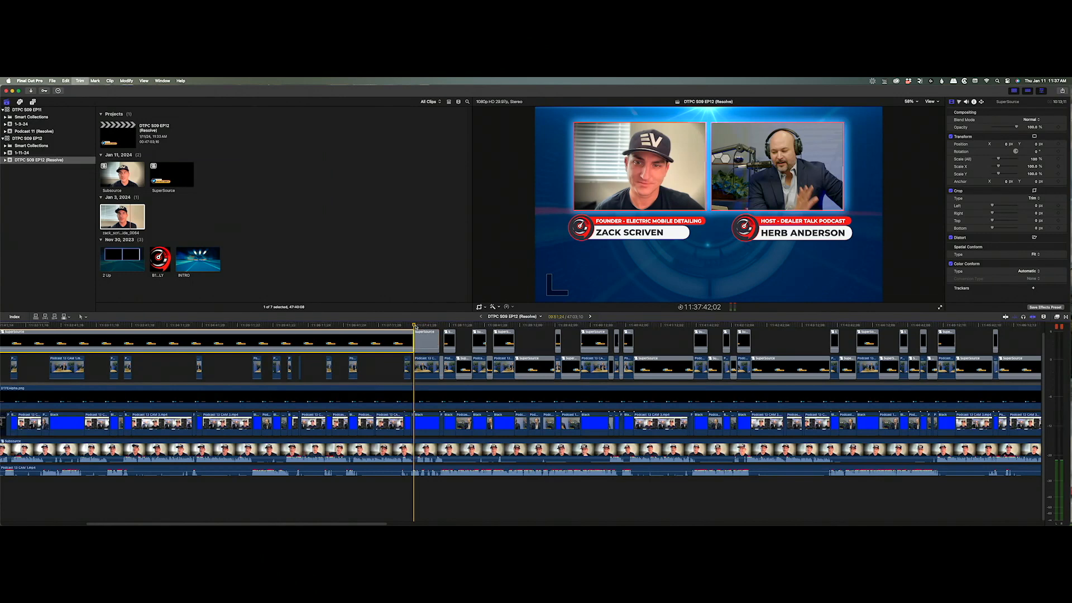
key("super+b")
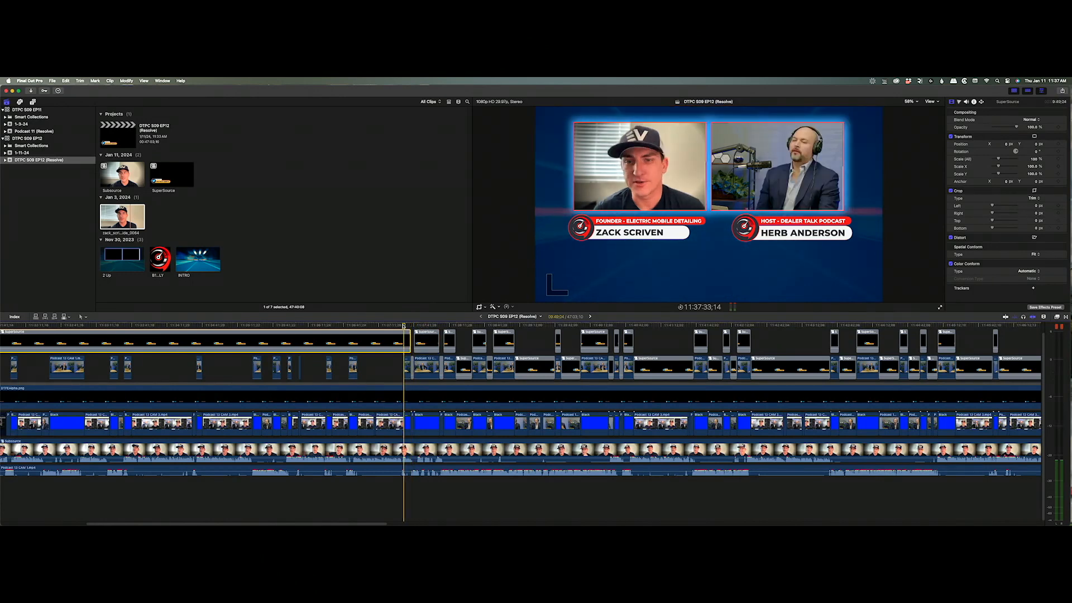
key("super+b")
Blade the SuperSource clip at nine successive cut points, working backward.
left_click(357, 326)
key("super+b")
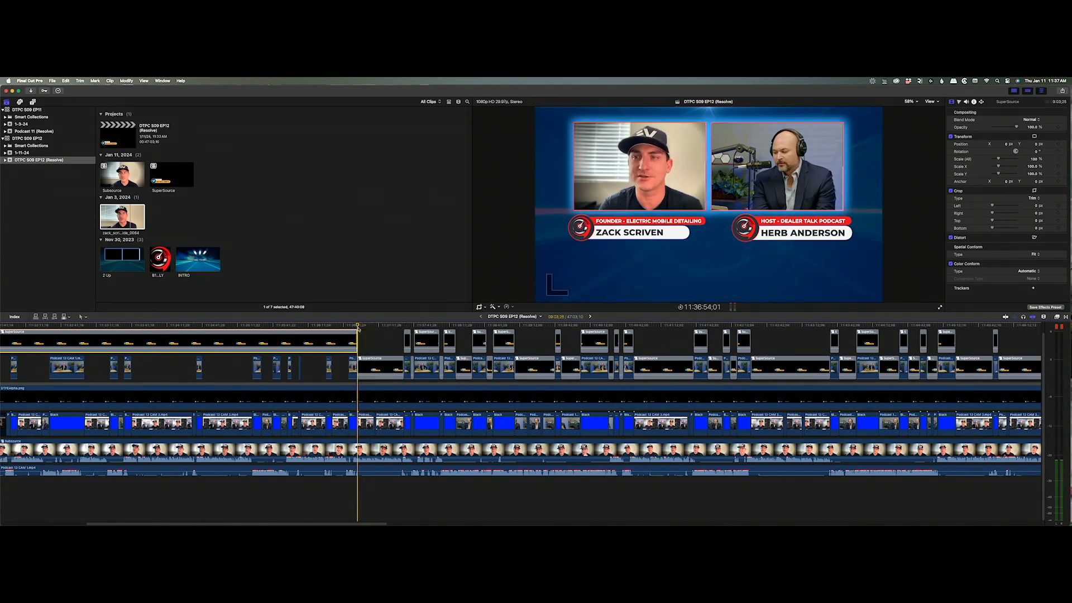
left_click(348, 326)
key("super+b")
left_click(333, 326)
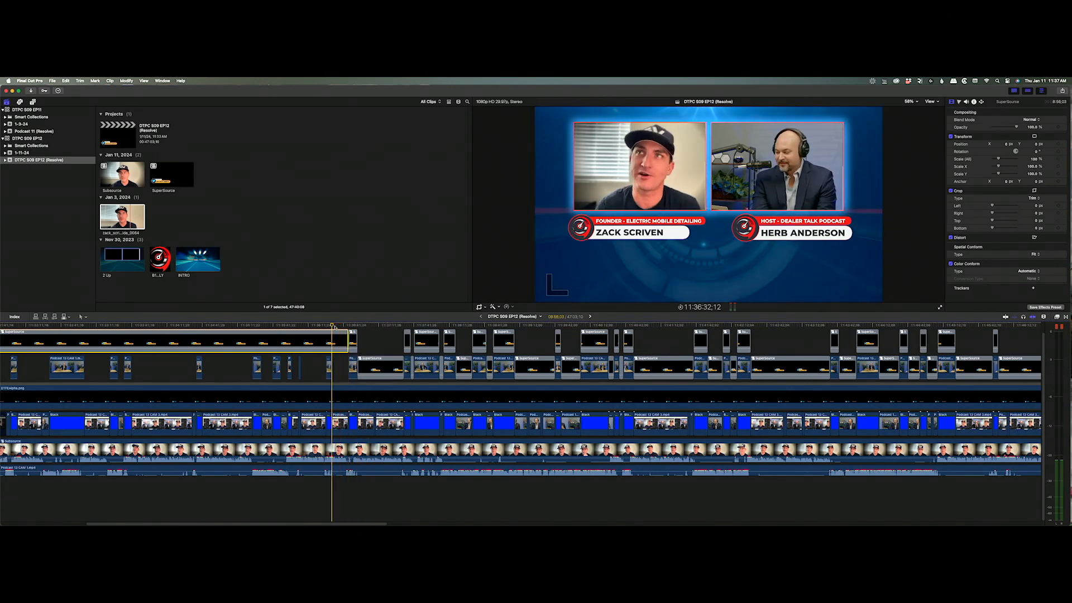
key("super+b")
left_click(326, 326)
key("super+b")
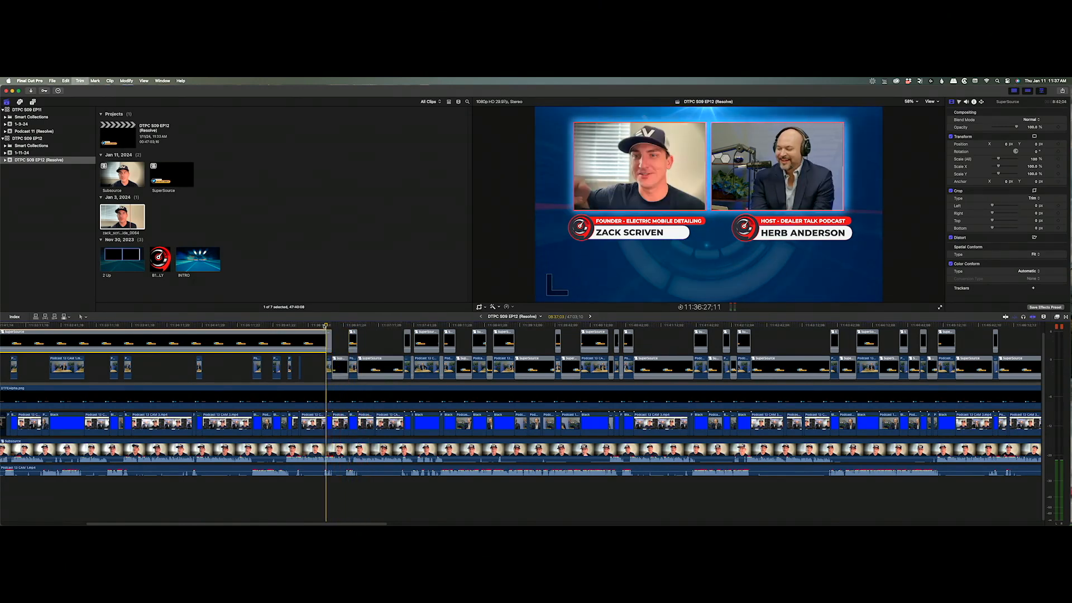
left_click(301, 326)
key("super+b")
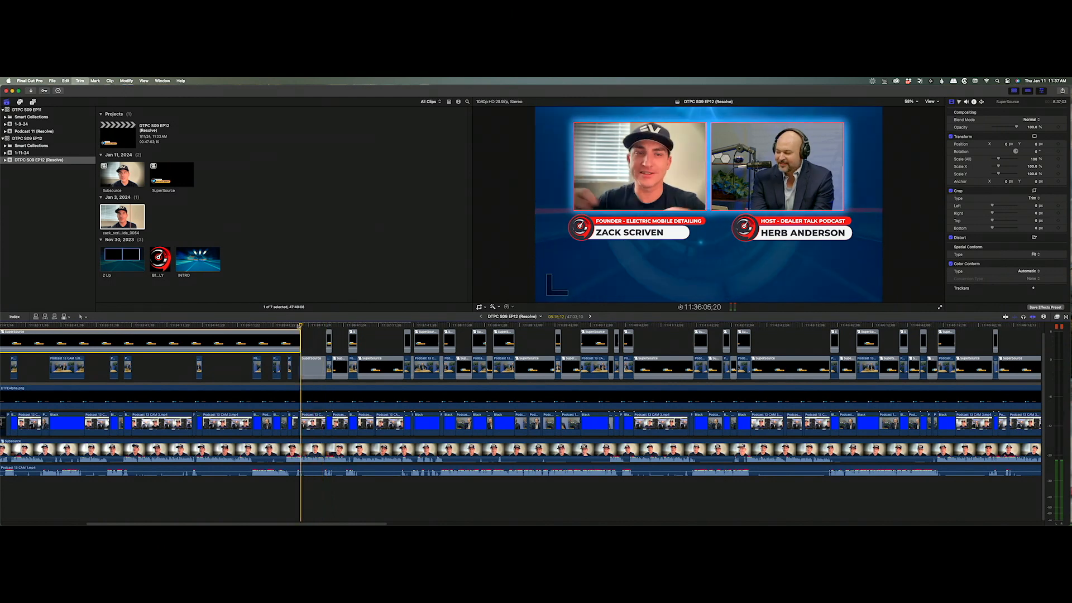
left_click(299, 326)
key("super+b")
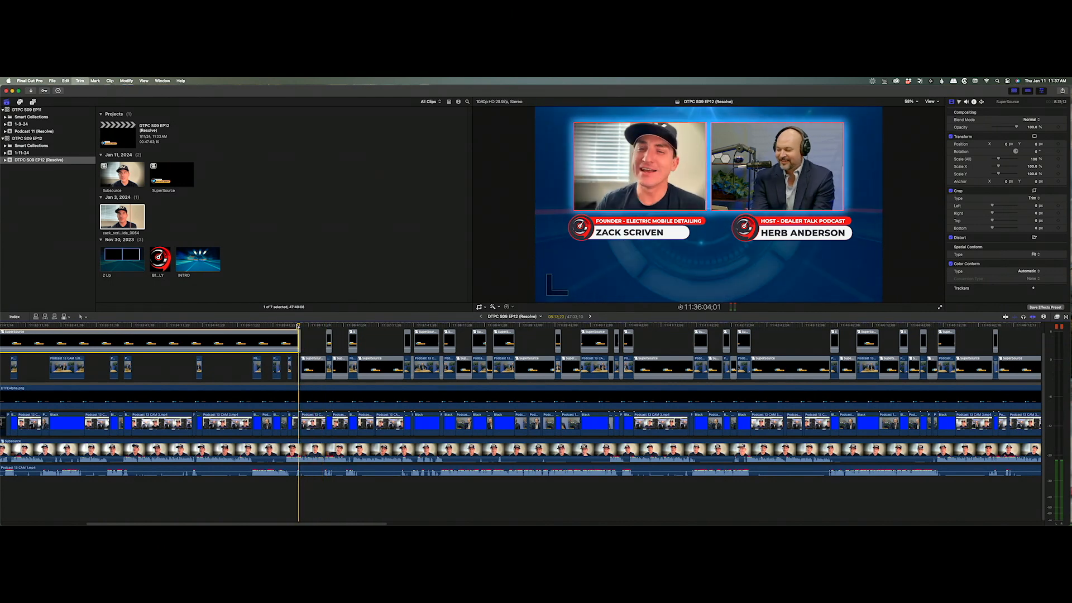
left_click(288, 326)
key("super+b")
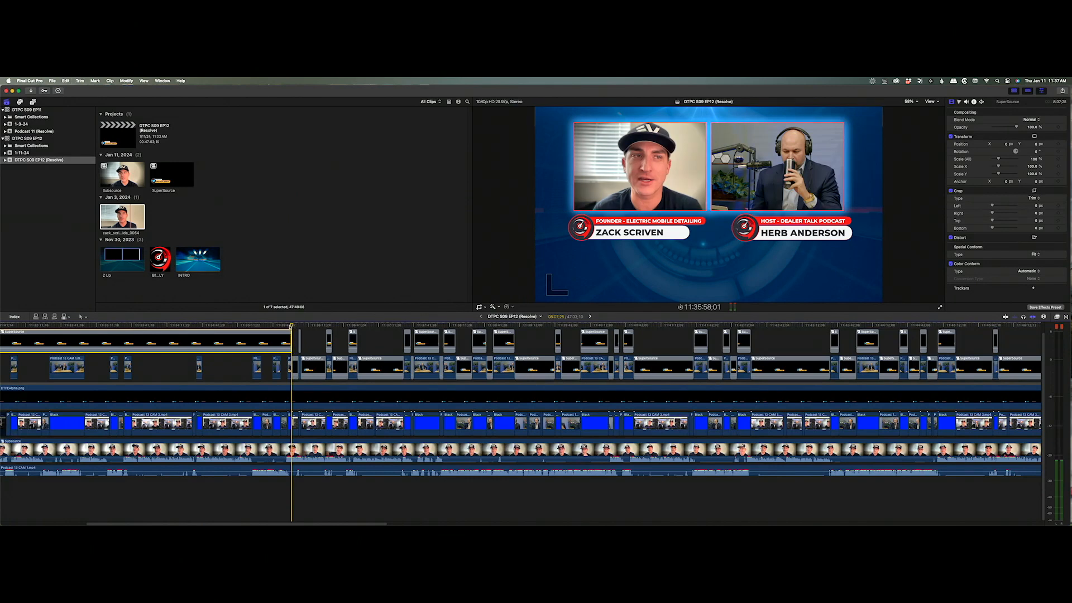
key("super+b")
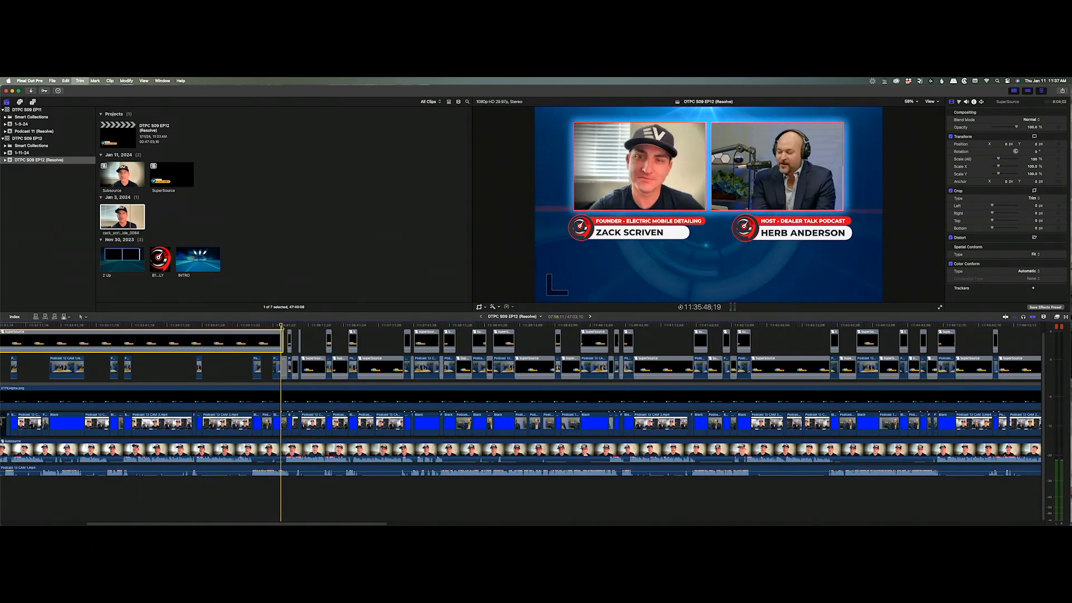
left_click(274, 327)
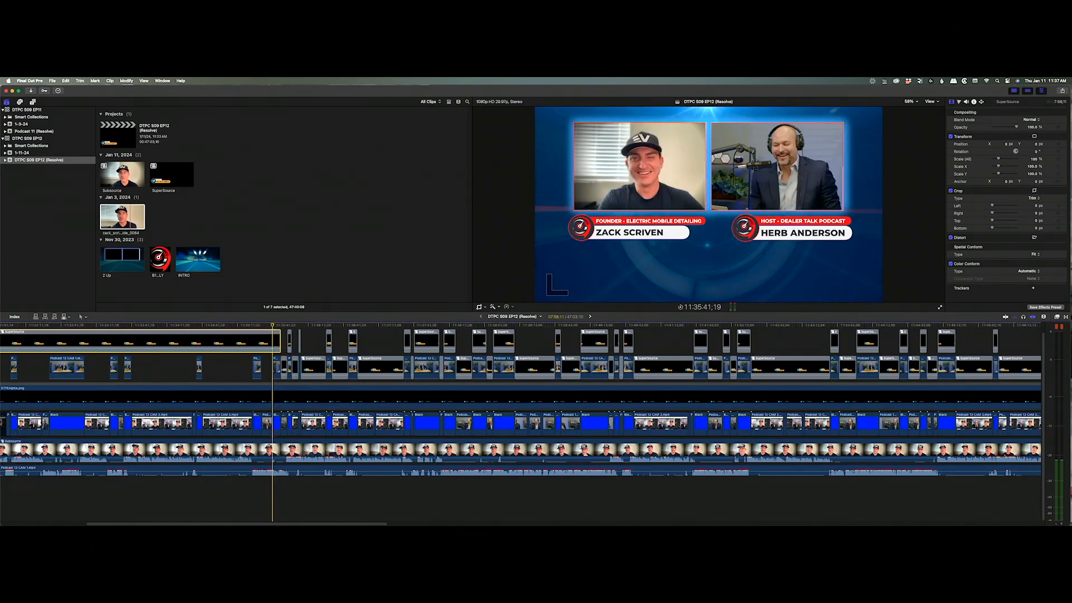
key("super+b")
Blade SuperSource twice more and move back toward the project start near 11:32:04;21.
left_click(263, 326)
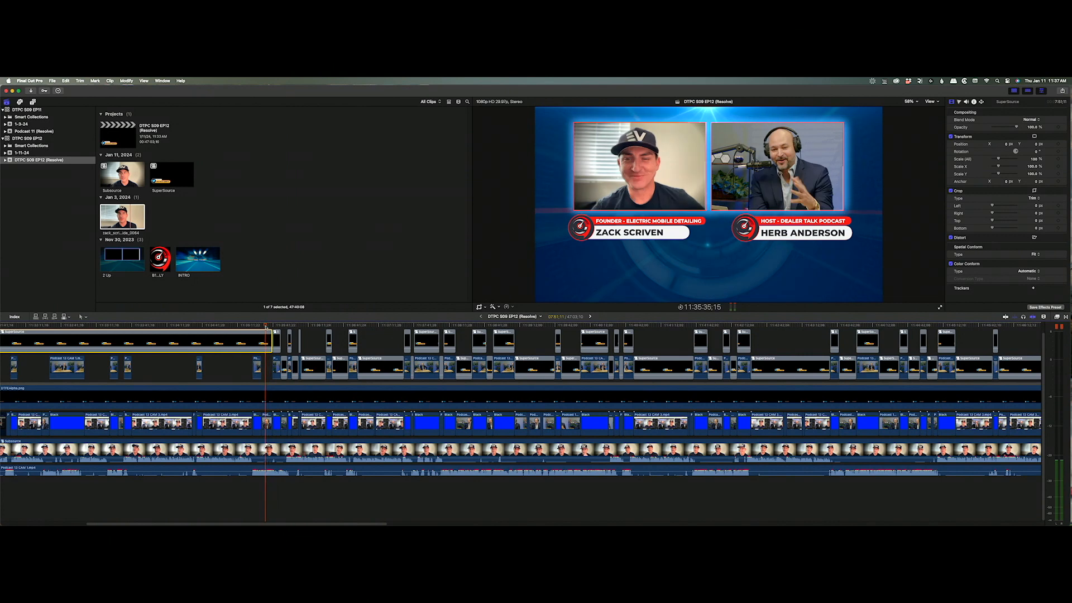
left_click(252, 326)
left_click_drag(253, 326, 131, 327)
key("super+b")
key("super+b")
left_click(171, 326)
key("super+b")
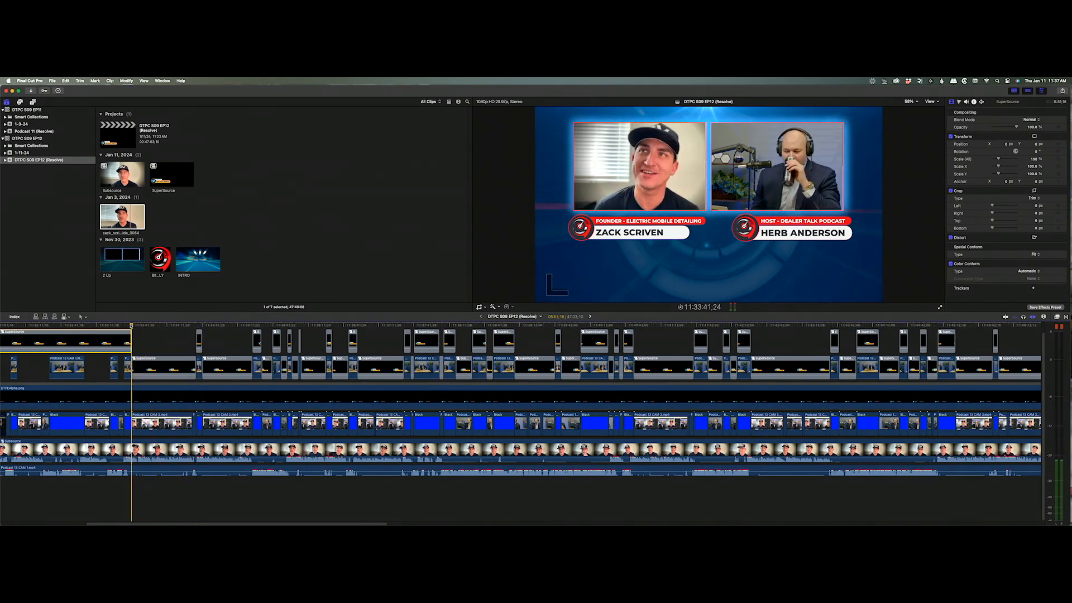
left_click(124, 326)
left_click(119, 326)
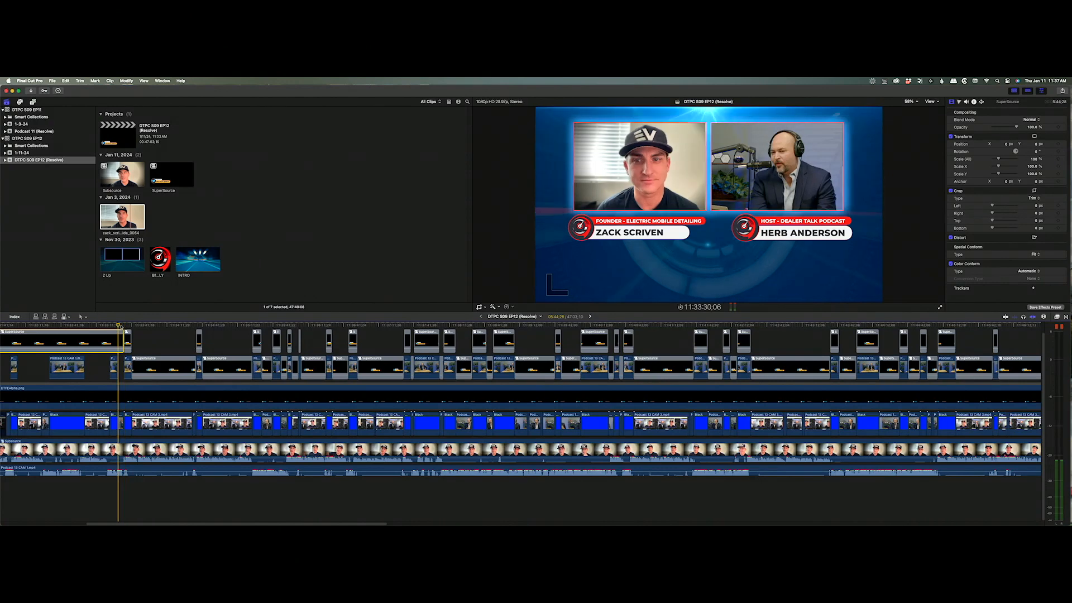
left_click(110, 326)
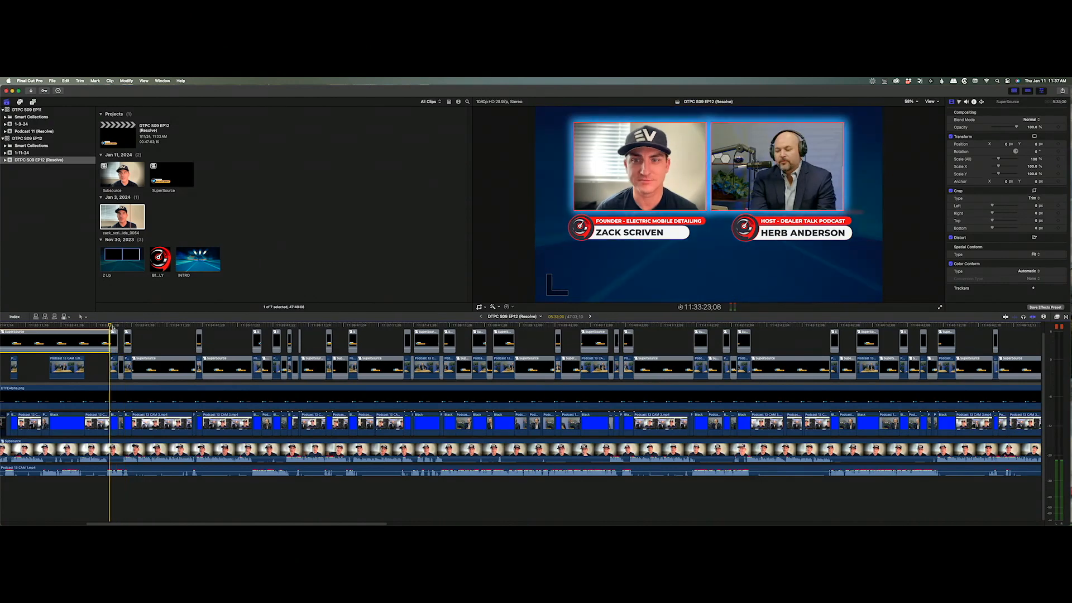
left_click(84, 326)
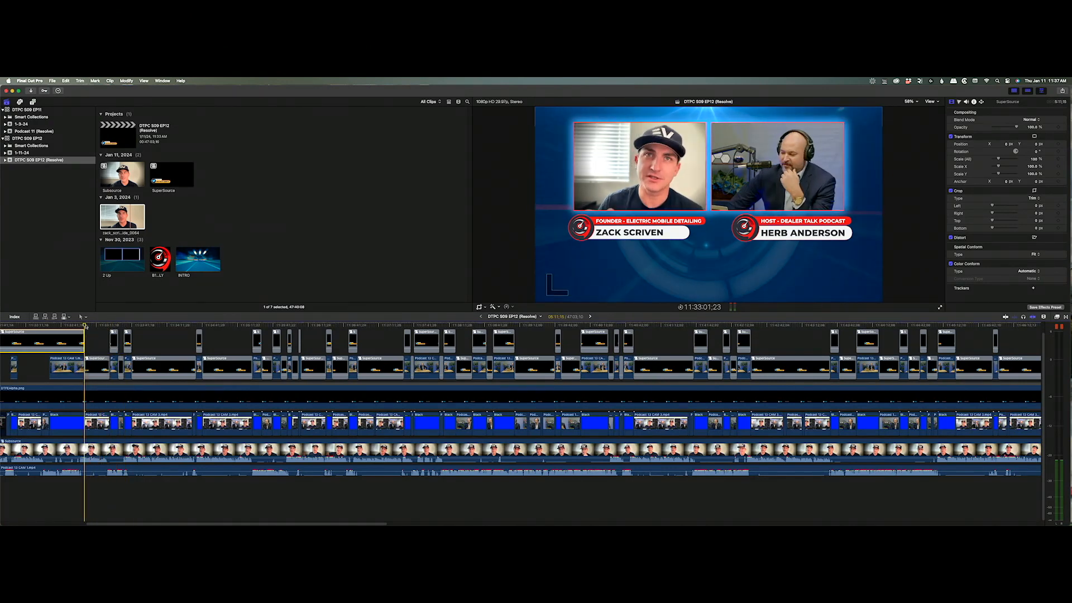
left_click(49, 326)
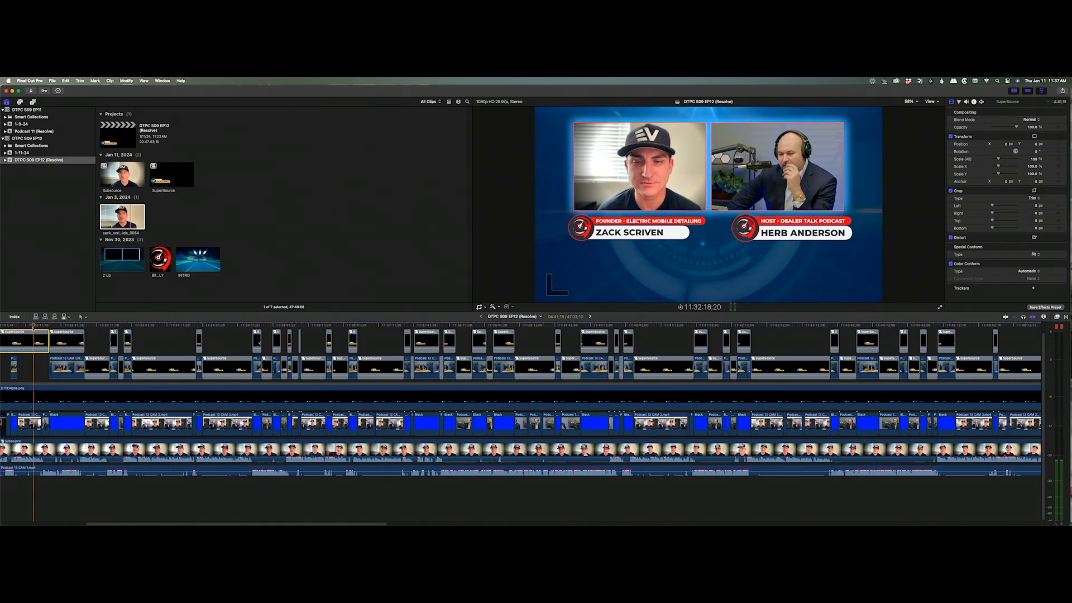
left_click(17, 326)
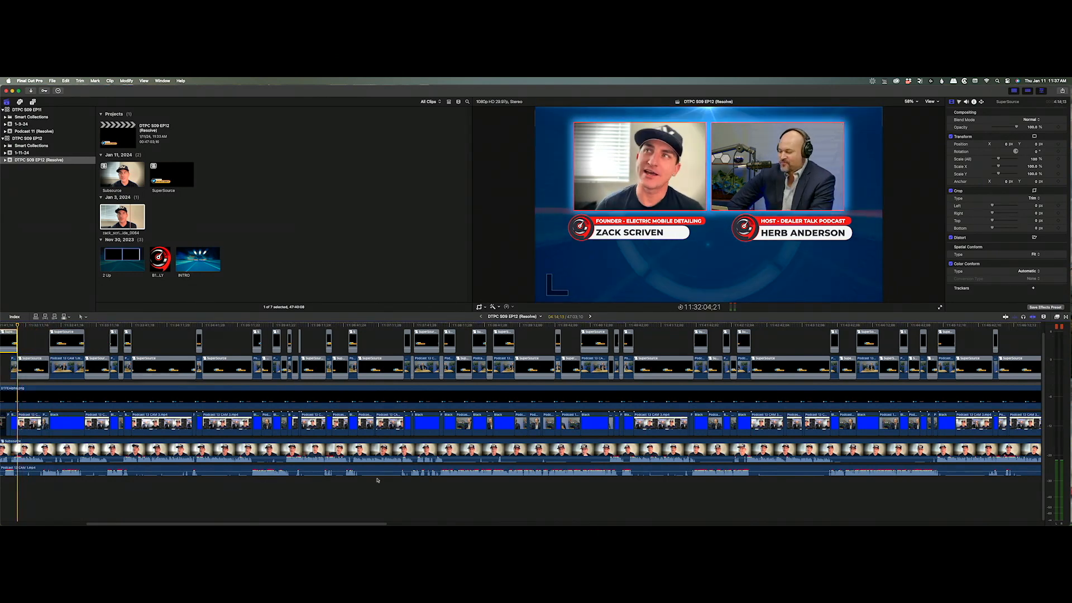
left_click_drag(331, 525, 227, 515)
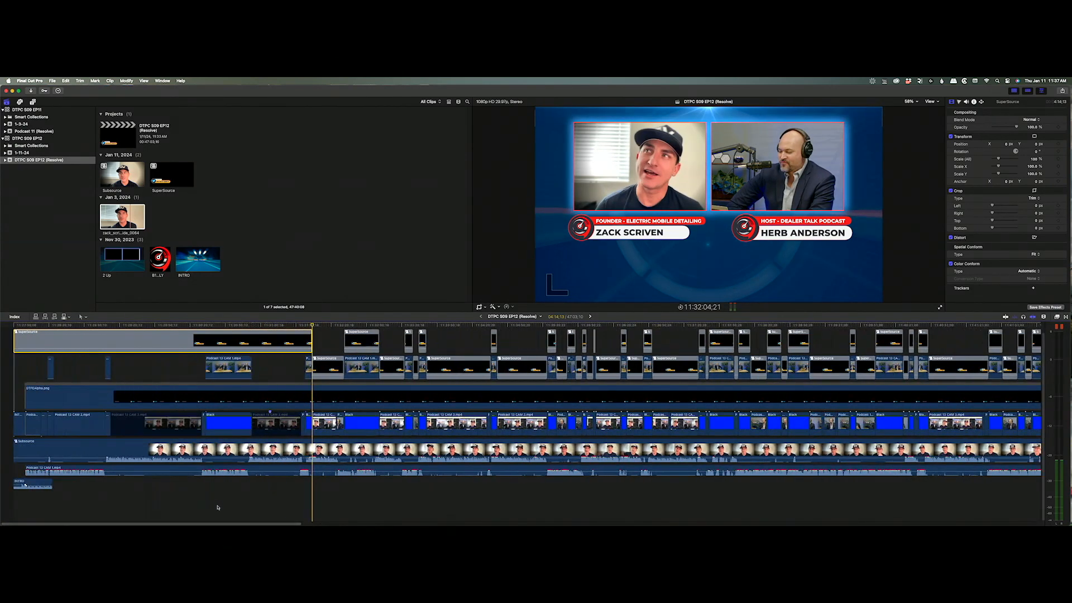
Blade SuperSource at six more points near the start, then scroll the timeline to its end.
key("super+b")
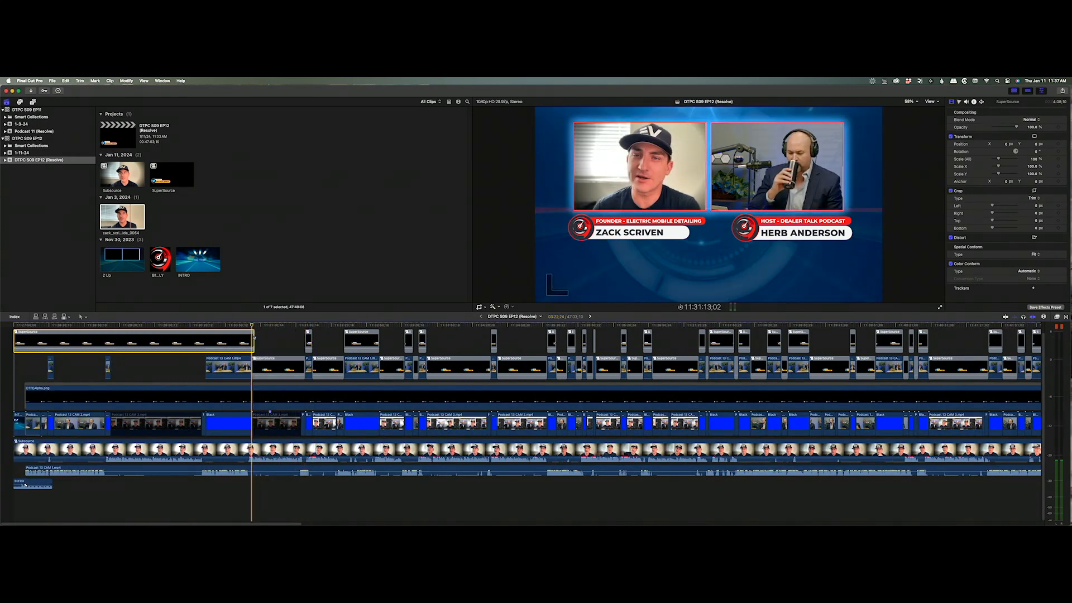
key("super+b")
key("super+b")
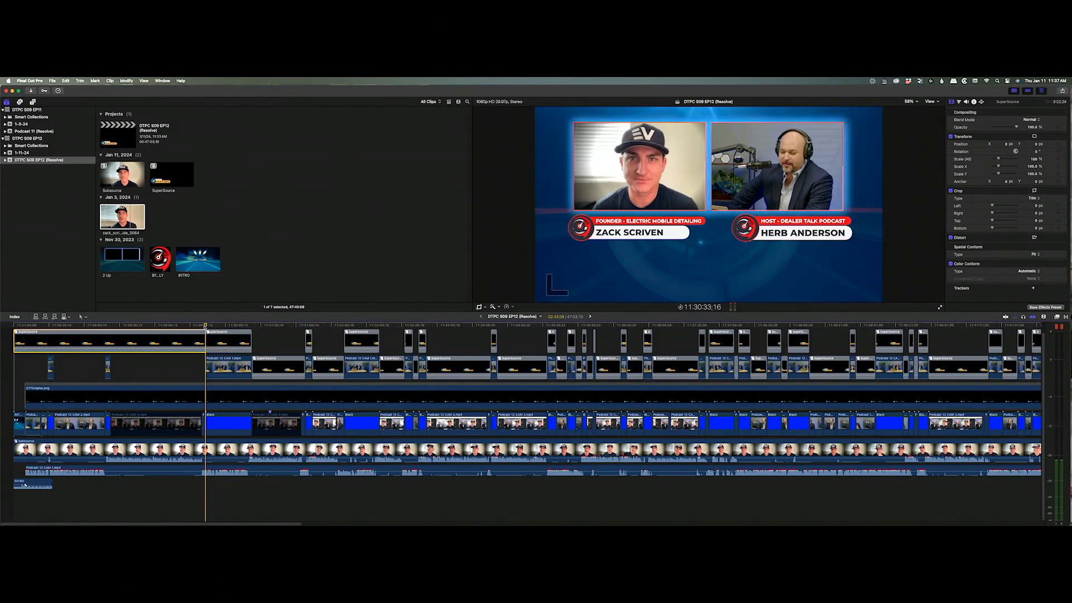
key("super+b")
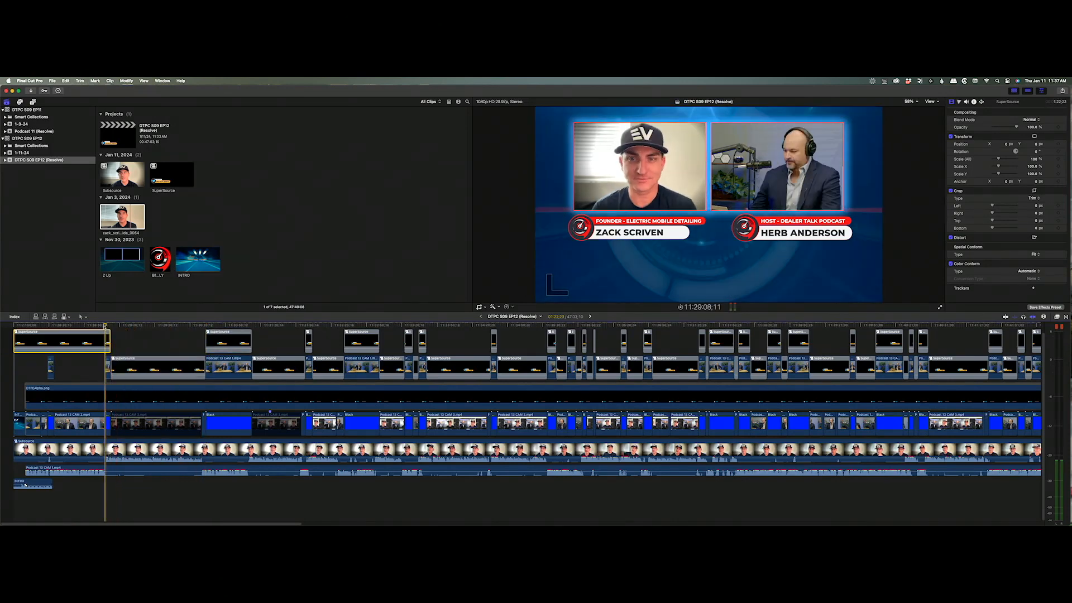
key("super+b")
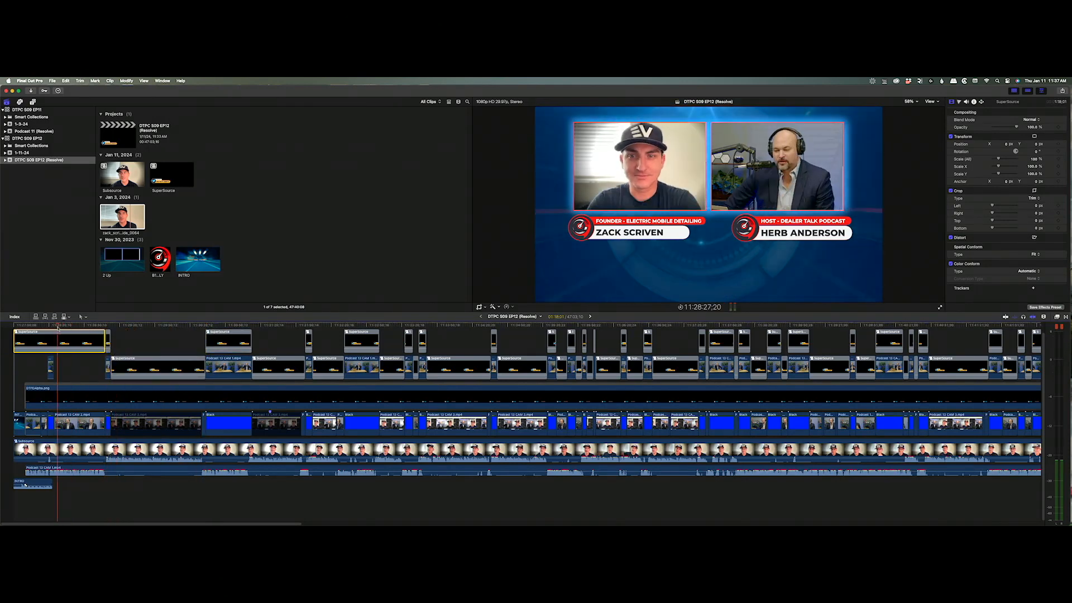
key("super+b")
key("Up")
key("super+b")
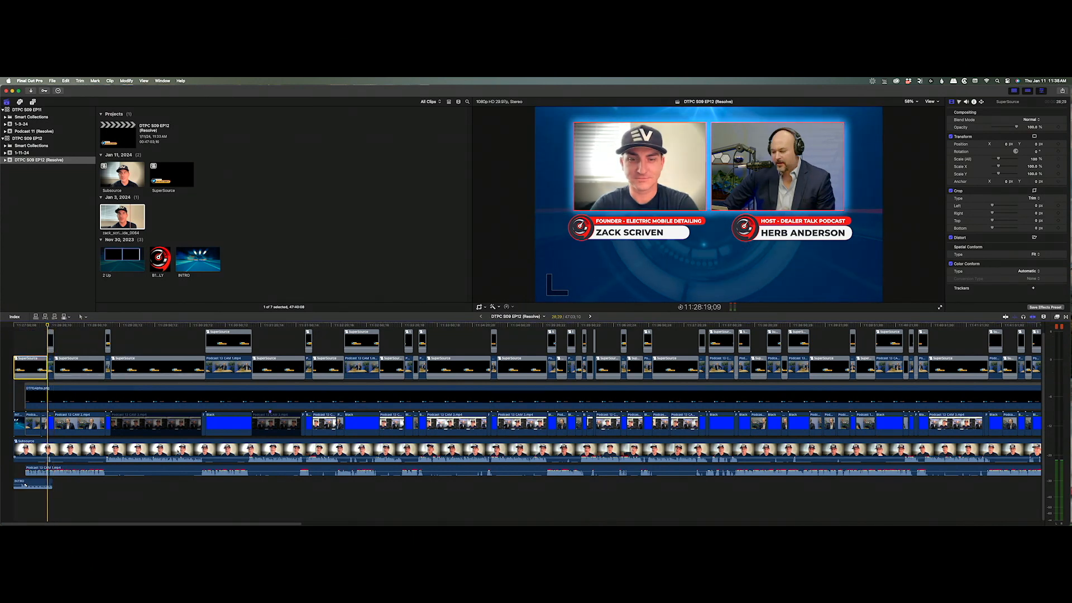
left_click_drag(105, 523, 890, 523)
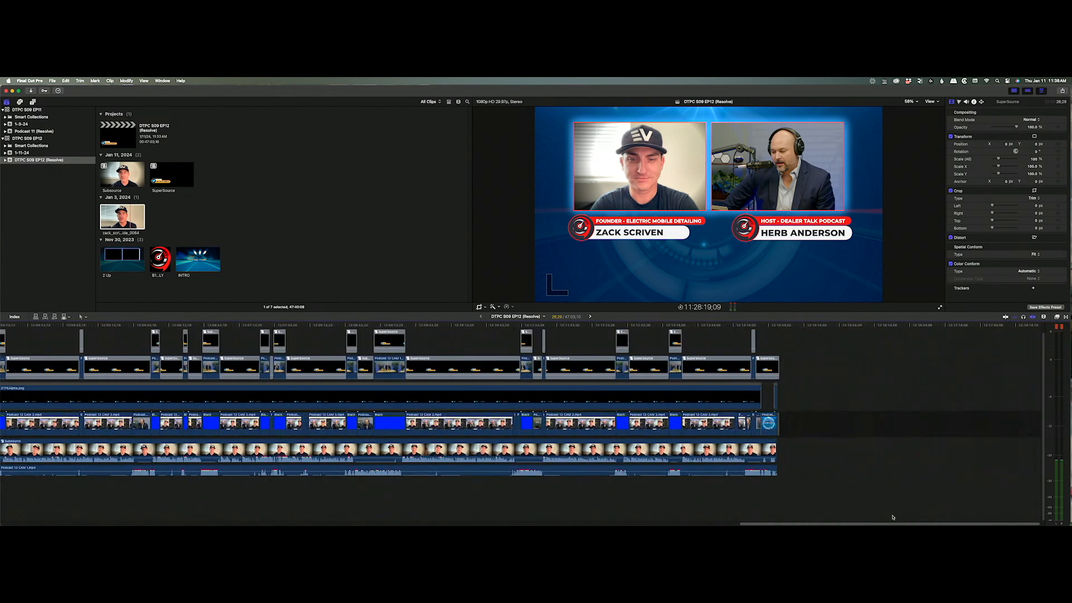
Delete all 149 SuperSource clips in the main row and scrub back to review the remaining titles.
left_click(769, 374, "shift")
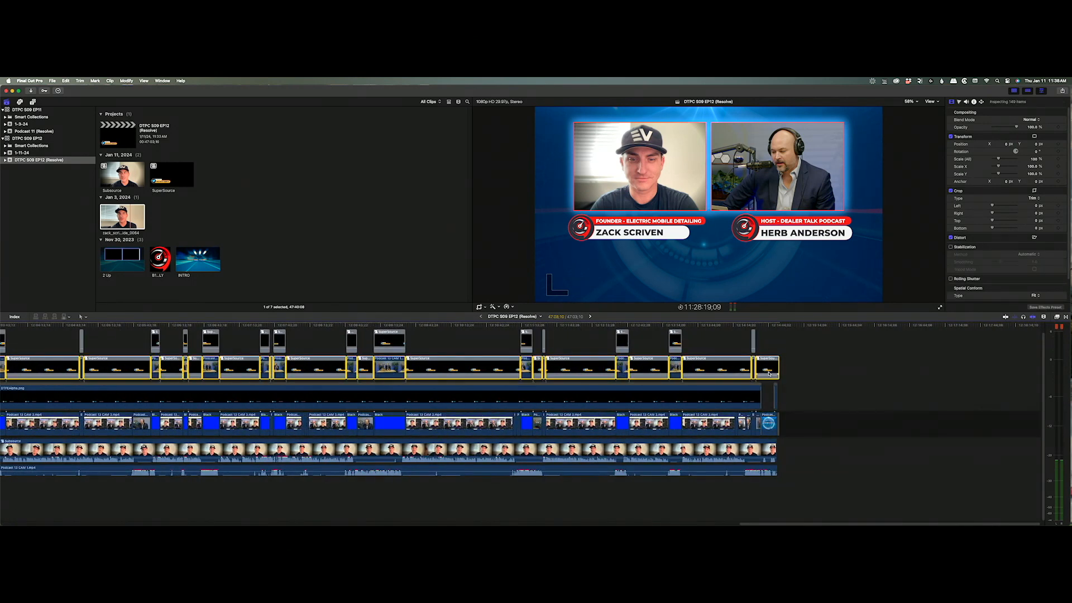
key("Delete")
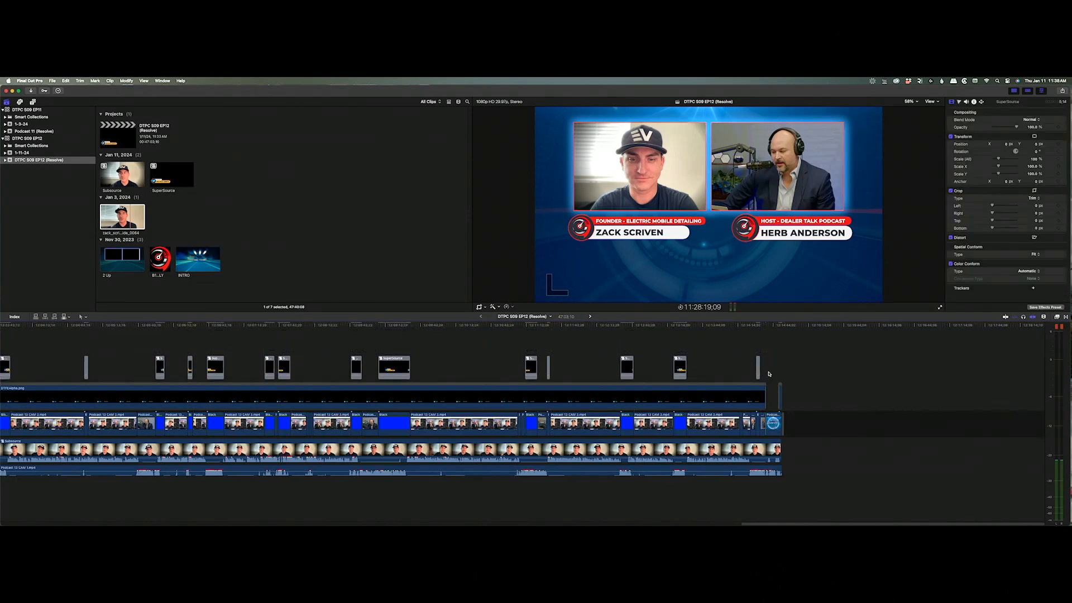
left_click_drag(744, 328, 681, 330)
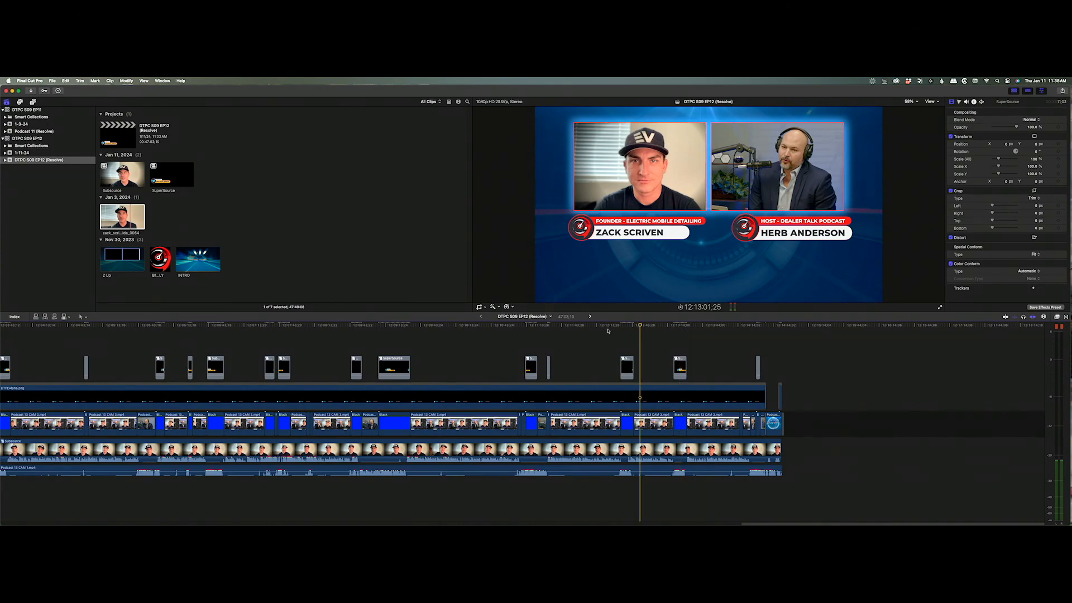
left_click_drag(608, 331, 1, 310)
left_click_drag(6, 317, 227, 323)
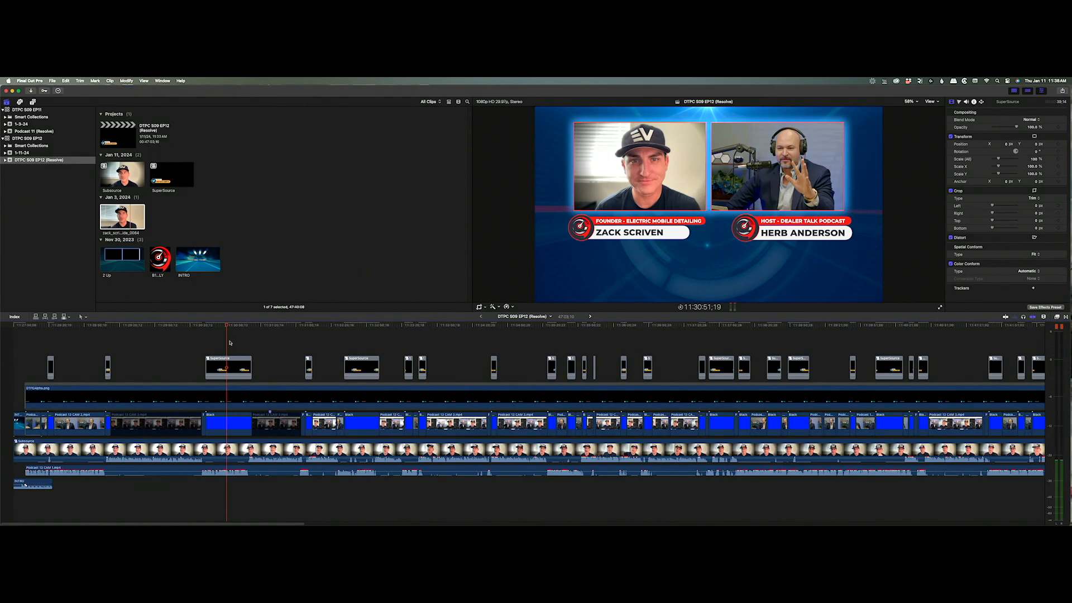
left_click_drag(227, 326, 133, 338)
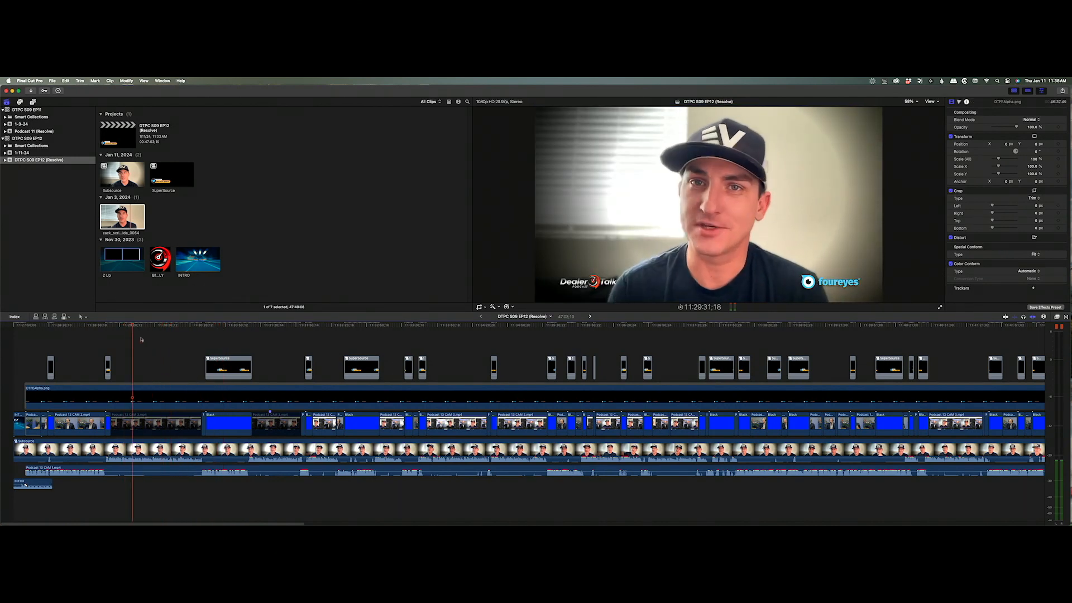
Filter the Timeline Index by 'cam', select all cam 3 clips, and leave them disabled.
left_click(14, 317)
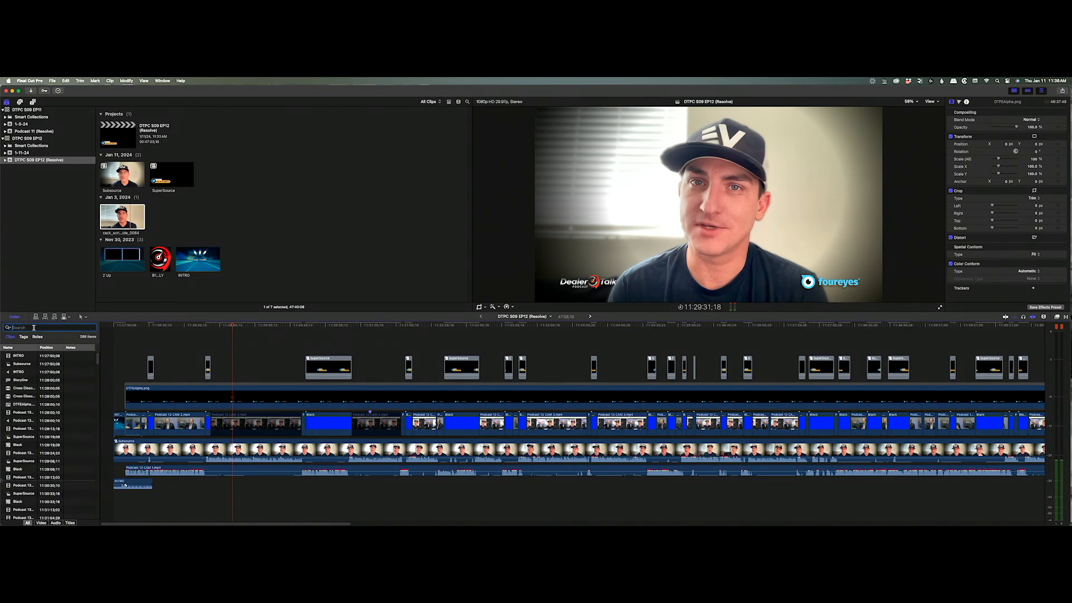
type("cam 3")
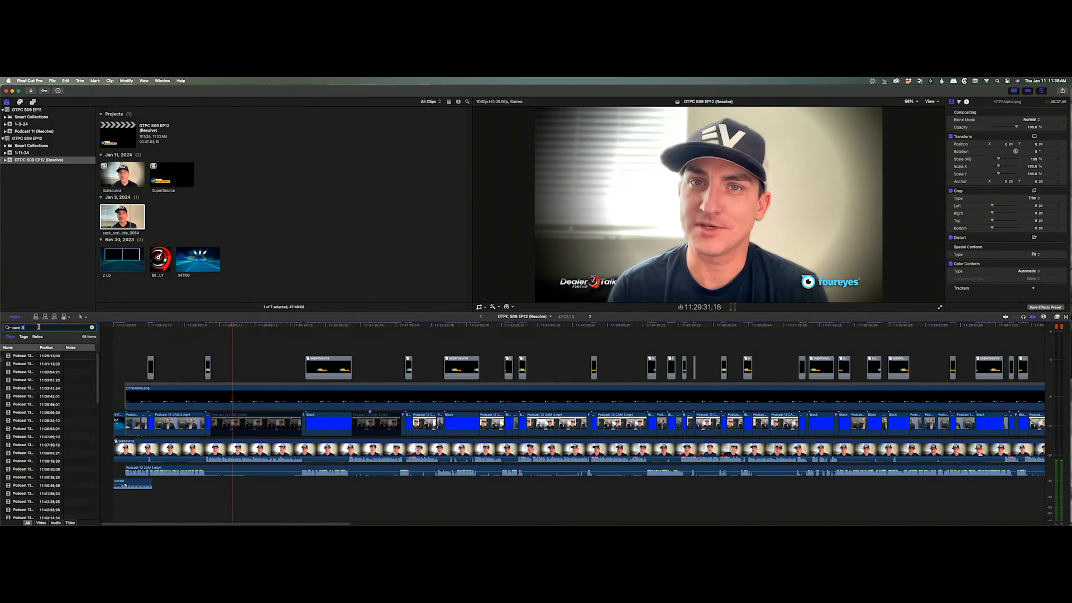
left_click(29, 355)
key("super+a")
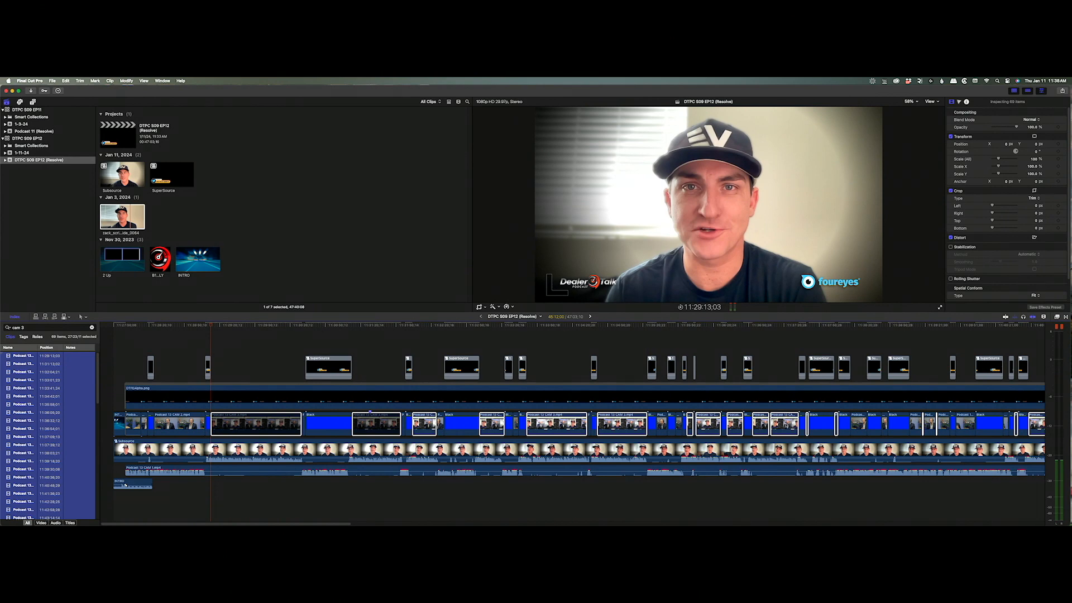
key("v")
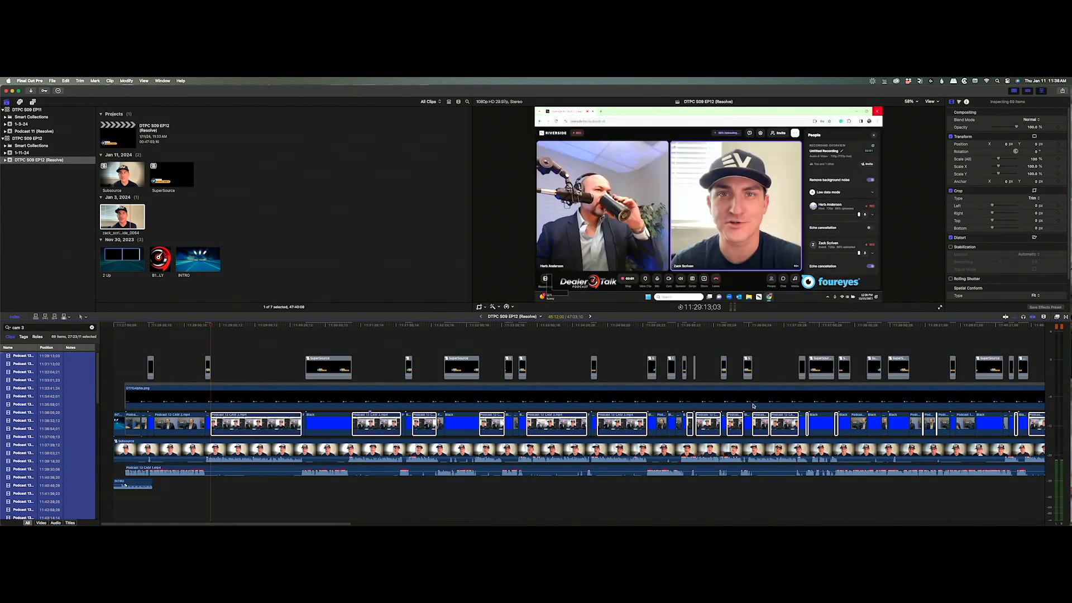
key("v")
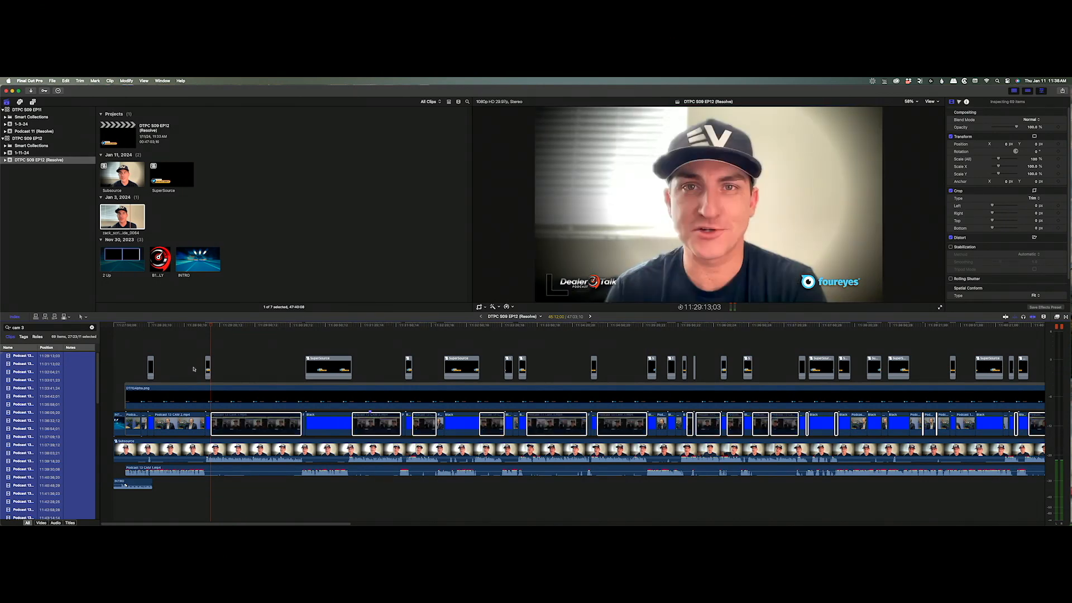
Filter the index by 'Bl', disable all 76 Black clips, and skim to check.
triple_click(36, 329)
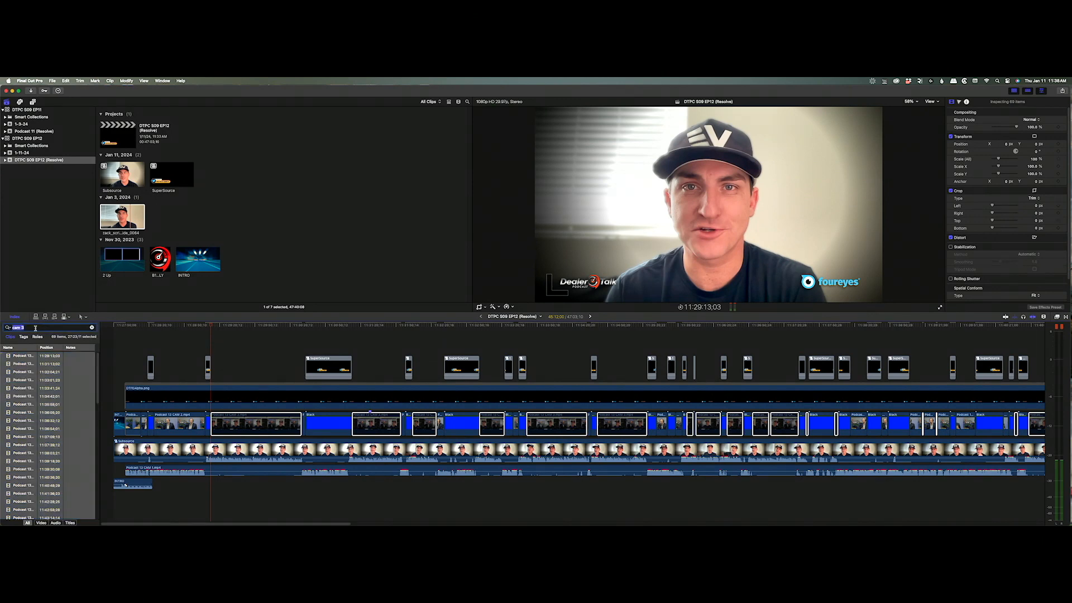
type("Bl")
left_click(21, 357)
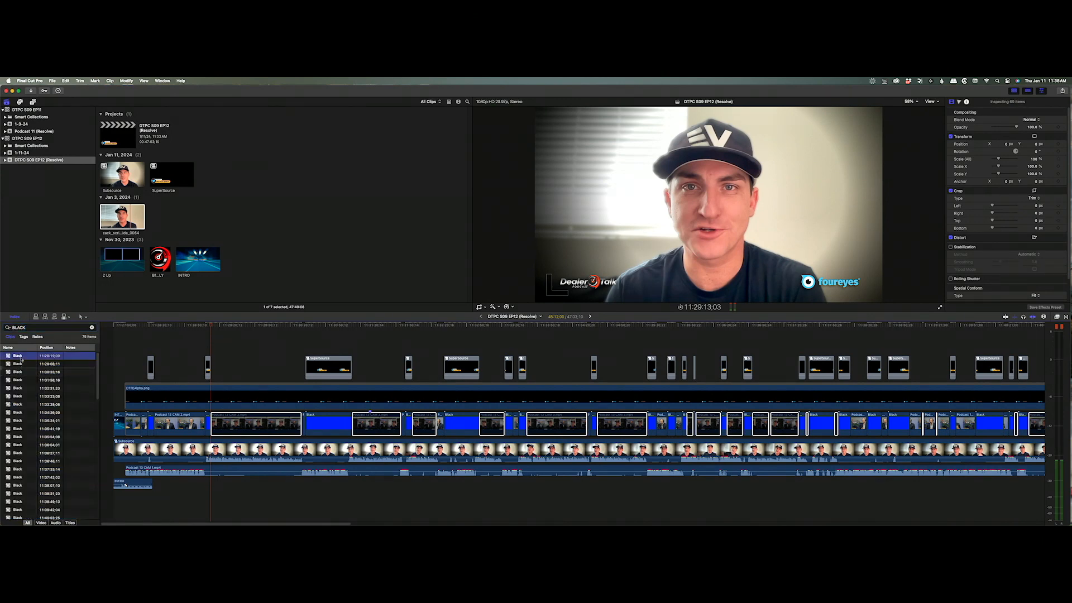
key("super+a")
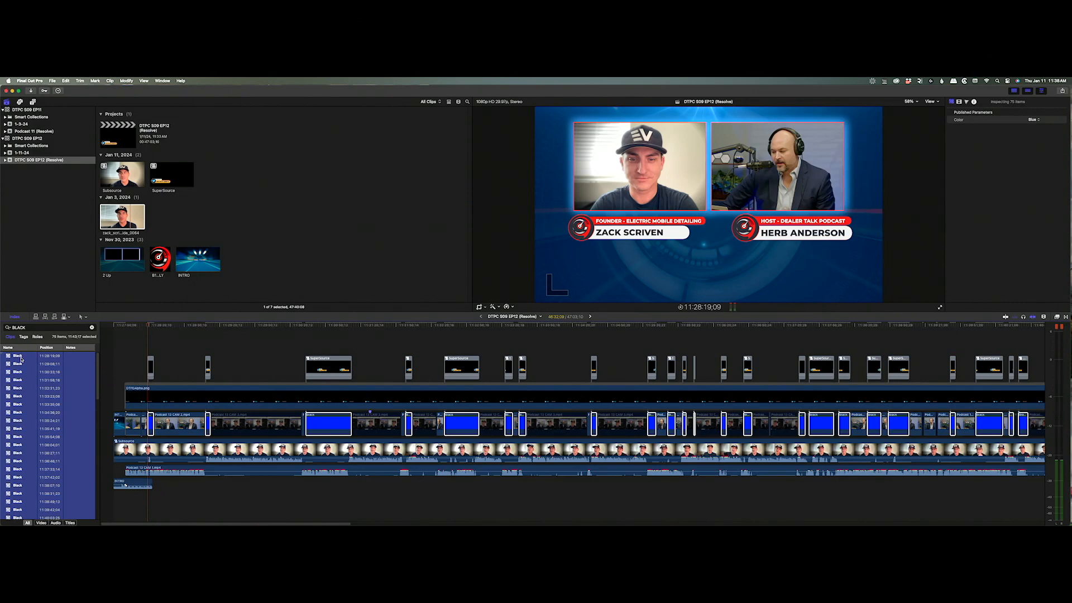
key("v")
left_click_drag(238, 325, 282, 334)
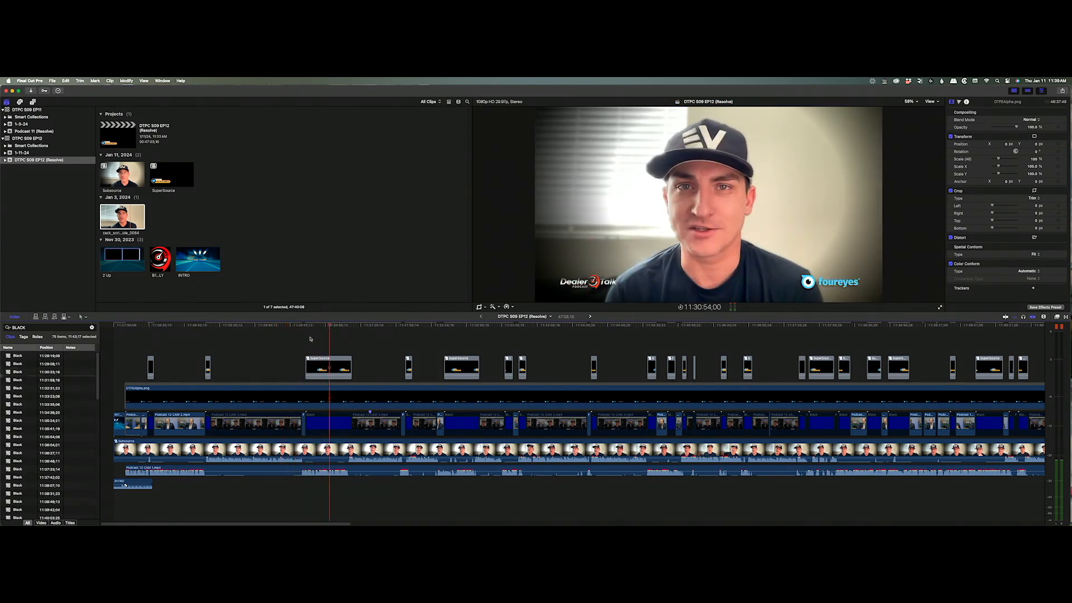
Move the DTPEAlpha.png overlay clip above the title clips and skim ahead to verify it.
left_click(139, 326)
left_click(124, 328)
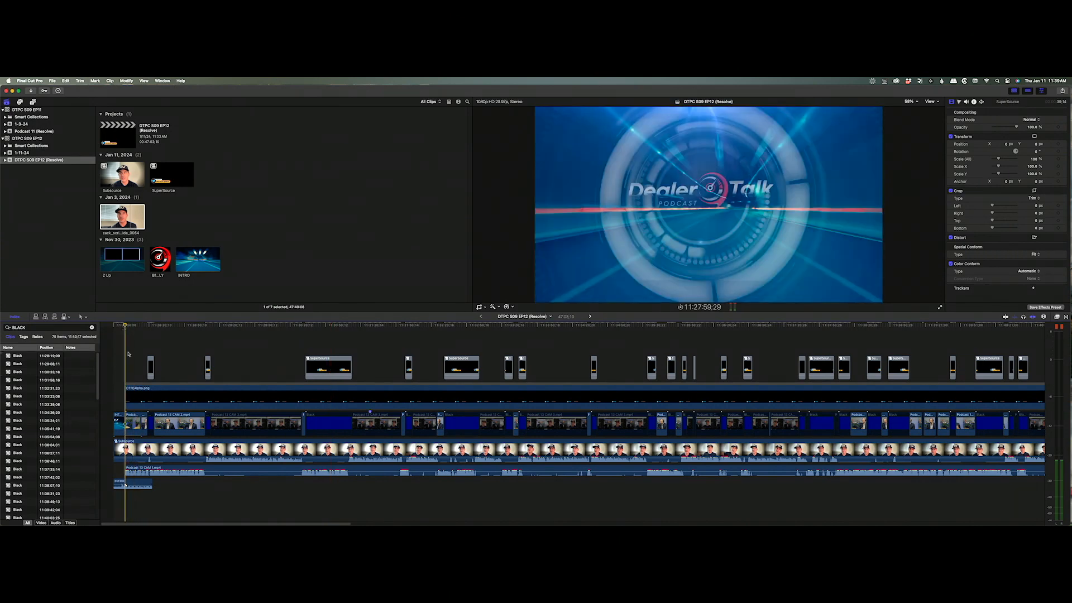
left_click_drag(137, 388, 137, 340)
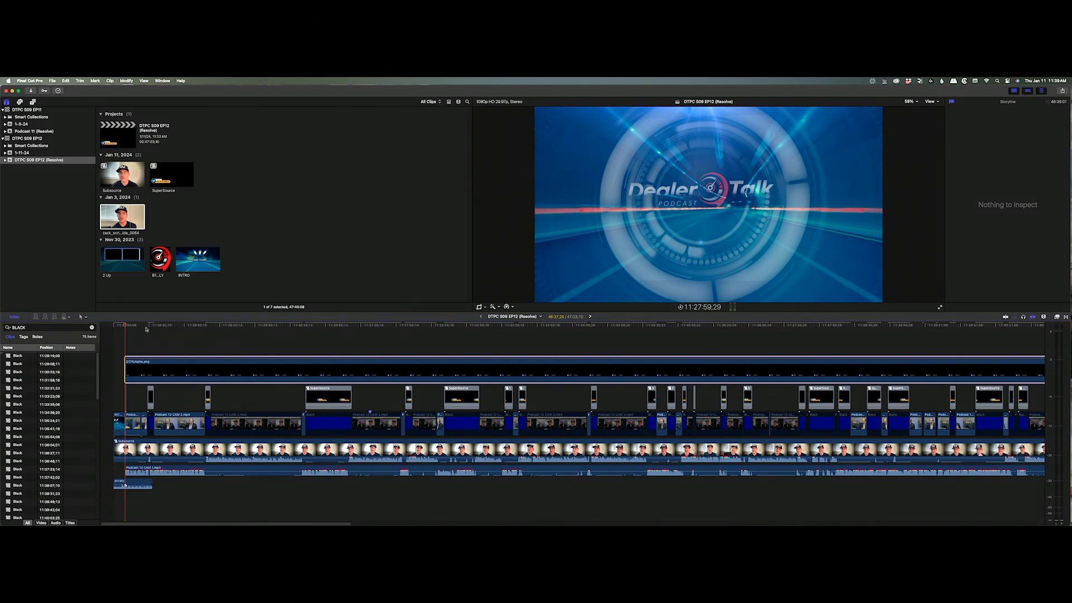
left_click_drag(147, 328, 302, 330)
left_click_drag(310, 327, 592, 340)
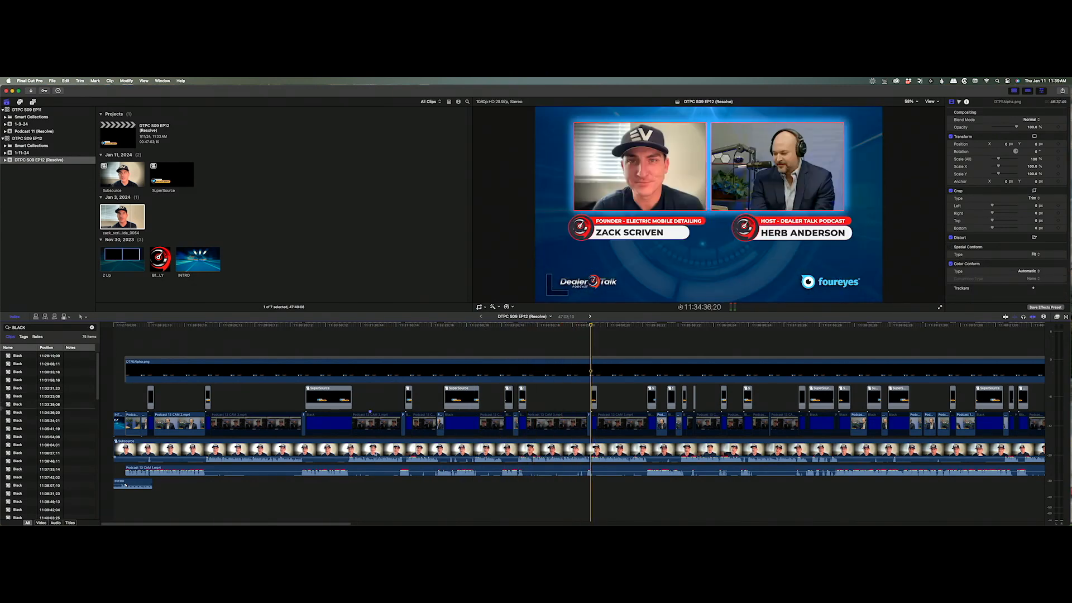
left_click_drag(300, 523, 989, 514)
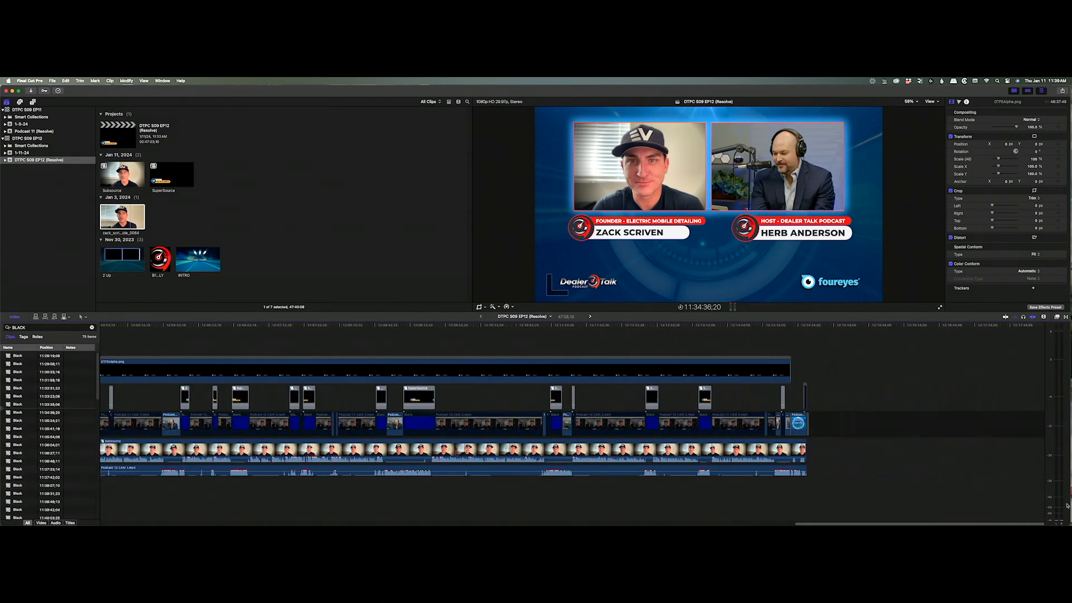
Split all clips at the host's final moment, delete everything after, and append INTRO there.
left_click_drag(775, 350, 847, 524)
key("a")
left_click(519, 325)
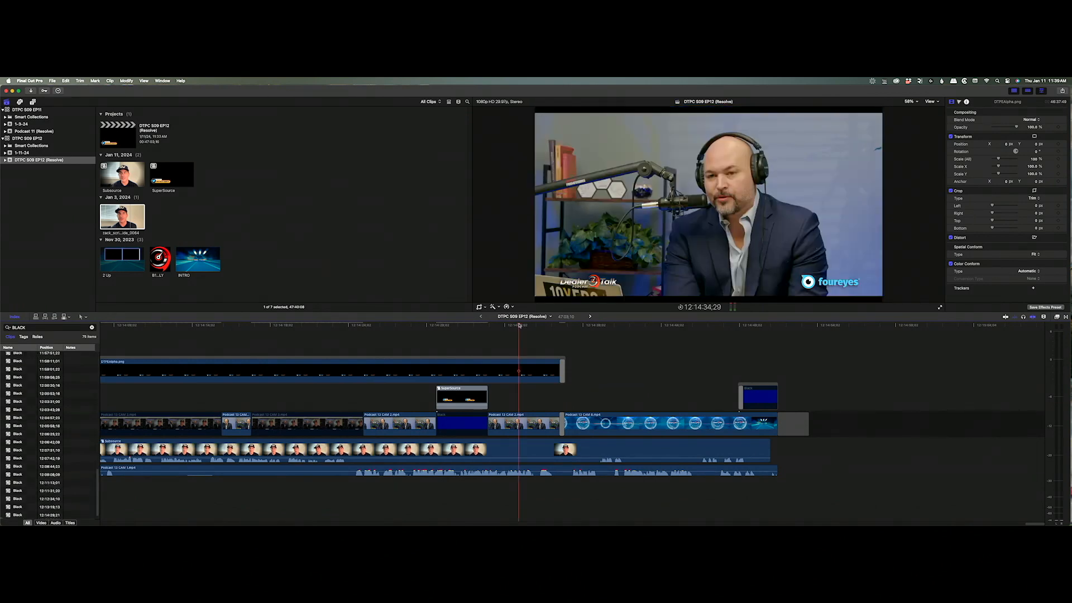
key("space")
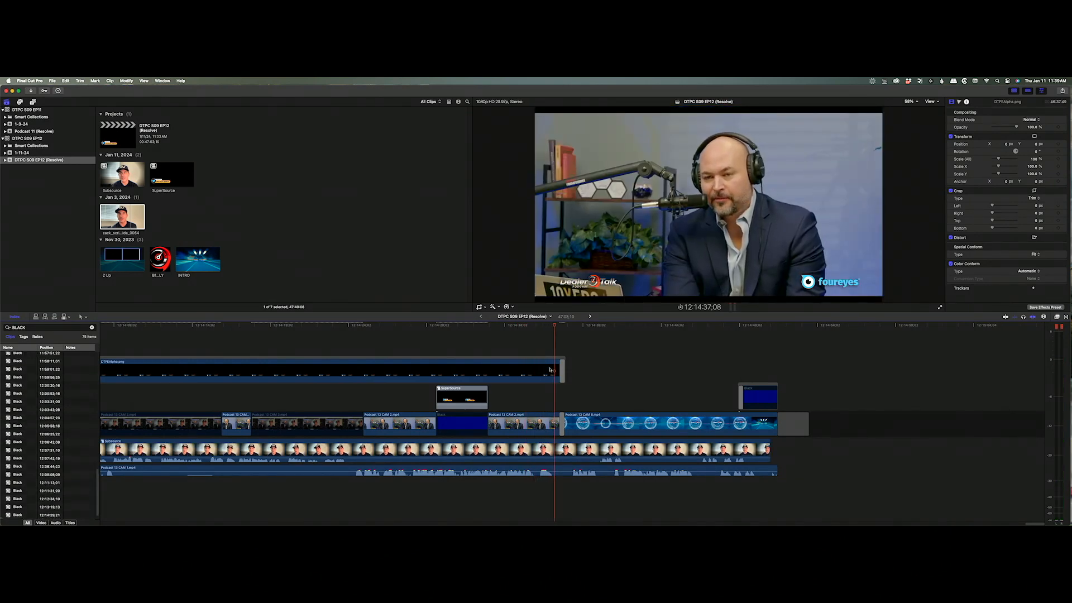
key("super+shift+b")
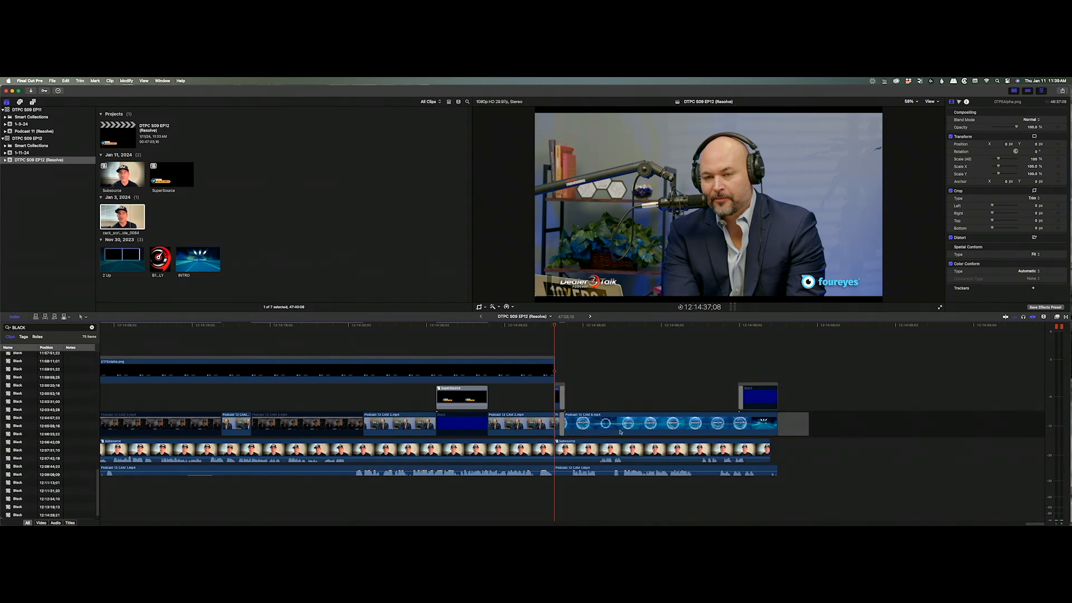
left_click_drag(890, 412, 559, 484)
key("Delete")
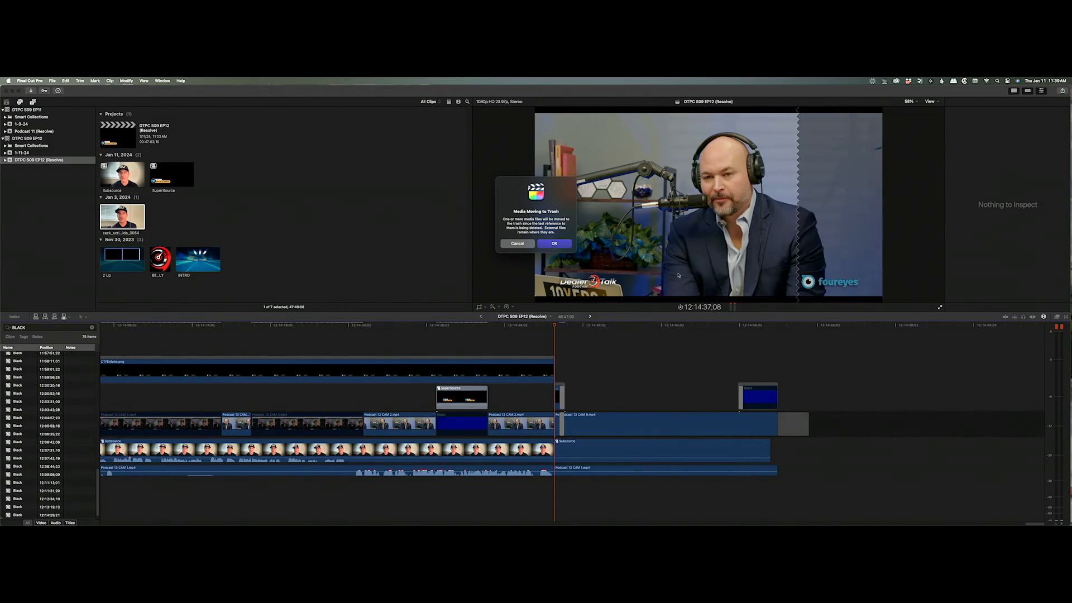
left_click(555, 244)
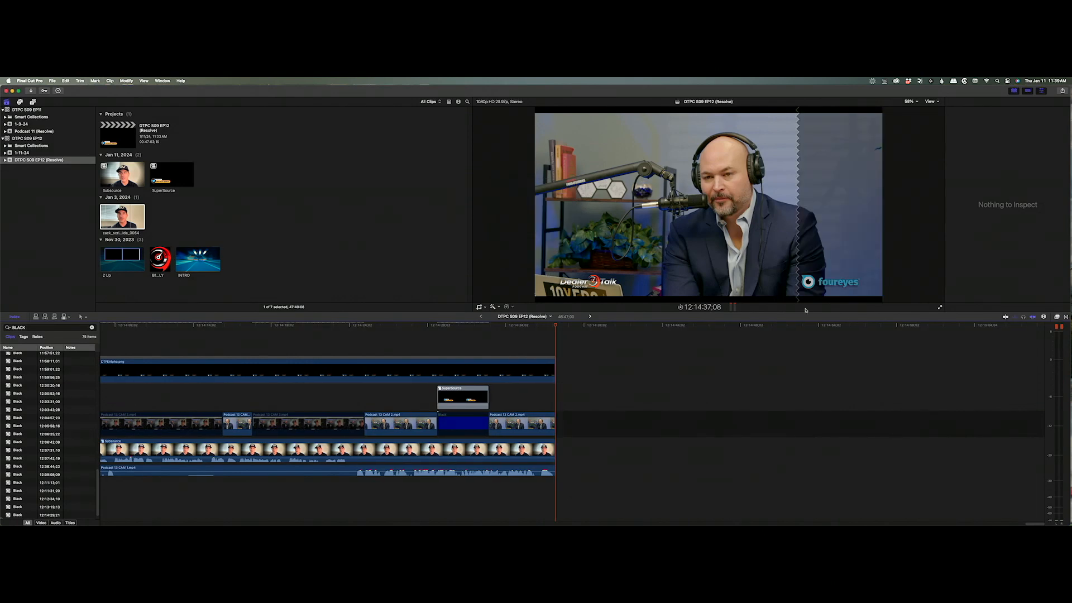
left_click(194, 260)
left_click_drag(194, 263, 558, 422)
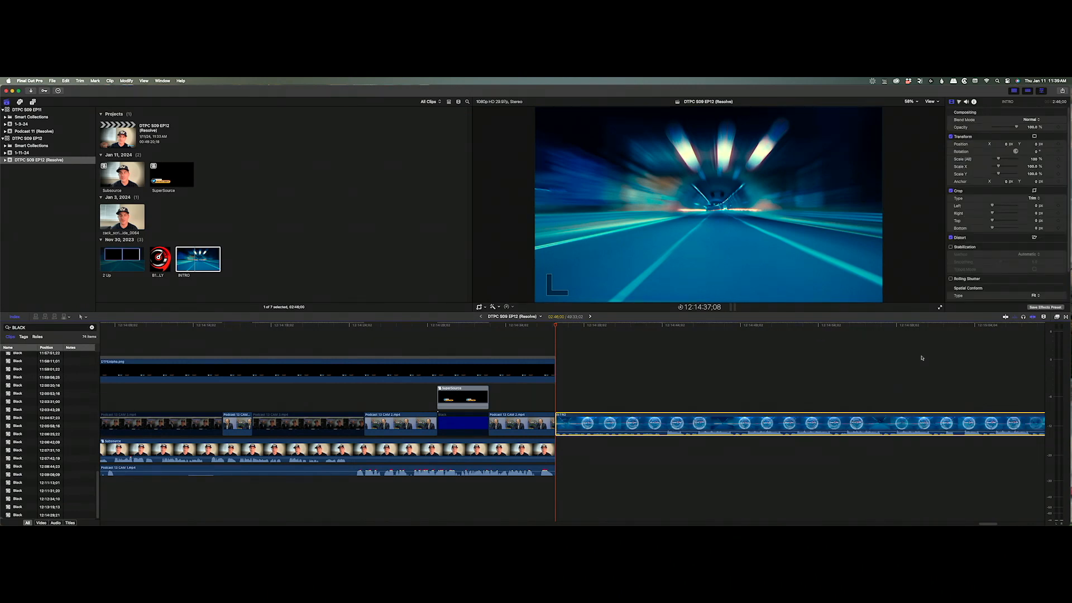
Blade the INTRO clip, delete its first part, and preview the transition into it.
left_click(964, 326)
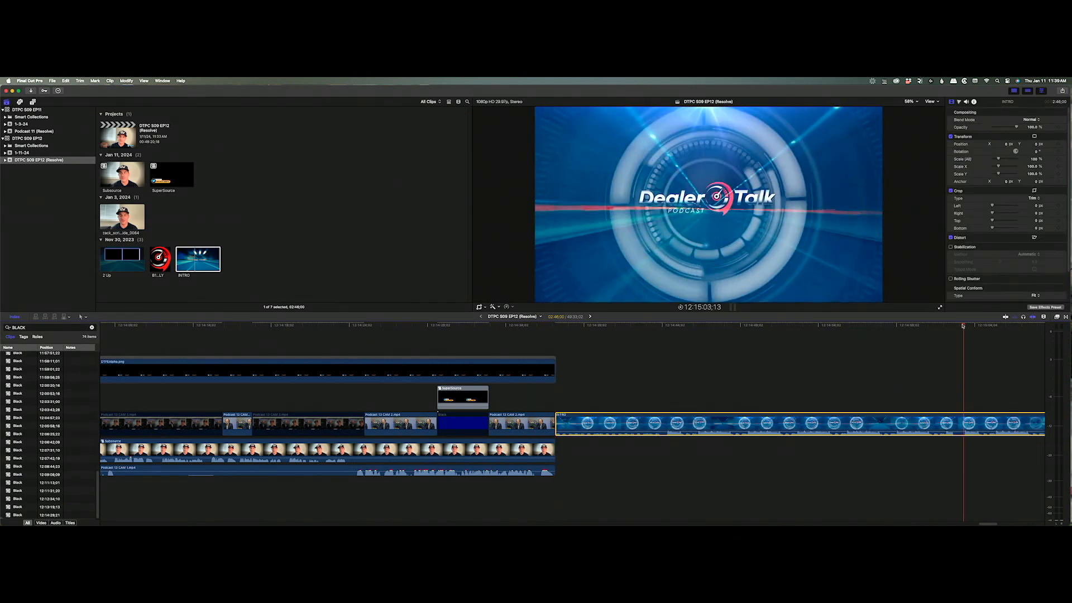
key("super+b")
key("Delete")
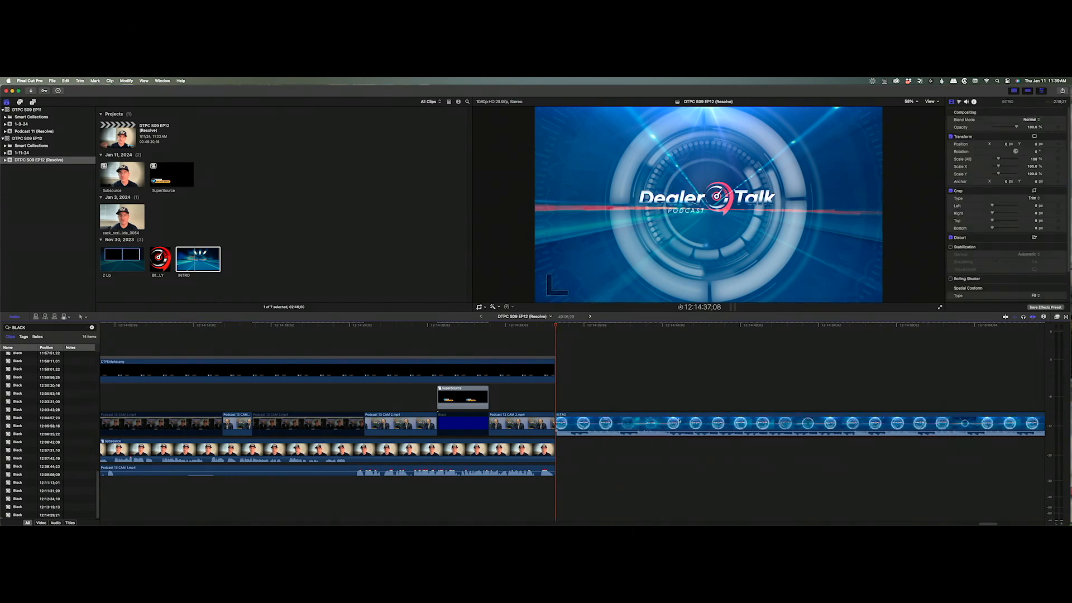
left_click(544, 326)
key("space")
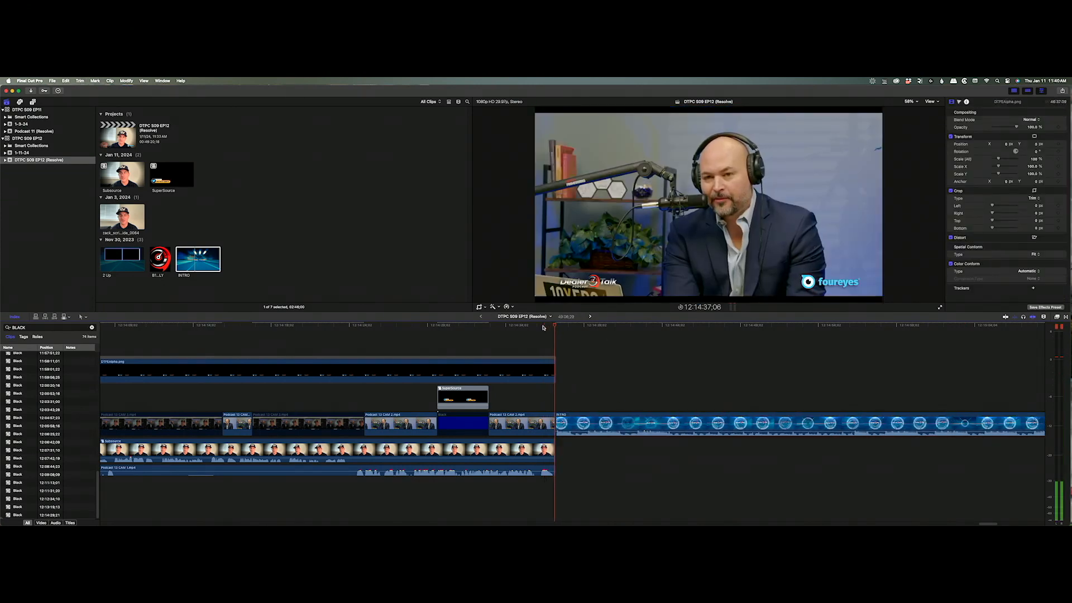
key("space")
Detach the INTRO clip's audio and slide the music earlier beneath the closing shots.
left_click(568, 425)
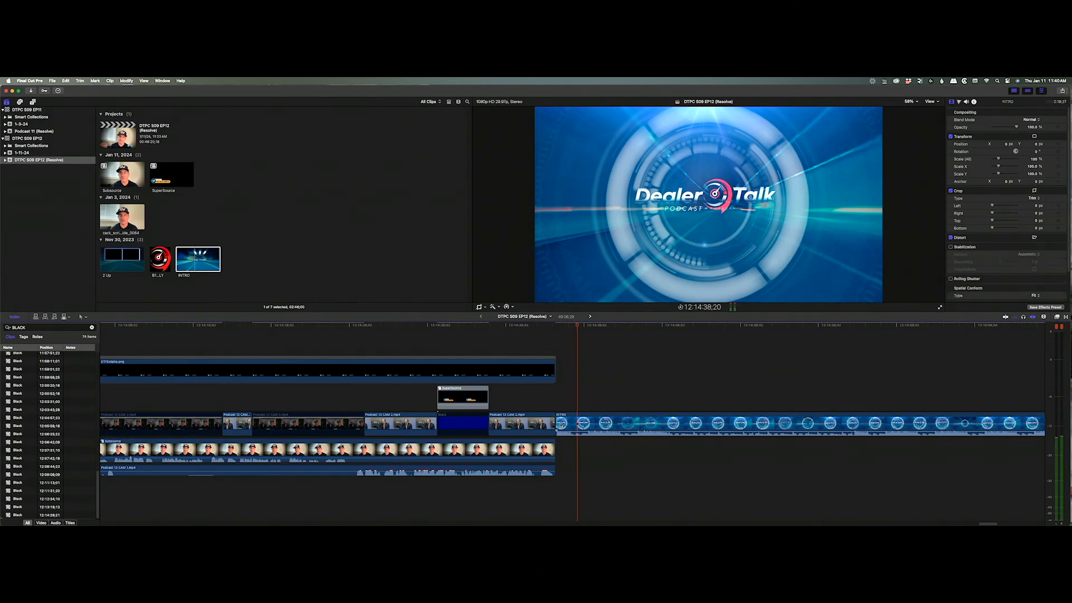
right_click(568, 424)
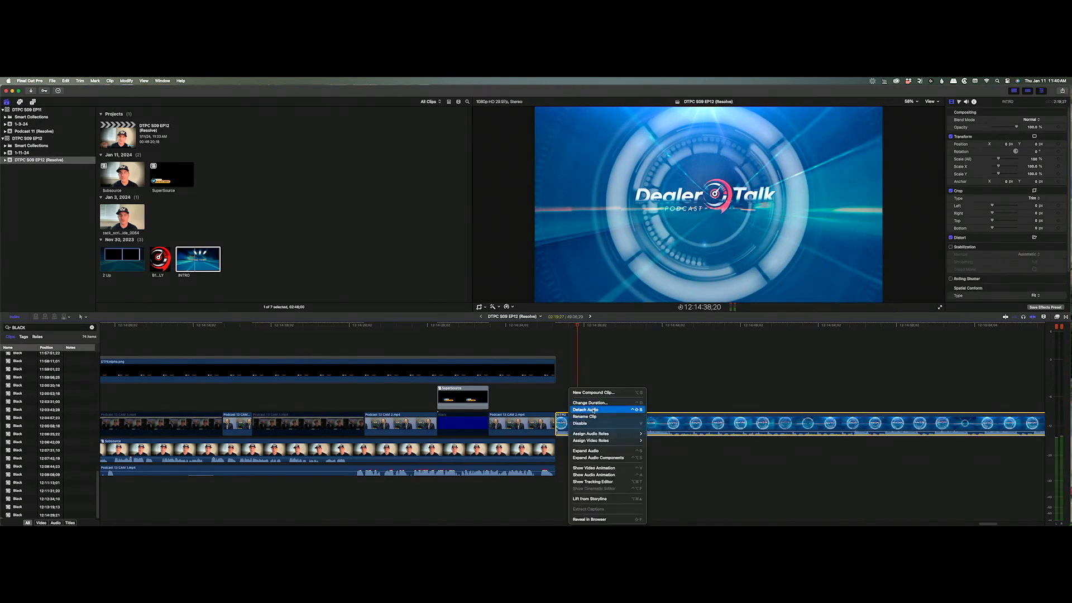
left_click(594, 410)
left_click_drag(558, 442, 150, 484)
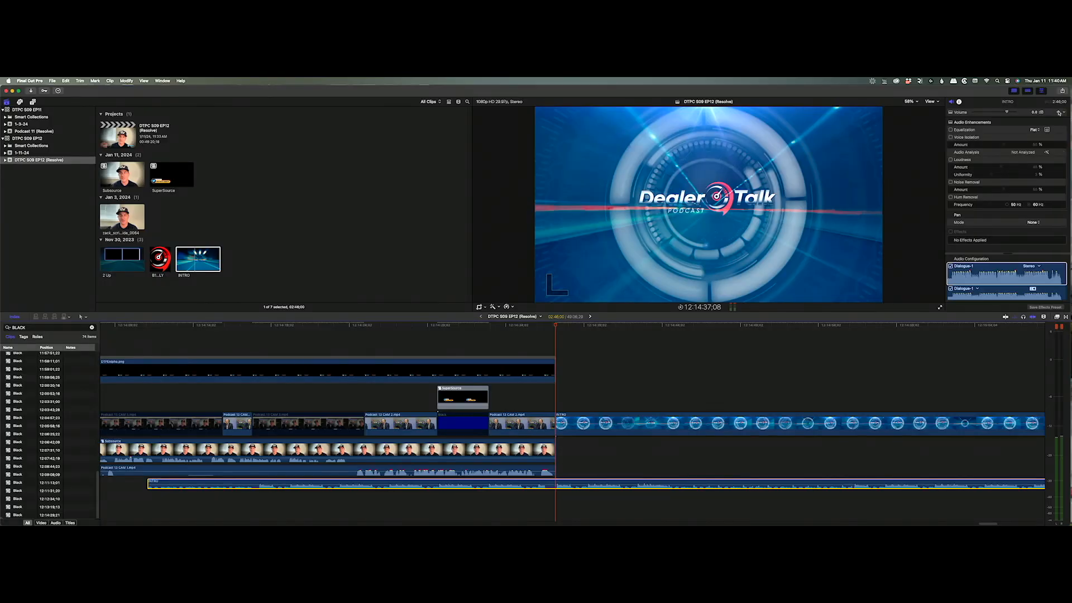
Lower the INTRO music's volume in the Audio Inspector and play back the ending to check.
left_click(551, 329)
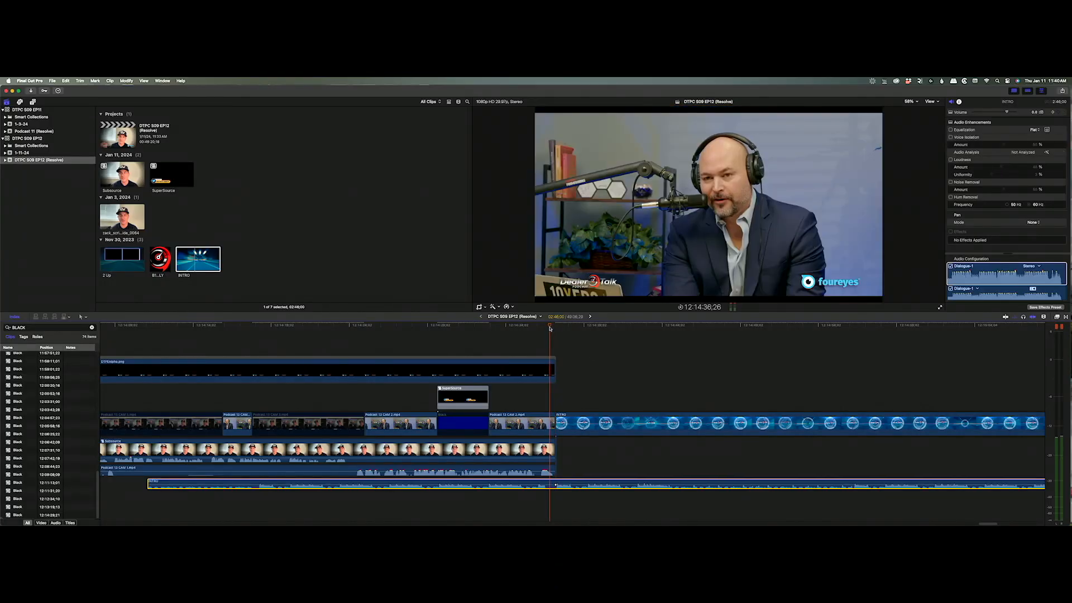
left_click(1034, 113)
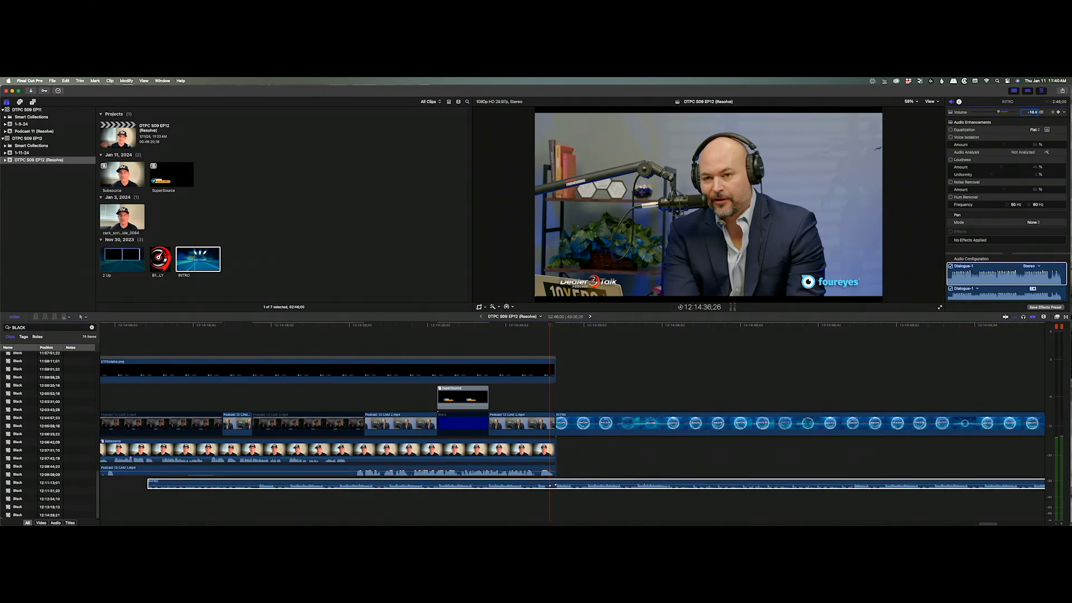
left_click(341, 324)
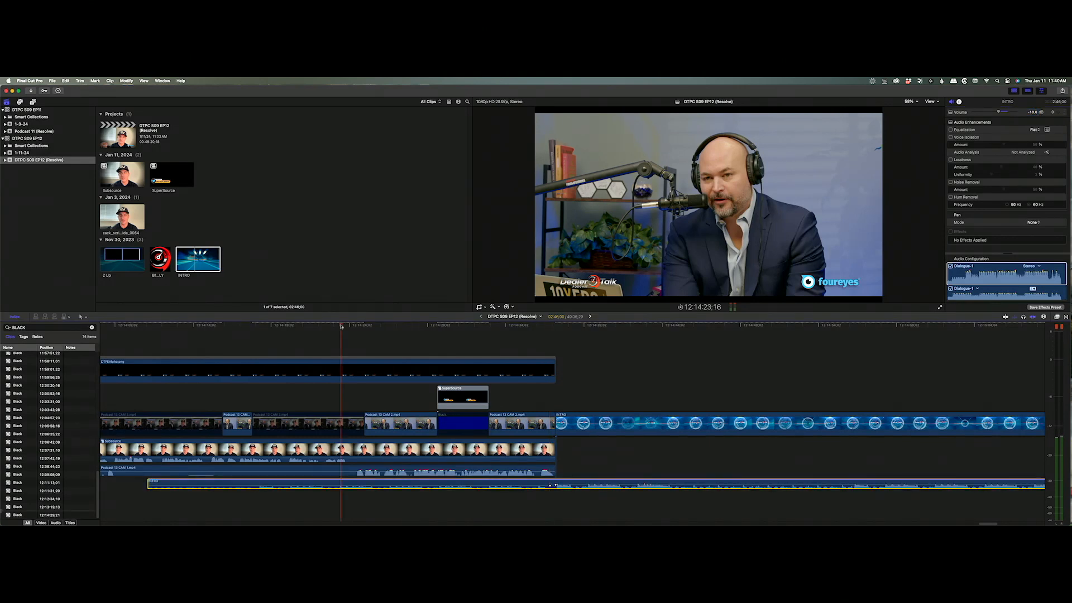
key("space")
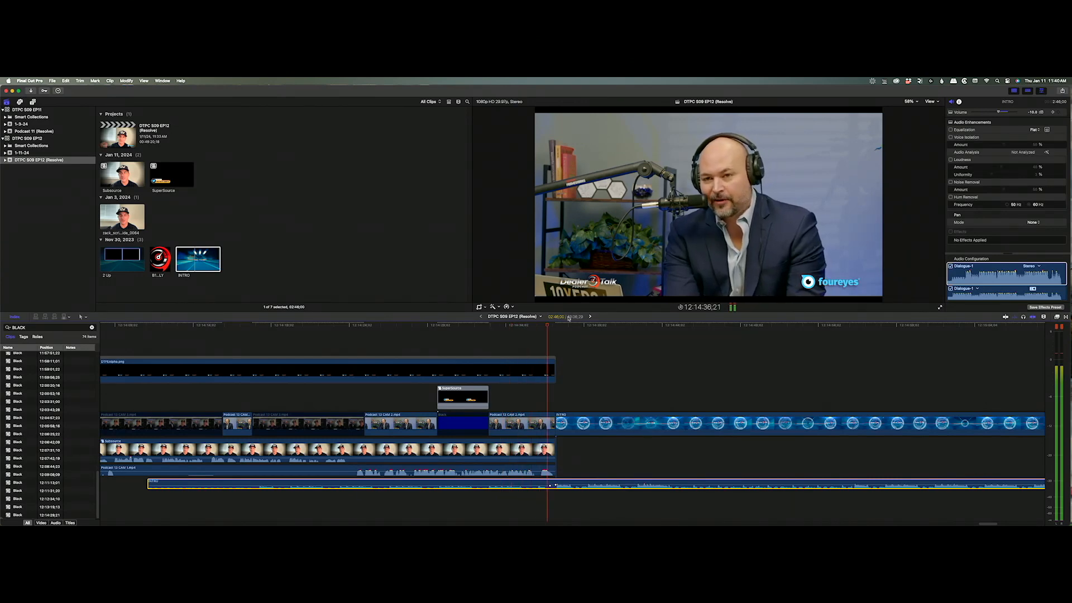
left_click_drag(543, 326, 490, 333)
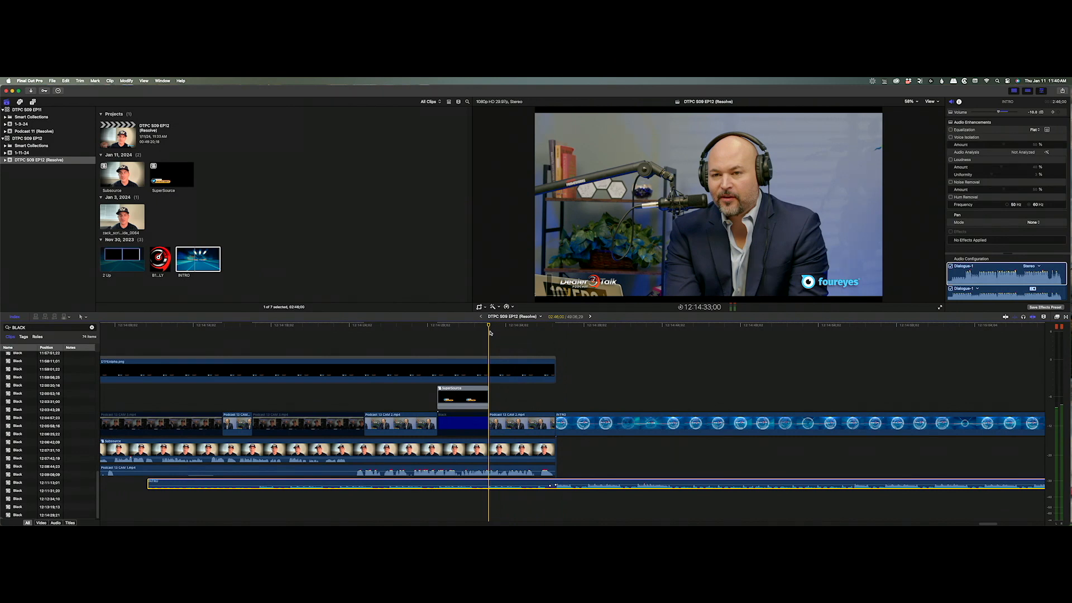
left_click_drag(483, 334, 507, 359)
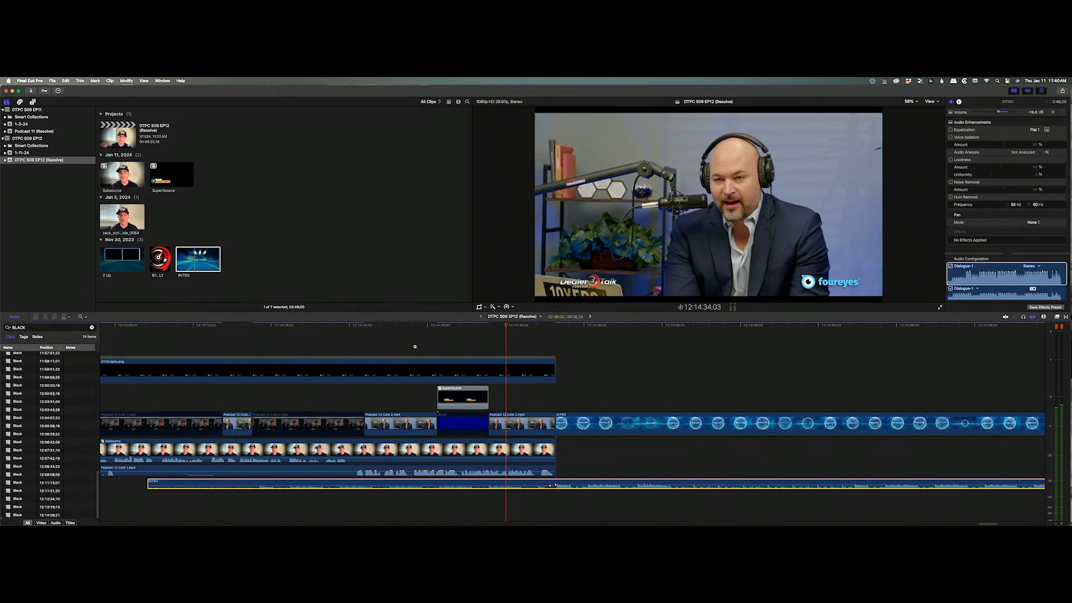
Copy Podcast 13 CAM 1 onto a lane above and extend it +6:00:02 across the timeline.
left_click(415, 346, "alt")
left_click(414, 347, "alt")
left_click_drag(437, 328, 12, 322)
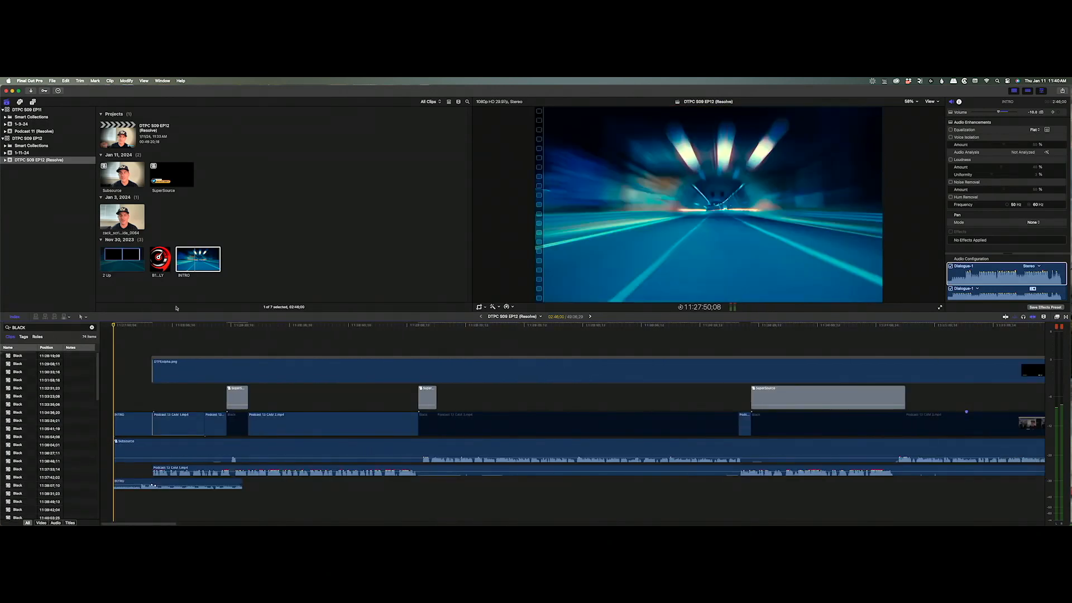
left_click(176, 421)
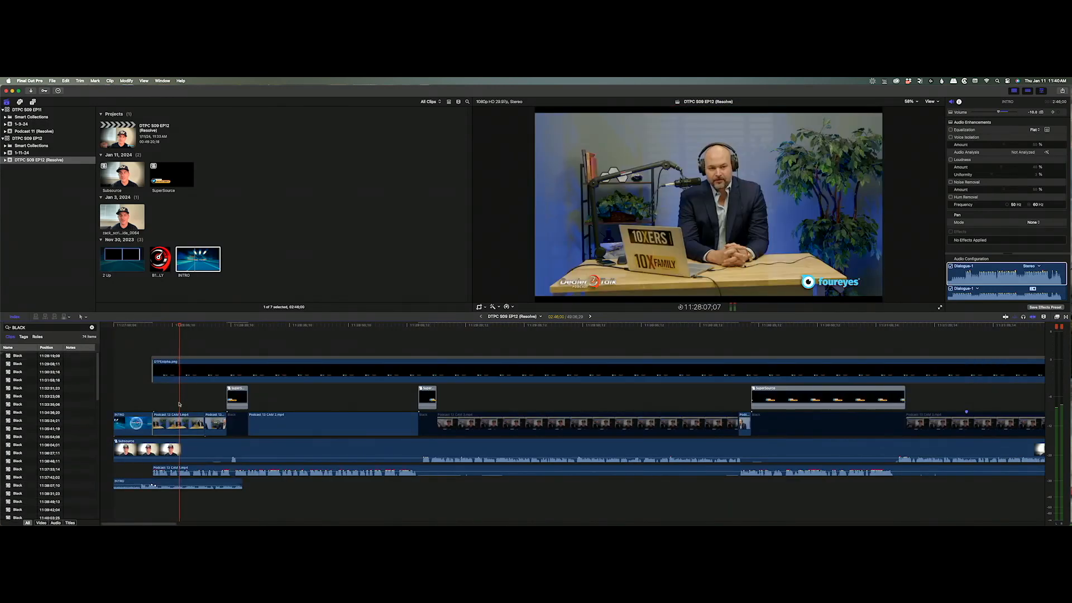
left_click_drag(176, 421, 175, 398)
left_click(203, 395)
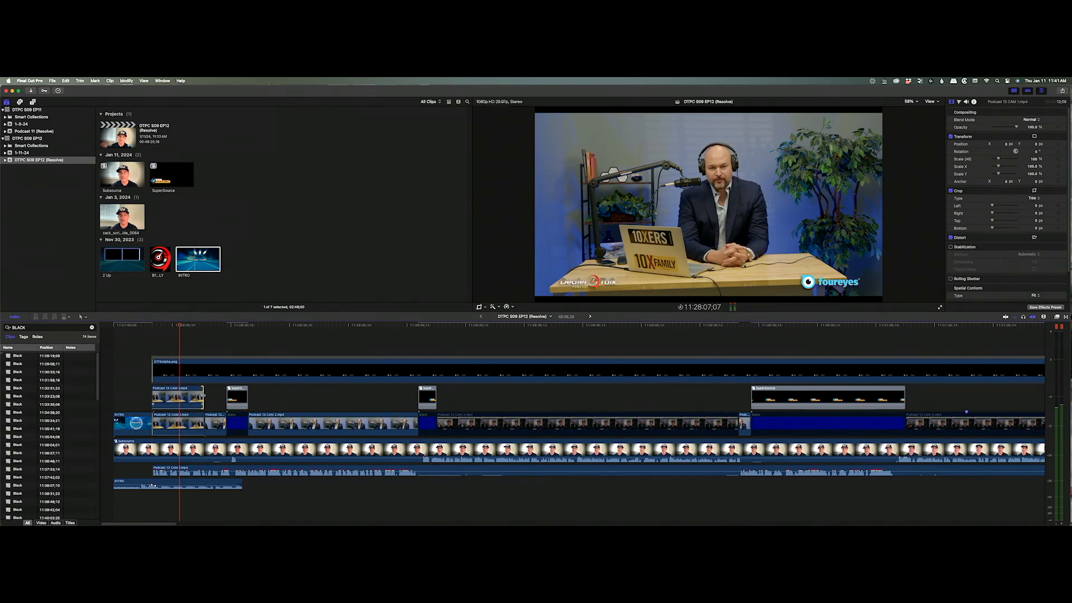
key("Return")
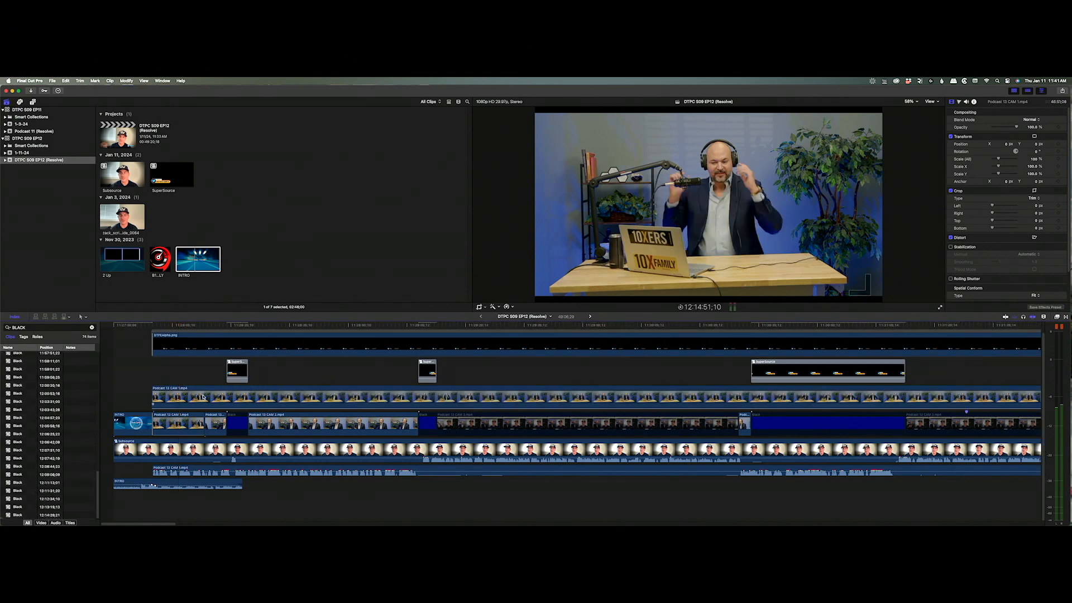
Zoom in around the SuperSource clip and blade the upper CAM 1 copy at several points, including the INTRO edit.
left_click_drag(154, 523, 1058, 491)
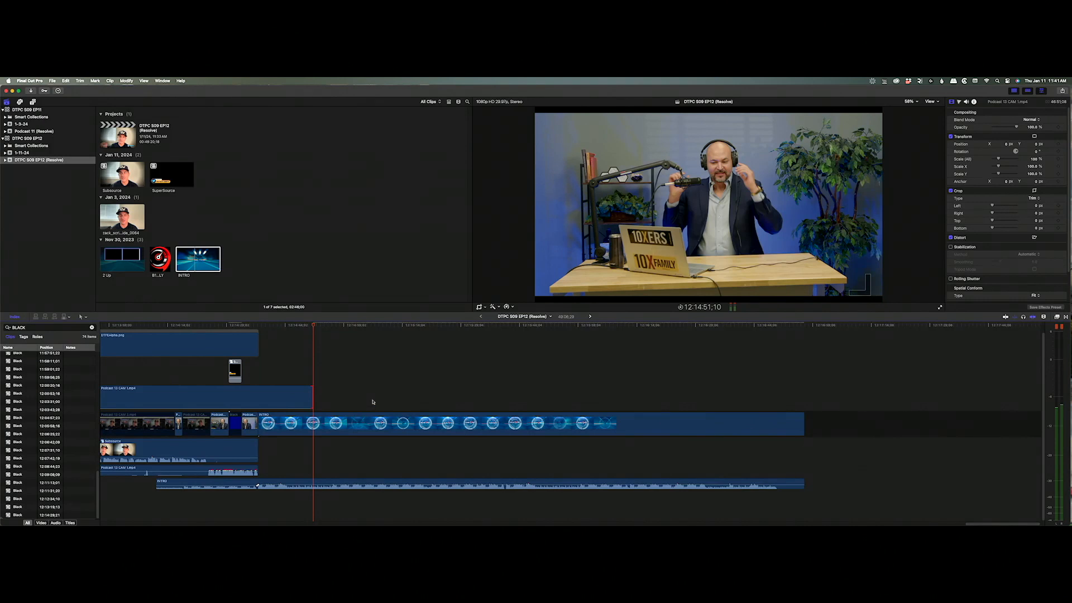
key("z")
left_click_drag(297, 358, 172, 460)
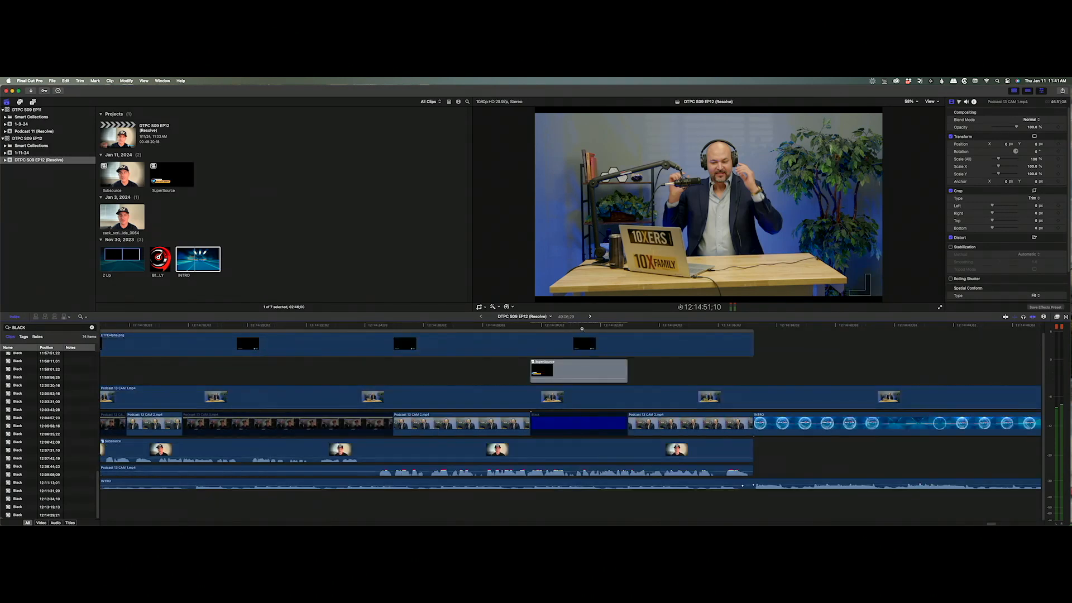
key("a")
left_click(392, 396)
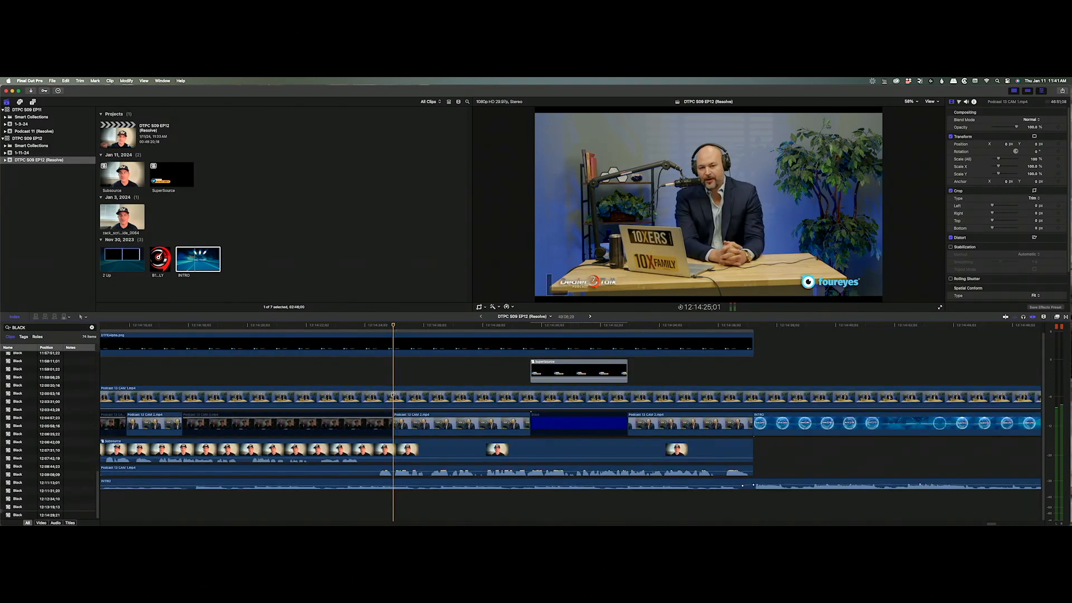
left_click(392, 396)
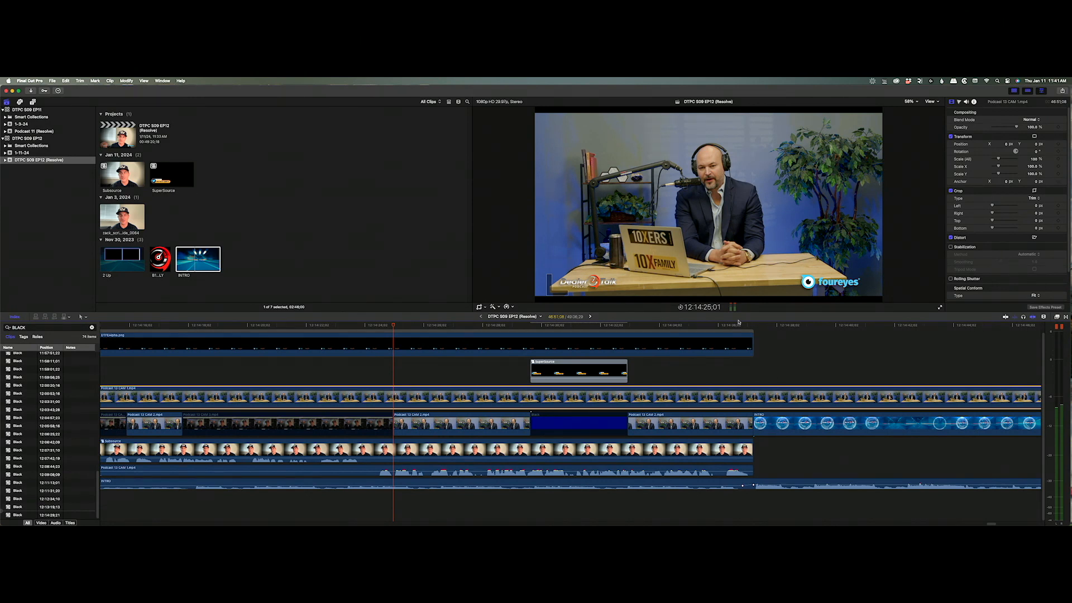
left_click_drag(739, 322, 644, 333)
key("super+b")
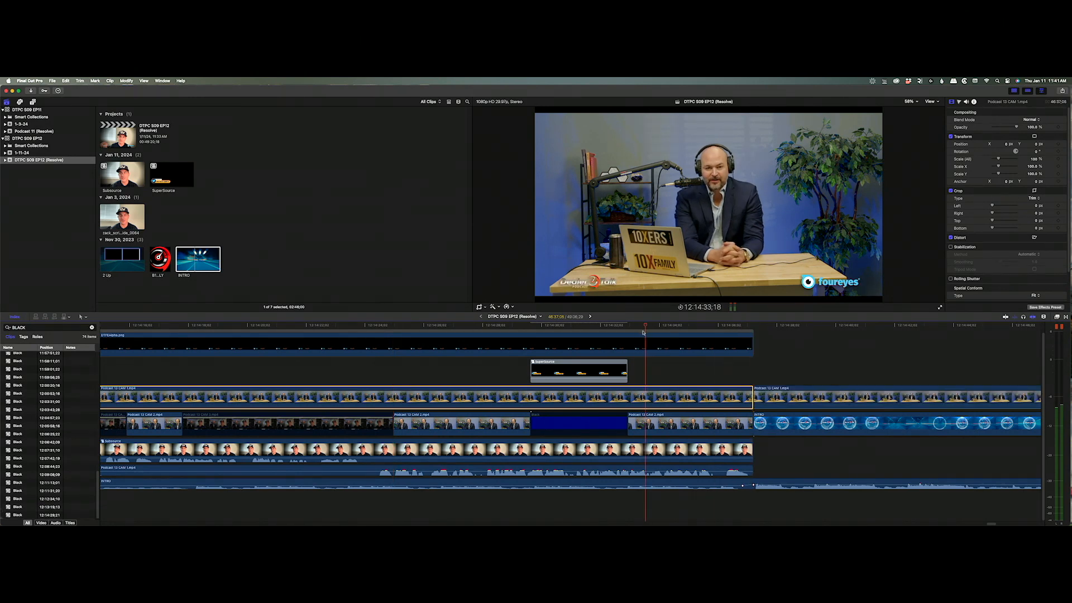
key("super+b")
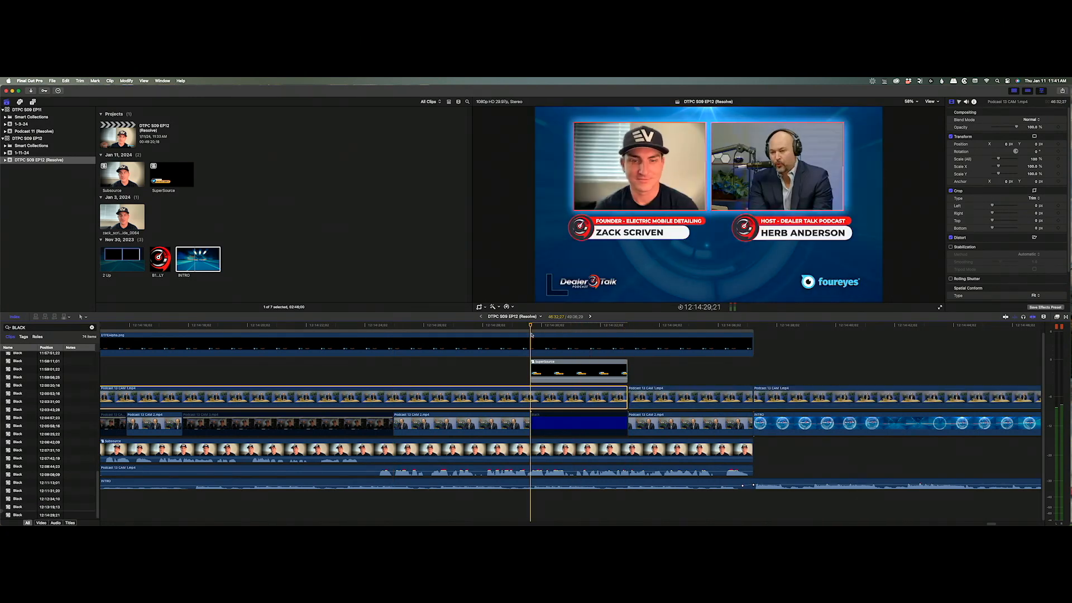
Blade the CAM 1 copy twice more, delete its opening piece and the piece under SuperSource, then play back.
key("super+b")
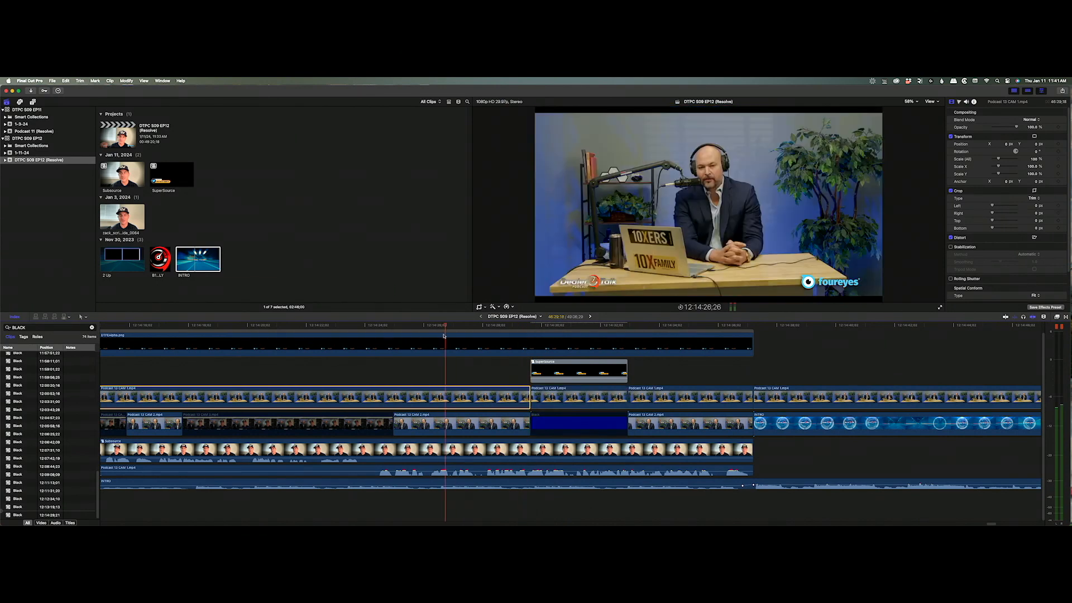
key("super+b")
key("Delete")
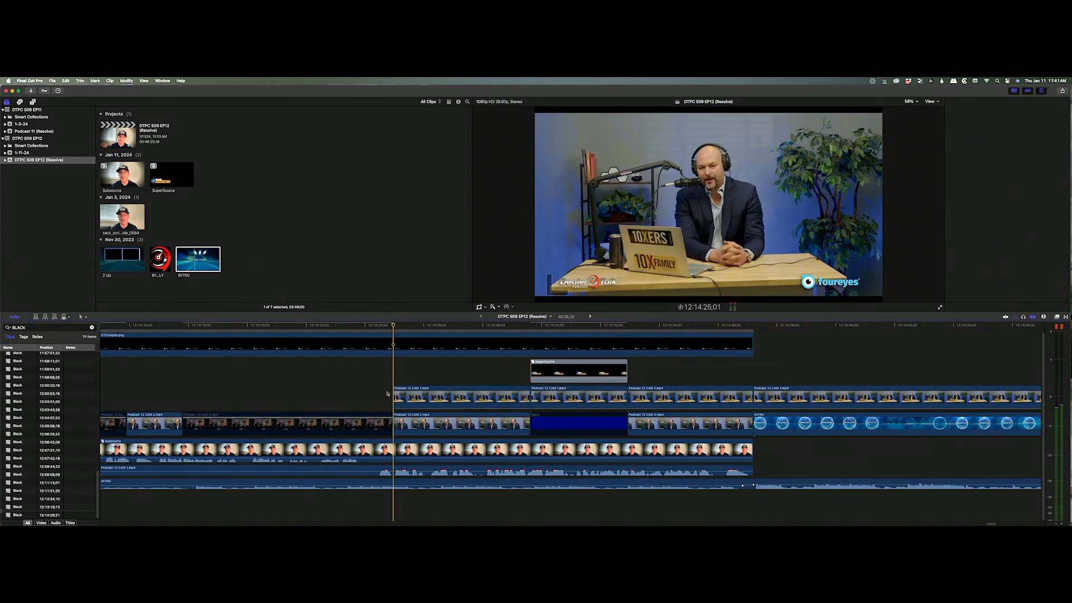
left_click(567, 400)
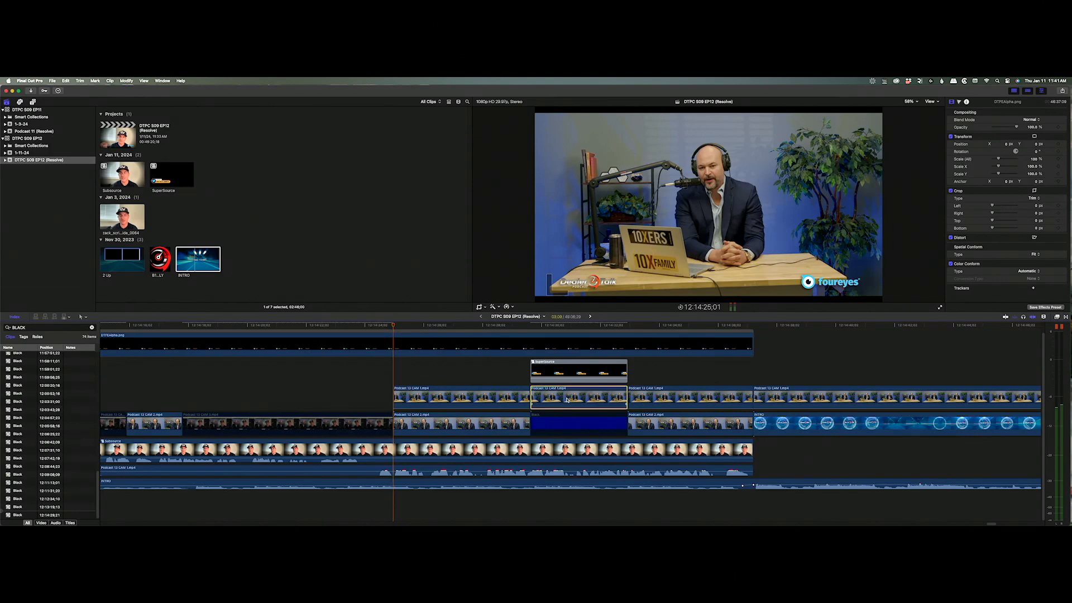
key("Delete")
key("space")
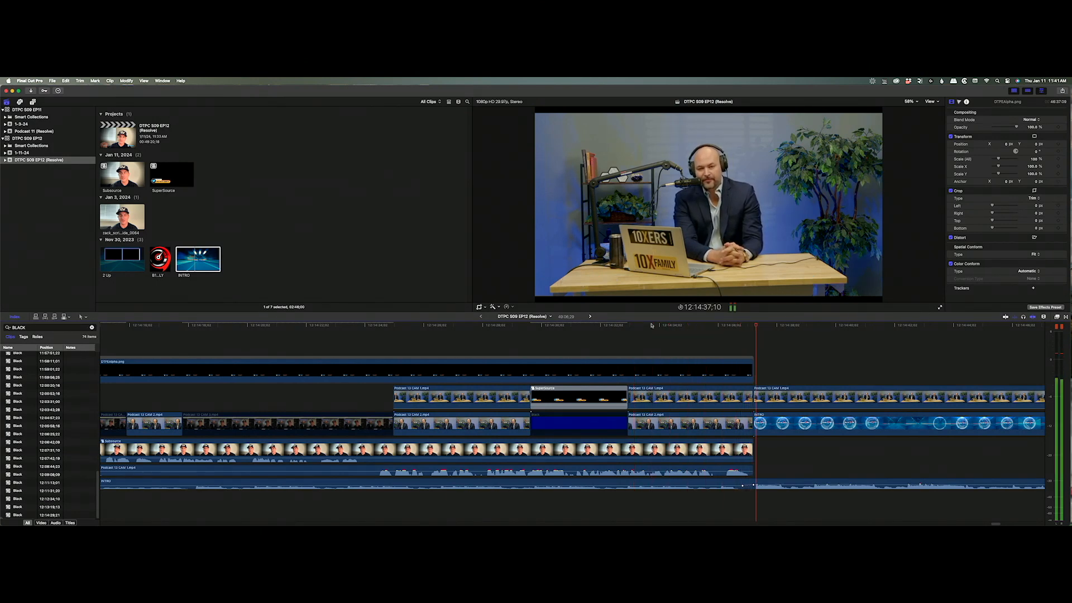
Delete the CAM 1 piece after INTRO, duplicate INTRO above, and move CAM 1 pieces into the main storyline.
key("Delete")
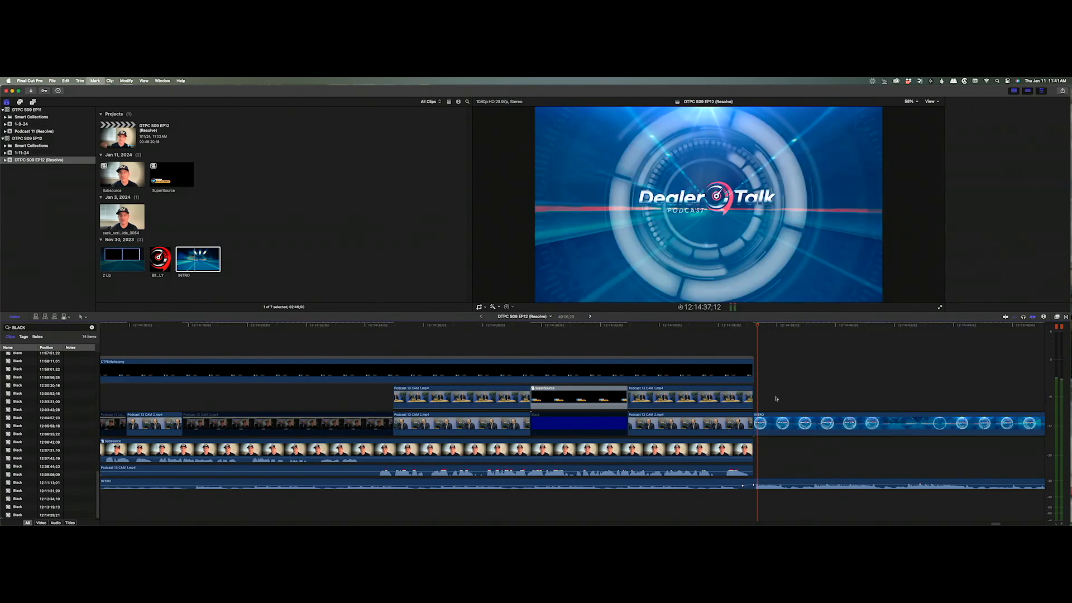
left_click(773, 428)
left_click_drag(773, 428, 773, 403)
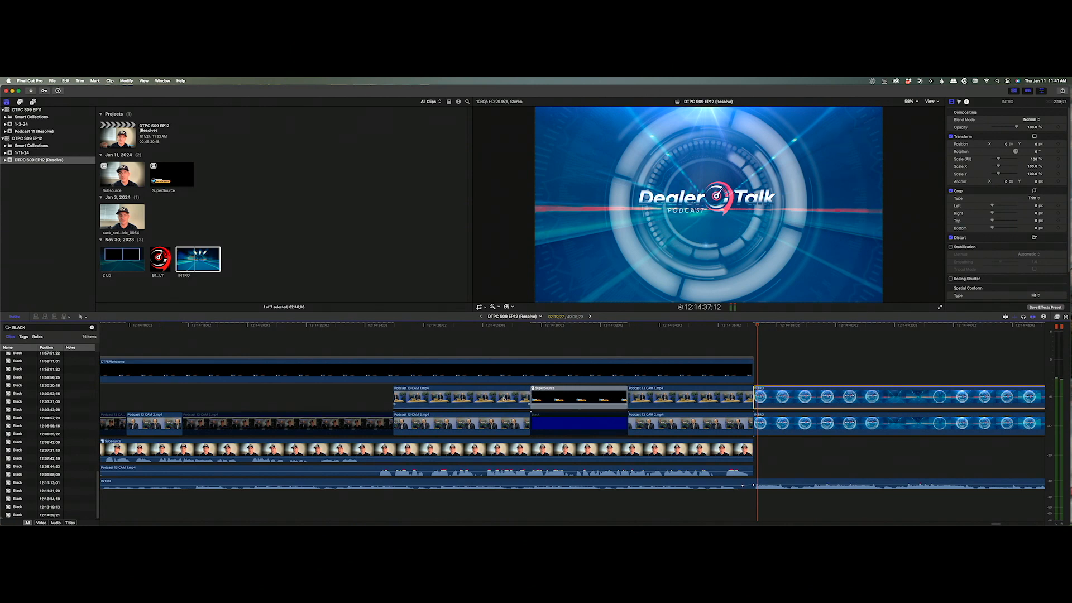
left_click_drag(462, 397, 666, 424)
left_click(462, 431)
left_click(786, 427)
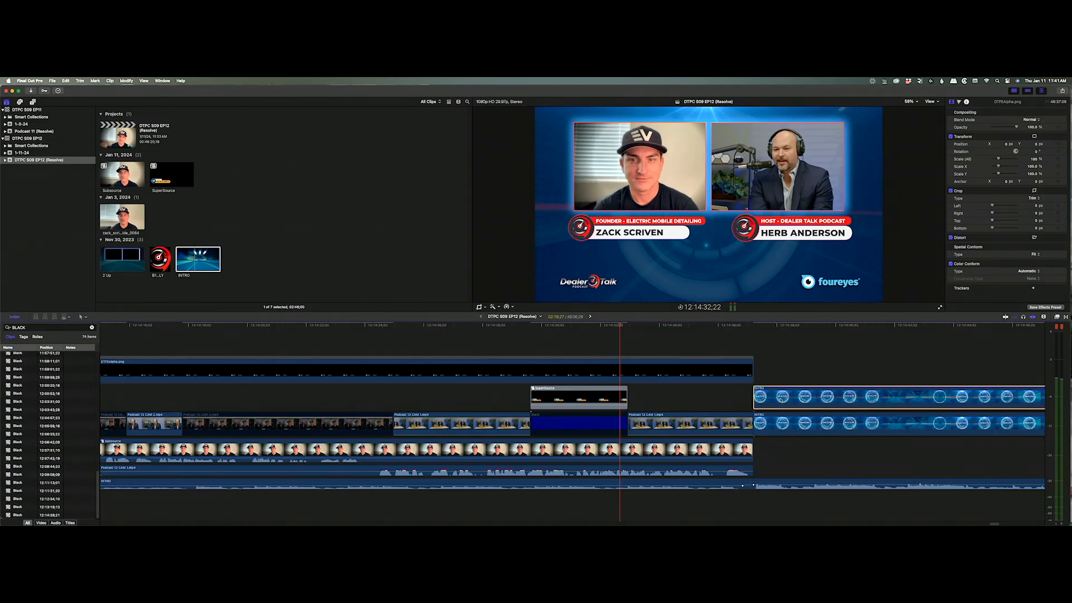
left_click_drag(619, 322, 386, 348)
key("space")
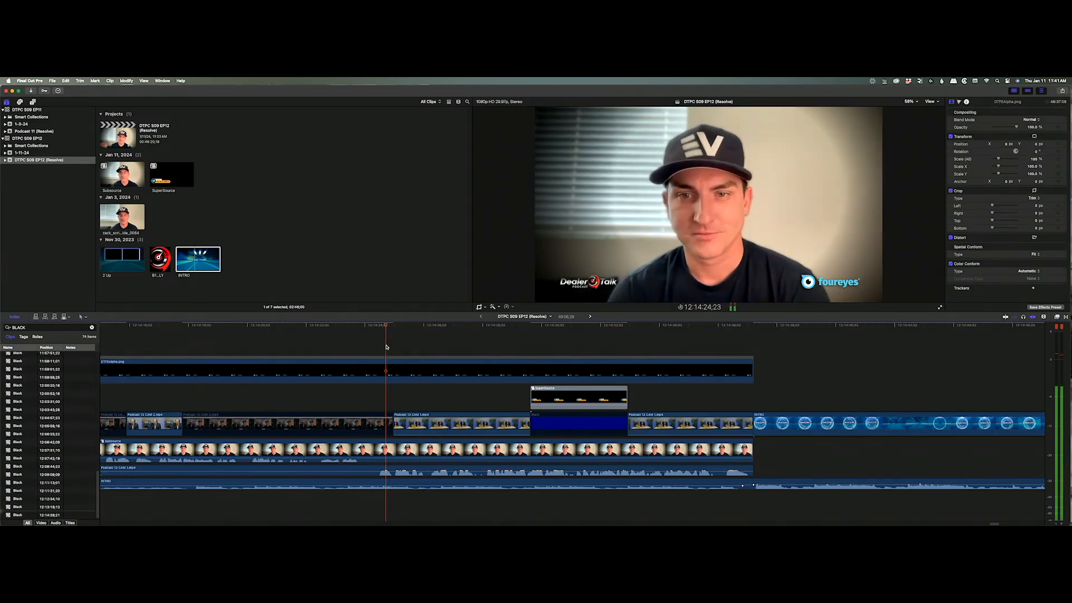
key("space")
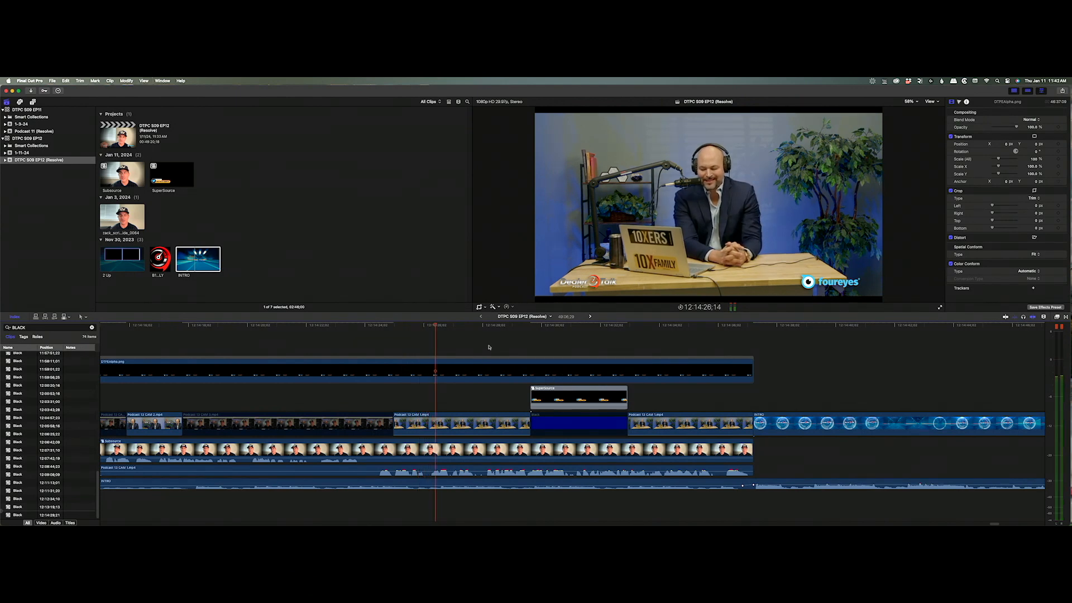
Select the CAM 1 clips in the storyline and check their Scale value in the Inspector.
left_click(41, 328)
left_click(497, 424)
left_click(717, 420)
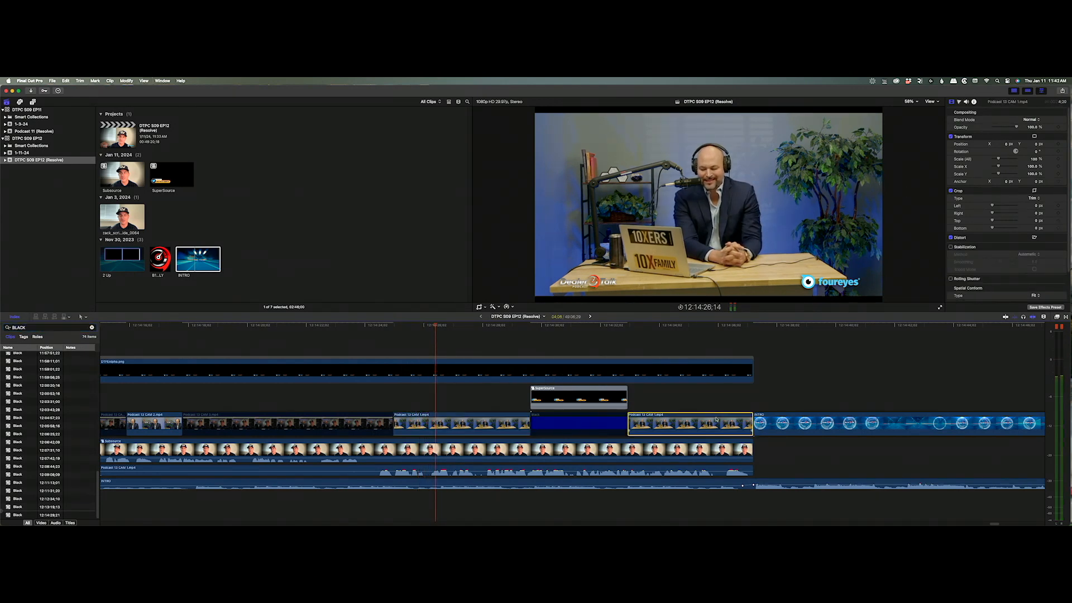
left_click(1034, 160)
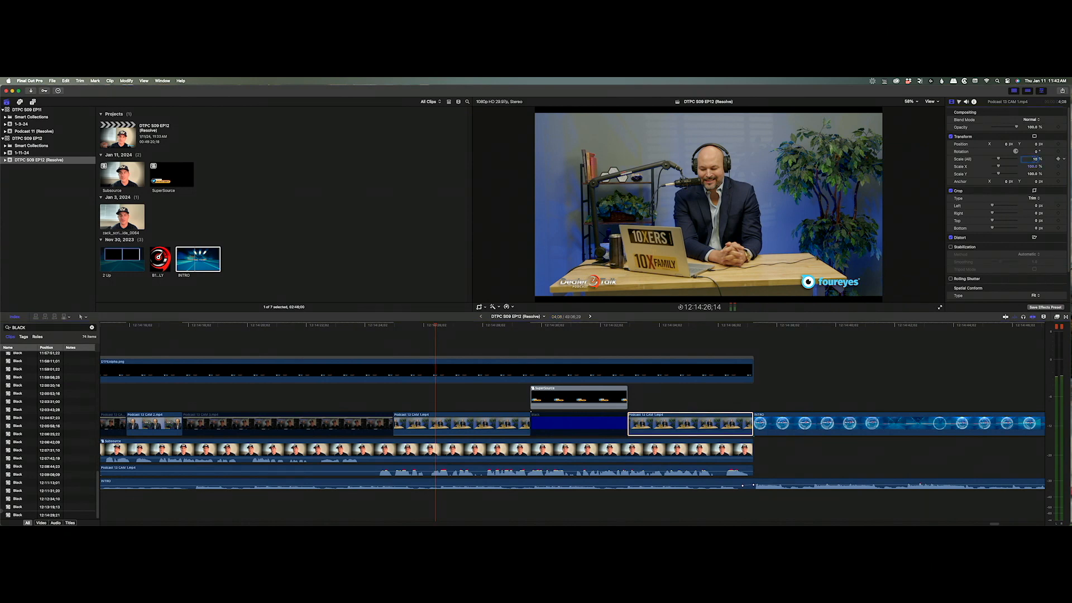
left_click(685, 326)
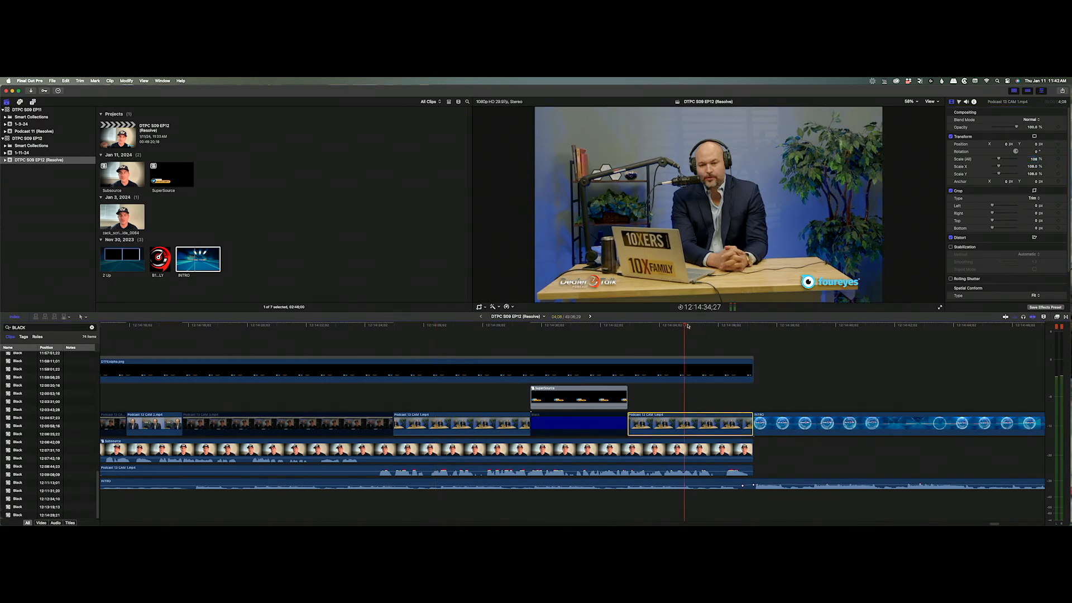
double_click(34, 327)
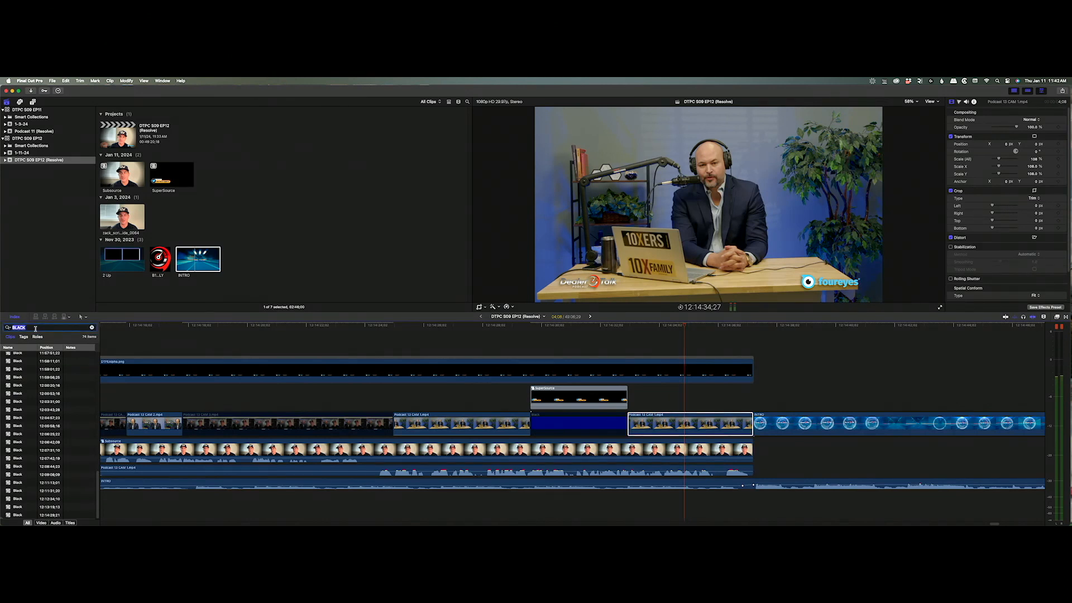
left_click(661, 423)
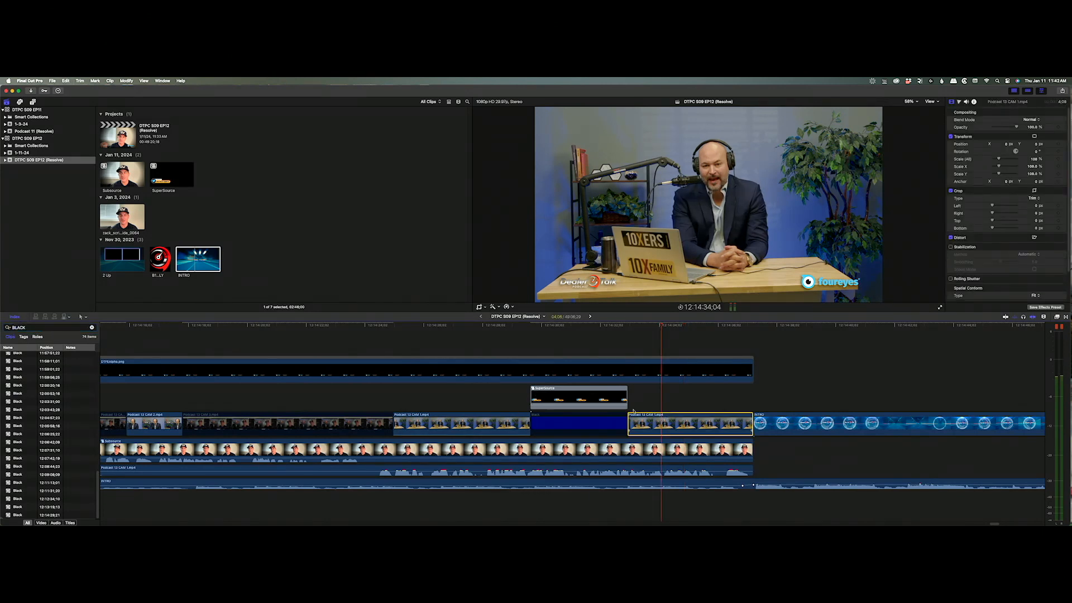
Search the Timeline Index for 'cam 1', select all its clips, and paste the copied Scale onto them.
double_click(34, 328)
type("cam 1")
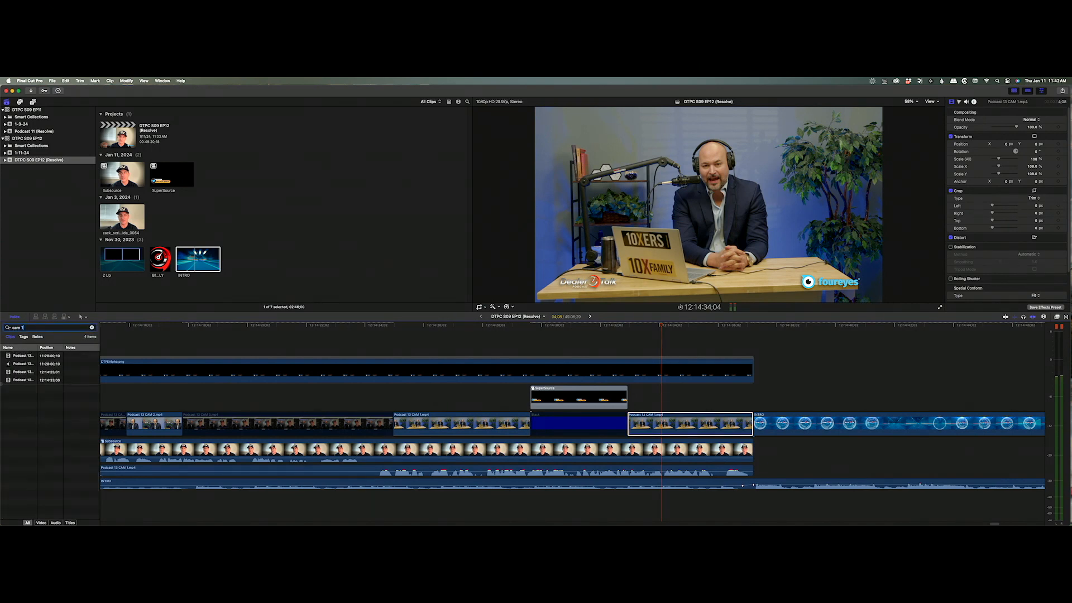
left_click(25, 356)
key("super+a")
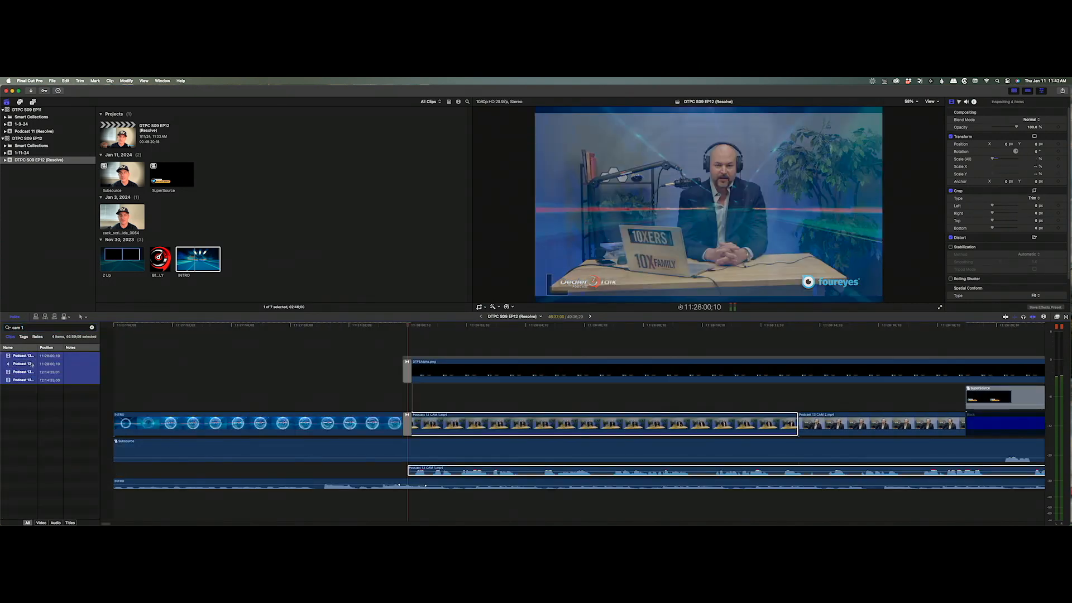
left_click(25, 364, "super")
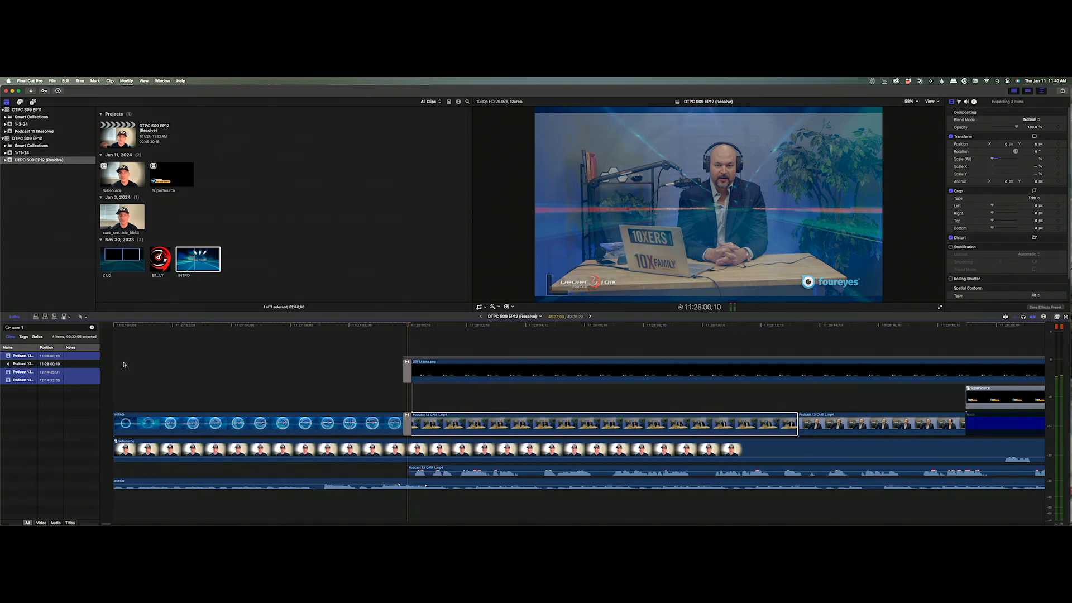
key("super+shift+v")
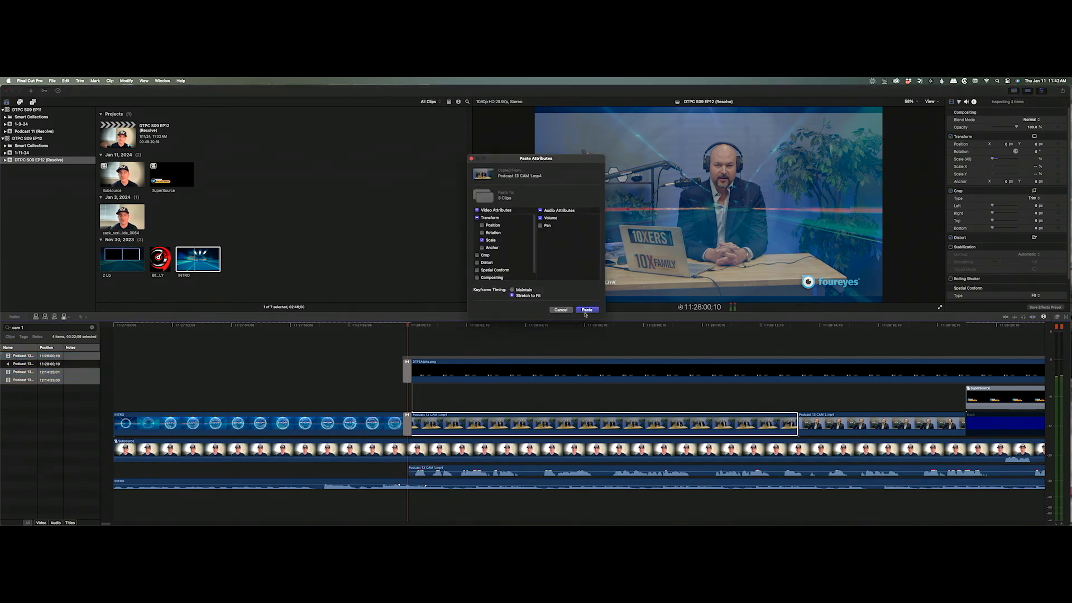
left_click(588, 310)
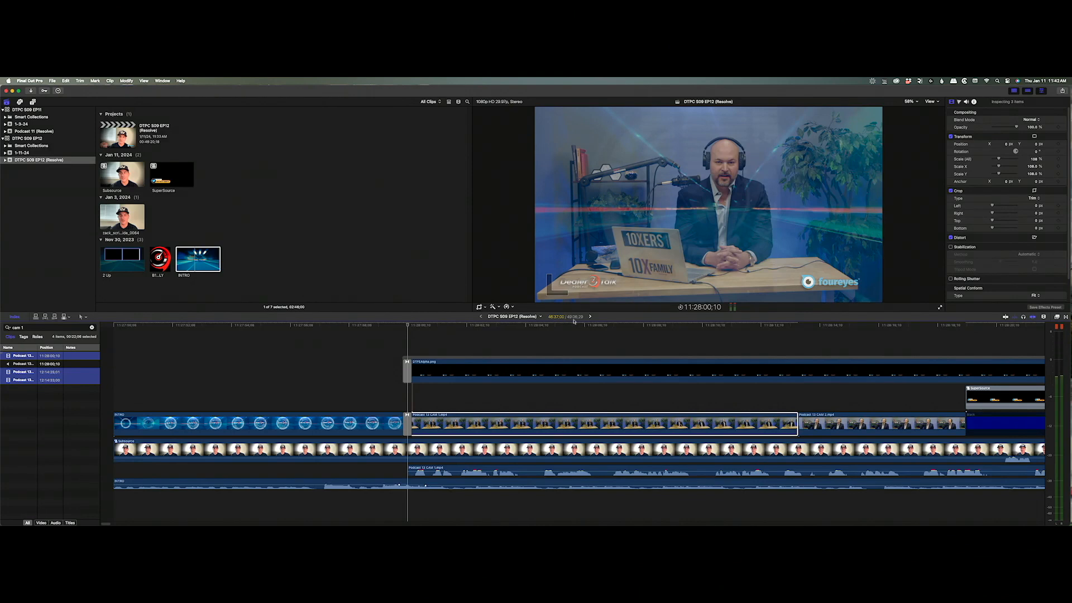
Change the index search to 'cam 2' and select a CAM 2 entry.
left_click(39, 326)
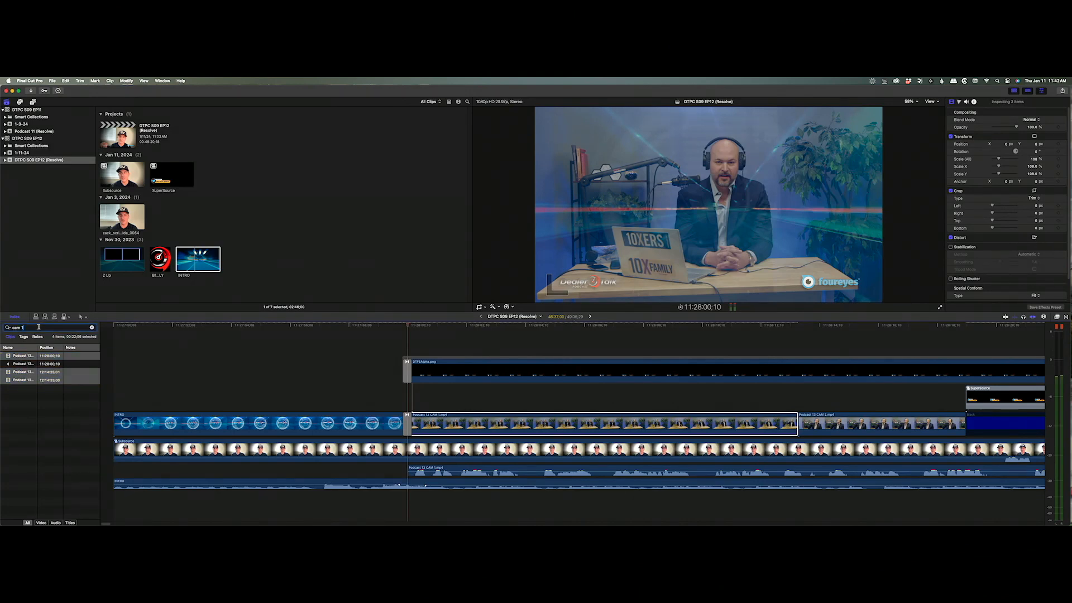
key("BackSpace")
type("2")
left_click(15, 371)
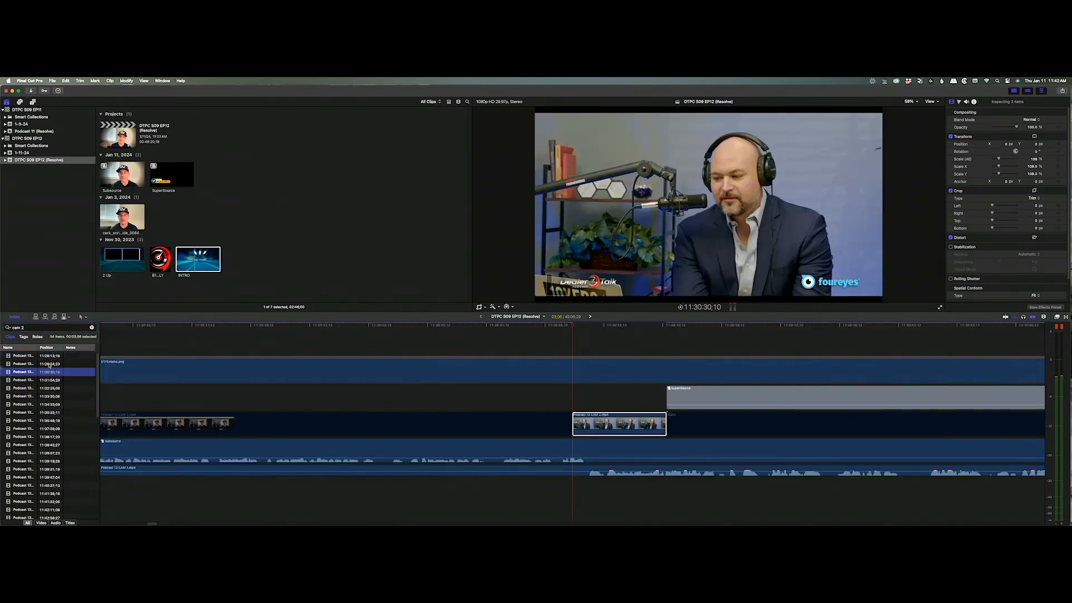
Select all 54 CAM 2 clips and paste the copied scale onto them.
key("super+a")
key("super+shift+v")
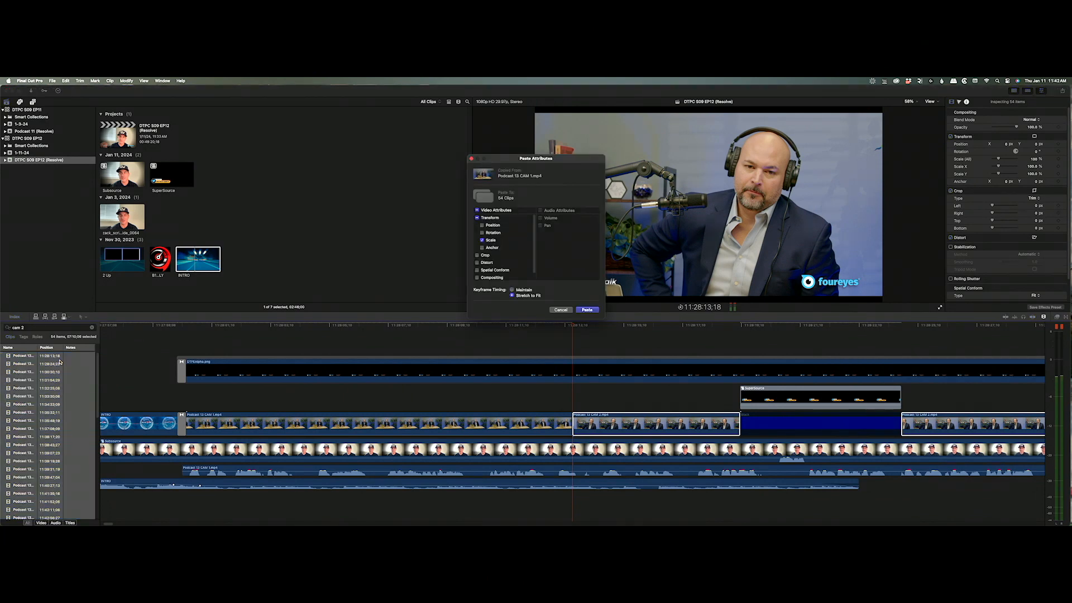
key("Return")
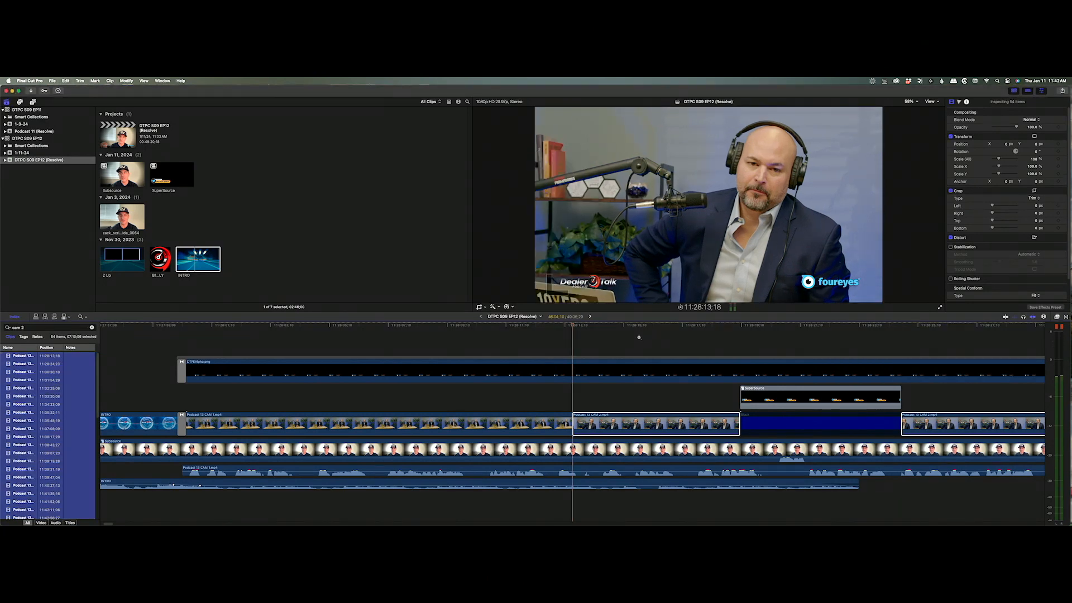
Zoom the timeline out and scroll right to the closing INTRO at the project end.
left_click(639, 337, "alt")
left_click(636, 340, "alt")
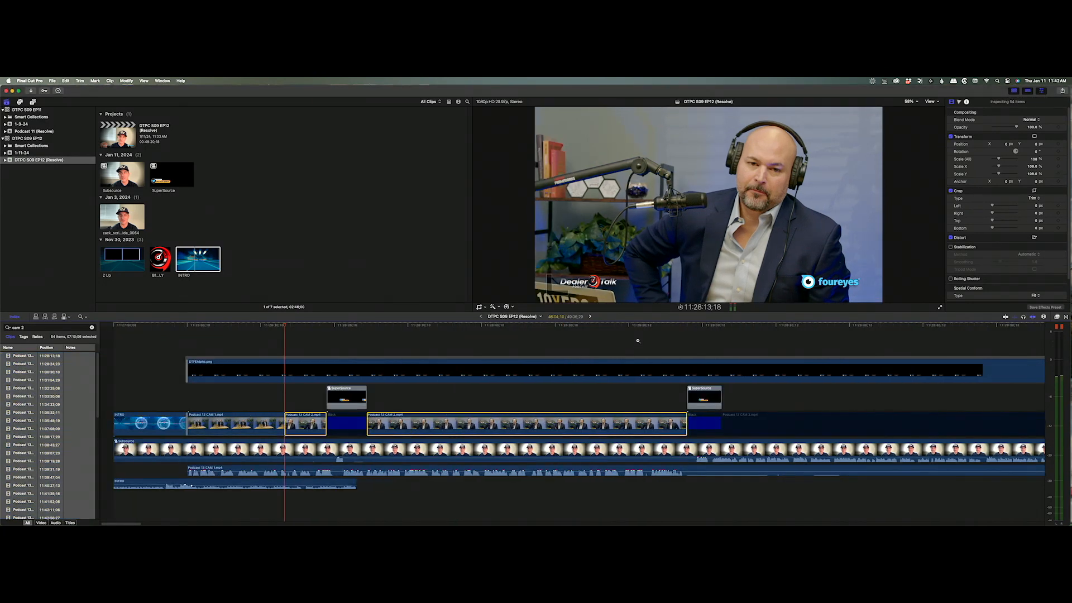
left_click(637, 340, "alt")
left_click(637, 341, "alt")
left_click(638, 342, "alt")
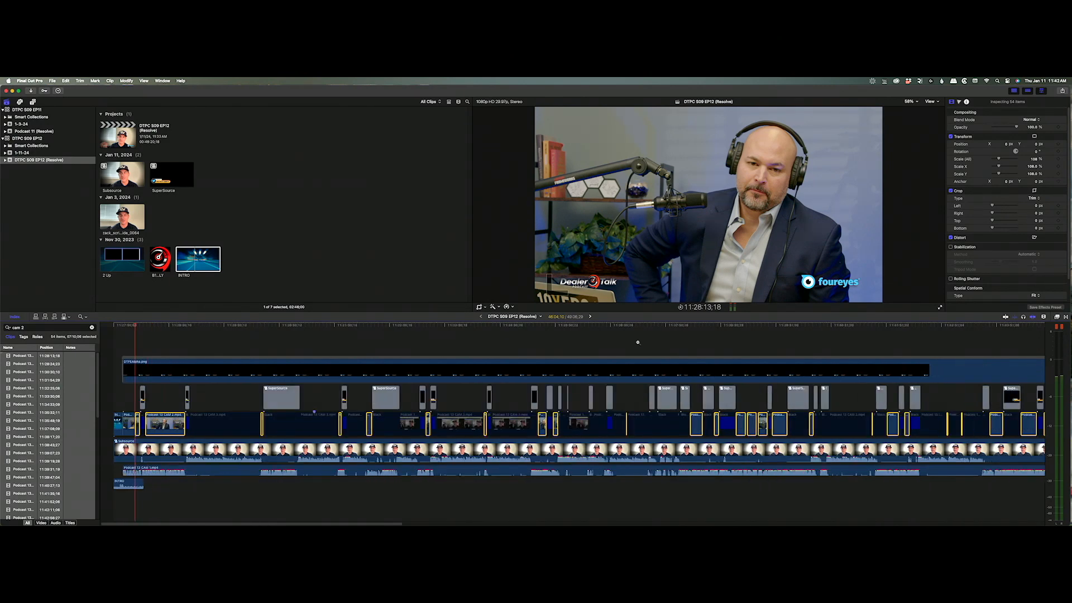
left_click(638, 342, "alt")
key("a")
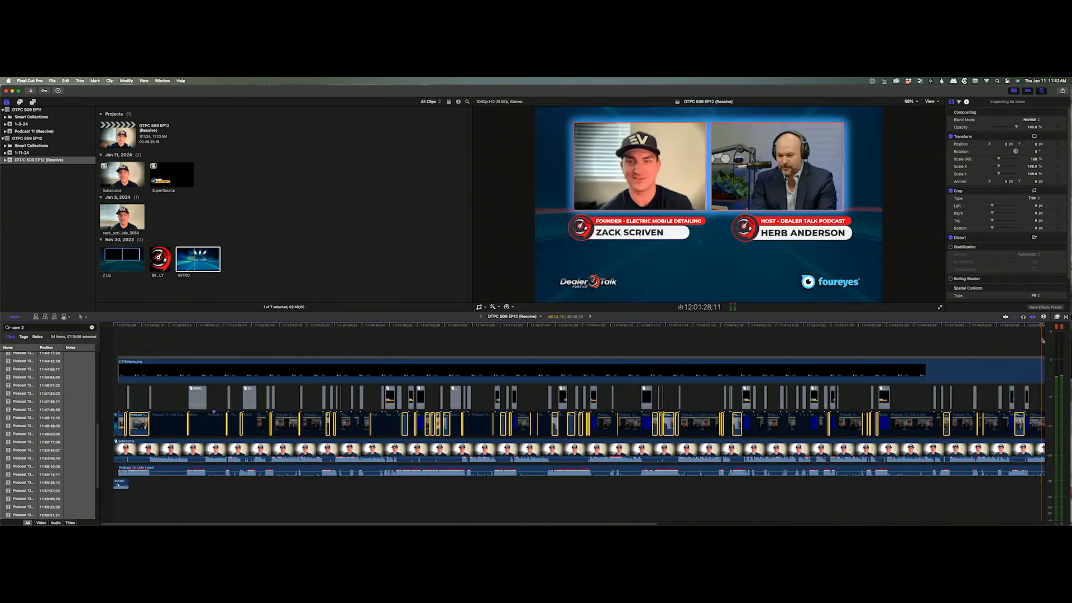
scroll(1042, 339, "right", 10)
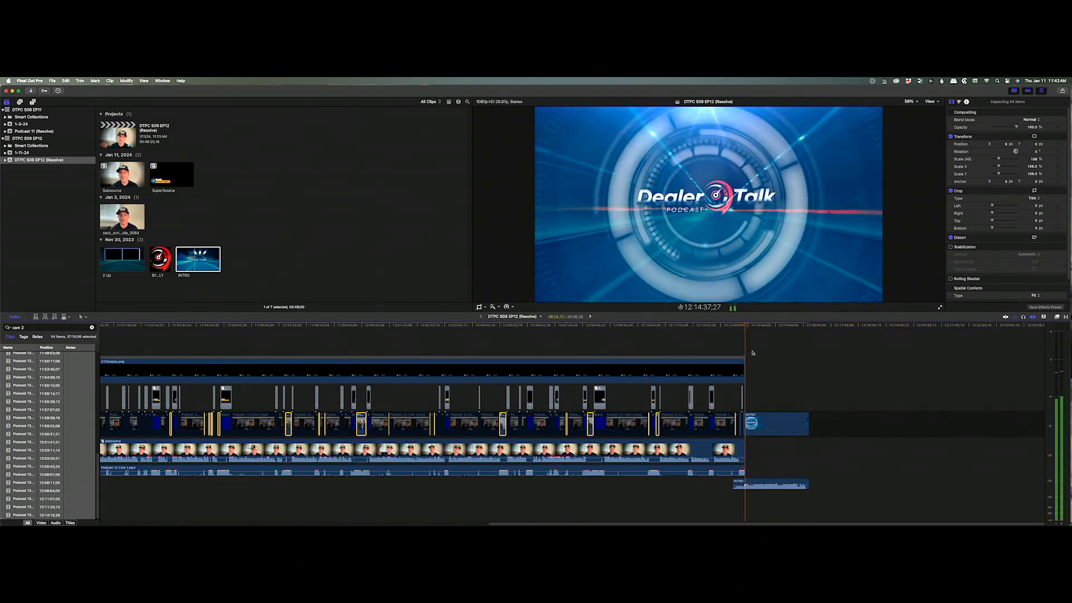
Blade All the closing INTRO ten seconds in and delete the leftover tail.
left_click(755, 347)
key("Up")
type("+")
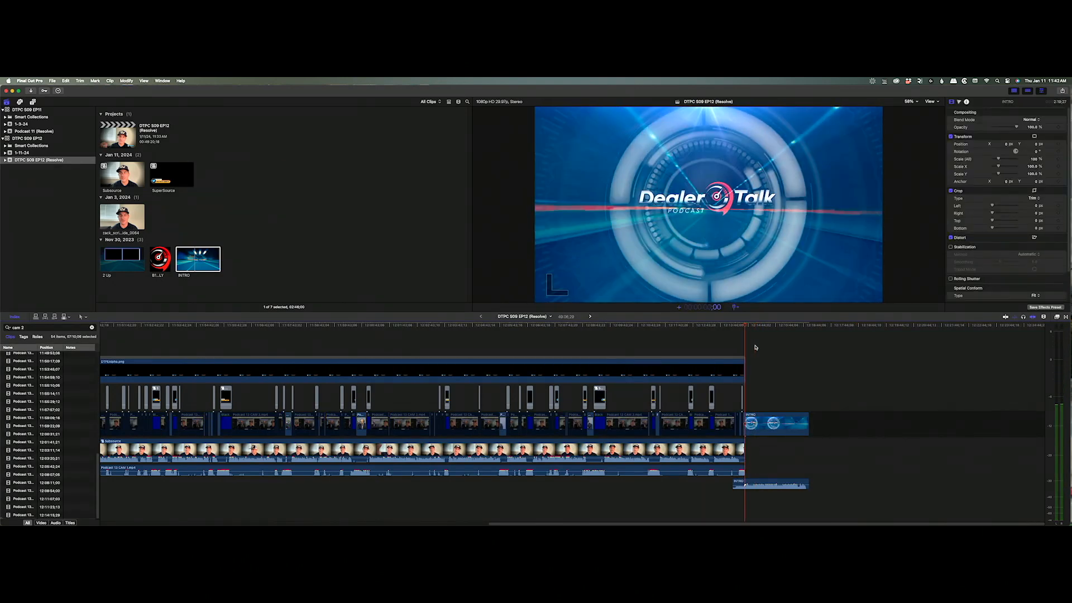
key("Return")
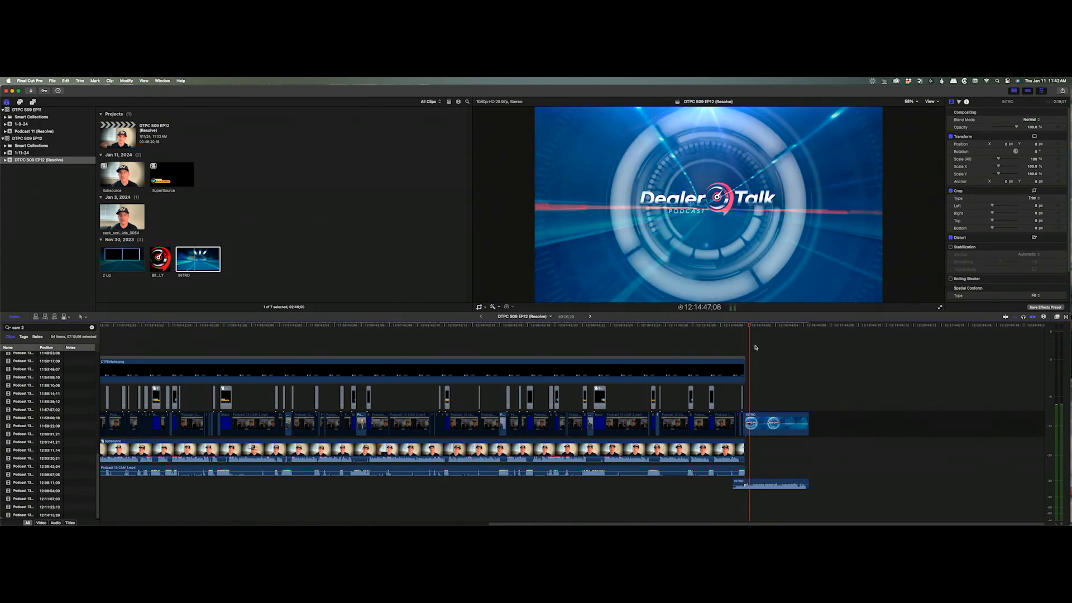
key("shift+super+b")
left_click_drag(791, 359, 783, 479)
key("Delete")
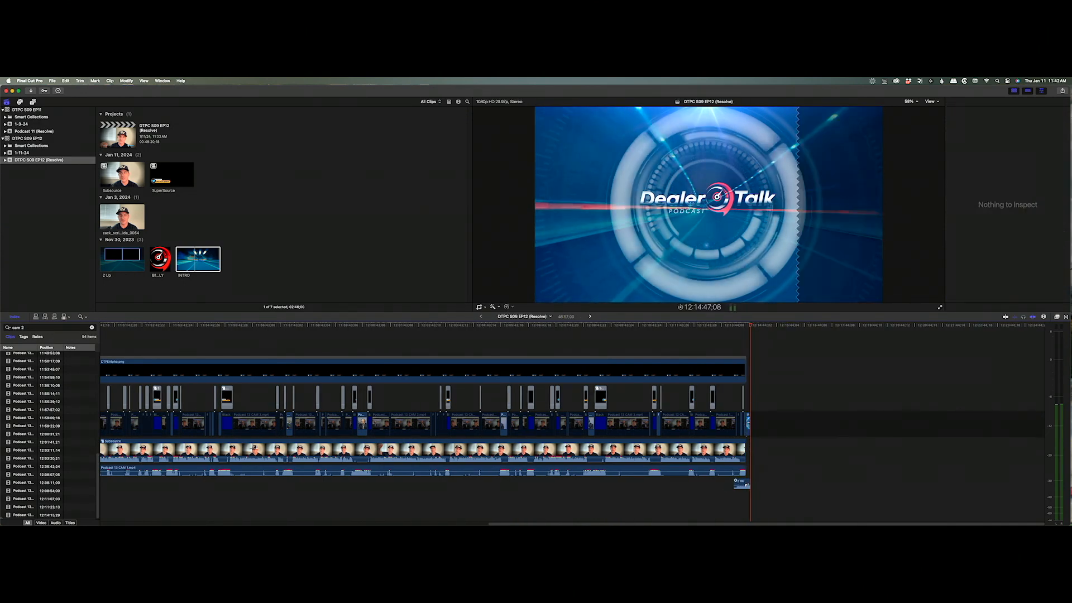
Extend the DTFEAlpha.png overlay to the INTRO cut and end it with a transition.
left_click_drag(732, 455, 797, 510)
key("a")
left_click(808, 421)
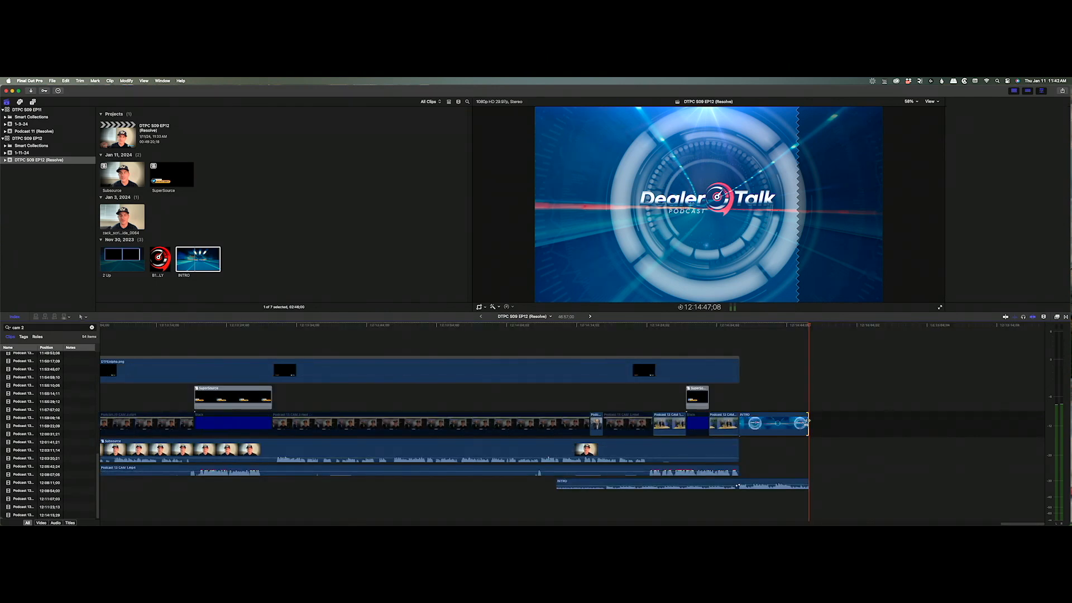
left_click(828, 462)
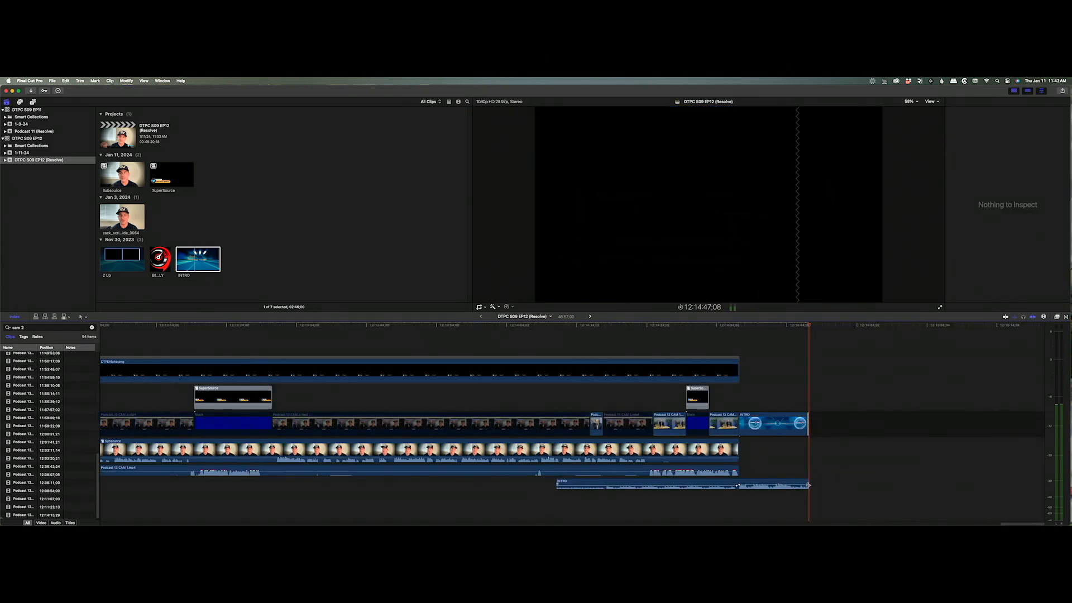
left_click_drag(808, 484, 805, 484)
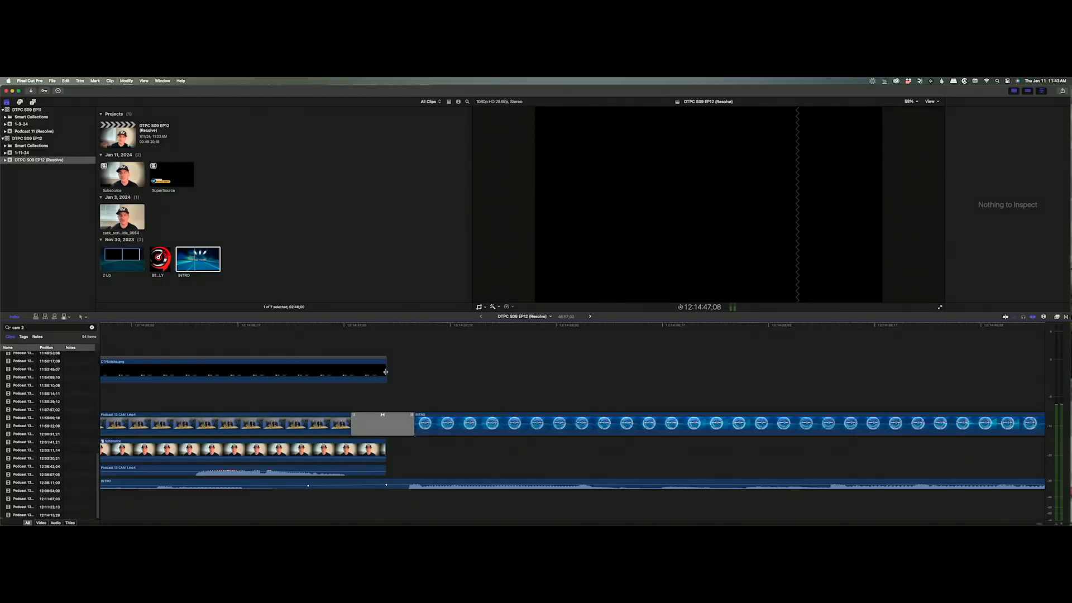
left_click_drag(386, 371, 412, 370)
key("super+t")
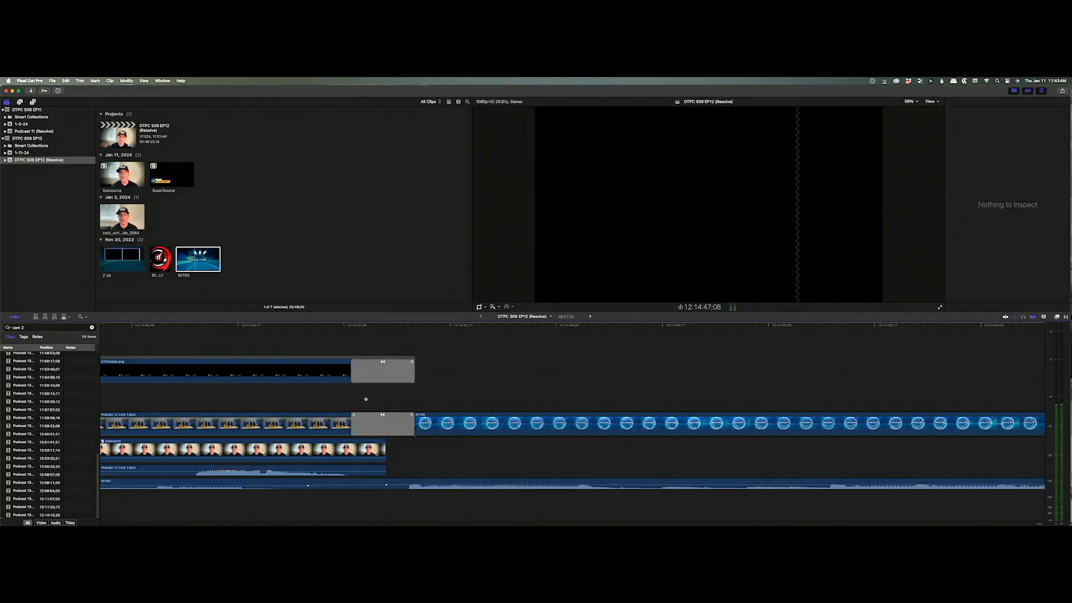
left_click(365, 399, "alt")
left_click(360, 404, "alt")
left_click(363, 407, "alt")
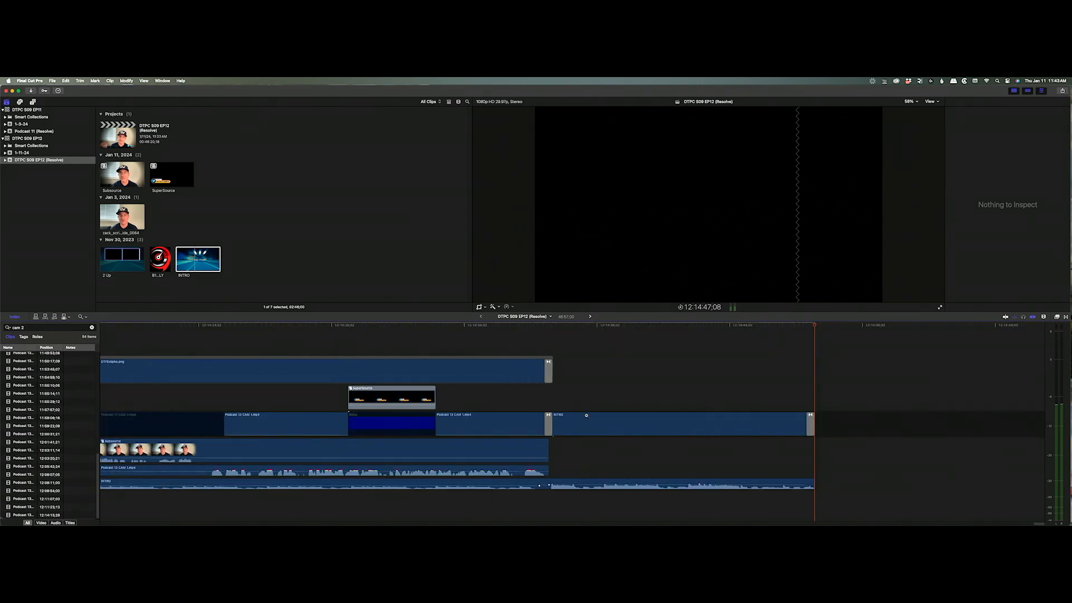
key("a")
left_click(525, 326)
key("space")
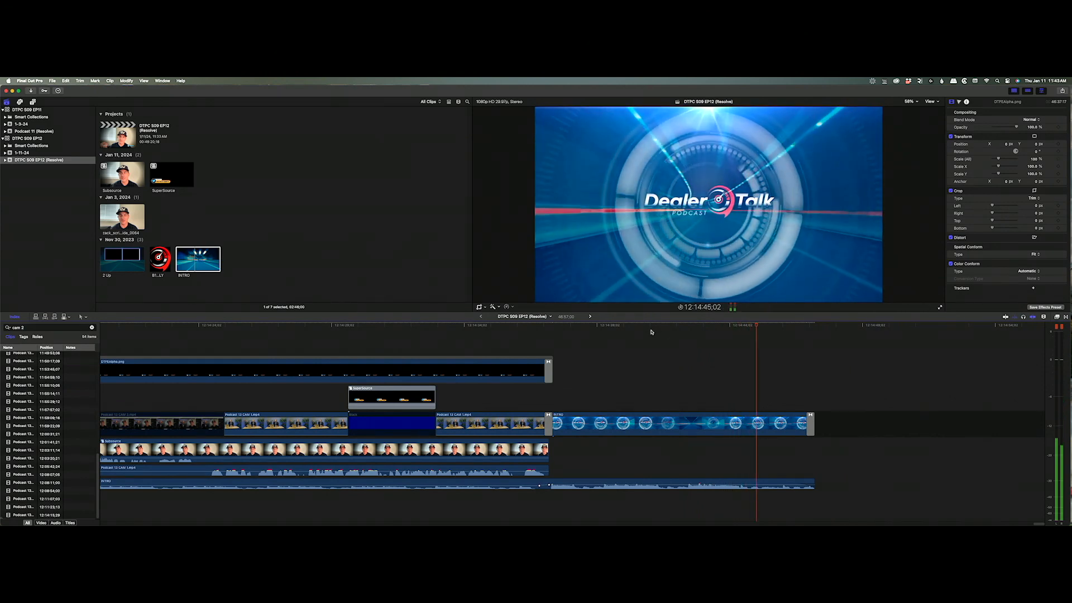
key("space")
left_click(696, 368, "alt")
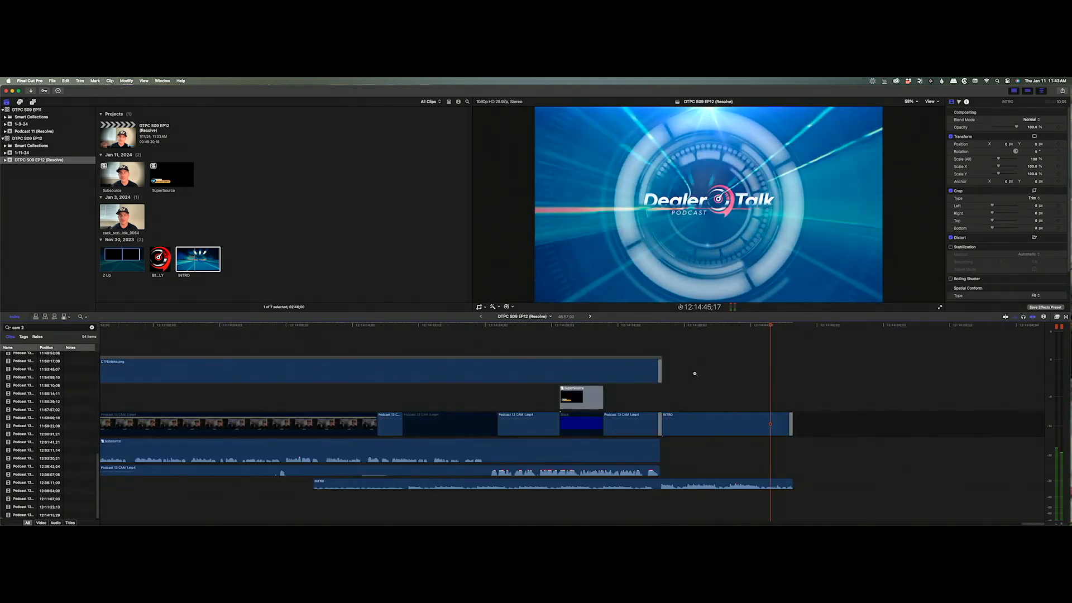
left_click(694, 373, "alt")
left_click(692, 374, "alt")
left_click_drag(729, 327, 291, 326)
key("z")
left_click(430, 342, "alt")
left_click(430, 344, "alt")
key("Home")
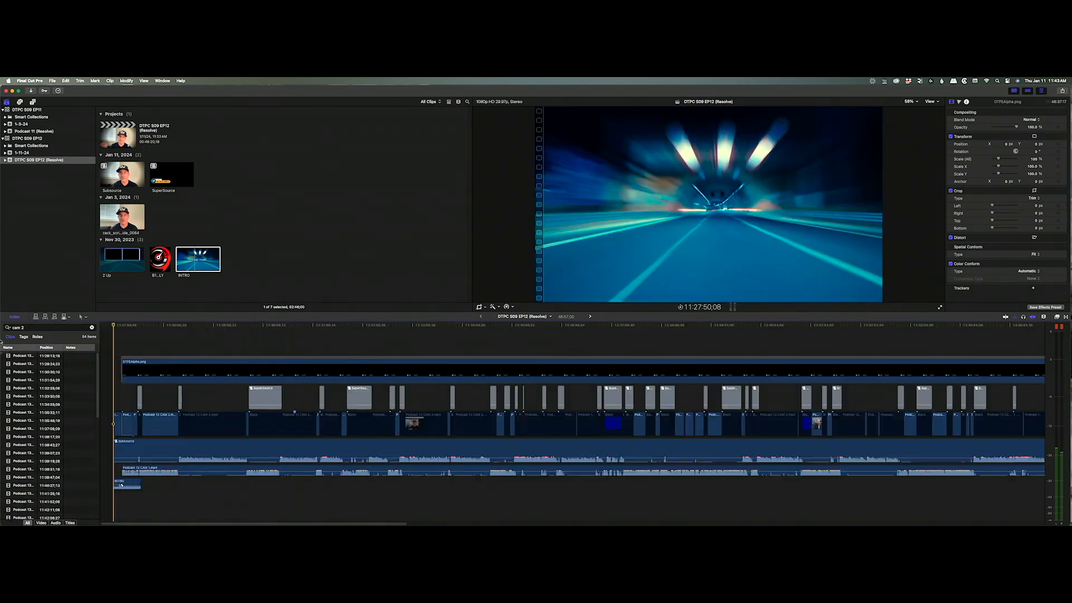
left_click_drag(161, 328, 352, 335)
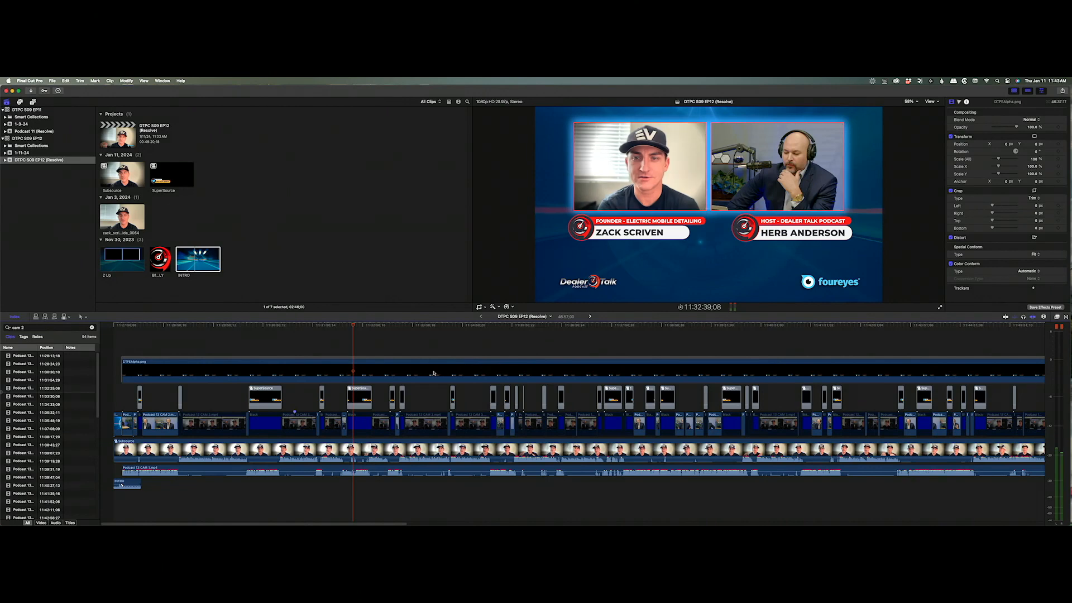
Copy the HOST and FOUNDER lower-third titles from the SuperSource compound clip into the episode start.
double_click(362, 397)
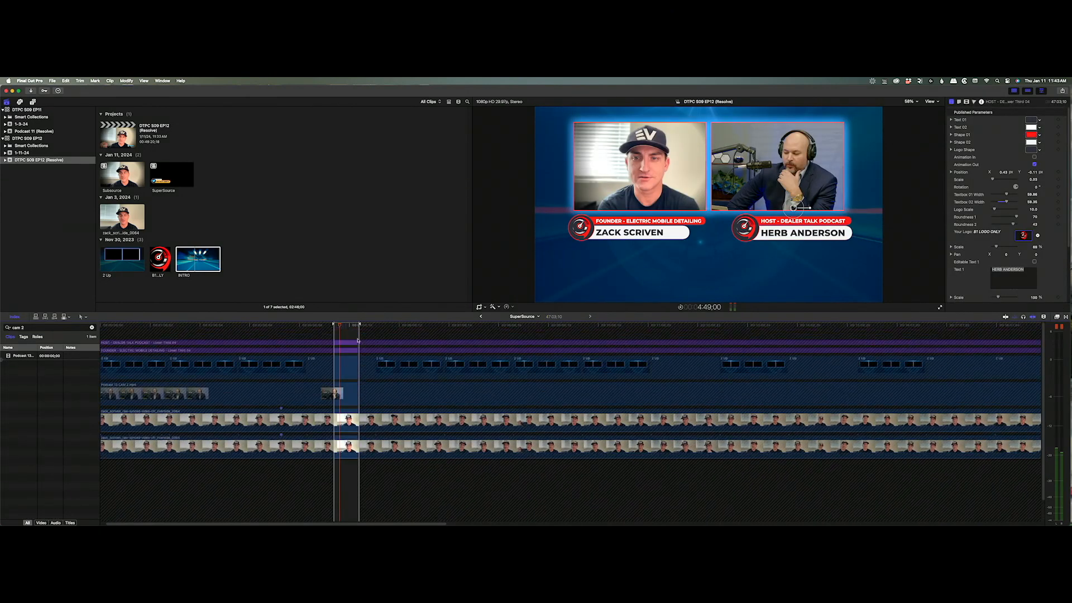
left_click(353, 340)
left_click(353, 346, "super")
key("super+c")
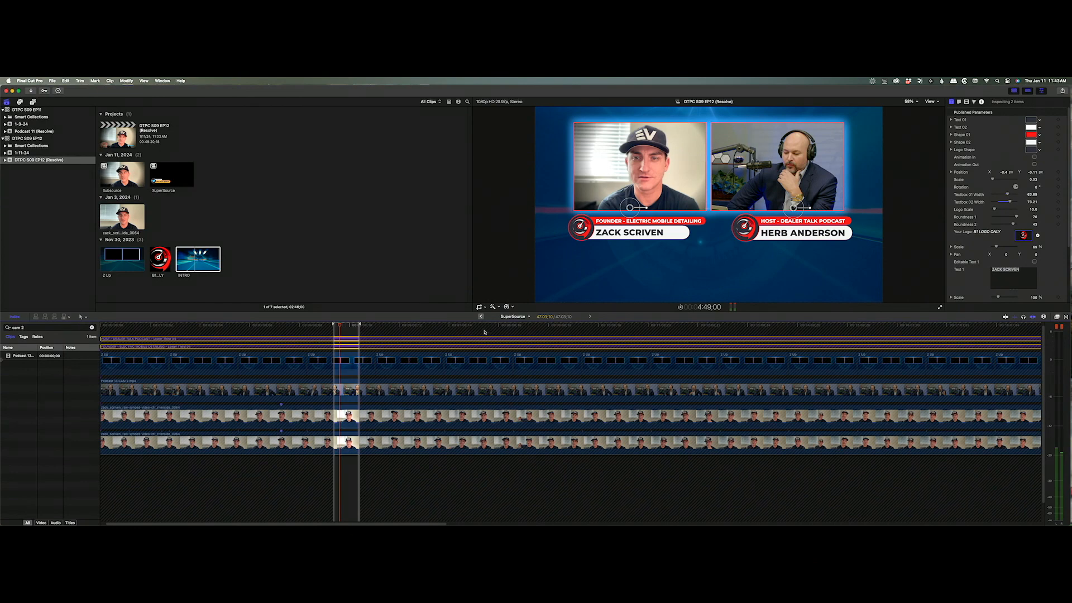
left_click(481, 316)
left_click_drag(353, 334, 115, 334)
key("super+v")
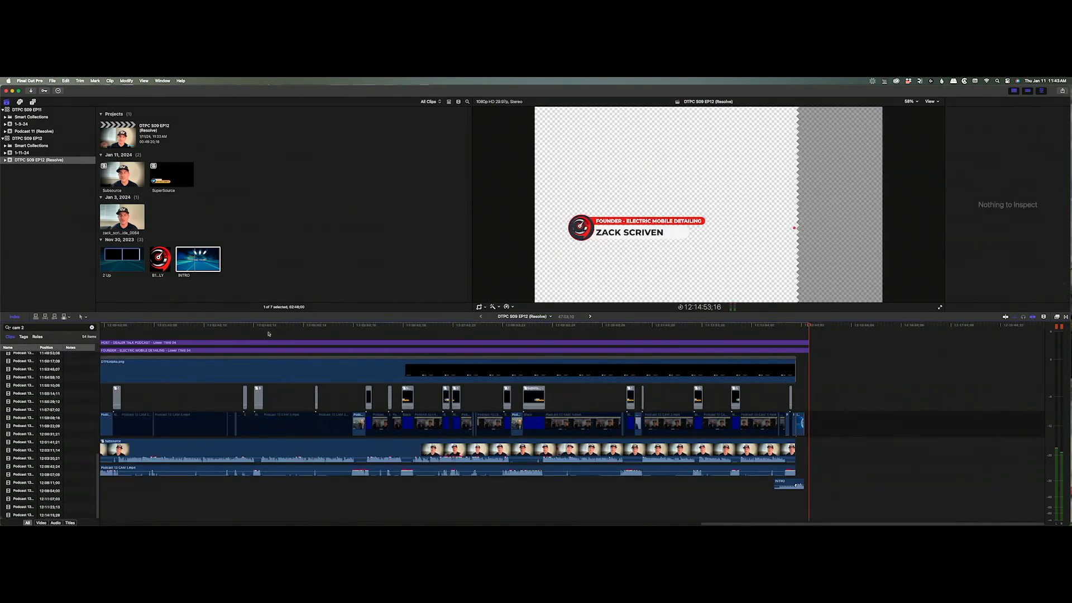
Make both pasted titles 10 seconds long and move them slightly later in the episode.
key("Home")
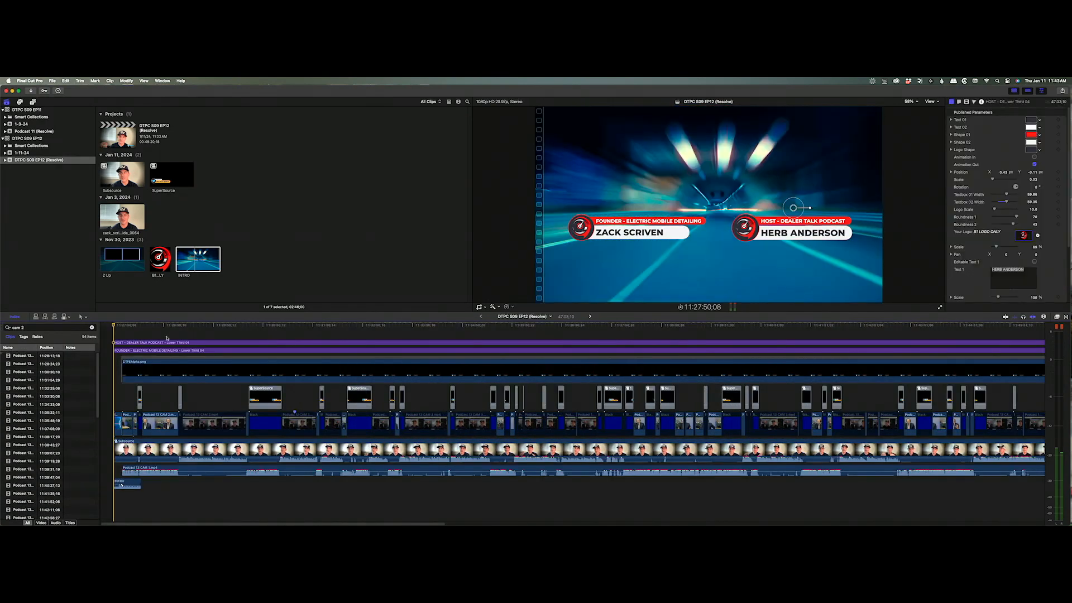
left_click(167, 341)
left_click(174, 351, "super")
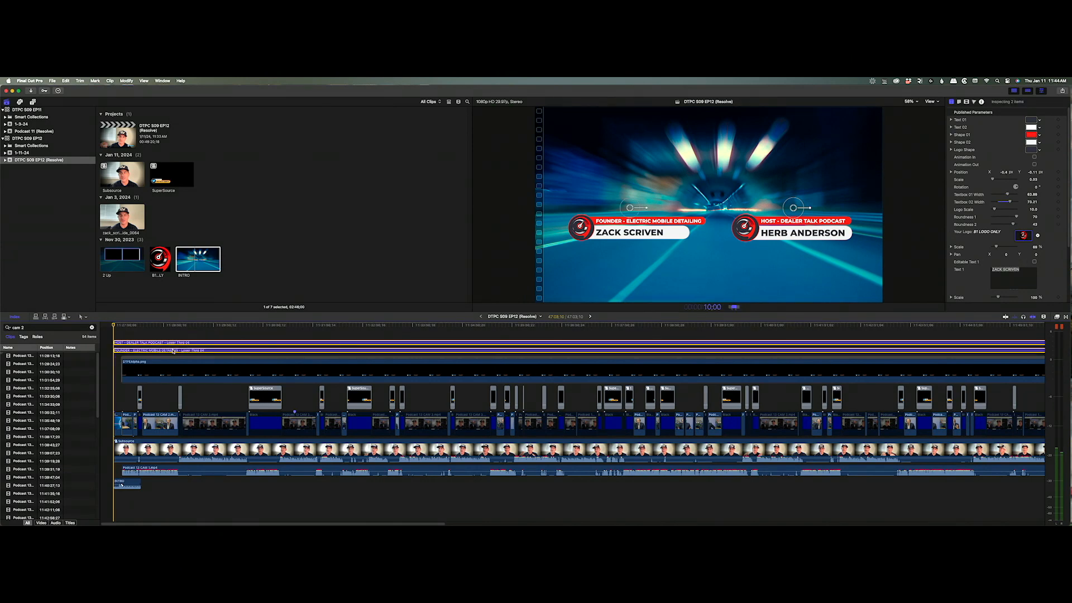
key("Return")
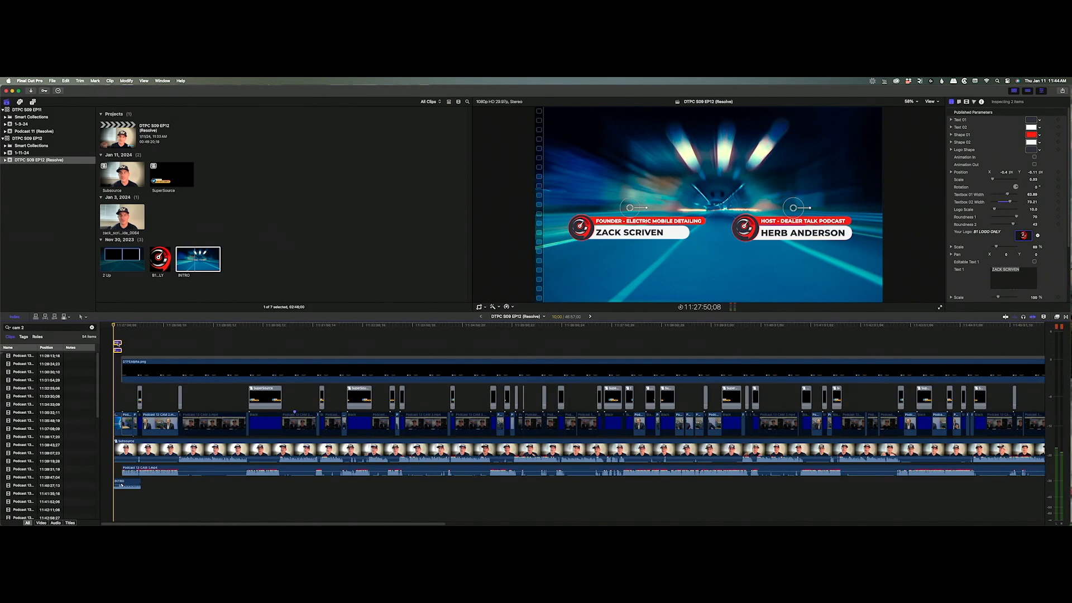
left_click_drag(118, 344, 152, 344)
left_click(172, 339)
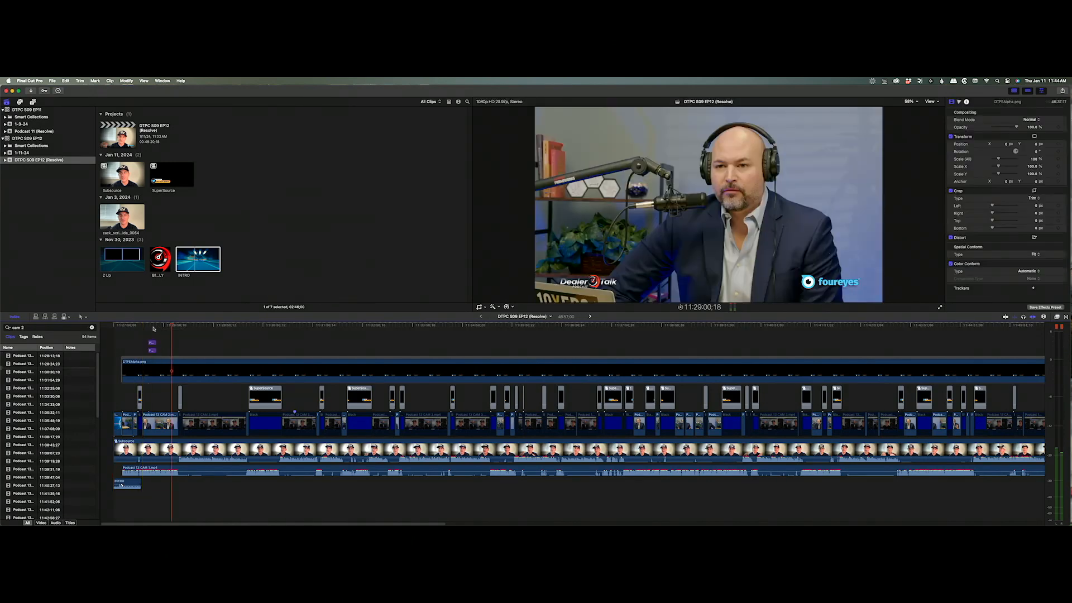
left_click(152, 326)
left_click(151, 342)
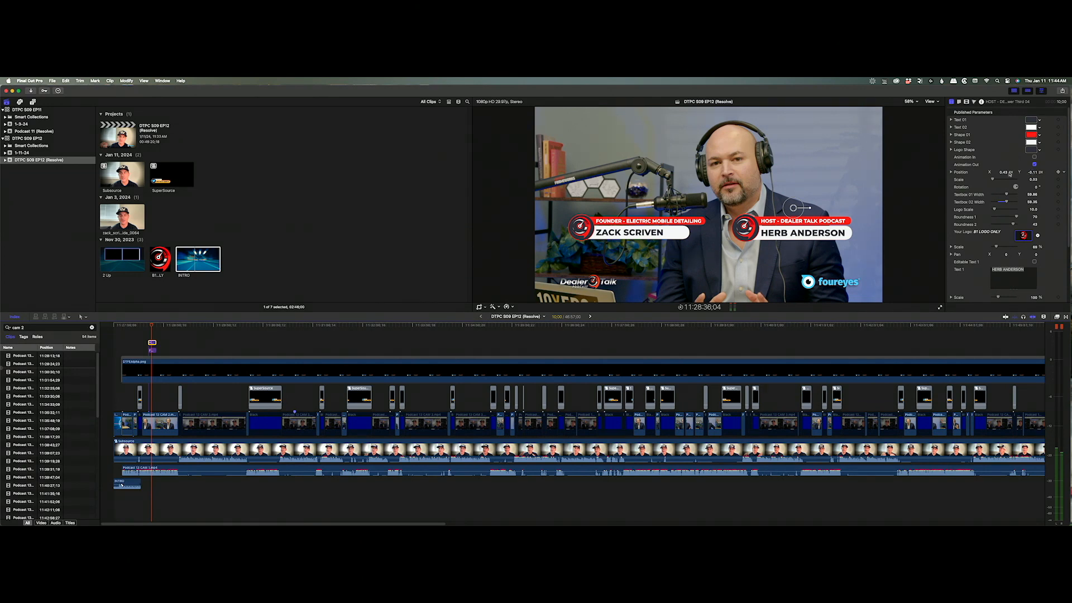
key("Tab")
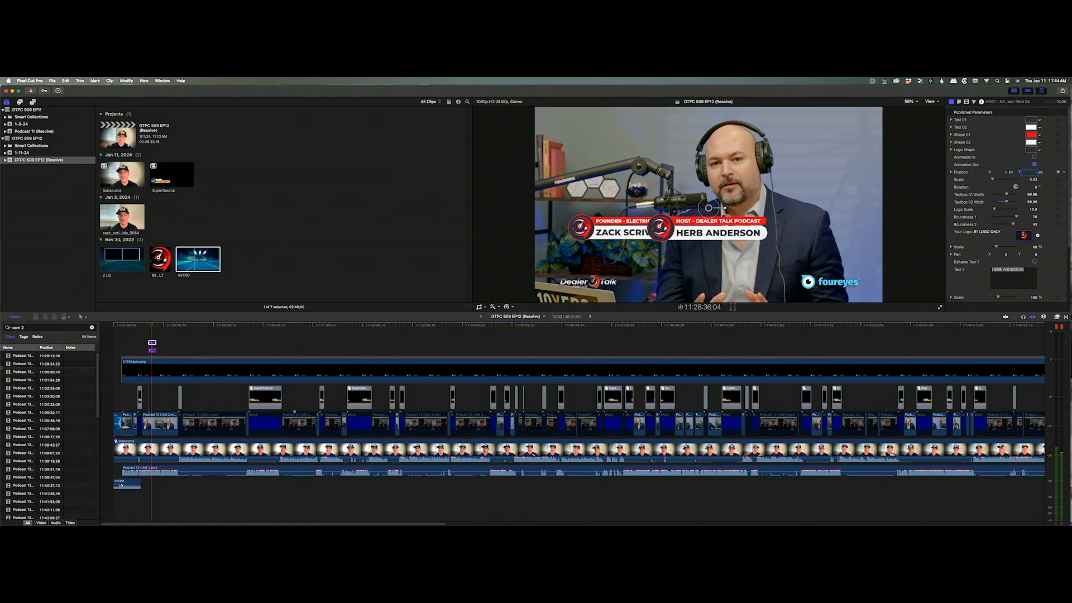
key("Return")
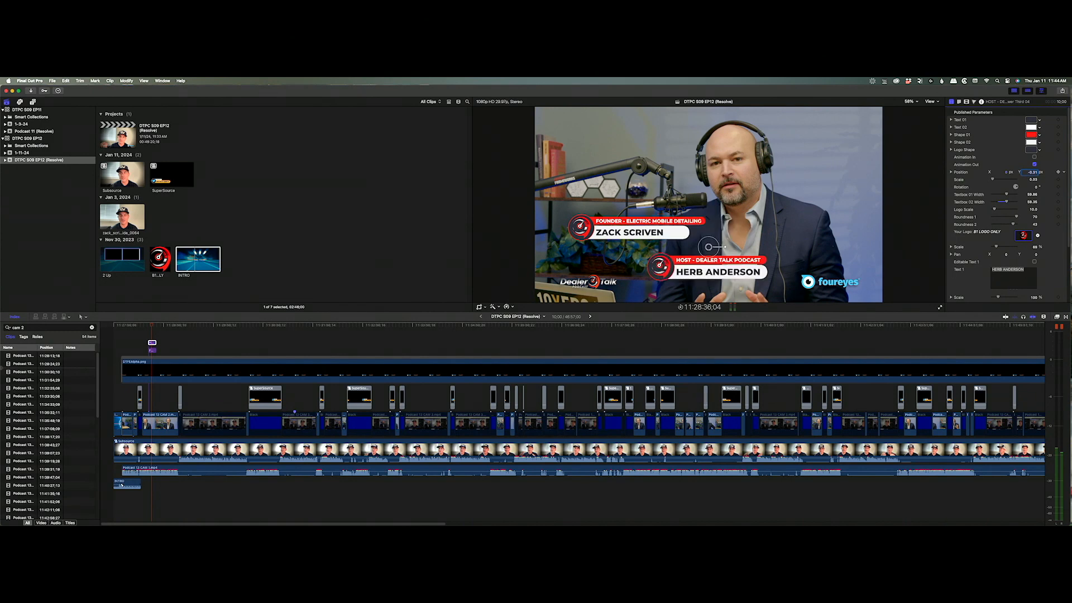
key("Return")
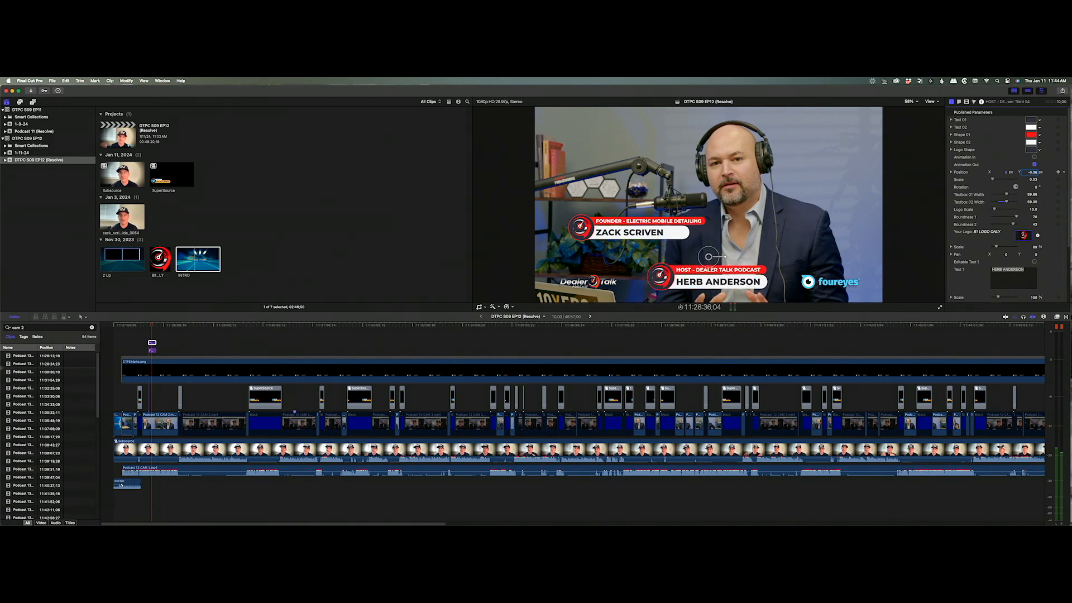
left_click(152, 350)
type("0")
key("Tab")
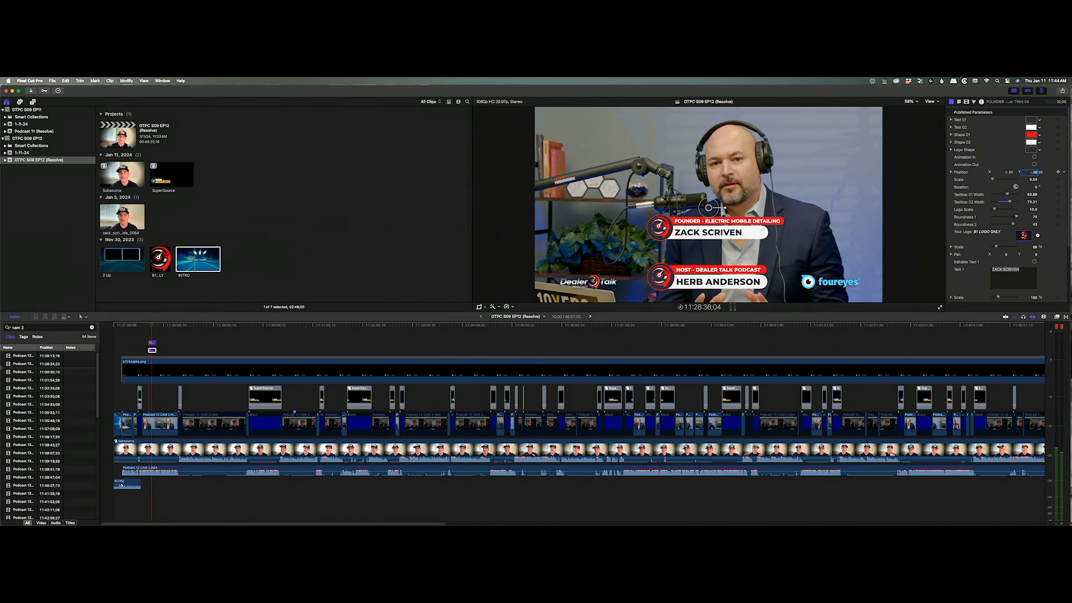
type("-.36")
key("Return")
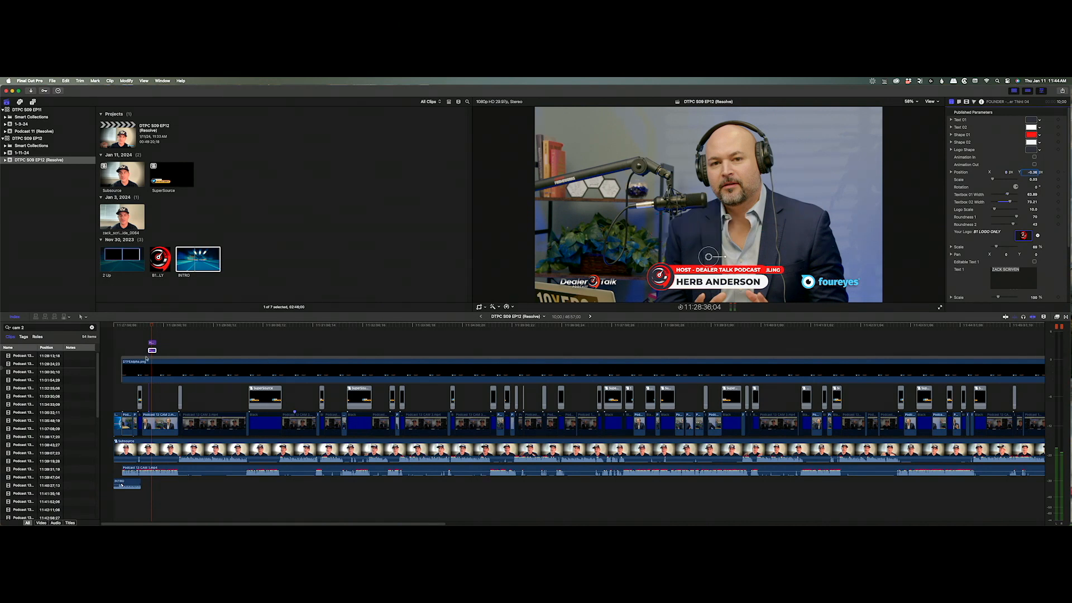
Undo a FOUNDER title shift, select both titles, then show the EP12 project's details.
mouse_move(152, 343)
left_mouse_down()
mouse_move(192, 349)
mouse_move(150, 351)
left_mouse_up()
key("super+z")
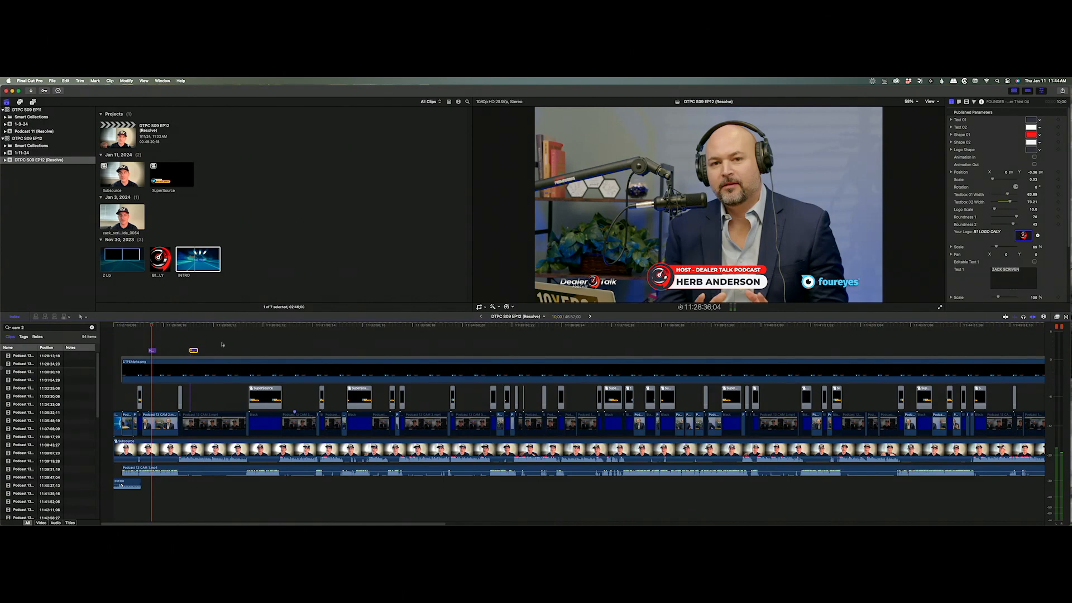
left_click_drag(147, 337, 202, 353)
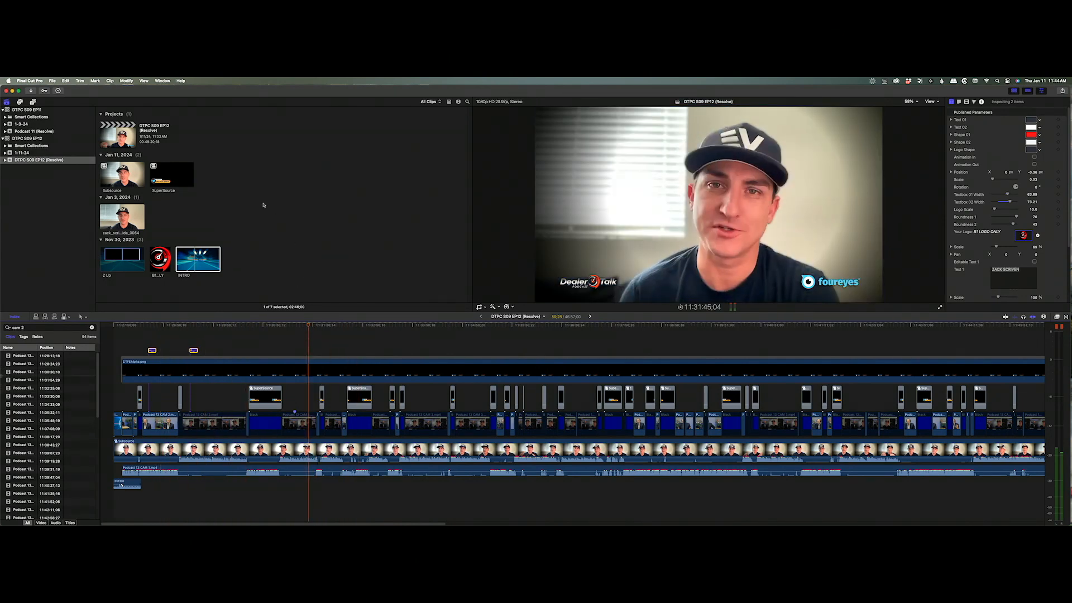
left_click(129, 140)
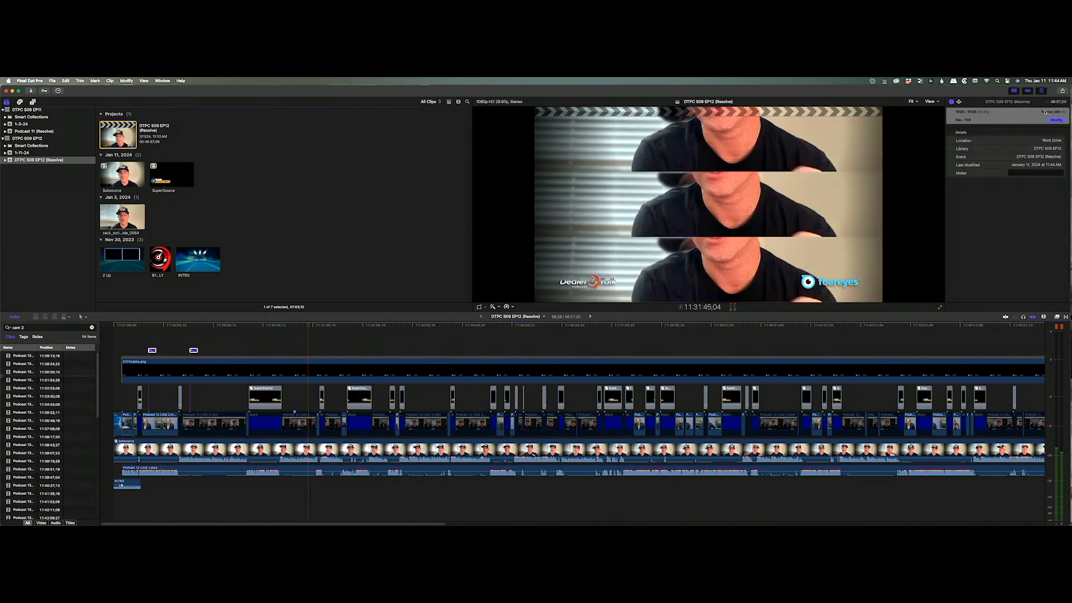
Set EP12's starting timecode to 00:00:00;00 in project settings and scrub to confirm it.
left_click(1056, 120)
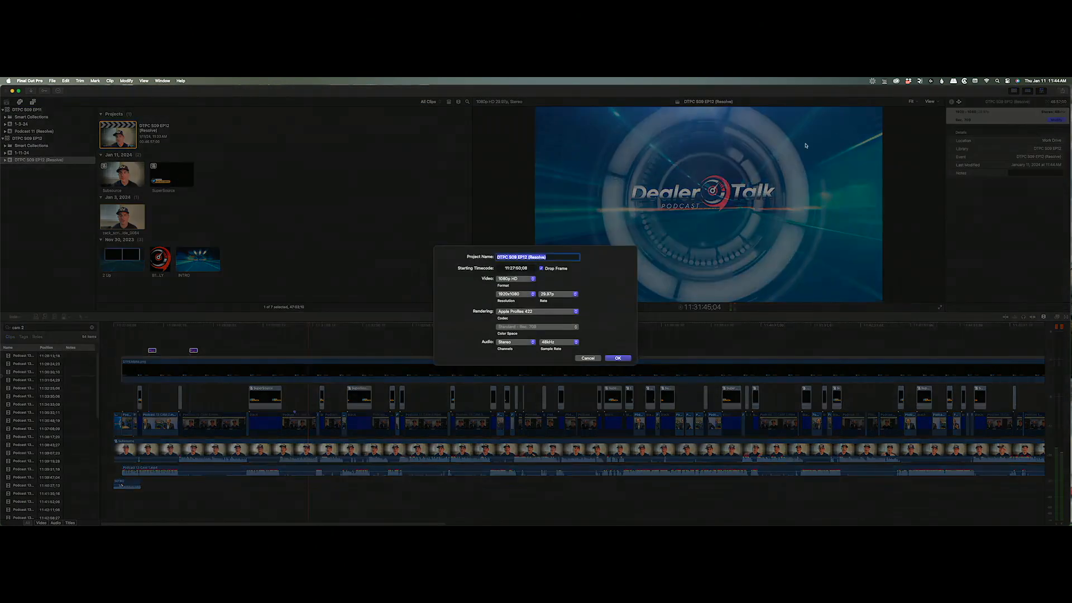
double_click(531, 268)
key("Return")
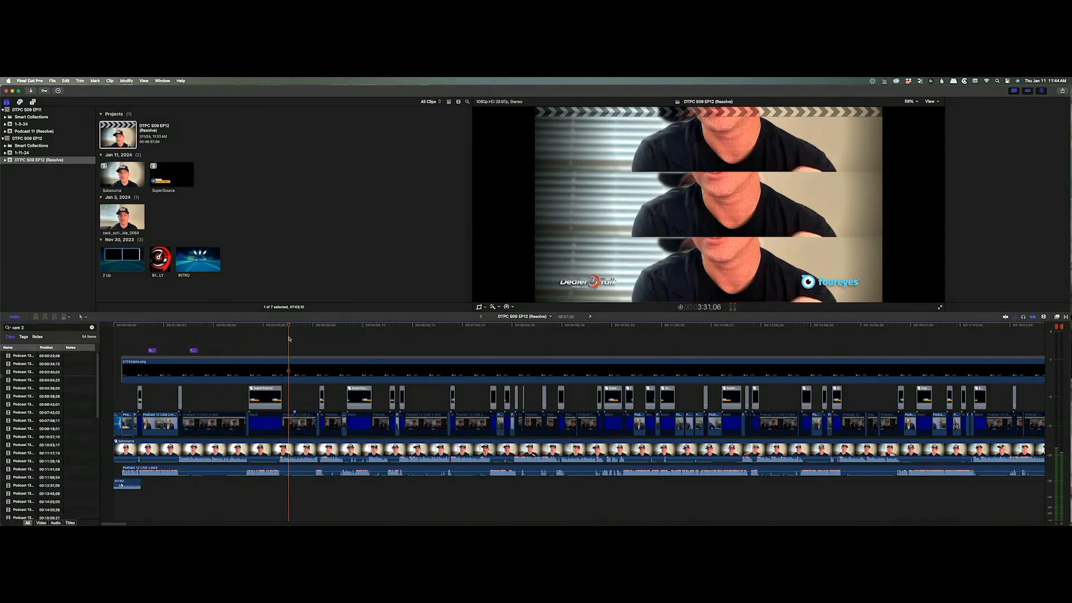
left_click_drag(438, 323, 637, 334)
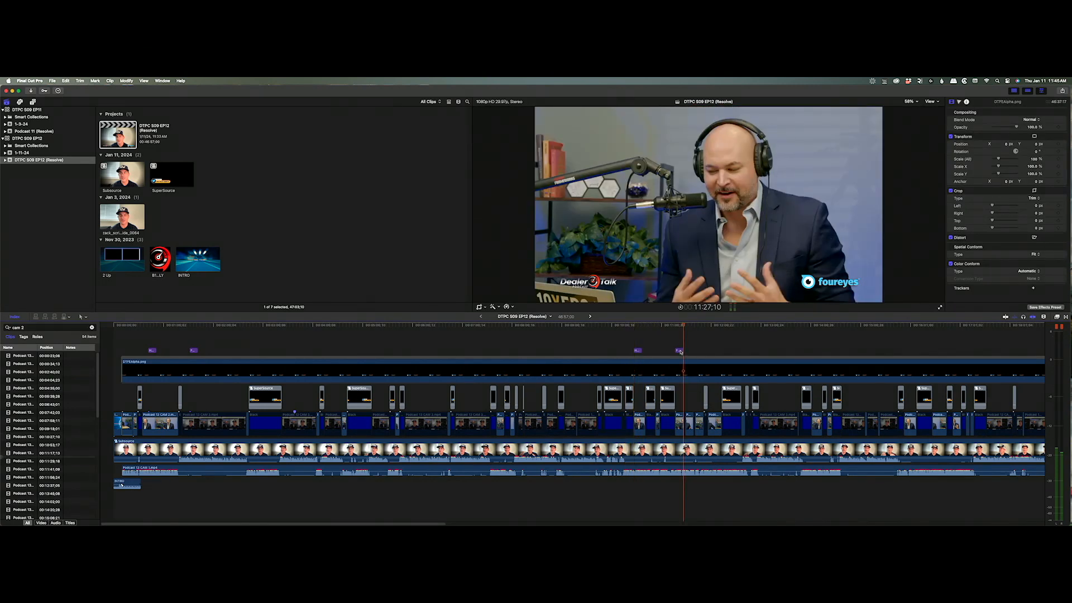
Move a speaker title later, then paste the host/founder title pair at the next speaking moment.
left_click_drag(680, 351, 769, 351)
left_click_drag(641, 325, 793, 326)
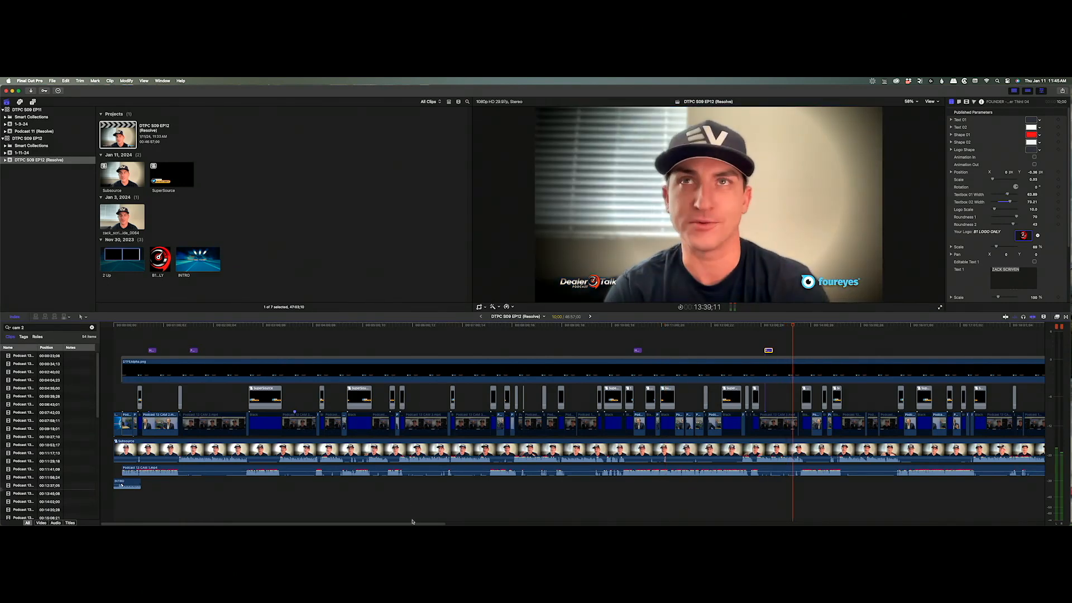
left_click_drag(412, 522, 638, 524)
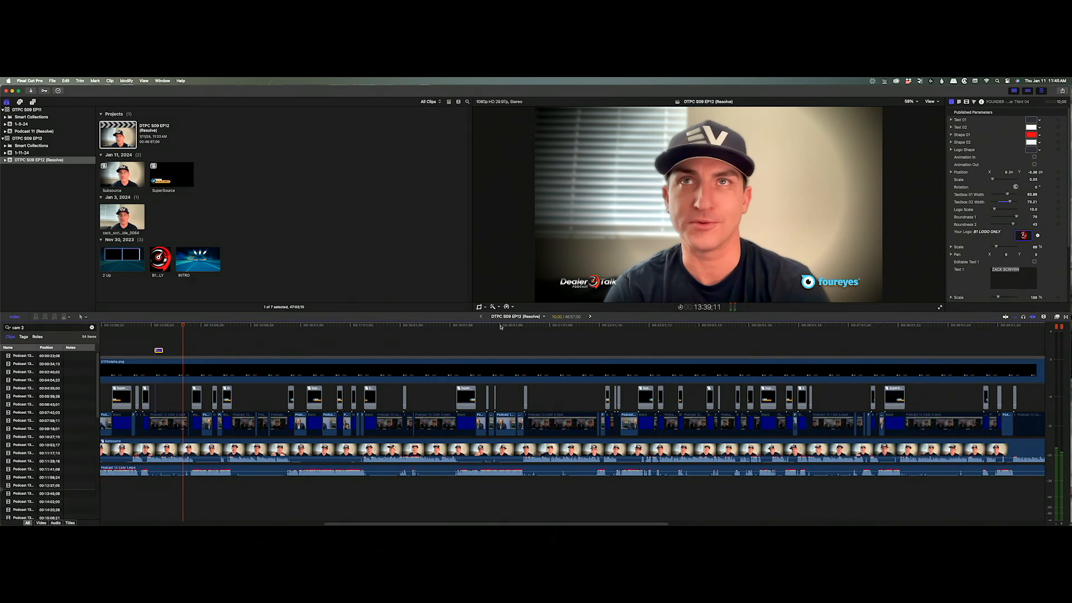
left_click(501, 326)
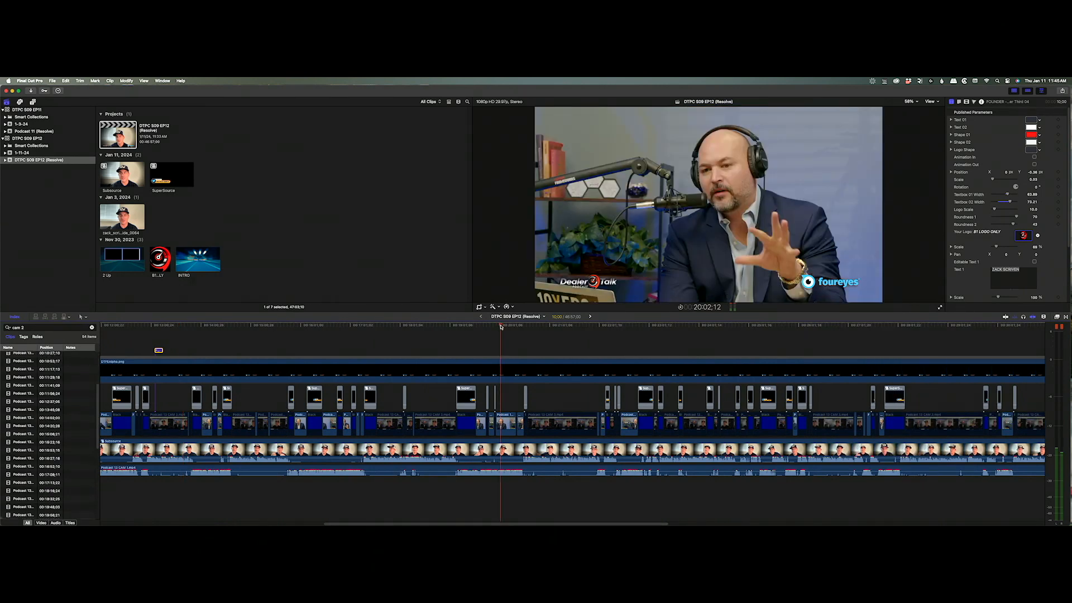
left_click_drag(501, 326, 847, 328)
left_click_drag(653, 520, 791, 364)
left_click(741, 327)
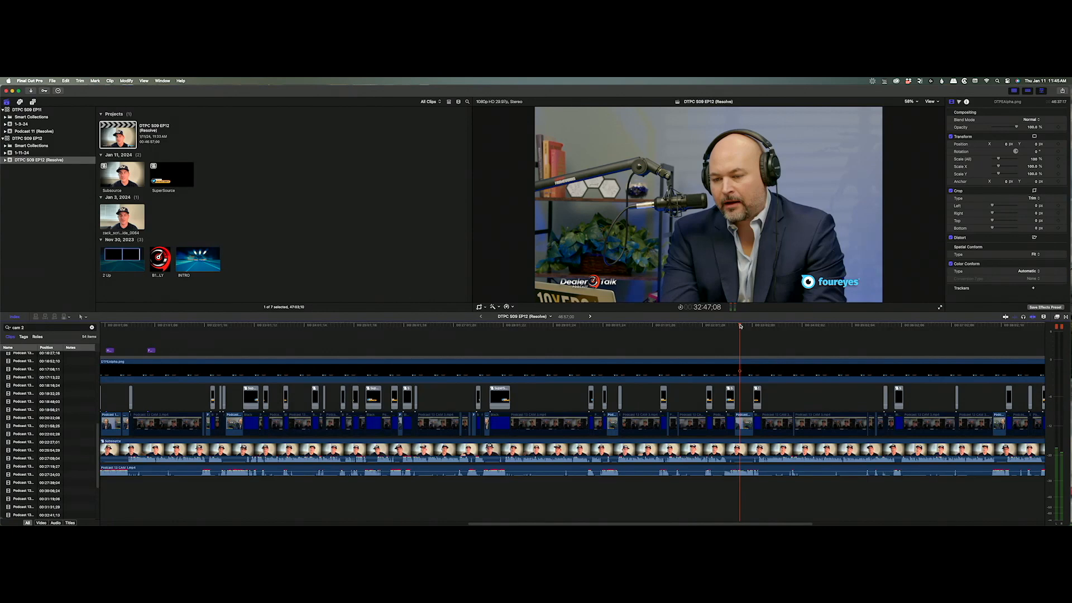
key("super+v")
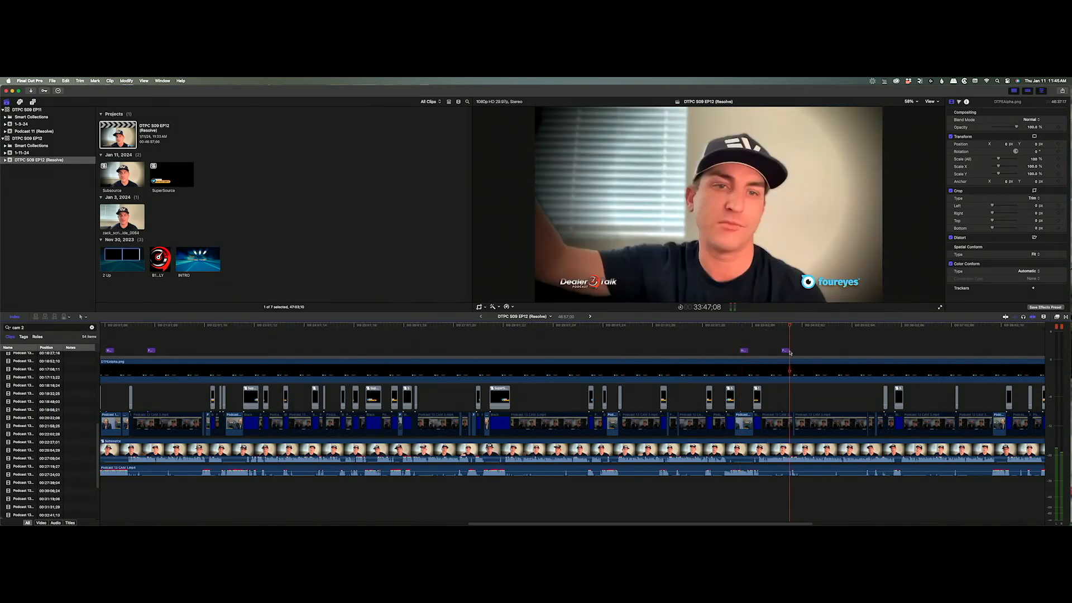
Nudge the pasted title earlier, paste another pair near the end, and marquee-select all titles.
left_click_drag(789, 352, 775, 351)
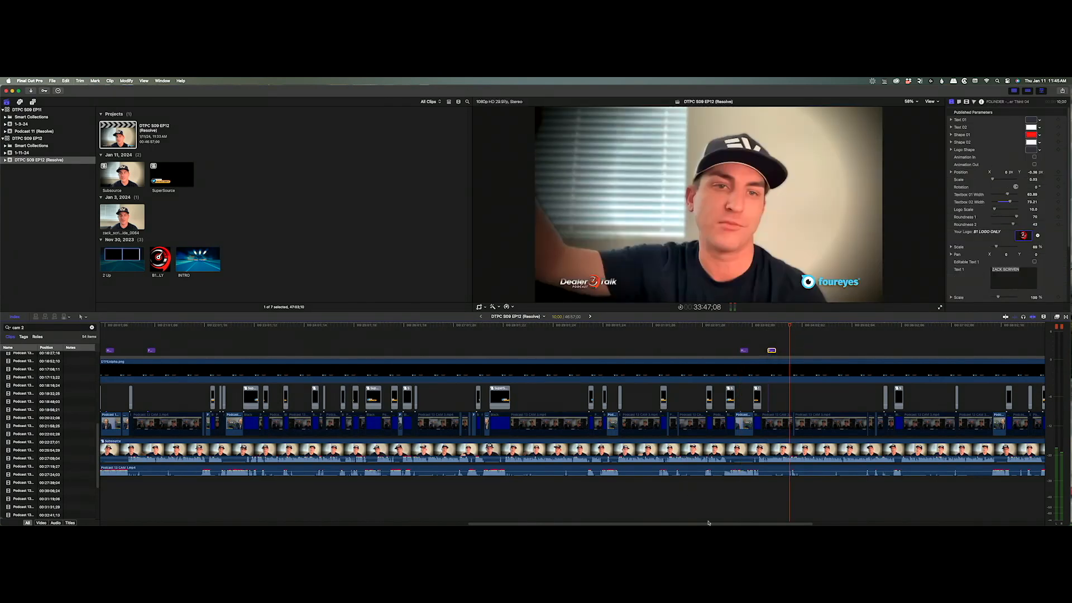
scroll(707, 522, "right", 10)
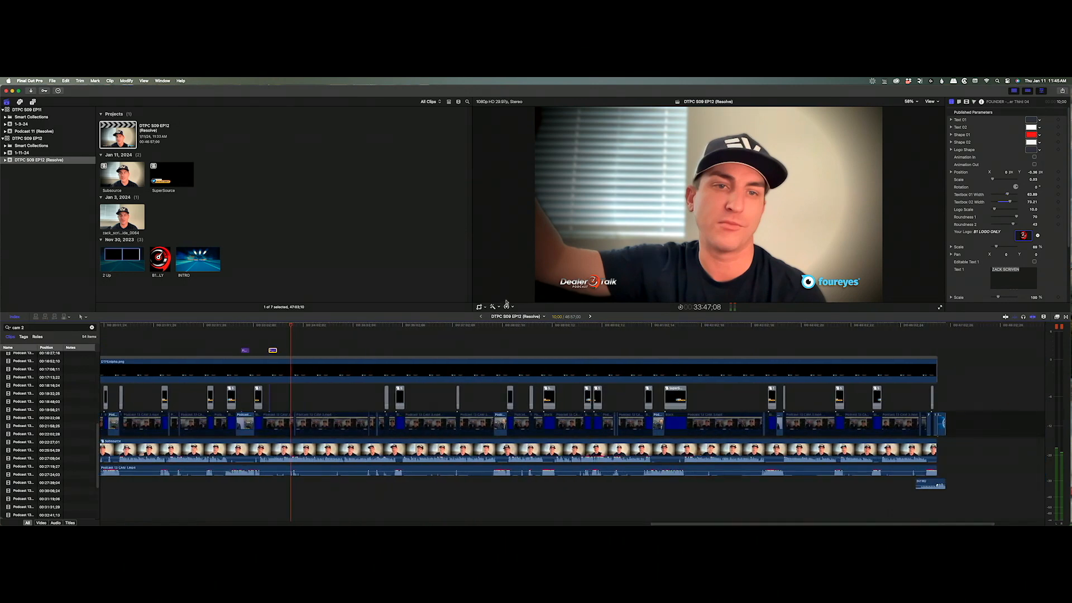
left_click_drag(500, 324, 657, 328)
key("super+v")
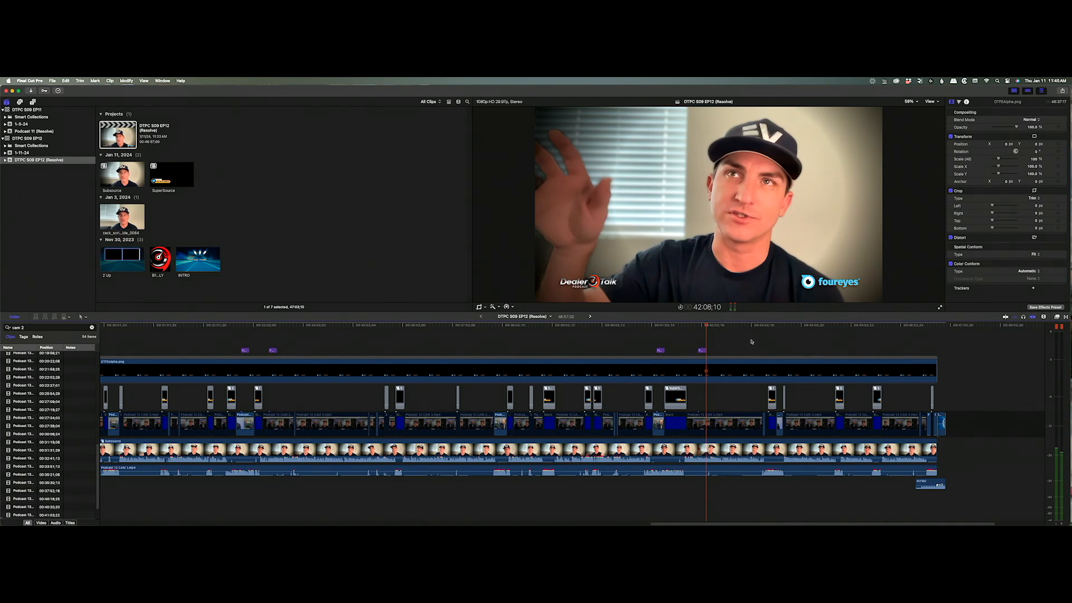
left_click_drag(753, 342, 153, 408)
left_click(149, 326)
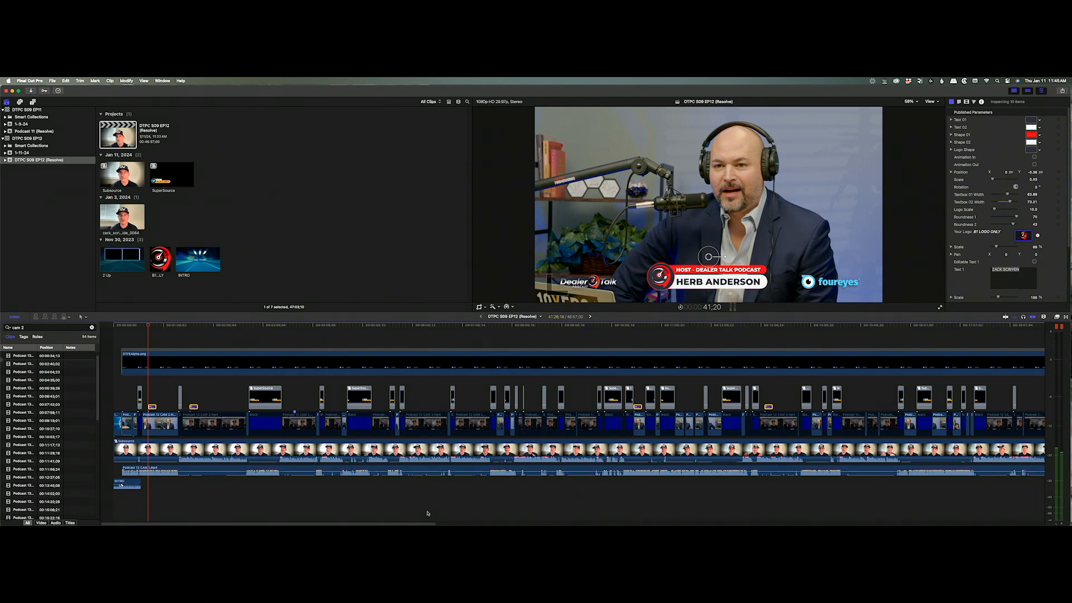
left_click_drag(413, 523, 944, 519)
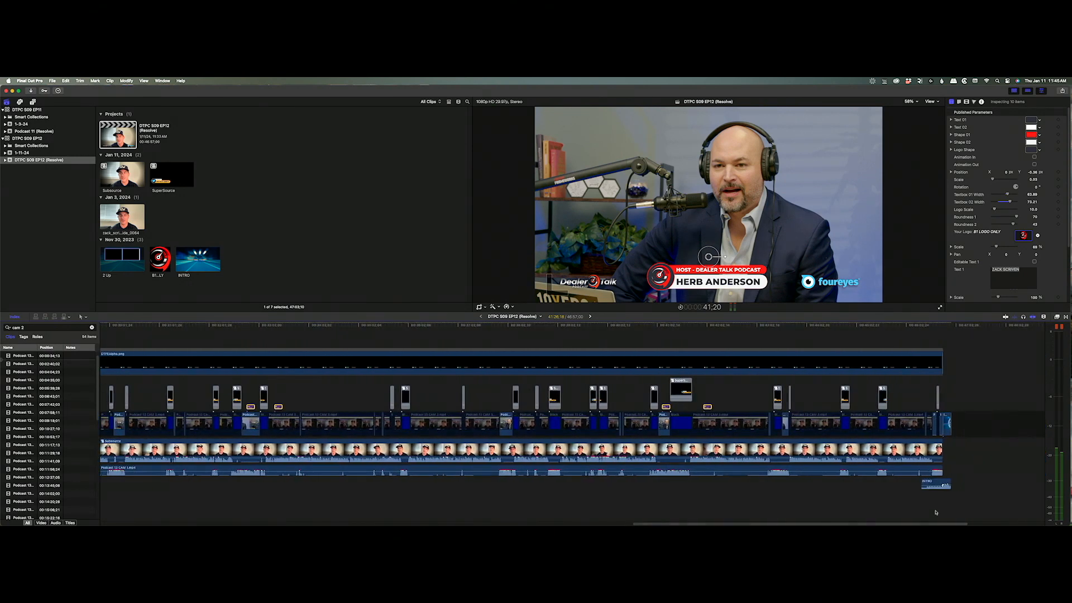
left_click(666, 393)
left_click_drag(667, 406, 665, 406)
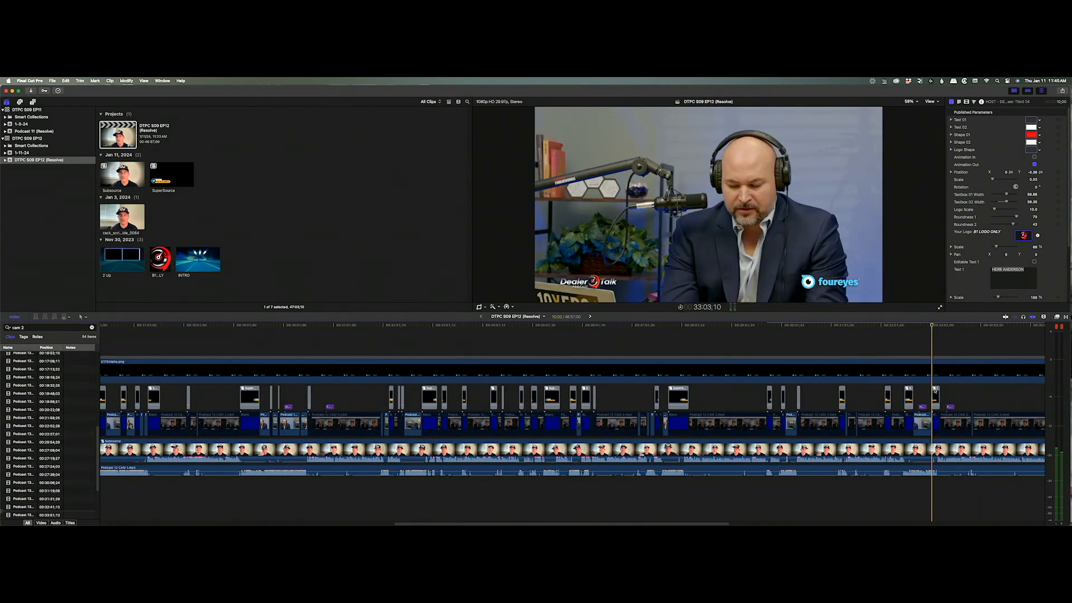
left_click(949, 406)
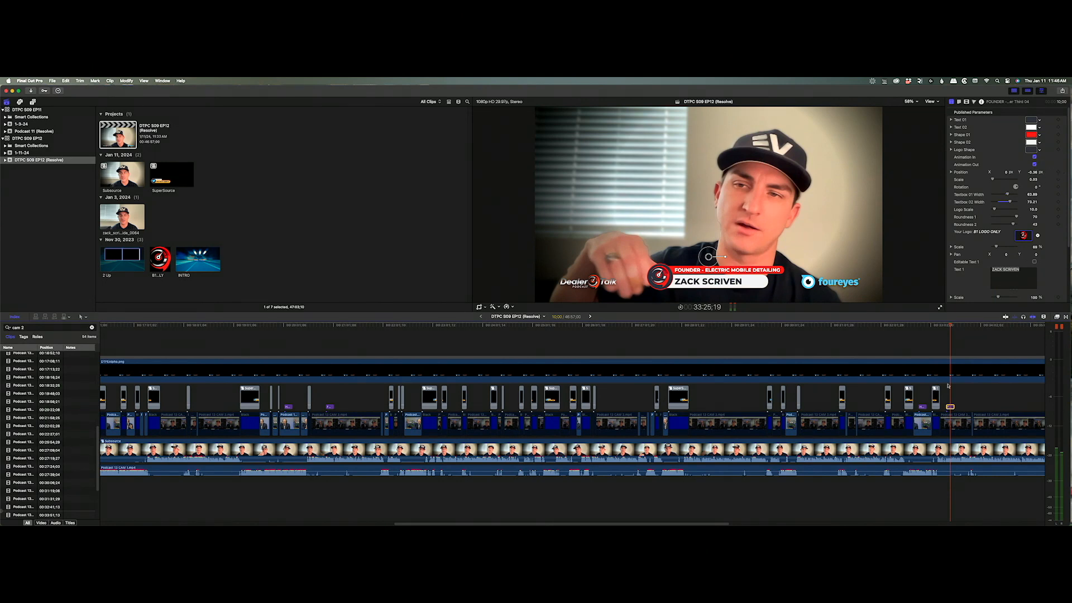
left_click(922, 407)
scroll(704, 513, "right", 15)
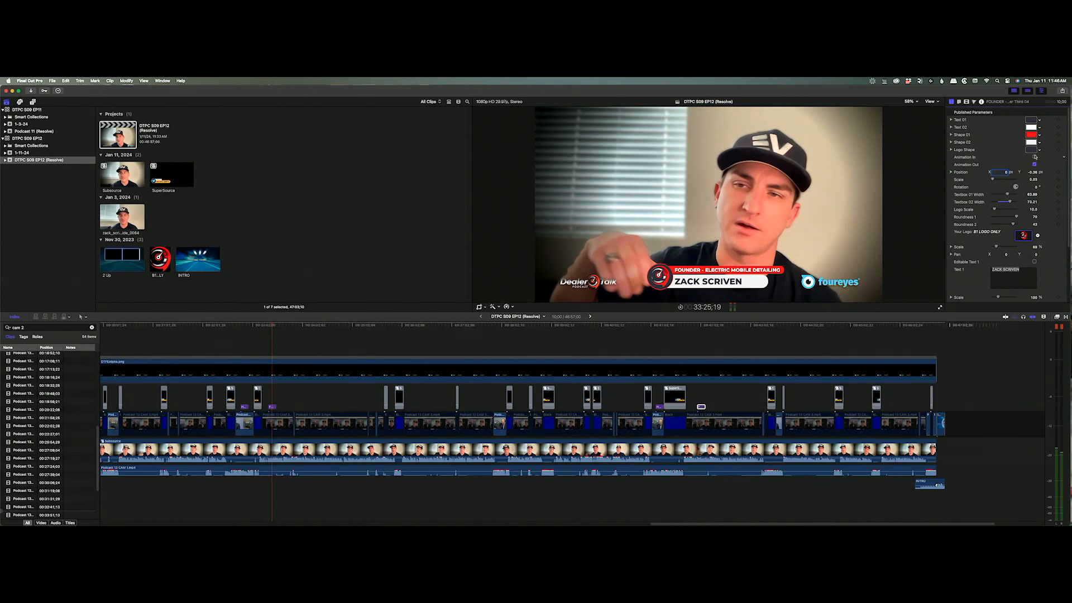
left_click(659, 407)
left_click_drag(703, 525, 516, 525)
scroll(567, 394, "left", 10)
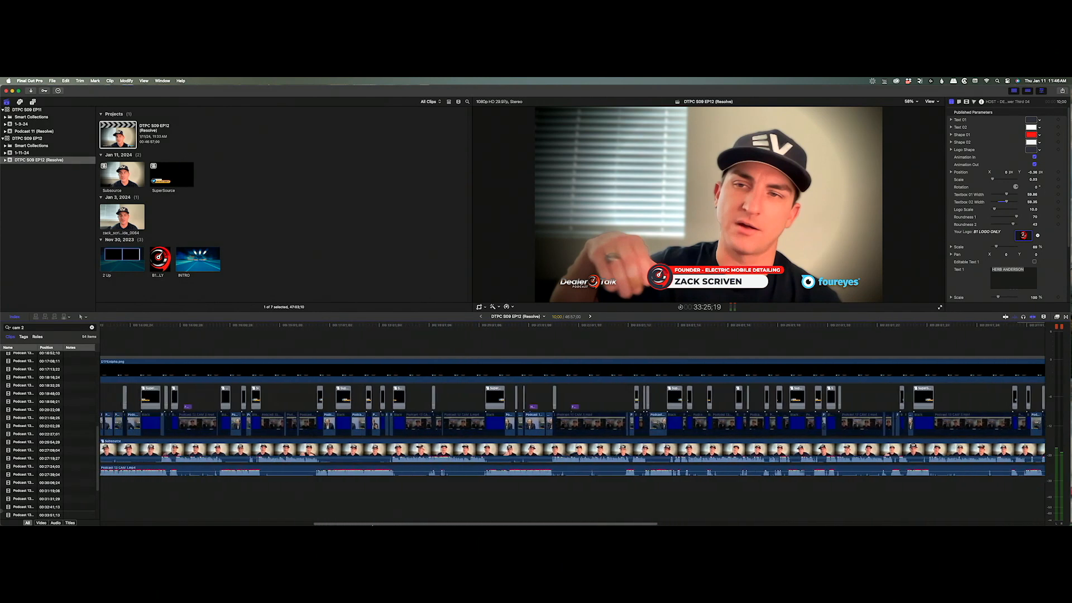
left_click(641, 406)
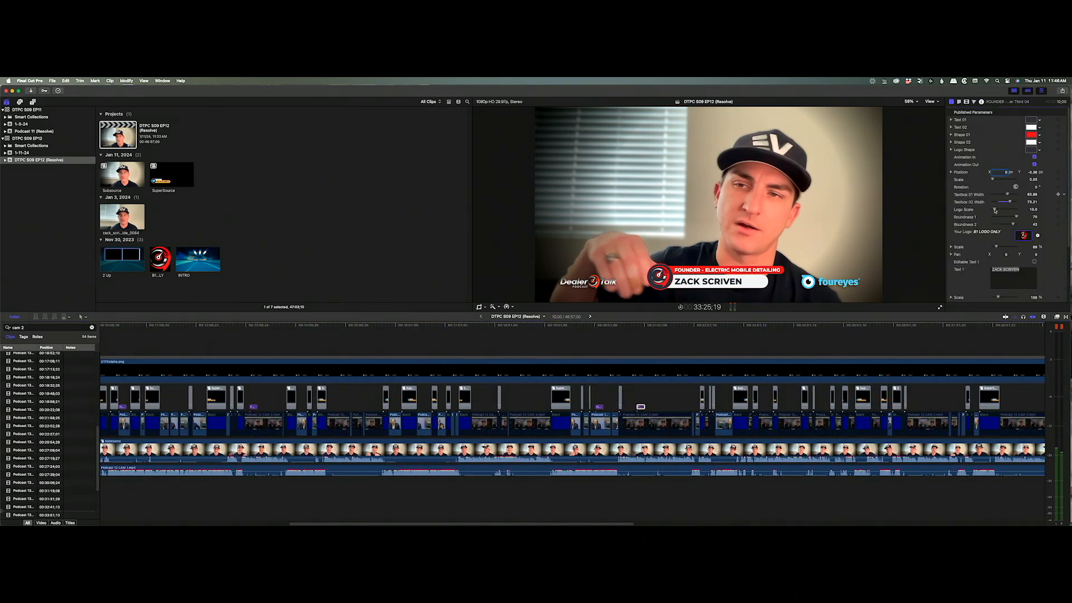
left_click(599, 406)
Check the founder and host title text near the start, then play back from earlier.
left_click_drag(266, 399, 250, 408)
scroll(1015, 155, "down", 1)
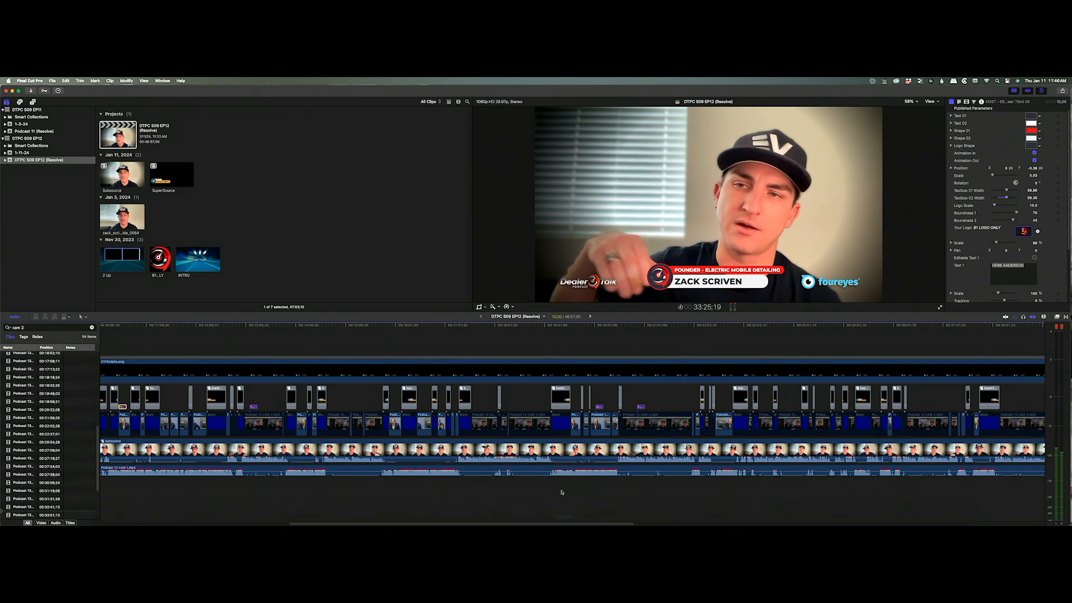
left_click_drag(551, 525, 350, 524)
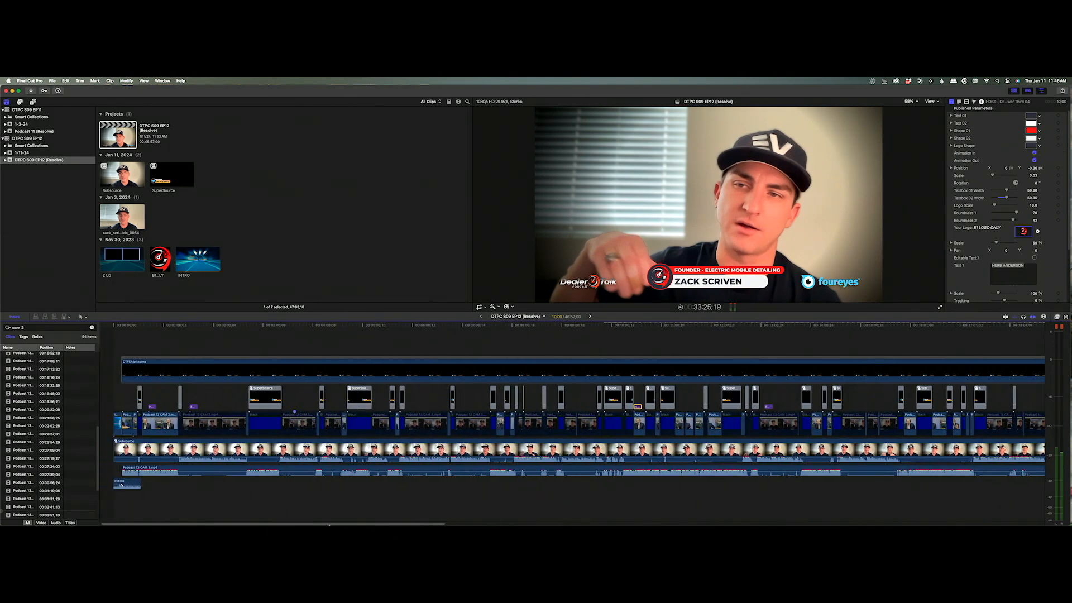
left_click(193, 407)
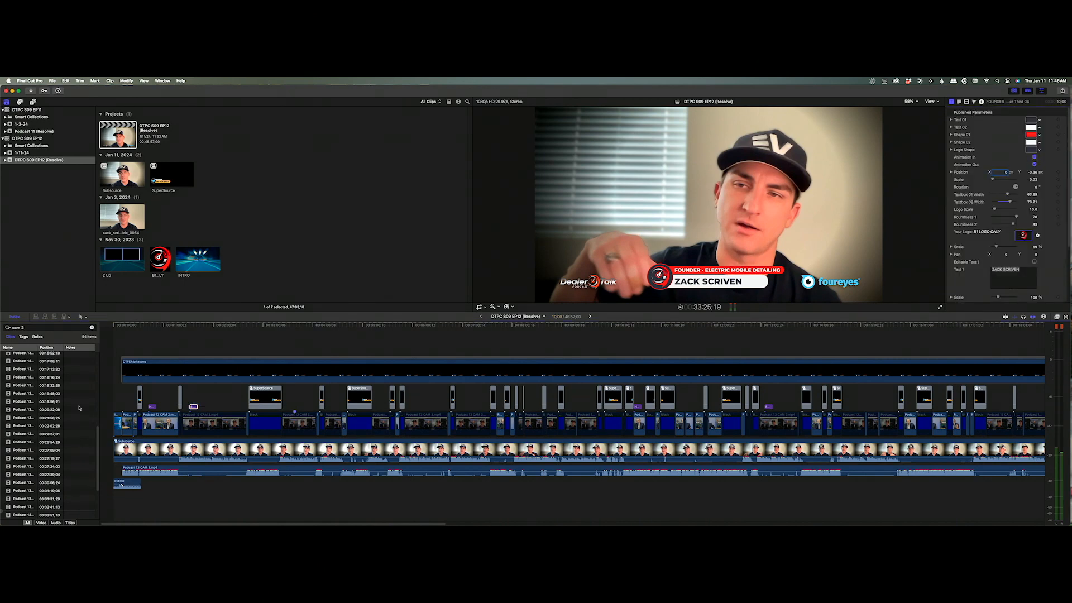
left_click(152, 406)
left_click_drag(157, 329, 579, 360)
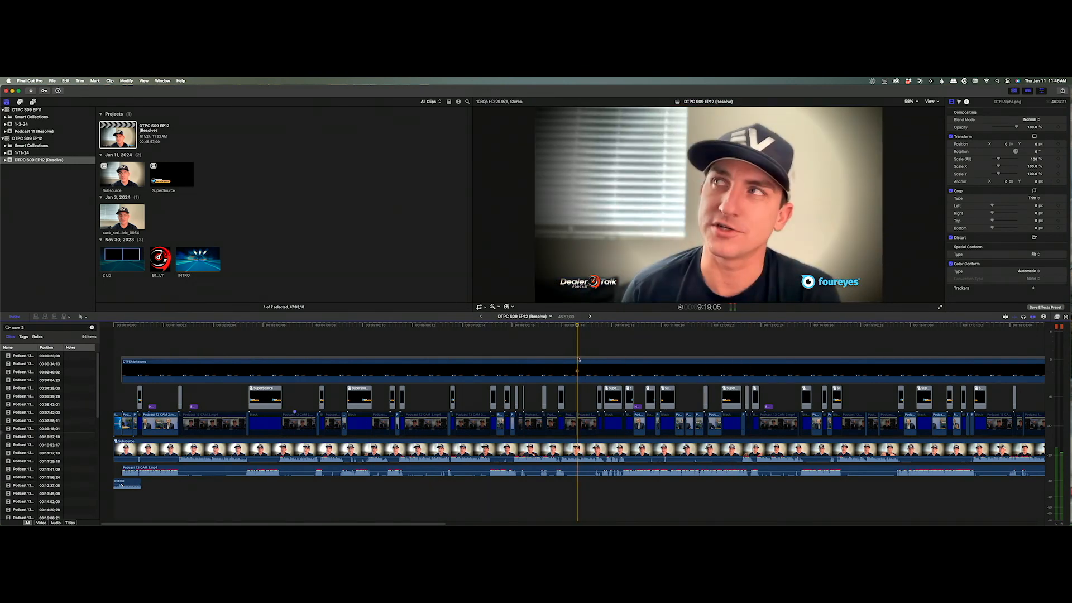
key("space")
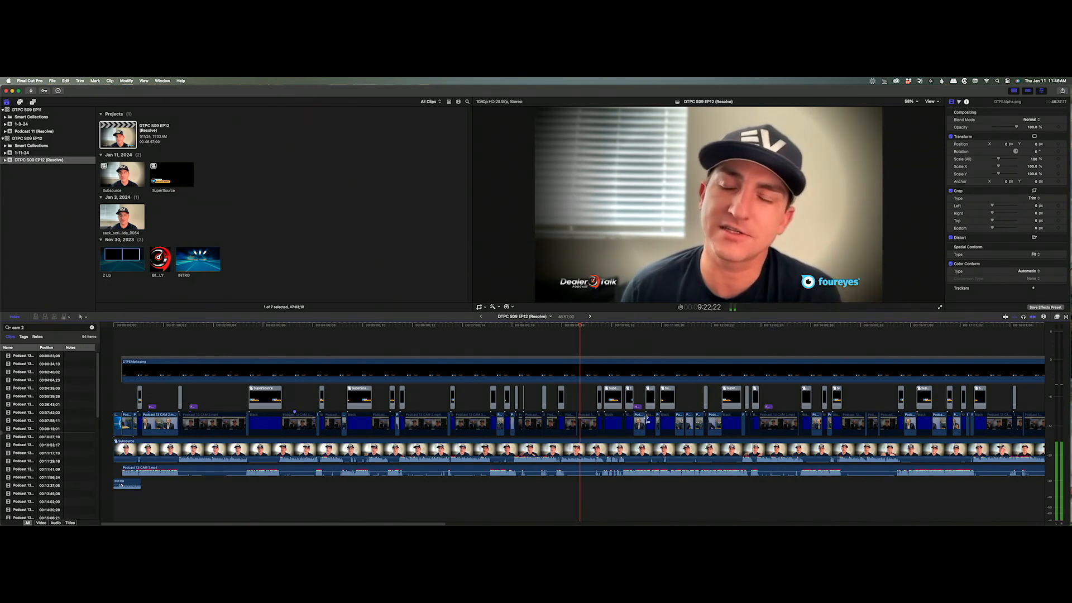
Open the Subsource compound clip and select its top riverside clip.
left_click(614, 447)
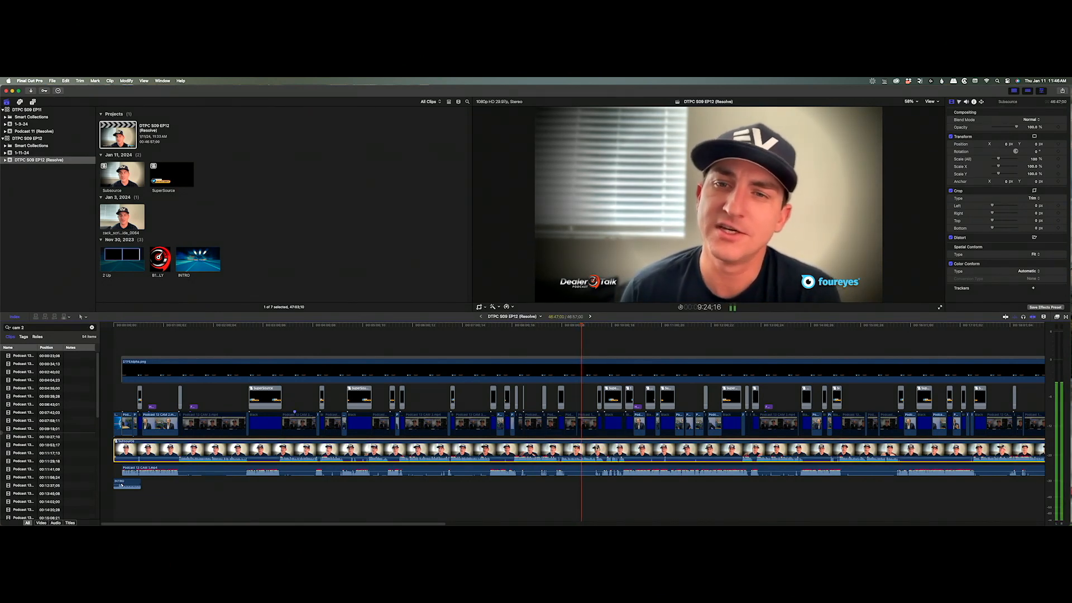
double_click(614, 436)
left_click(567, 423)
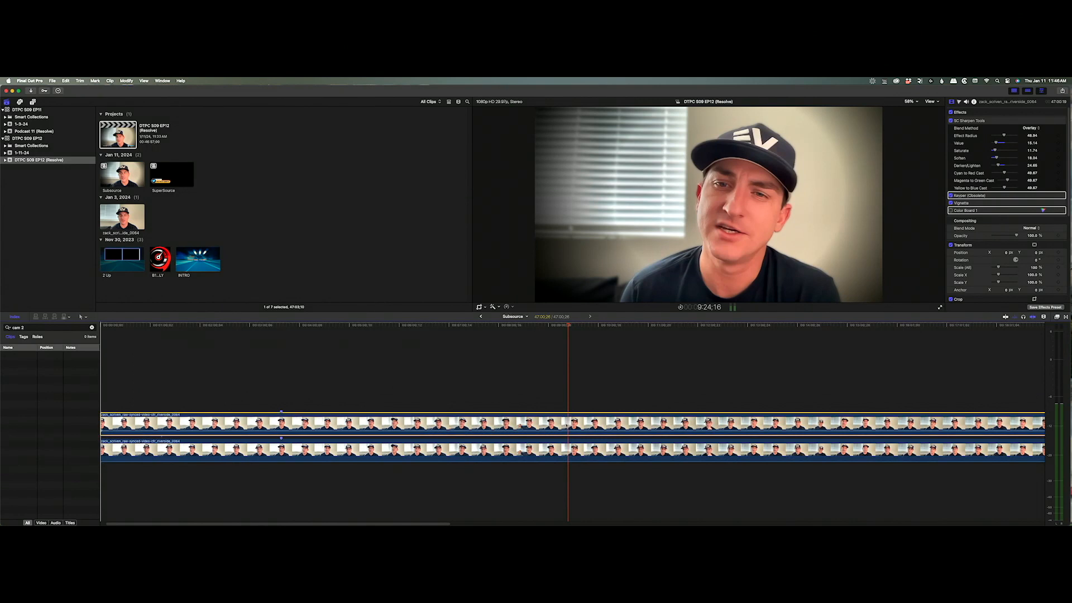
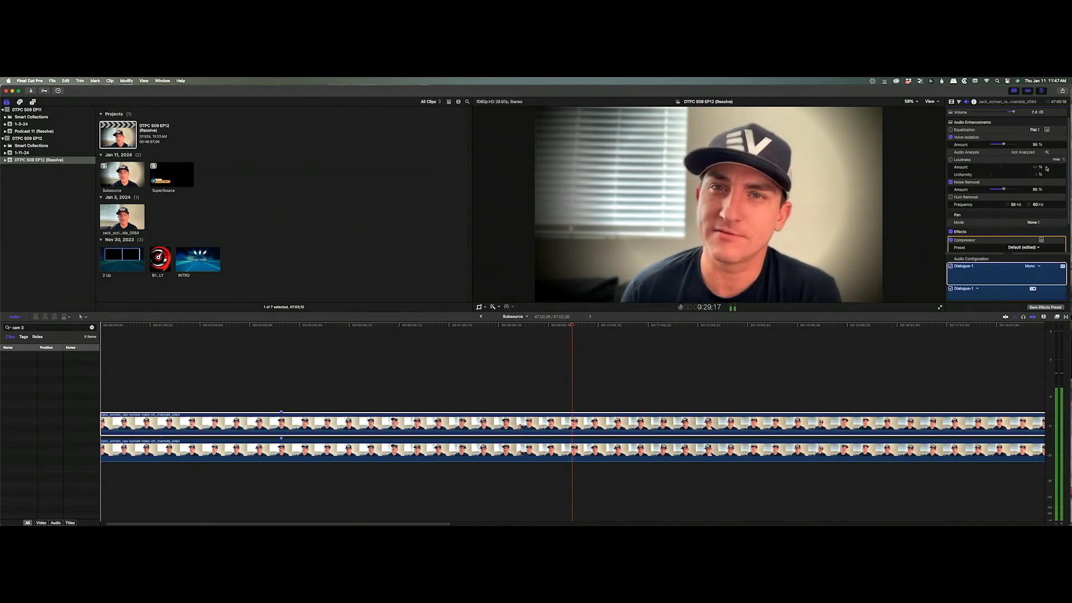
Raise the compressor output gain to +11 dB and listen back near 9:30, 5:38 and 6:34.
scroll(1047, 169, "down", 3)
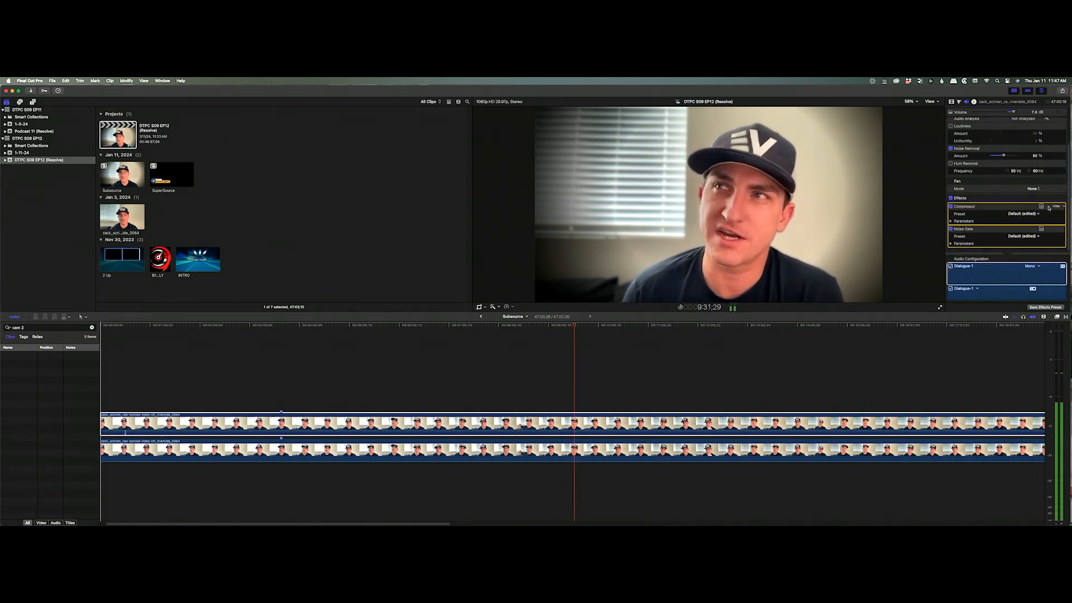
left_click(1041, 206)
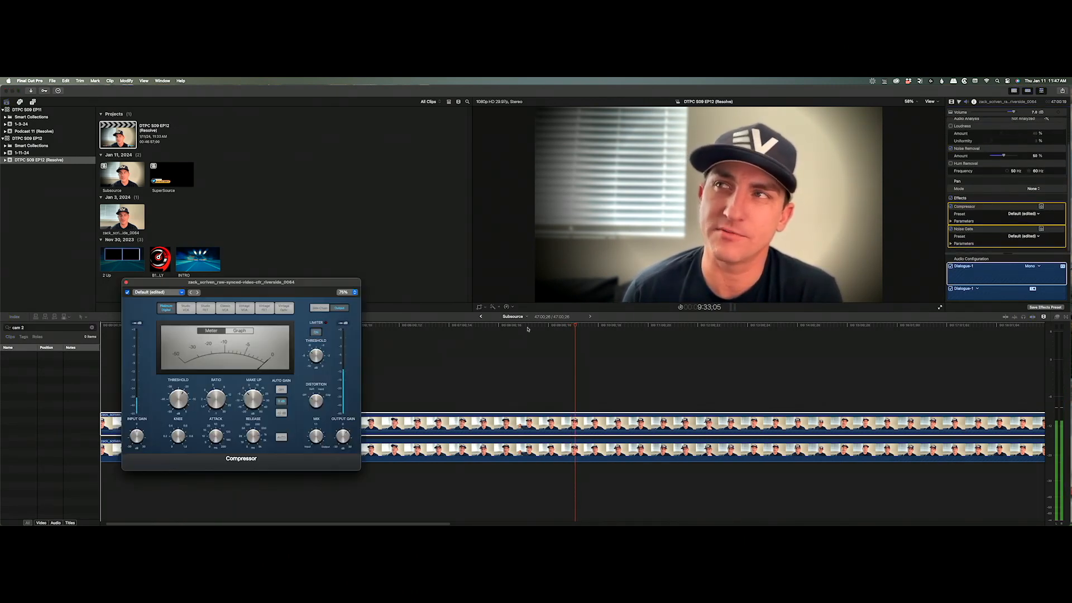
mouse_move(343, 434)
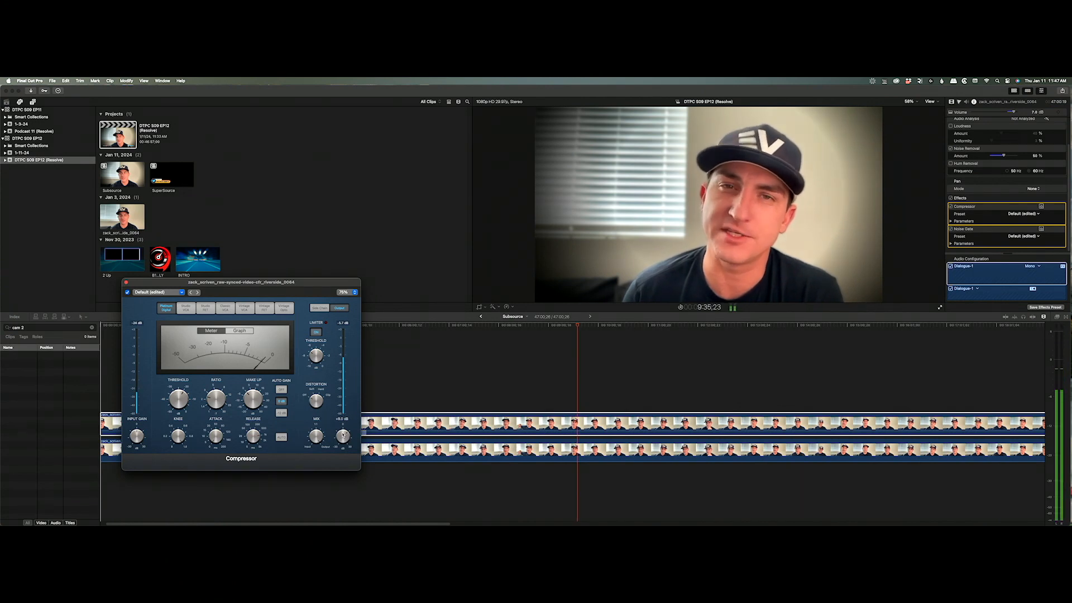
left_click_drag(343, 435, 346, 432)
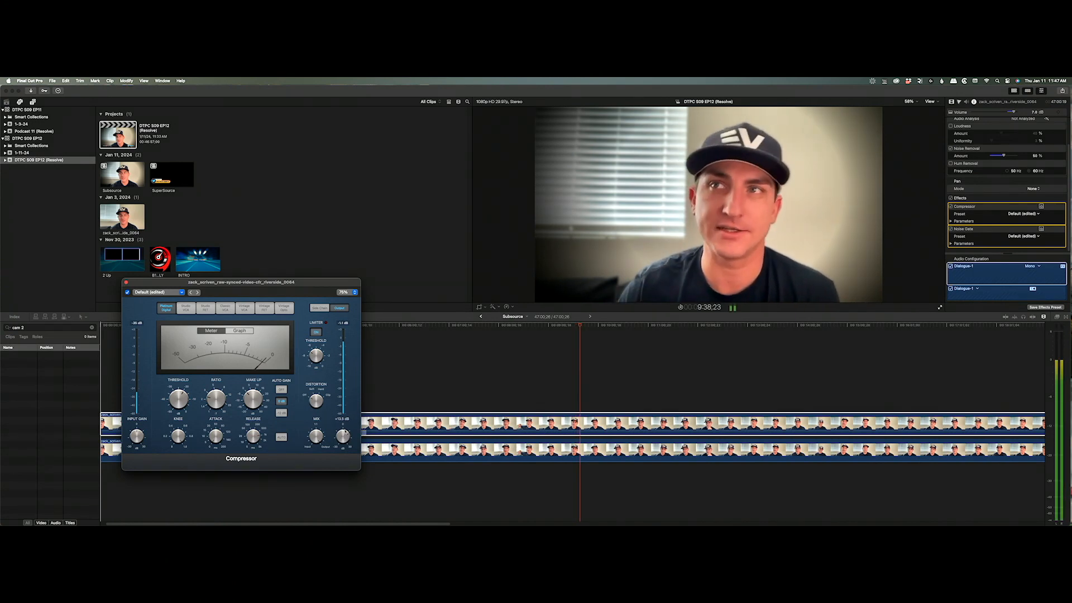
left_click(572, 324)
left_click(574, 325)
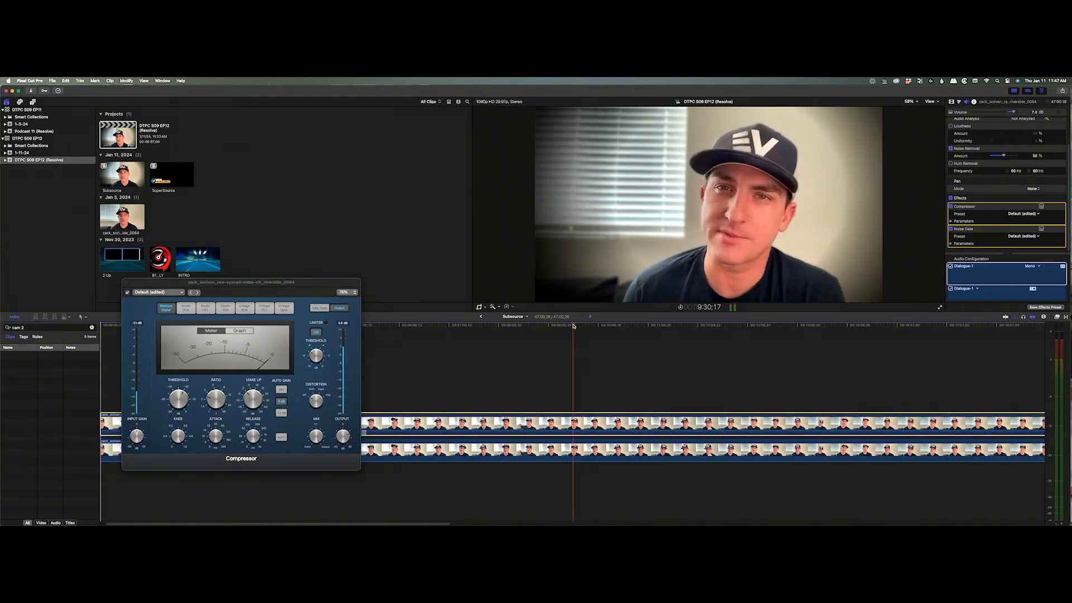
left_click(380, 325)
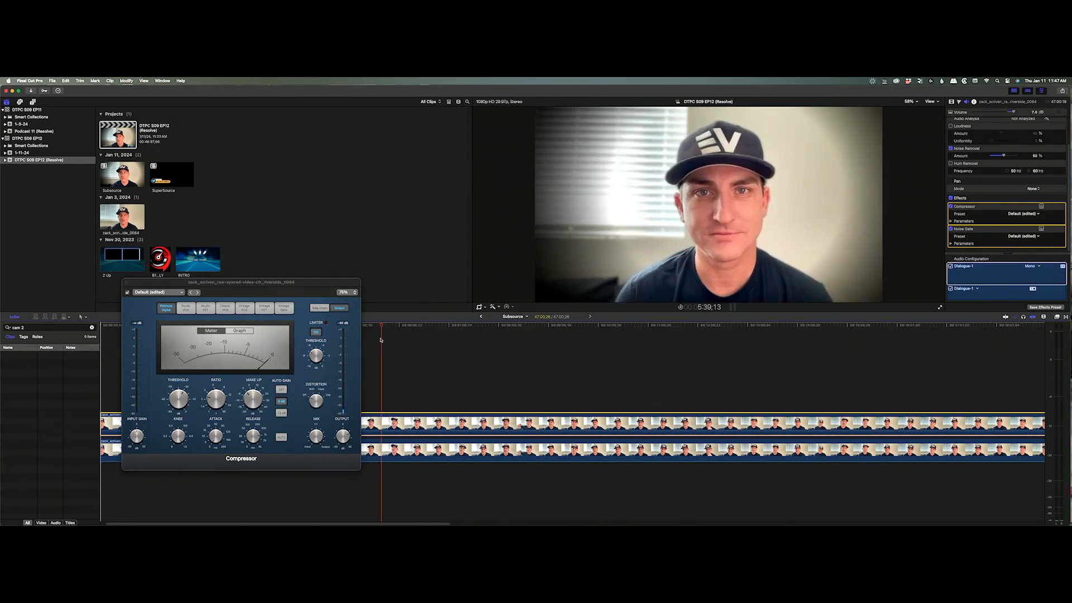
left_click(427, 325)
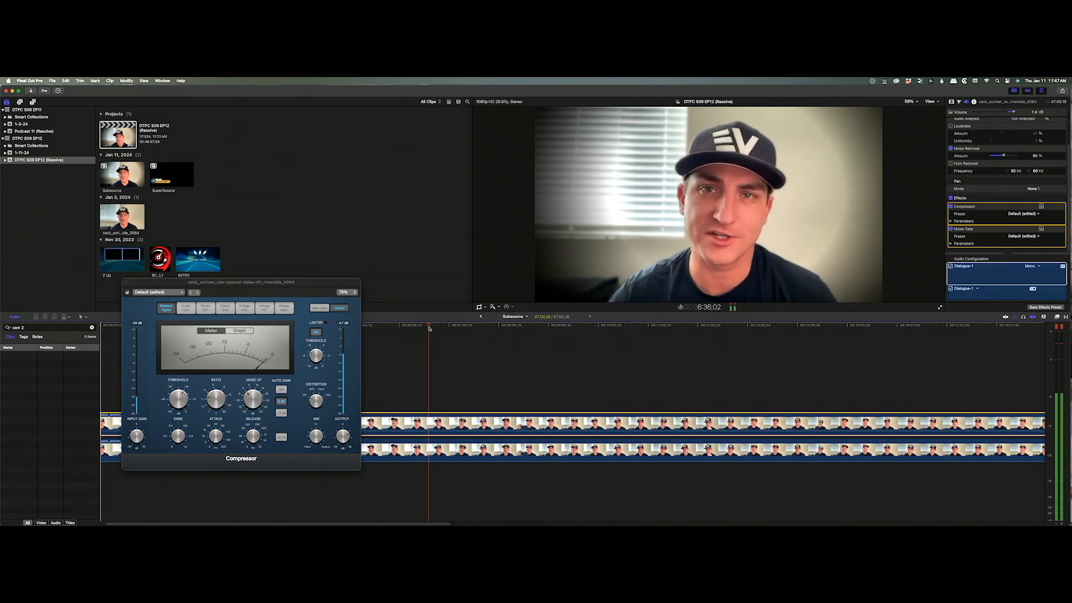
Try limiter thresholds of -7.8 and -10.0 dB, settling near -0.5 dB.
left_click(316, 356)
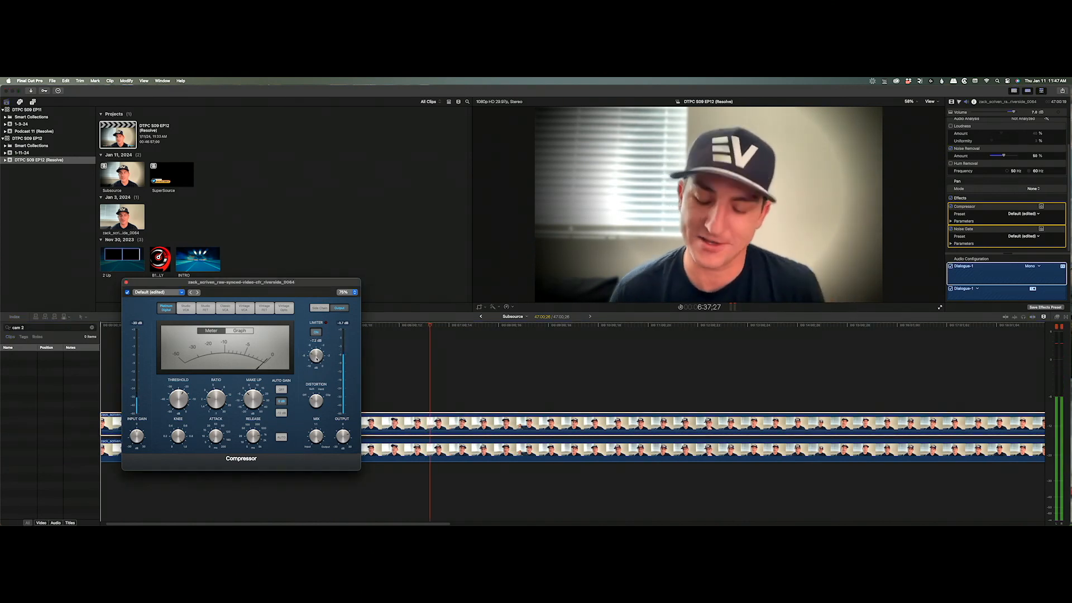
left_click_drag(316, 359, 316, 369)
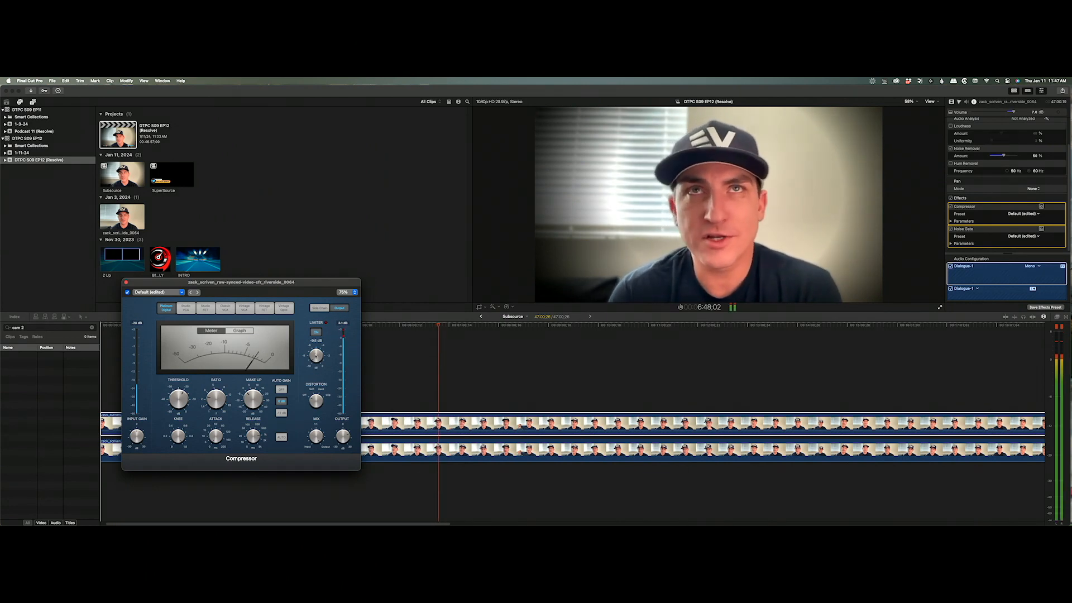
left_click_drag(316, 356, 335, 304)
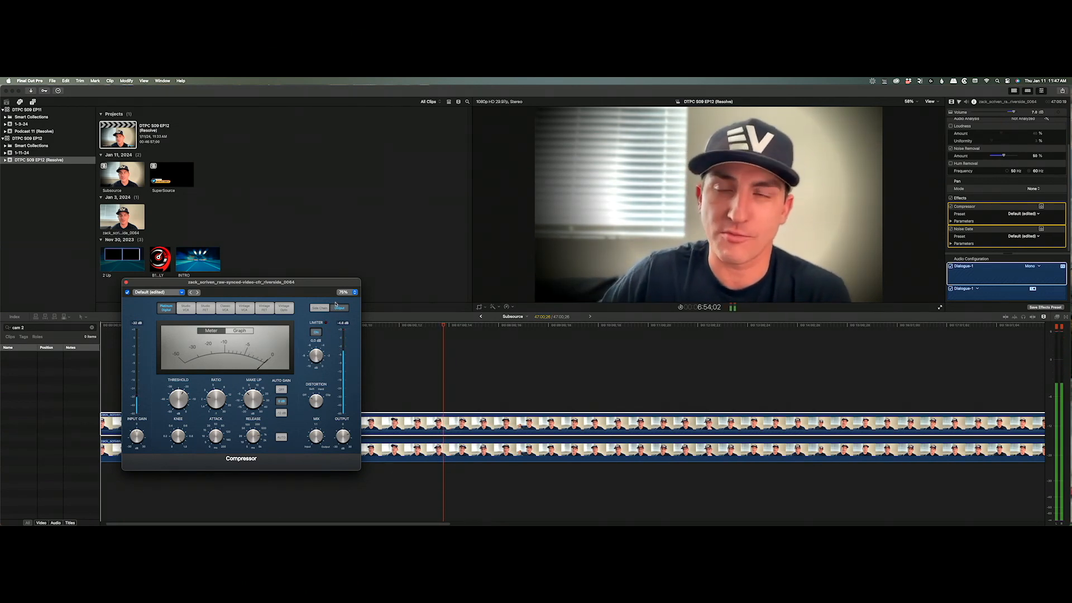
left_click_drag(316, 354, 319, 399)
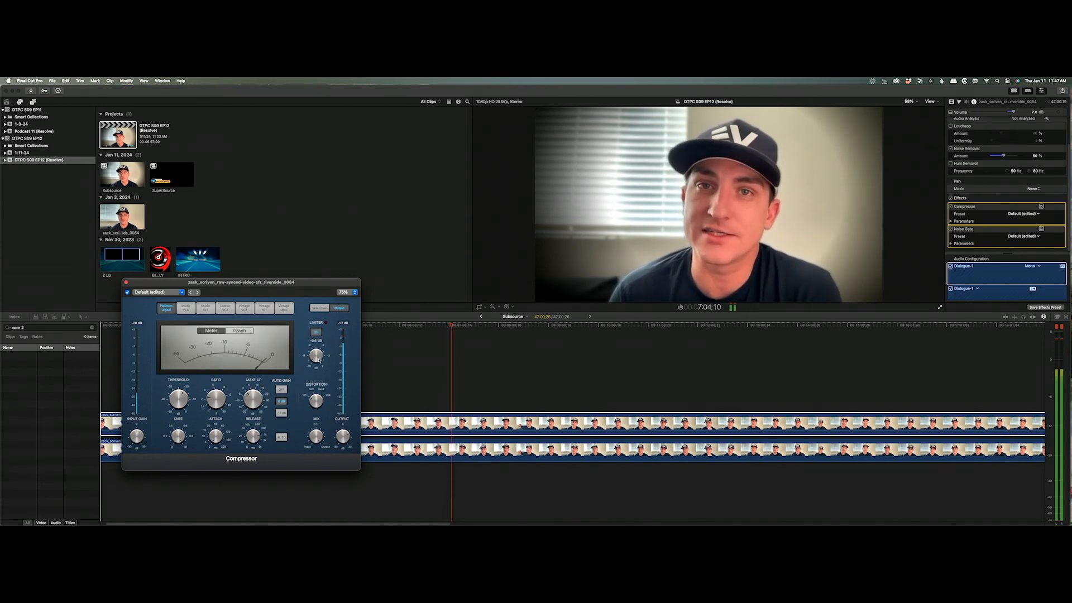
Lower the compressor output to +9.5 dB and close the compressor window.
mouse_move(342, 440)
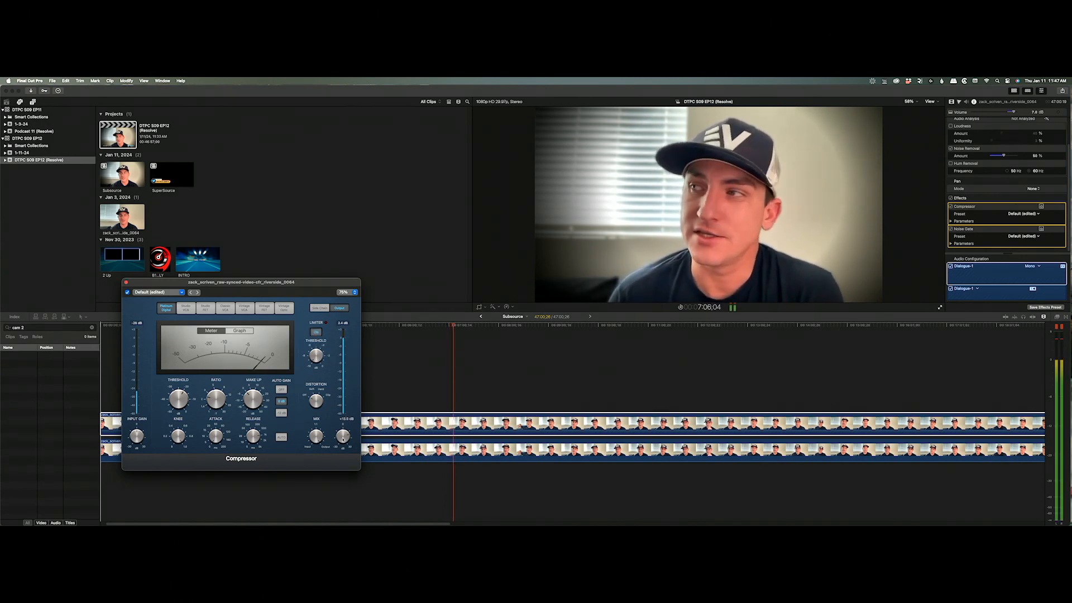
left_click_drag(343, 440, 342, 441)
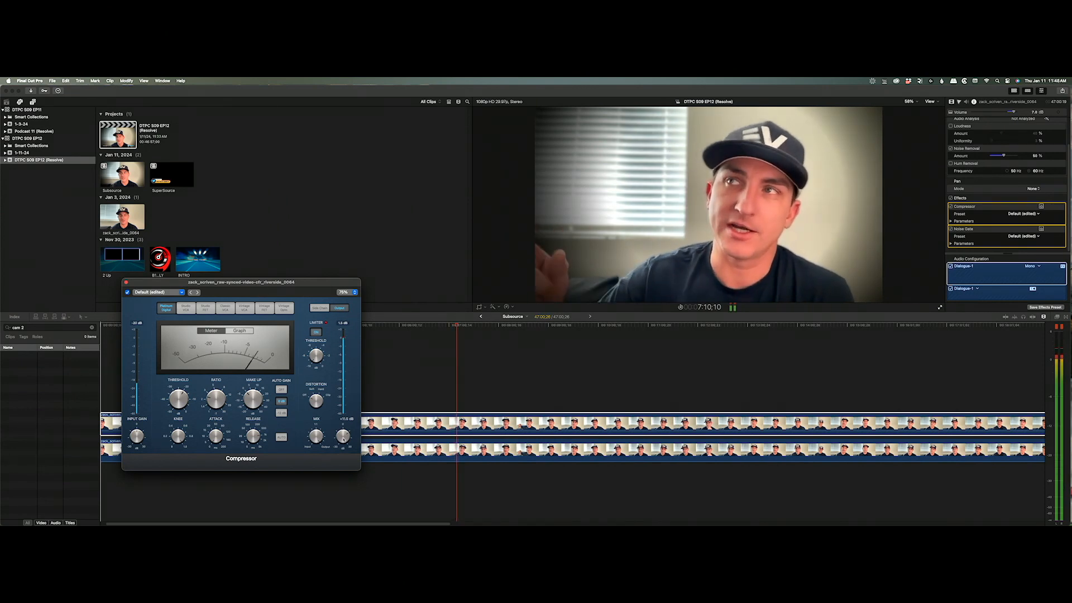
left_click(127, 282)
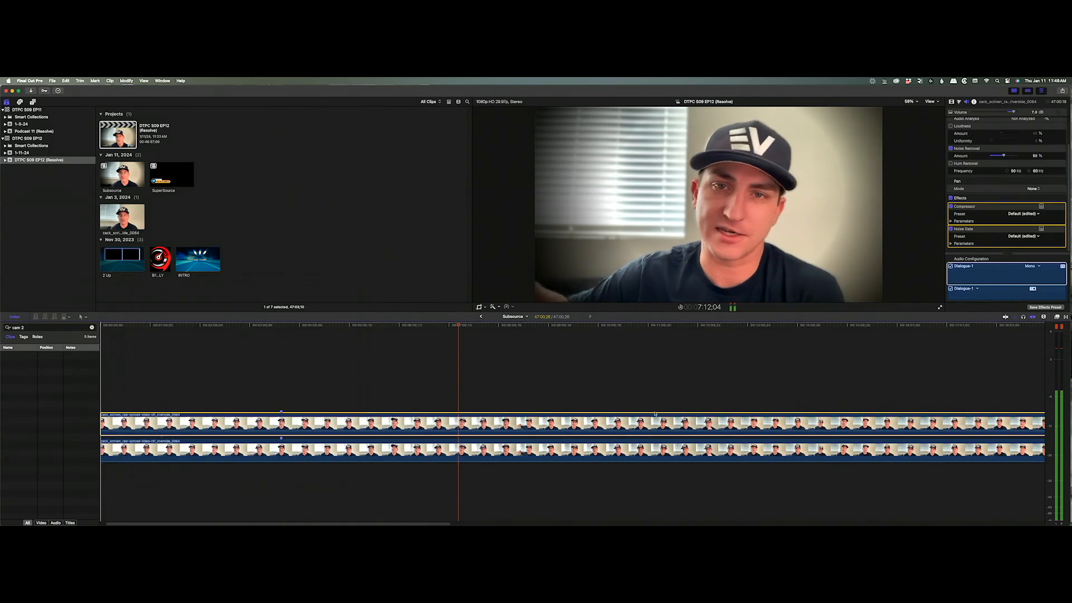
Return to the full episode project and rename it DTPC S09 EP12 1.1.
key("space")
left_click(481, 316)
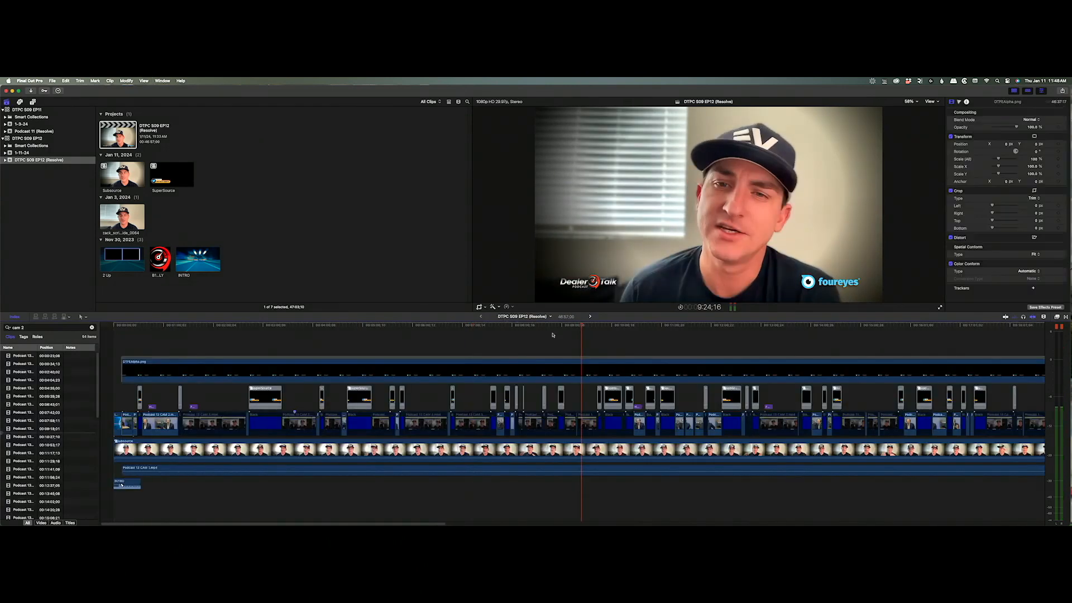
left_click_drag(576, 329, 152, 339)
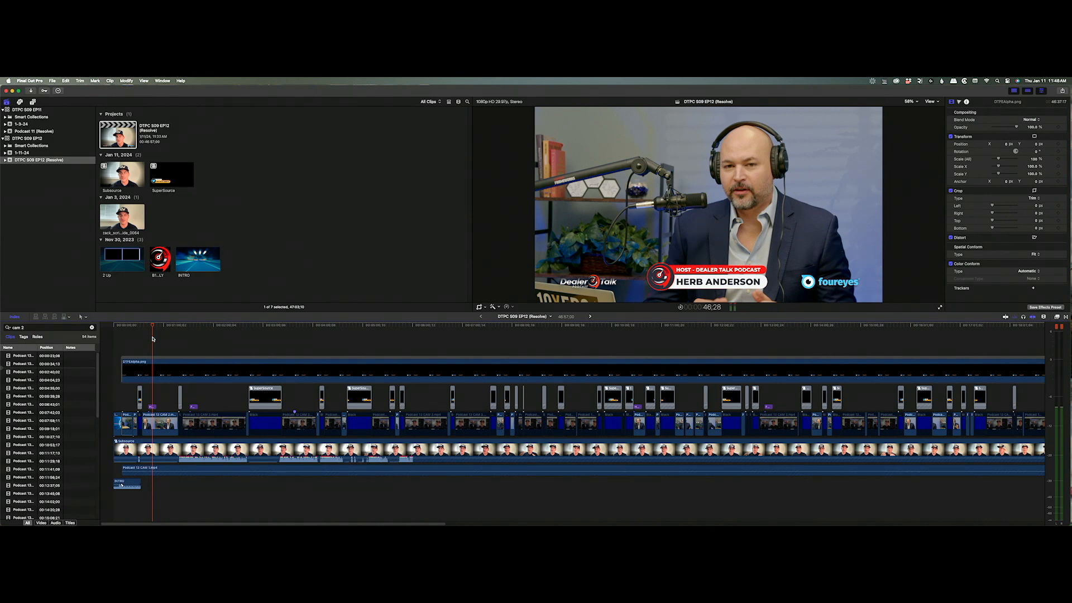
left_click(299, 174)
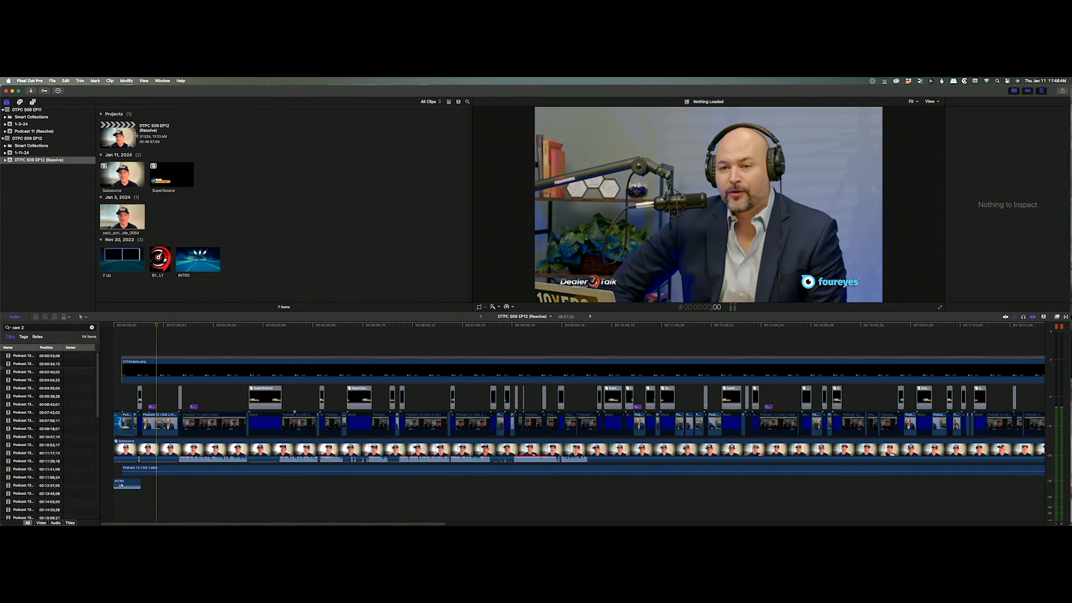
left_click(176, 127)
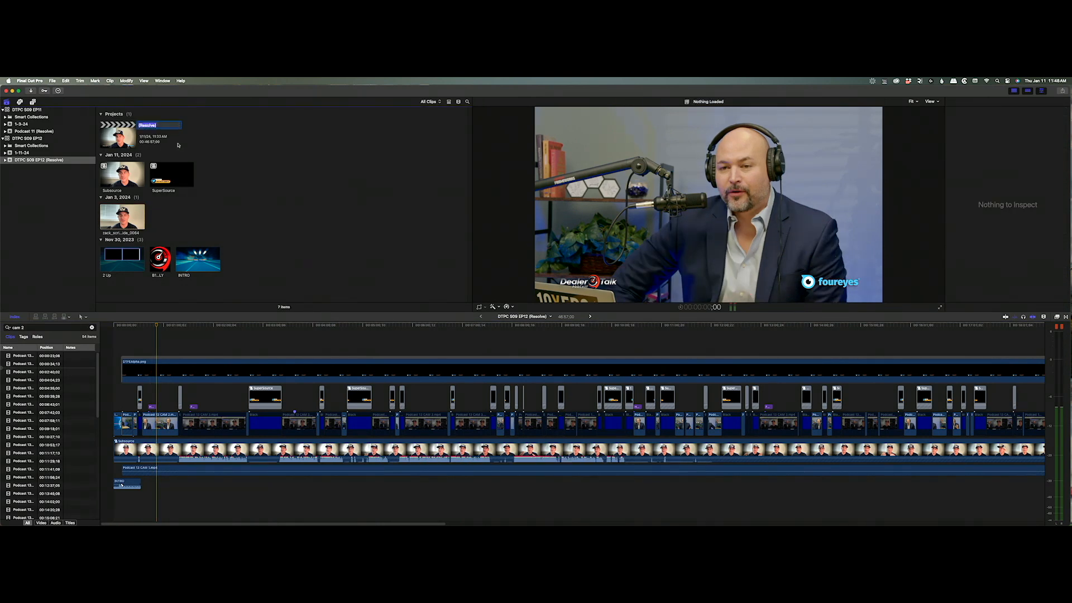
key("BackSpace")
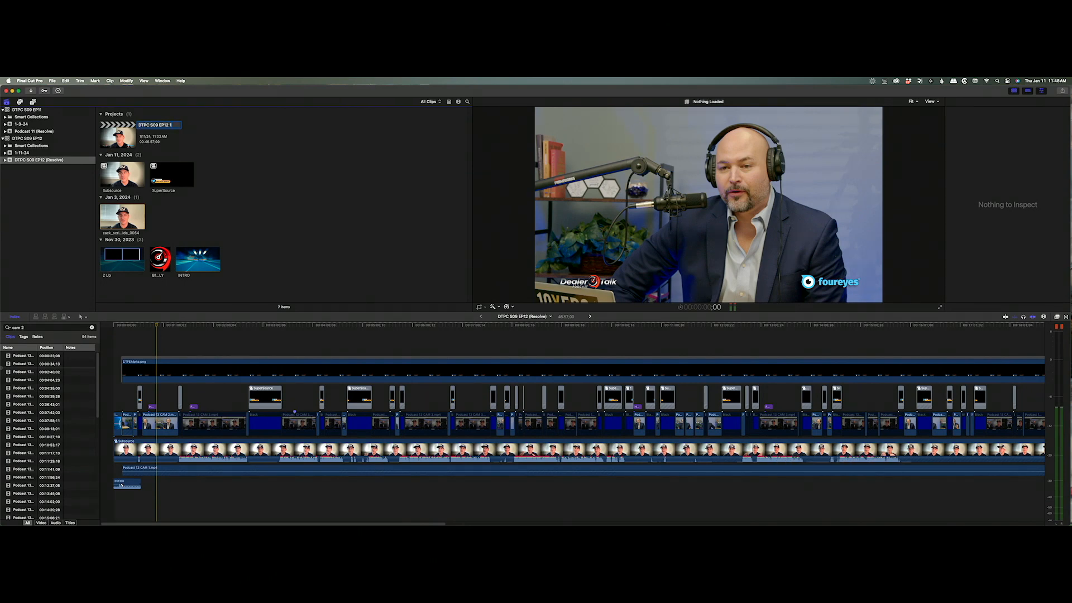
type("1.1")
key("Return")
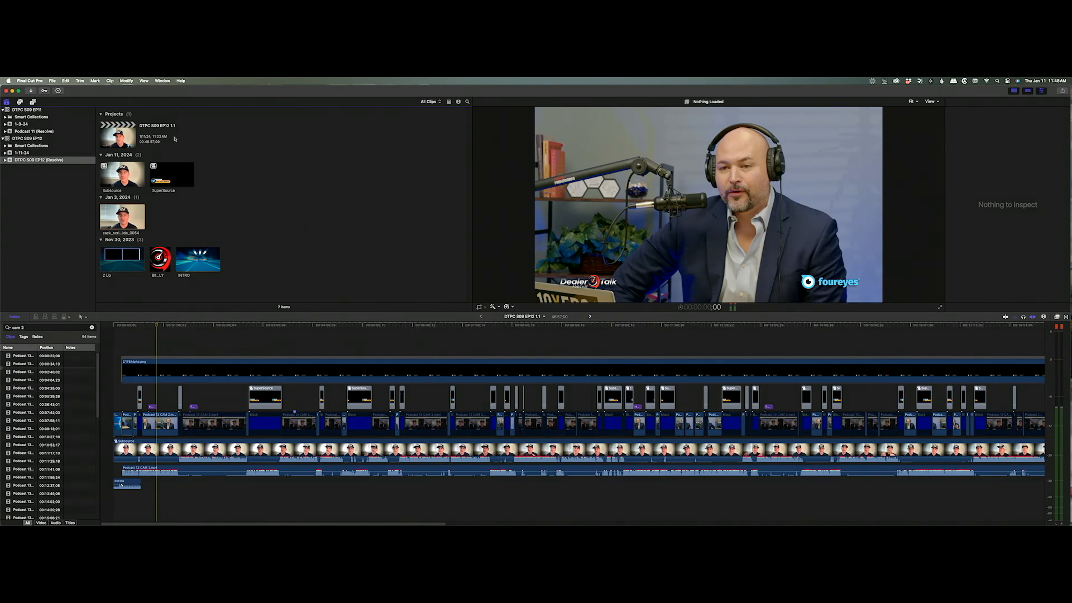
Duplicate the project, naming the original Show 1.1 and the copy Promos 1.1.
left_click(119, 134)
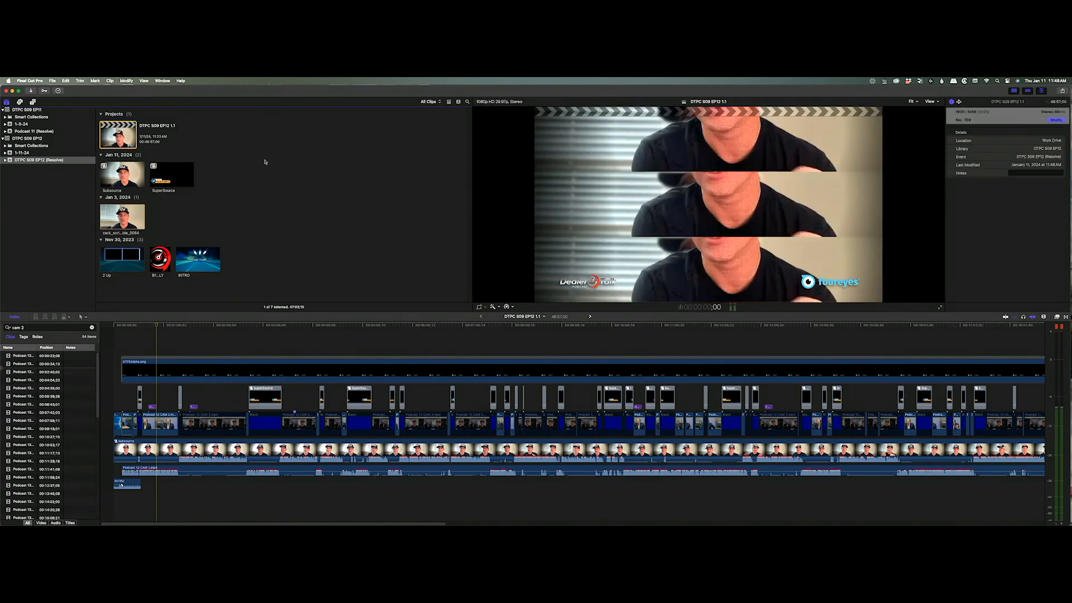
key("super+d")
left_click(170, 125)
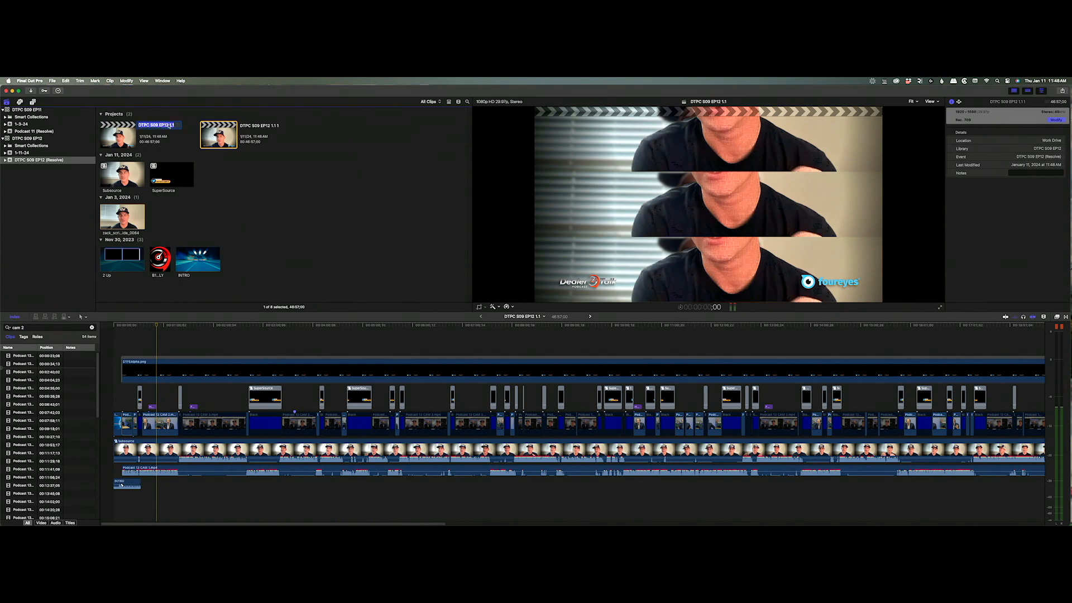
type("Show 1.1")
key("Return")
left_click(274, 125)
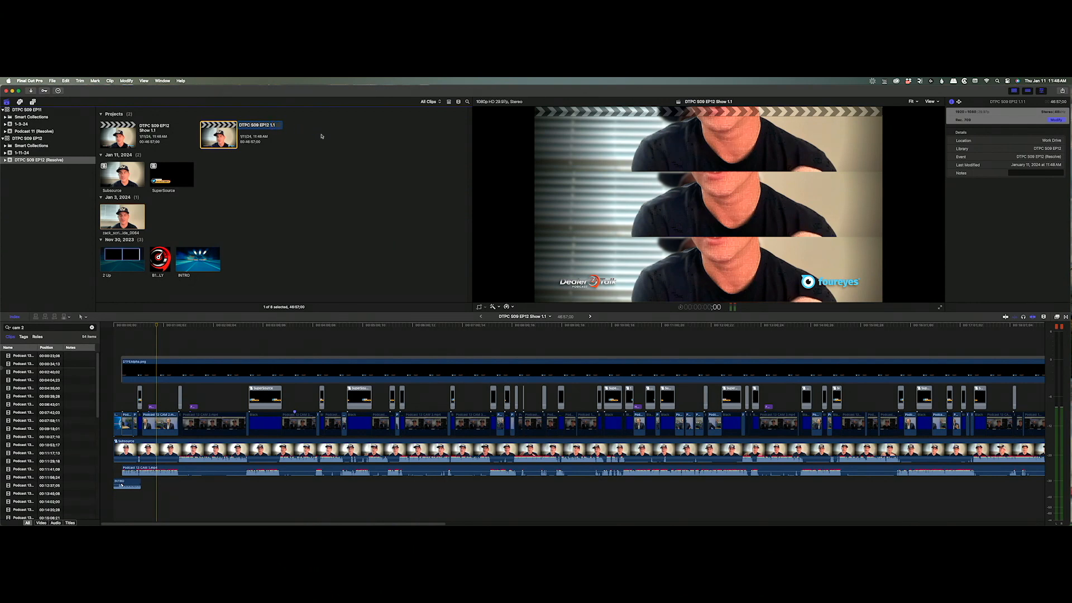
type("Promos")
key("Return")
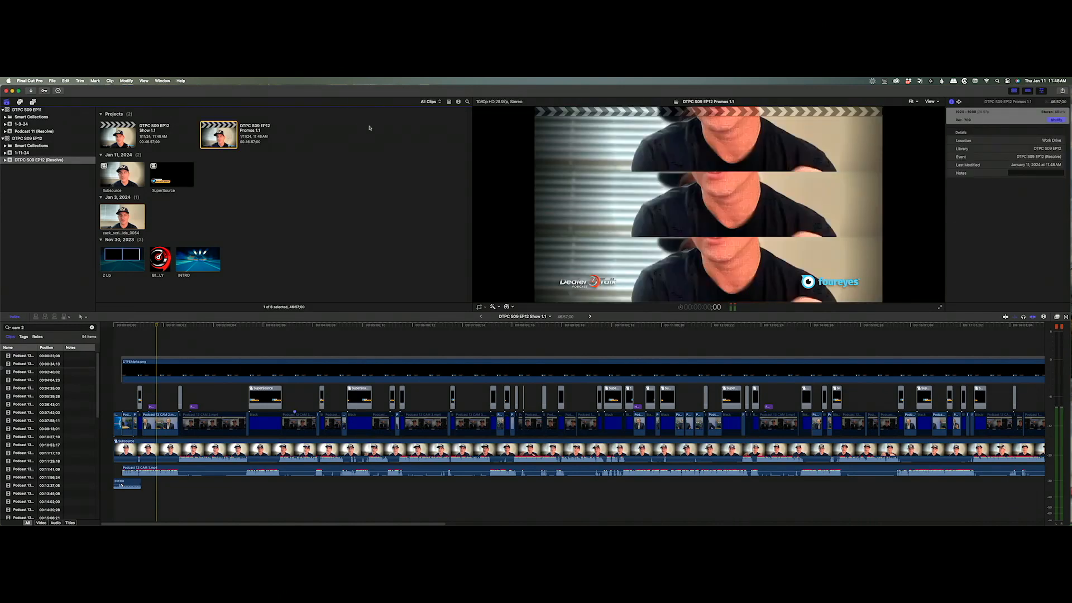
Make a third copy named DTPC S09 EP12 Thumbnails 1.1.
key("super+d")
left_click(374, 126)
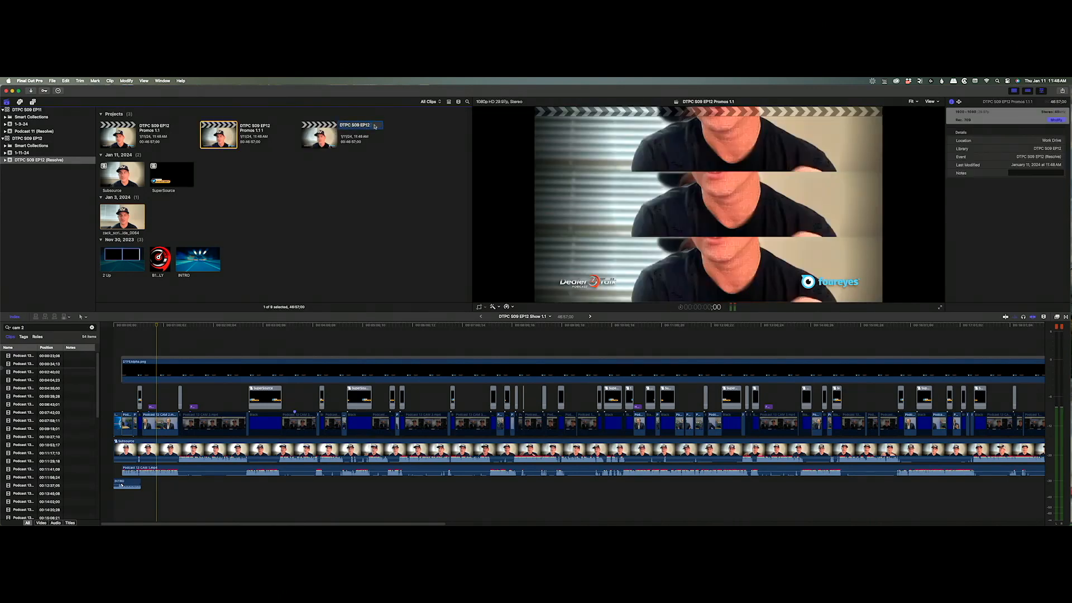
type("Show 1.1")
key("BackSpace")
key("BackSpace")
key("BackSpace")
type("mb")
key("Return")
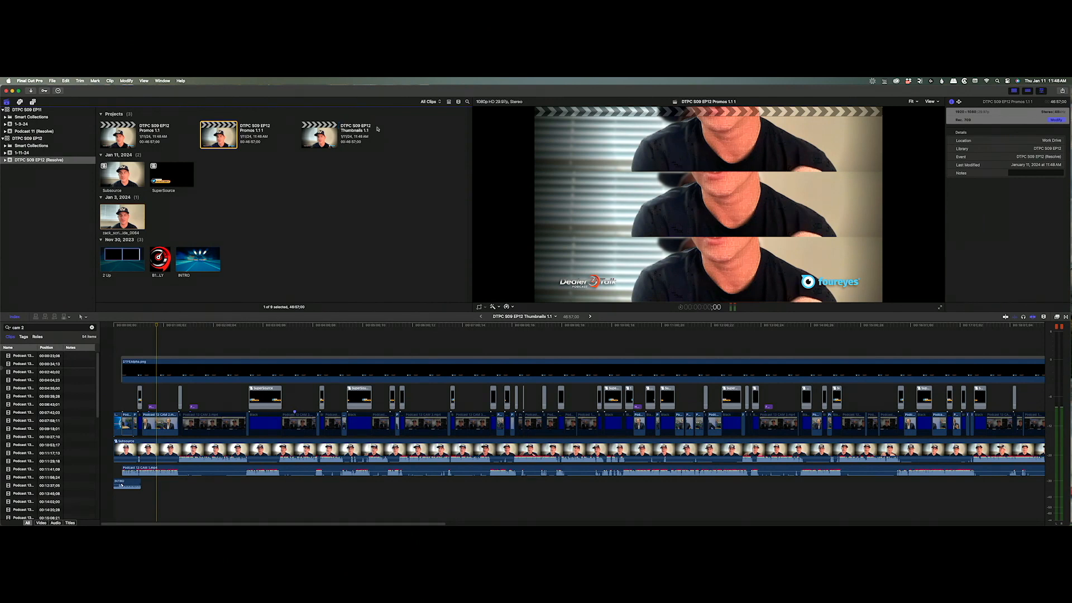
Rename the middle project to DTPC S09 EP12 Show 1.1.
left_click(254, 126)
type("Promos 1.1 1")
key("BackSpace")
key("BackSpace")
key("BackSpace")
key("BackSpace")
key("BackSpace")
key("BackSpace")
key("BackSpace")
type("Show 1.1")
key("Return")
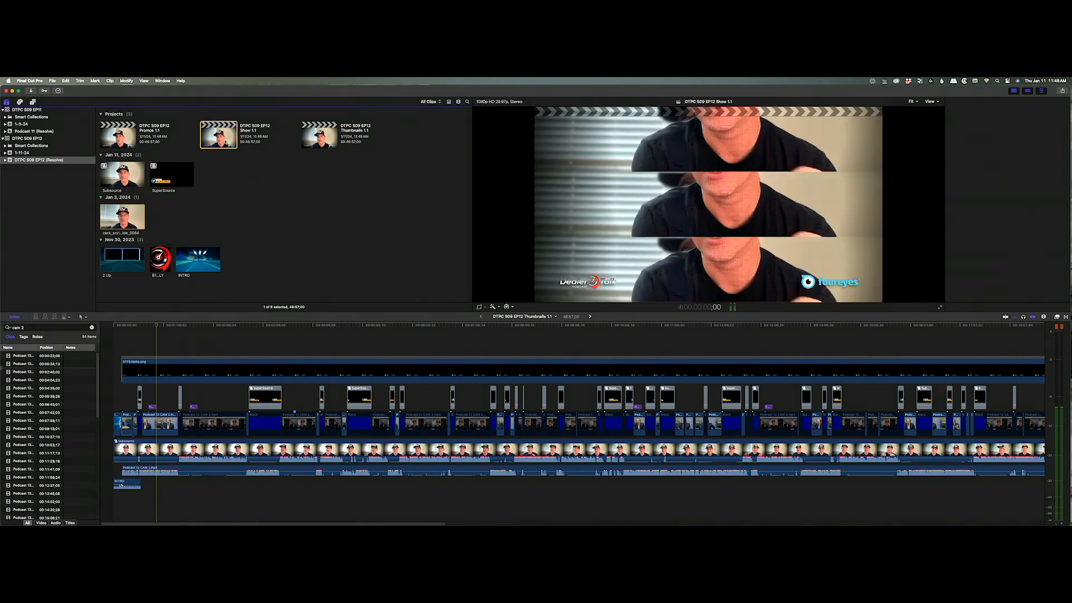
Open the Promos 1.1 project, disable the DTFEAlpha.png logo overlay and select the graphics row.
double_click(225, 142)
double_click(134, 142)
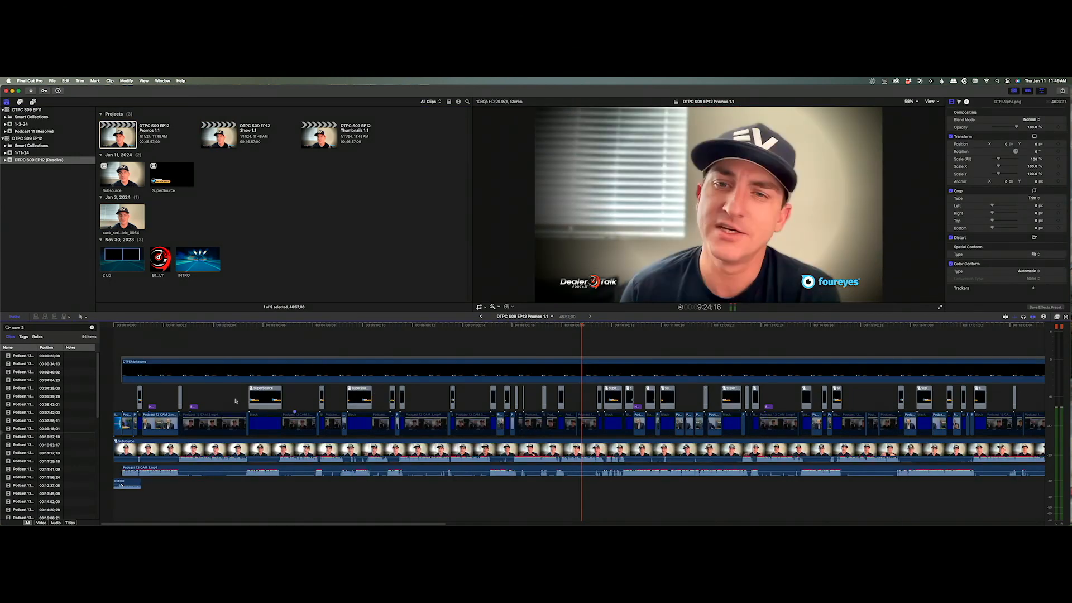
left_click(146, 370)
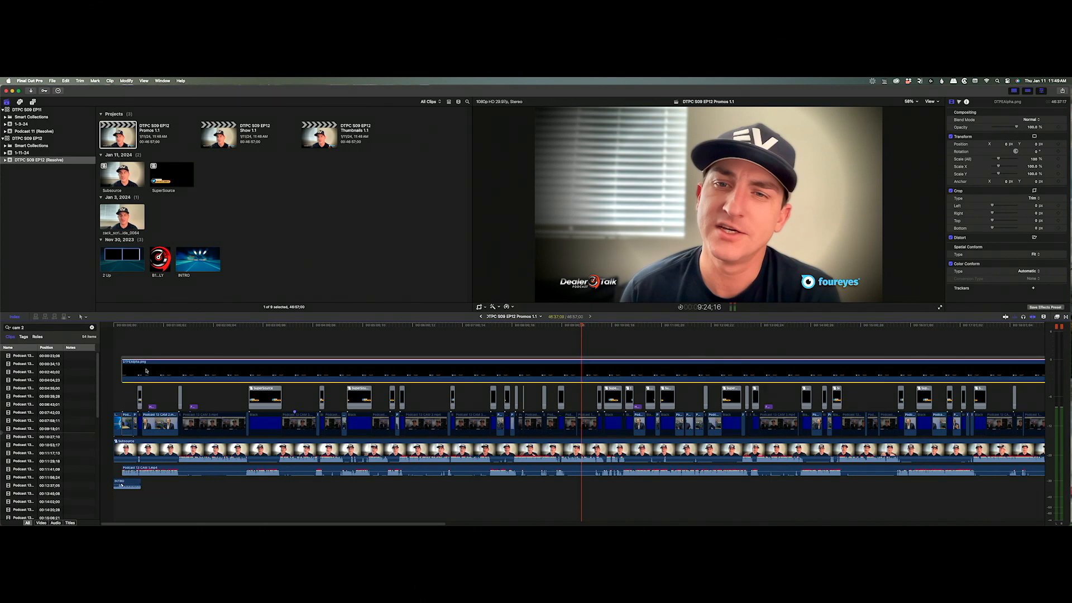
key("v")
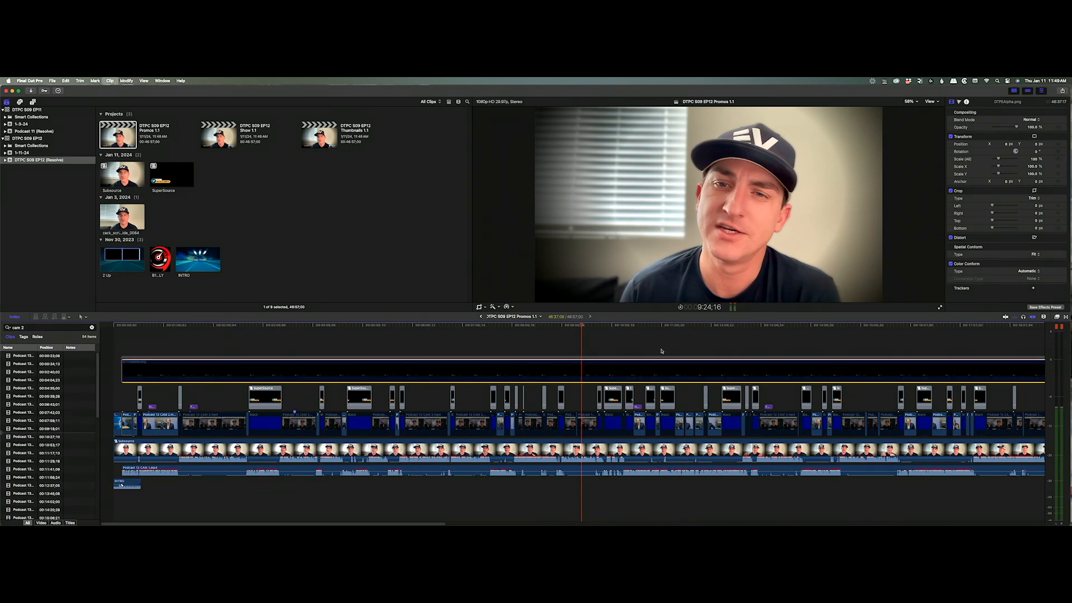
left_click_drag(122, 409, 1033, 389)
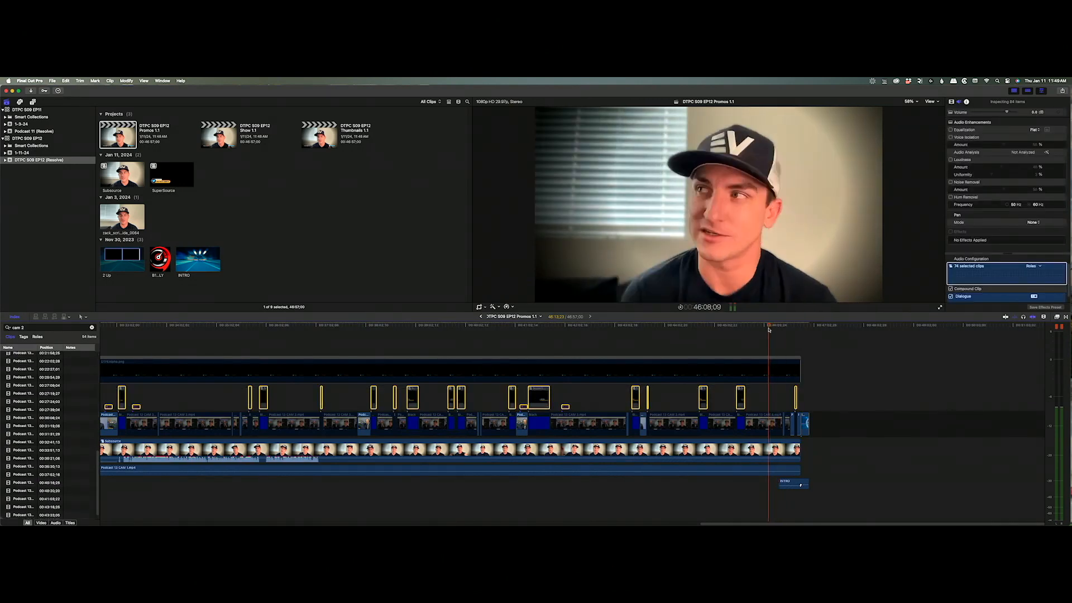
Play and scrub through the Promos 1.1 edit, then open Thumbnails 1.1.
left_click_drag(768, 330, 739, 337)
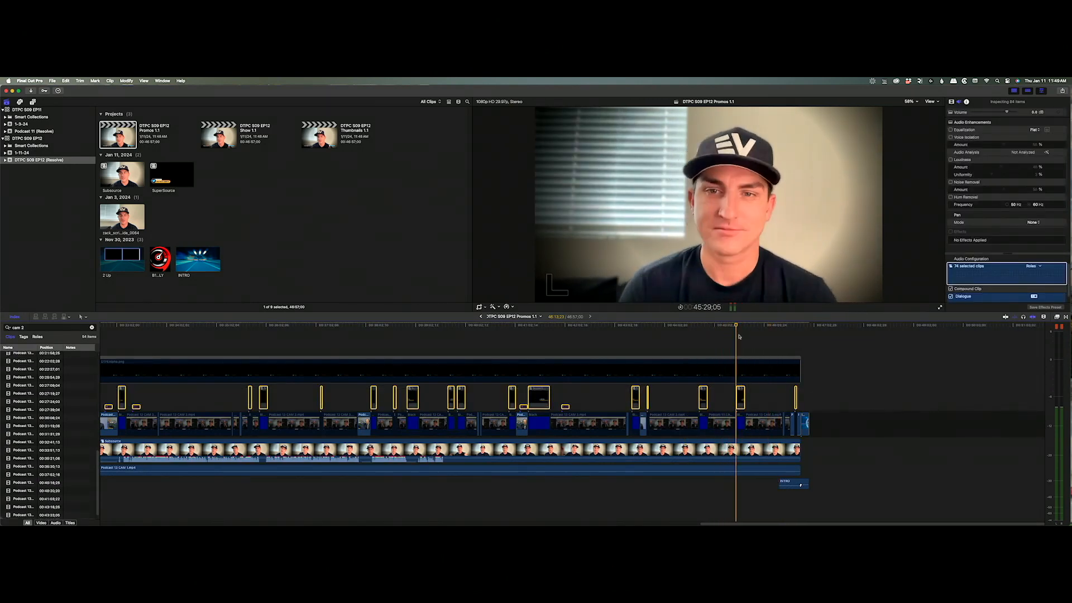
key("space")
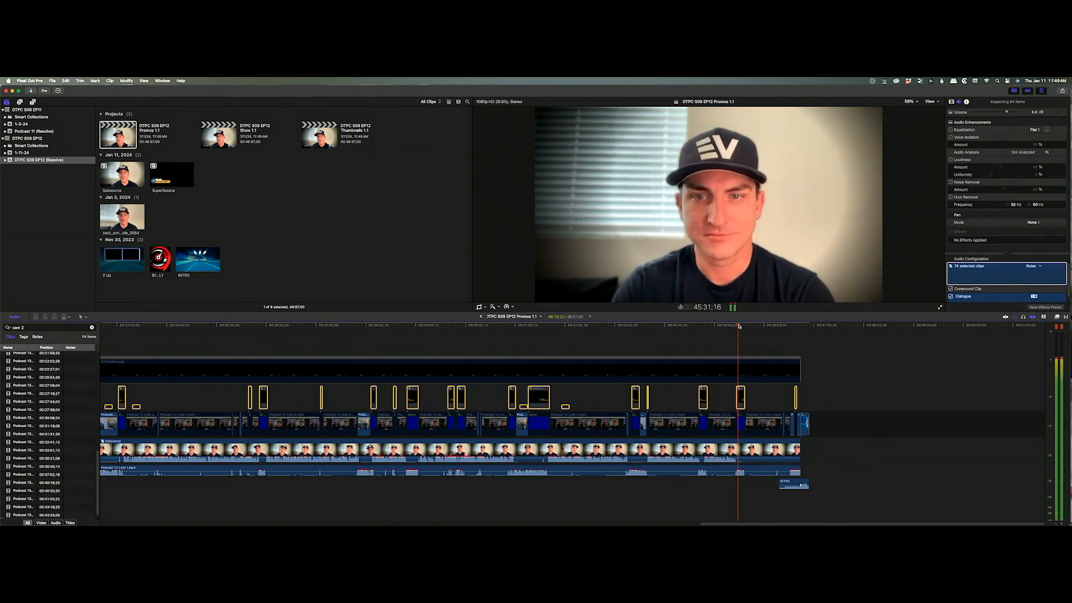
left_click(671, 327)
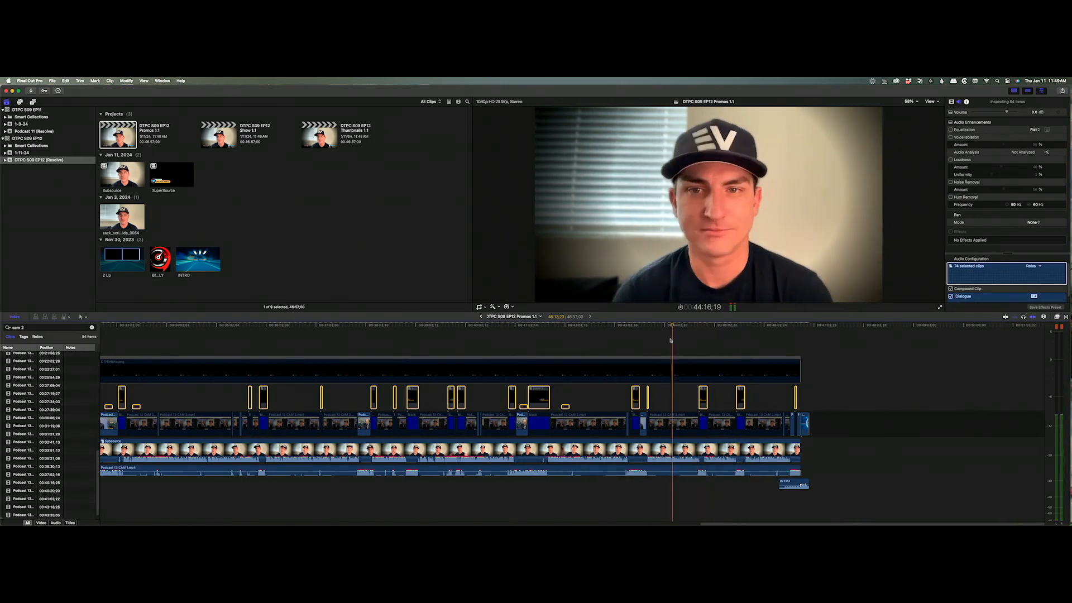
scroll(594, 391, "left", 15)
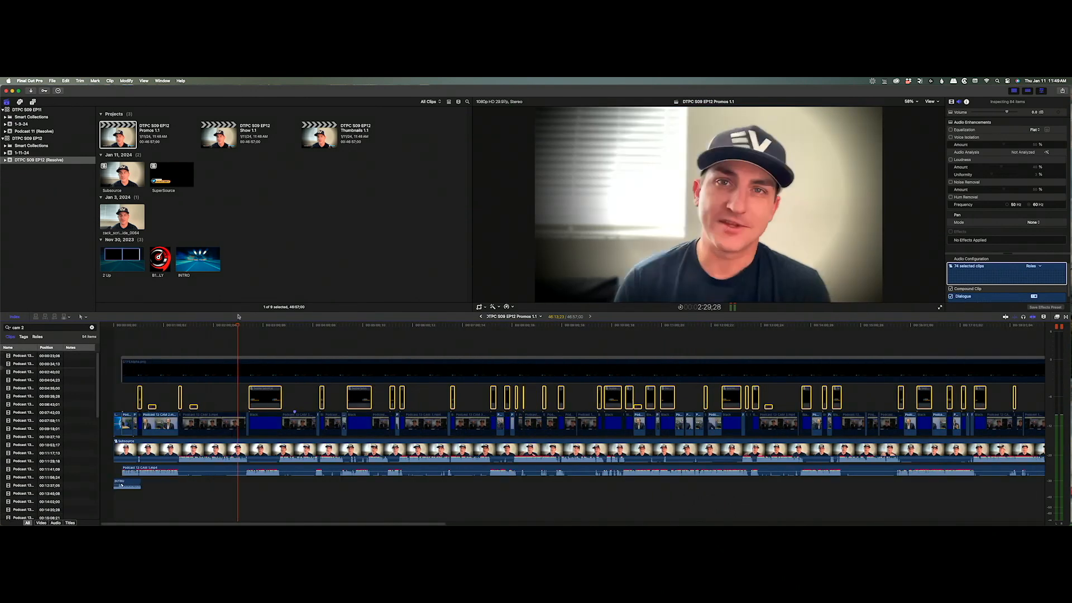
left_click(248, 323)
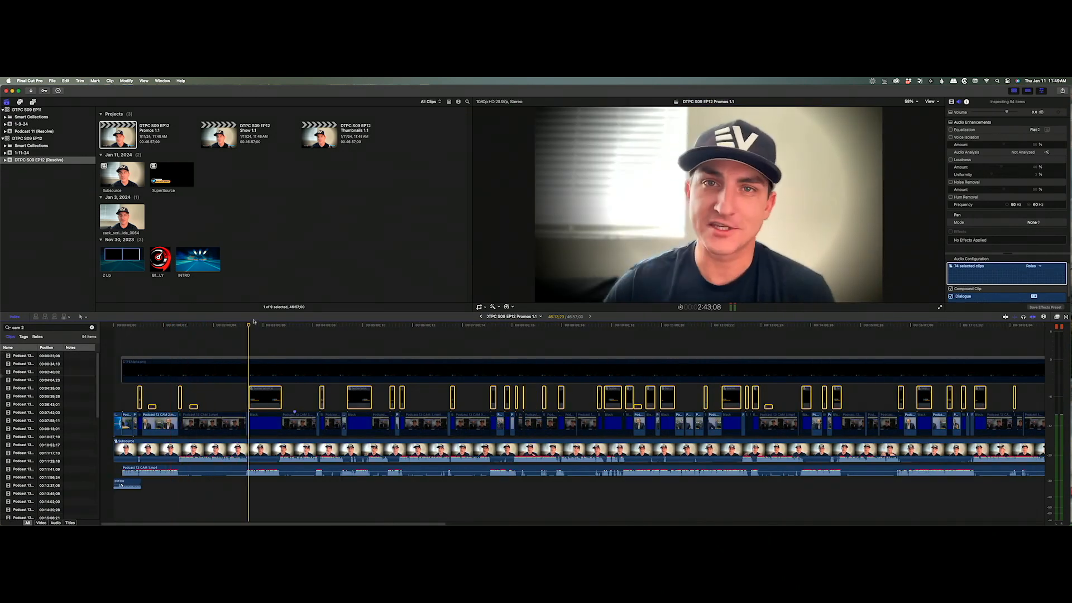
left_click_drag(254, 322, 742, 342)
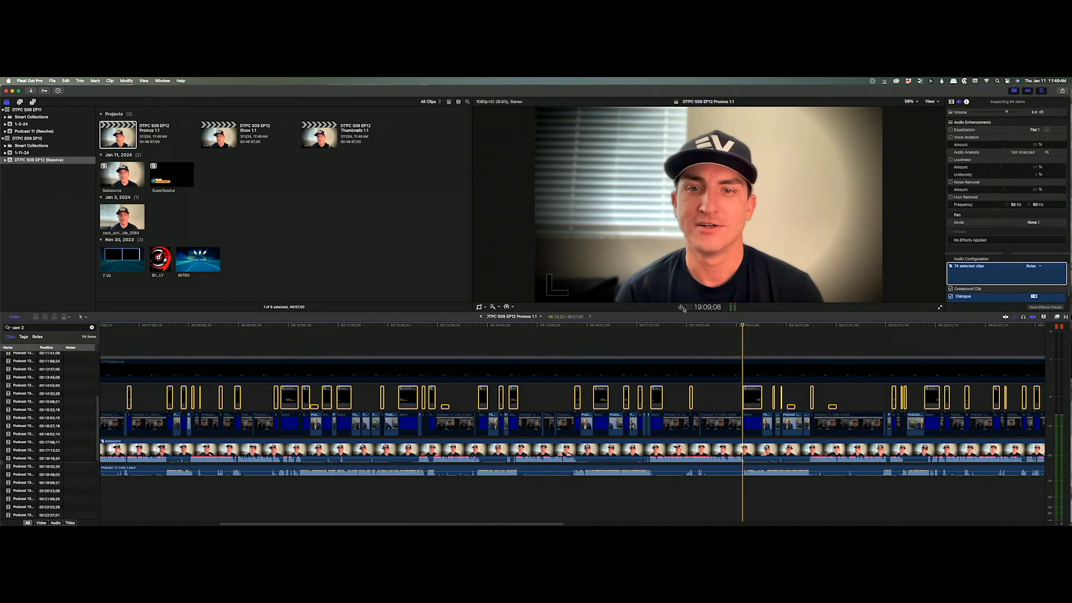
left_click(701, 325)
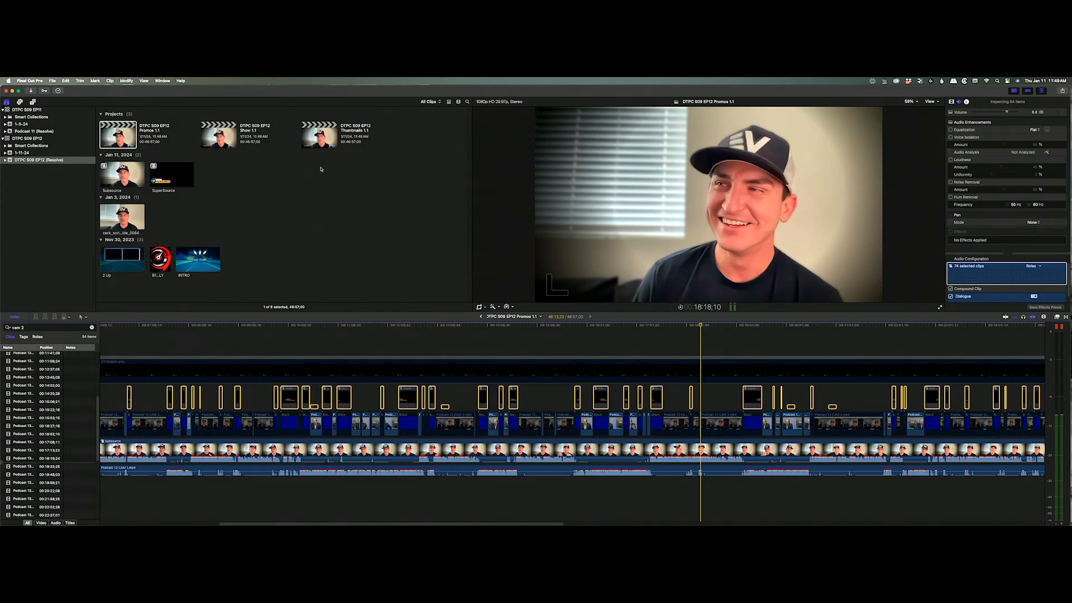
double_click(322, 140)
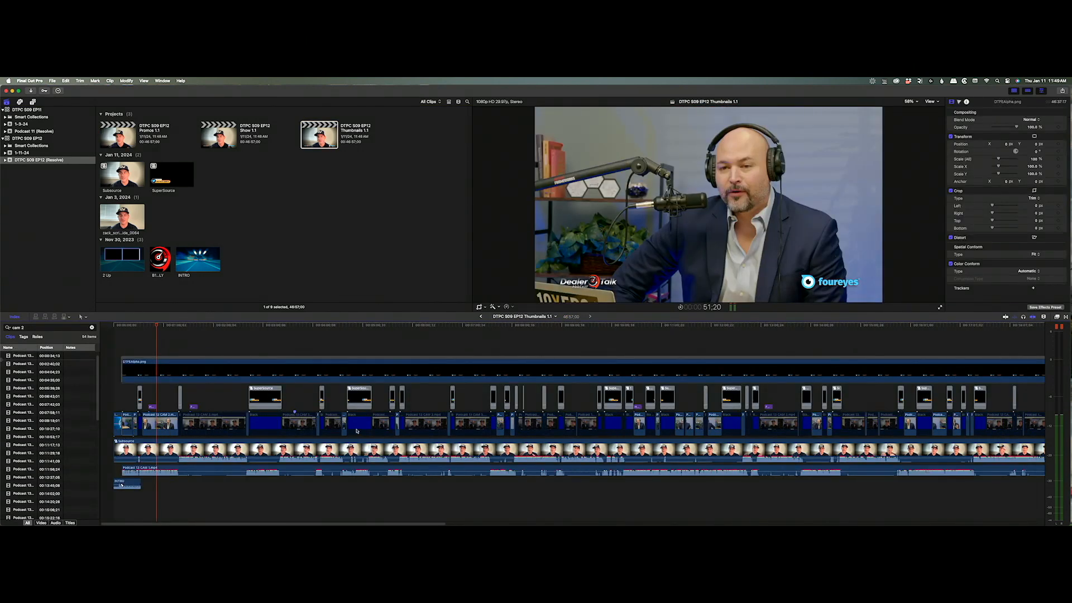
Open the Subsource compound clip and bring up its retime speed pop-up at Normal (100%).
left_click(219, 448)
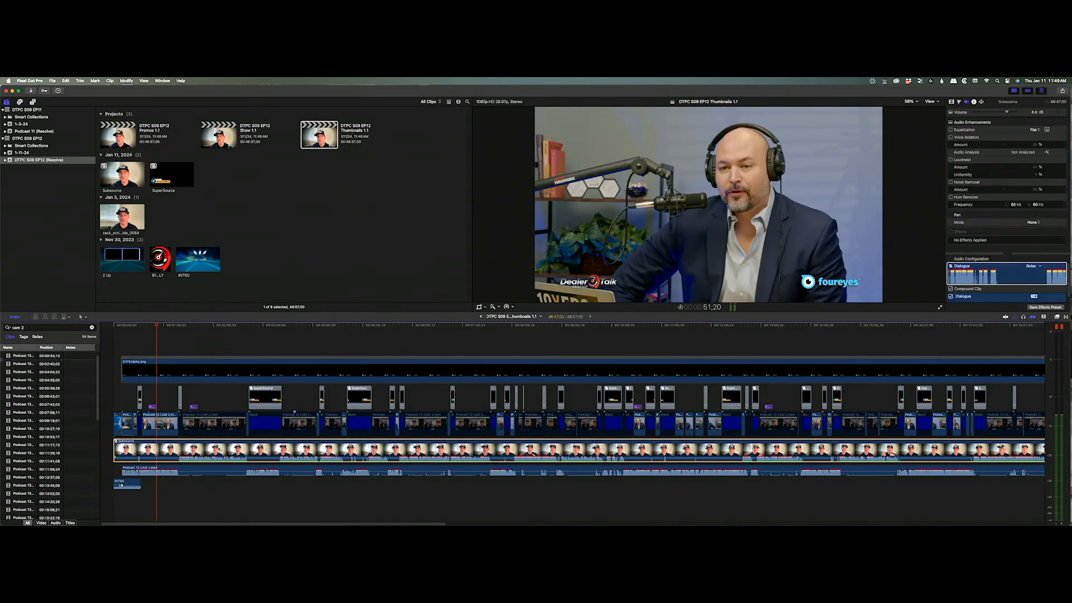
double_click(218, 449)
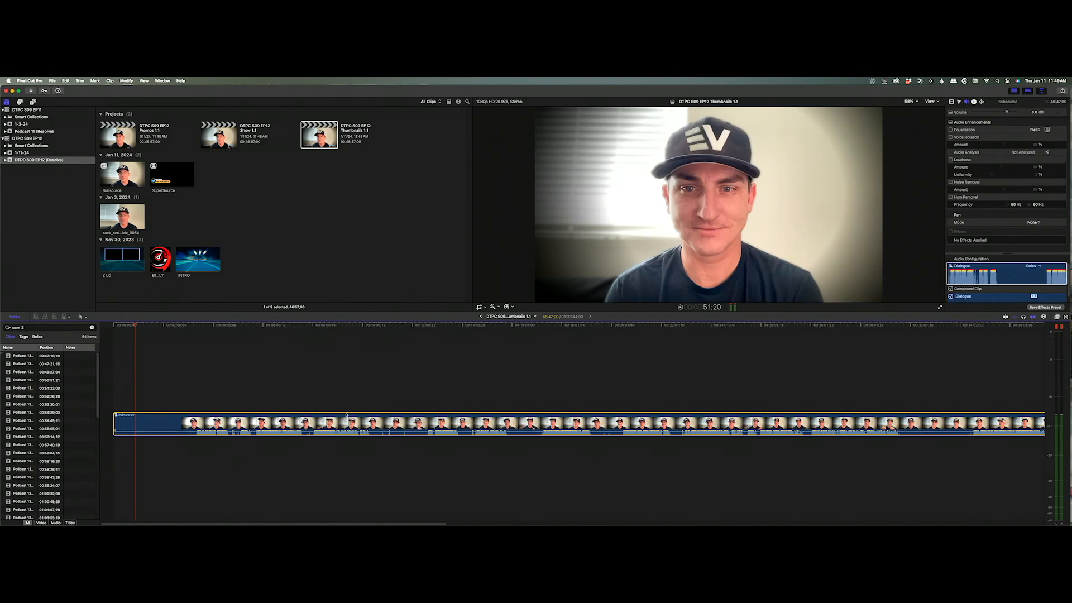
key("super+r")
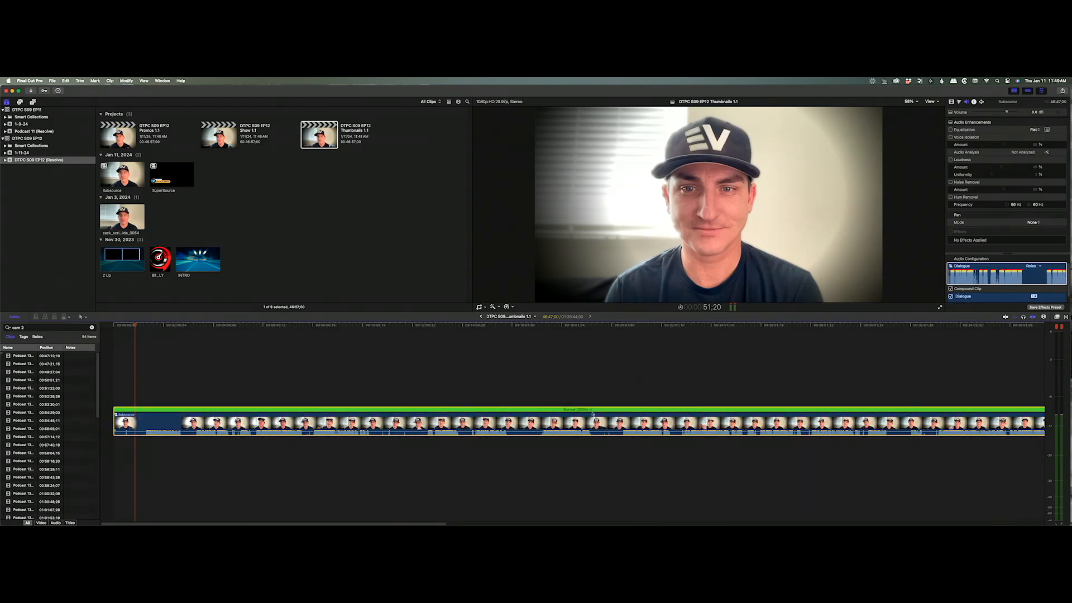
left_click(590, 410)
Give the Subsource clip a Custom speed with a duration of 00:00:01;10.
mouse_move(613, 422)
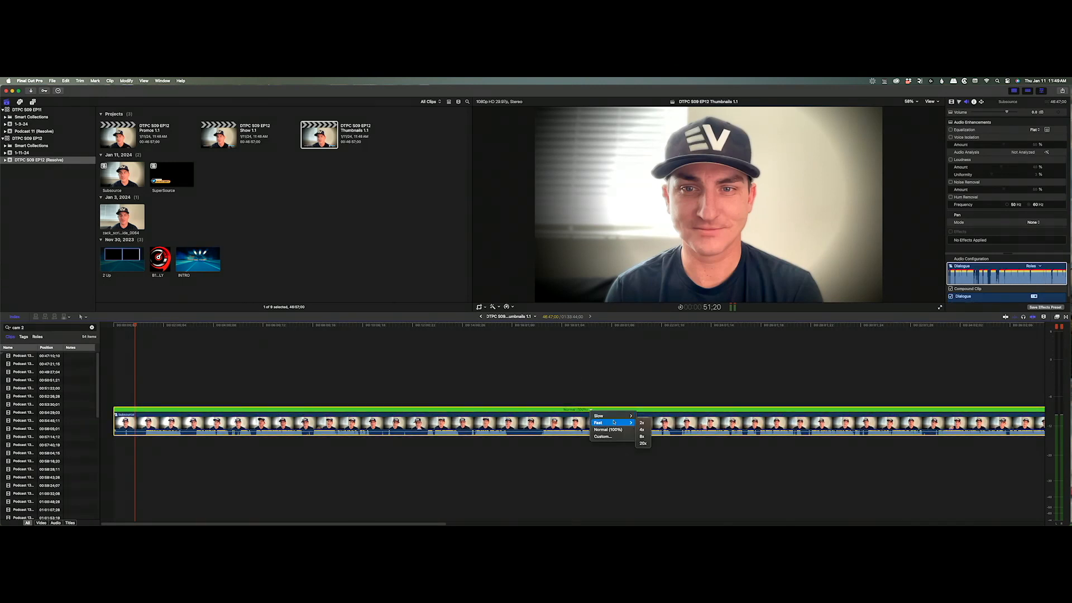
left_click(608, 436)
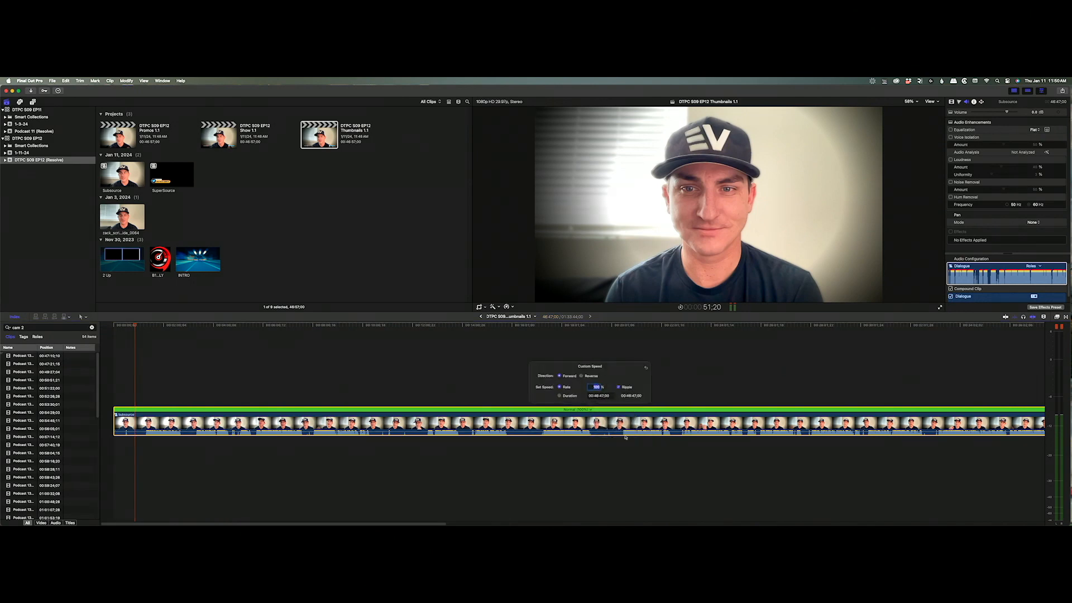
left_click(593, 393)
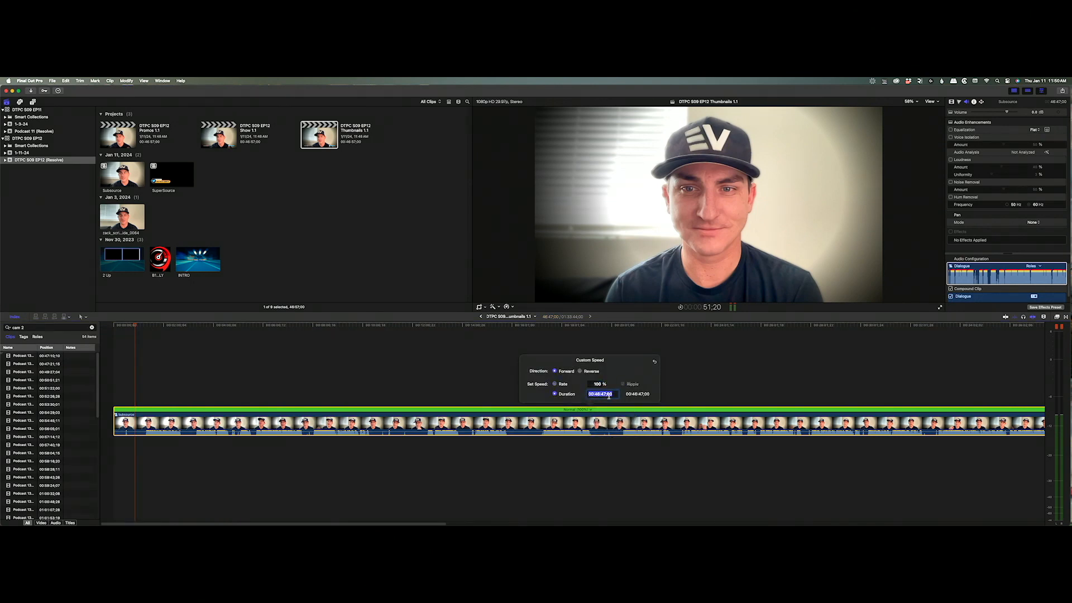
type("110")
key("Return")
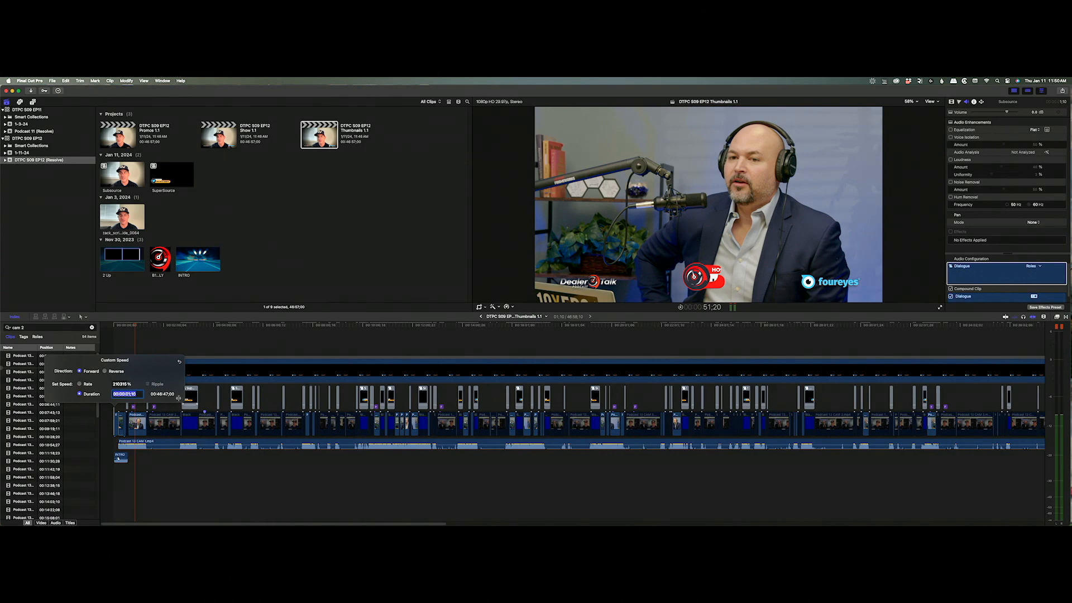
left_click(156, 345)
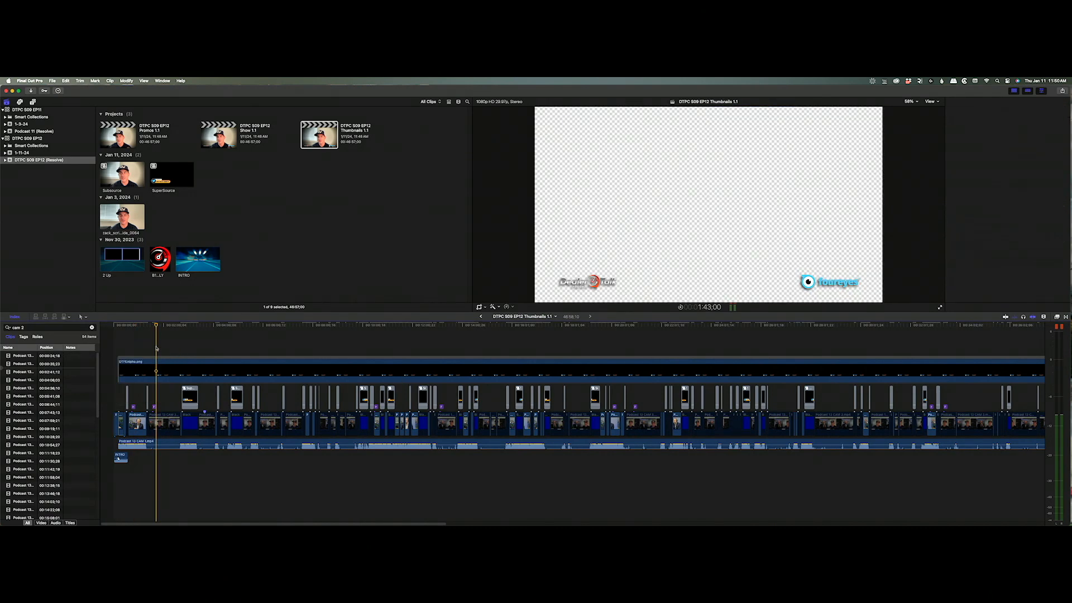
Delete every other clip in the Thumbnails timeline and return the playhead to the start.
key("z")
left_click_drag(133, 392, 86, 442)
key("a")
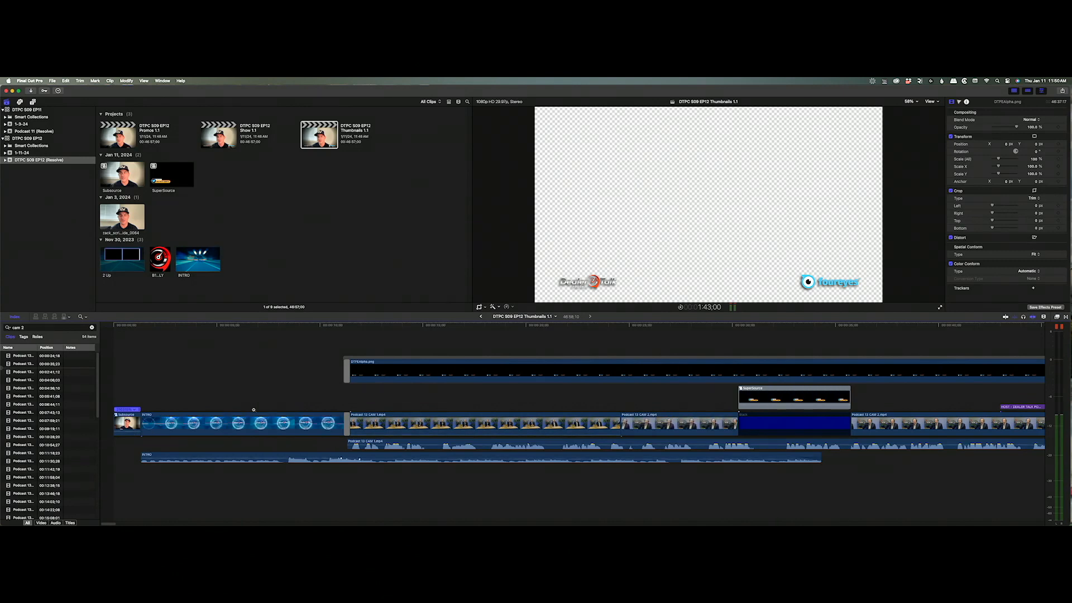
key("super+a")
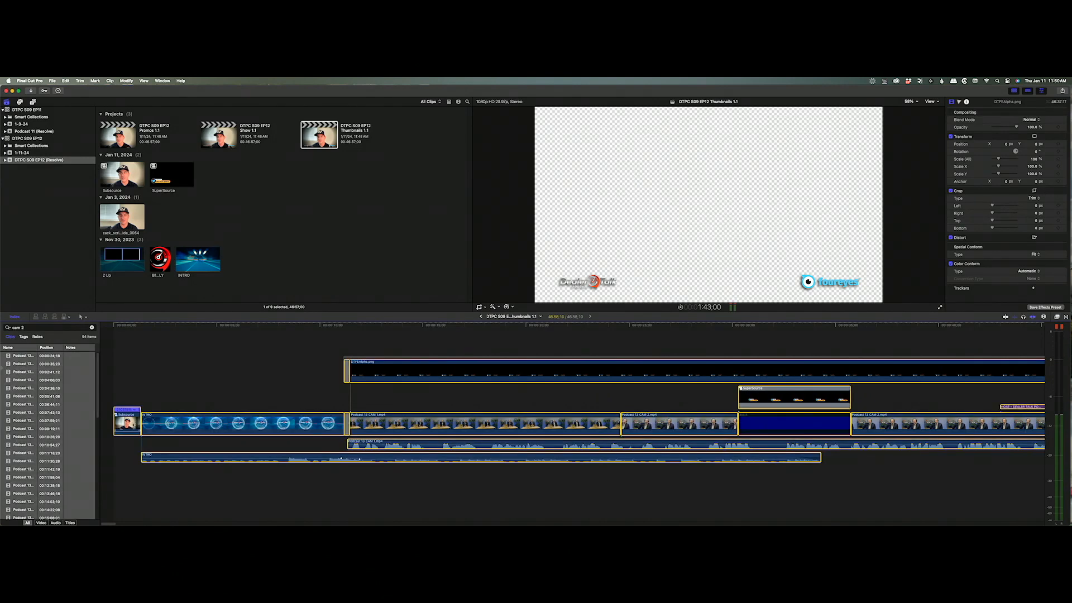
key("Delete")
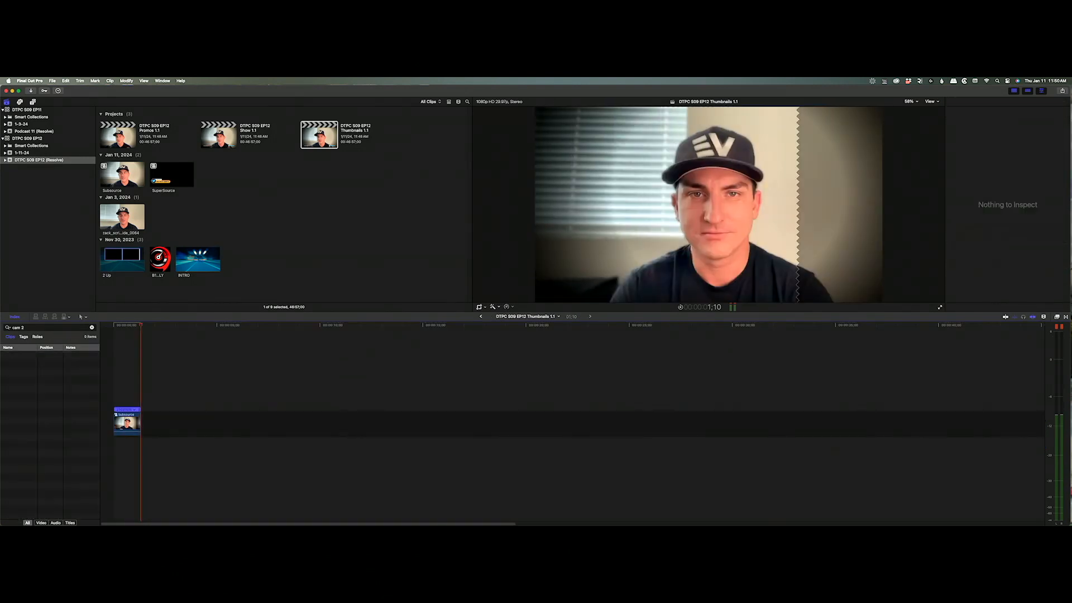
left_click_drag(138, 328, 107, 336)
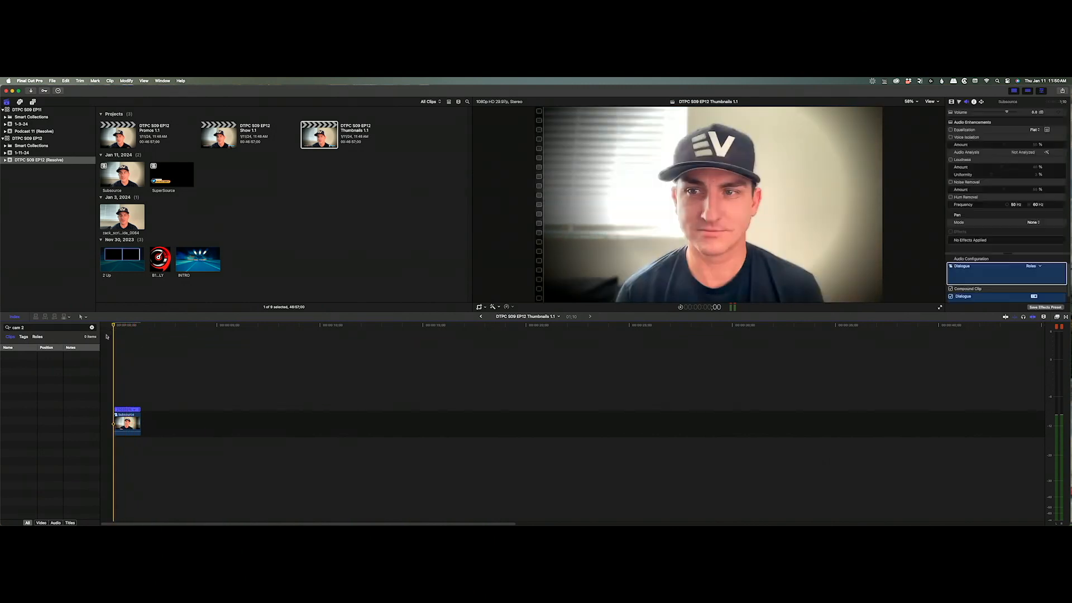
Start an Export Image Sequence and browse to Dropbox > Dealer Talk Season 9 > Ep 12.
left_click(52, 80)
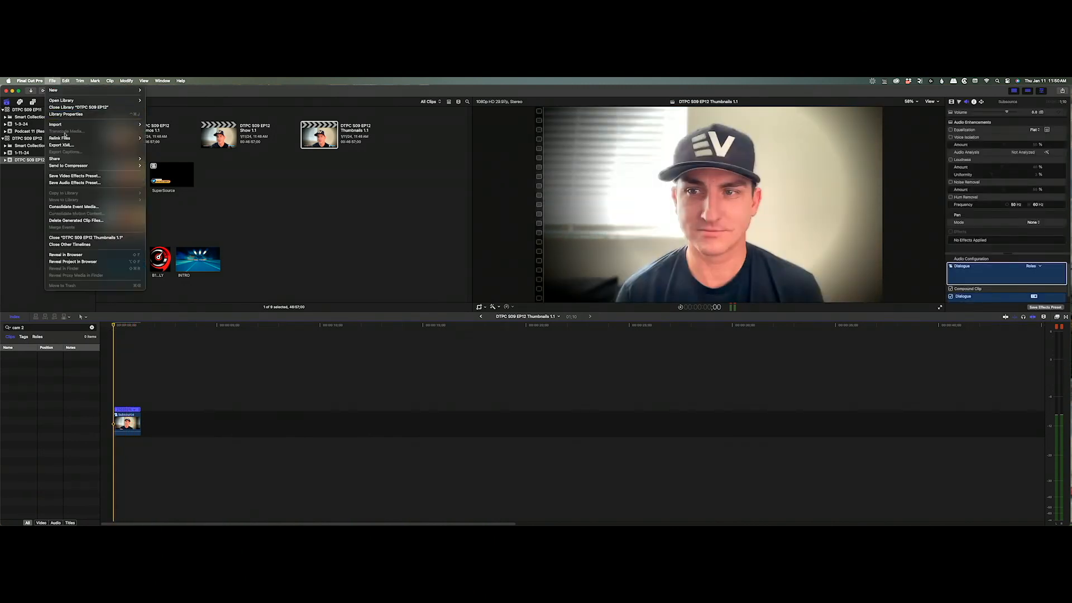
mouse_move(83, 158)
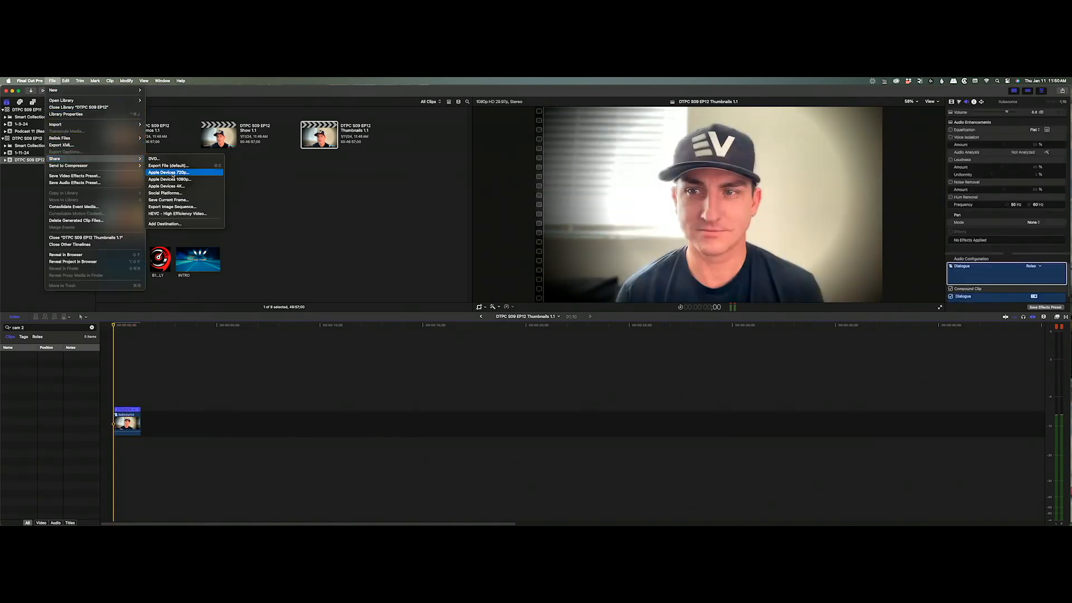
left_click(180, 207)
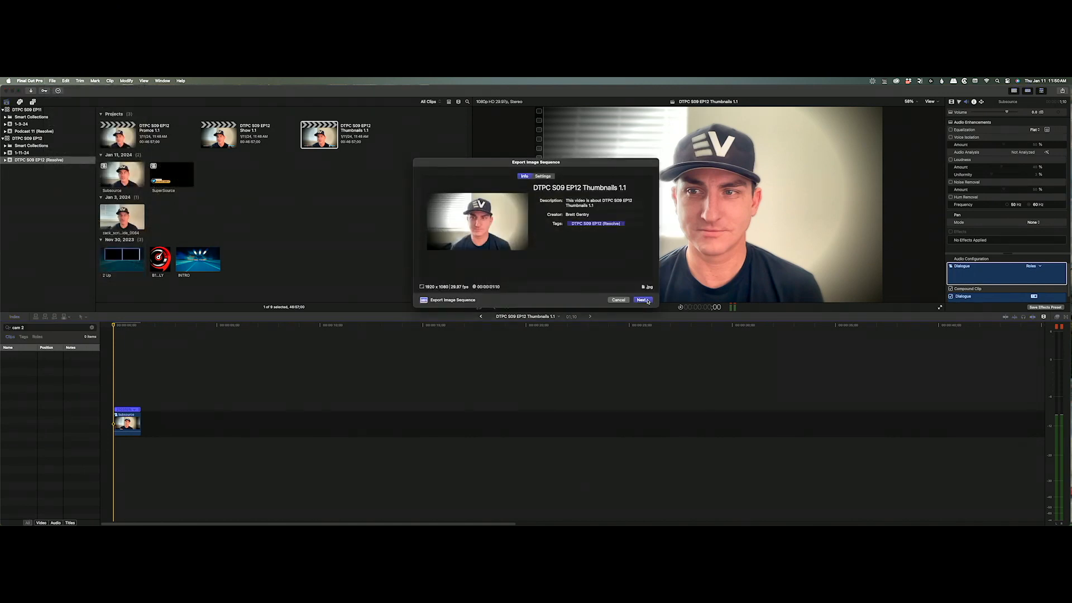
left_click(642, 300)
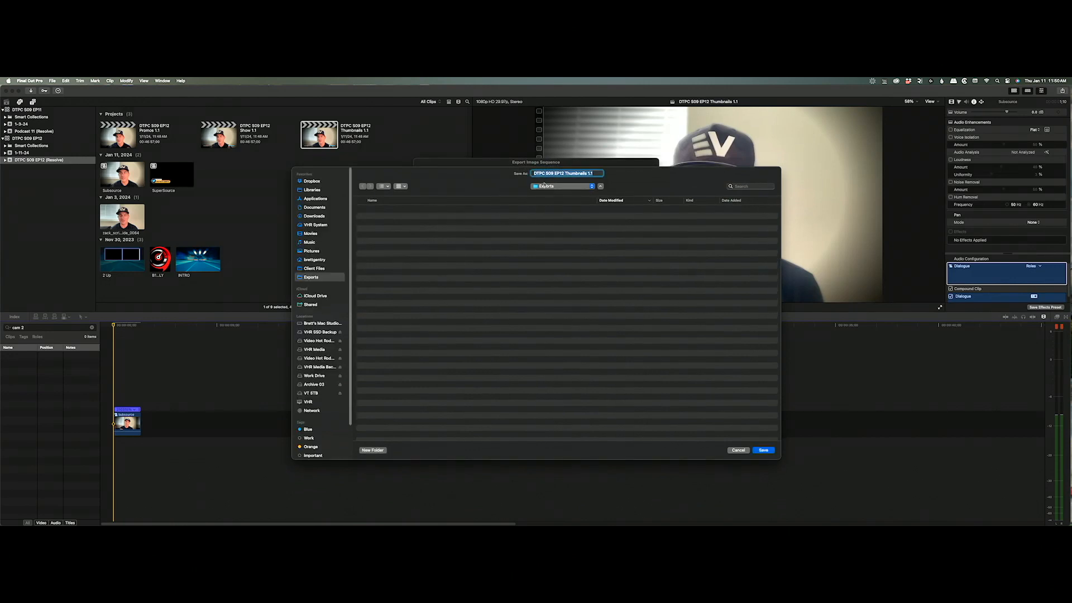
left_click(312, 182)
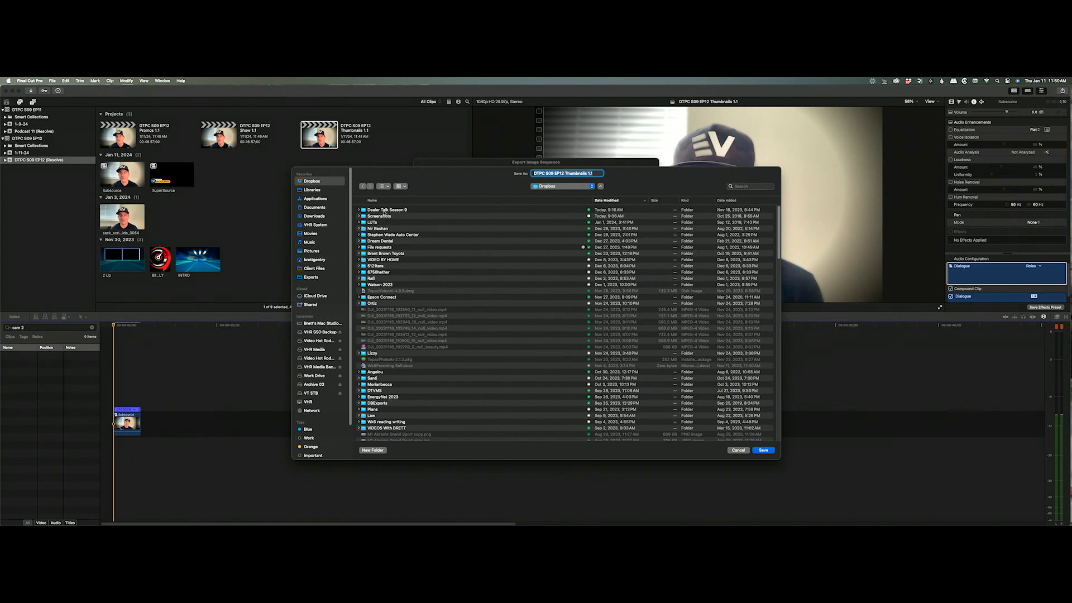
double_click(384, 210)
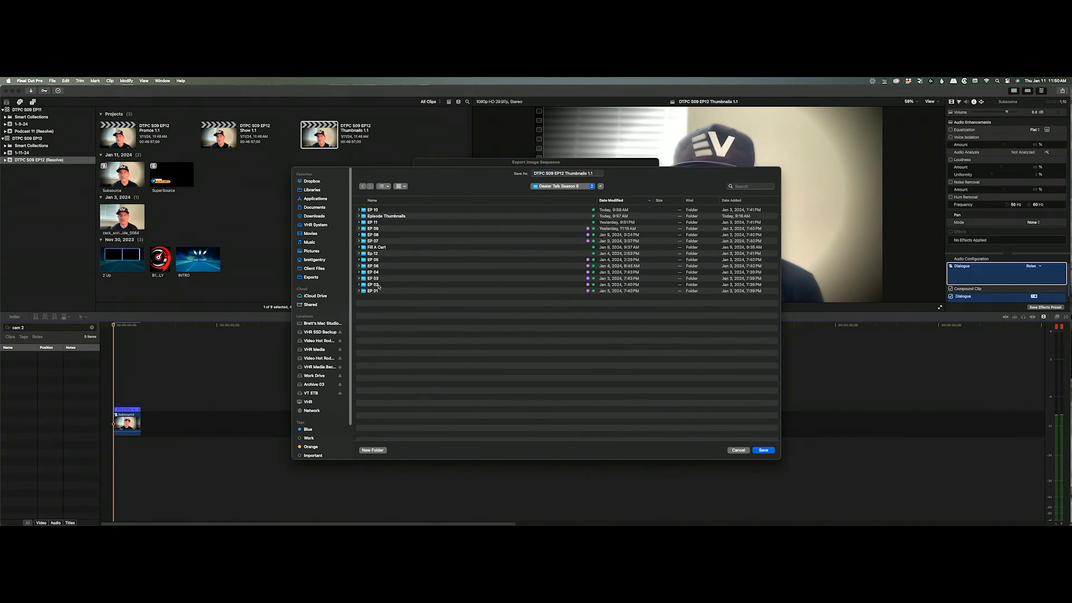
double_click(373, 253)
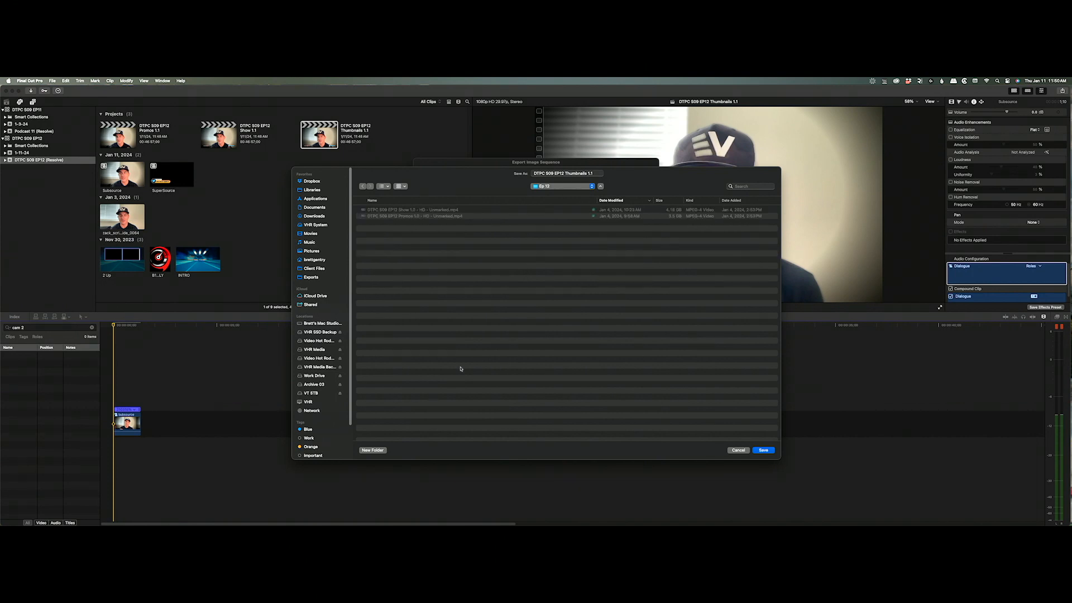
Create Promos and Thumbnails folders in Ep 12 and save the image sequence there.
left_click(372, 450)
type("Promos")
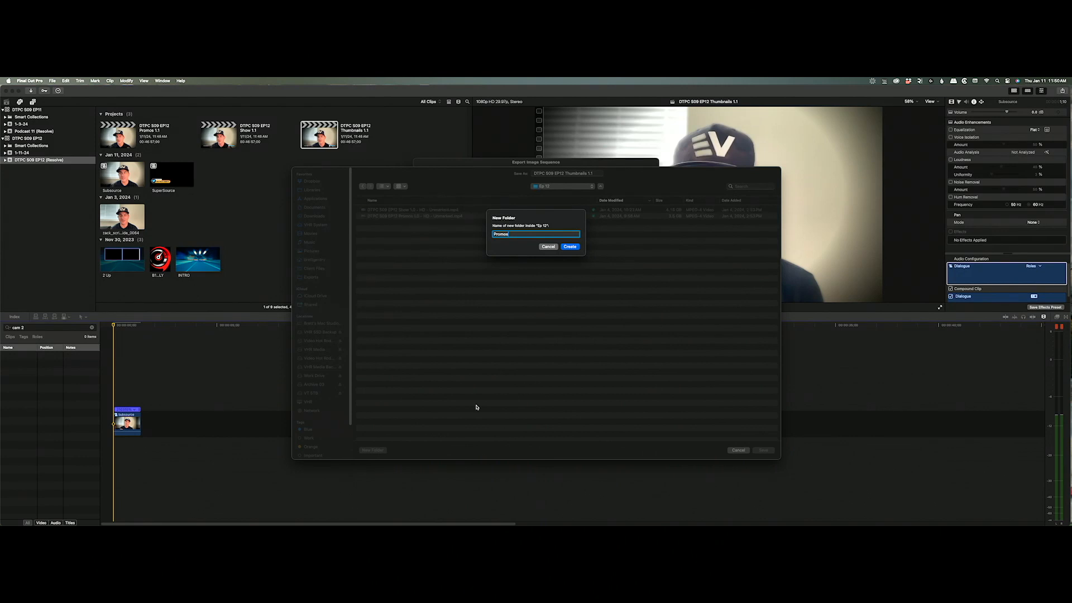
key("Return")
key("super+shift+n")
type("Thumbnails")
key("Return")
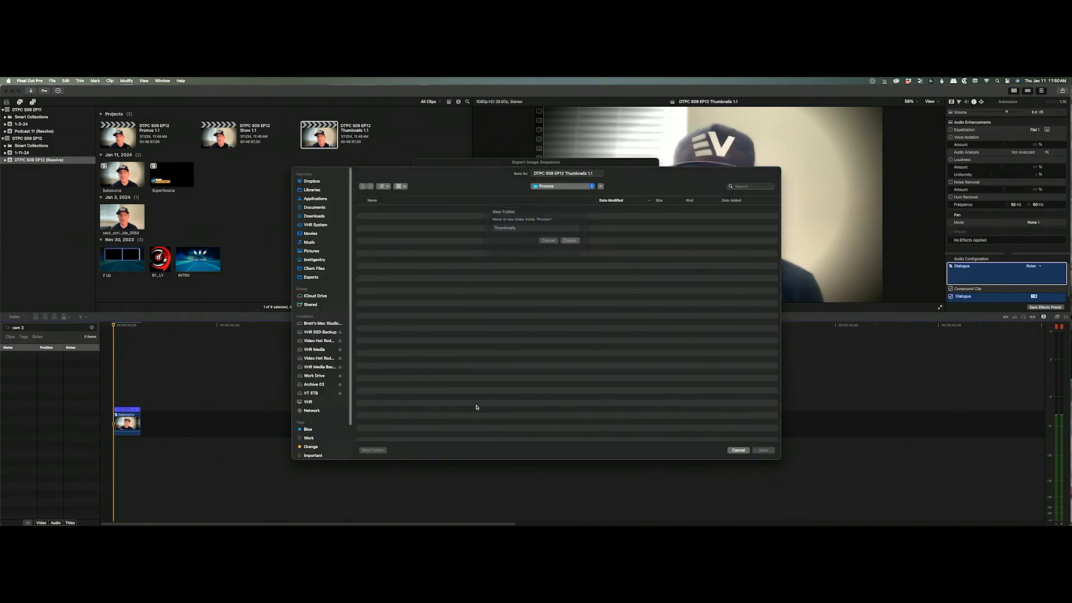
left_click(764, 449)
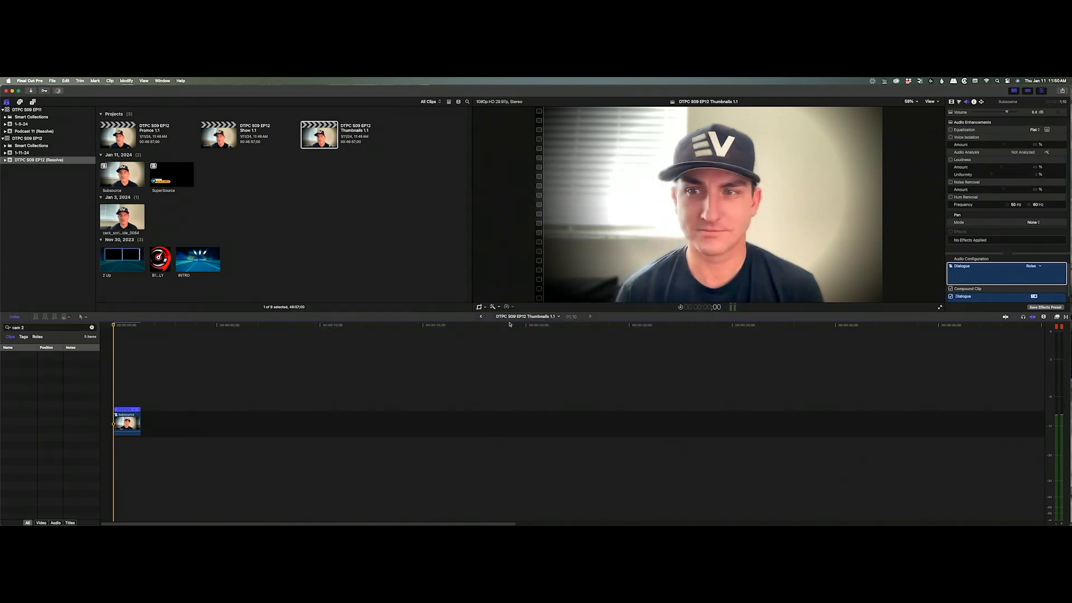
left_click(480, 316)
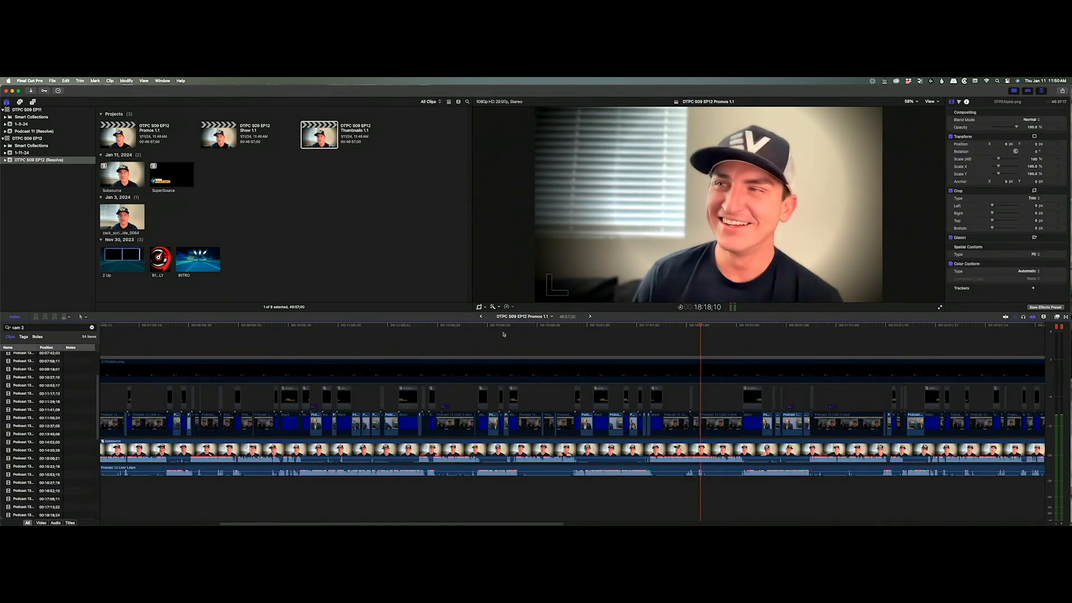
Export the Show 1.1 and Promos 1.1 projects together into the Exports folder.
key("z")
left_click(512, 346, "alt")
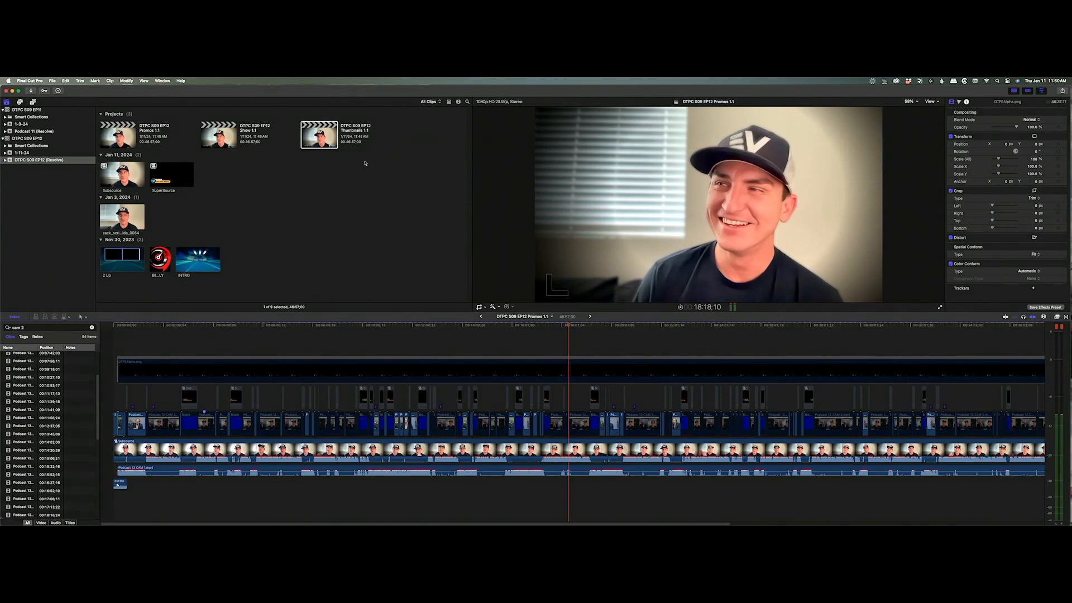
left_click(219, 134)
left_click(126, 141, "super")
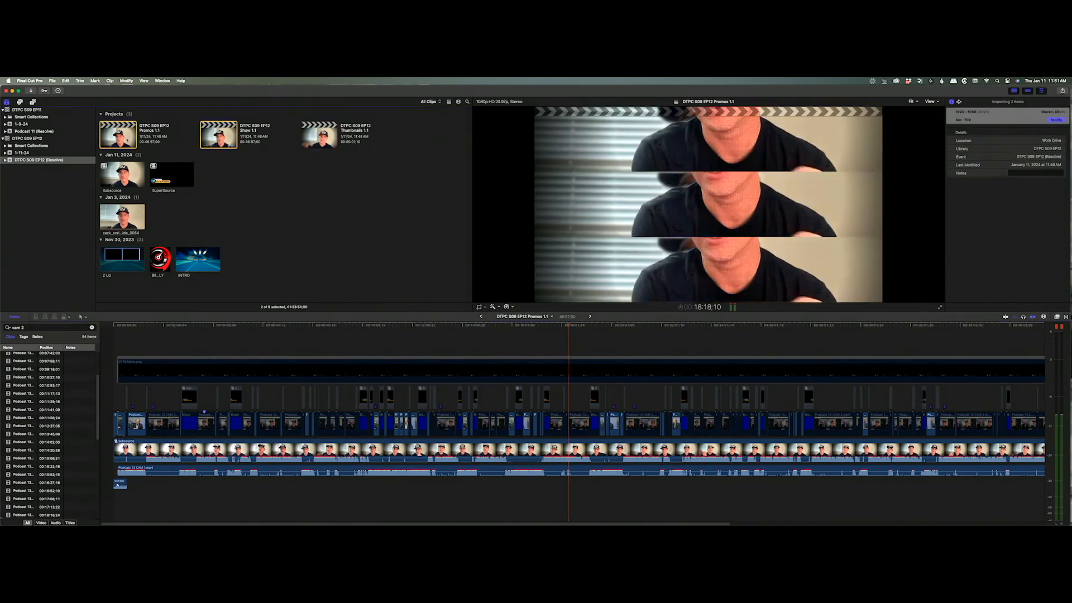
key("super+e")
left_click(534, 176)
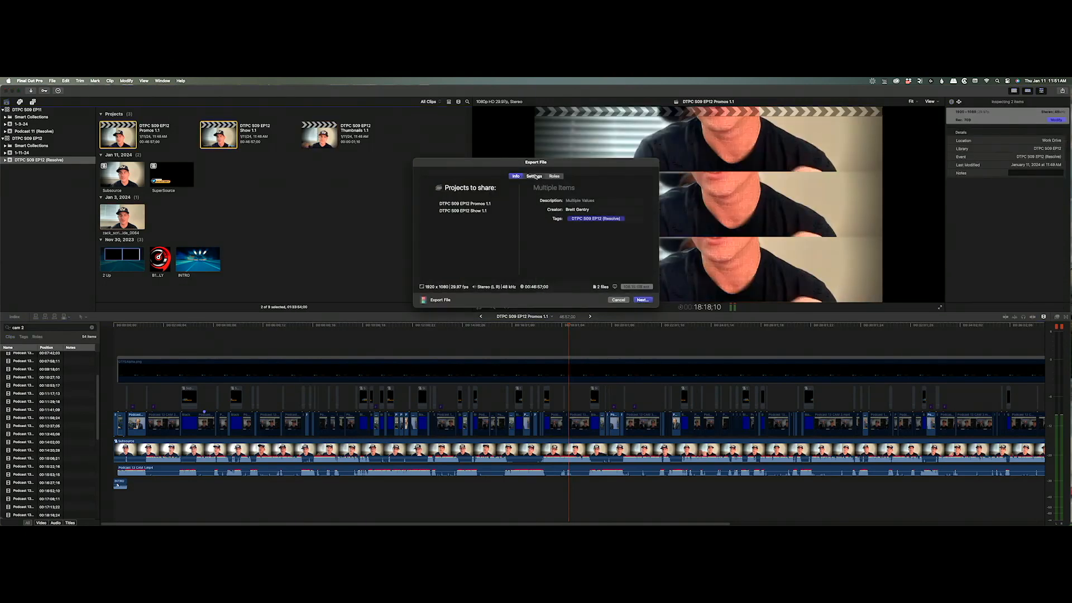
left_click(643, 300)
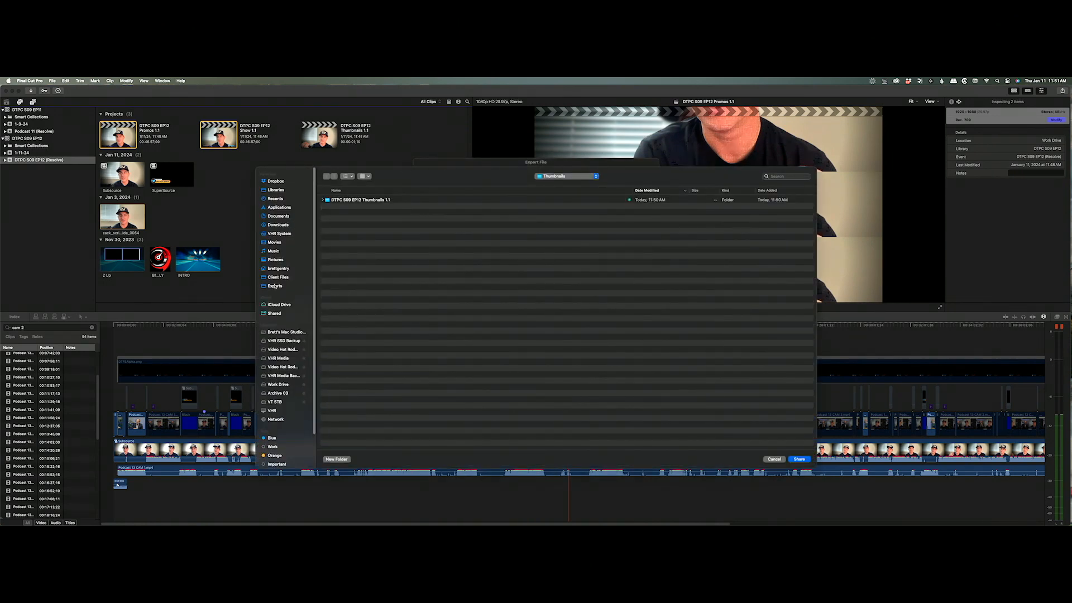
left_click(274, 286)
left_click(799, 459)
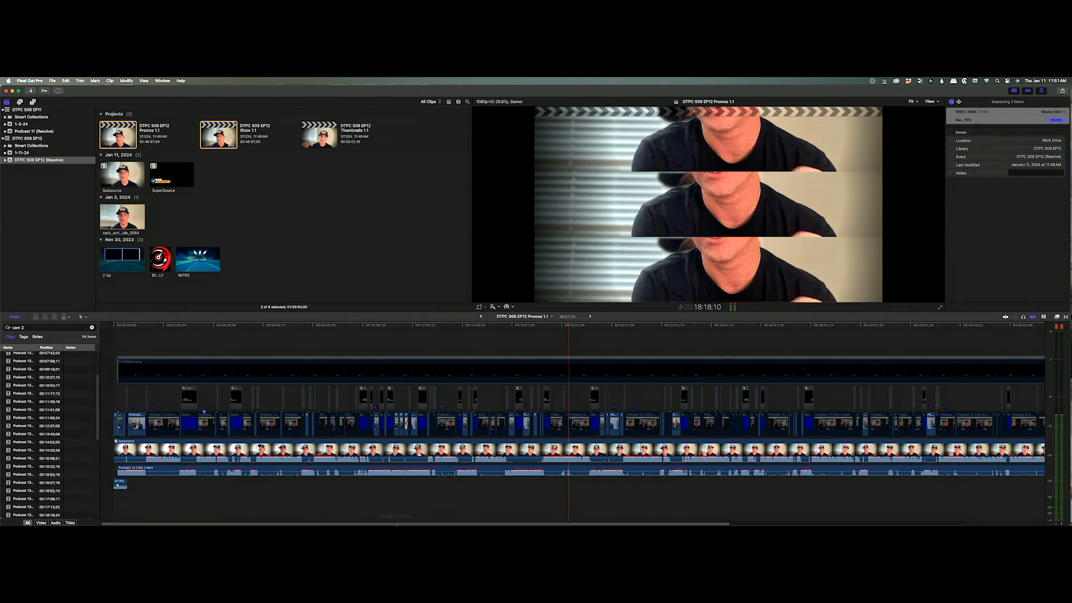
left_click(394, 513)
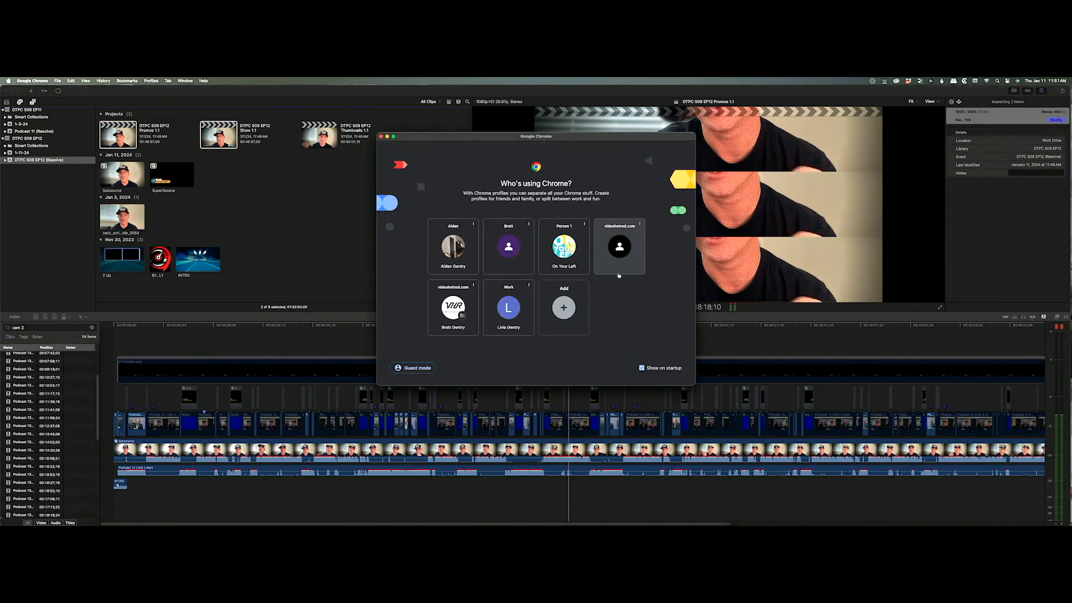
Load app.getmunch.com in Chrome and start a new Munch project.
left_click(571, 253)
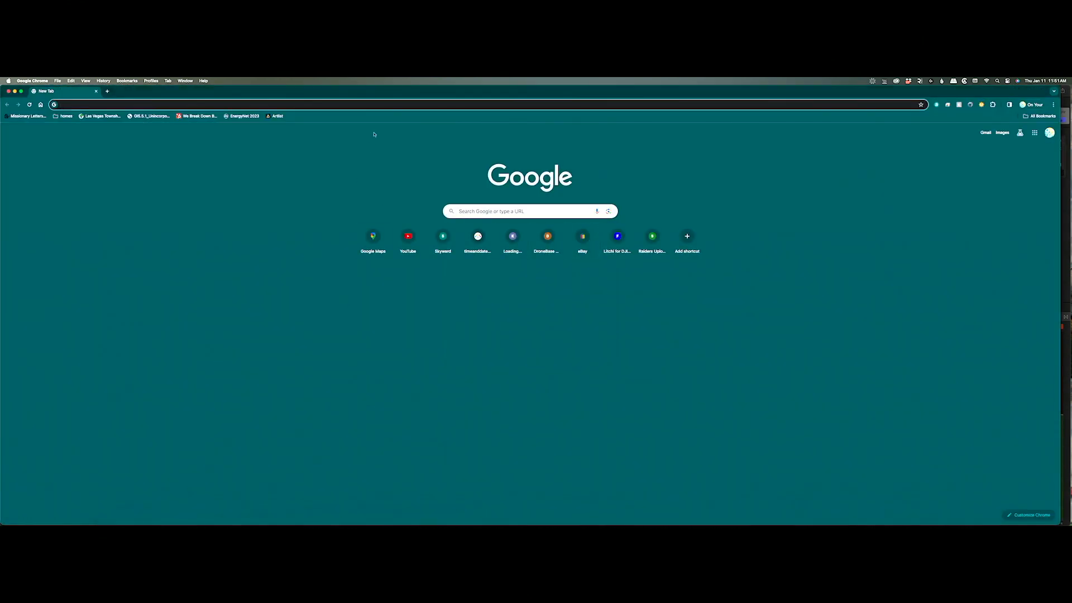
type("app.getmunch.com")
key("Return")
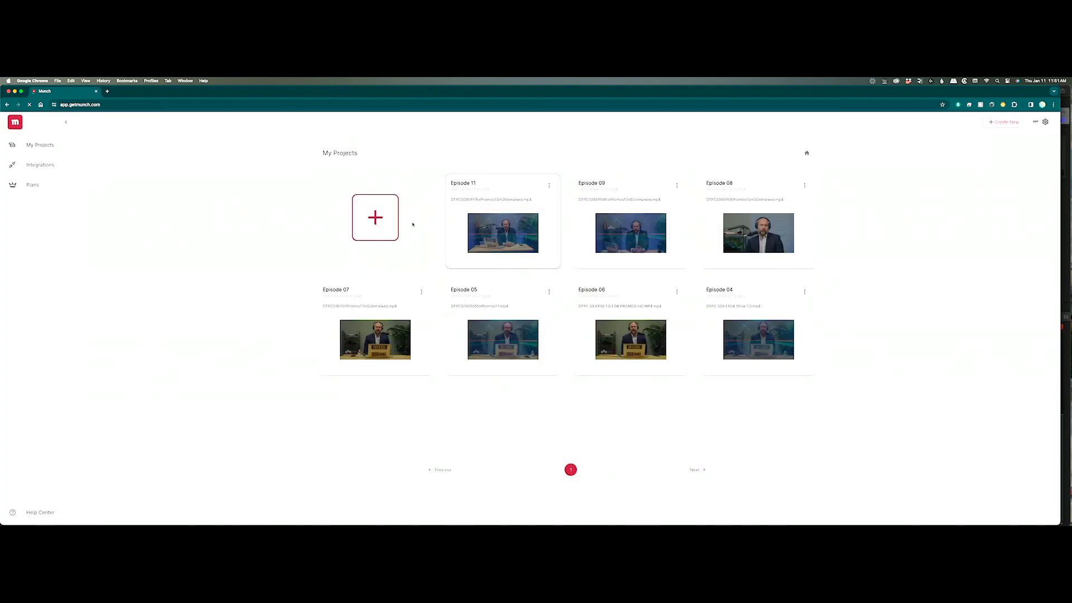
left_click(390, 238)
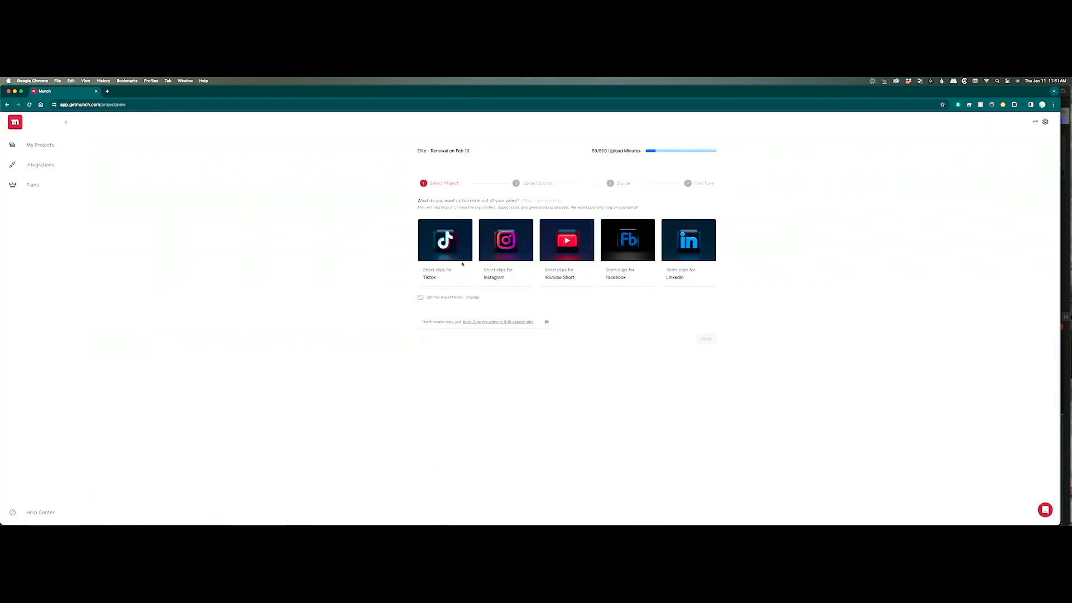
left_click(110, 512)
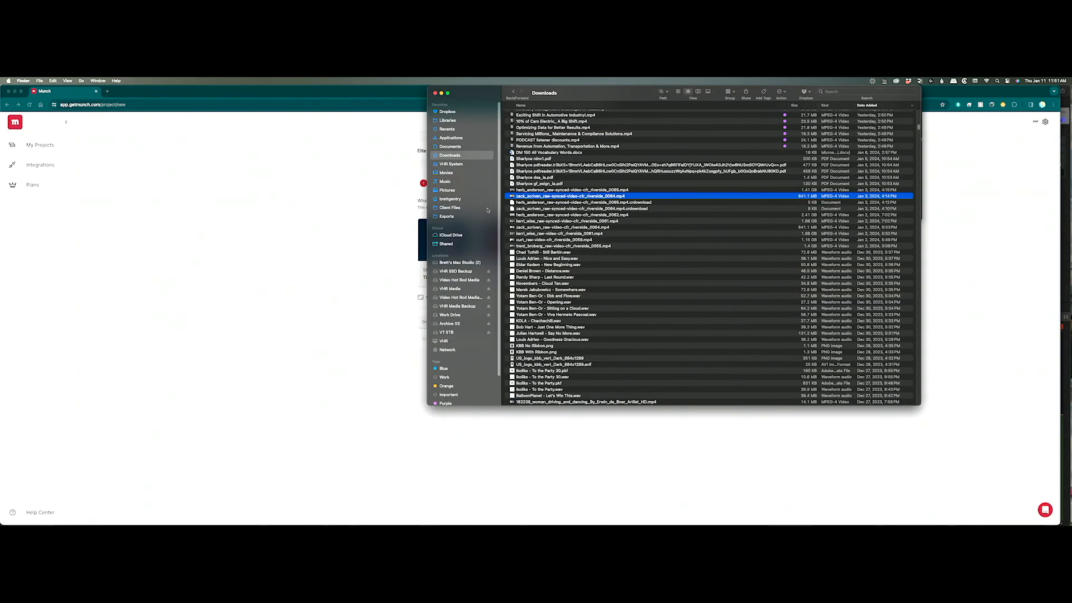
Preview the EP12 Promos MP4 in Dropbox > Dealer Talk Season 9 > Ep 12, skipping to 03:03.
left_click(455, 113)
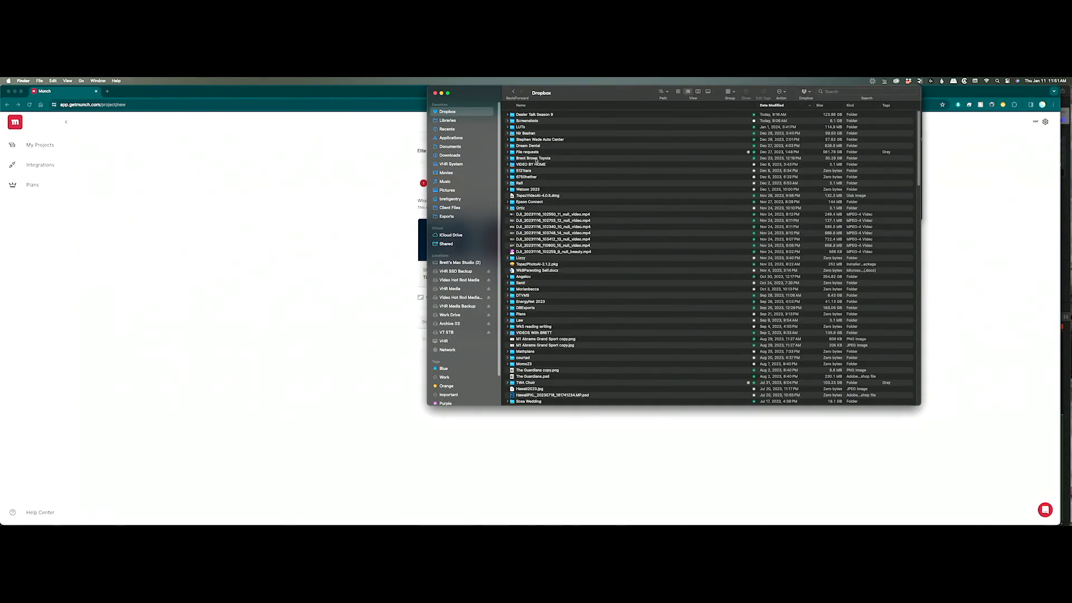
double_click(538, 114)
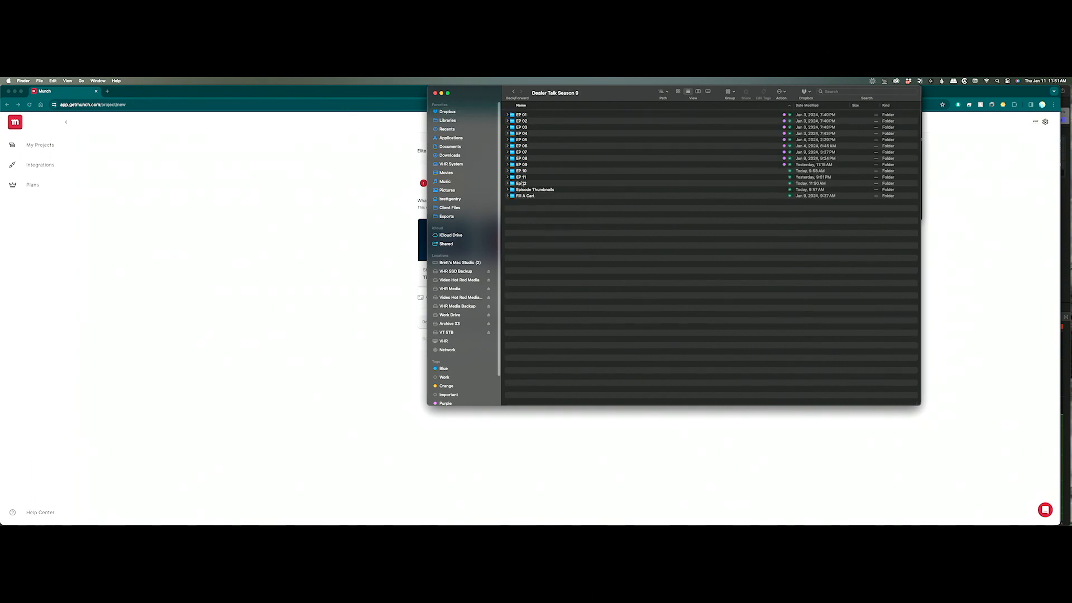
double_click(523, 183)
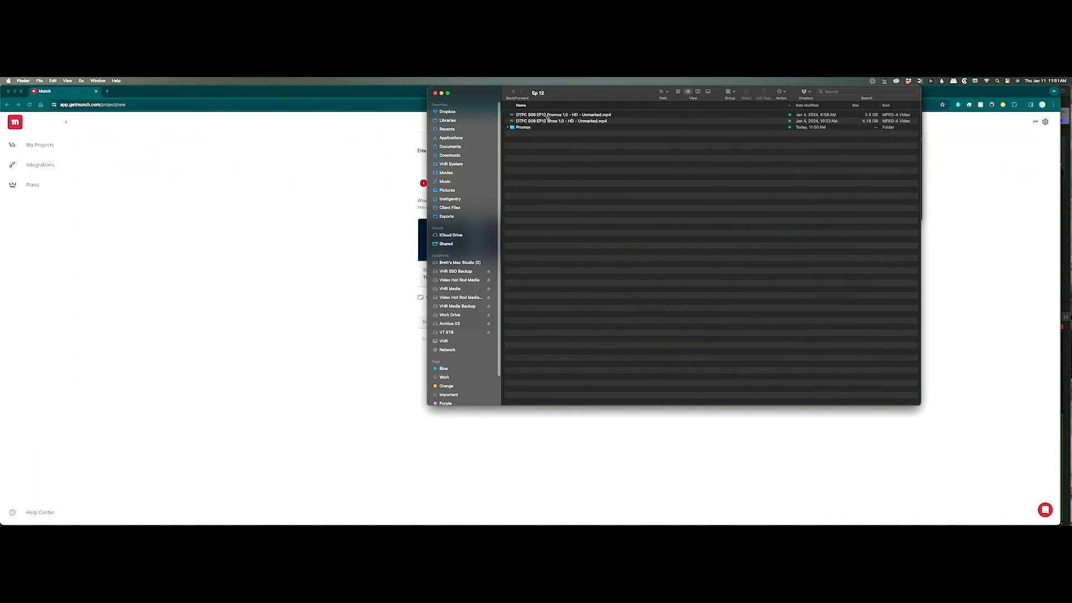
left_click(548, 115)
key("space")
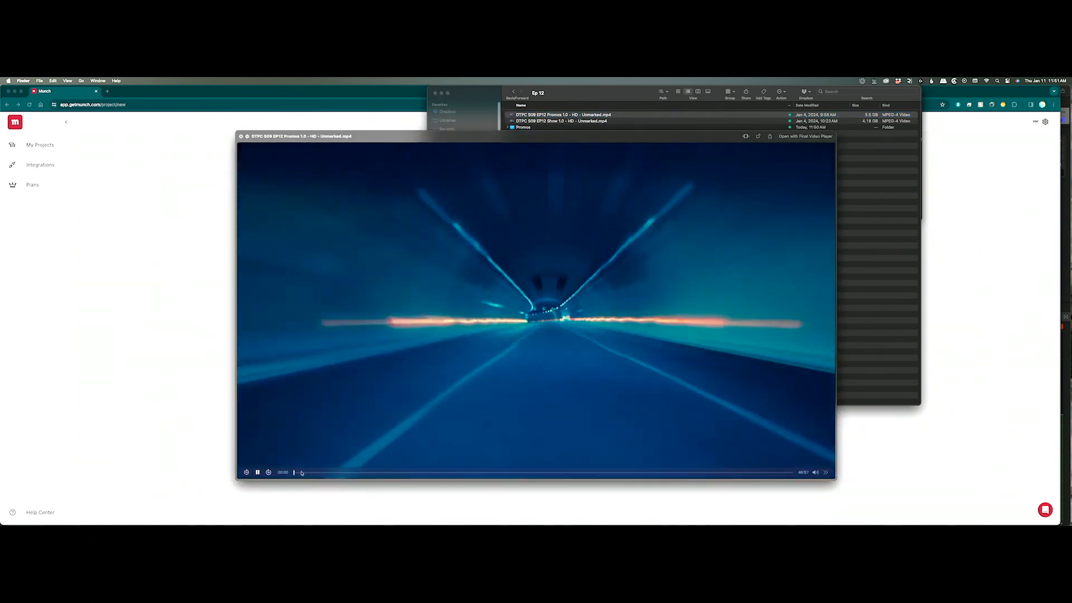
left_click_drag(302, 473, 523, 481)
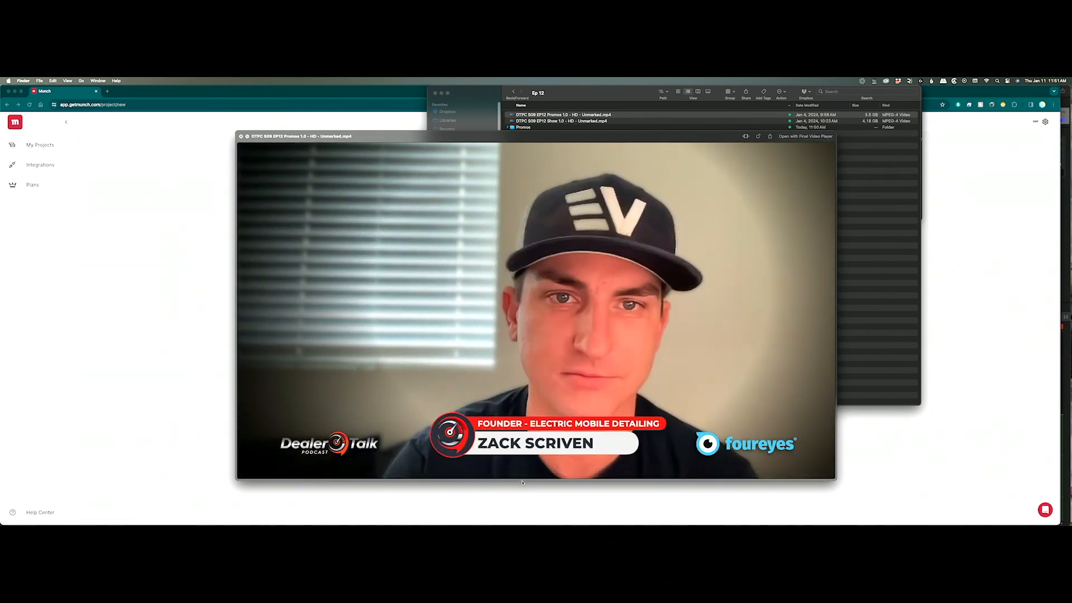
key("space")
Select the Instagram and YouTube Short platforms on Munch's new-project page.
left_click_drag(579, 95, 750, 96)
left_click(488, 248)
left_click(503, 253)
left_click(566, 249)
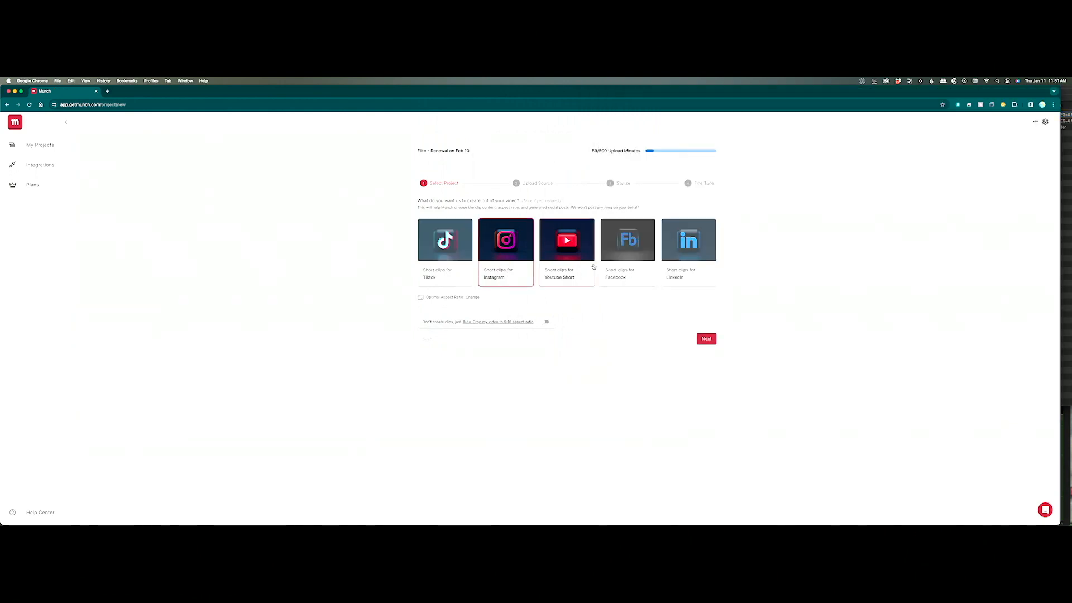
Try dragging the Promos MP4 onto Munch's upload step, then cancel back to My Projects.
left_click(702, 339)
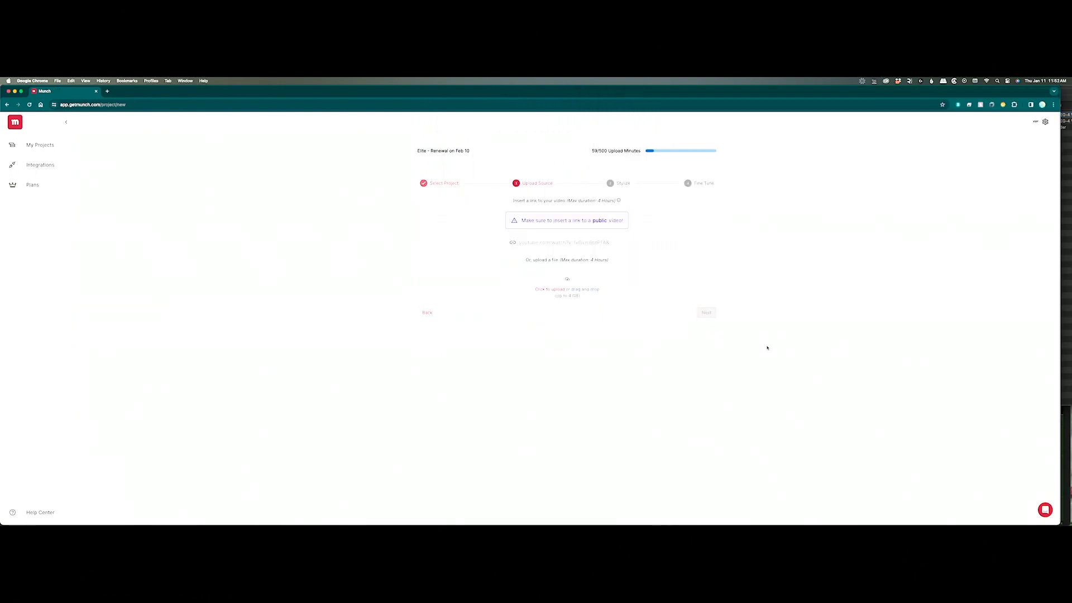
key("super+Tab")
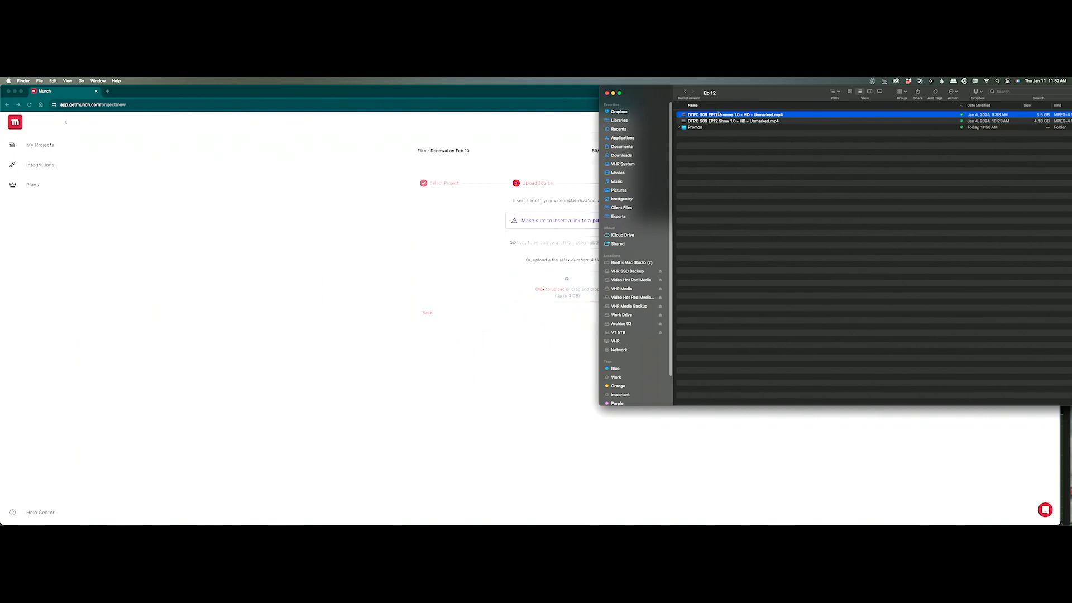
left_click_drag(726, 114, 787, 206)
key("super+Tab")
key("super+Tab")
left_click(459, 260)
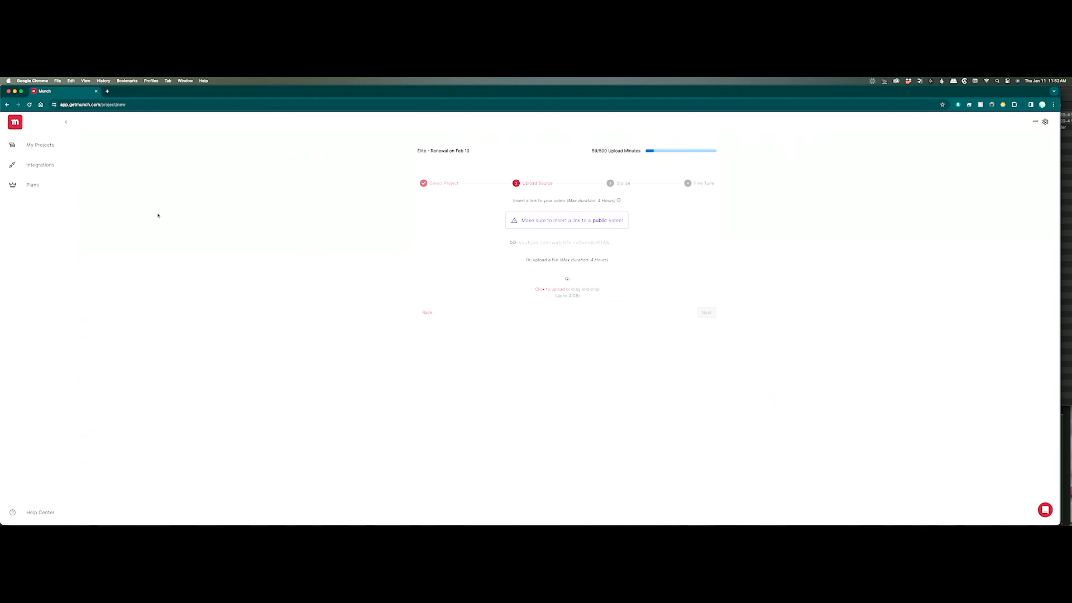
left_click(21, 144)
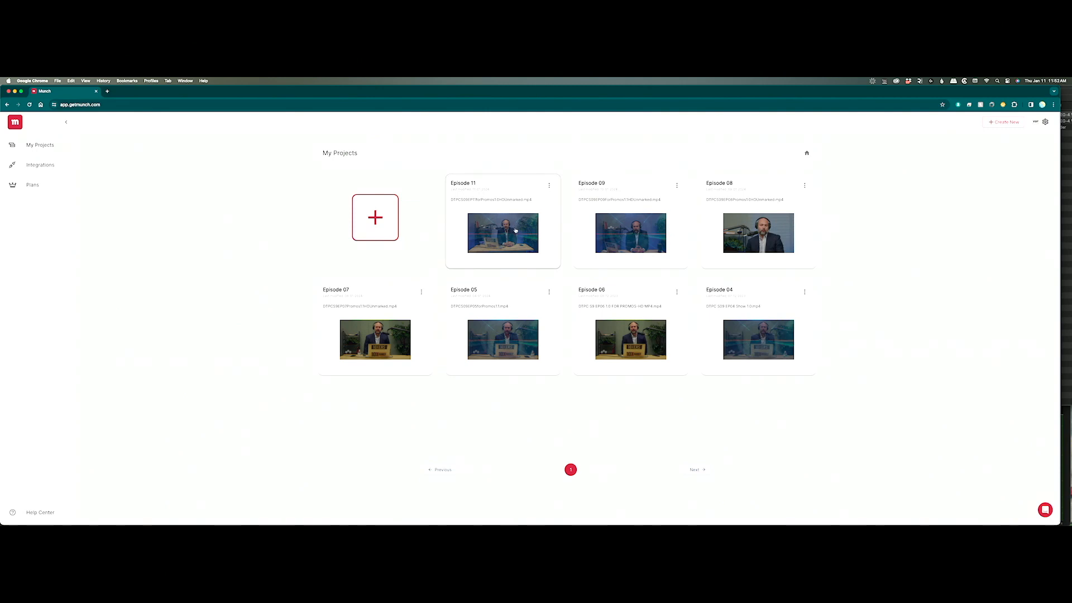
Open Episode 11's 'How to Market to the Future' clip in the subtitle editor and play its preview.
left_click(508, 232)
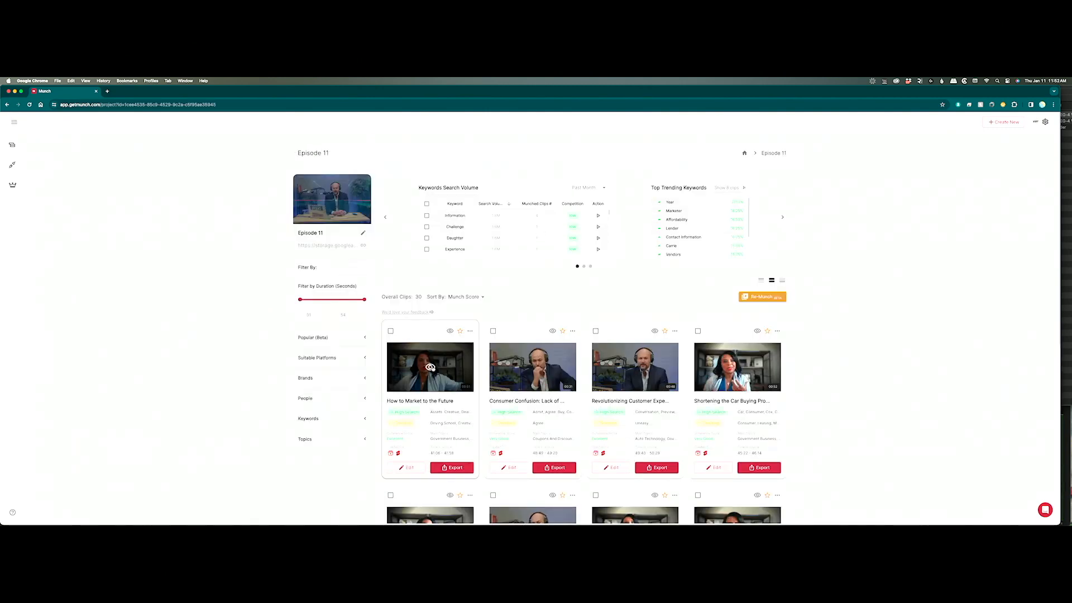
left_click(405, 467)
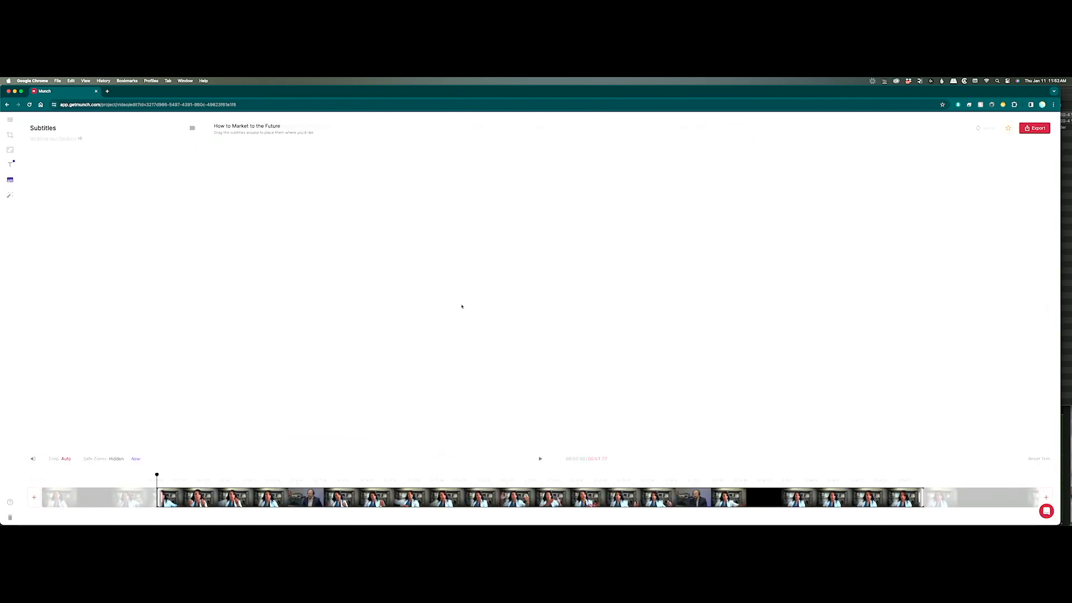
left_click(540, 459)
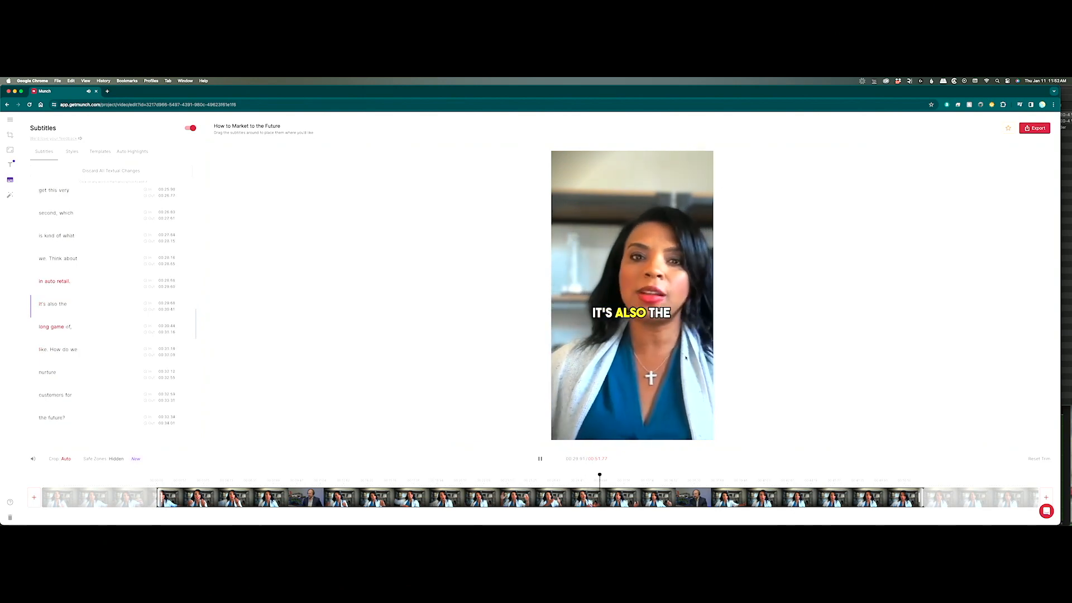
Pause, nudge the caption lower, apply its design across the project, and return to Episode 11.
key("space")
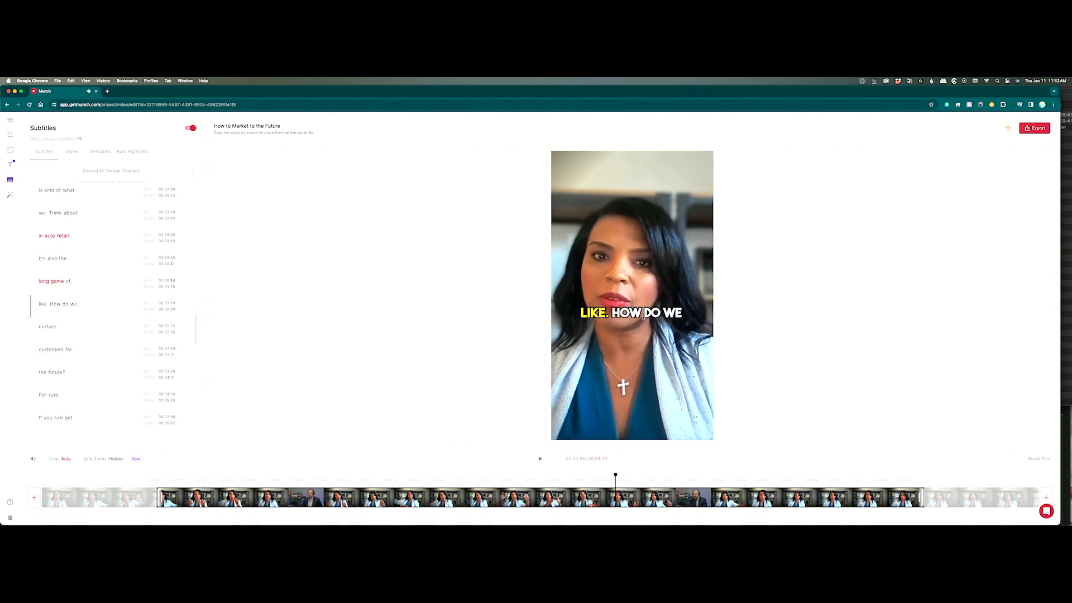
left_click_drag(644, 349, 646, 368)
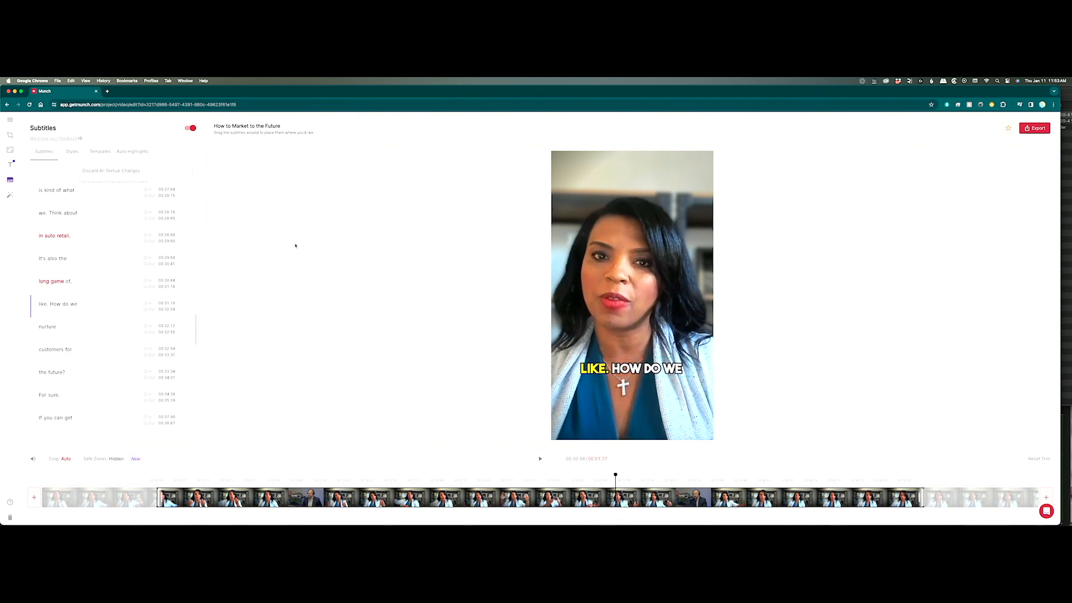
left_click(72, 152)
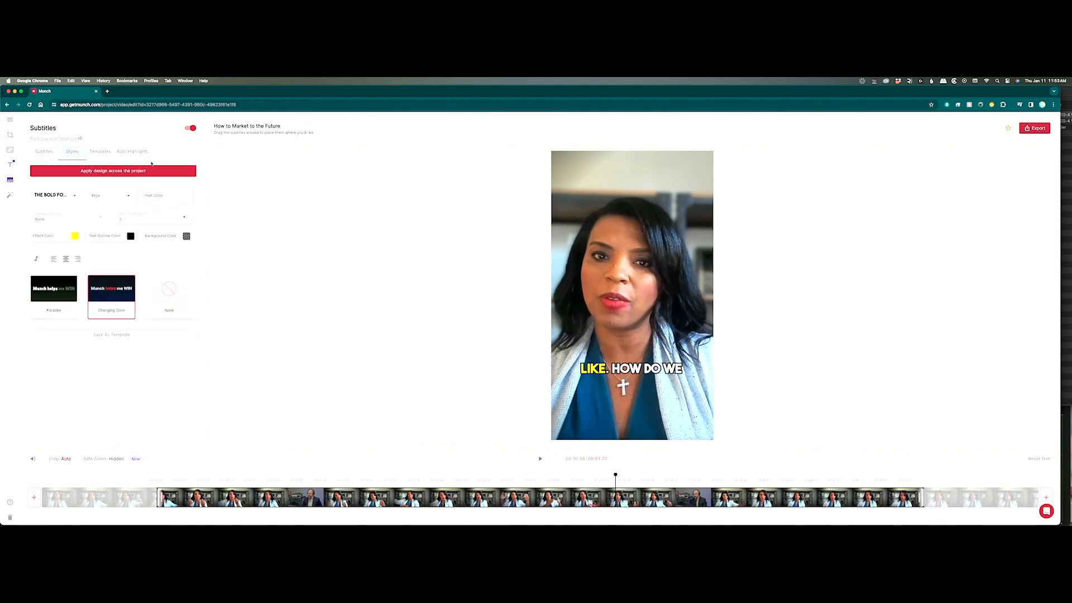
left_click(120, 172)
left_click(11, 121)
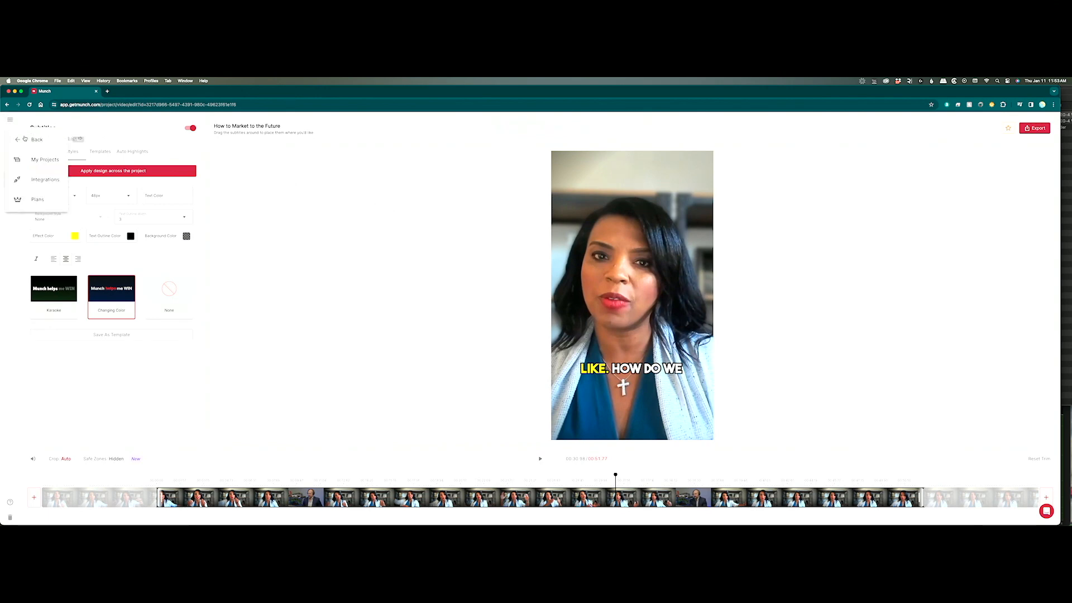
left_click(27, 139)
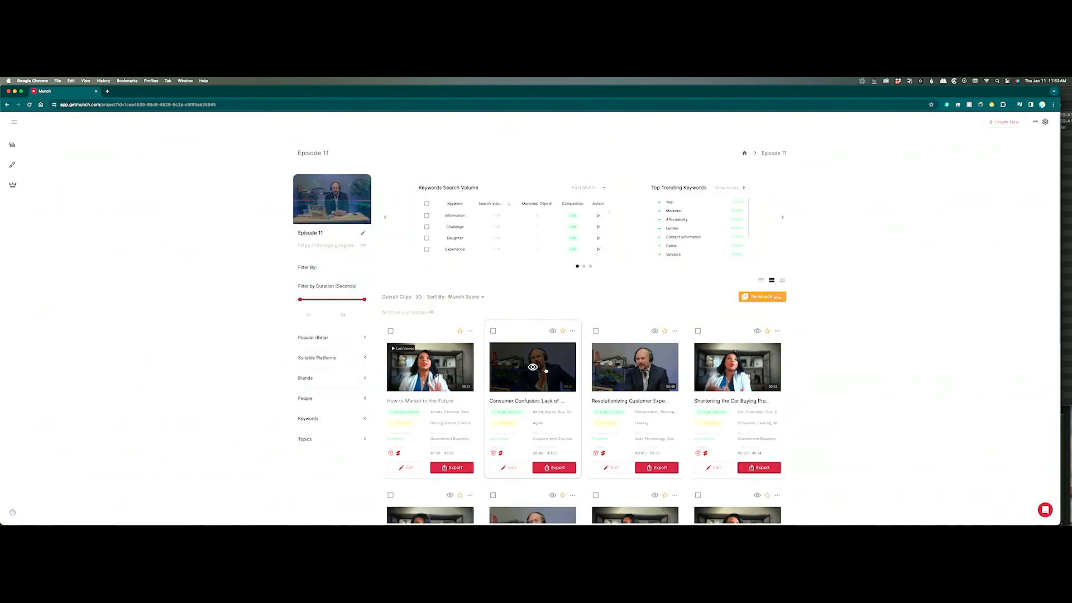
left_click(550, 373)
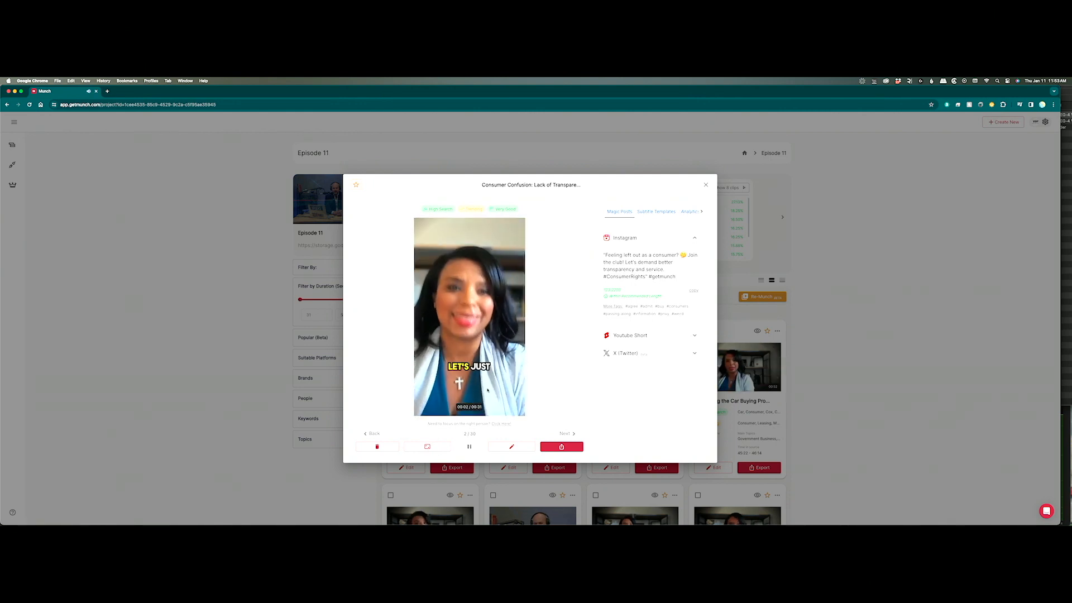
left_click(428, 447)
left_click(423, 426)
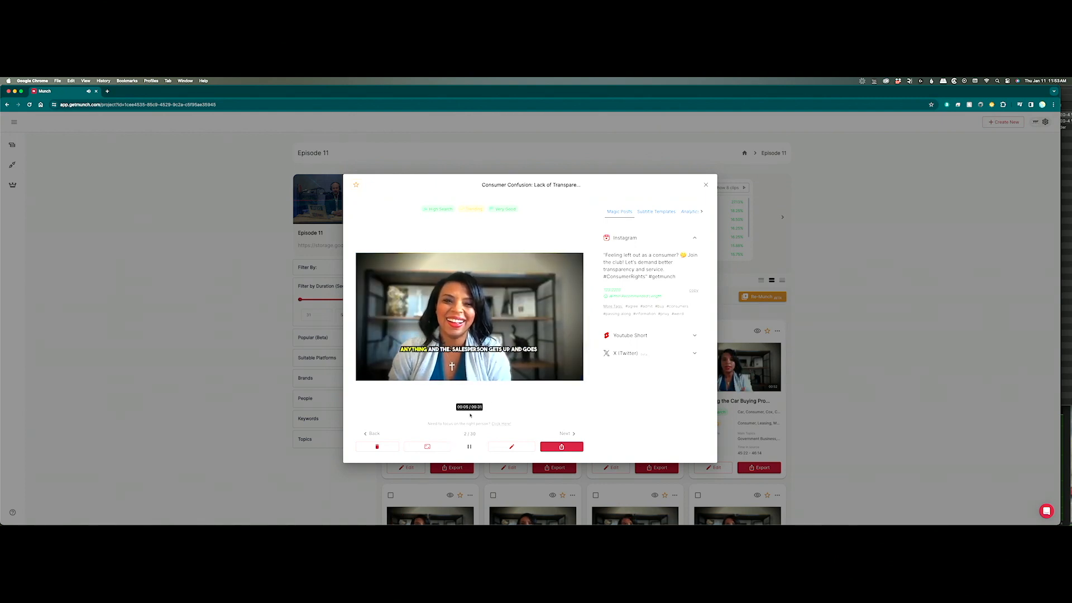
left_click(426, 447)
left_click(422, 409)
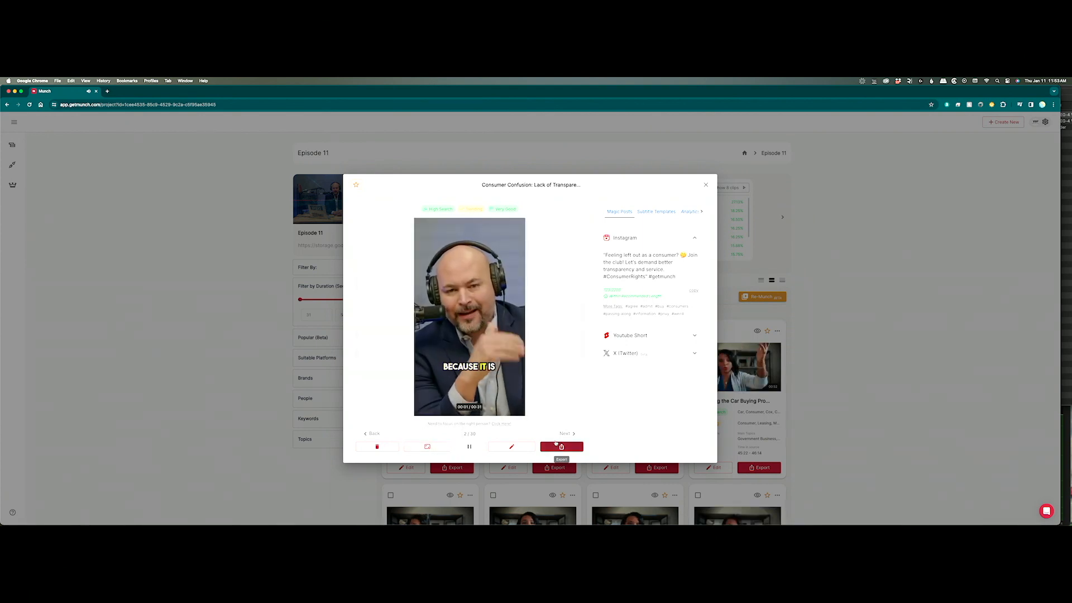
left_click(707, 185)
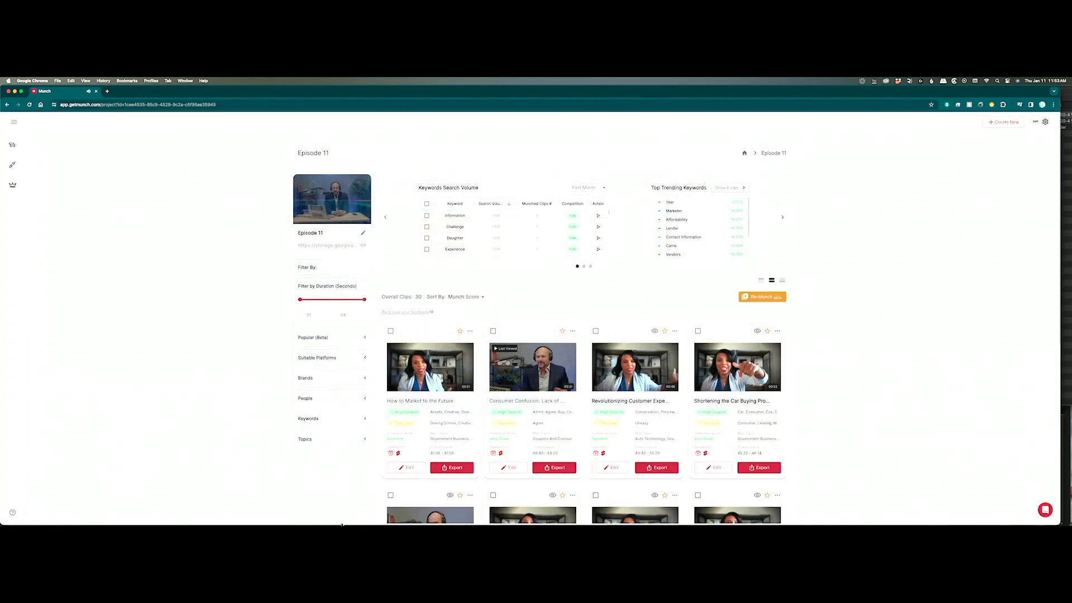
Download How to Market to the Future, Consumer Confusion, the third clip and Shortening the Car Buying as 9:16 portrait.
left_click(452, 467)
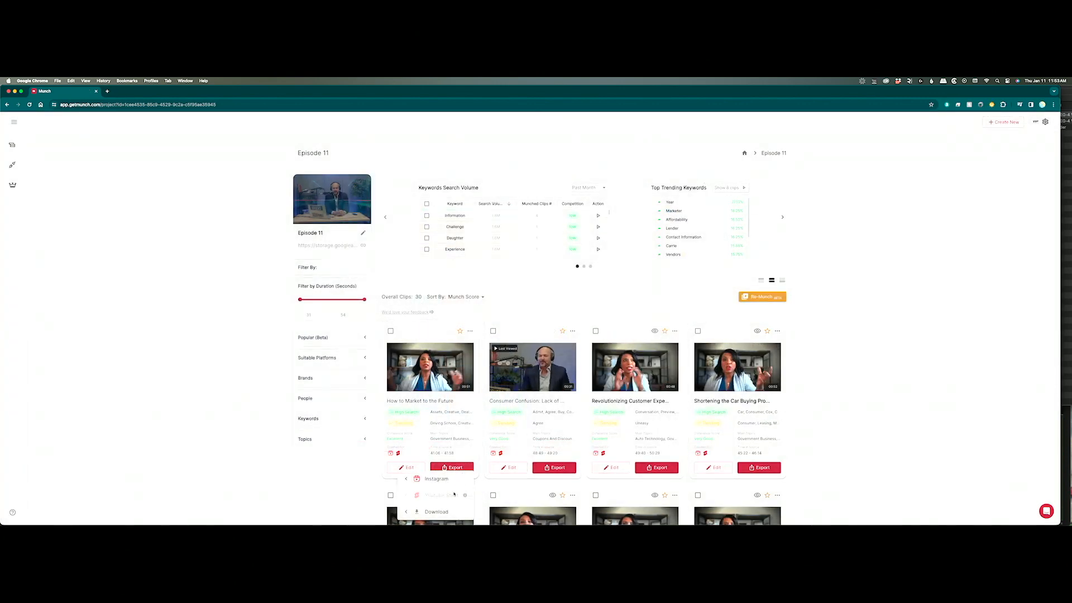
mouse_move(464, 514)
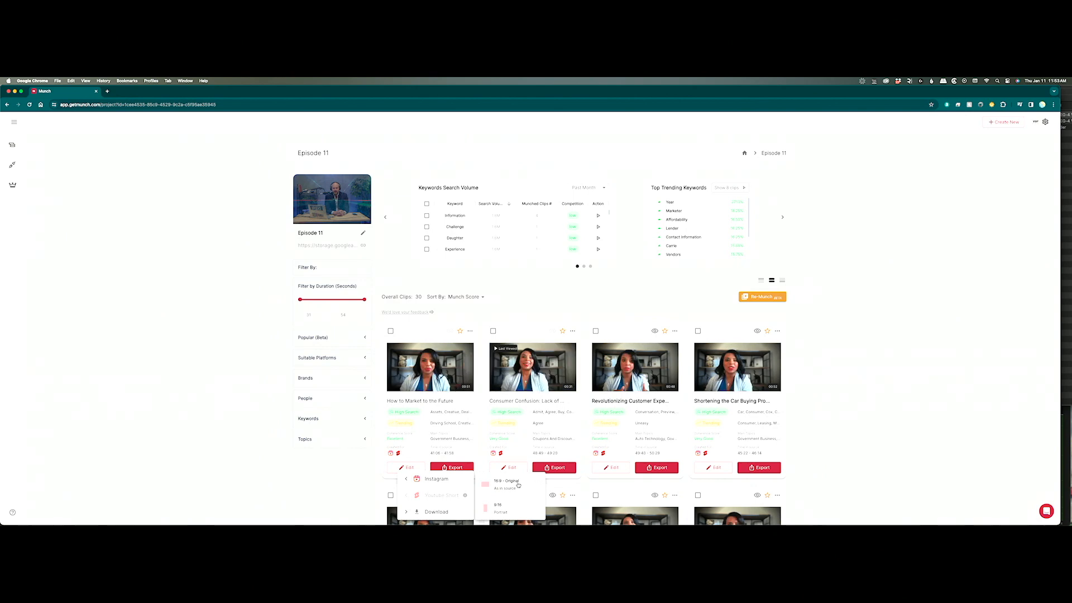
left_click(505, 507)
left_click(554, 467)
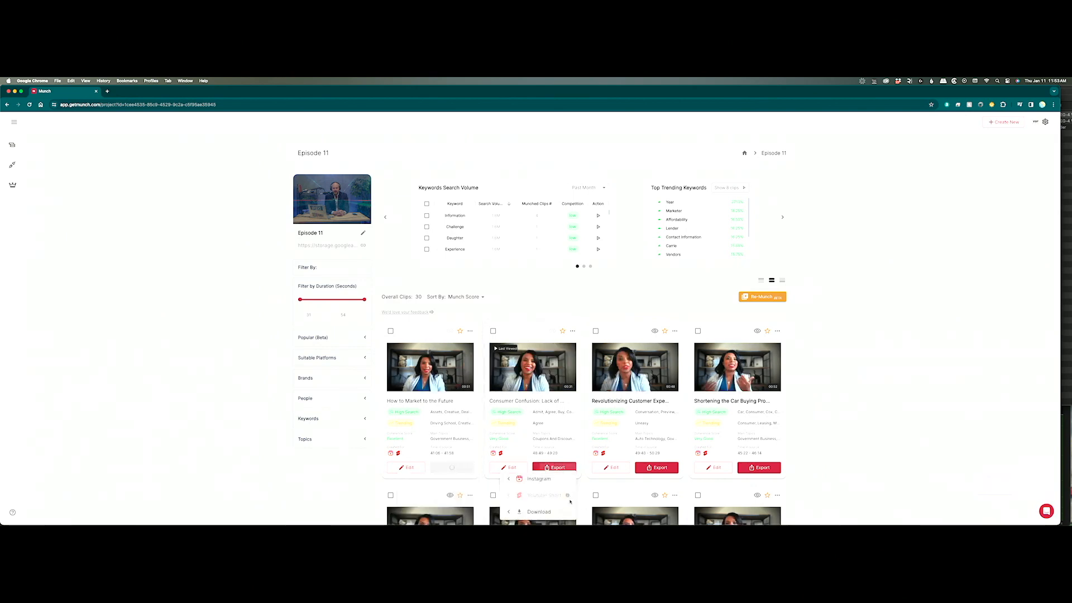
left_click(542, 515)
left_click(605, 507)
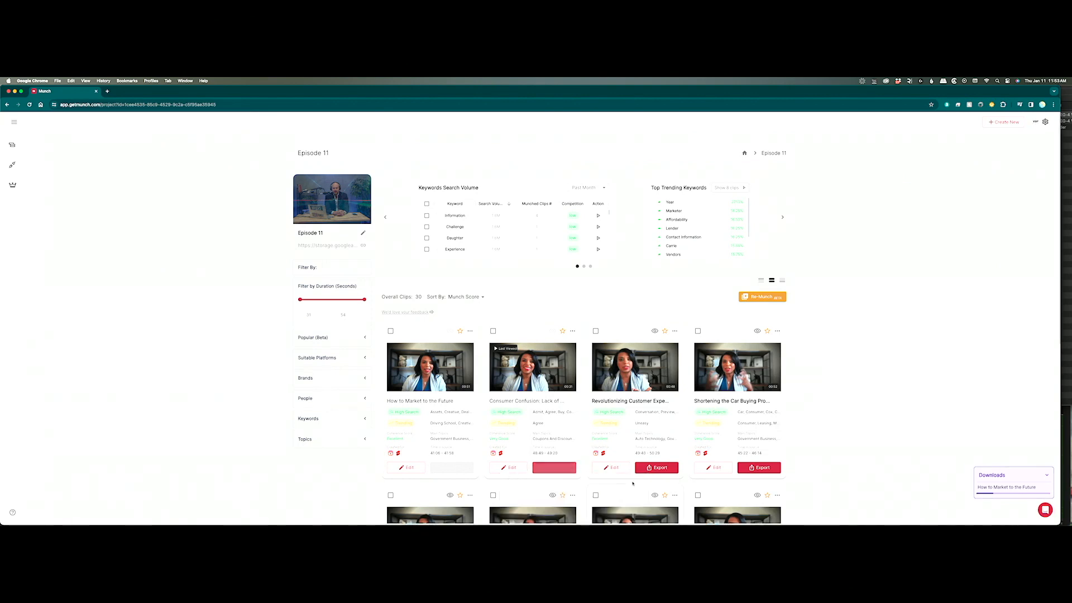
left_click(657, 468)
left_click(639, 511)
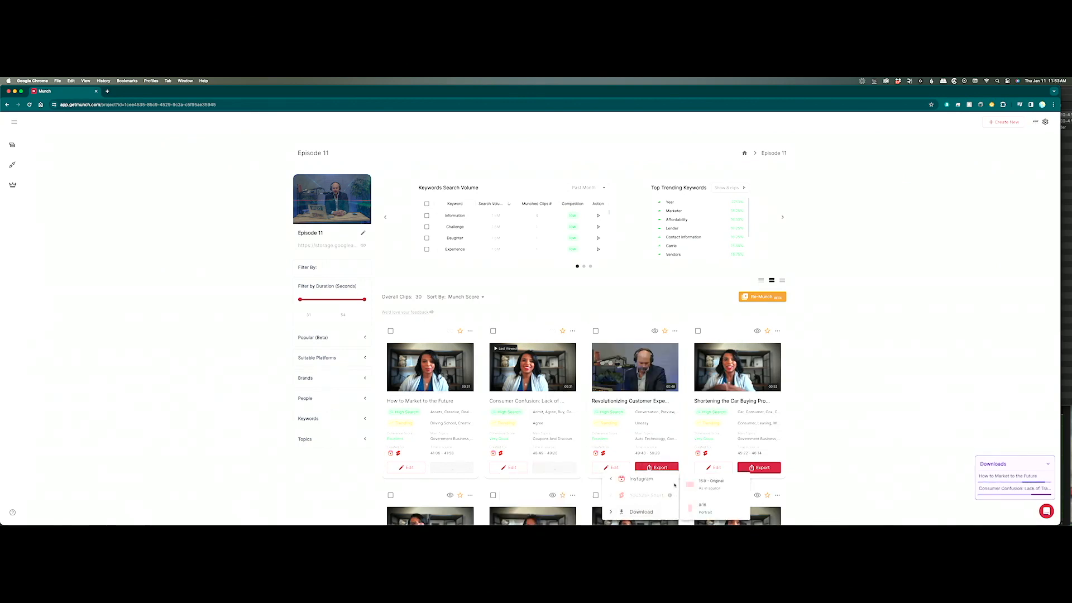
left_click(708, 506)
left_click(753, 468)
left_click(741, 509)
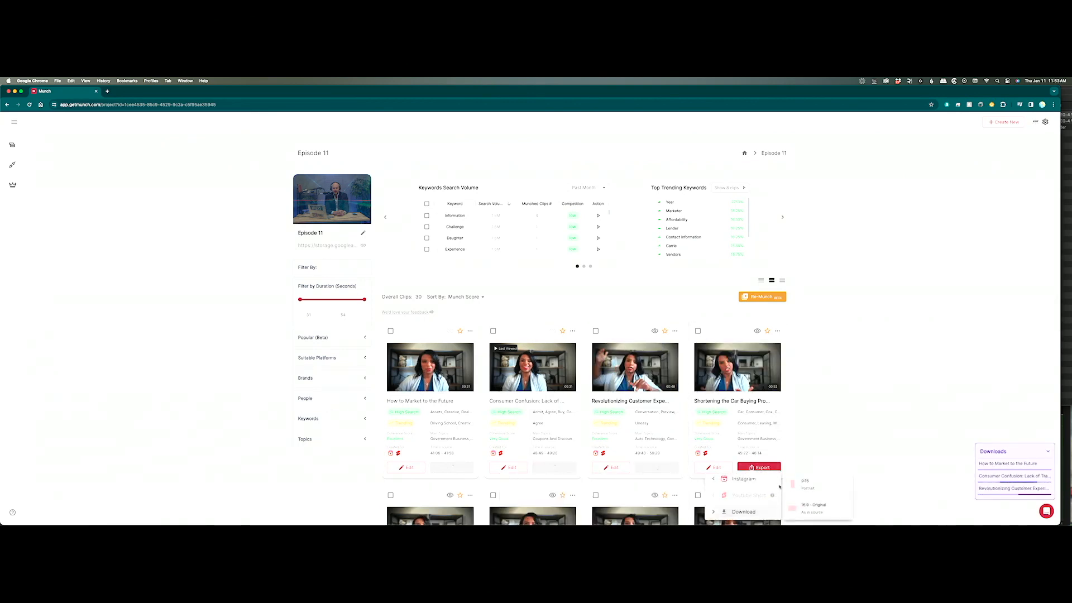
left_click(807, 506)
Download Car Affordability Concerns, Soft Pool and Get Connected in 9:16, and Revolutionizing the Car Buying in 16:9 original.
scroll(829, 387, "down", 10)
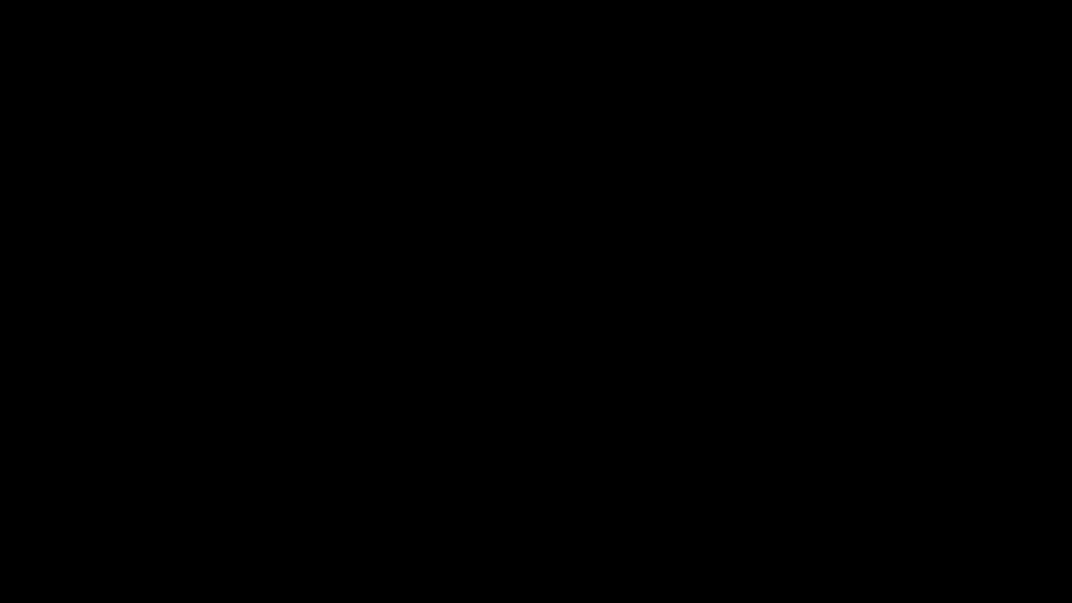
left_click(758, 316)
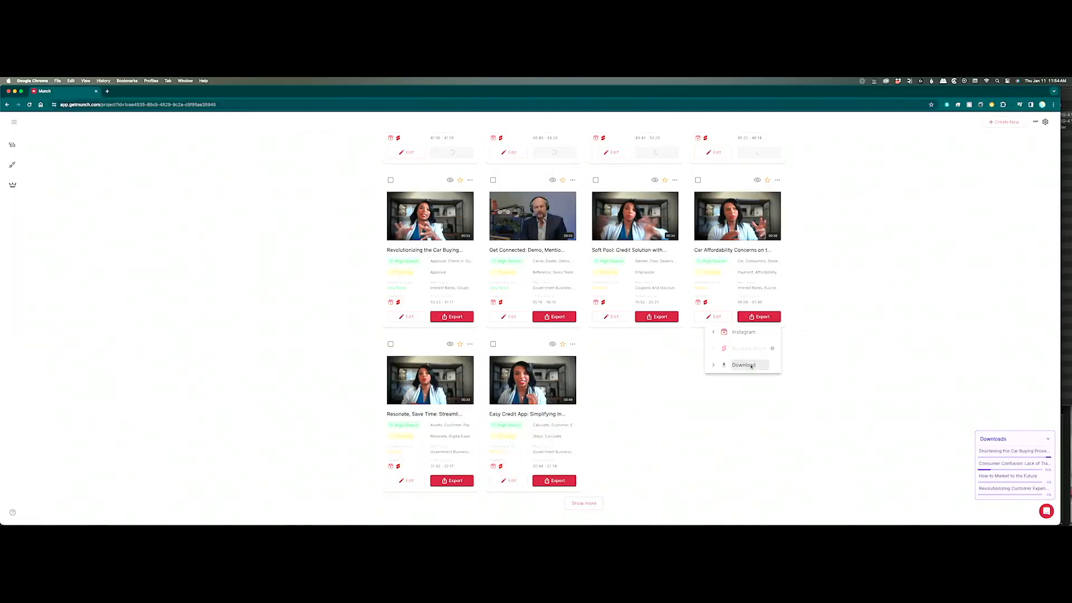
left_click(742, 359)
left_click(809, 335)
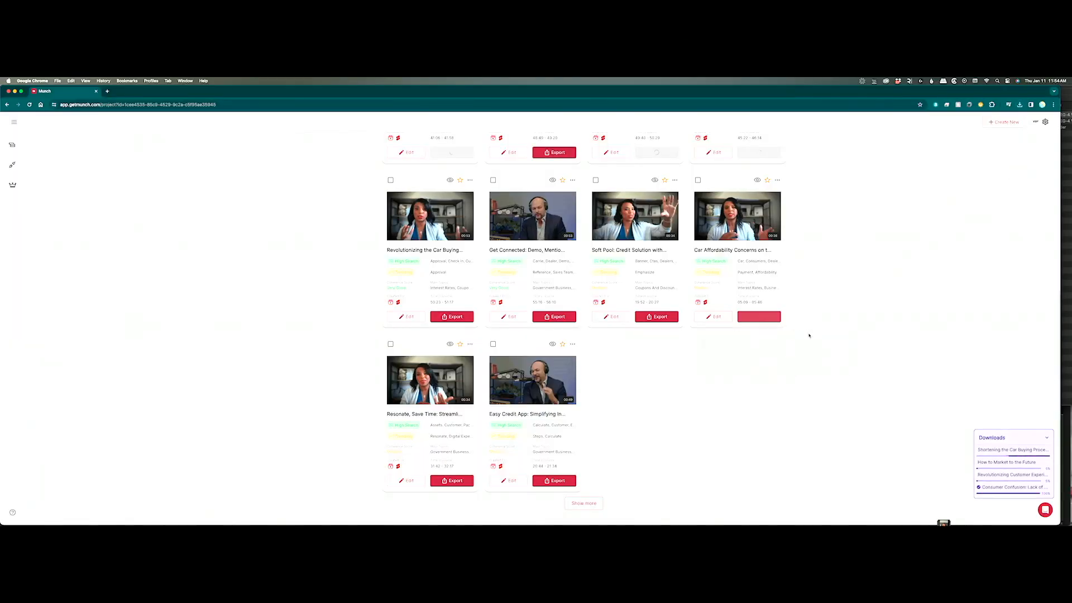
left_click(678, 317)
left_click(637, 358)
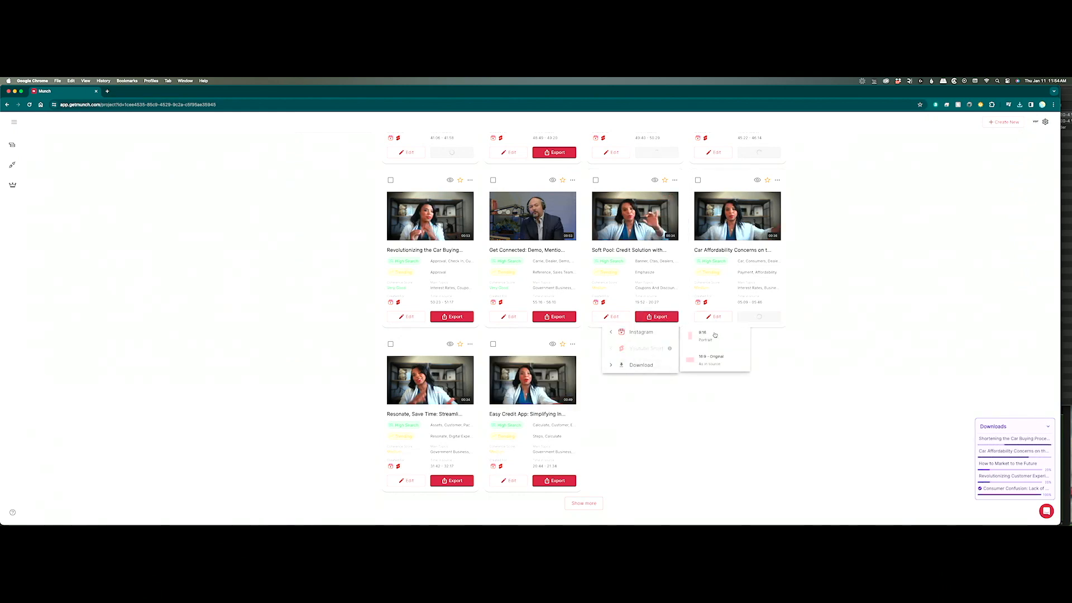
left_click(717, 335)
left_click(570, 317)
left_click(527, 359)
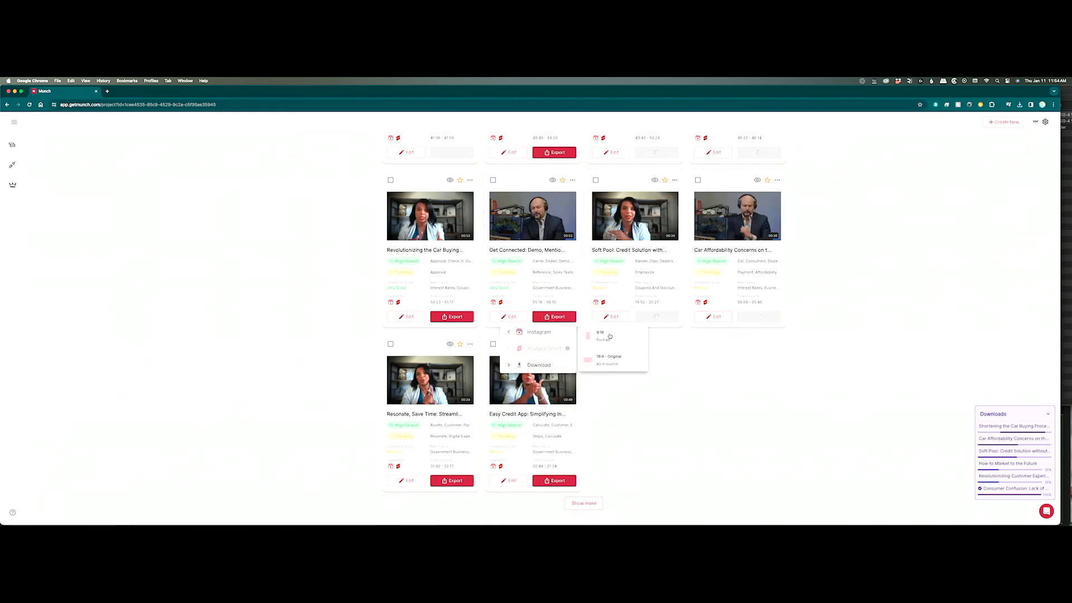
left_click(608, 335)
left_click(453, 317)
left_click(436, 364)
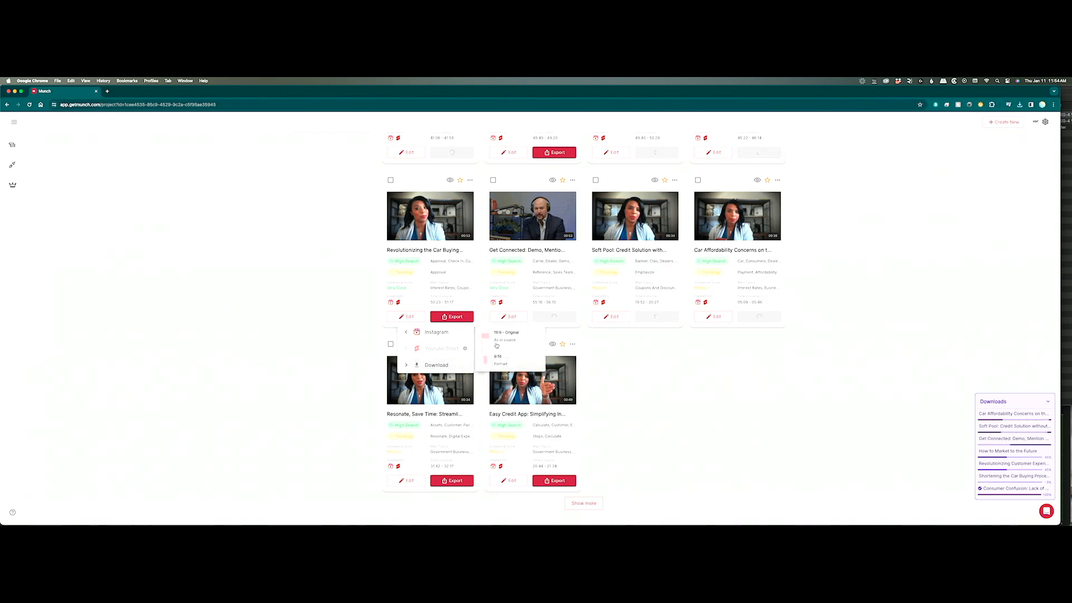
left_click(505, 336)
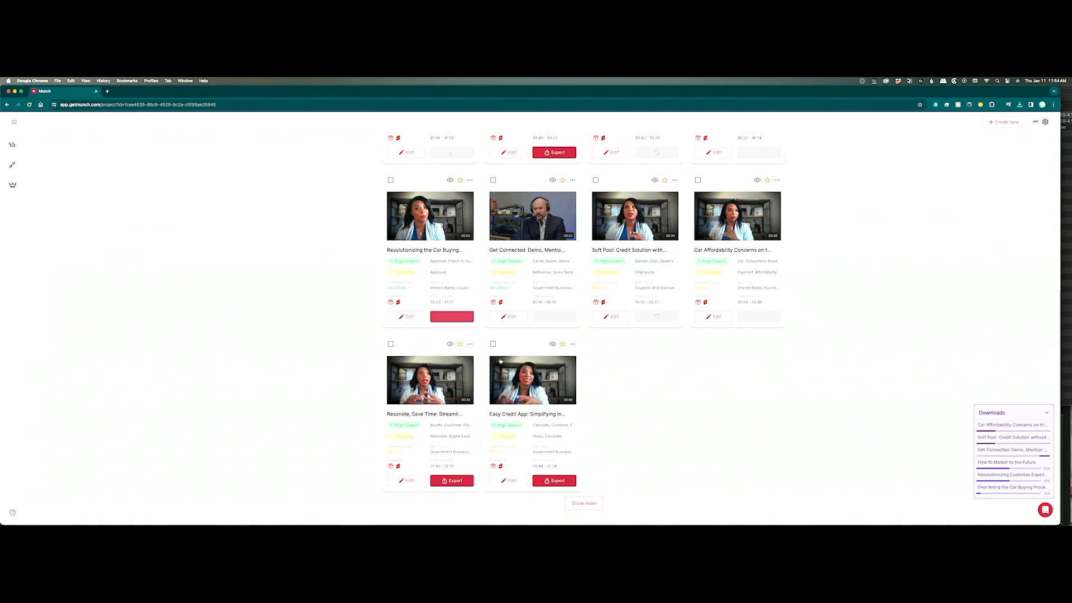
Download the Resonate clip as 9:16 portrait and the Easy Credit App clip as 16:9 original.
left_click(451, 481)
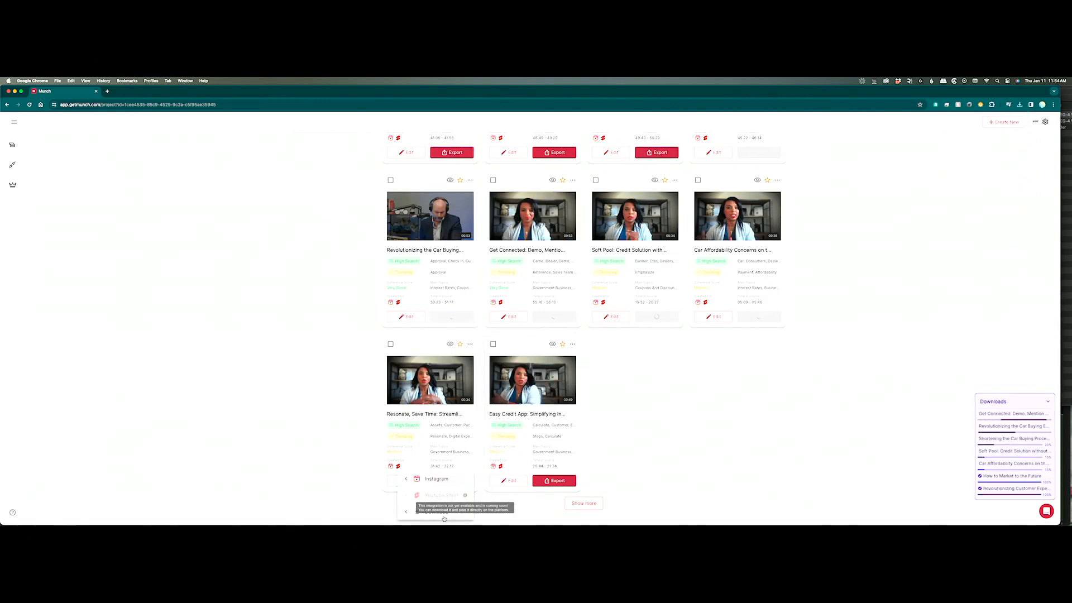
left_click(439, 512)
left_click(503, 510)
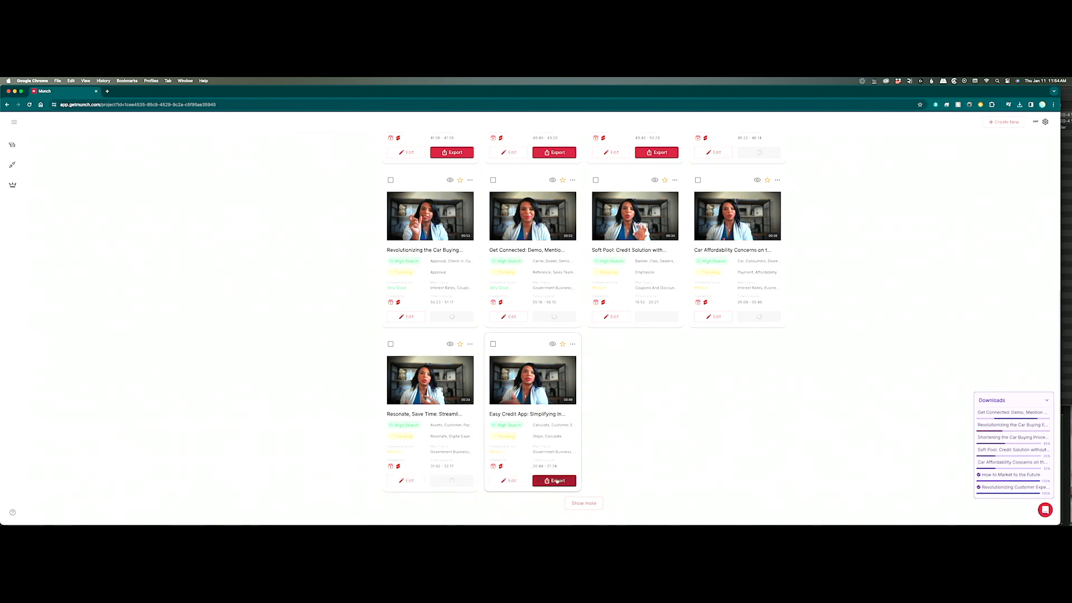
left_click(560, 480)
left_click(539, 512)
left_click(608, 495)
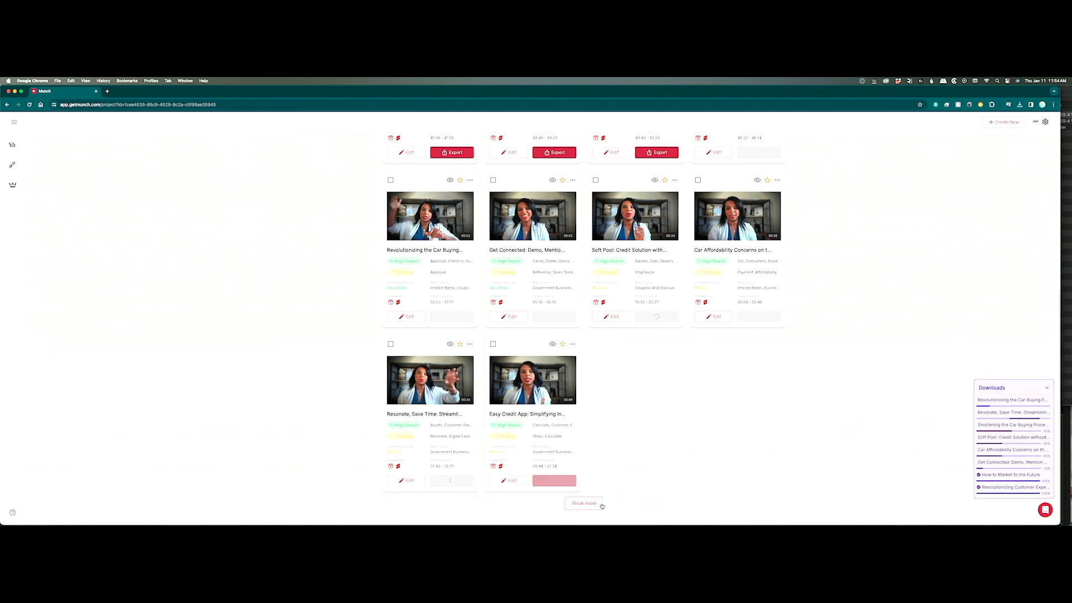
Download the BDC Pricing (9:16), Dealer will call and Affordability trends clips.
scroll(861, 348, "down", 3)
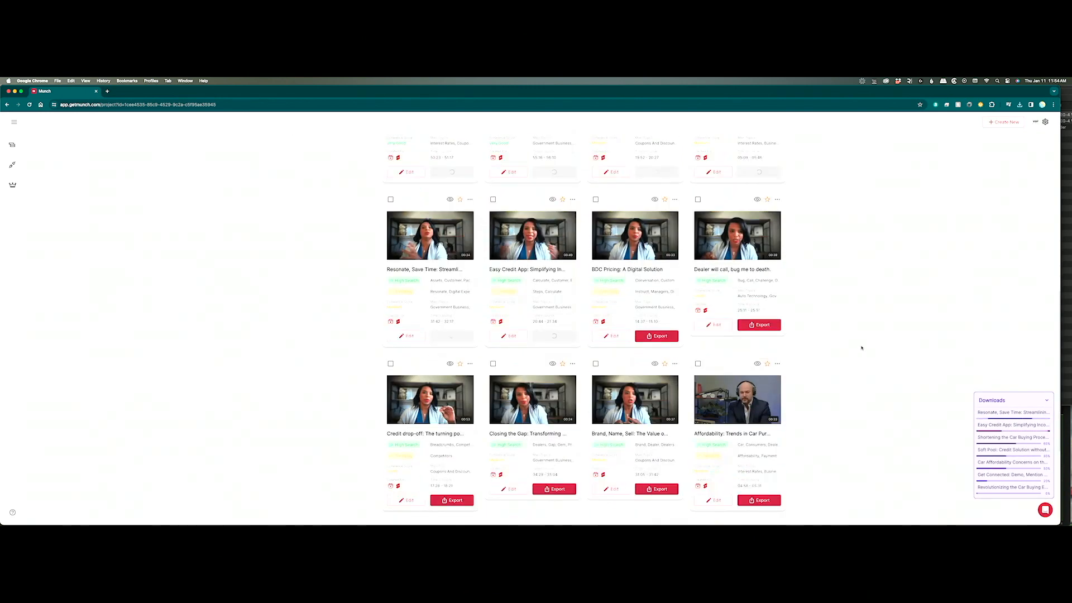
left_click(657, 336)
left_click(642, 384)
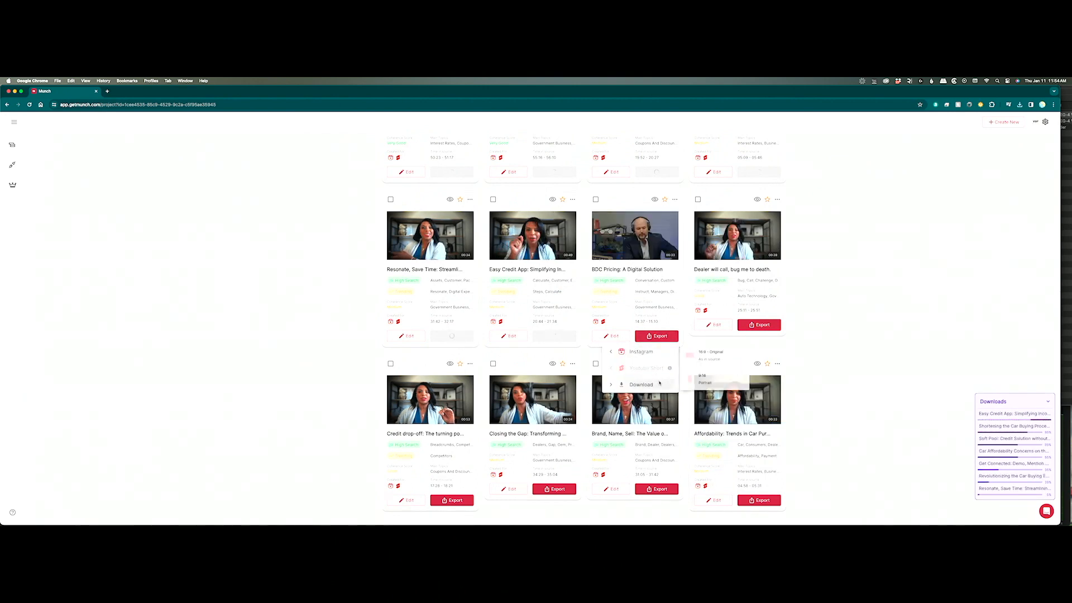
left_click(720, 378)
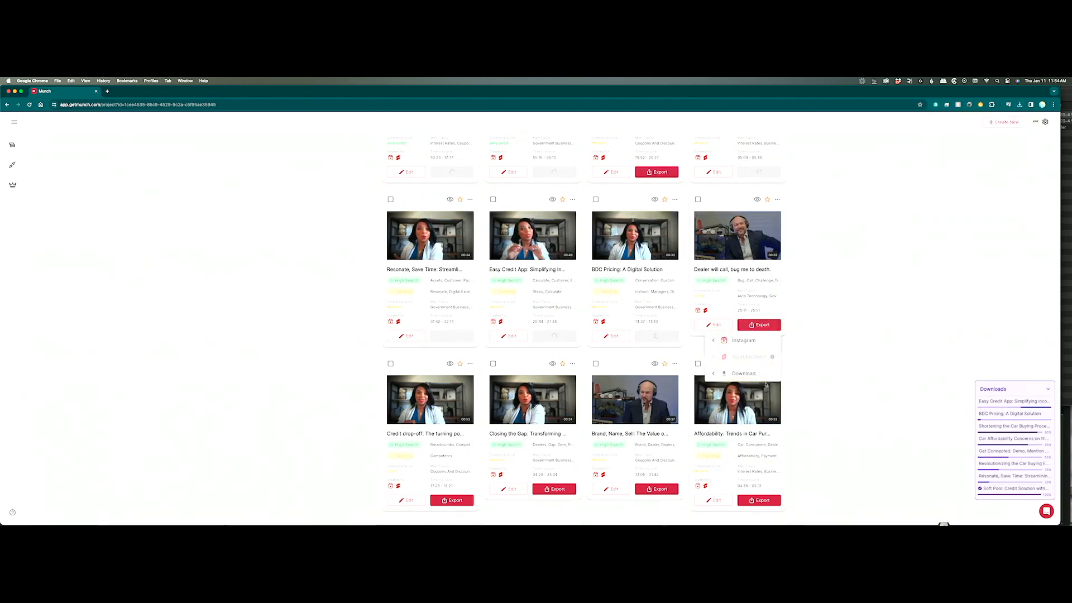
left_click(756, 376)
left_click(812, 340)
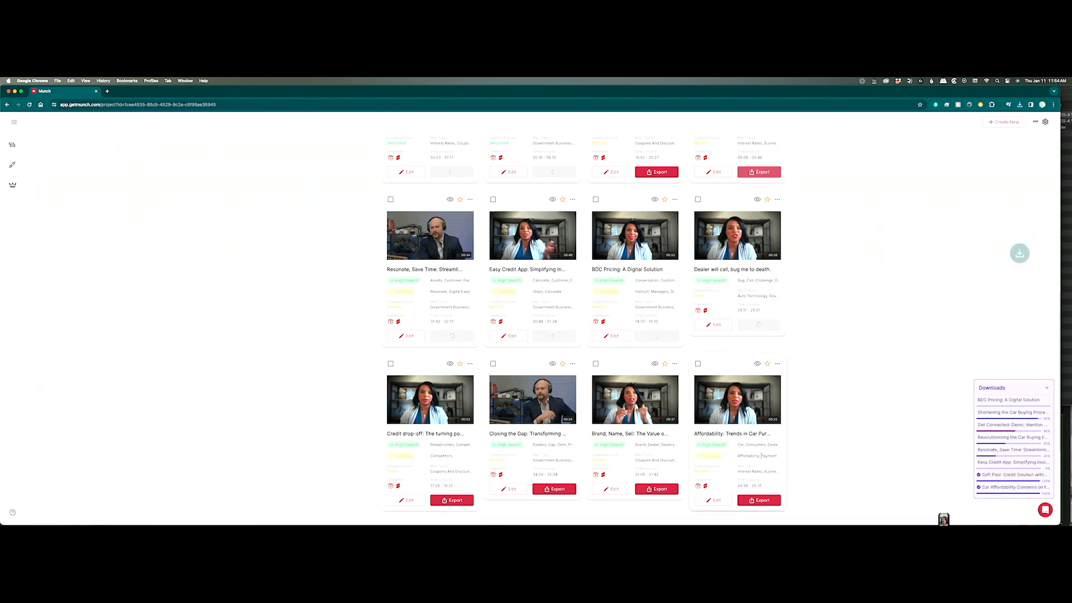
left_click(758, 500)
left_click(756, 512)
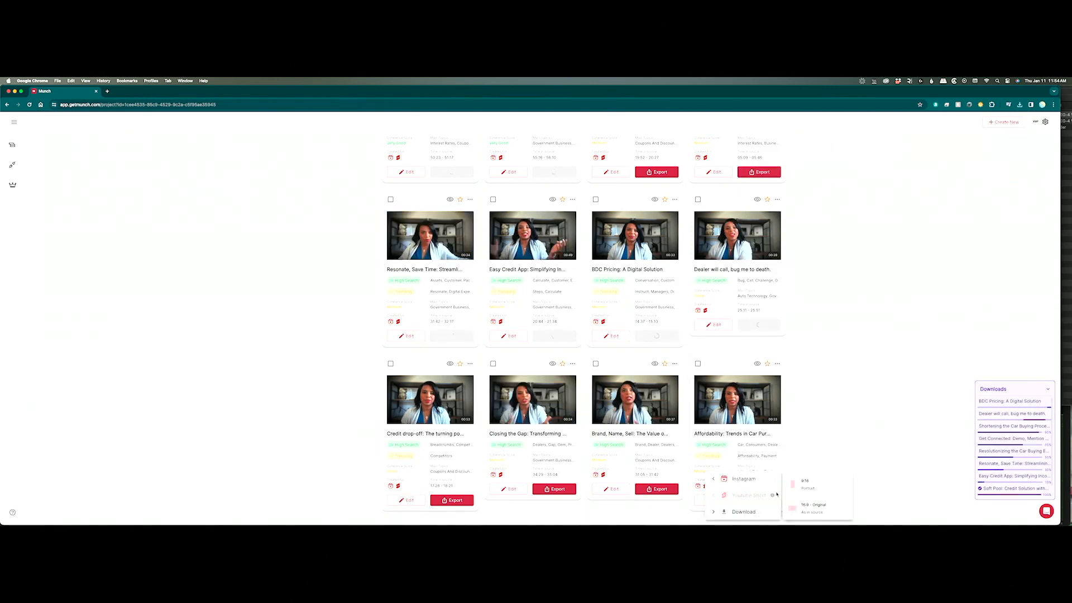
left_click(812, 495)
Download Brand, Name, Sell, Closing the Gap (16:9 original) and Credit drop-off clips.
left_click(660, 490)
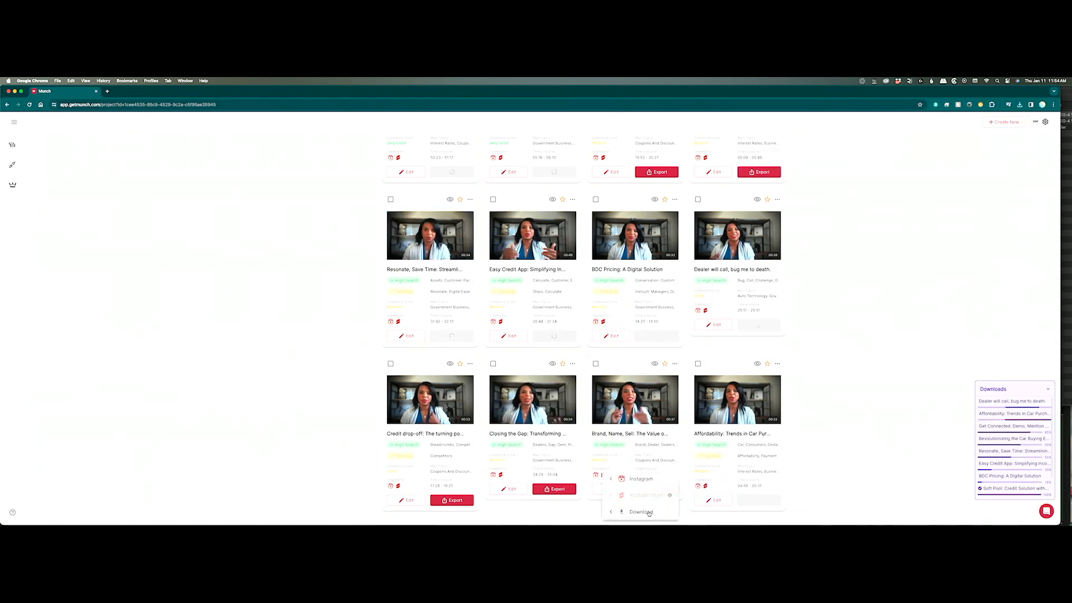
left_click(648, 513)
left_click(705, 486)
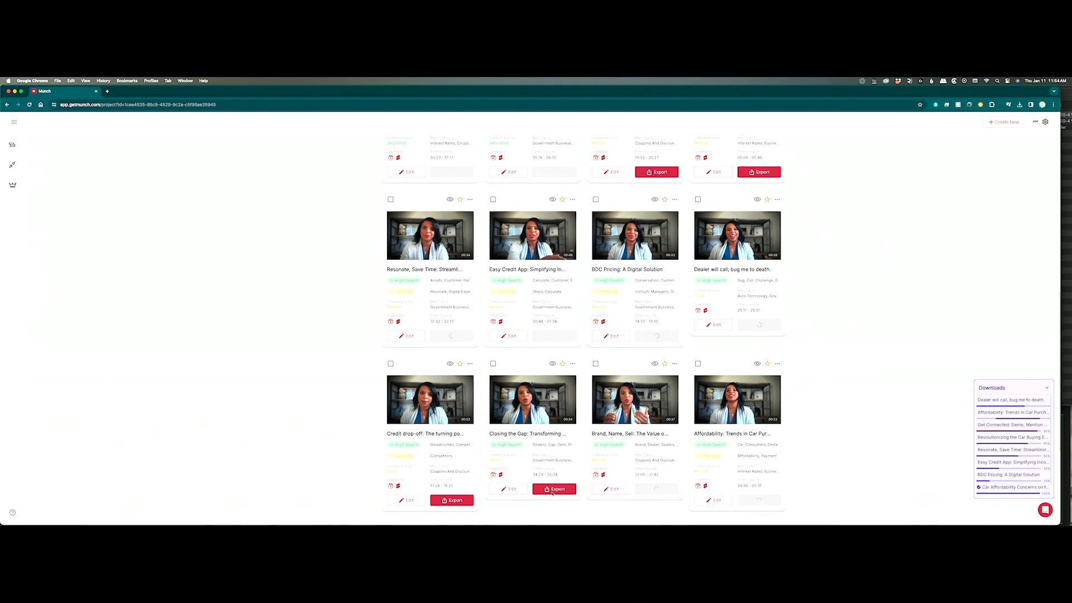
left_click(555, 489)
left_click(538, 512)
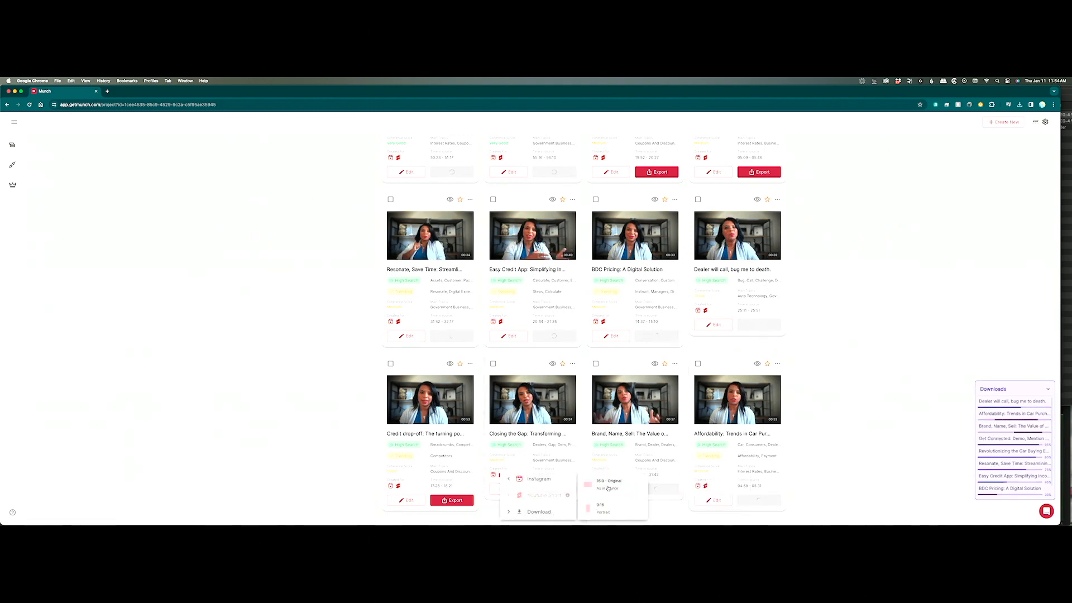
left_click(608, 488)
left_click(451, 500)
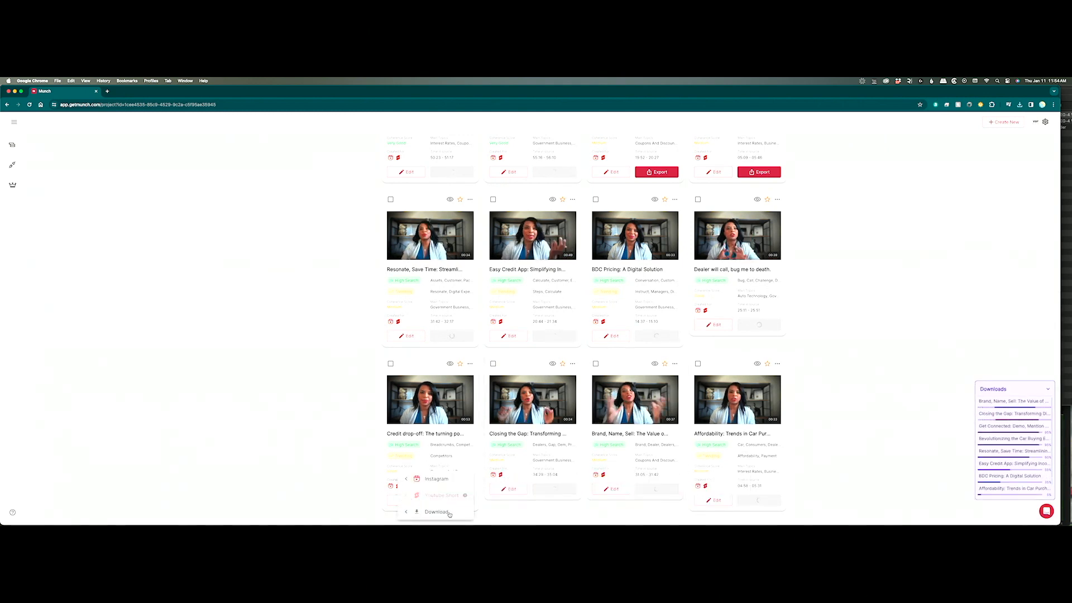
left_click(449, 513)
left_click(511, 488)
Download Streamlining Loan Approvals, Customer Income Reporting (9:16), Finance-Centered (9:16) and Technology Reveals clips.
scroll(853, 410, "down", 1)
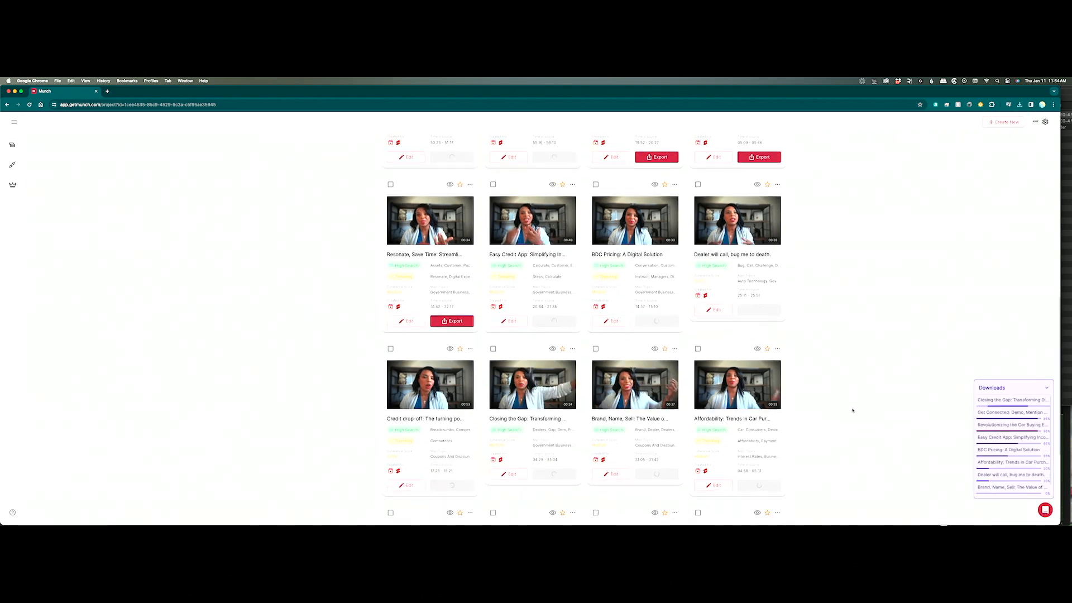
scroll(852, 411, "down", 3)
left_click(467, 481)
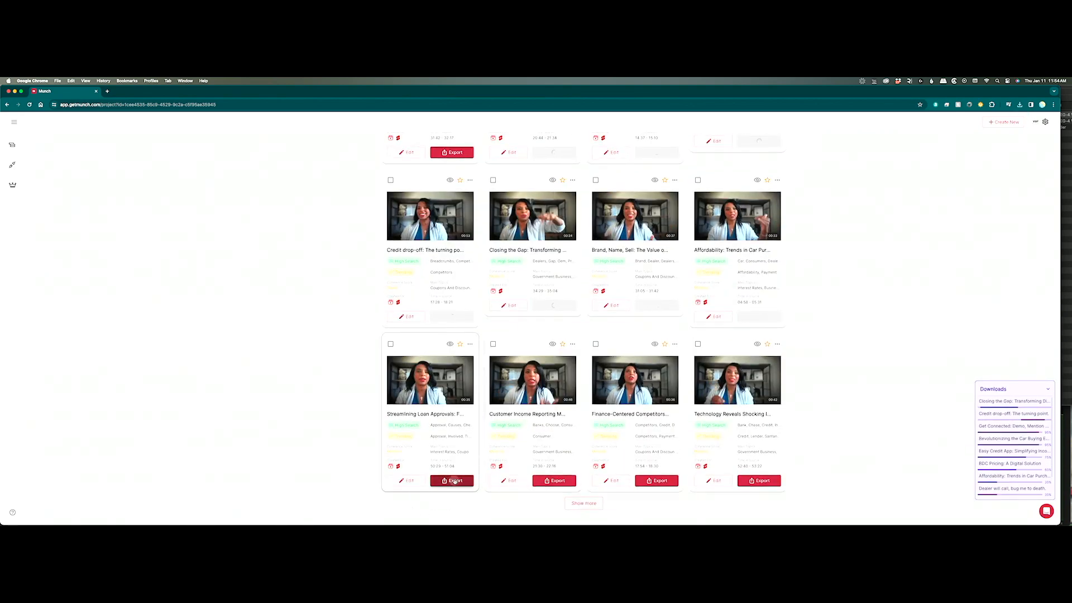
left_click(446, 511)
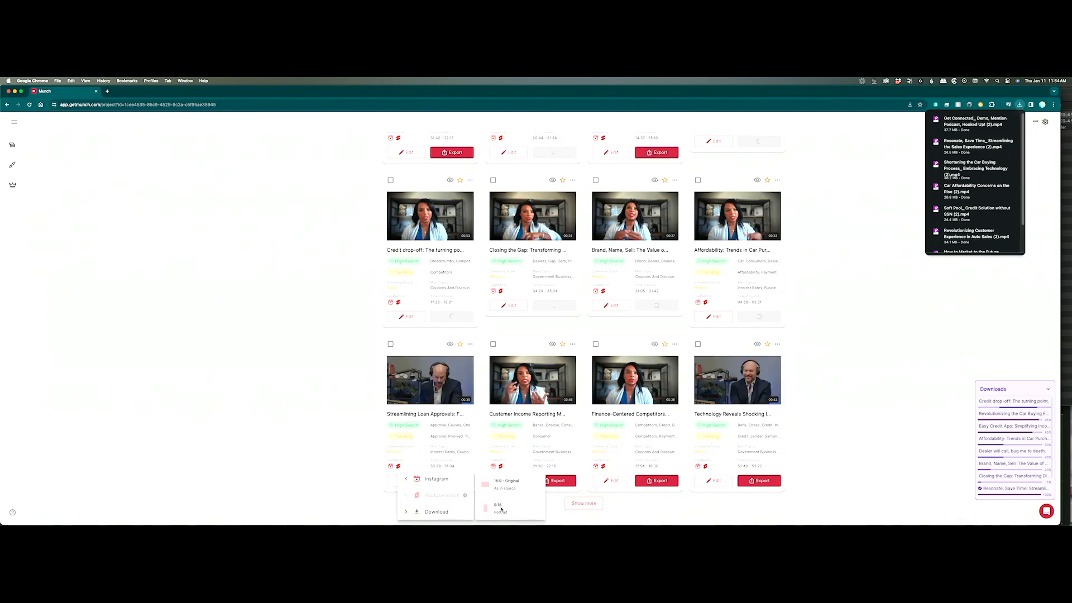
left_click(500, 506)
left_click(549, 482)
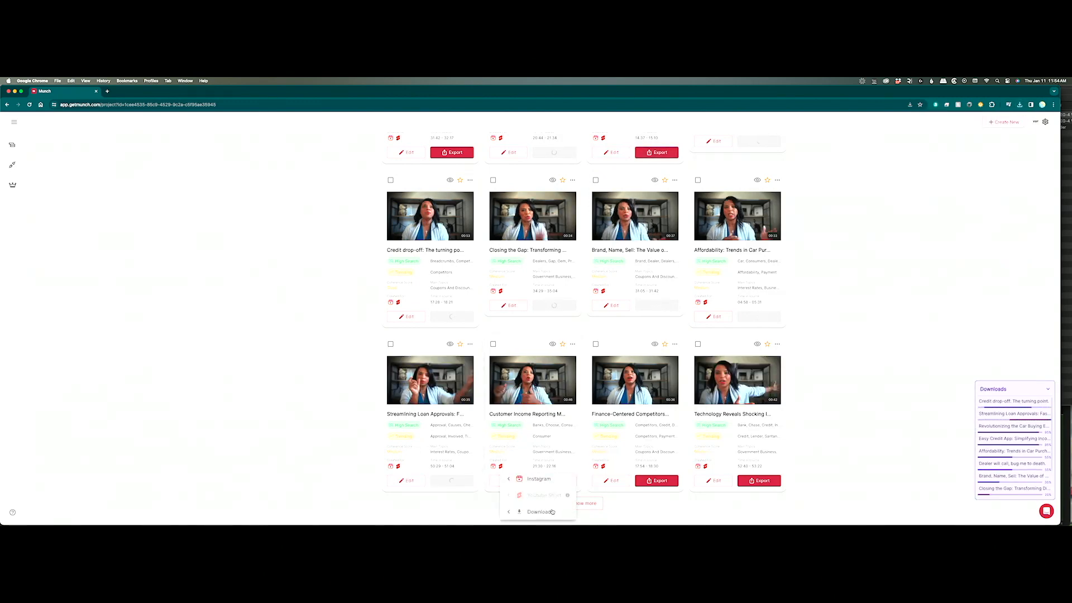
left_click(539, 511)
left_click(612, 484)
left_click(661, 481)
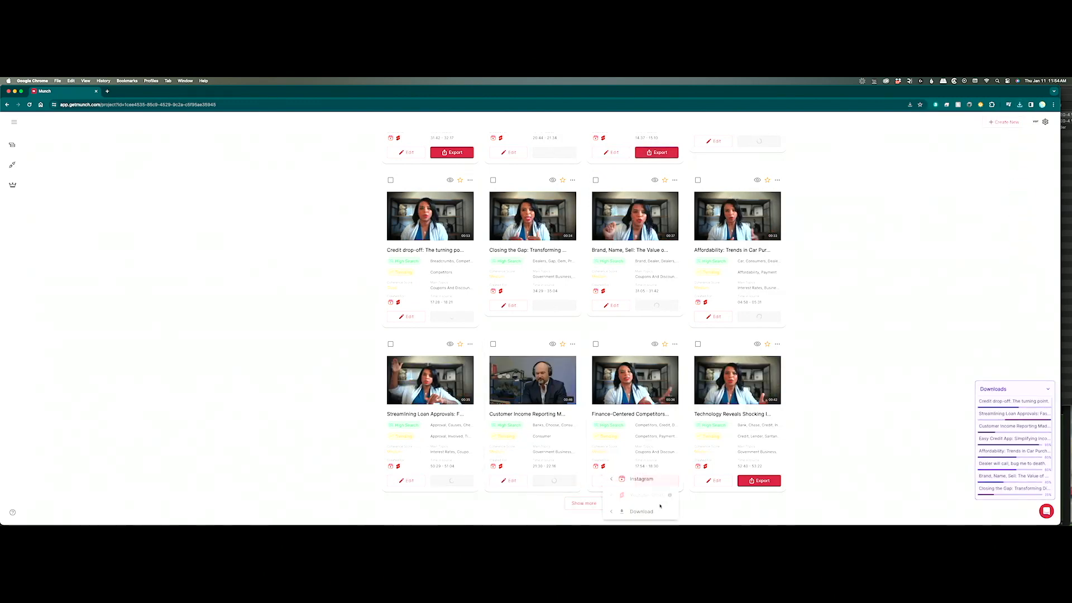
left_click(641, 512)
left_click(702, 506)
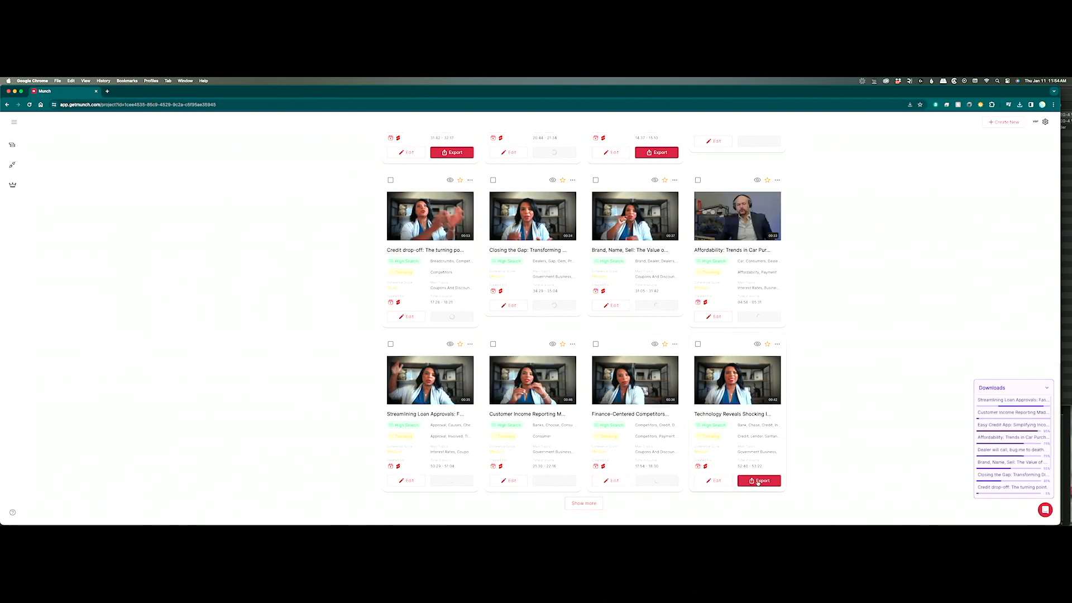
left_click(764, 480)
left_click(749, 512)
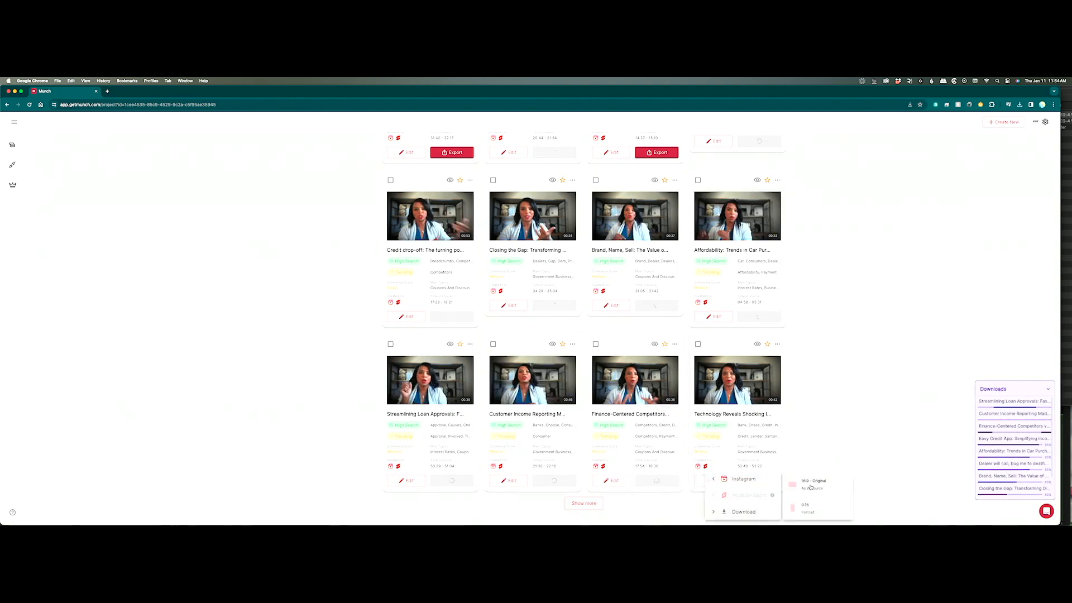
left_click(809, 506)
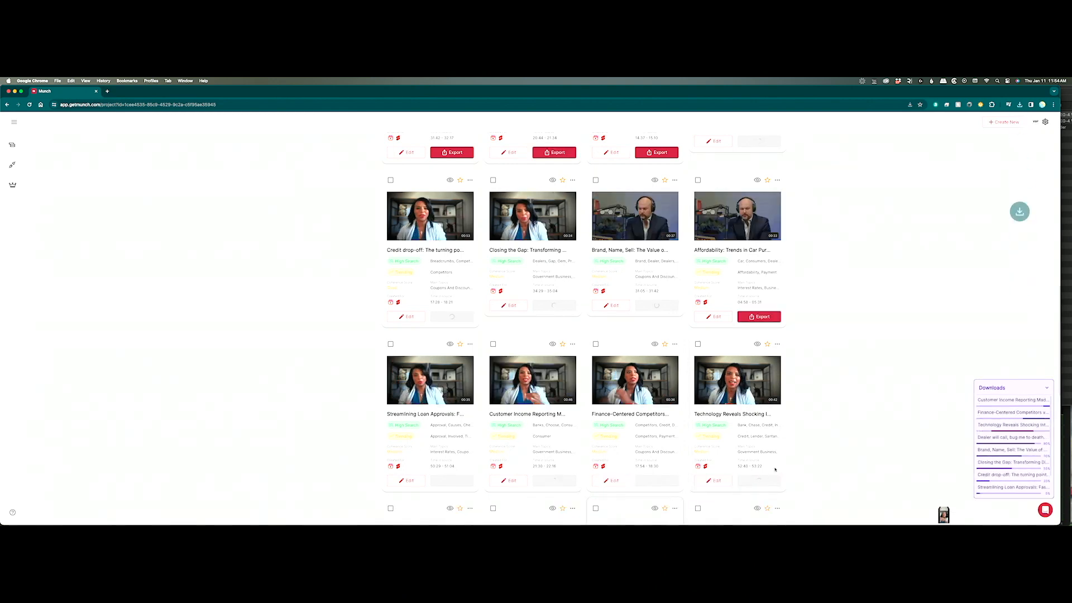
Download the Accurate data, Usage Upsurge and showroom customisation clips as 9:16 portrait.
scroll(726, 491, "down", 5)
scroll(792, 463, "down", 2)
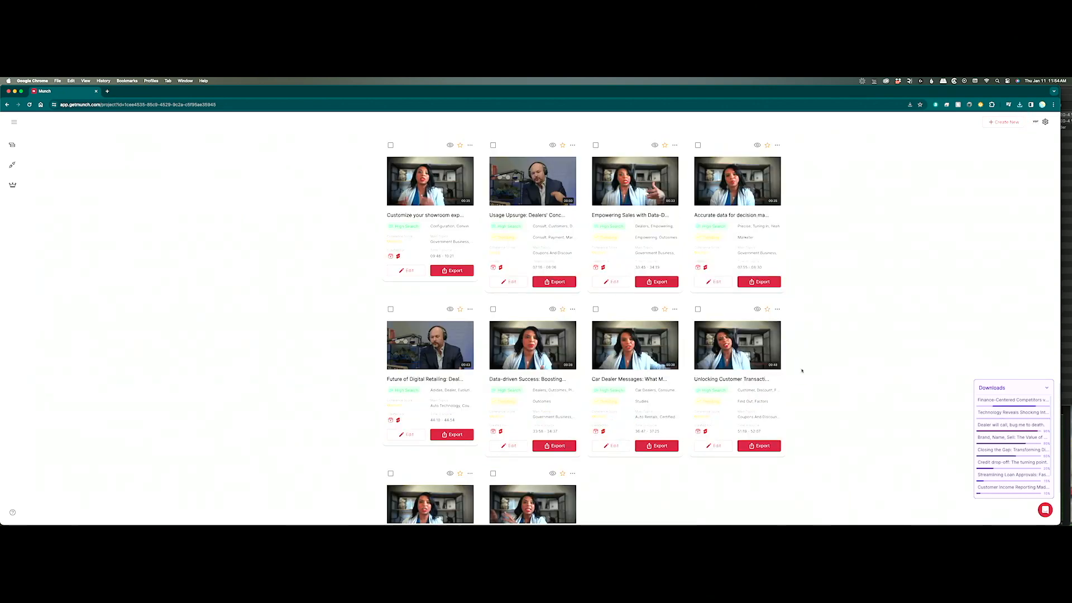
left_click(758, 282)
left_click(751, 329)
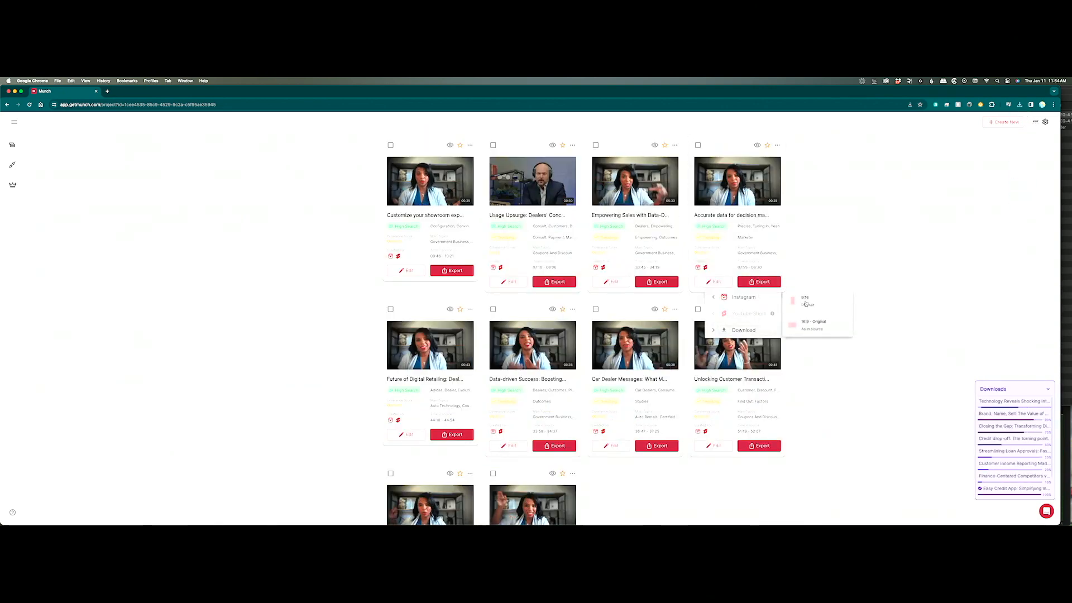
left_click(810, 333)
left_click(657, 330)
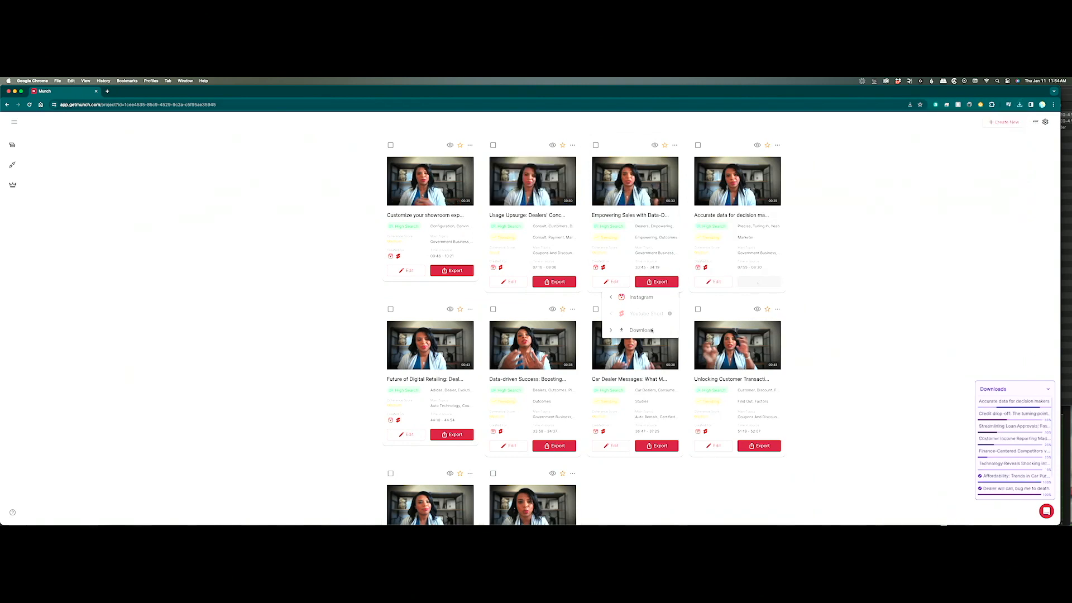
left_click(559, 282)
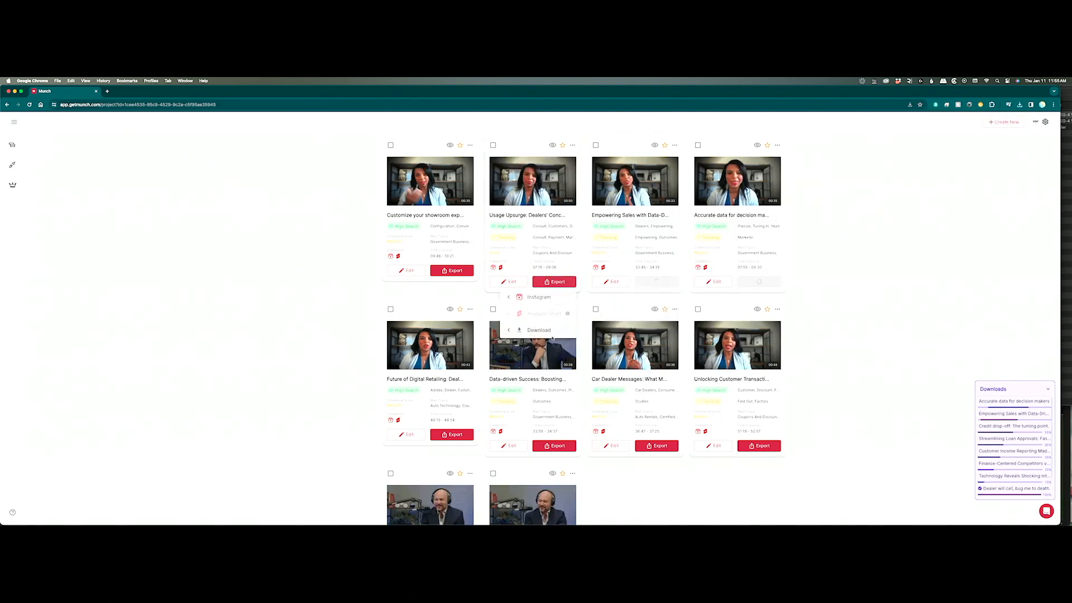
mouse_move(538, 297)
left_click(601, 302)
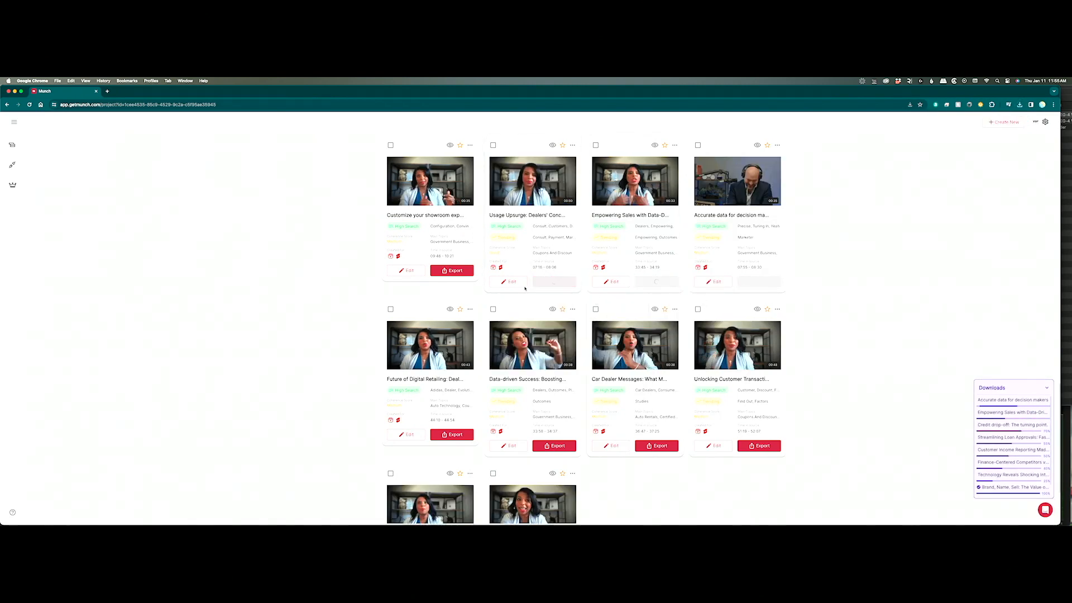
left_click(452, 270)
mouse_move(448, 319)
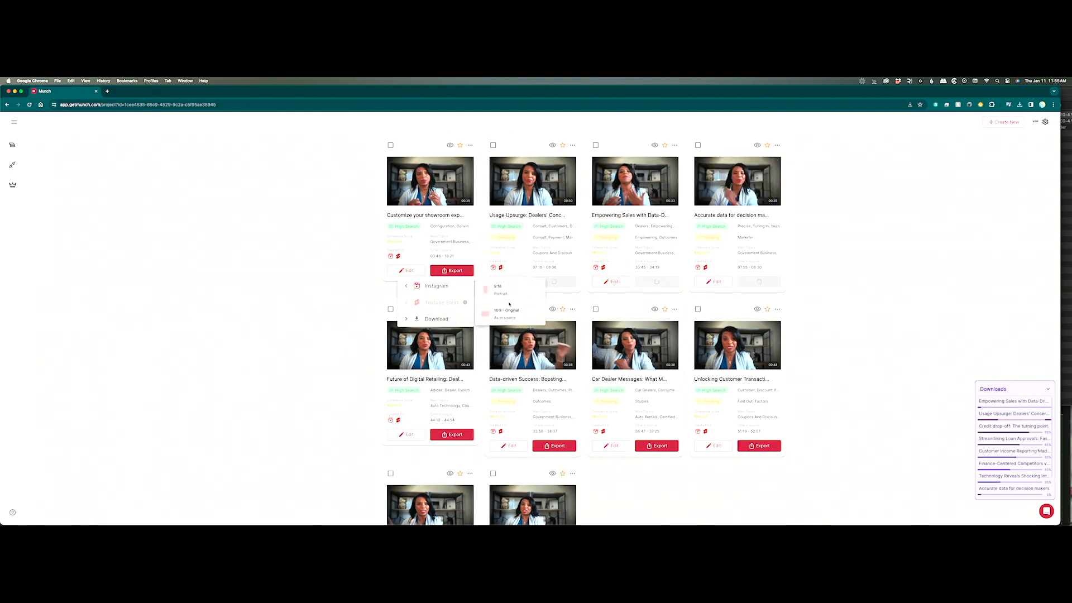
left_click(508, 293)
Download digital retailing, Data-driven Success, car dealer messages and customer transactions clips, mostly 9:16 portrait.
left_click(453, 435)
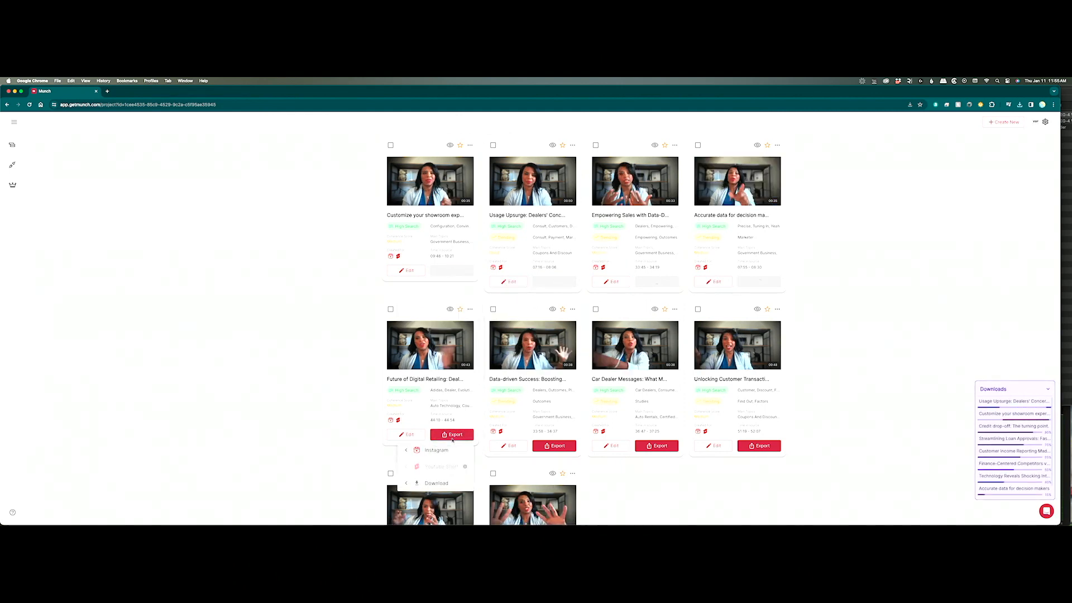
mouse_move(437, 449)
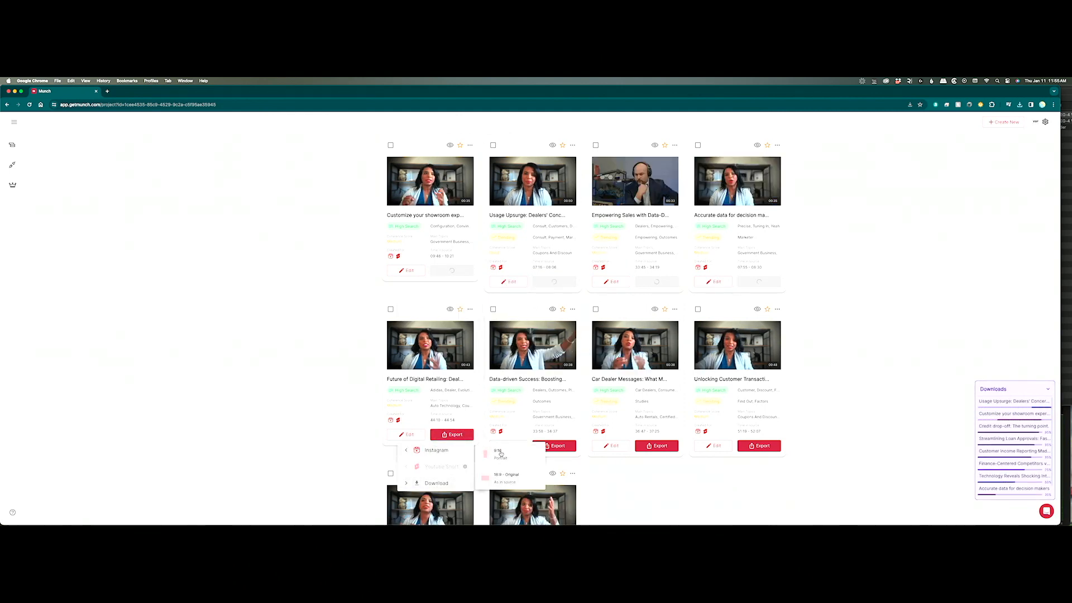
left_click(492, 453)
left_click(554, 445)
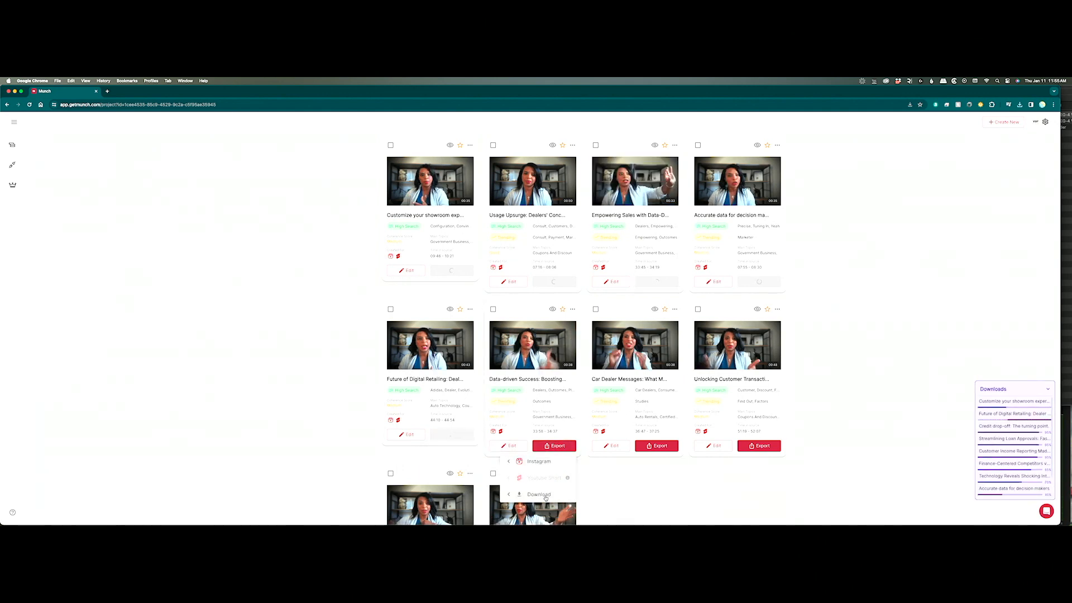
mouse_move(546, 496)
left_click(597, 471)
left_click(657, 445)
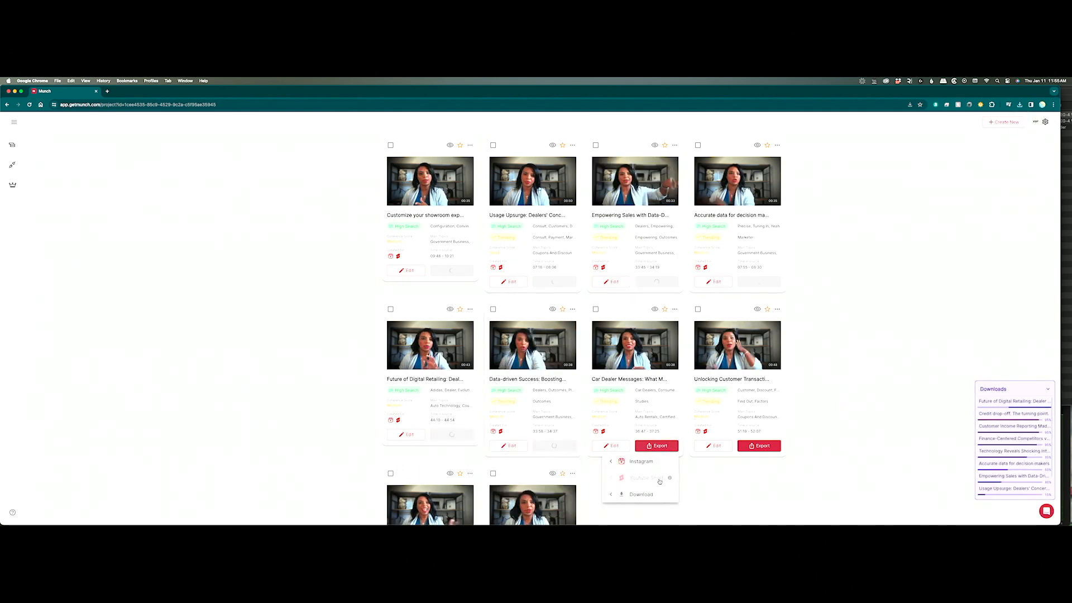
mouse_move(652, 495)
left_click(722, 467)
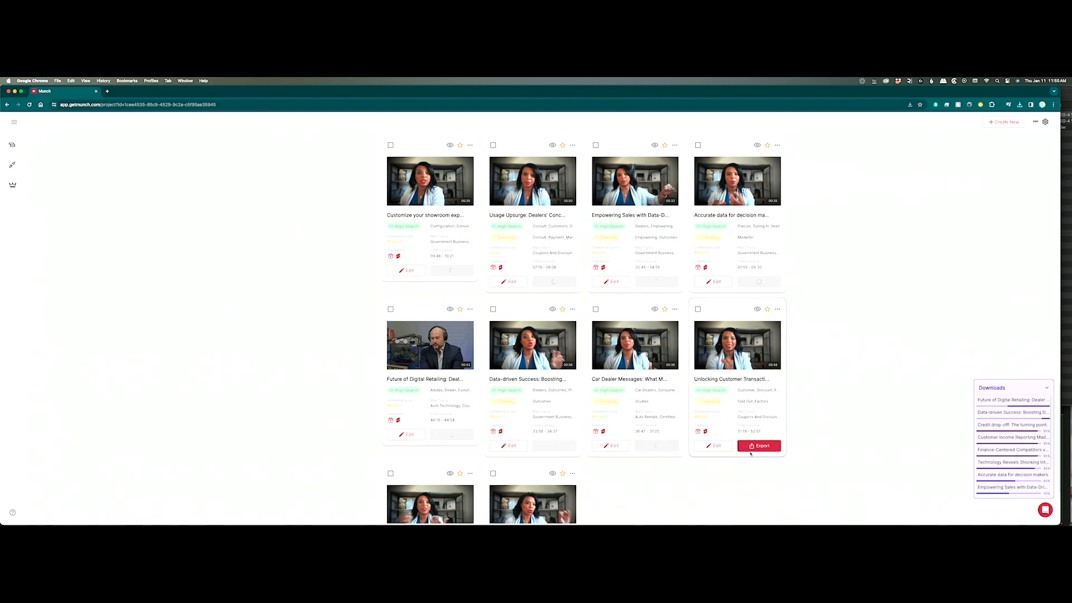
left_click(760, 450)
mouse_move(745, 494)
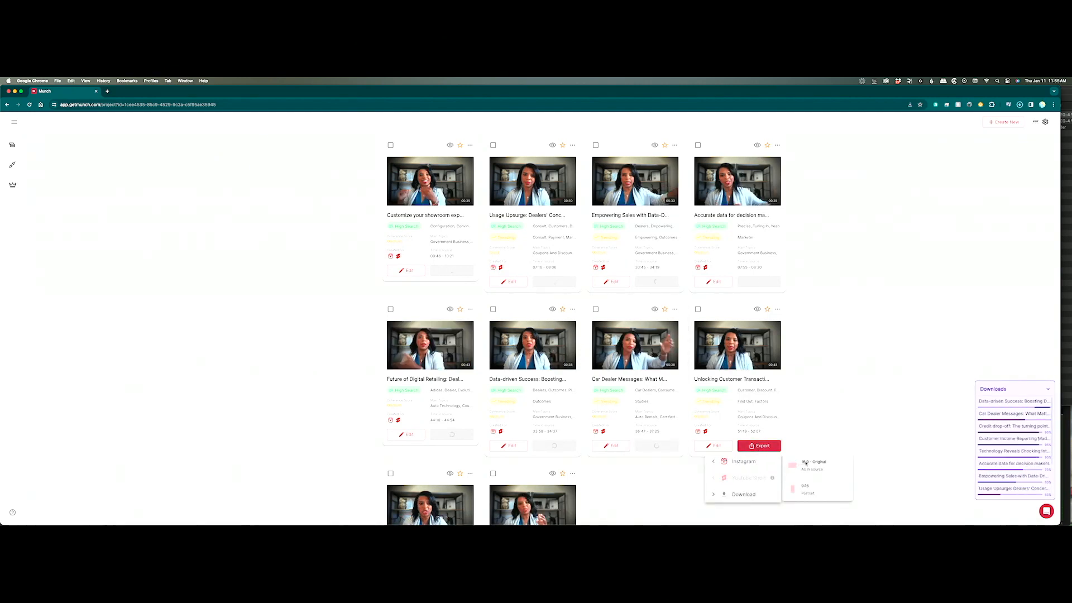
left_click(815, 484)
Download the bank interest rate clip and The Overlooked Value clip in 16:9 original.
scroll(718, 485, "down", 2)
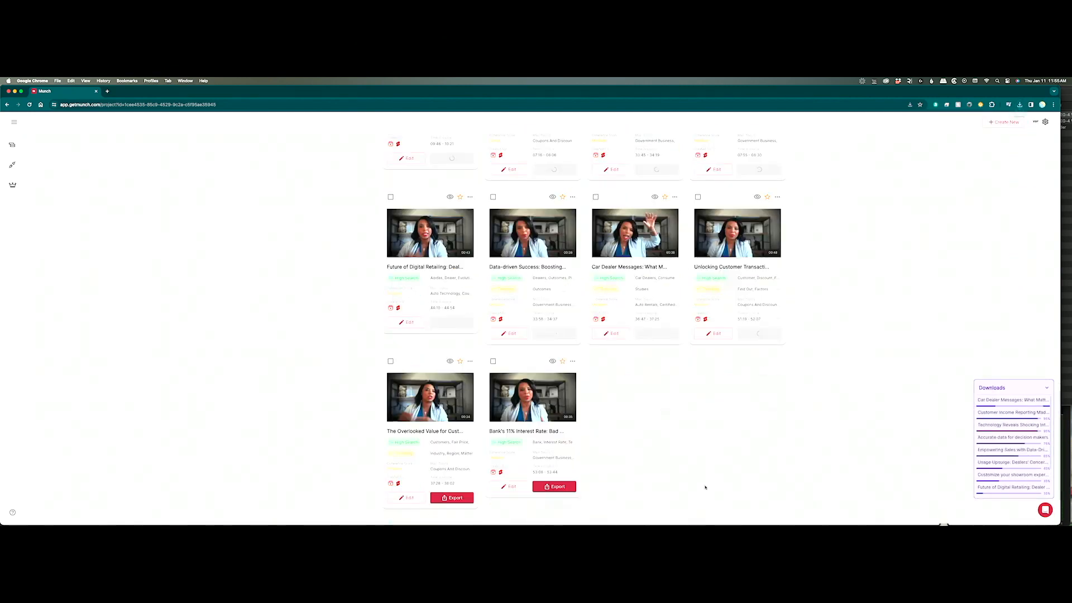
left_click(555, 486)
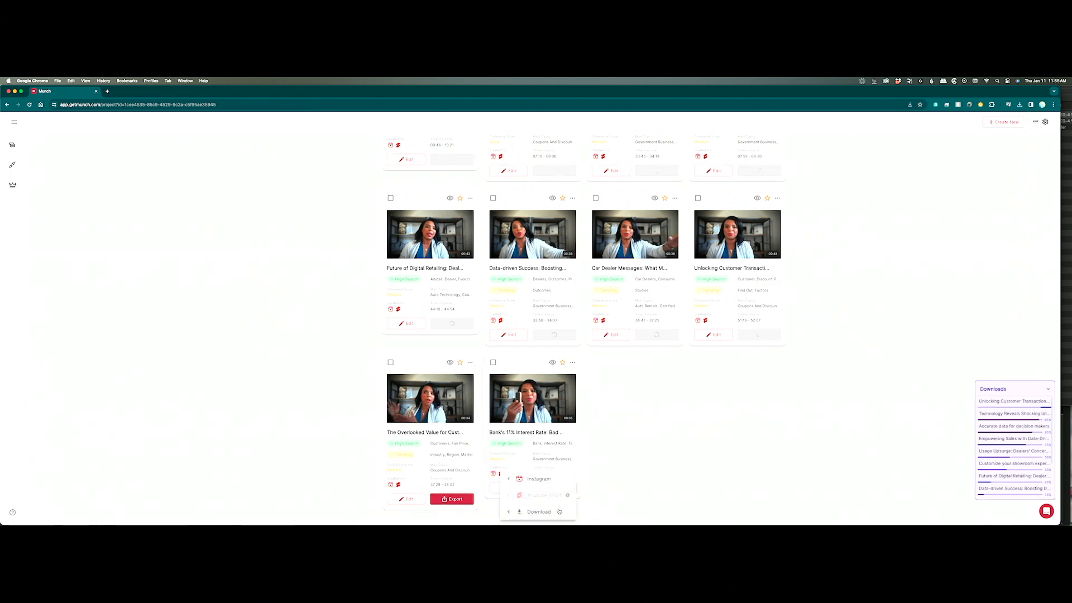
left_click(608, 487)
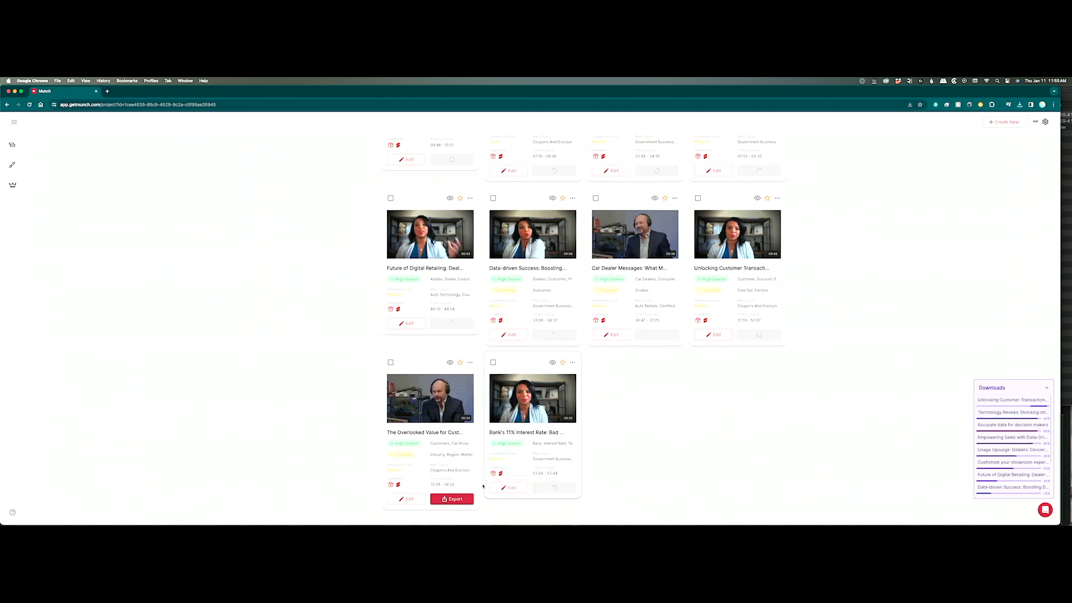
left_click(452, 500)
mouse_move(446, 512)
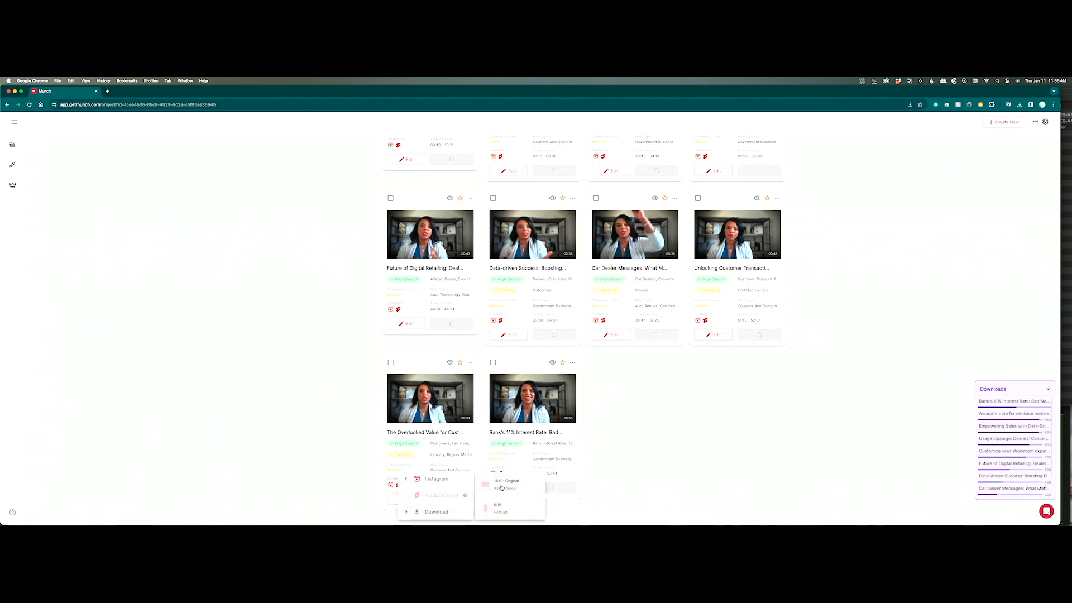
left_click(503, 507)
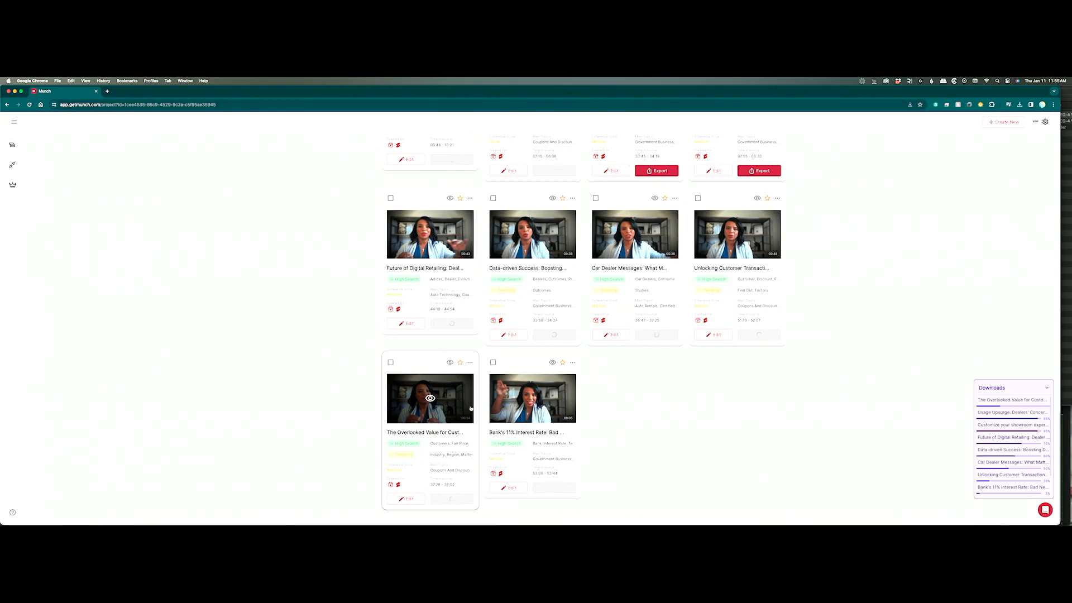
scroll(471, 408, "up", 15)
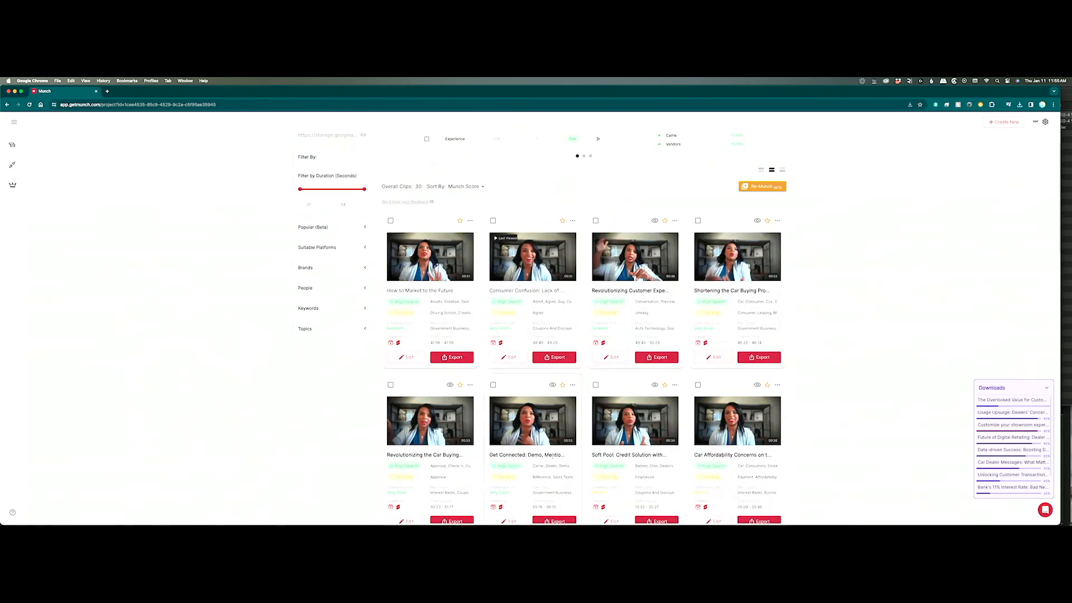
Download the How to Market to the Future, Consumer Confusion, Customer Experience and Car Buying Process clips in 16:9.
left_click(451, 358)
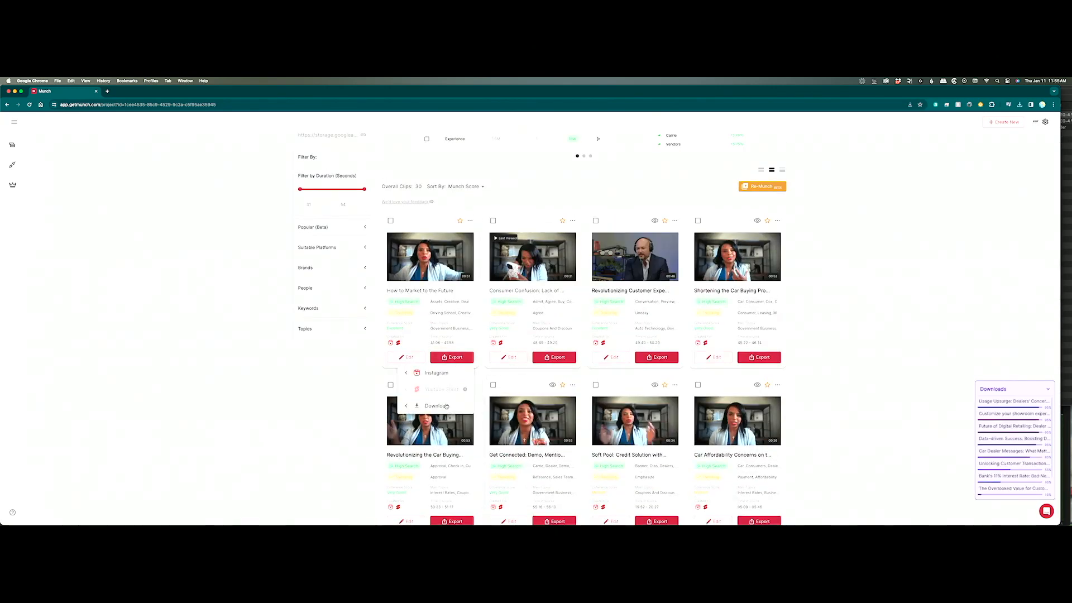
mouse_move(471, 404)
left_click(510, 372)
left_click(553, 357)
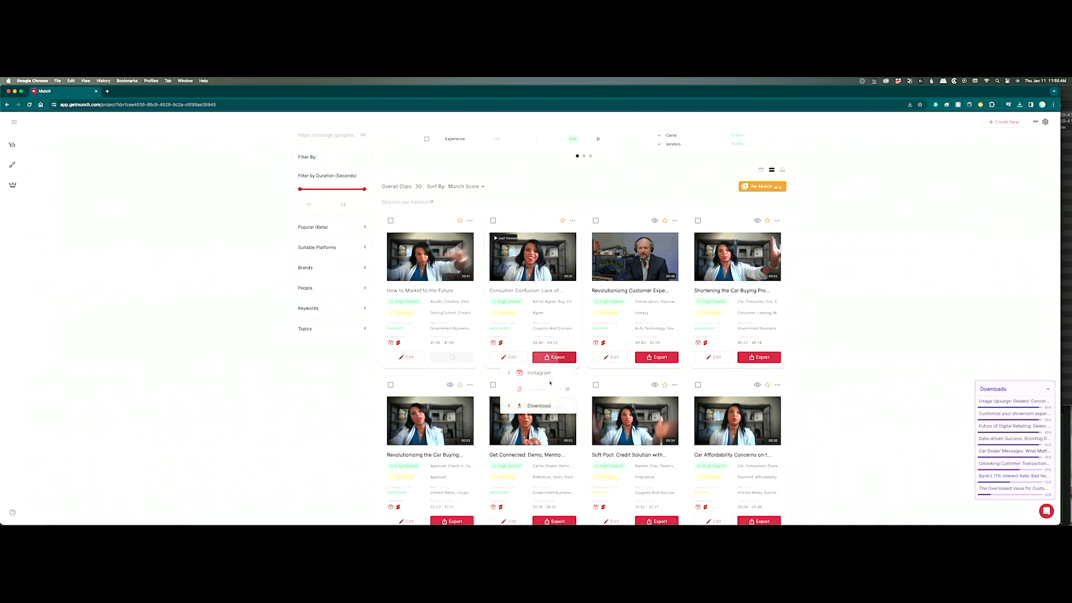
mouse_move(550, 407)
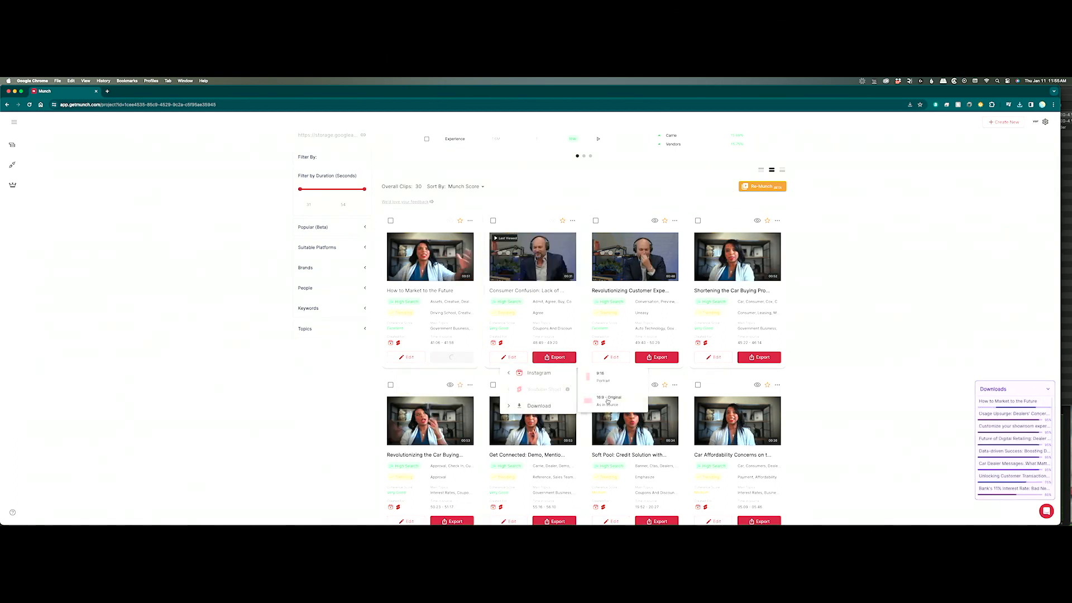
left_click(607, 400)
left_click(656, 357)
mouse_move(641, 406)
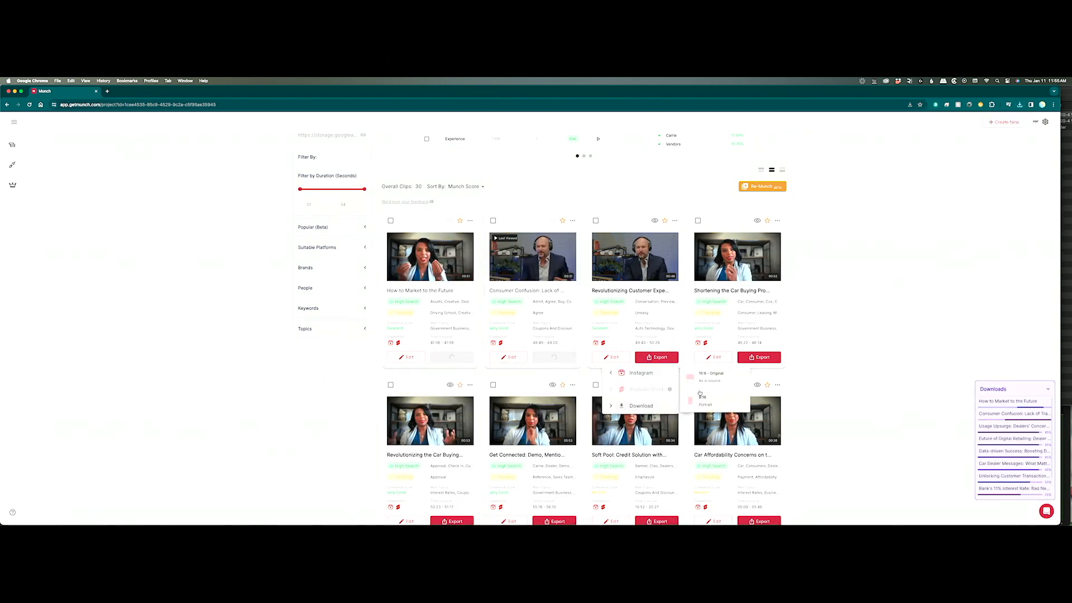
left_click(710, 380)
left_click(759, 357)
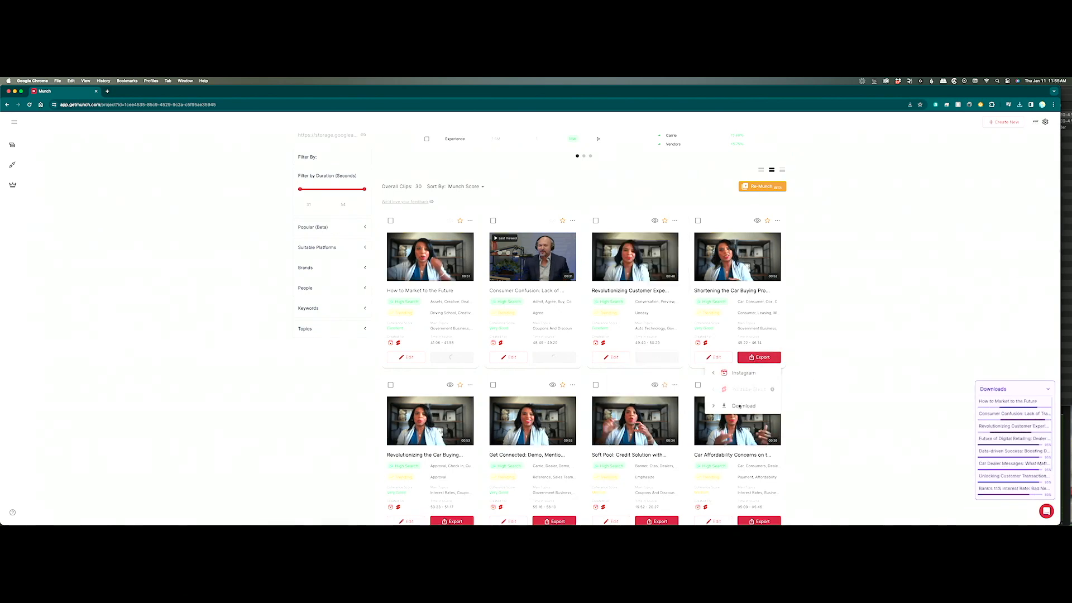
mouse_move(739, 407)
left_click(807, 399)
Download the Car Affordability, Soft Pull Credit, Get Connected and Car Buying Revolution clips in 16:9 Original.
scroll(828, 406, "down", 2)
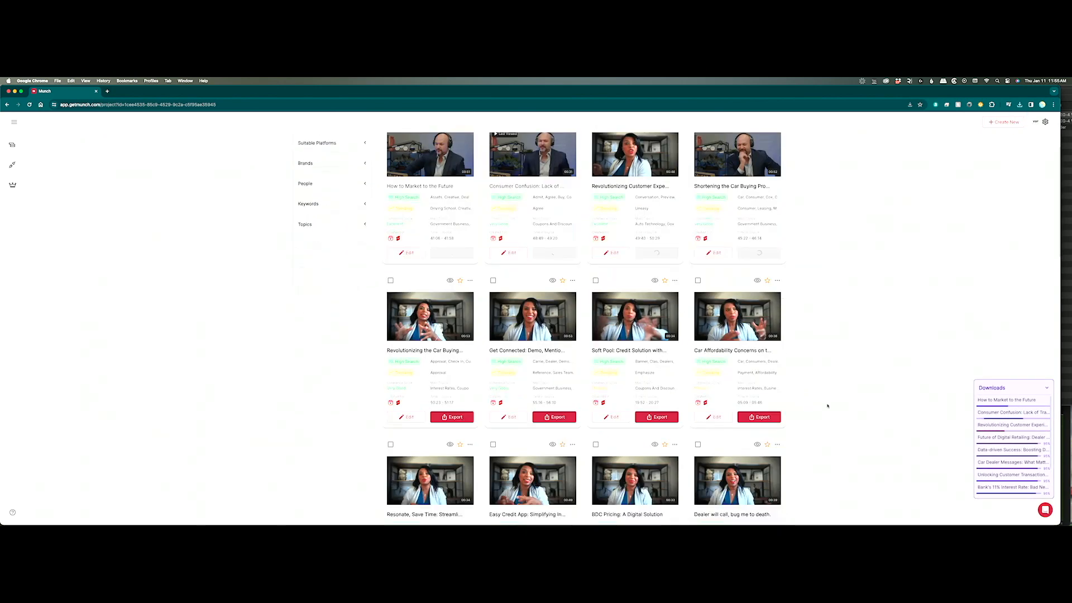
scroll(827, 406, "down", 2)
left_click(759, 313)
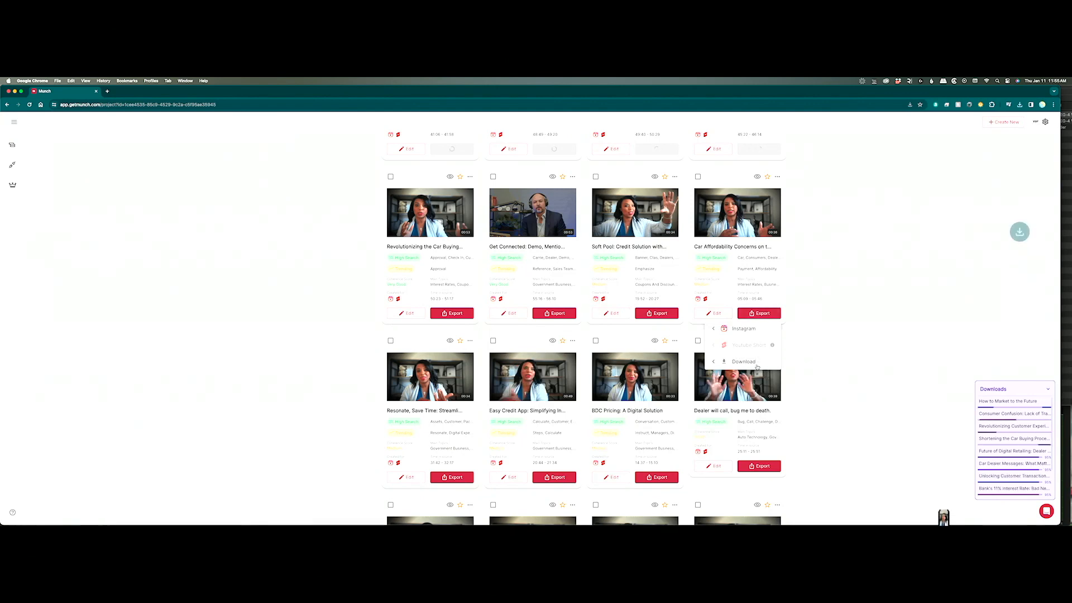
mouse_move(757, 367)
left_click(812, 358)
left_click(659, 313)
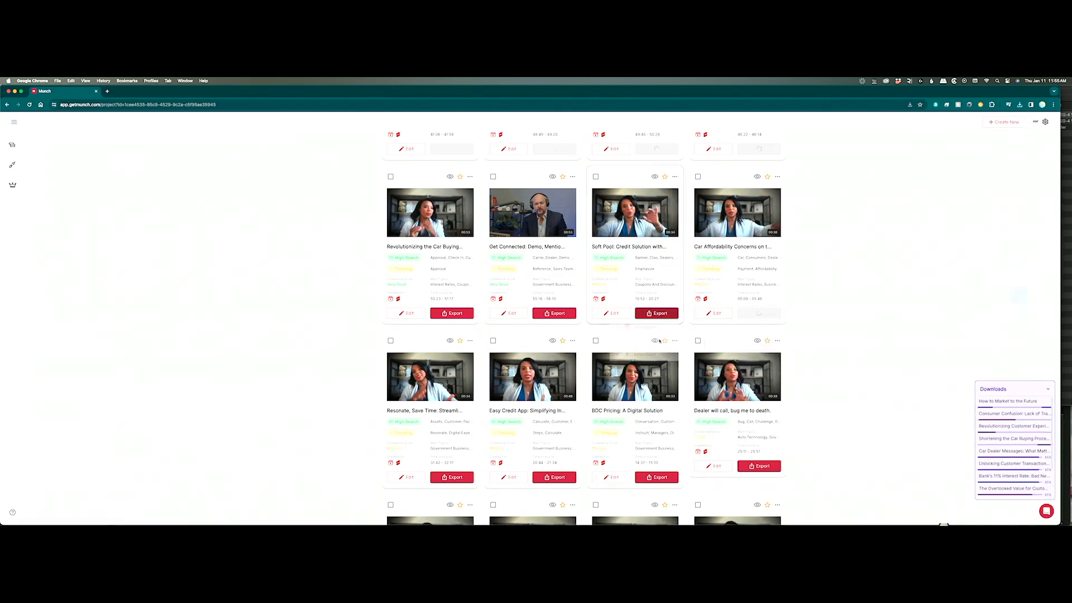
mouse_move(642, 361)
left_click(705, 354)
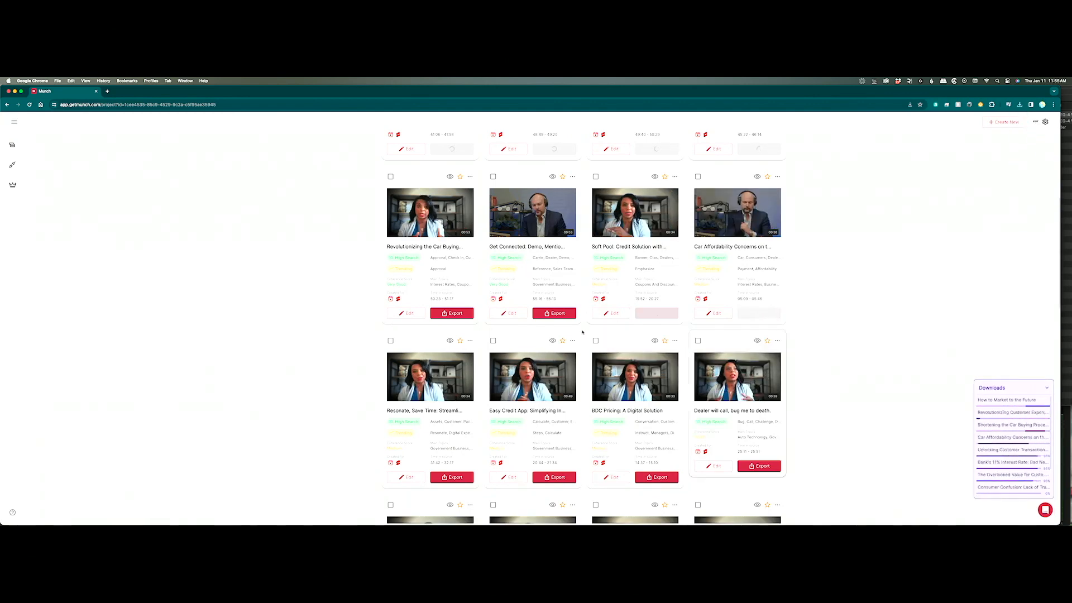
left_click(555, 313)
mouse_move(553, 364)
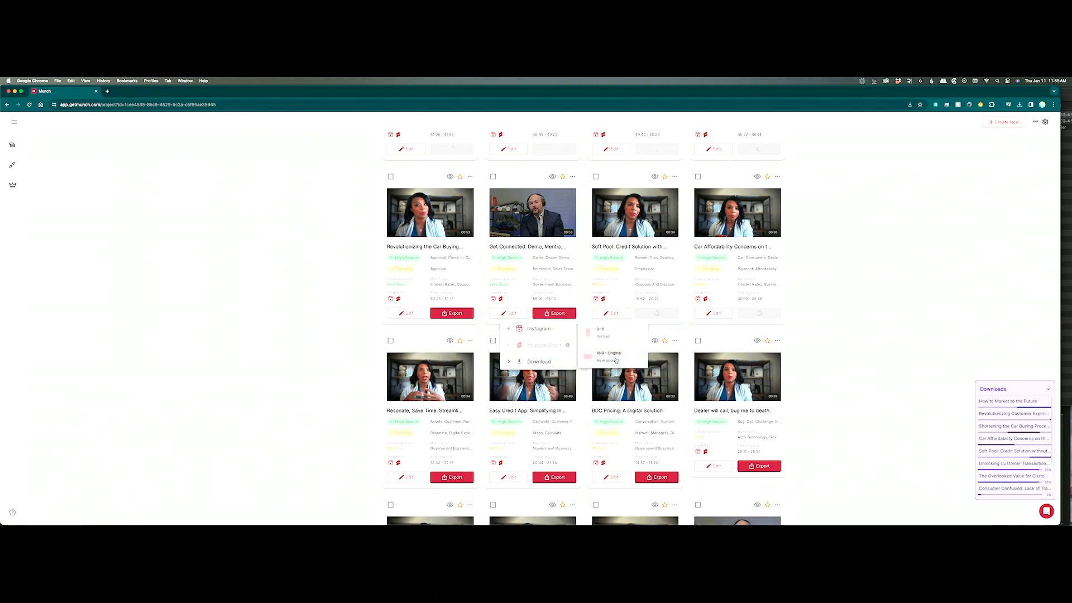
left_click(603, 354)
left_click(451, 313)
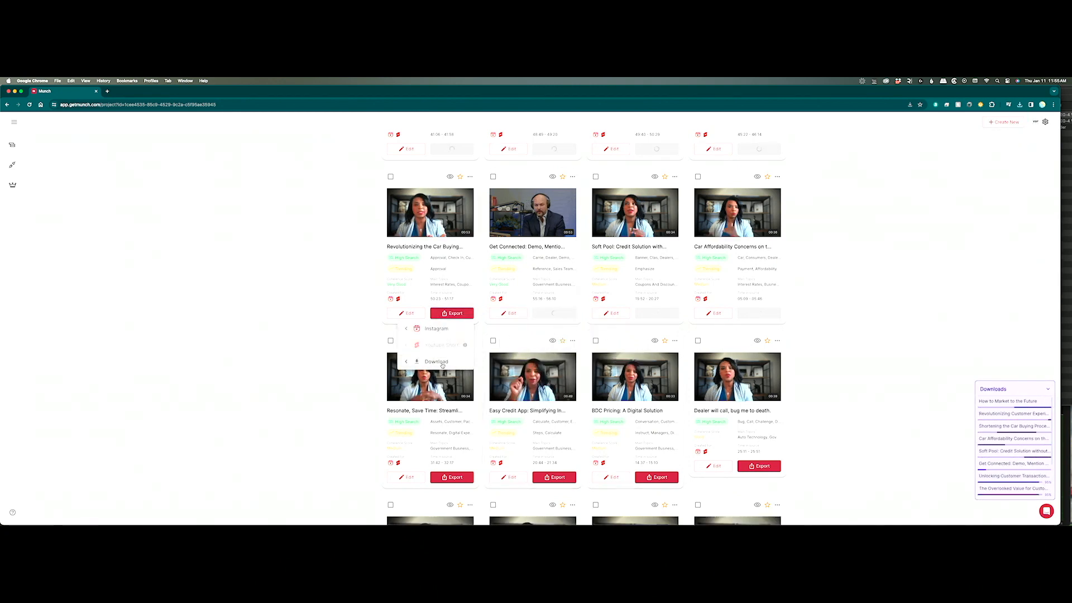
mouse_move(436, 361)
left_click(489, 353)
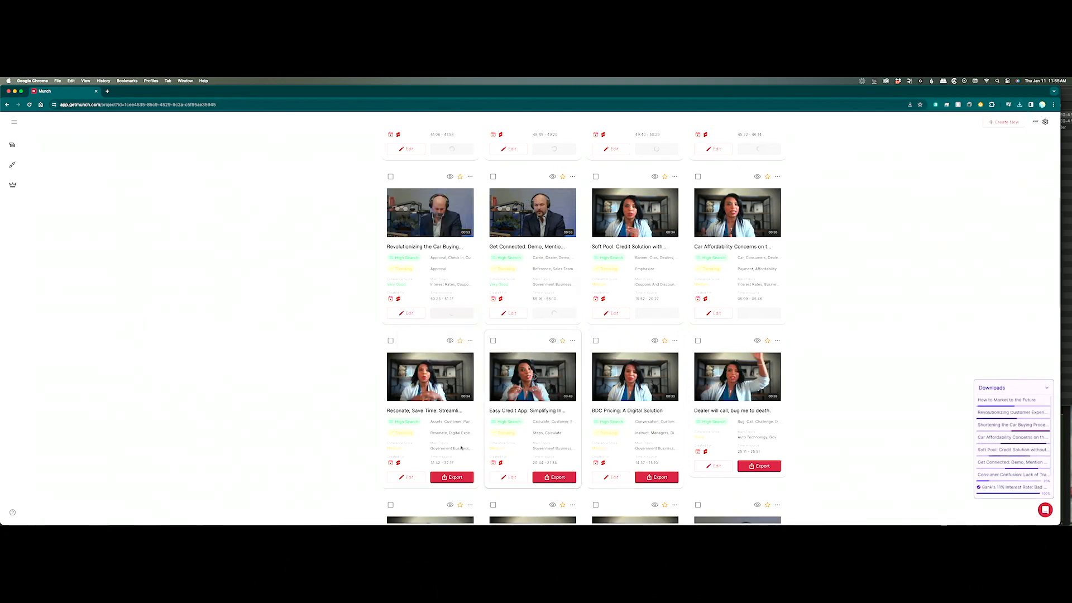
Download the Resonate, Easy Credit App, BDC Pricing and Dealer Will Call clips in 16:9 Original.
left_click(451, 477)
mouse_move(454, 499)
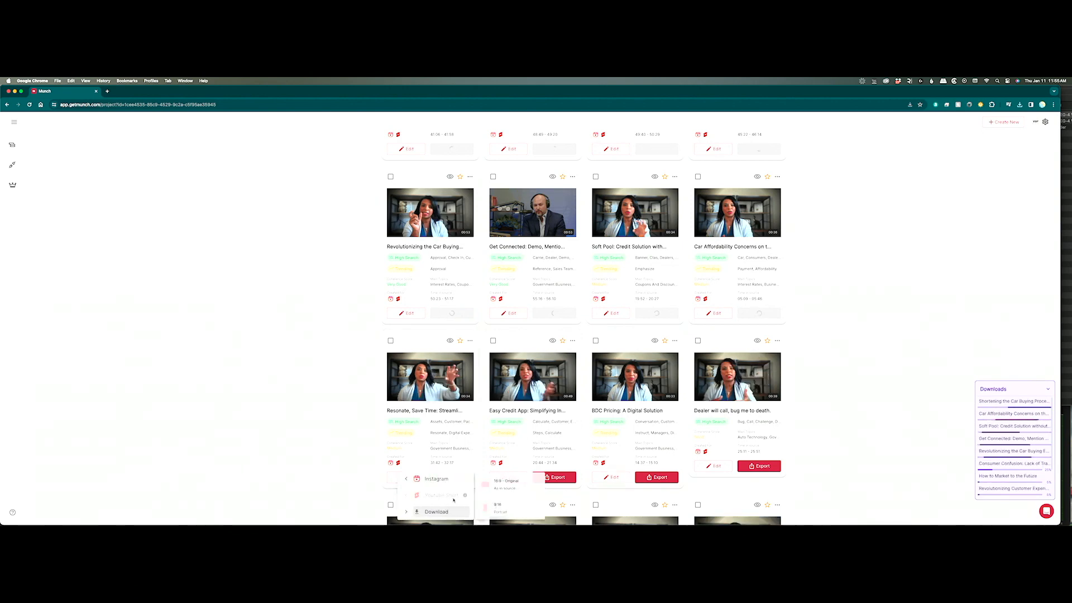
left_click(505, 484)
left_click(555, 478)
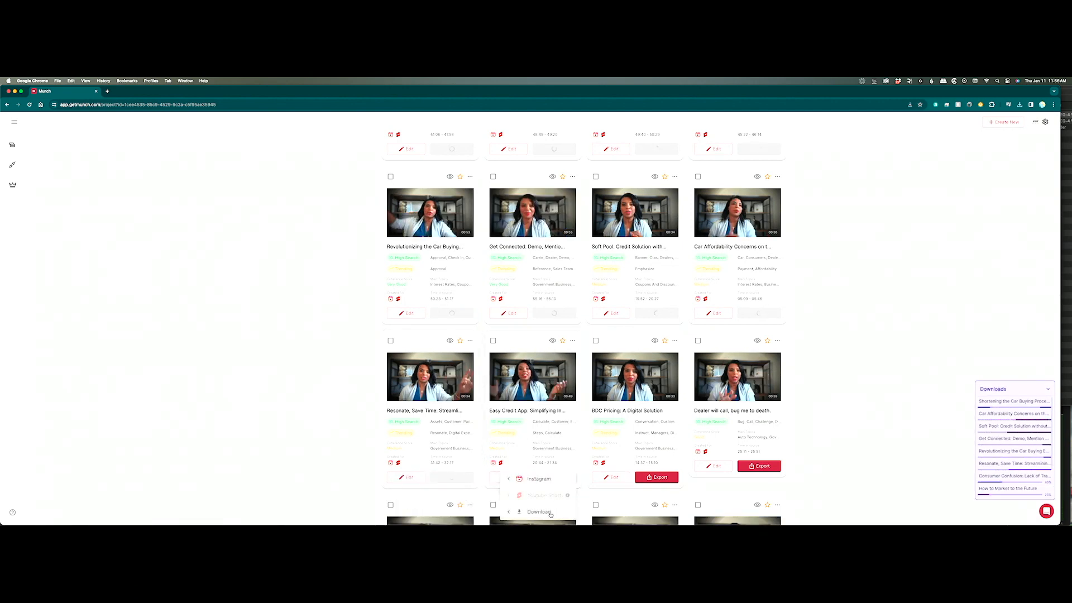
mouse_move(558, 510)
left_click(618, 483)
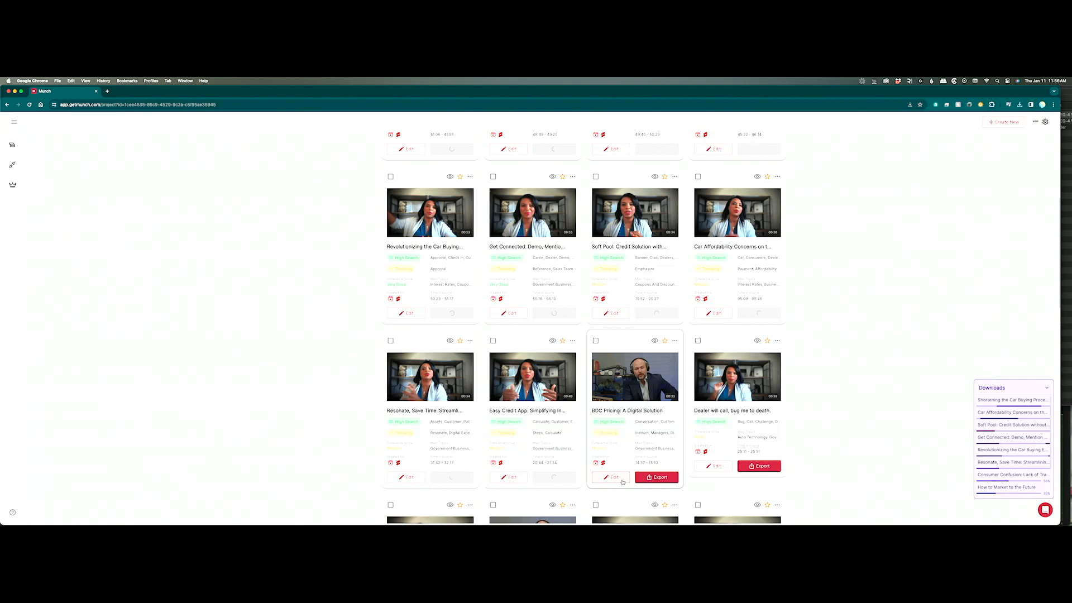
left_click(656, 477)
mouse_move(642, 511)
left_click(718, 489)
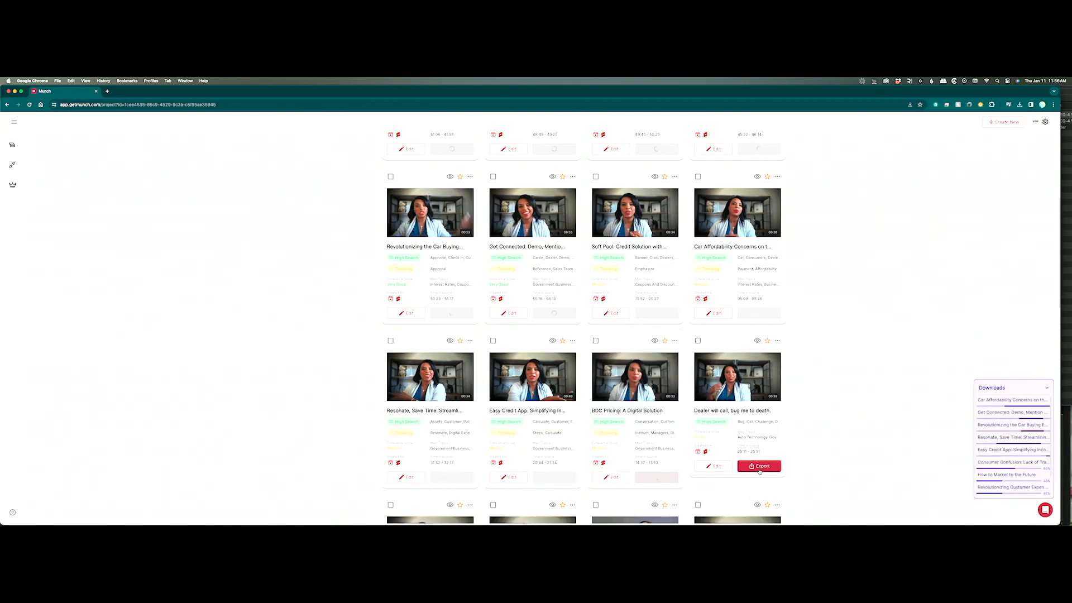
left_click(759, 465)
mouse_move(756, 508)
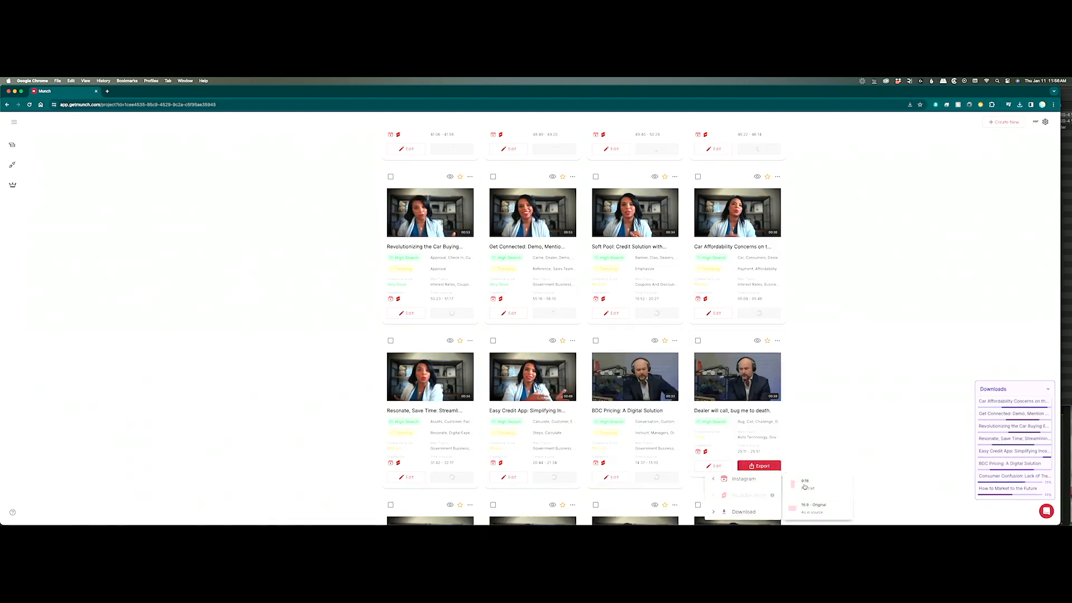
left_click(820, 507)
Export the Affordability Trends, Brand Name Sell, Closing the Gap and Credit Drop-off clips for download.
scroll(846, 410, "down", 10)
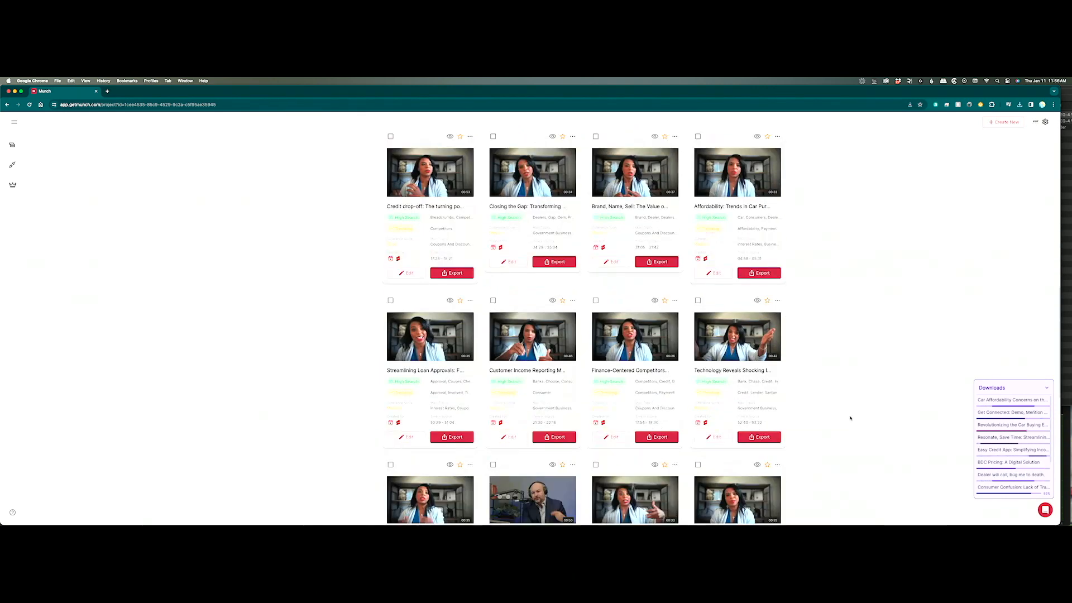
left_click(759, 269)
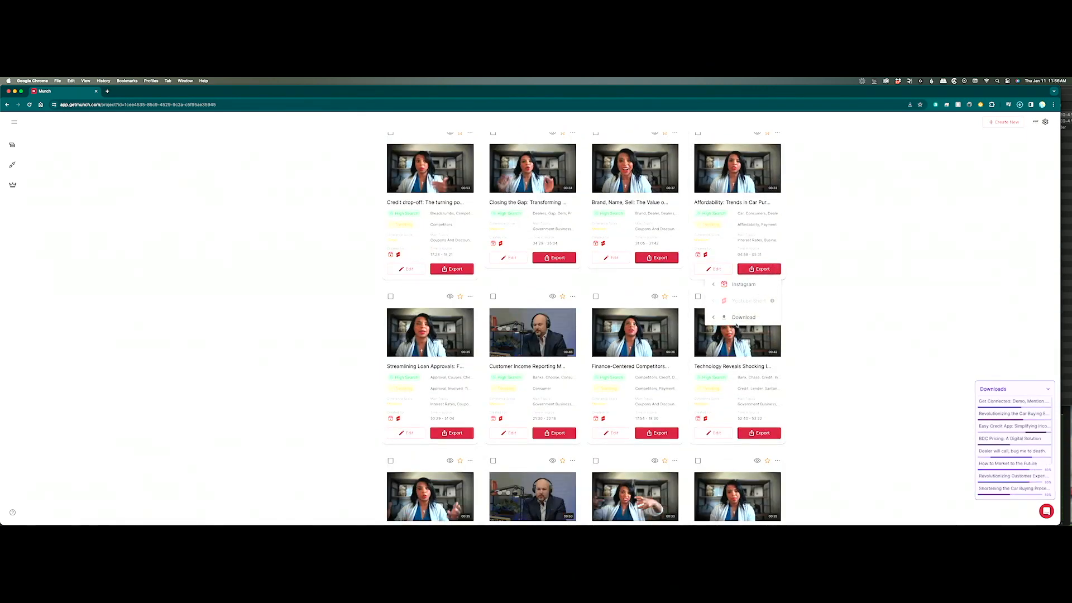
left_click(813, 313)
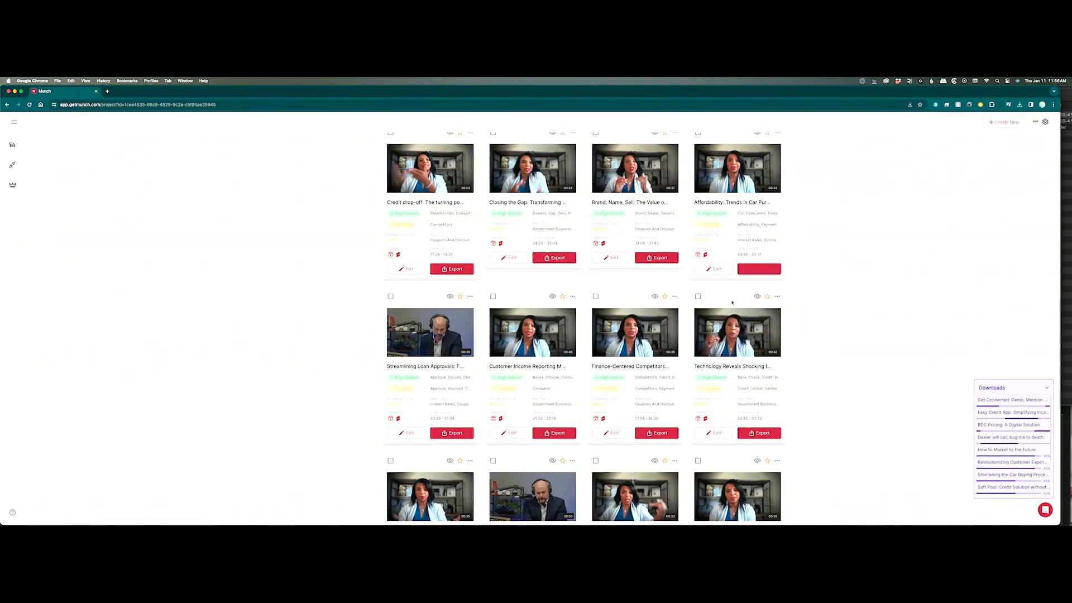
left_click(650, 258)
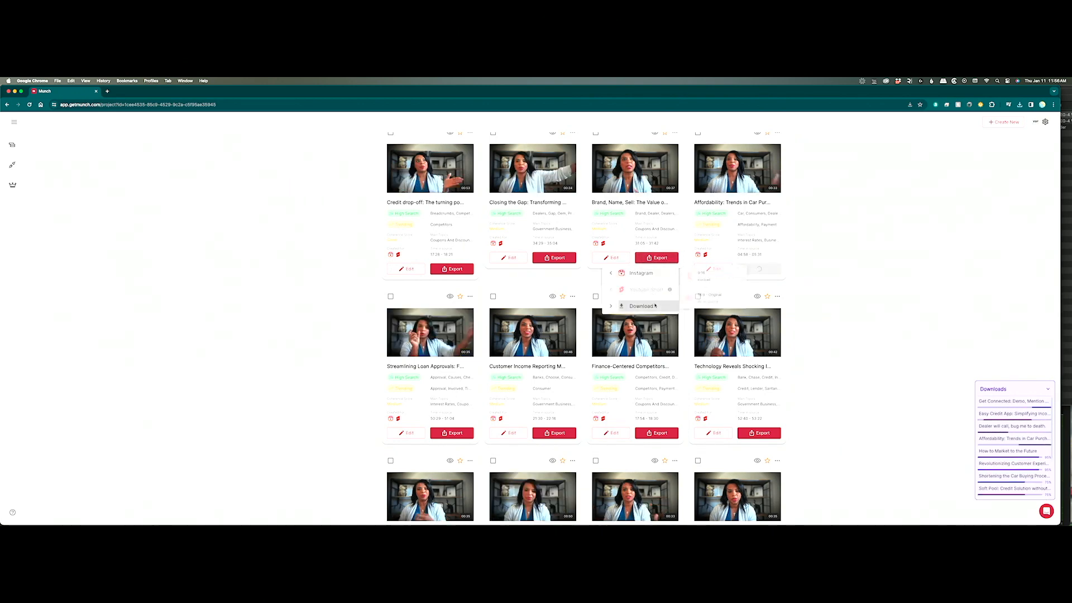
mouse_move(642, 306)
left_click(704, 300)
left_click(554, 258)
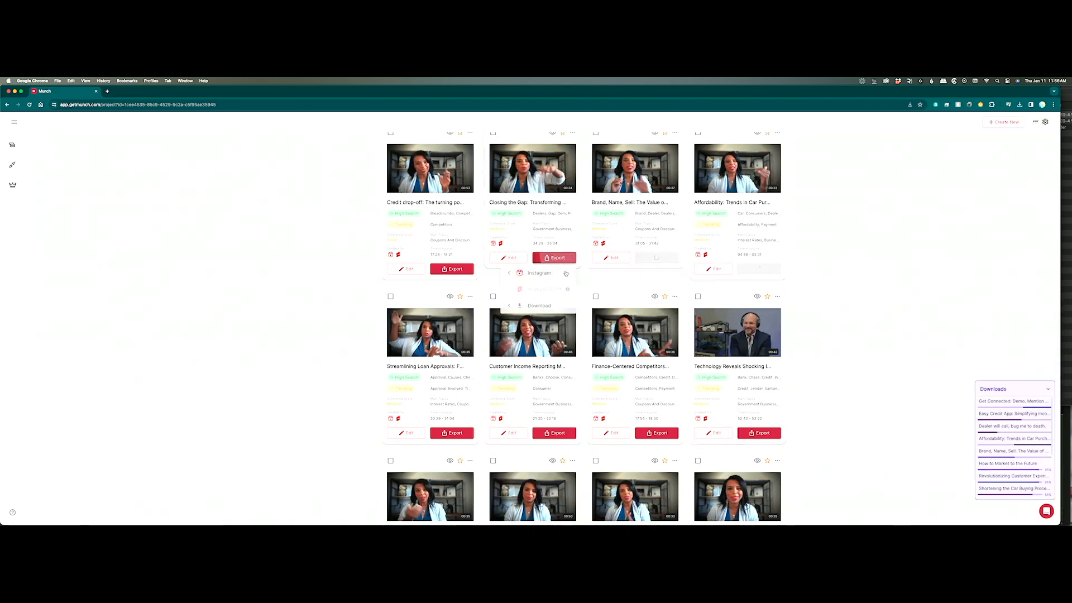
mouse_move(564, 297)
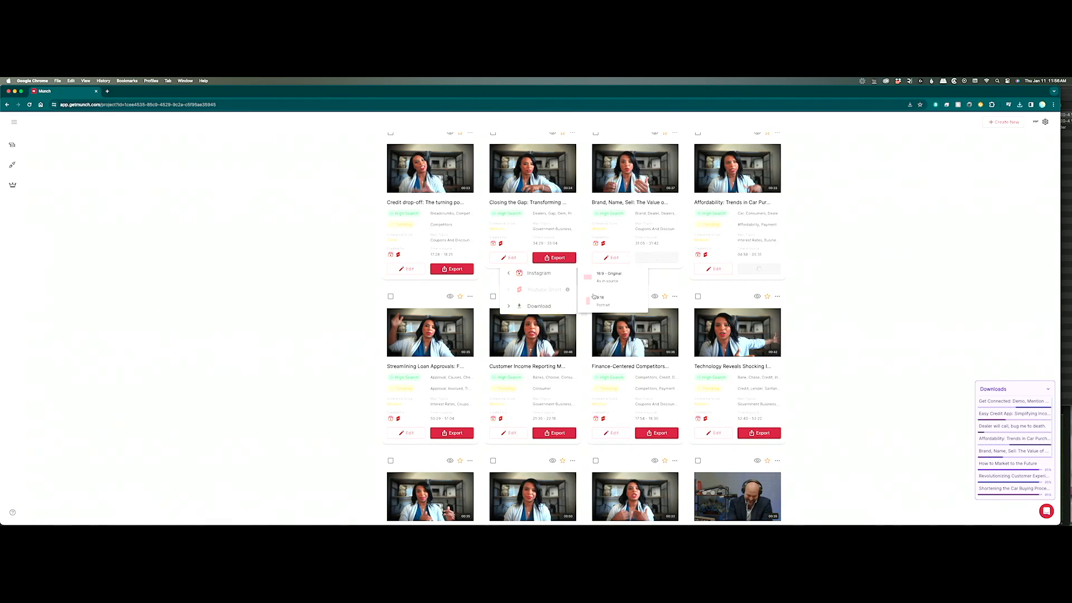
left_click(609, 280)
left_click(452, 269)
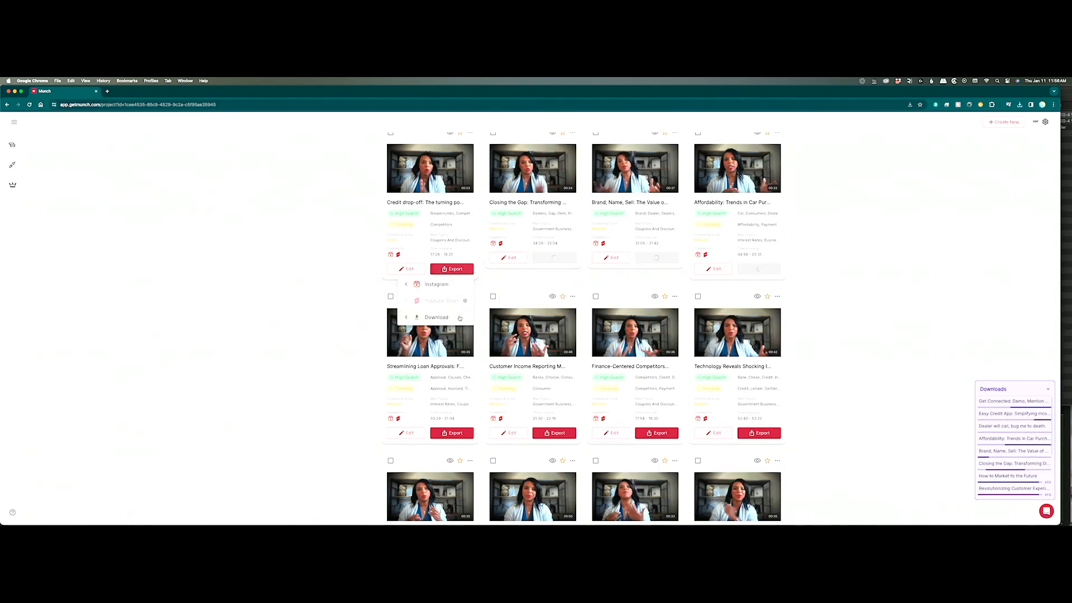
mouse_move(447, 317)
left_click(501, 313)
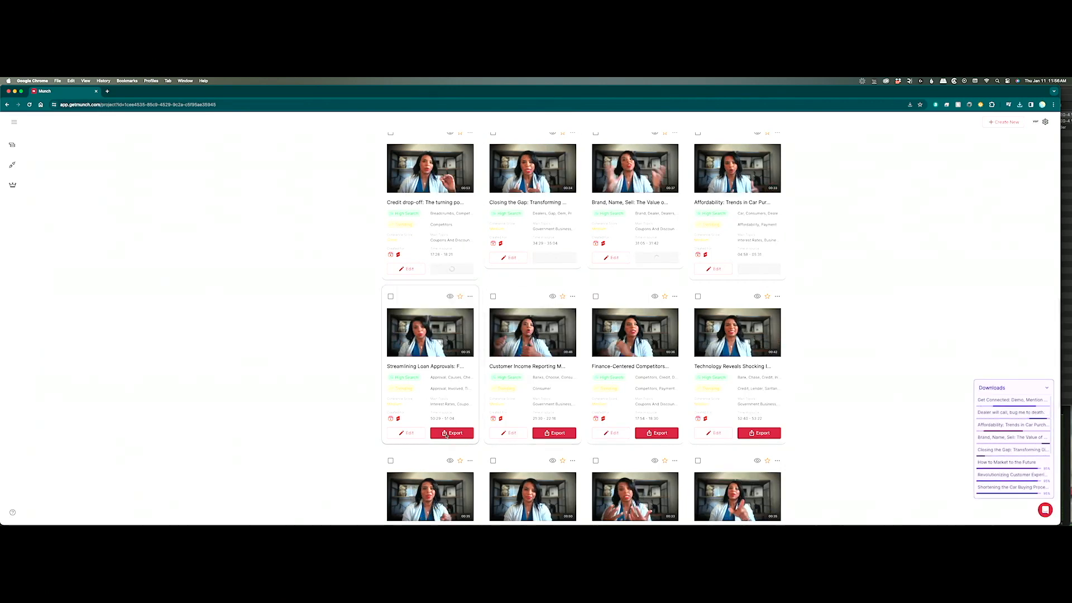
Export the Streamlining Loan Approvals, Customer Income Reporting, Finance-Centered Competitors and Technology Reveals Shocking clips.
left_click(452, 433)
mouse_move(444, 450)
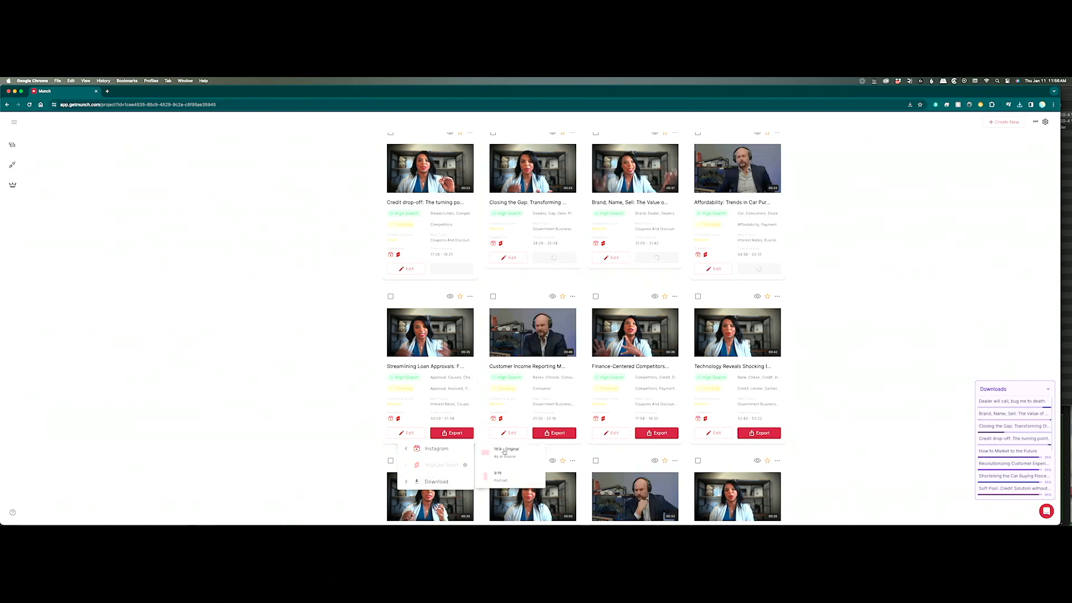
left_click(504, 452)
left_click(554, 433)
mouse_move(539, 448)
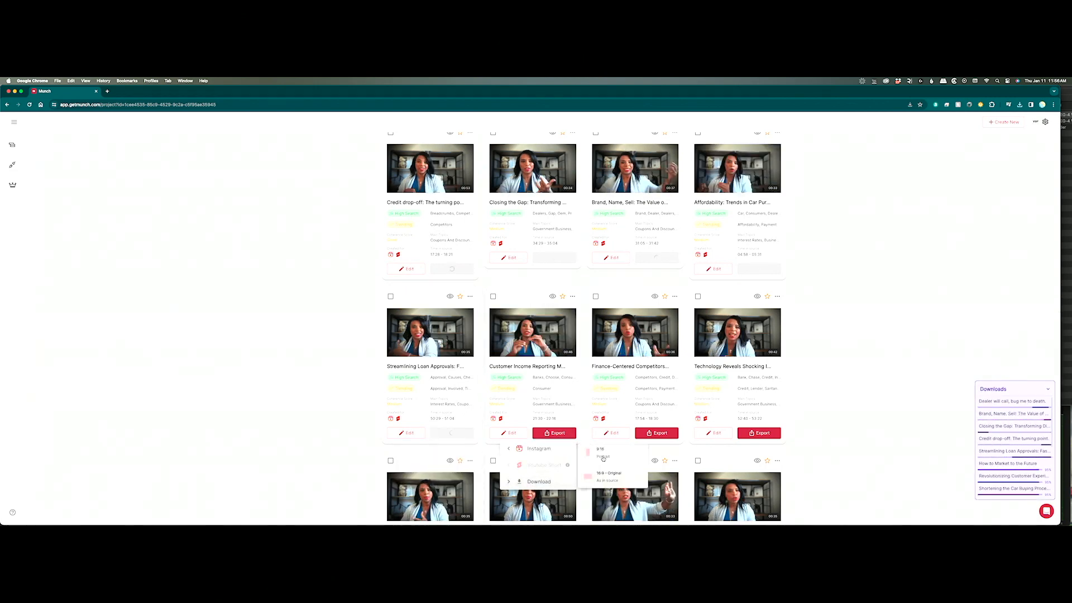
left_click(603, 457)
left_click(655, 433)
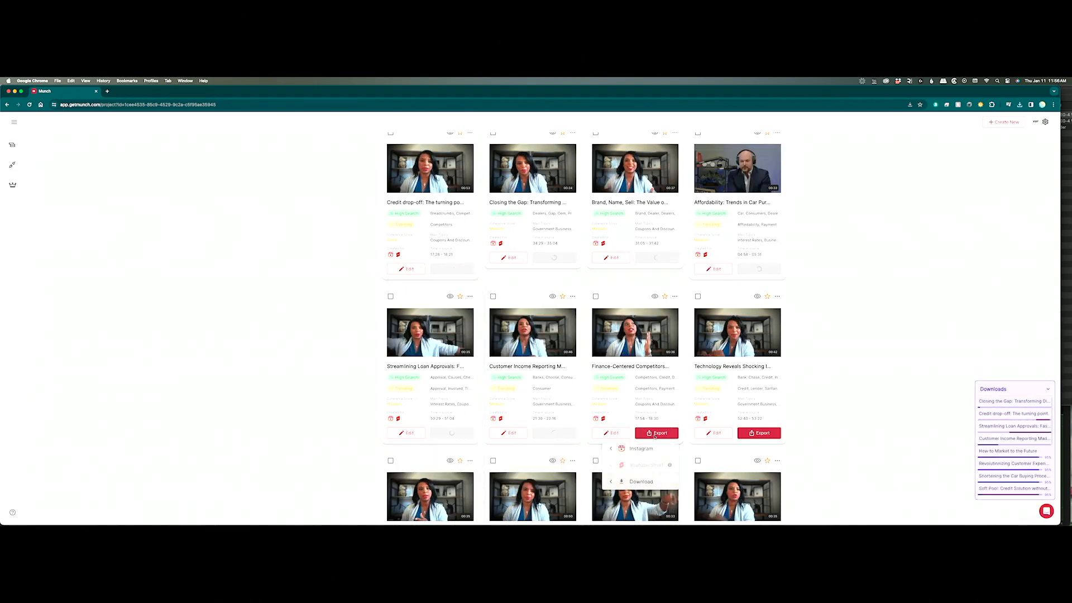
mouse_move(647, 449)
left_click(723, 452)
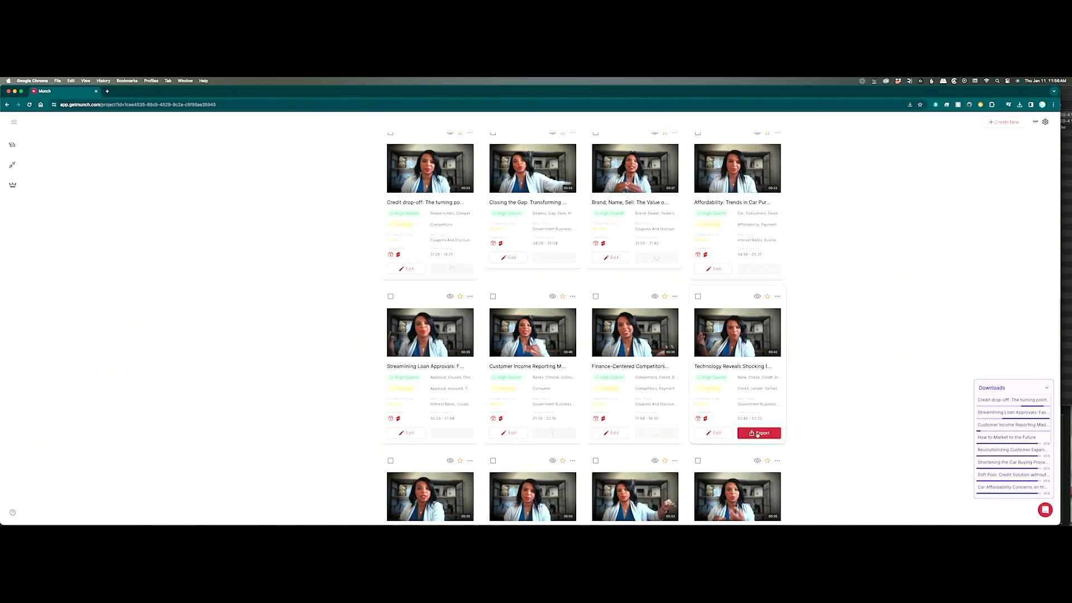
left_click(759, 433)
left_click(809, 449)
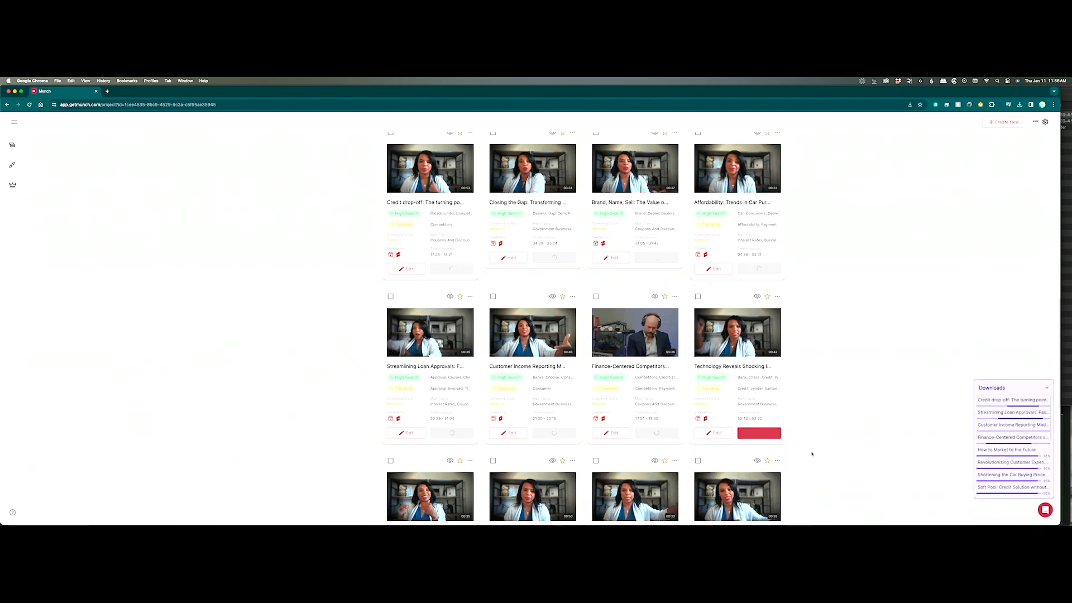
Export the Accurate Data, Empowering Sales, Usage Upsurge and Customize Your Showroom clips for download.
scroll(838, 433, "down", 5)
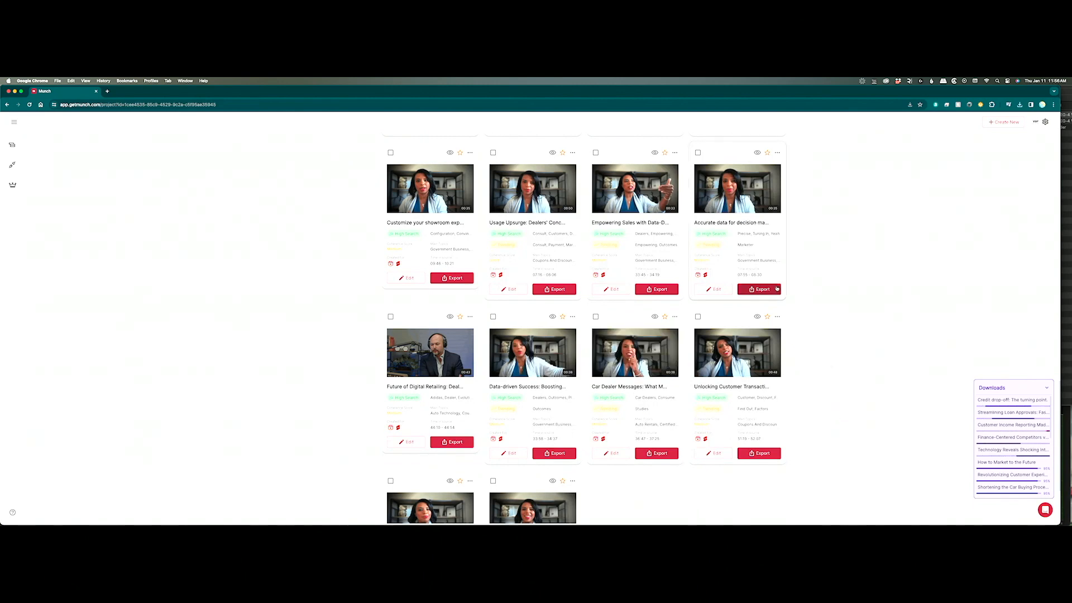
left_click(760, 289)
mouse_move(760, 339)
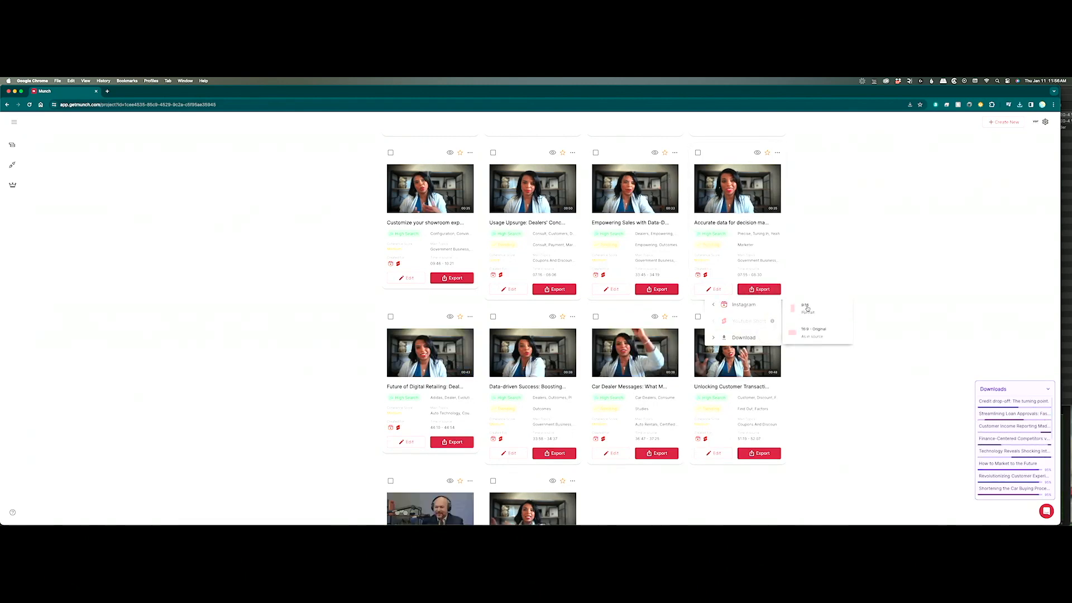
left_click(809, 330)
left_click(657, 289)
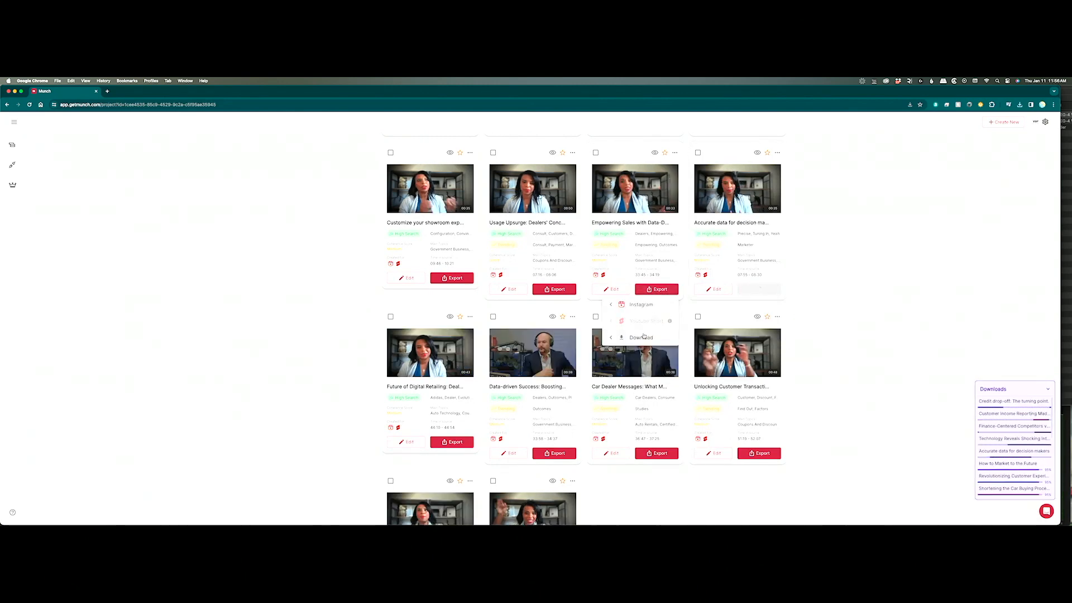
mouse_move(641, 337)
left_click(716, 314)
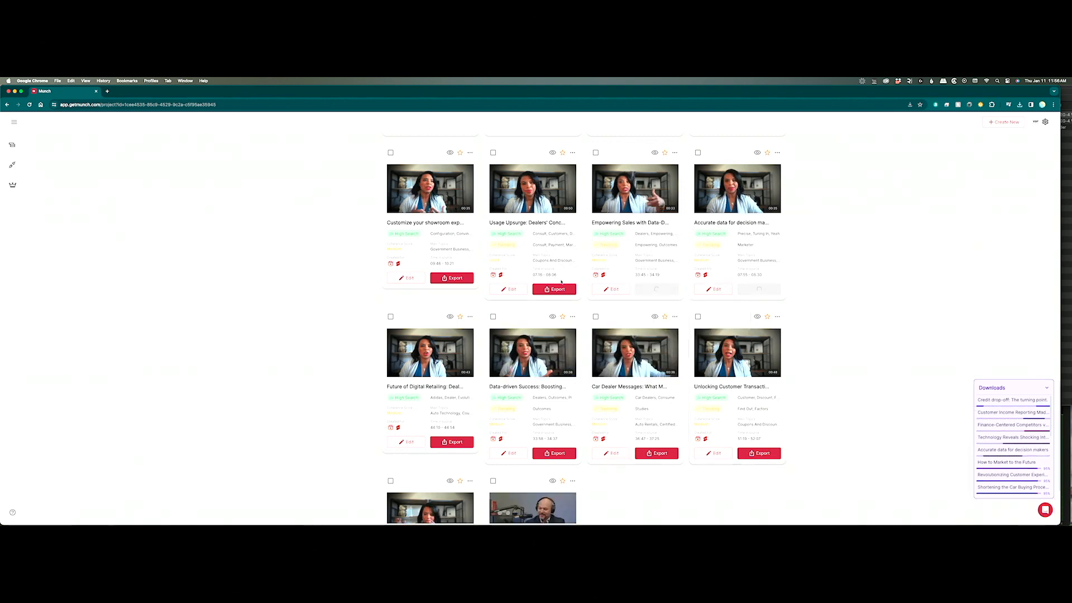
left_click(553, 289)
mouse_move(552, 337)
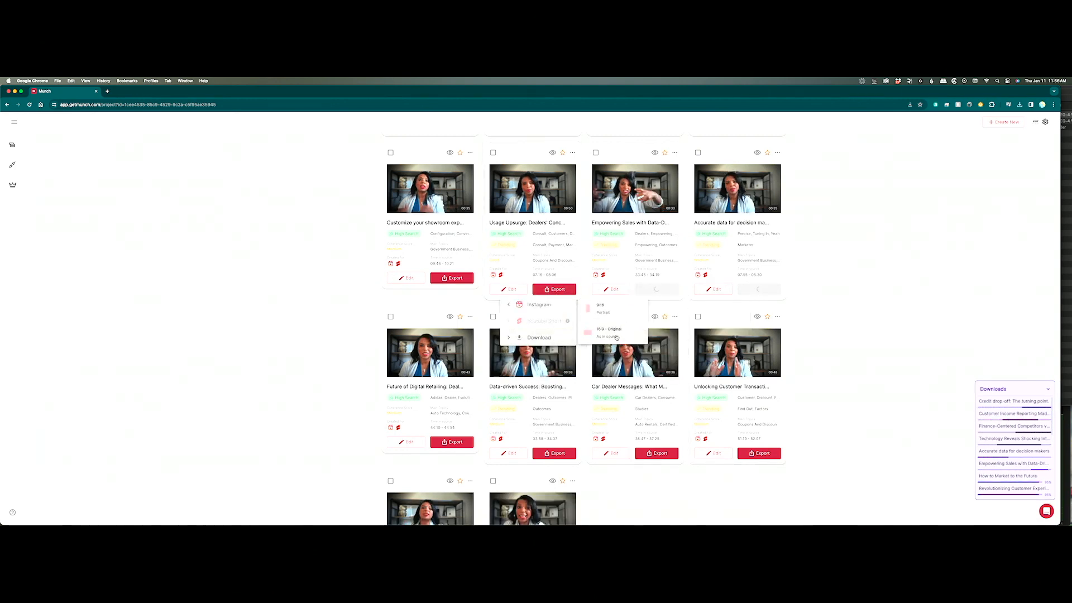
left_click(614, 329)
left_click(455, 278)
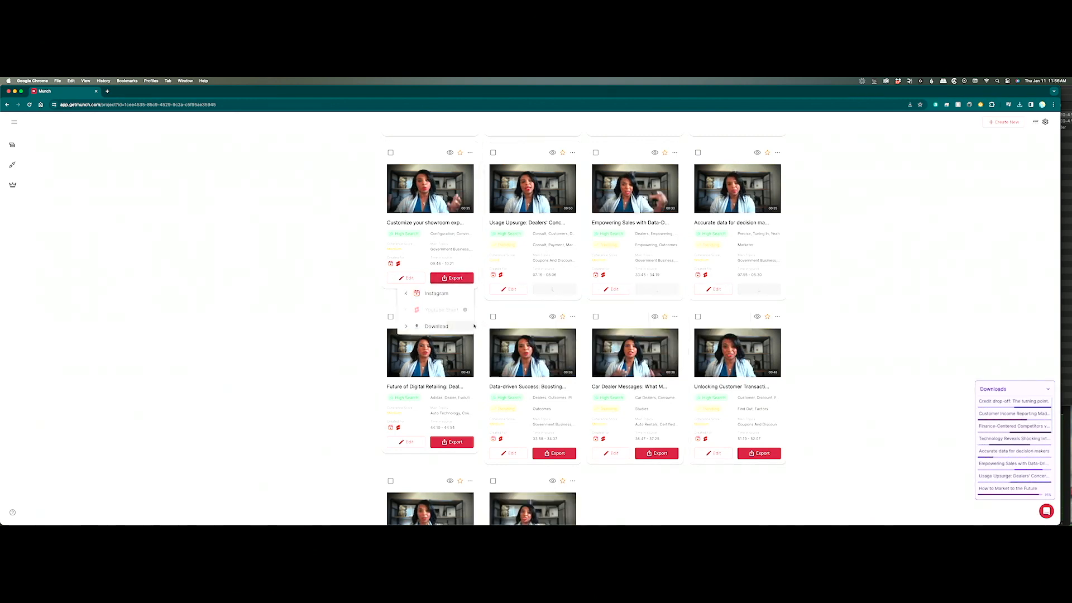
mouse_move(449, 326)
left_click(509, 331)
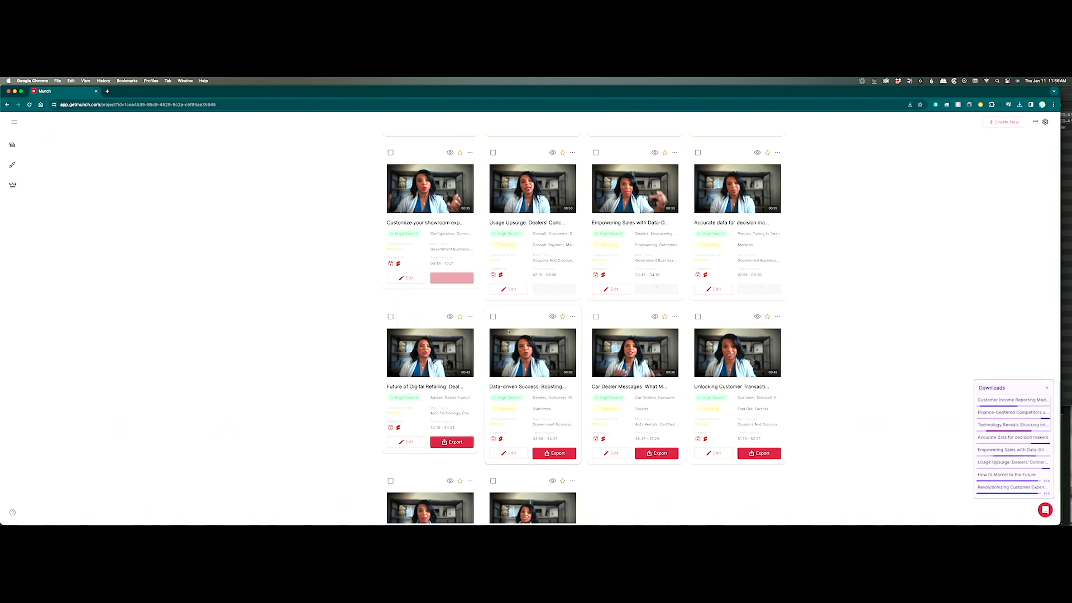
Download the Future of Digital Retailing, Data-driven Success, Car Dealer Messages and Unlocking Customer Transactions clips in 16:9.
left_click(451, 442)
mouse_move(441, 491)
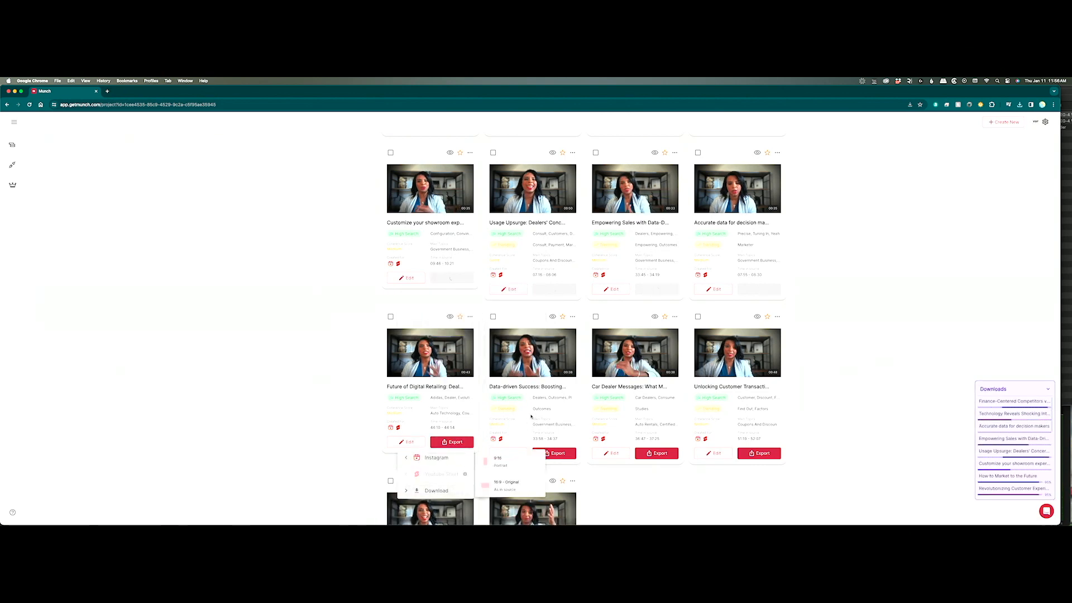
left_click(523, 478)
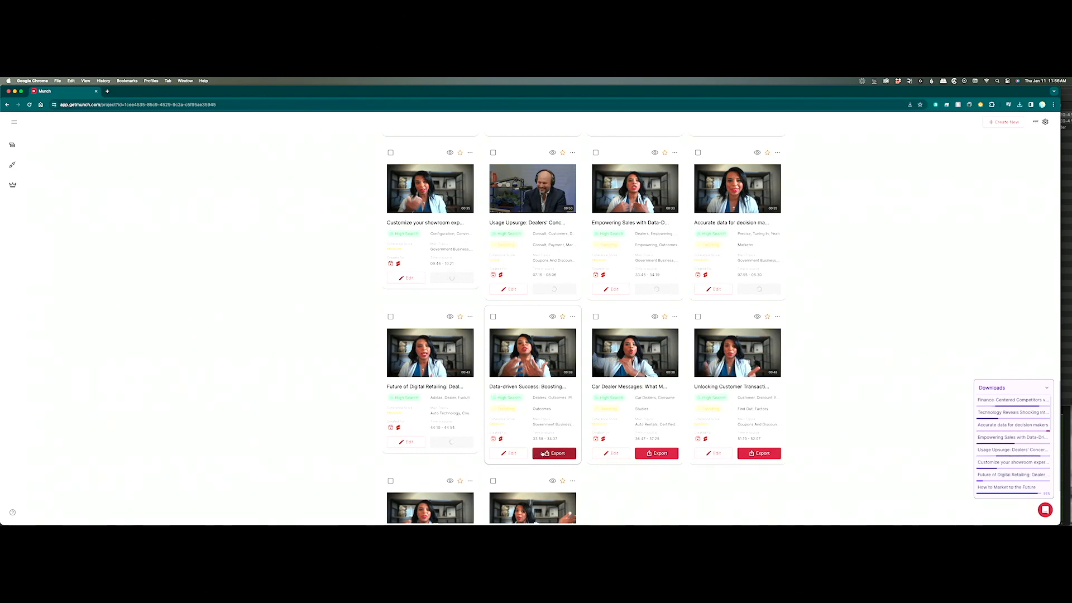
left_click(555, 453)
mouse_move(540, 501)
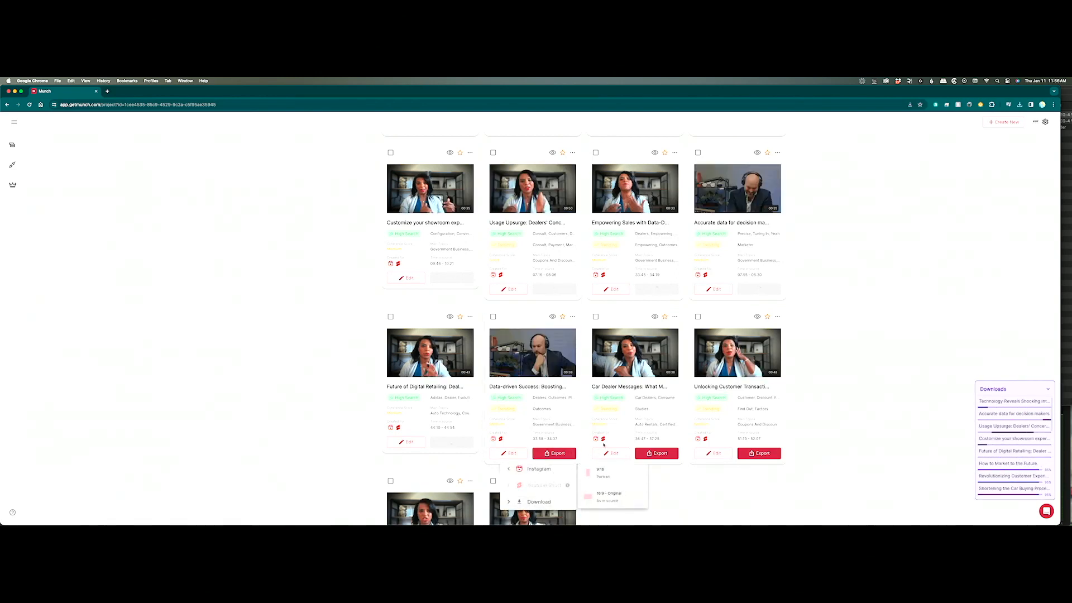
left_click(620, 494)
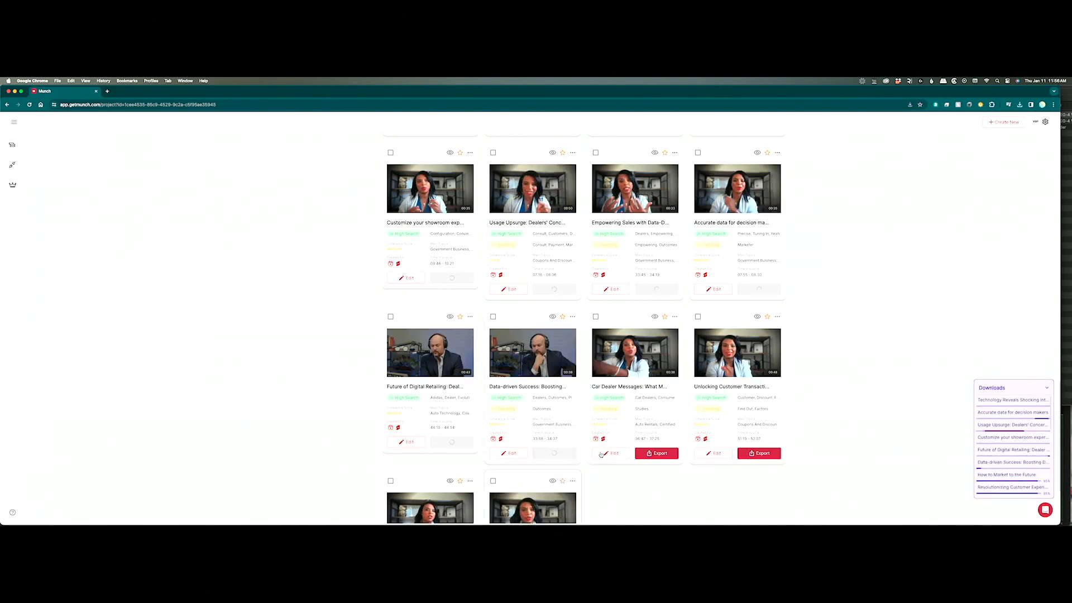
left_click(656, 453)
mouse_move(641, 502)
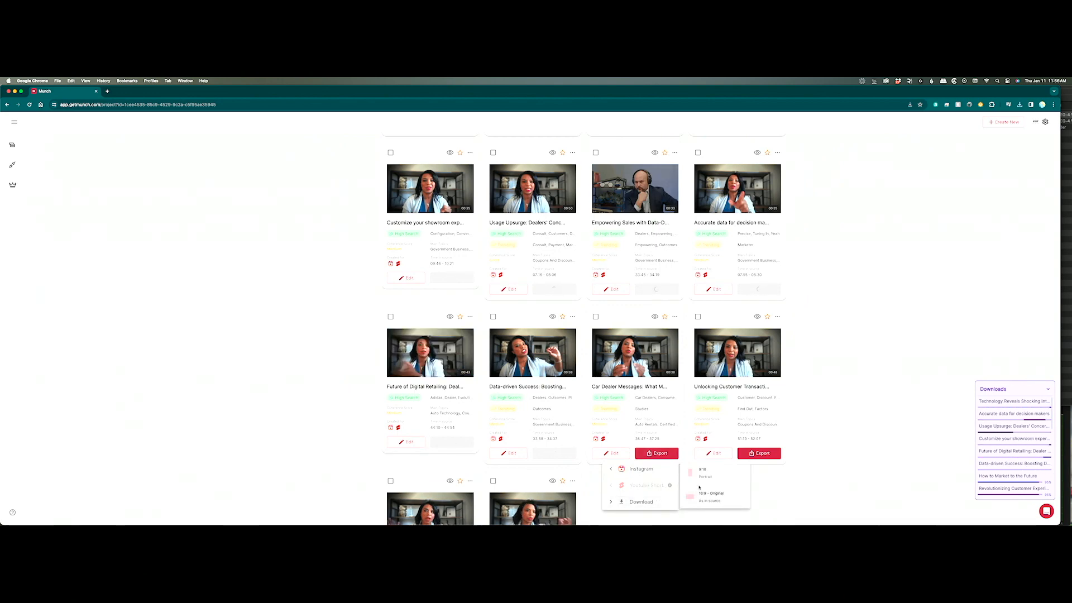
left_click(710, 493)
left_click(758, 453)
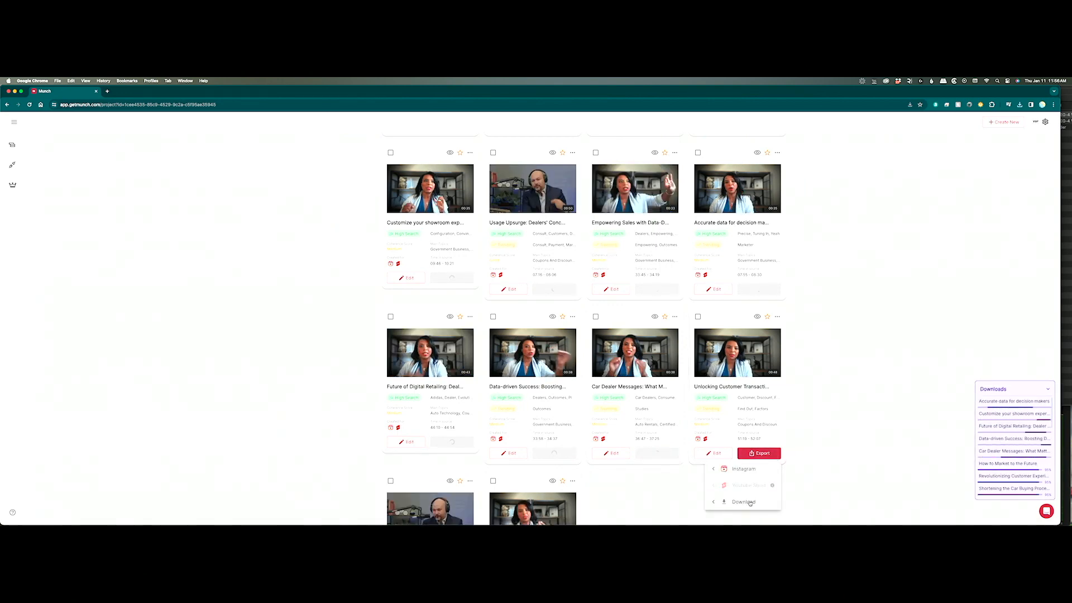
mouse_move(750, 502)
left_click(809, 472)
Download the Bank's 11% Interest Rate and The Overlooked Value clips at original 16:9.
scroll(771, 467, "down", 2)
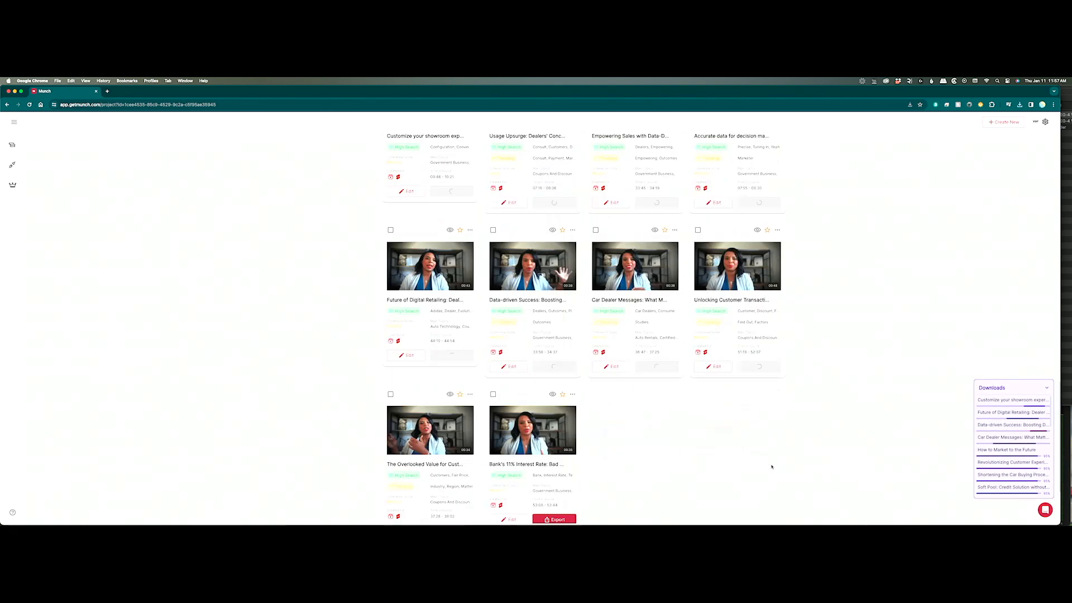
scroll(771, 467, "down", 1)
left_click(552, 488)
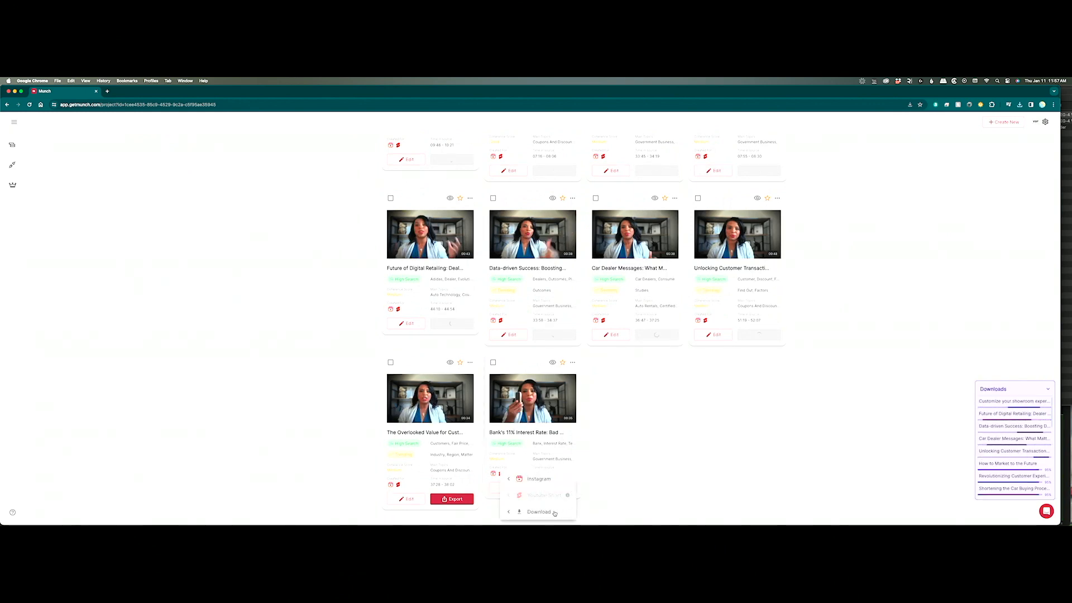
mouse_move(555, 512)
left_click(609, 508)
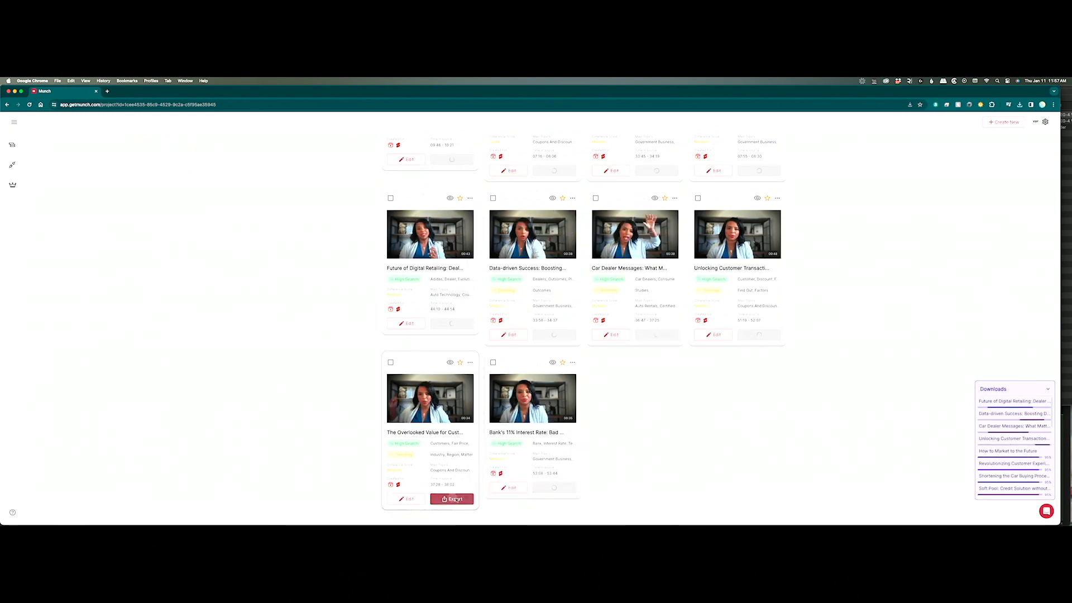
left_click(456, 500)
mouse_move(456, 514)
left_click(513, 490)
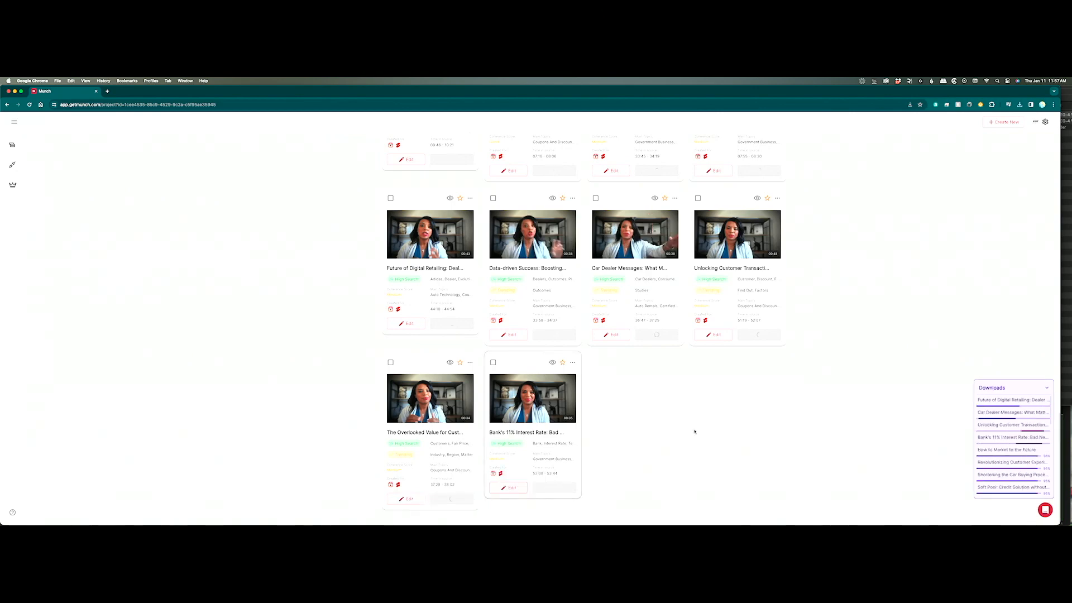
scroll(742, 426, "up", 10)
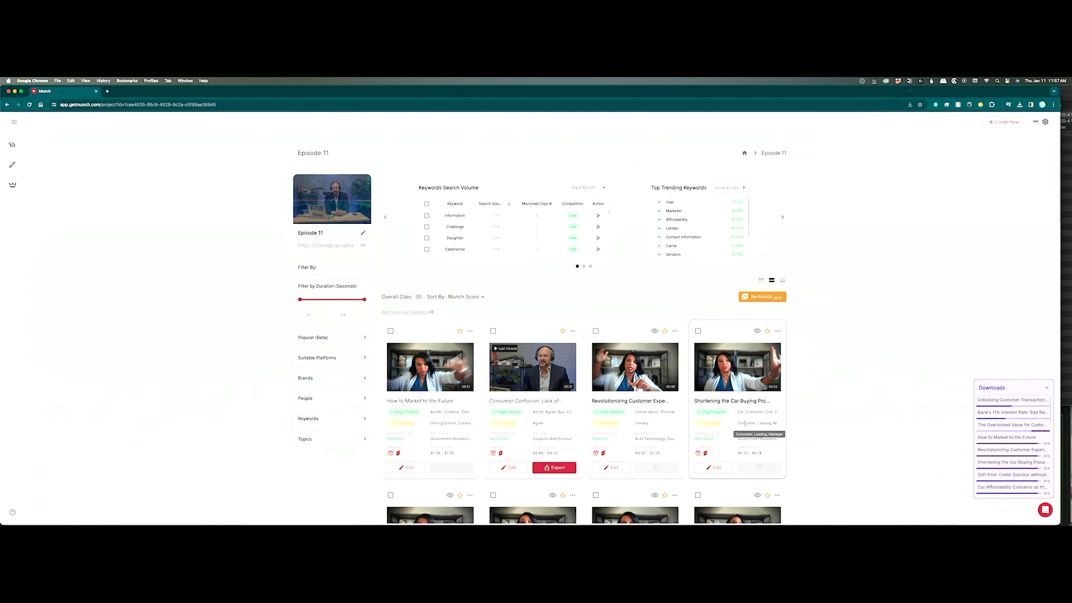
Switch from Munch to the Finder window showing the Ep 12 folder.
key("super+Tab")
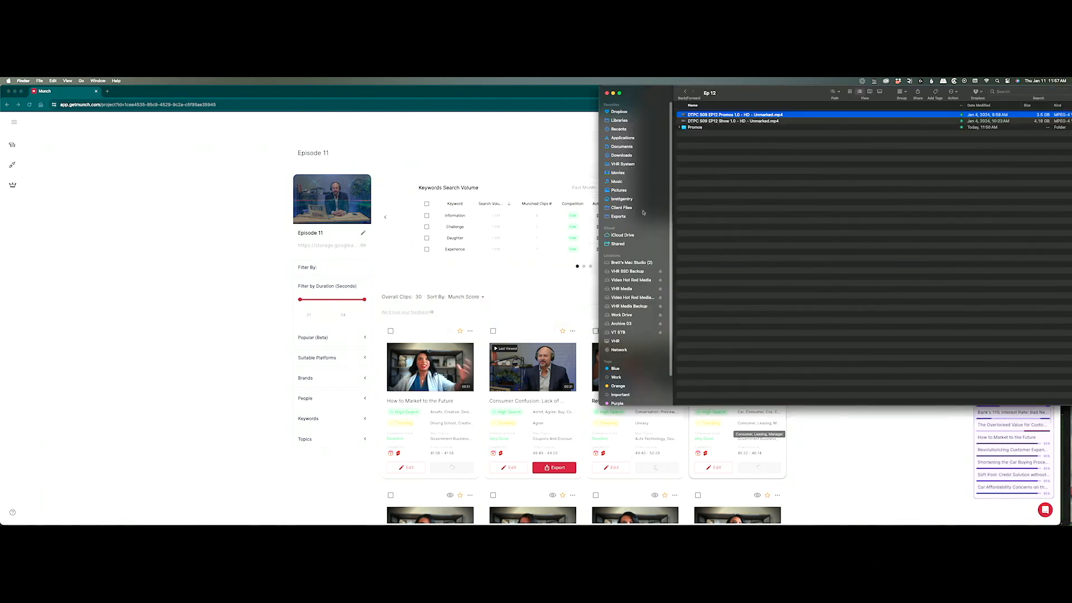
In the Downloads folder, move the older "(1)" duplicate clip files to the Trash.
left_click(622, 155)
scroll(757, 264, "up", 5)
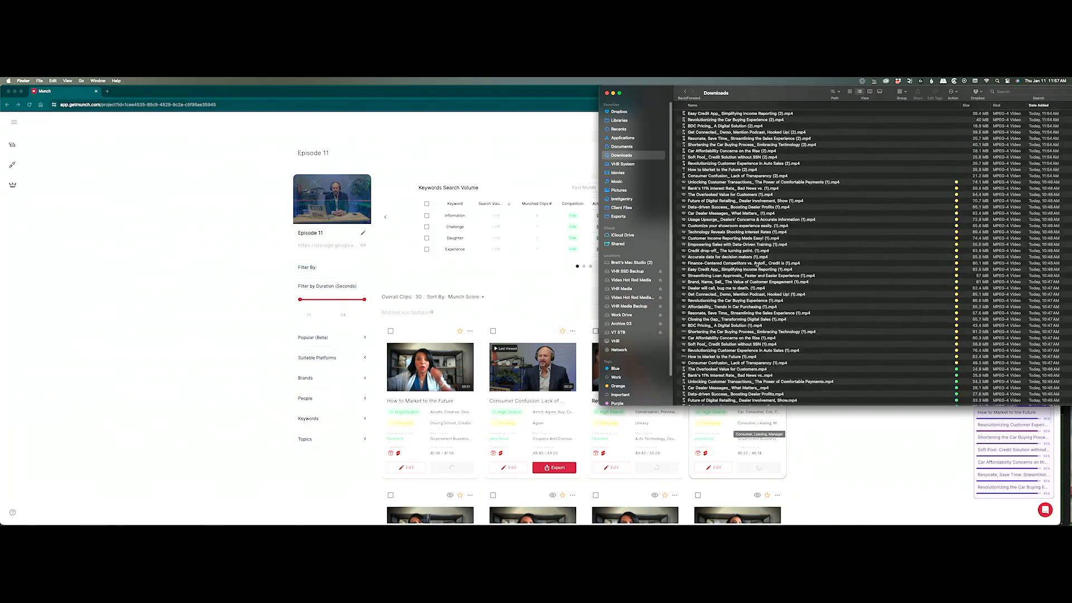
scroll(819, 181, "down", 10)
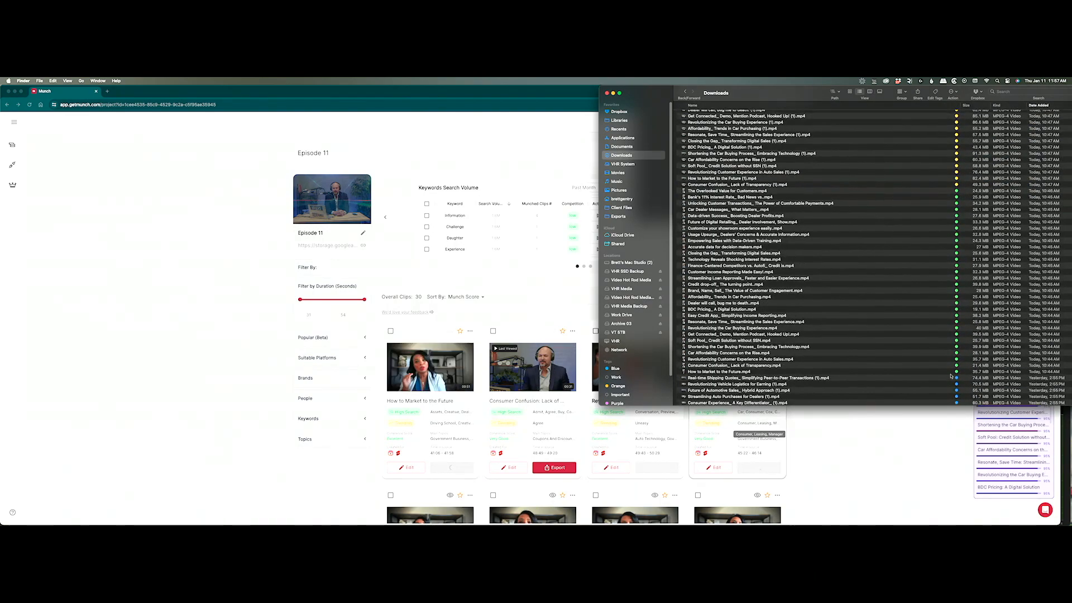
left_click(908, 376, "shift")
scroll(910, 374, "up", 10)
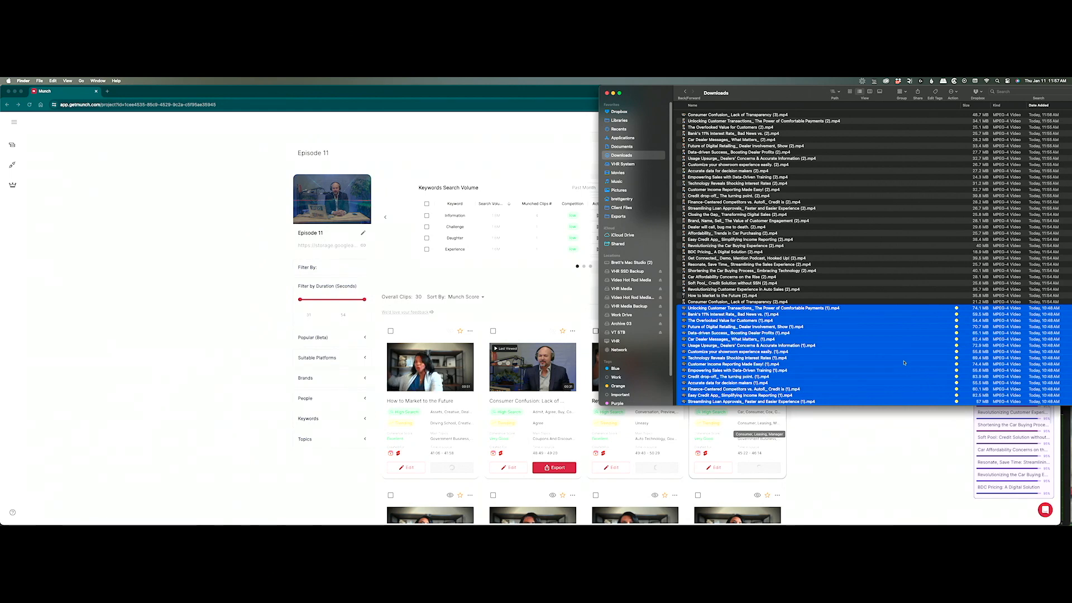
key("super+BackSpace")
Select all 30 "(2)" clip files and give them the Yellow tag.
left_click(842, 283)
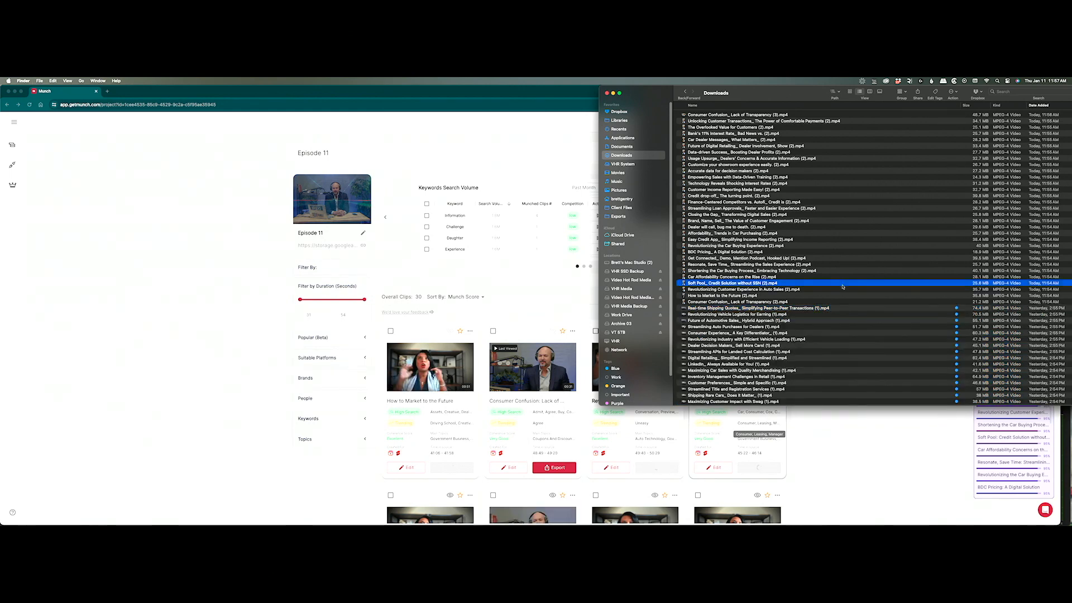
left_click(842, 302)
scroll(841, 303, "down", 1)
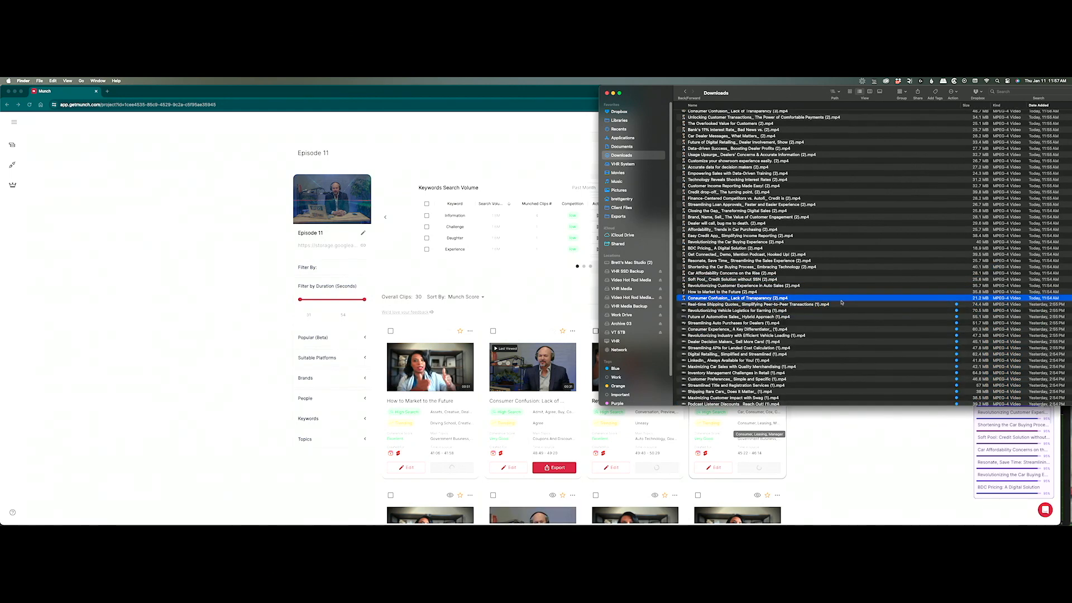
scroll(745, 191, "up", 1)
left_click(720, 121, "shift")
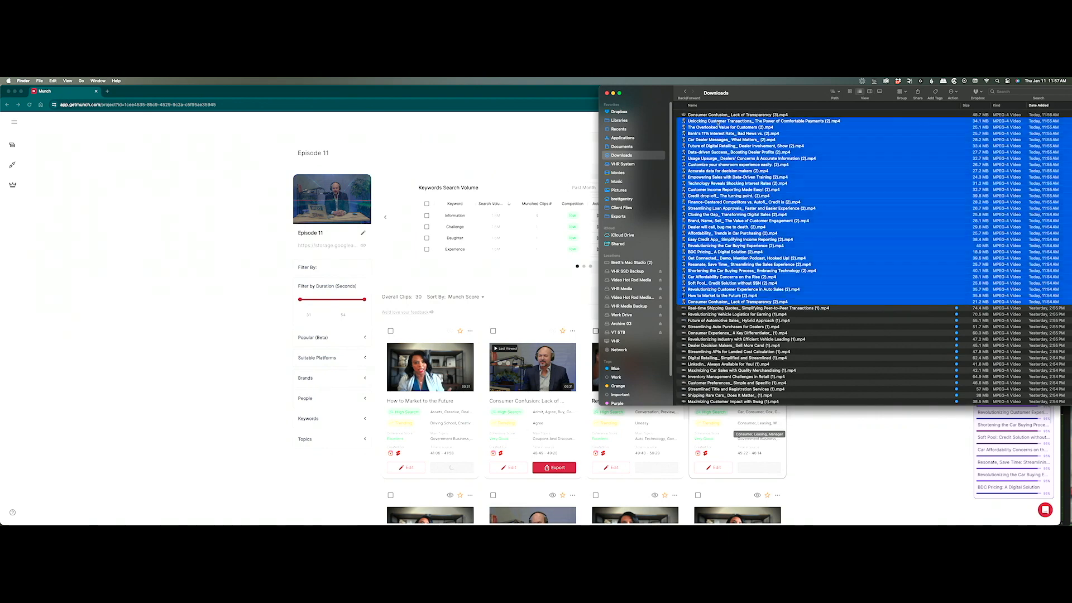
right_click(720, 121)
left_click(739, 227)
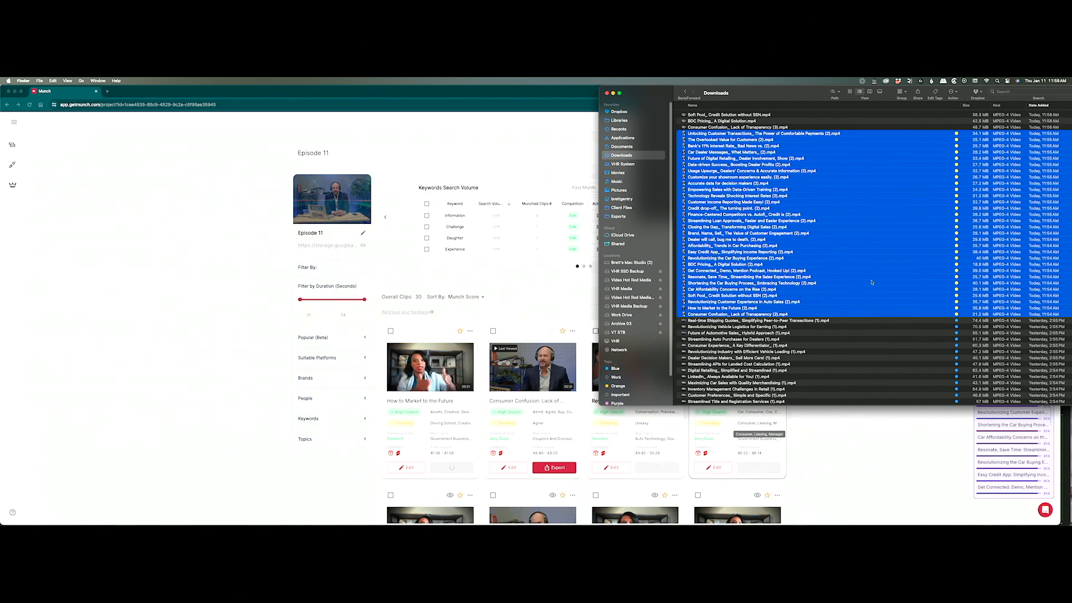
Bring Munch forward, scroll its Downloads panel to check clip progress, then return to Finder Downloads.
left_click(957, 441)
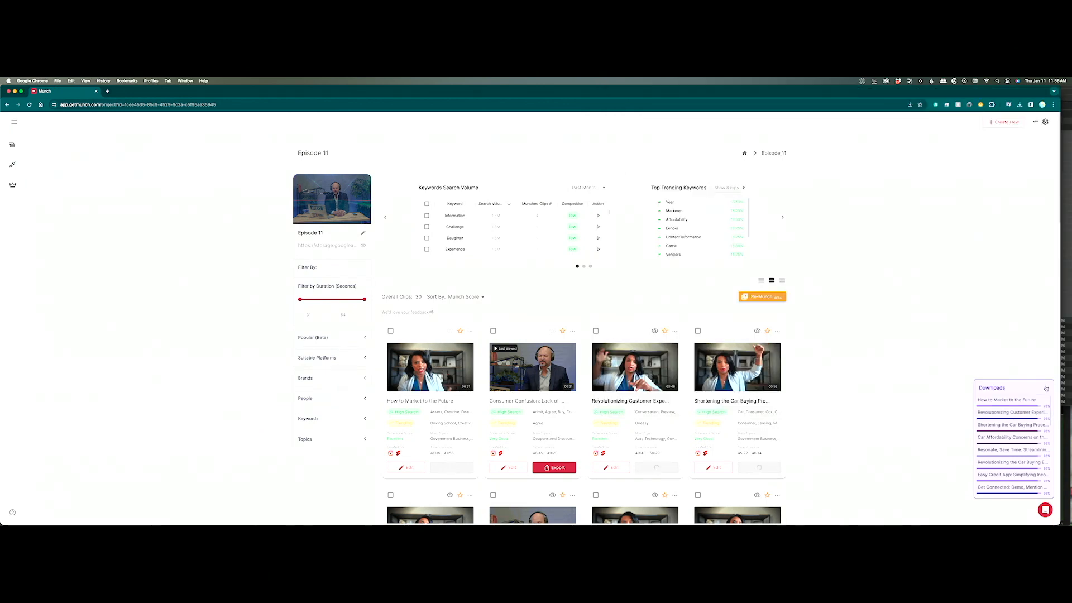
scroll(1039, 481, "down", 8)
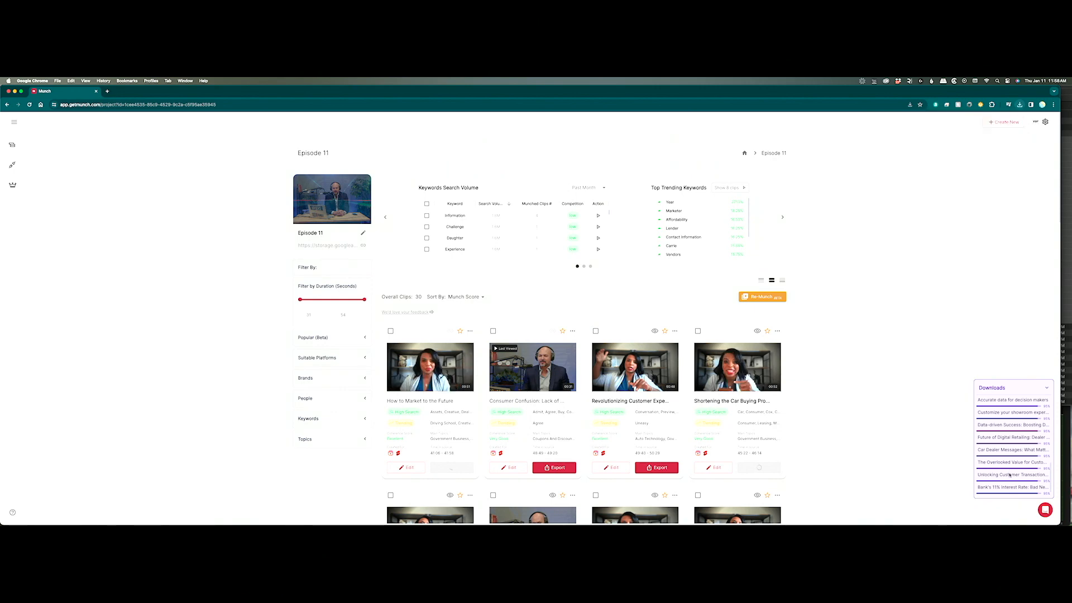
scroll(1009, 476, "down", 10)
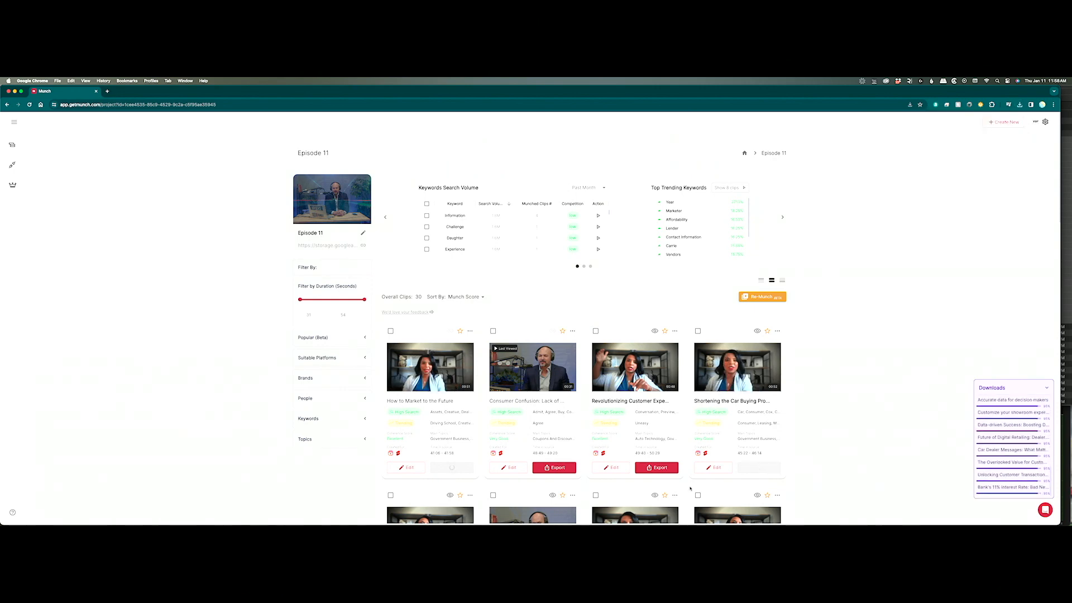
mouse_move(526, 523)
left_click(110, 512)
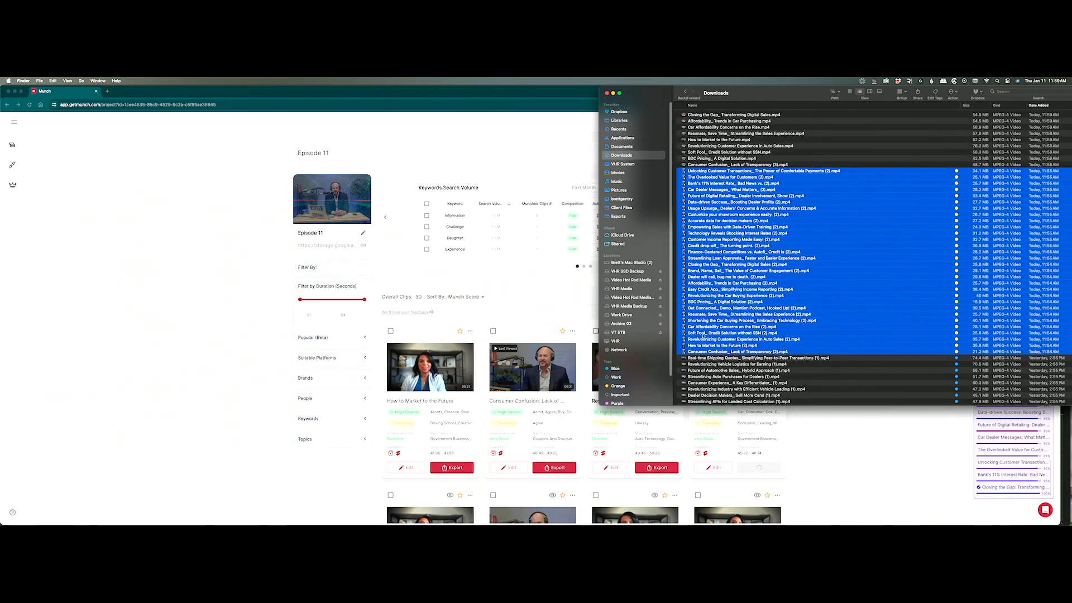
left_click(811, 460)
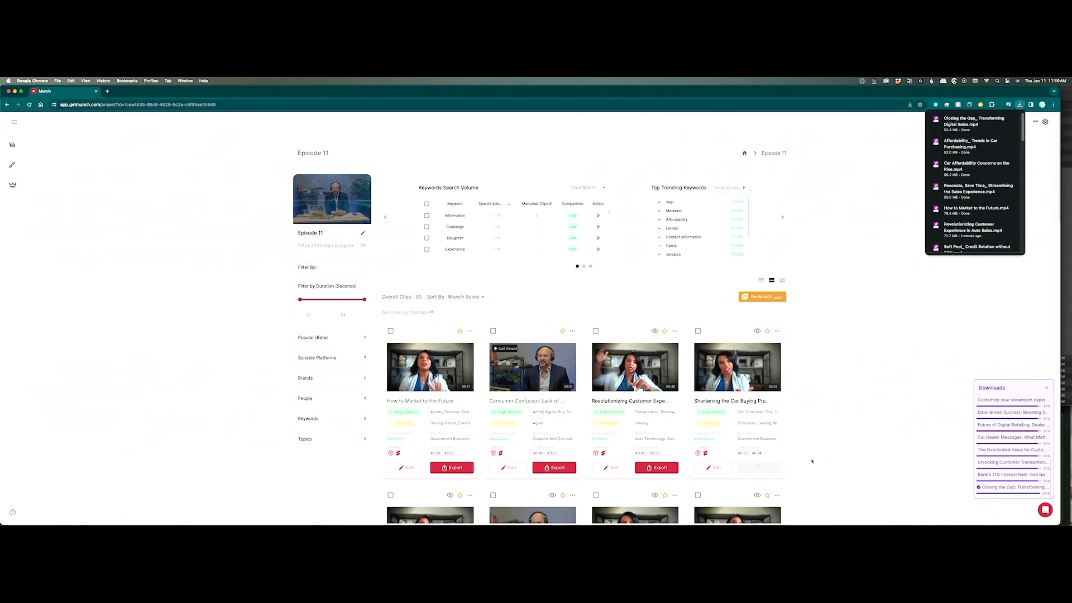
scroll(772, 461, "down", 1)
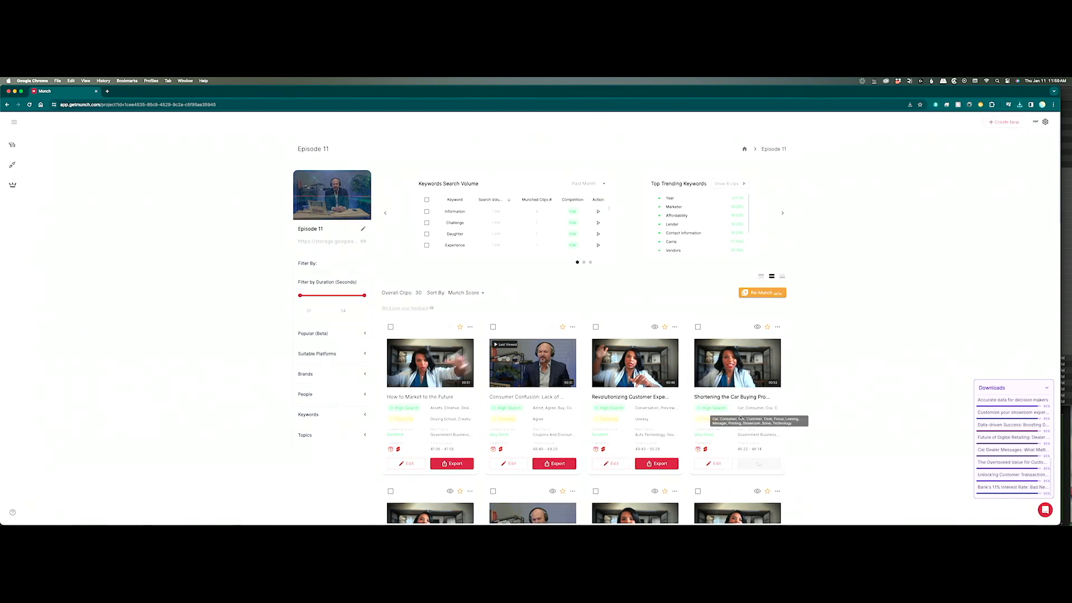
scroll(780, 454, "down", 3)
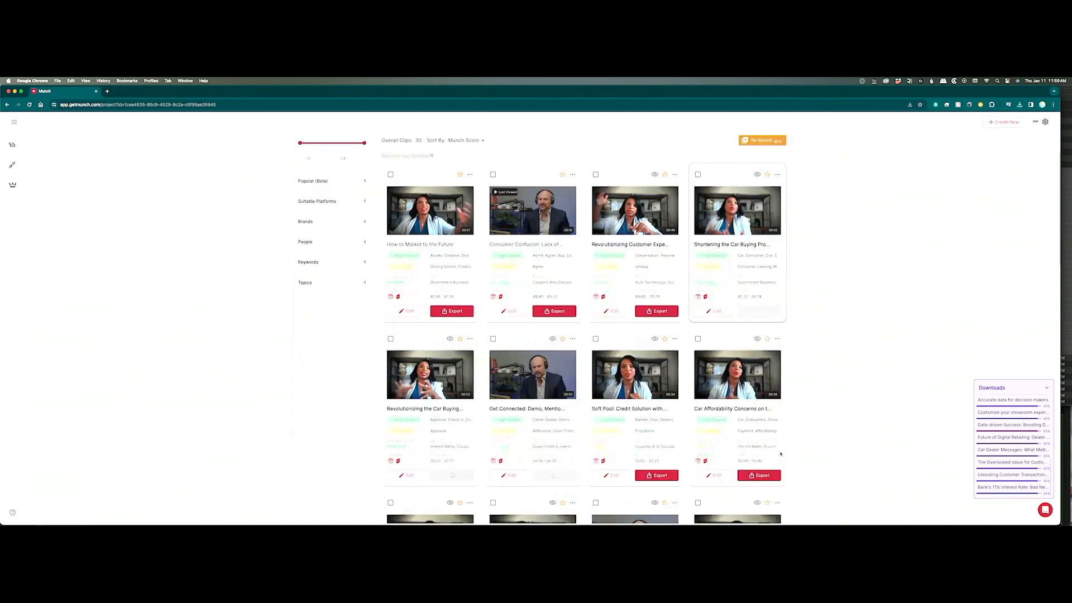
scroll(781, 454, "down", 6)
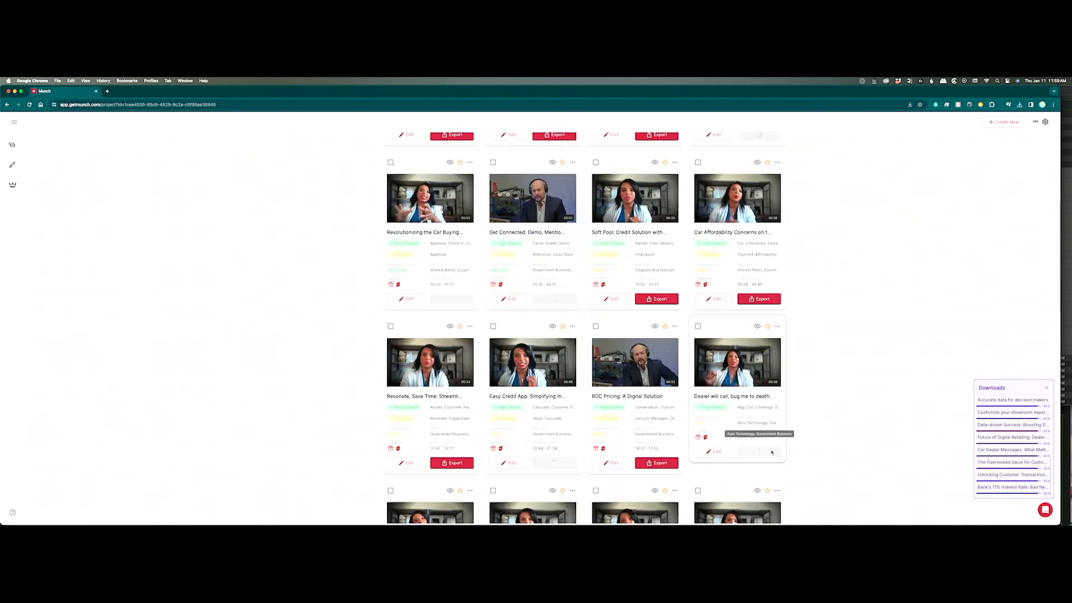
scroll(772, 453, "down", 5)
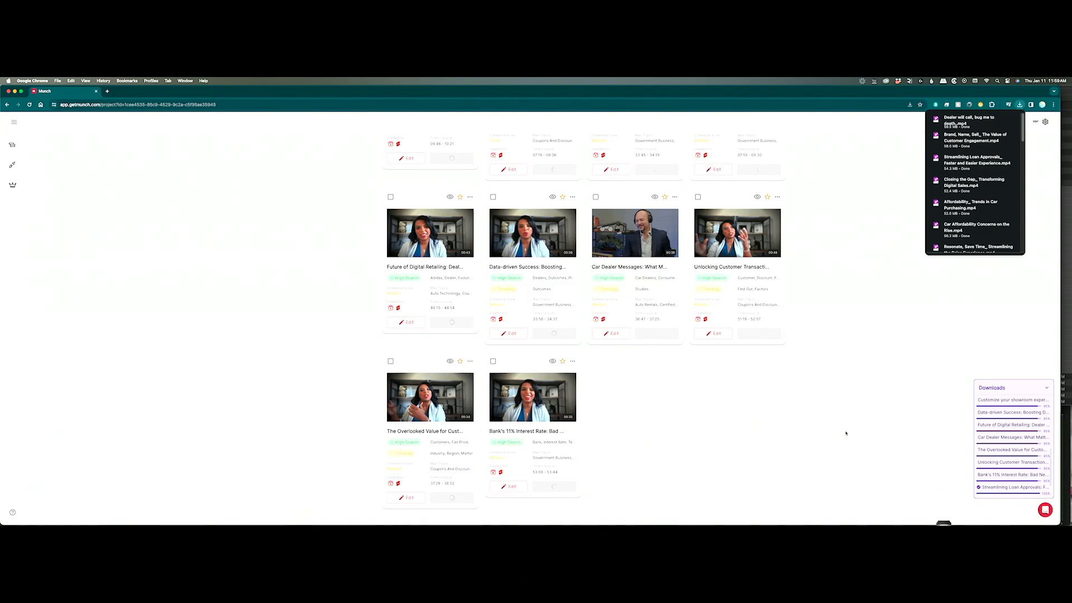
scroll(845, 433, "up", 10)
scroll(846, 433, "down", 10)
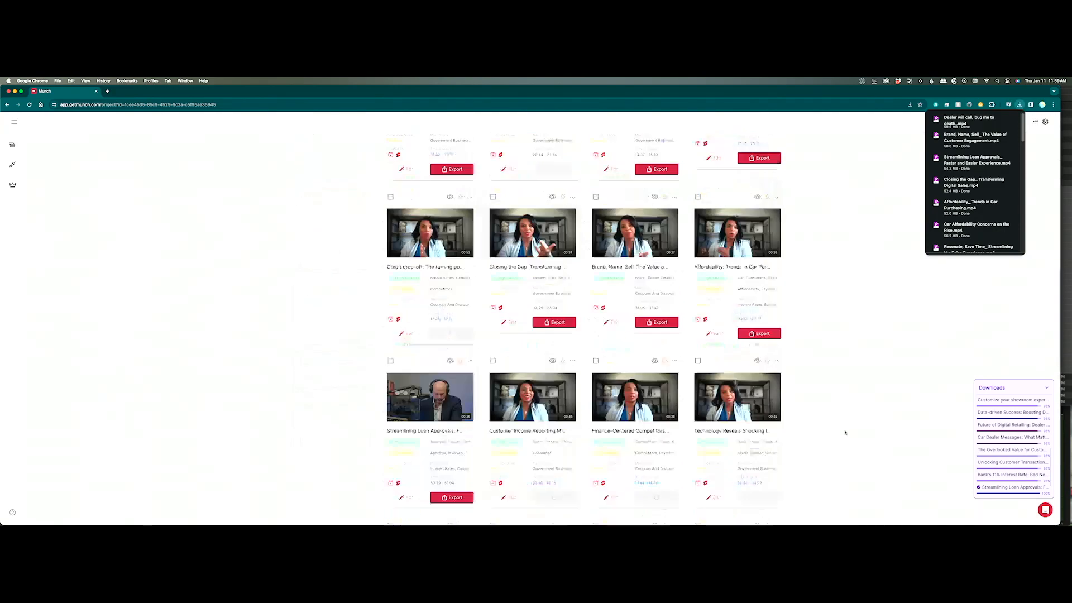
scroll(846, 433, "up", 10)
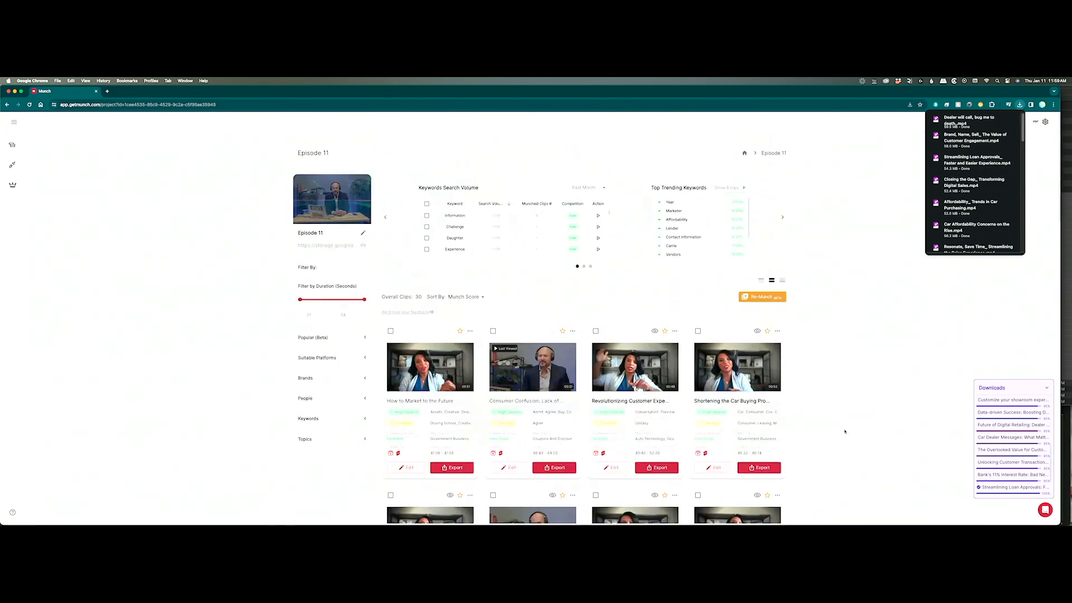
key("super+Tab")
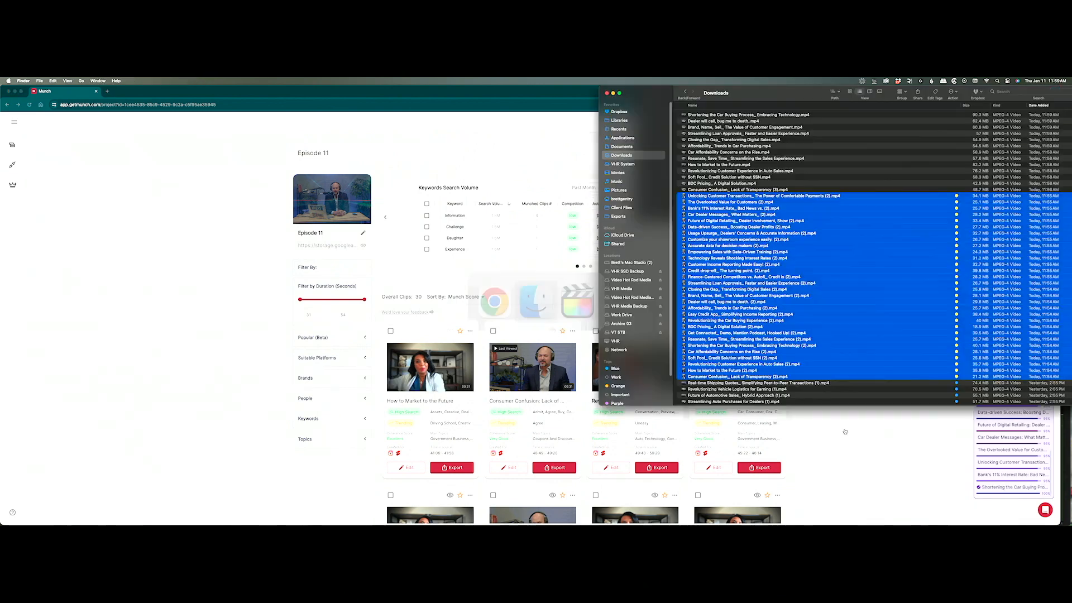
Select Consumer Confusion_ Lack of Transparency (3).mp4 as the first file of the new batch.
left_click(780, 196)
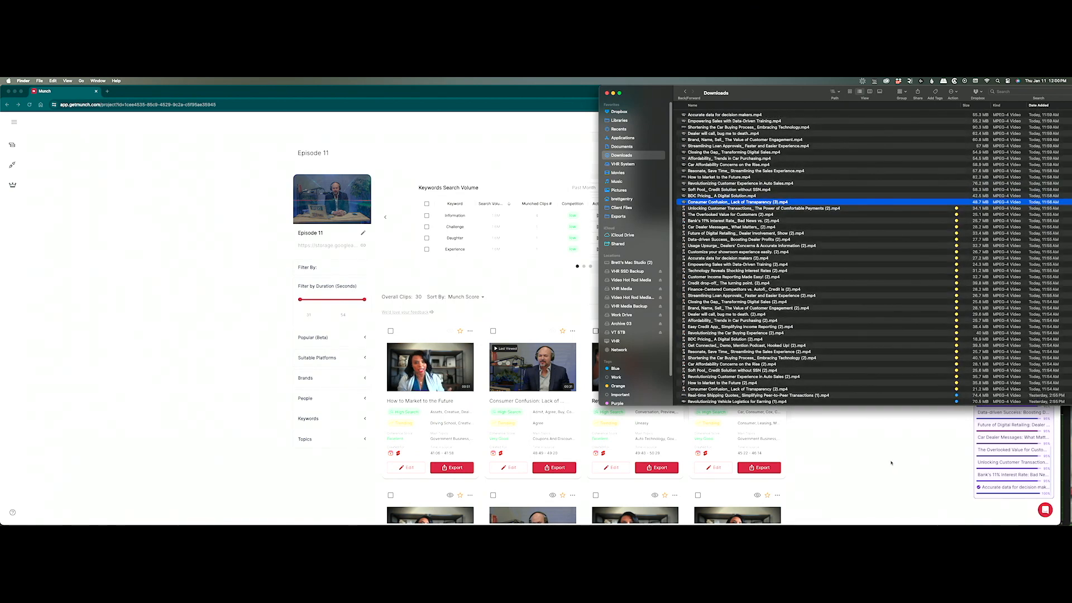
left_click(891, 462)
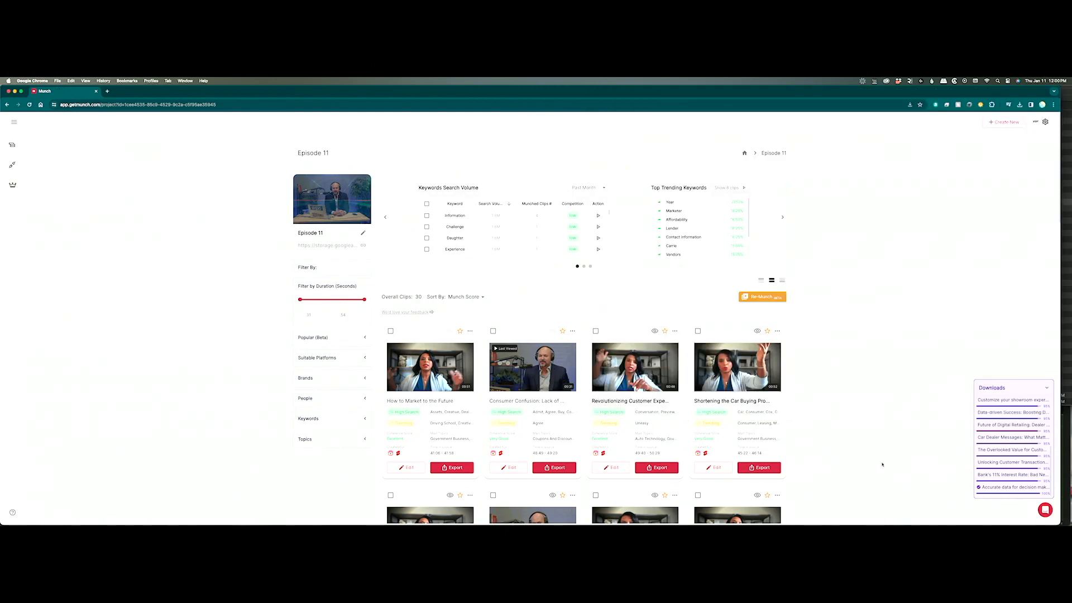
scroll(879, 463, "down", 10)
scroll(871, 464, "up", 3)
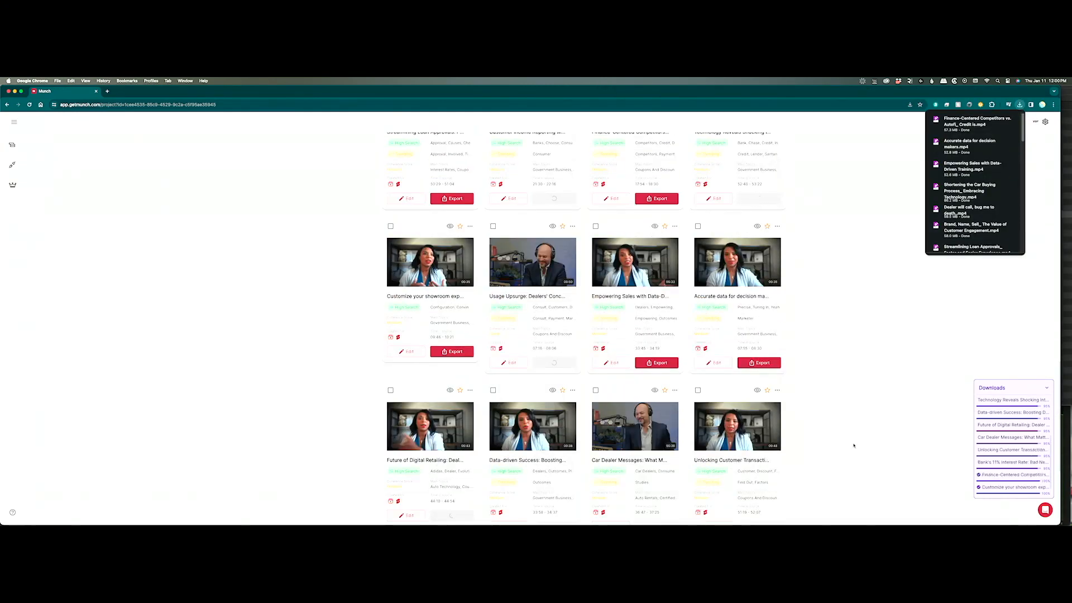
scroll(853, 445, "down", 3)
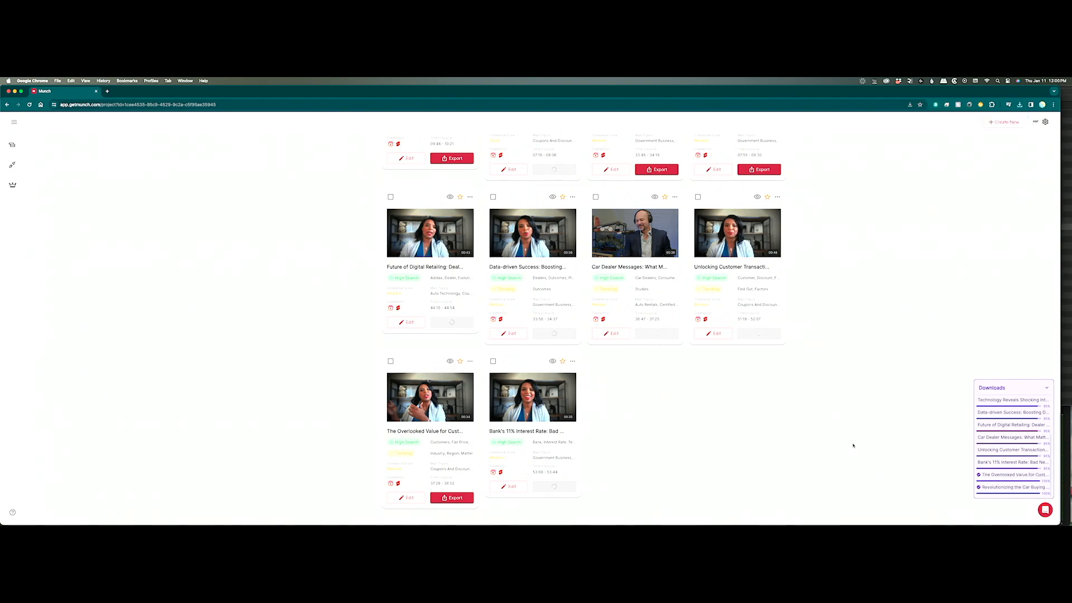
scroll(852, 446, "up", 6)
scroll(852, 449, "up", 10)
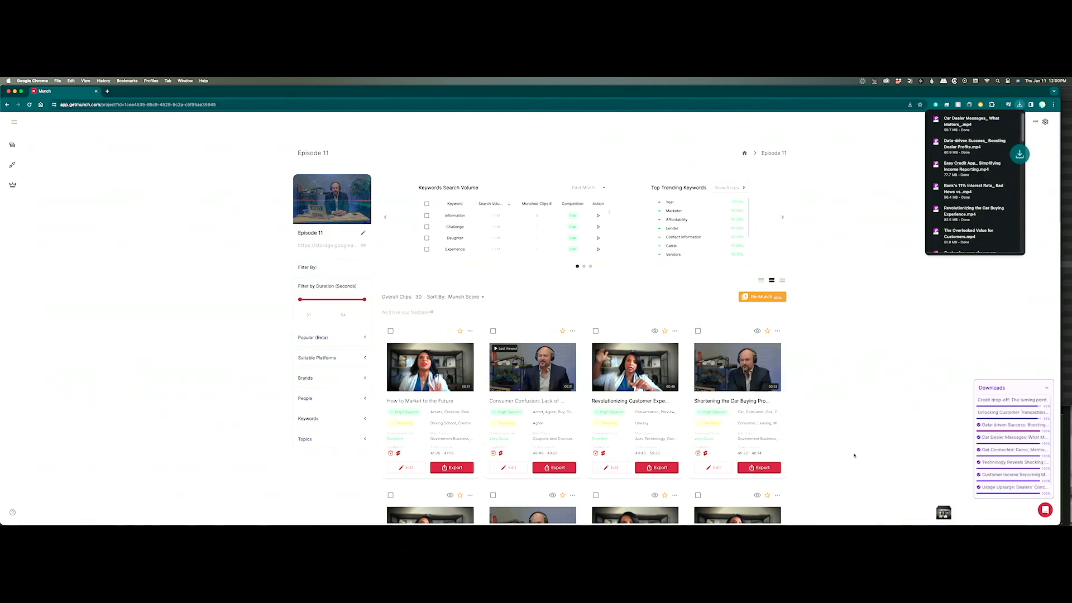
key("super+Tab")
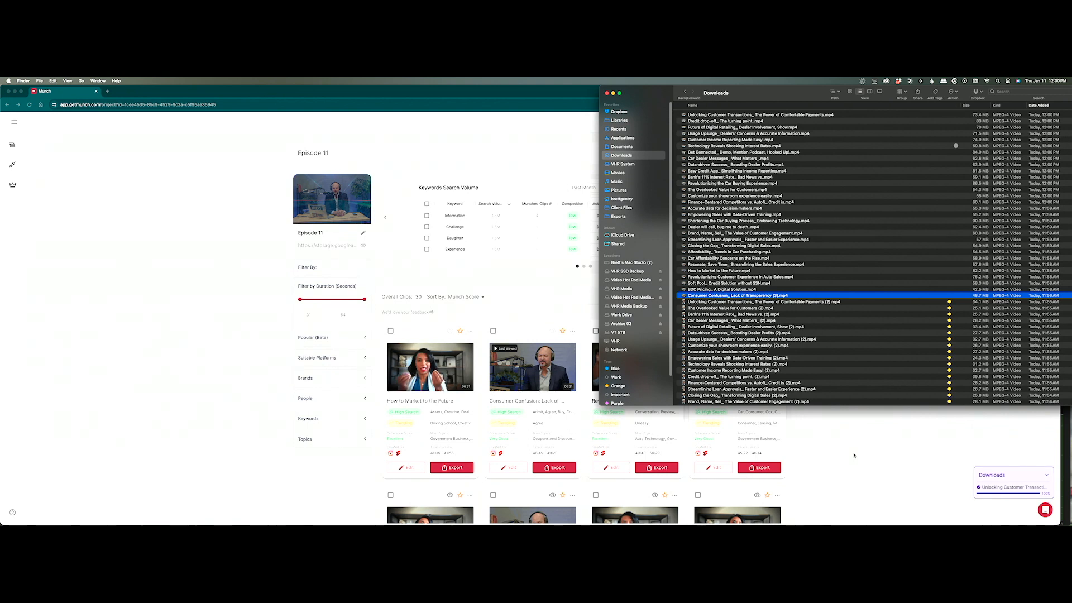
Extend the selection to the 30 newest clip downloads and tag them Green.
left_click(819, 116, "shift")
right_click(804, 118)
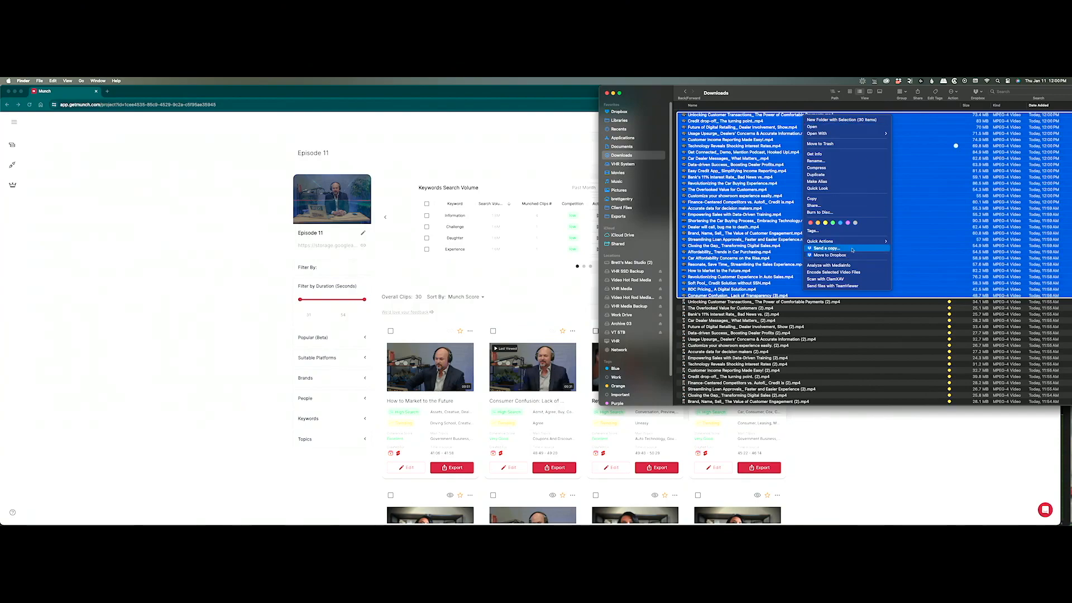
left_click(833, 223)
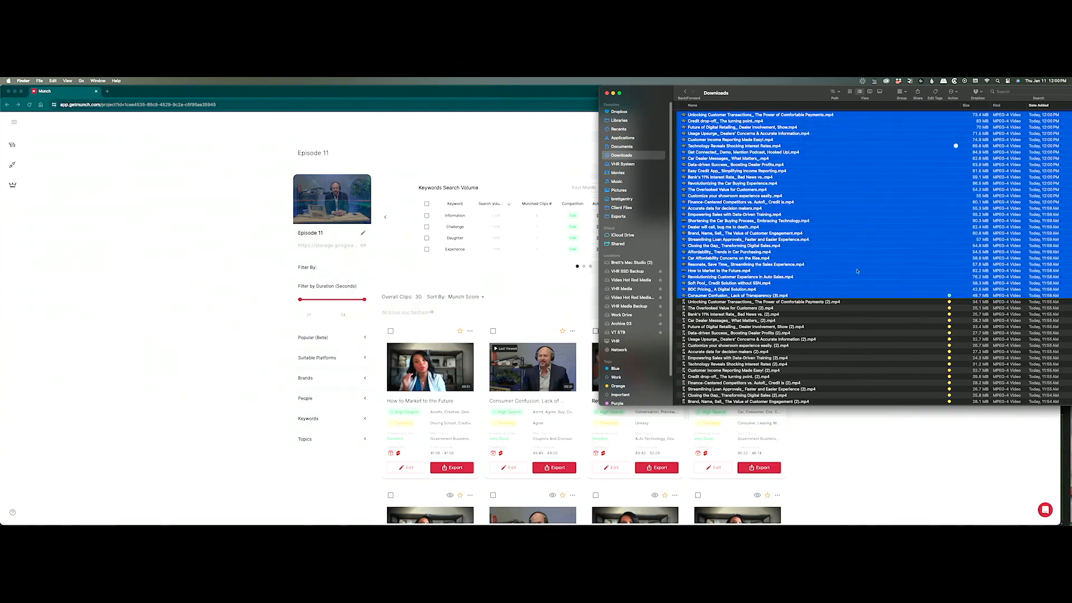
Look over the tagged list, then switch over to Final Cut Pro.
scroll(857, 272, "down", 10)
scroll(856, 272, "up", 10)
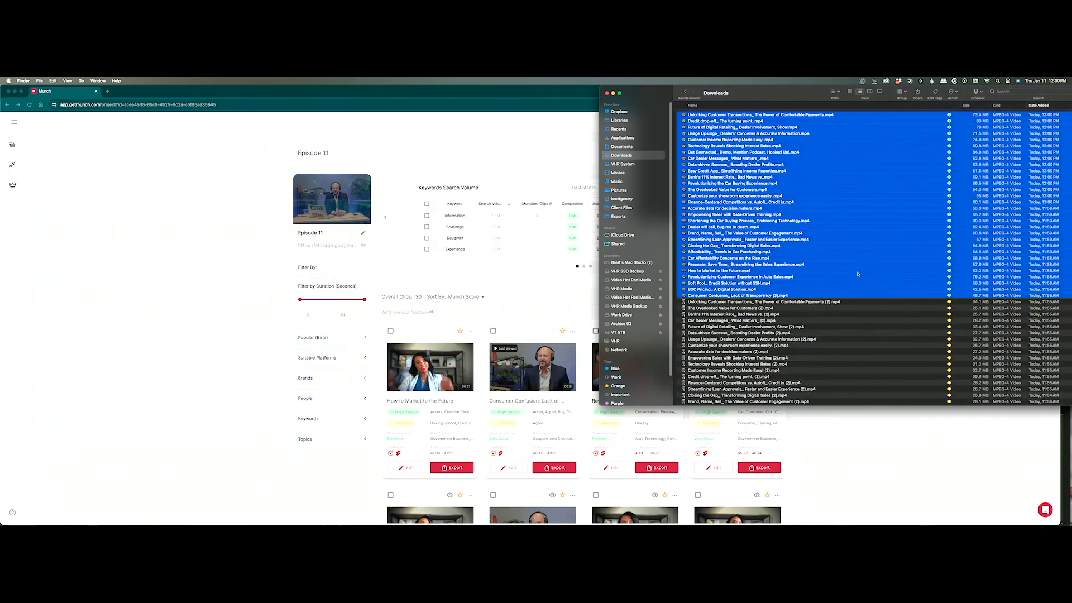
scroll(858, 273, "down", 5)
key("super+Tab")
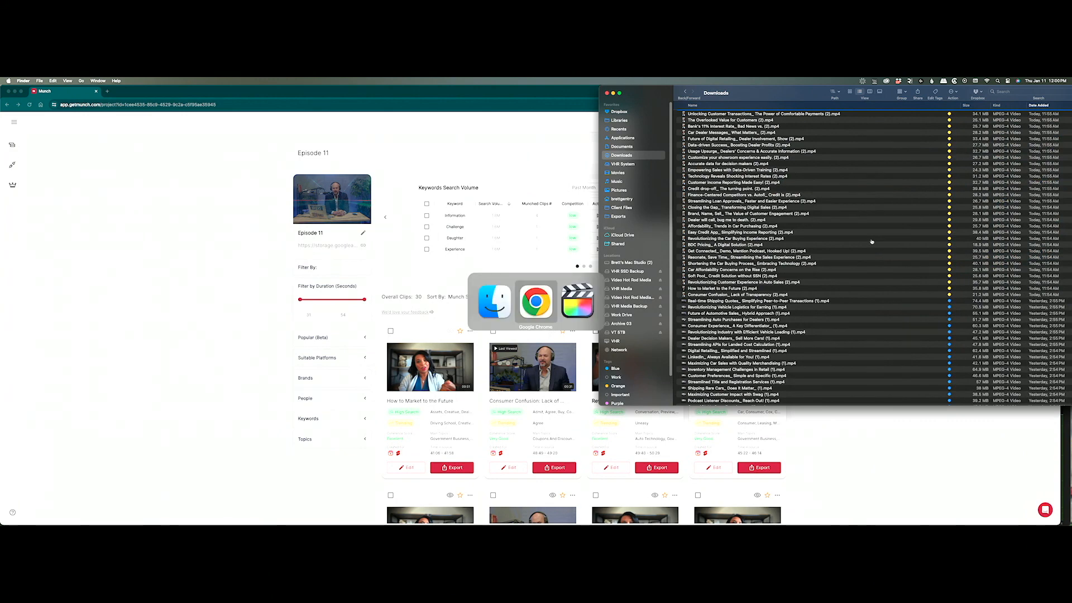
key("super+Tab")
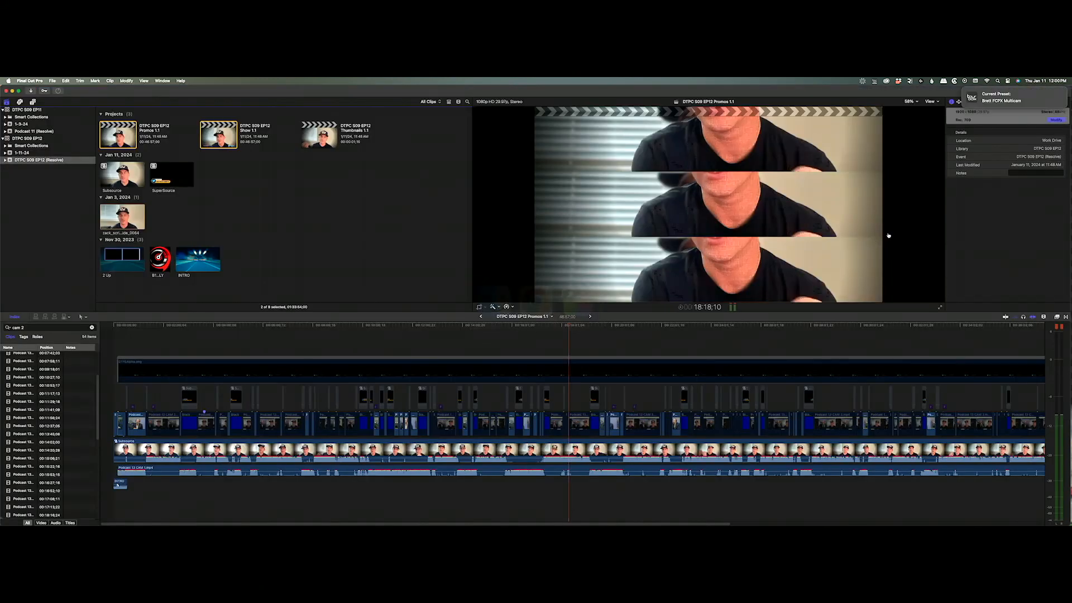
Rename the EP11 library's 1-3-24 event to Promos.
left_click(24, 128)
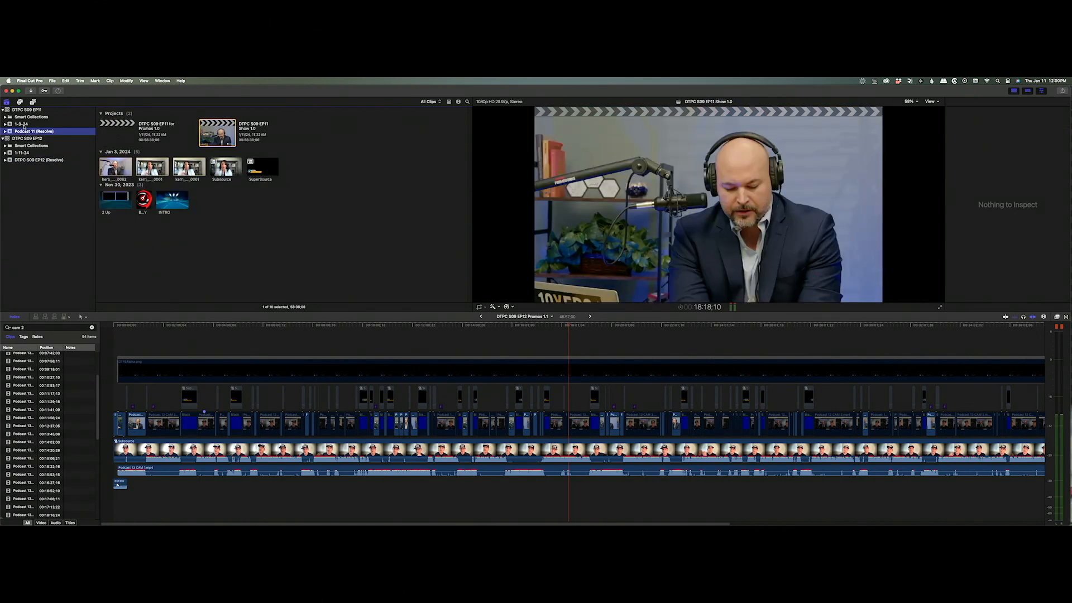
left_click(23, 124)
key("Return")
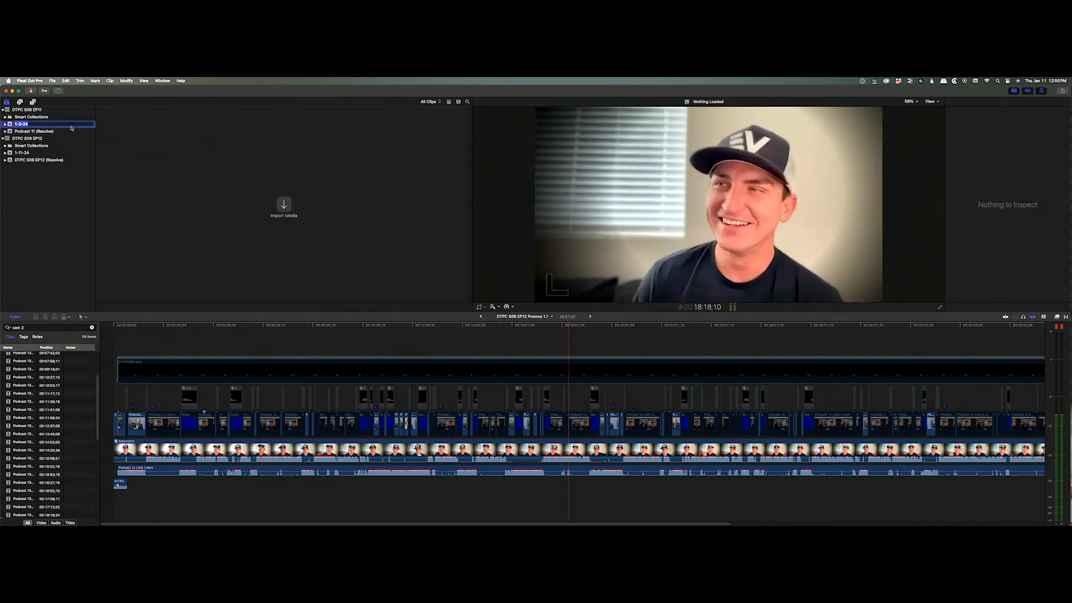
type("Promos")
key("Return")
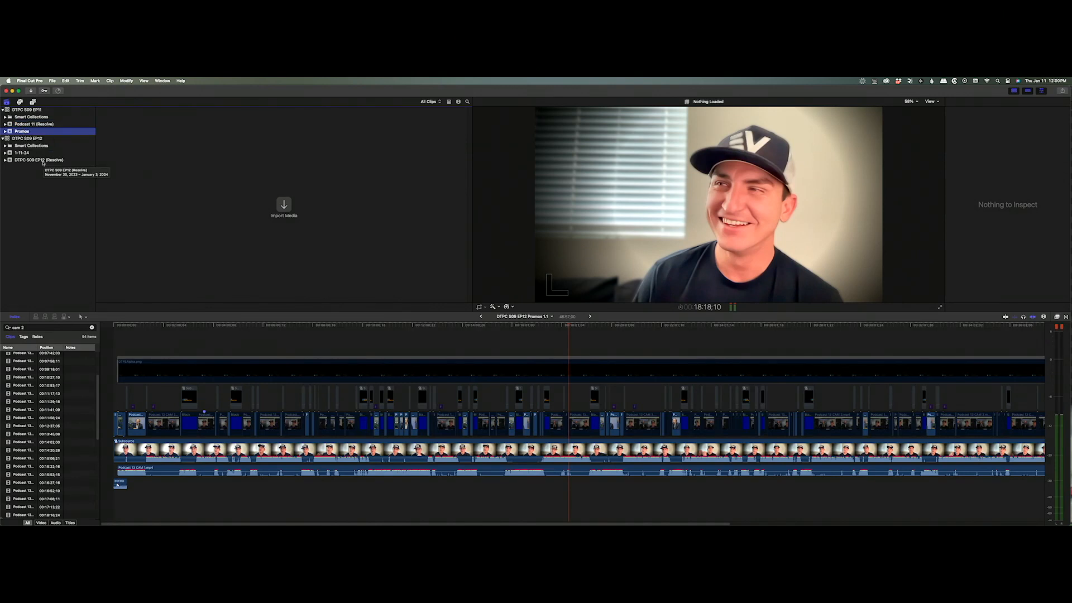
Open the DTPC S09 EP10 library, then close it again.
key("super+o")
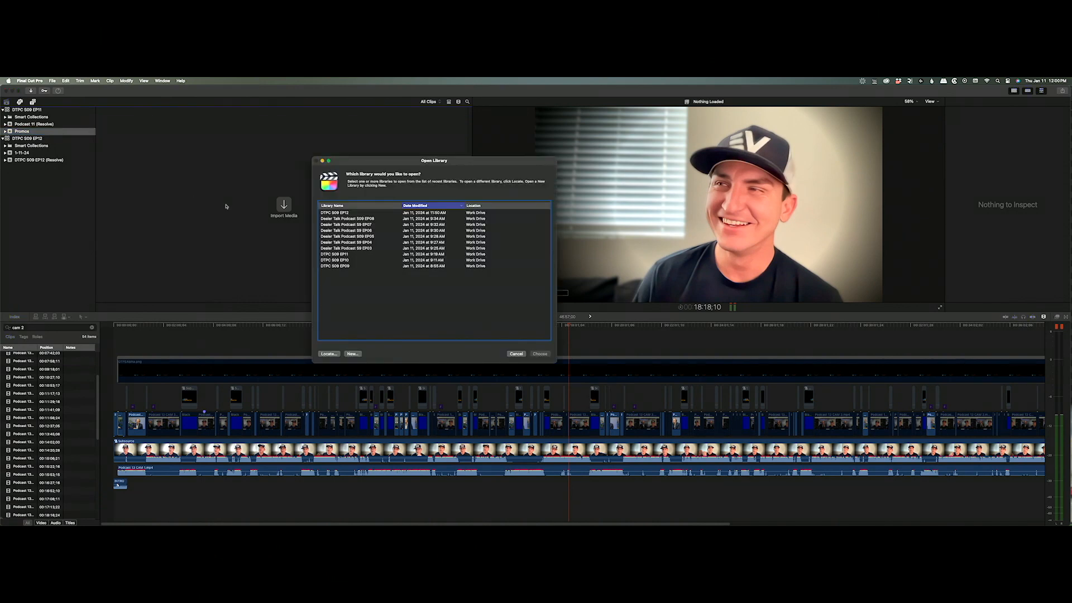
double_click(347, 260)
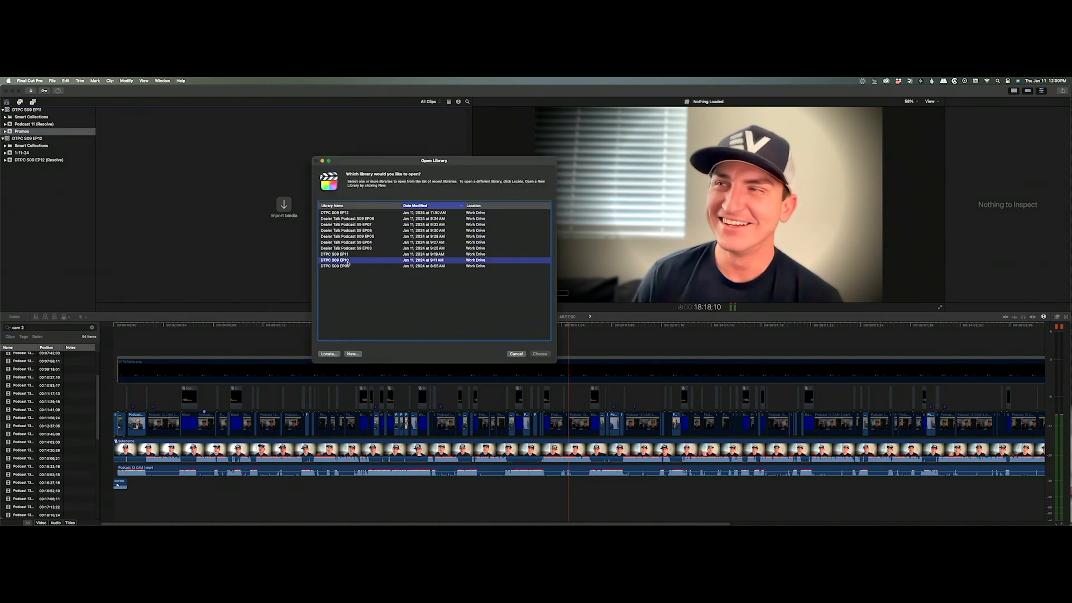
left_click(32, 132)
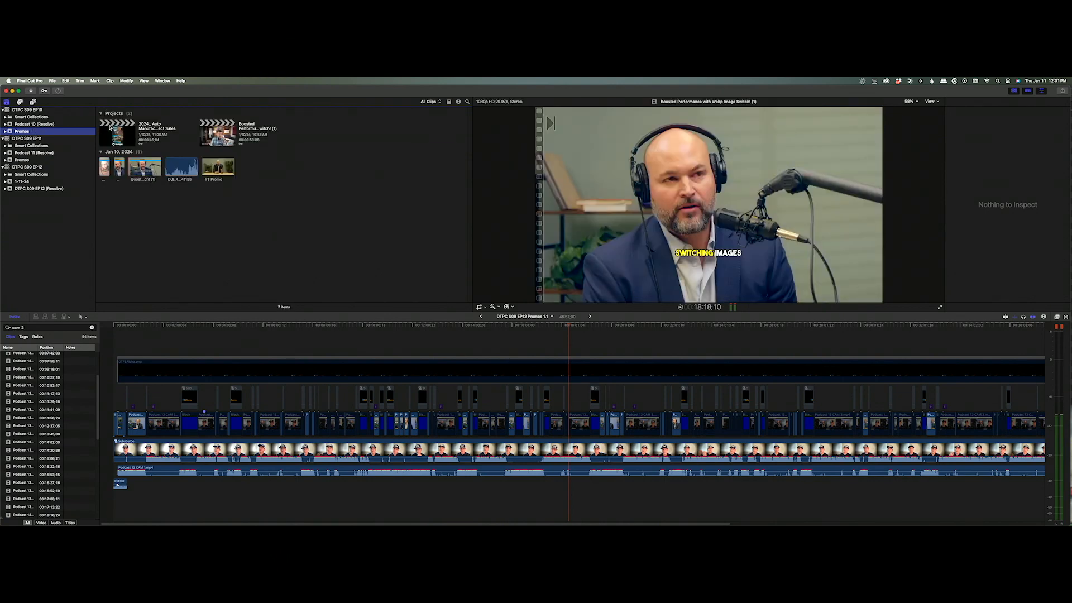
right_click(36, 113)
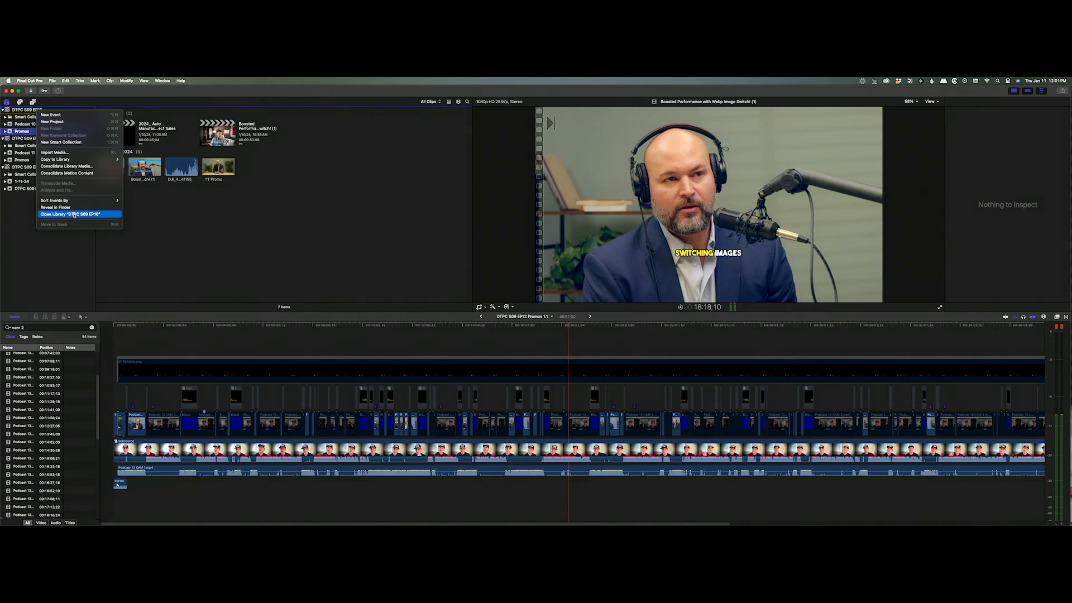
left_click(74, 214)
Open the DTPC S09 EP09 library from the recent libraries list.
key("super+o")
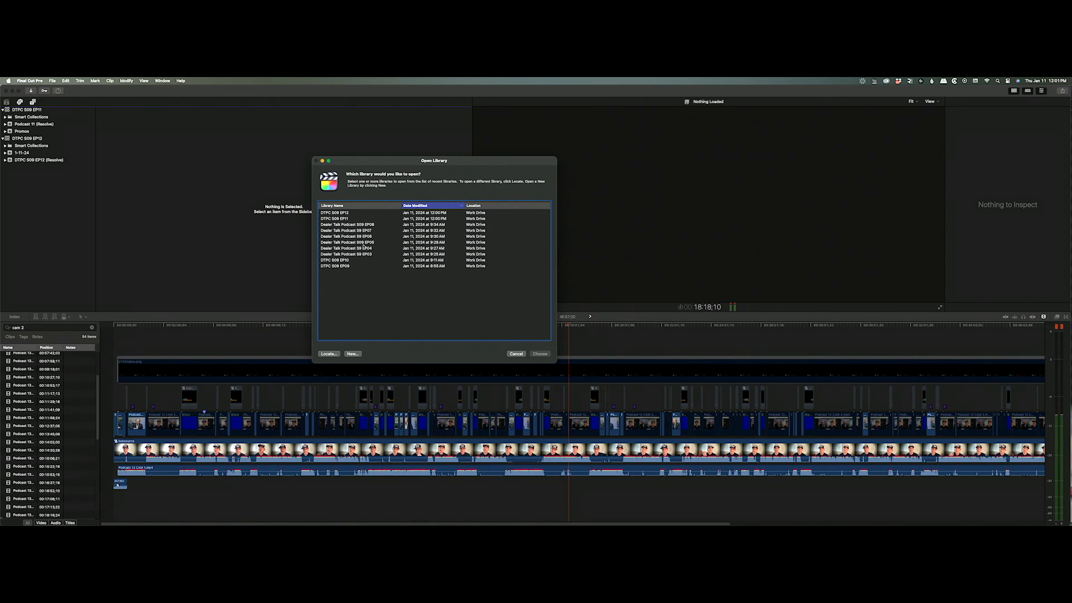
left_click(349, 266)
left_click(539, 354)
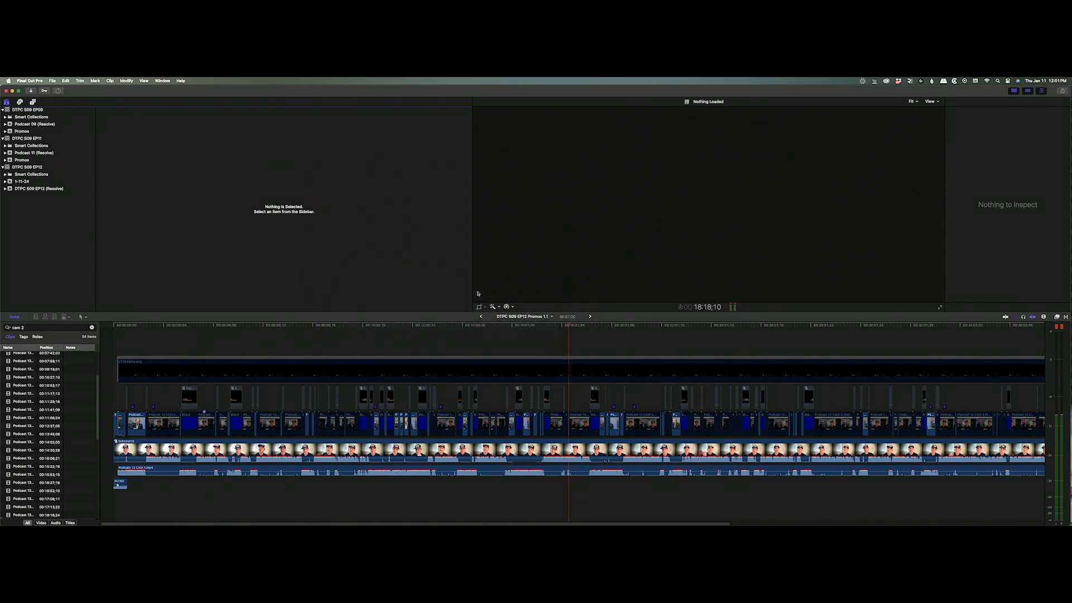
Copy both '10% of Cars Electric_ A Big Shift' projects from EP09's Promos into EP11's Promos, including media.
left_click(25, 132)
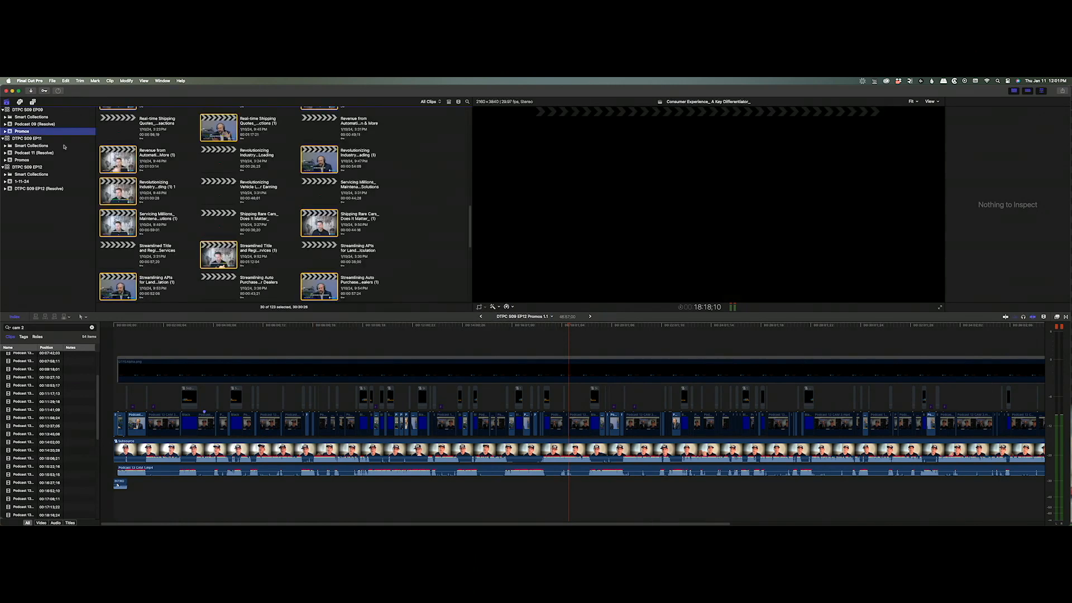
scroll(234, 156, "up", 10)
scroll(368, 164, "up", 5)
left_click(369, 164)
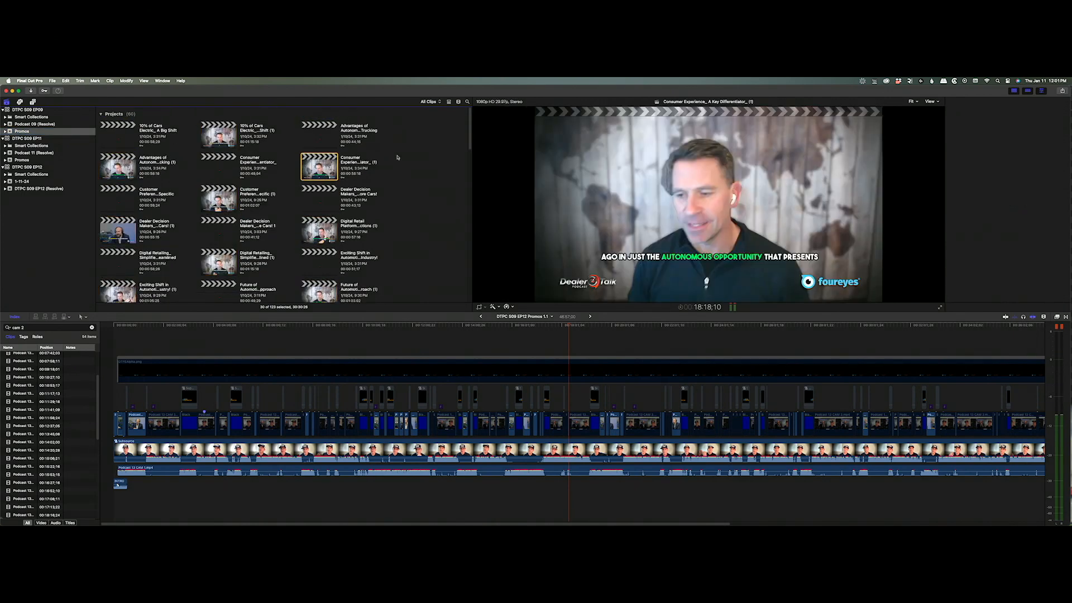
left_click(139, 142)
key("shift+Right")
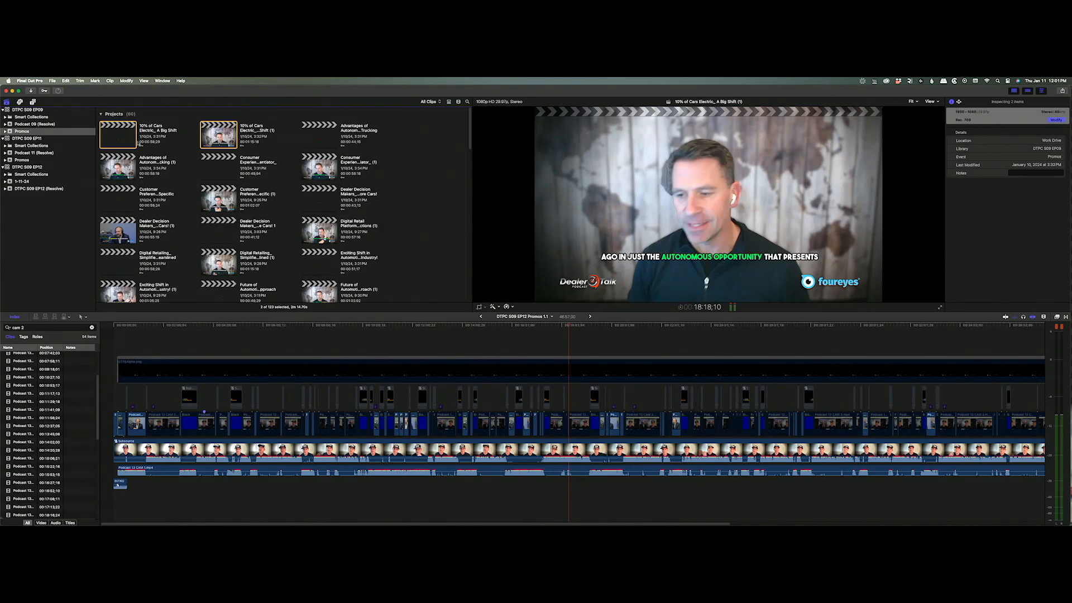
left_click_drag(127, 135, 24, 159)
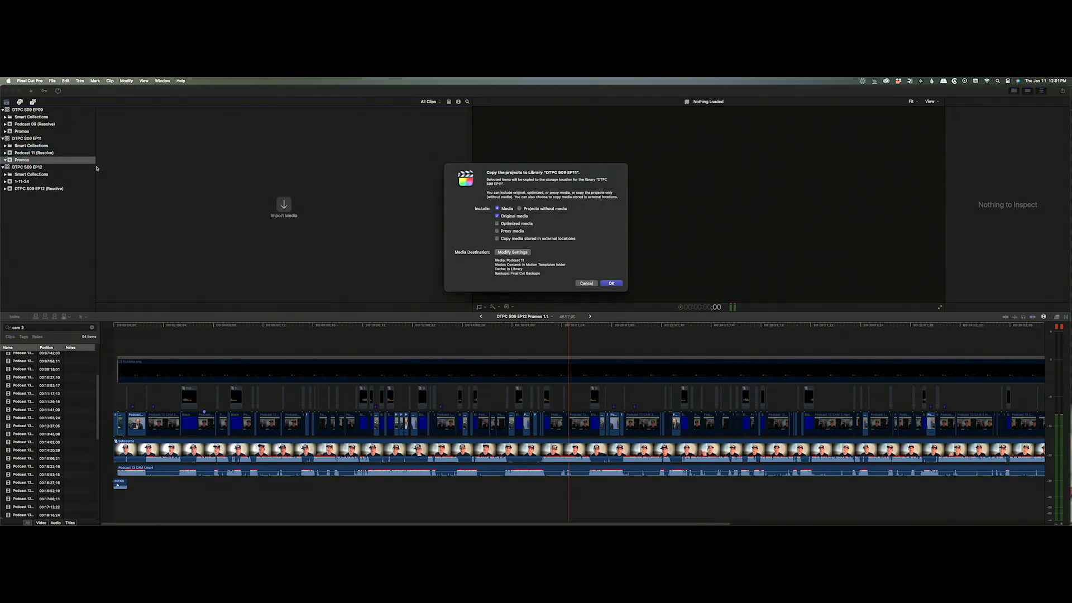
left_click(617, 284)
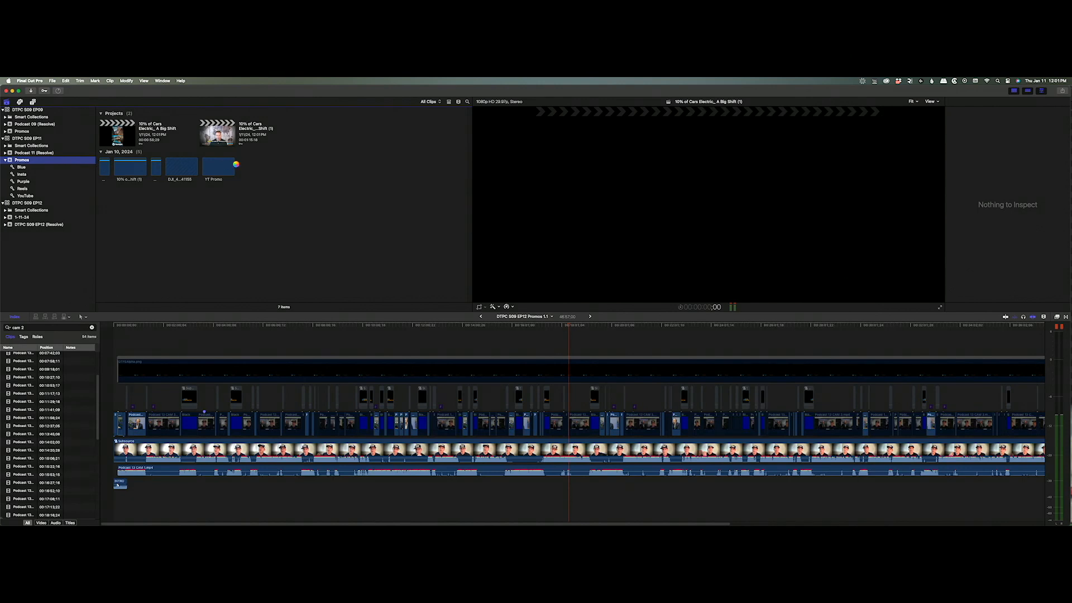
Import the batch of 30 exported clips from Finder's Downloads into the Reels collection.
left_click(31, 189)
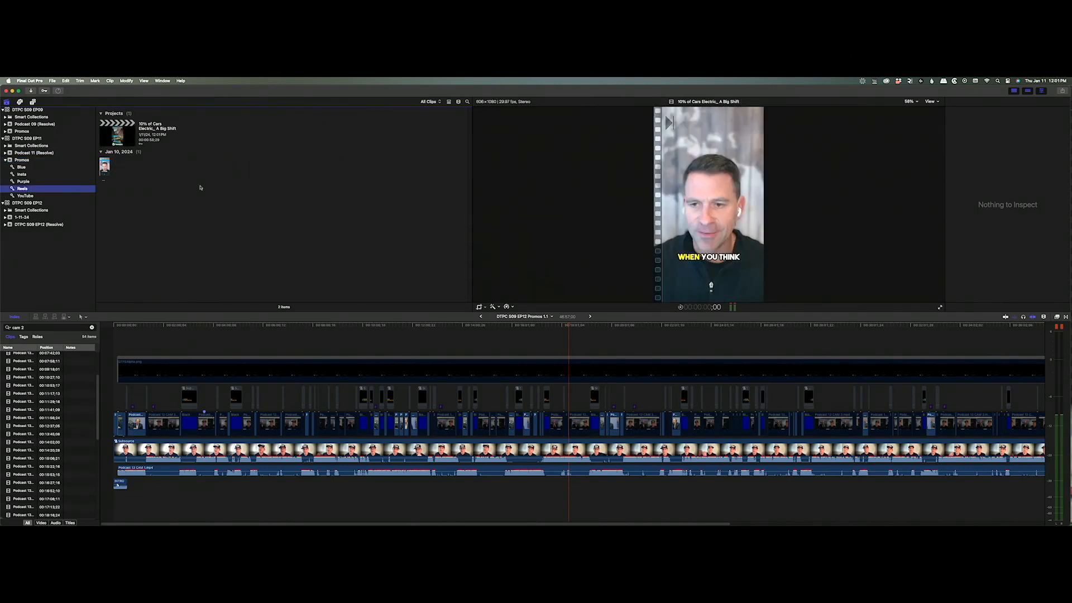
key("super+Tab")
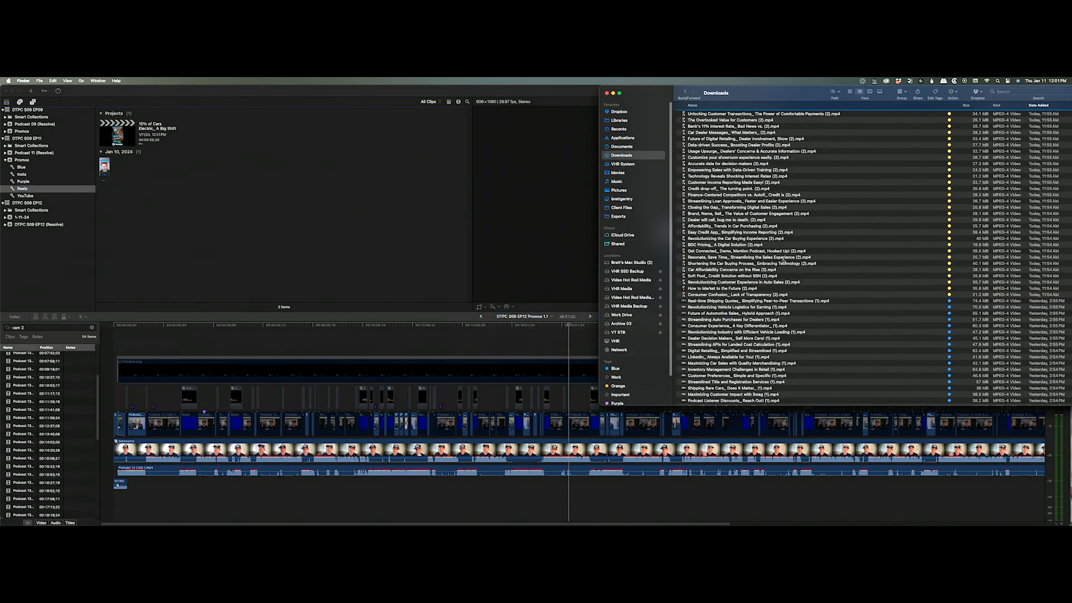
left_click(782, 295)
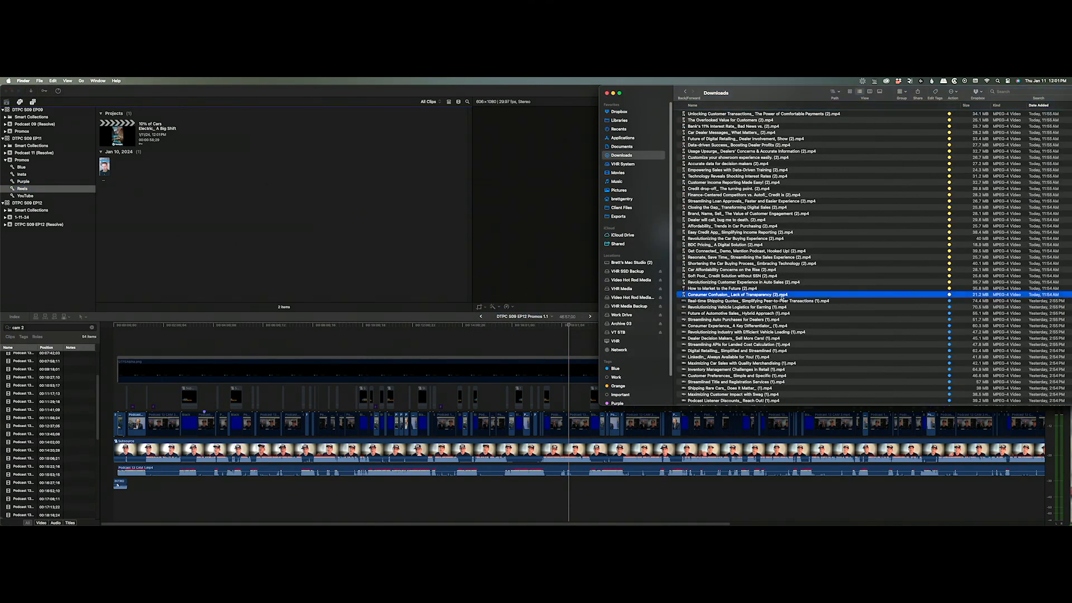
scroll(913, 298, "up", 10)
left_click(800, 290, "shift")
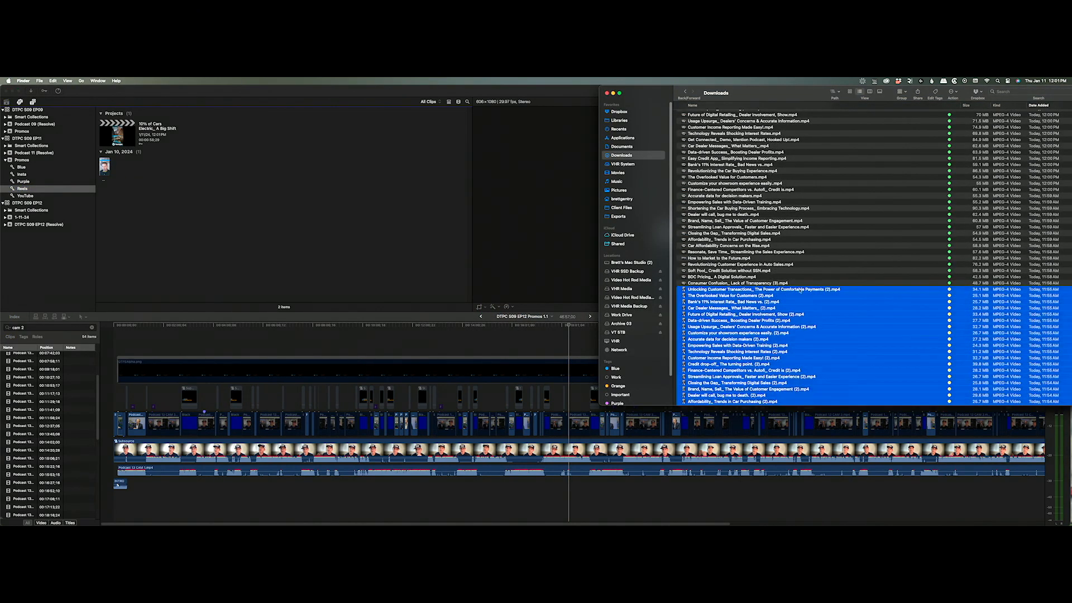
left_click_drag(729, 290, 25, 190)
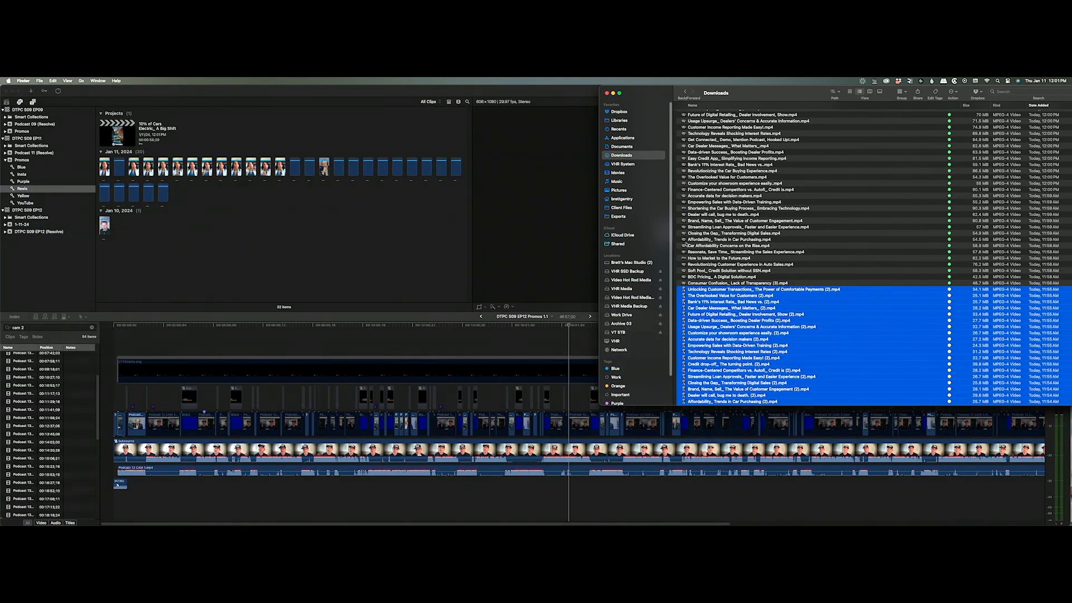
Add the newest exported files, from 'Consumer Confusion_ Lack of Transparency (3).mp4' up, to the library.
left_click(734, 283)
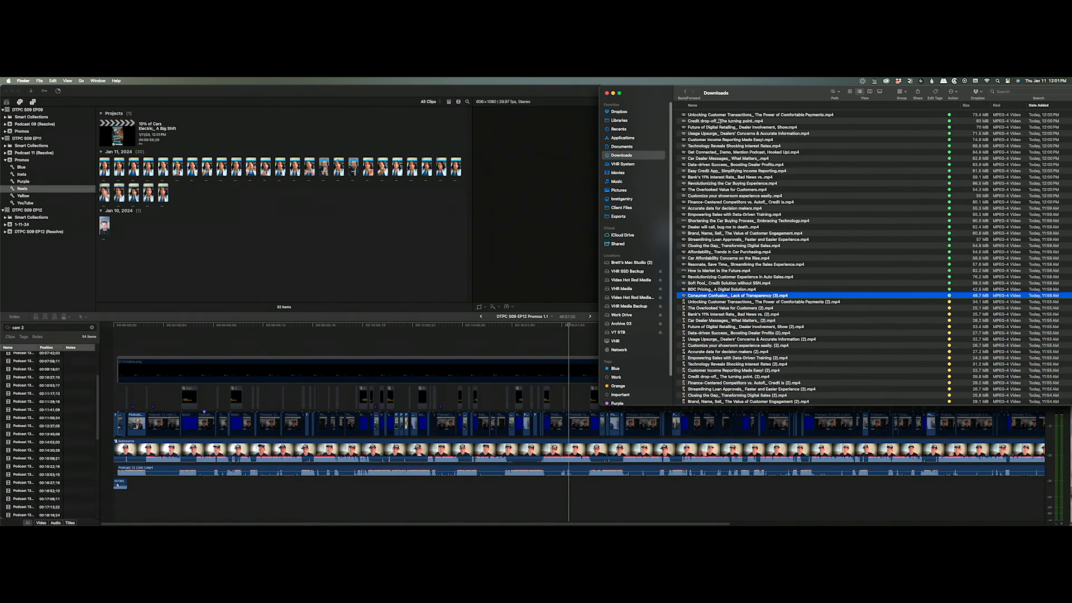
left_click(718, 115, "shift")
left_click_drag(717, 119, 23, 204)
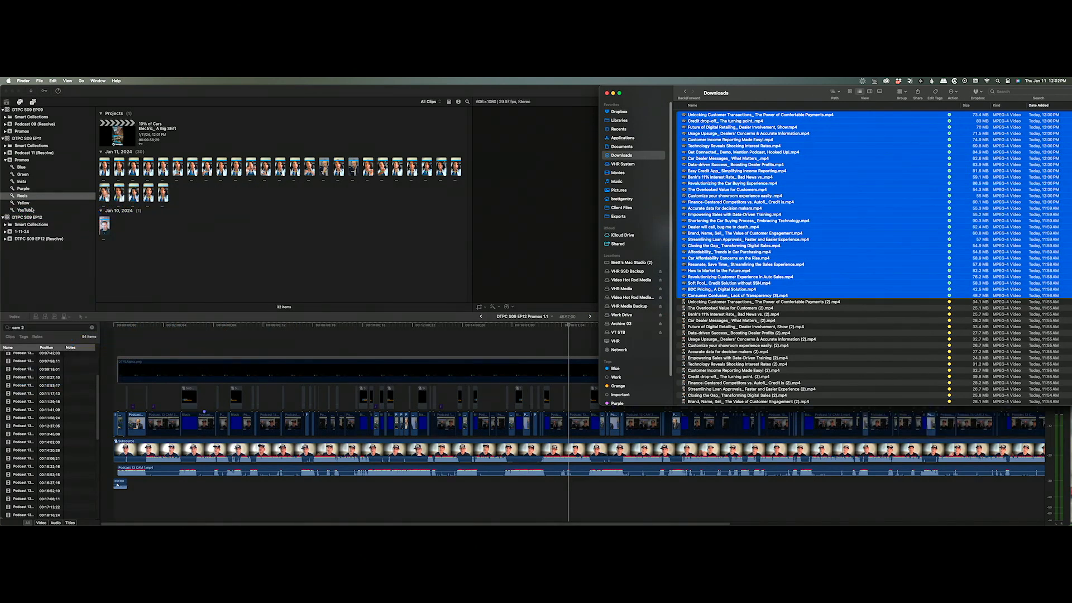
left_click(32, 210)
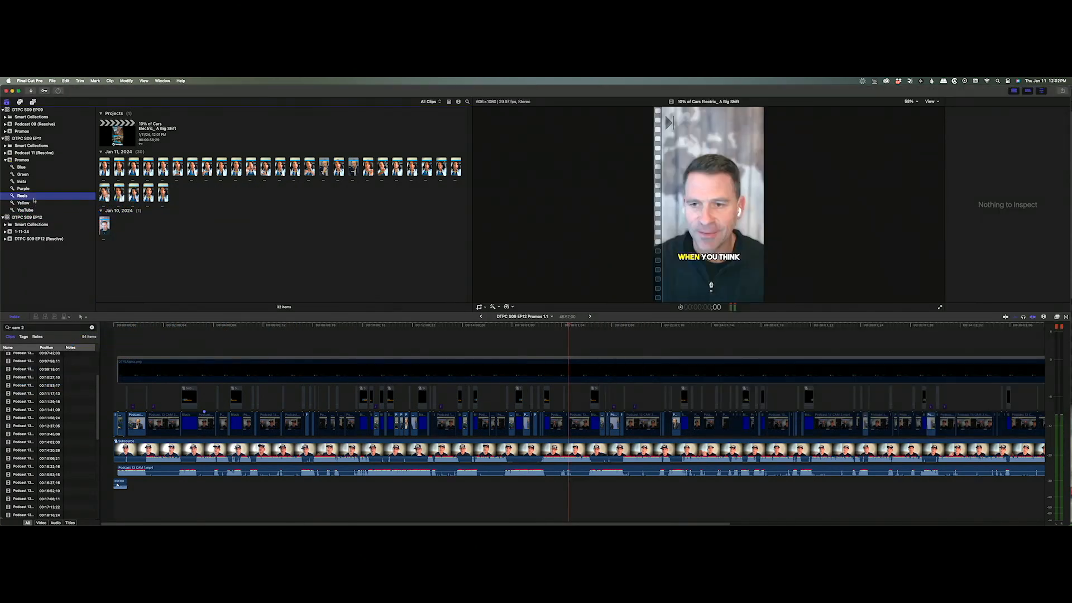
Open the '10% of Cars Electric' promo project and preview it from the opening frames.
left_click(29, 189)
left_click(29, 196)
left_click(276, 214)
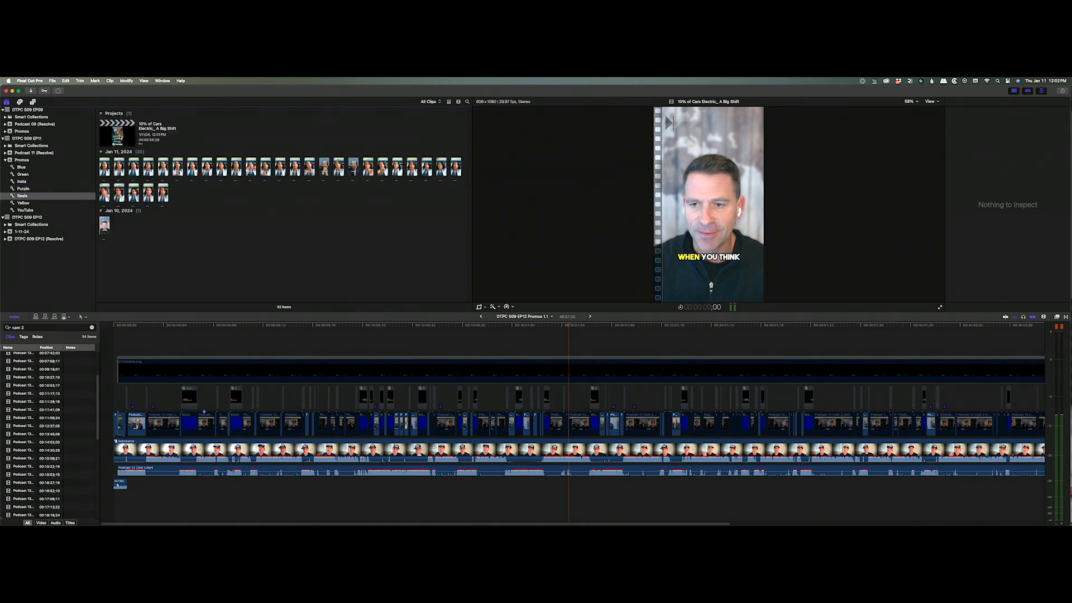
double_click(119, 134)
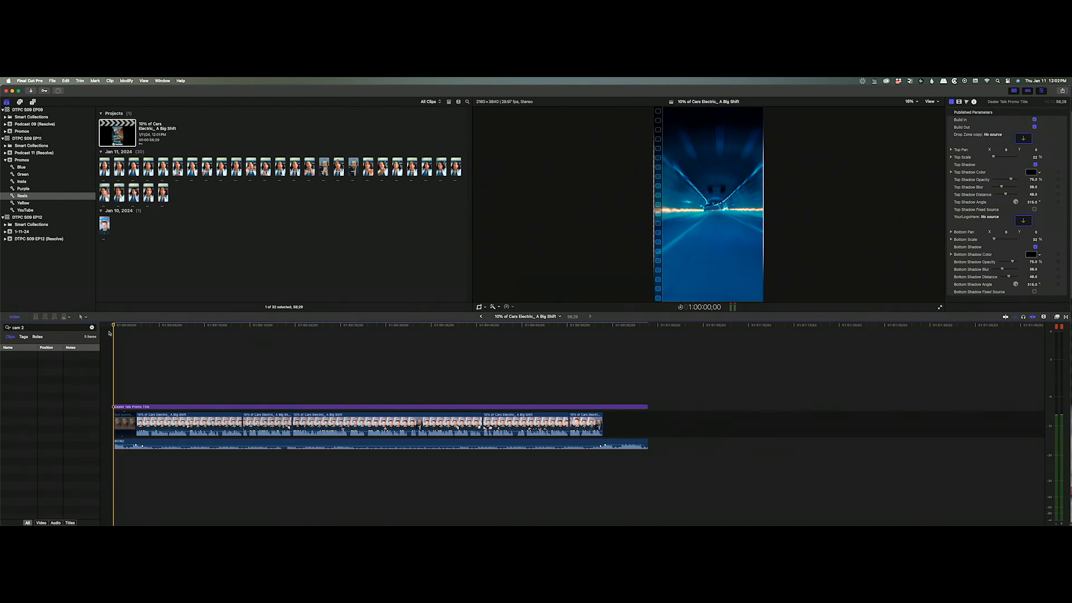
key("space")
left_click(124, 426)
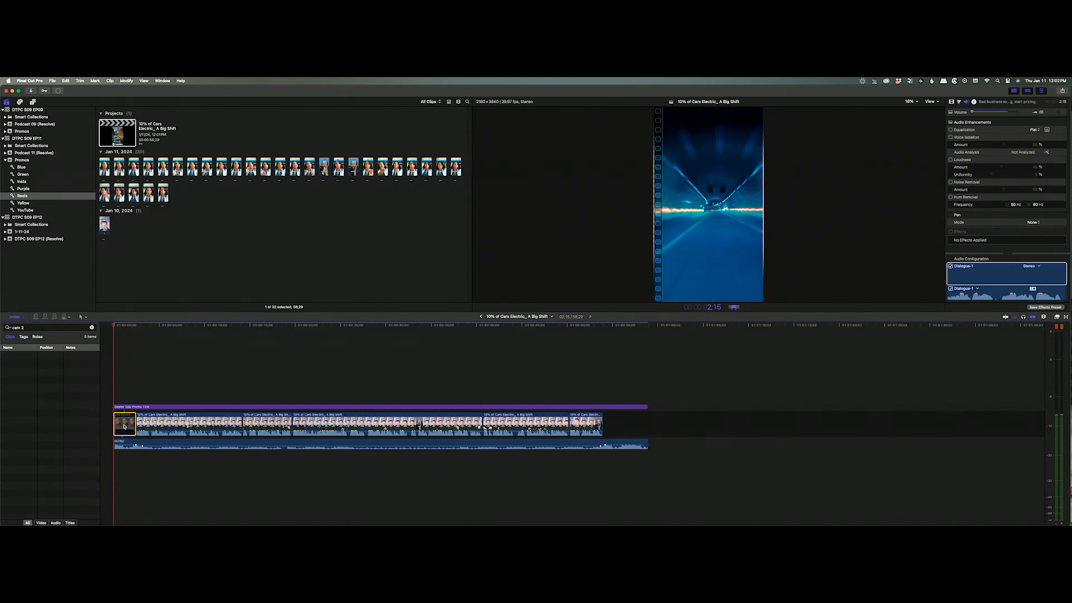
left_click(158, 443)
left_click(135, 376)
key("space")
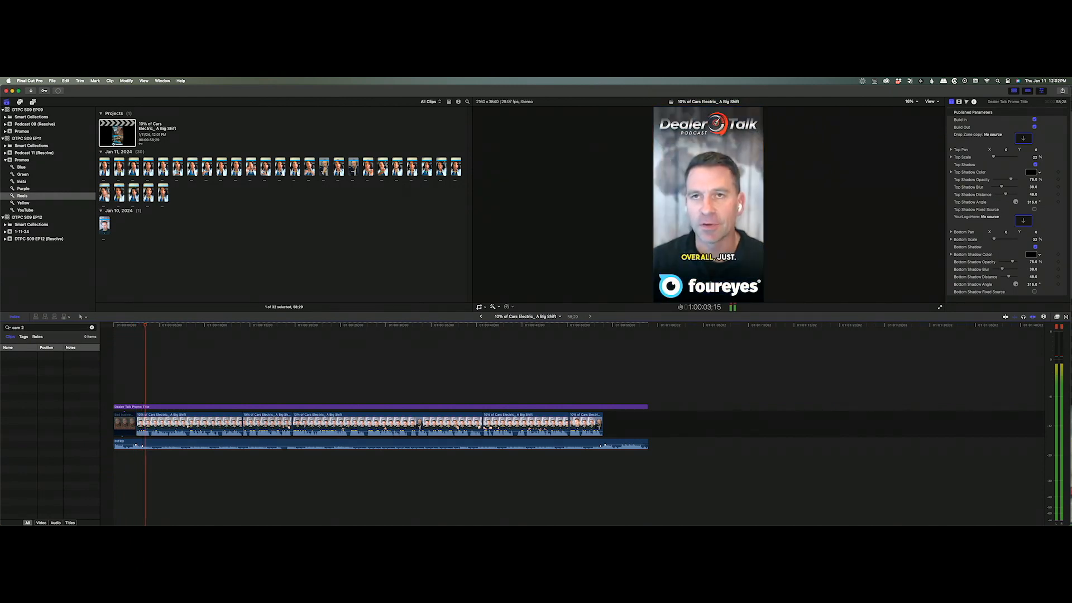
Append 'Accurate data for decision makers (2)', delete the old 10% of Cars clips, and replay the promo.
left_click(103, 165)
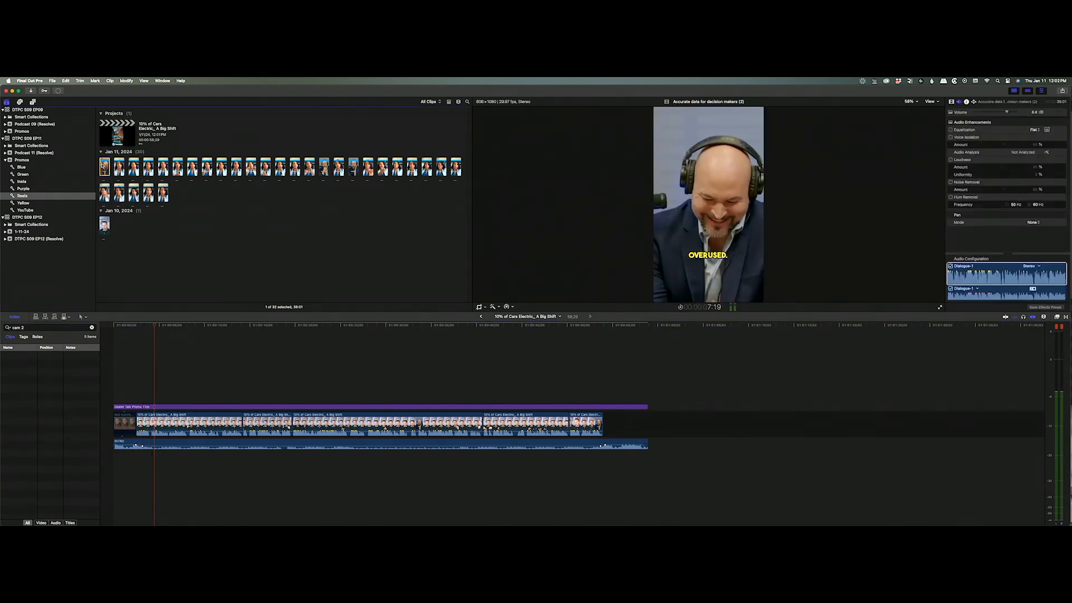
key("e")
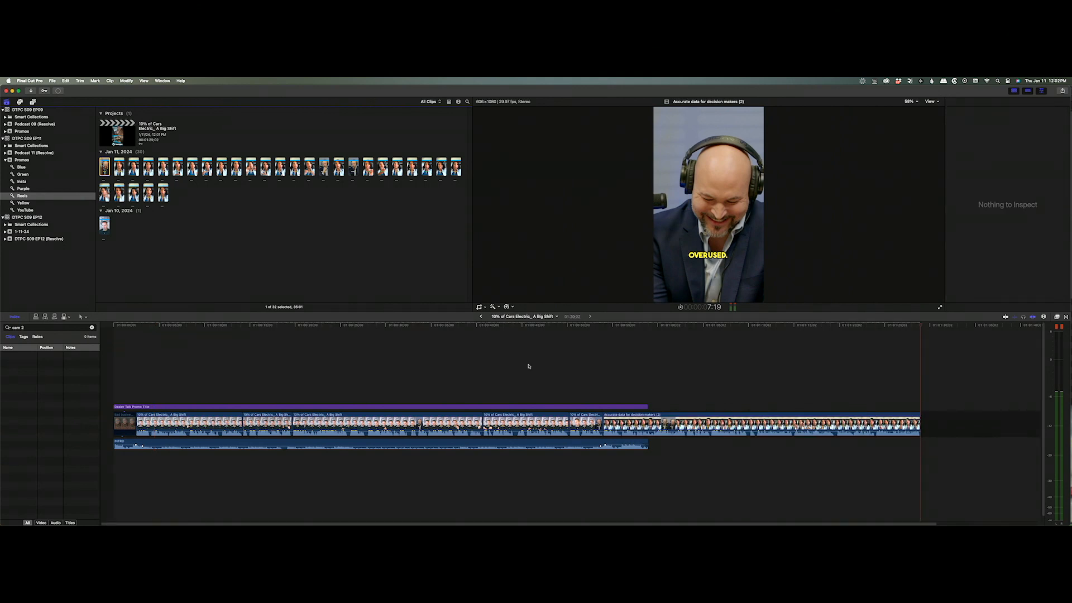
left_click(589, 427)
left_click(168, 424, "shift")
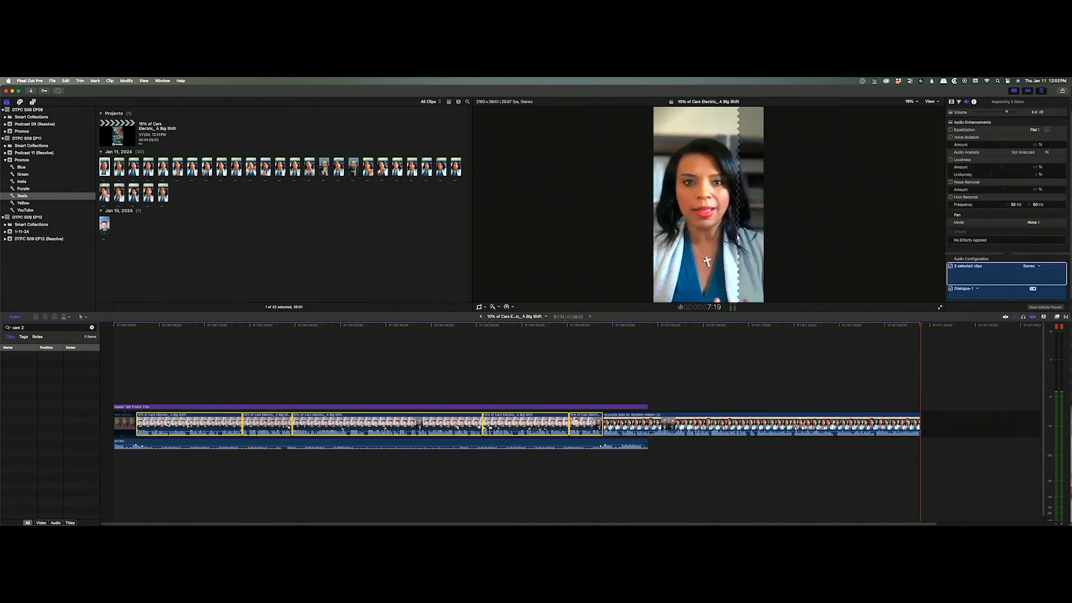
key("Delete")
key("Up")
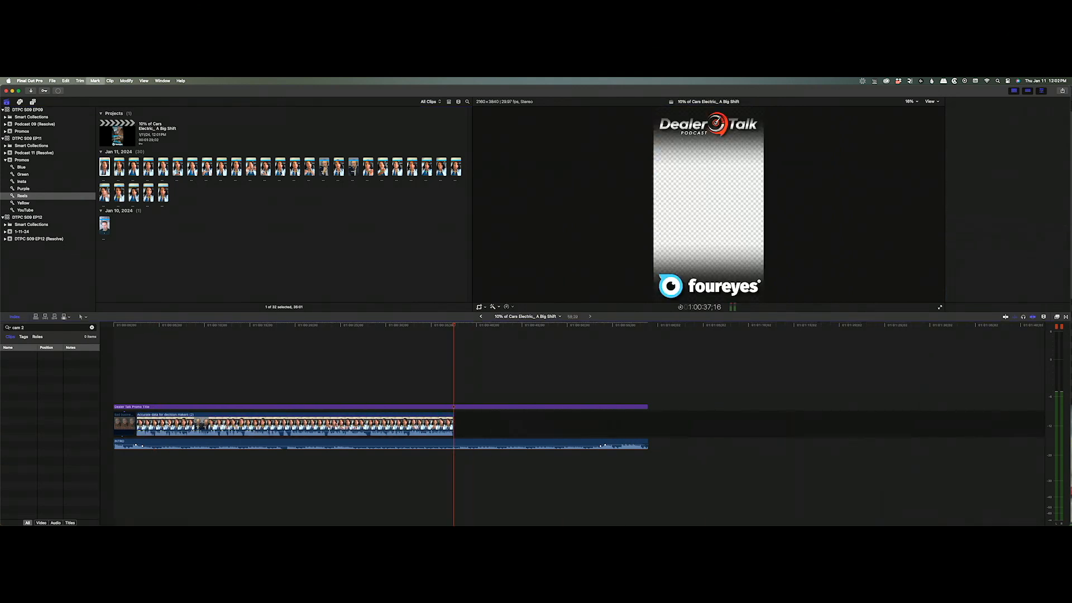
left_click(130, 390)
key("space")
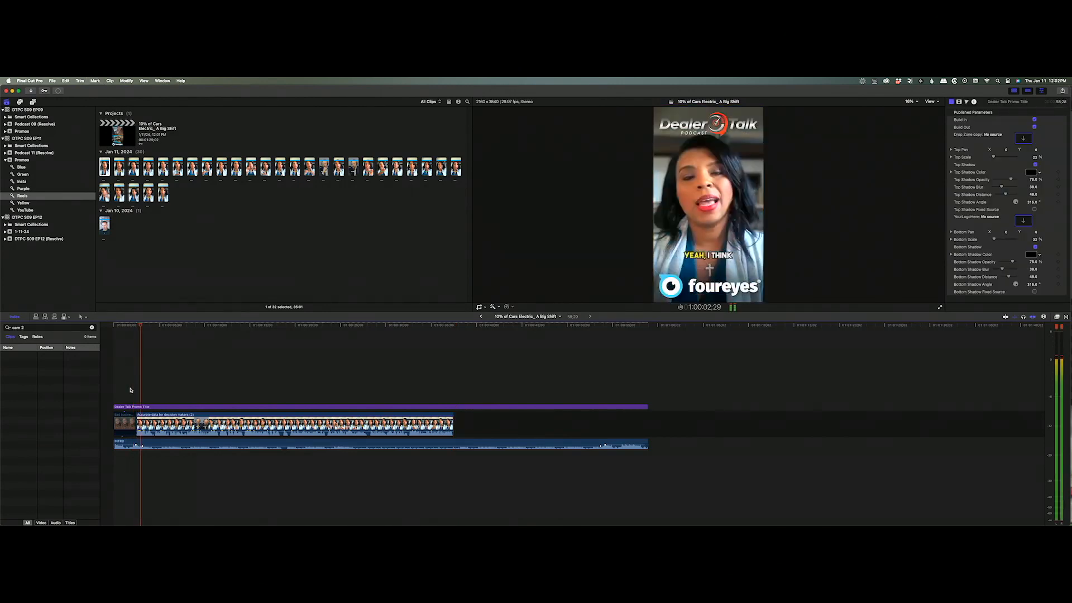
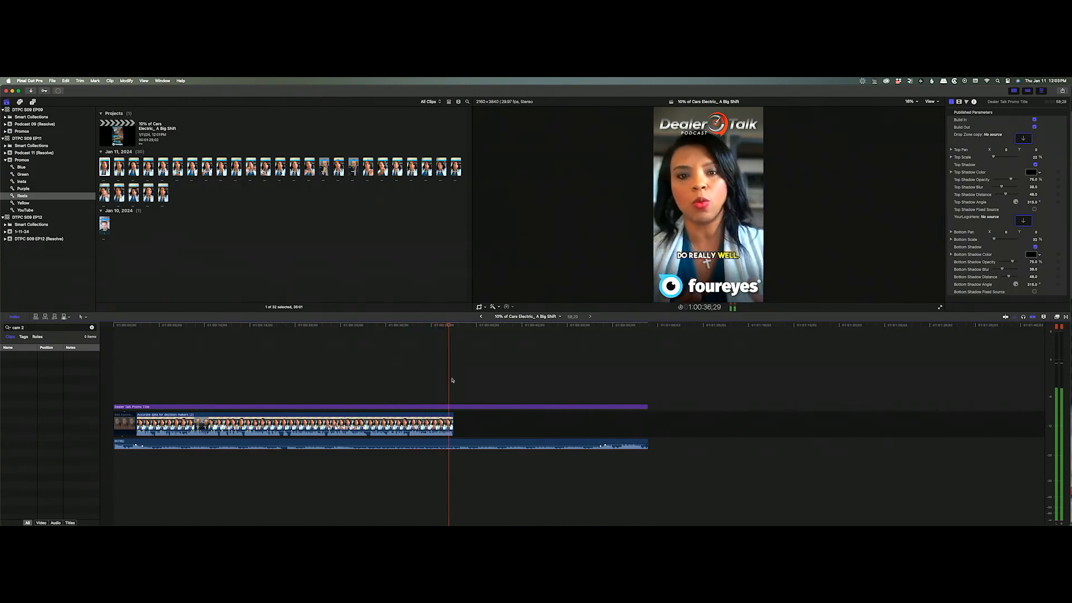
Cut the speaker clip at 32;14 and delete the footage after it.
key("space")
left_click_drag(458, 326, 387, 331)
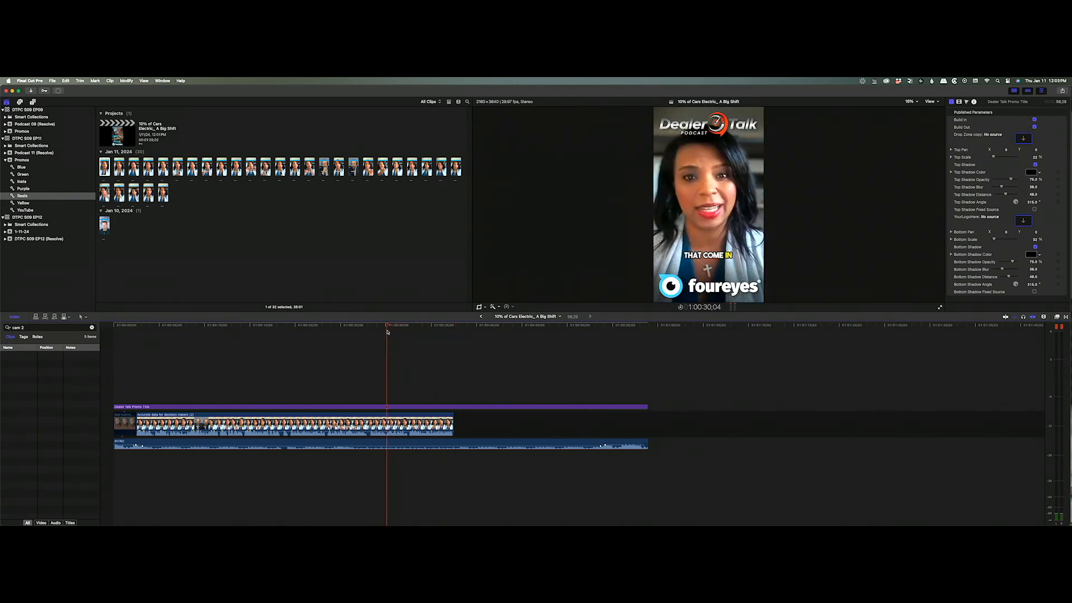
key("space")
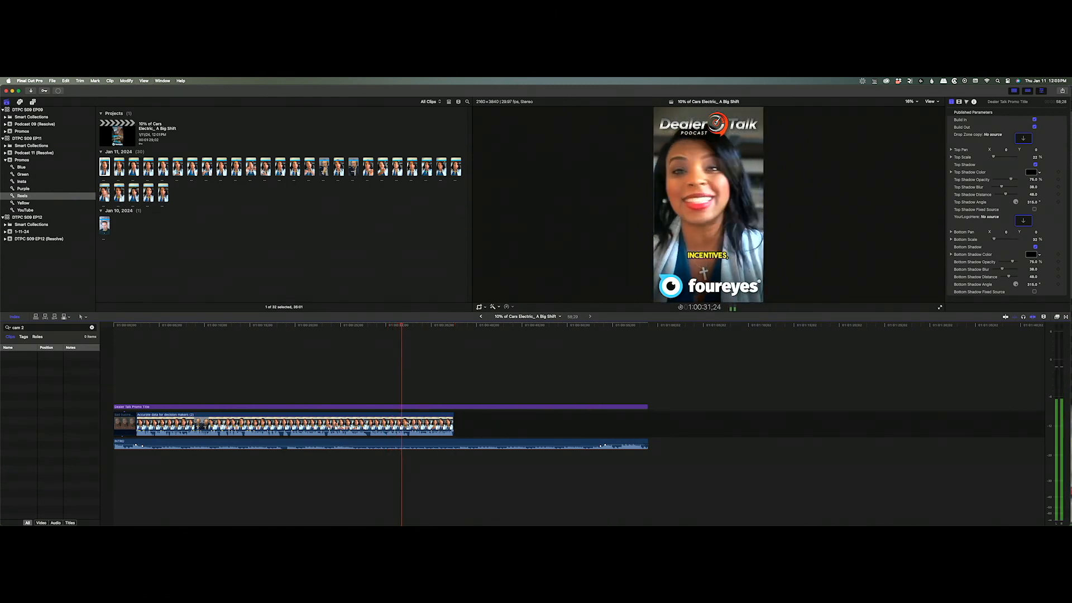
key("space")
left_click(407, 424)
key("super+b")
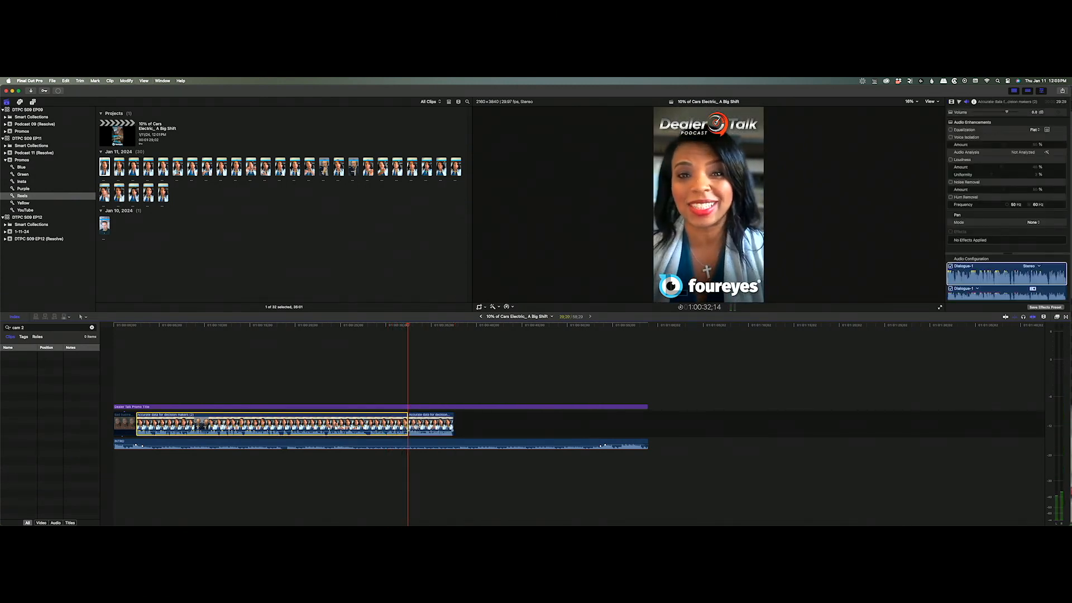
left_click(423, 426)
key("Delete")
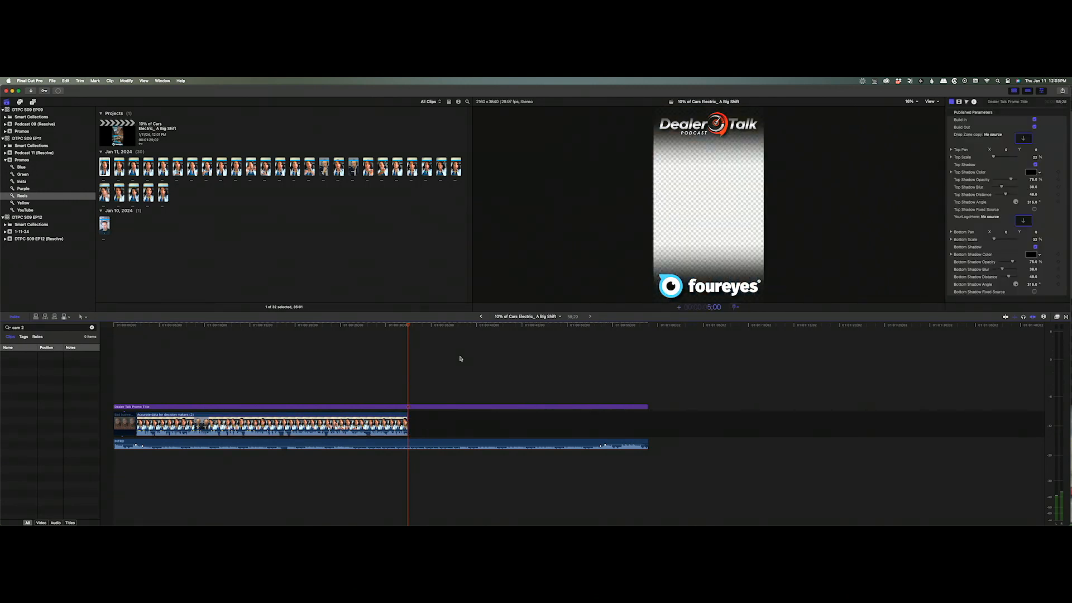
Cut the title and intro audio at 37;14 and delete everything after.
key("Return")
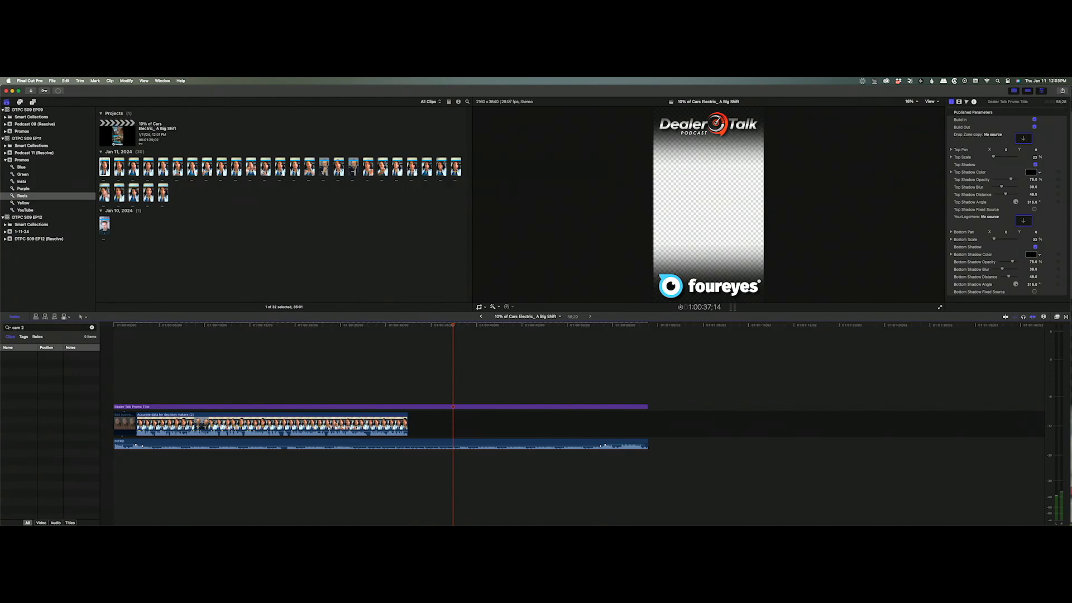
left_click_drag(616, 445, 434, 446)
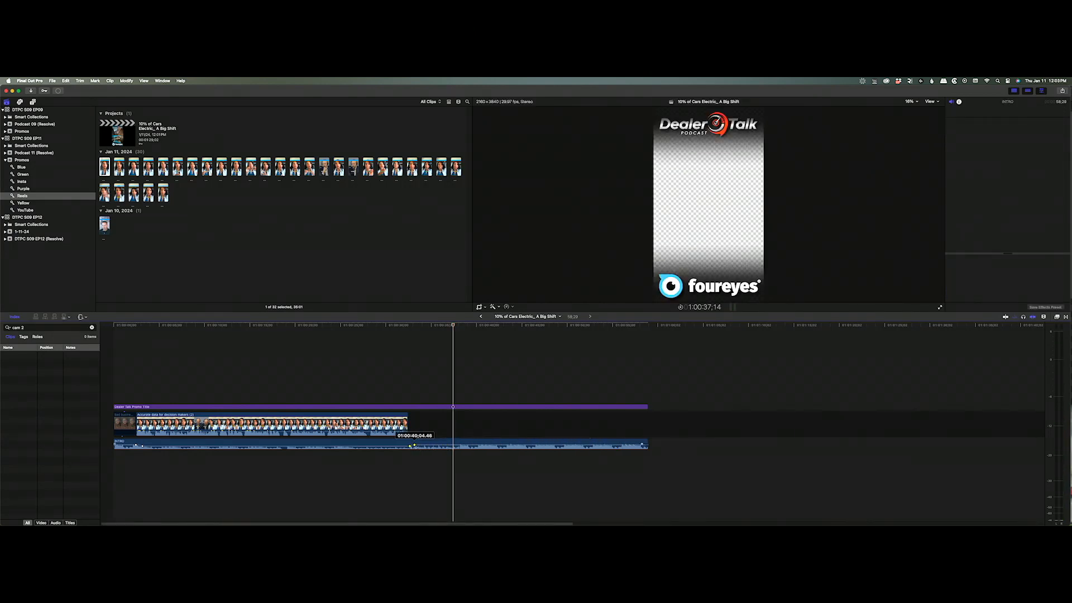
left_click(454, 406)
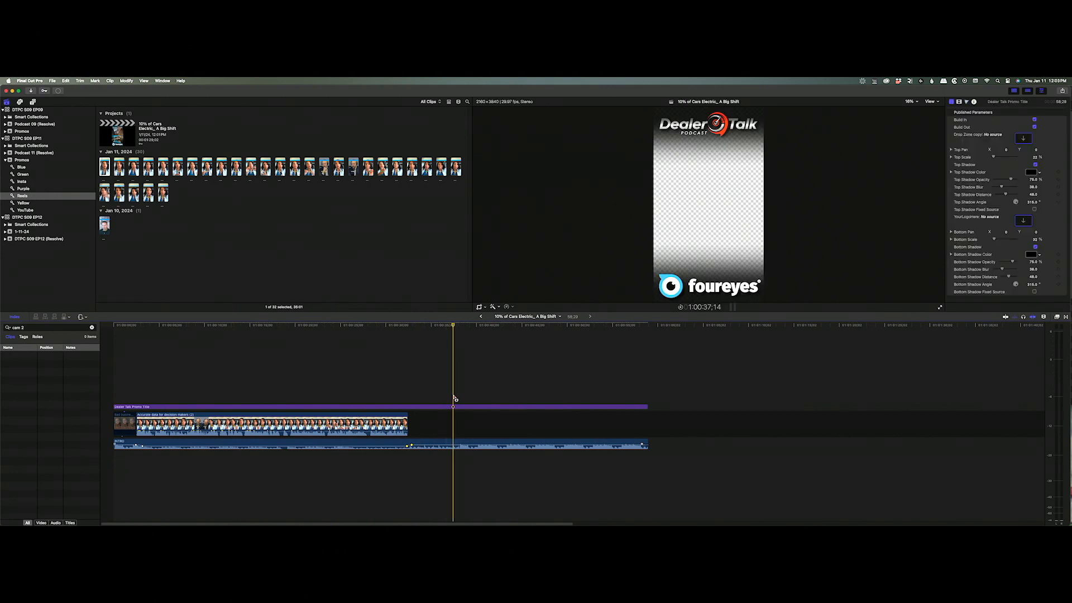
left_click(453, 397, "shift")
key("a")
left_click_drag(494, 372, 577, 505)
key("Delete")
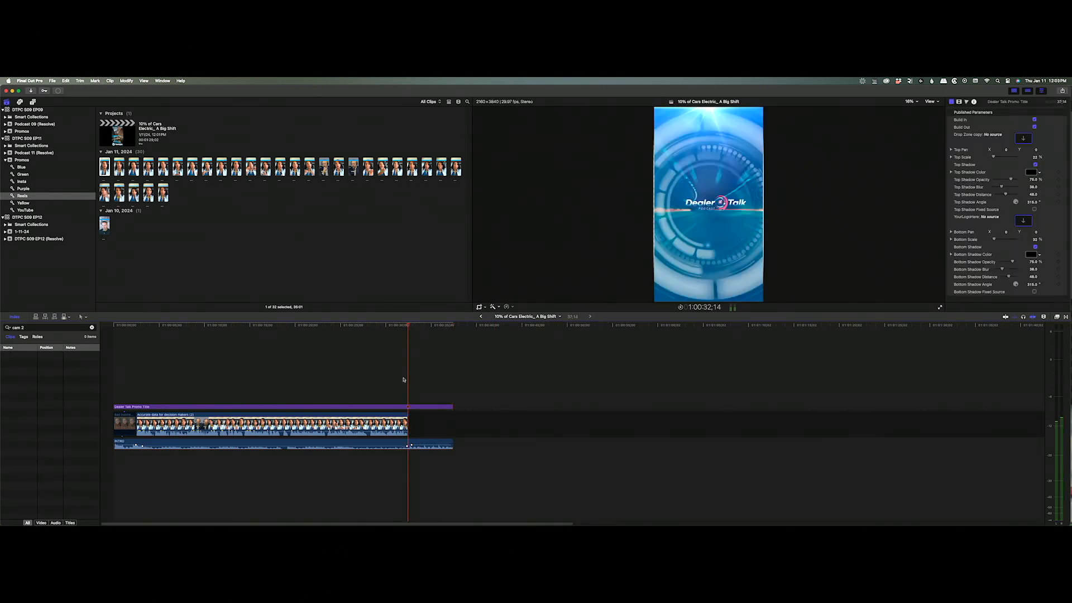
Review the new ending from about 30;14, then return to the project start.
left_click(385, 372)
key("space")
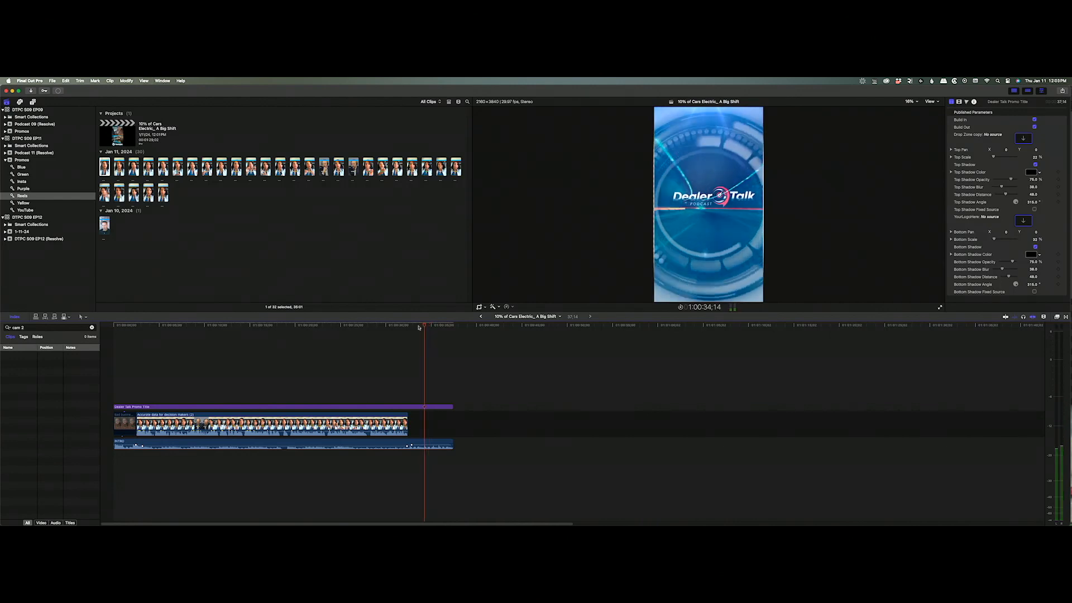
key("Home")
left_click(103, 169)
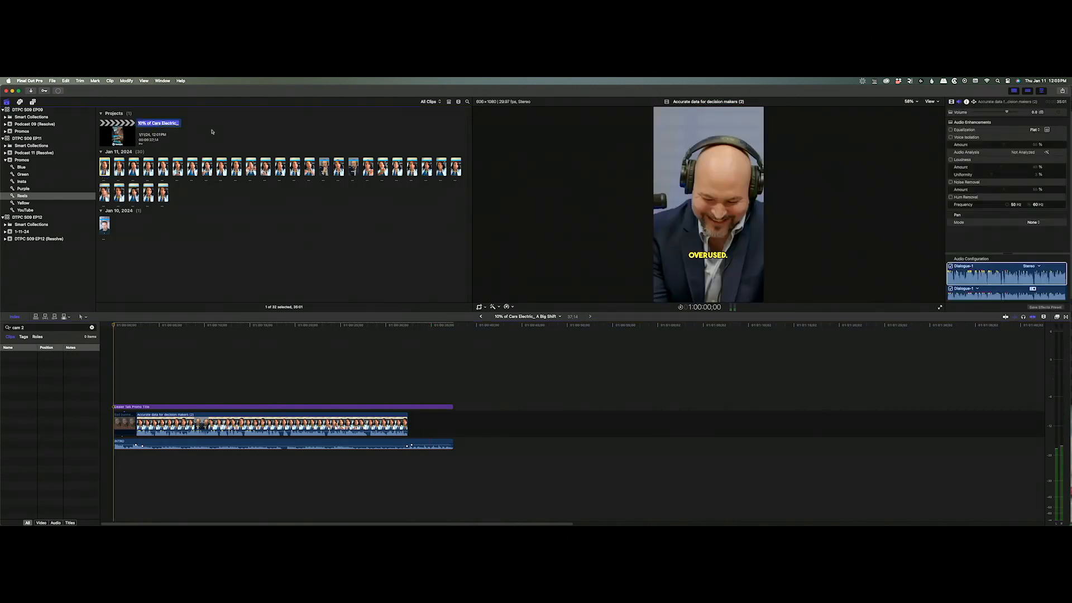
Duplicate the promo as 'Affordability_ Trends In Car Purchasing (2)' and open it.
key("Return")
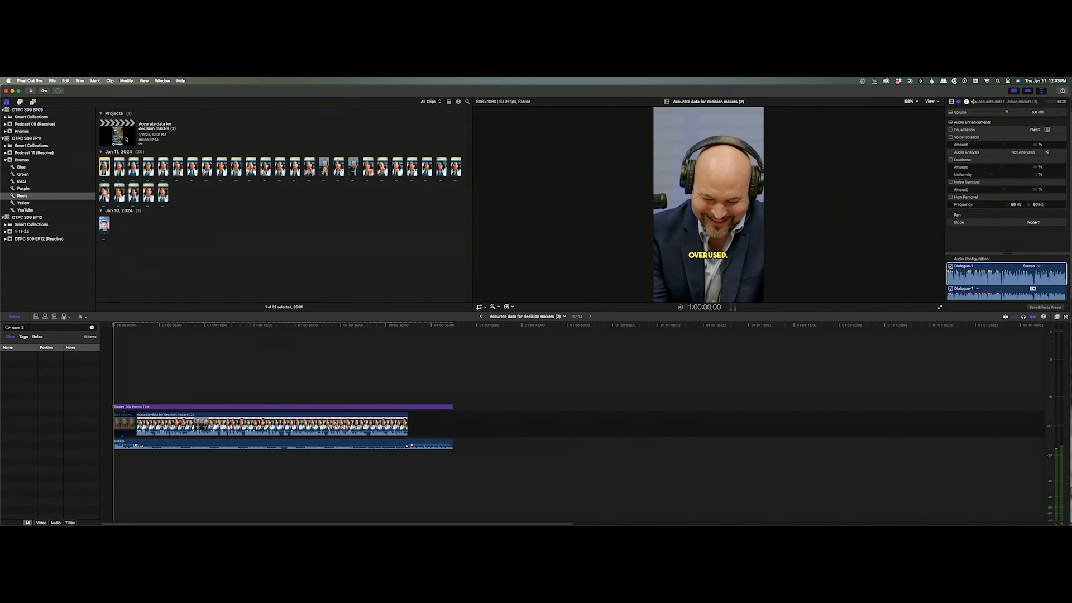
left_click(126, 139)
key("super+d")
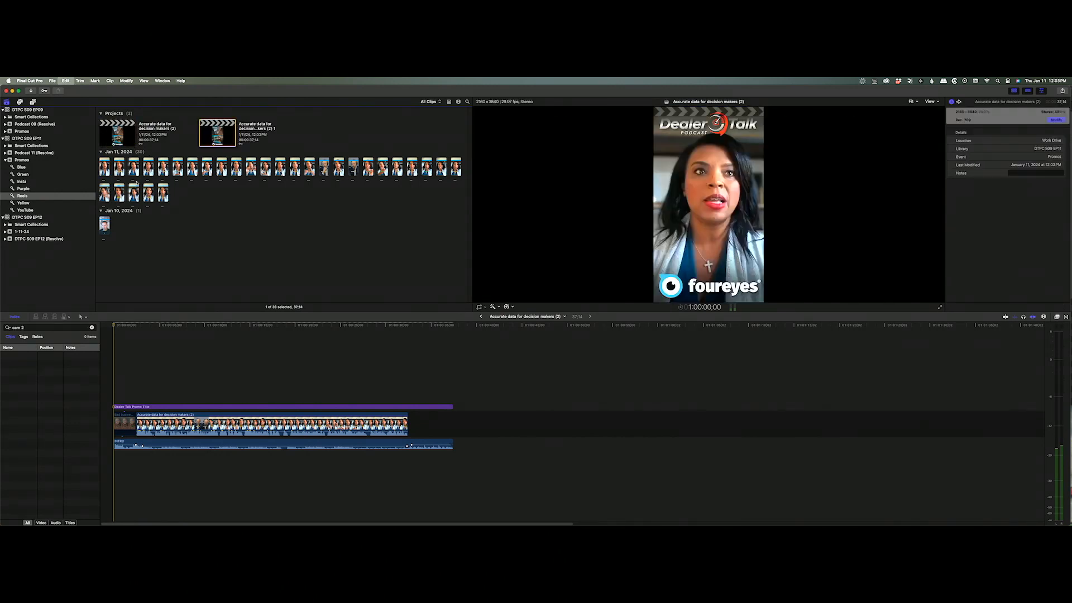
left_click(264, 124)
double_click(239, 128)
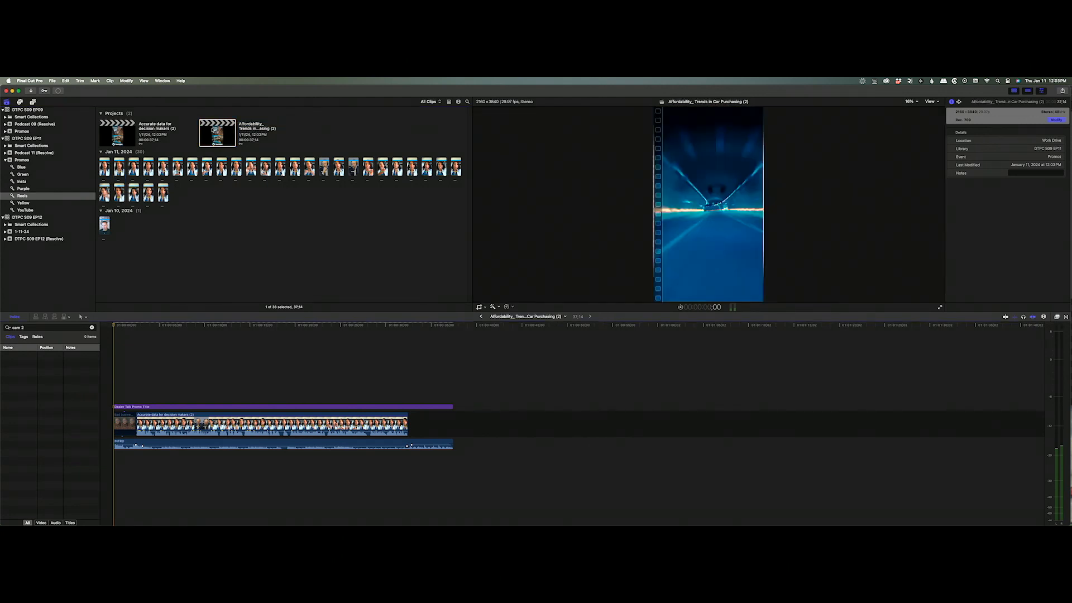
Append the Affordability speaker clip and remove the old Accurate data clip.
left_click(119, 167)
key("e")
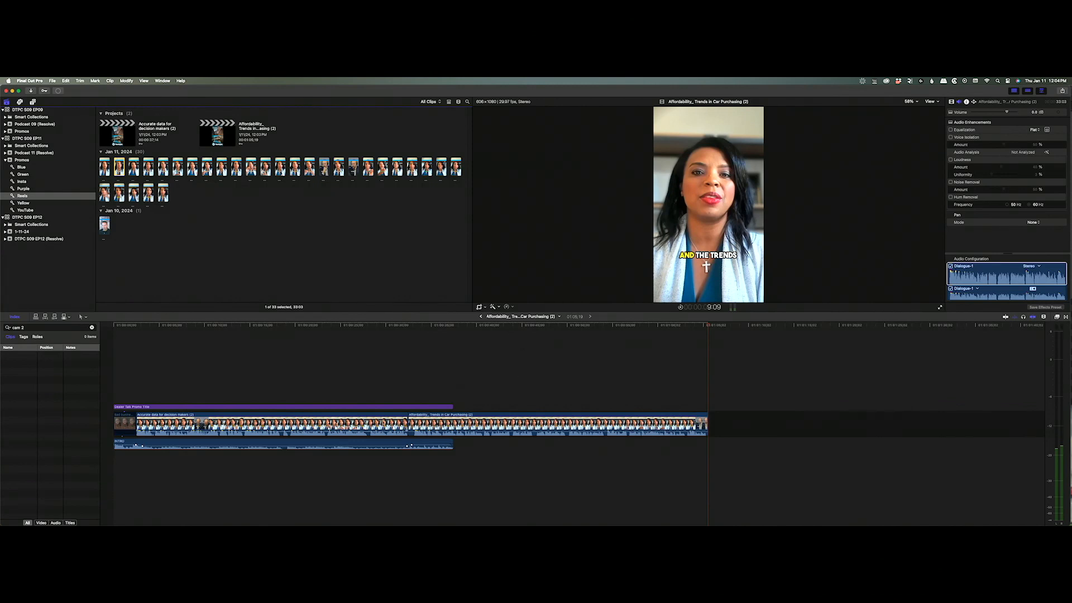
left_click(371, 424)
key("BackSpace")
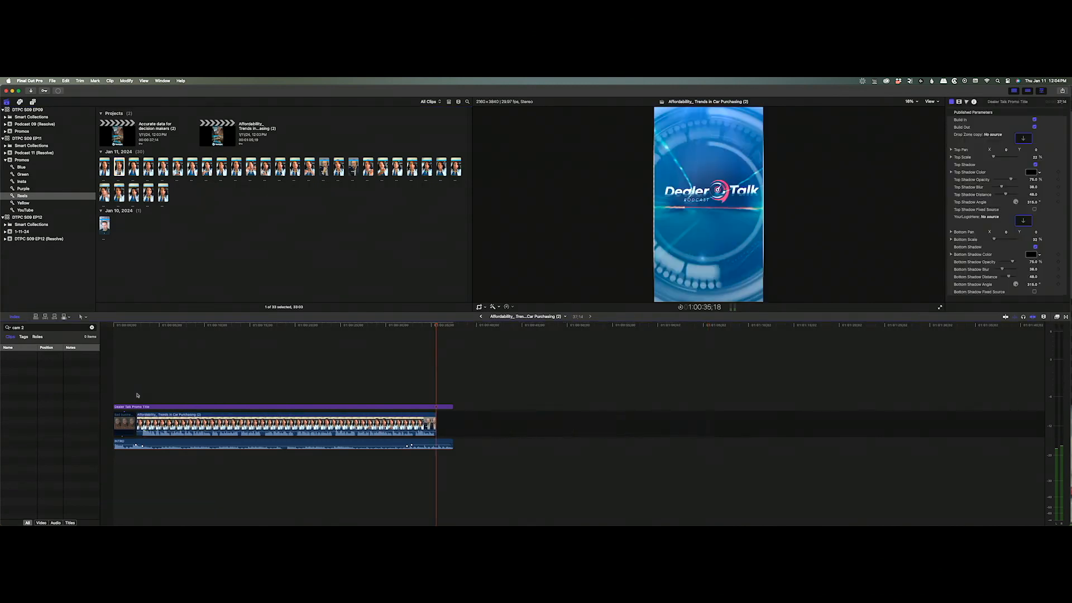
Trim the new clip's opening to just before the speech starts and play it.
left_click(130, 392)
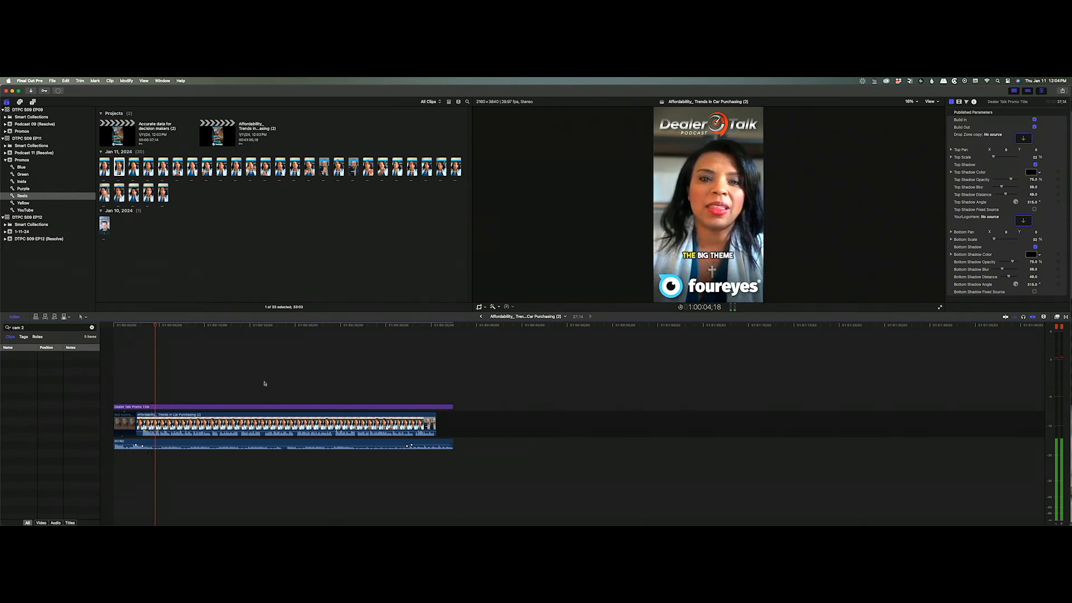
left_click(150, 393)
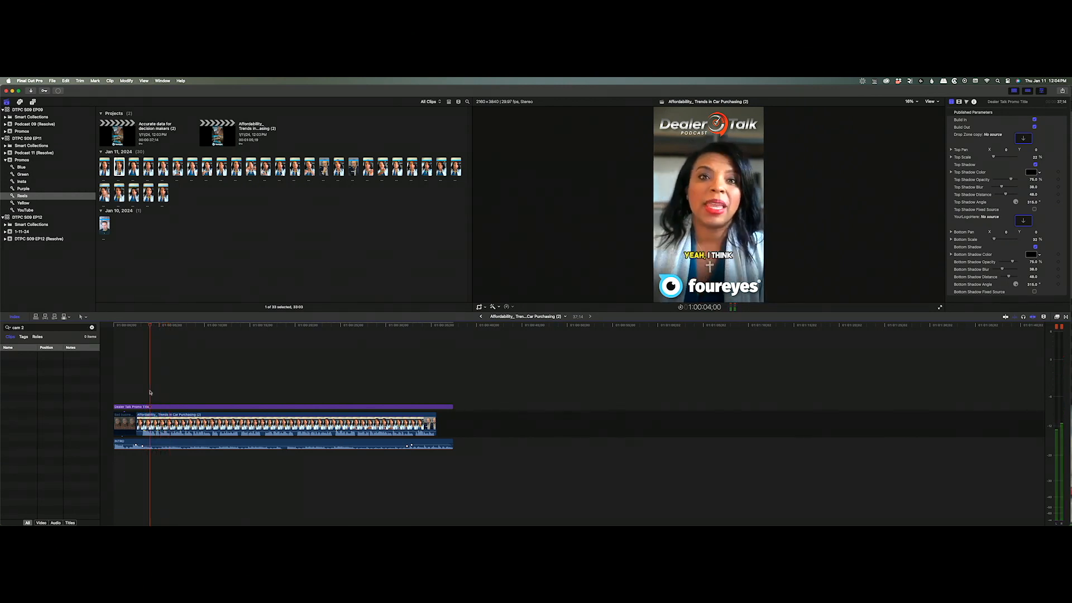
key("Right")
key("Right")
key("Right")
key("Right")
key("Right")
key("Right")
key("Right")
key("Right")
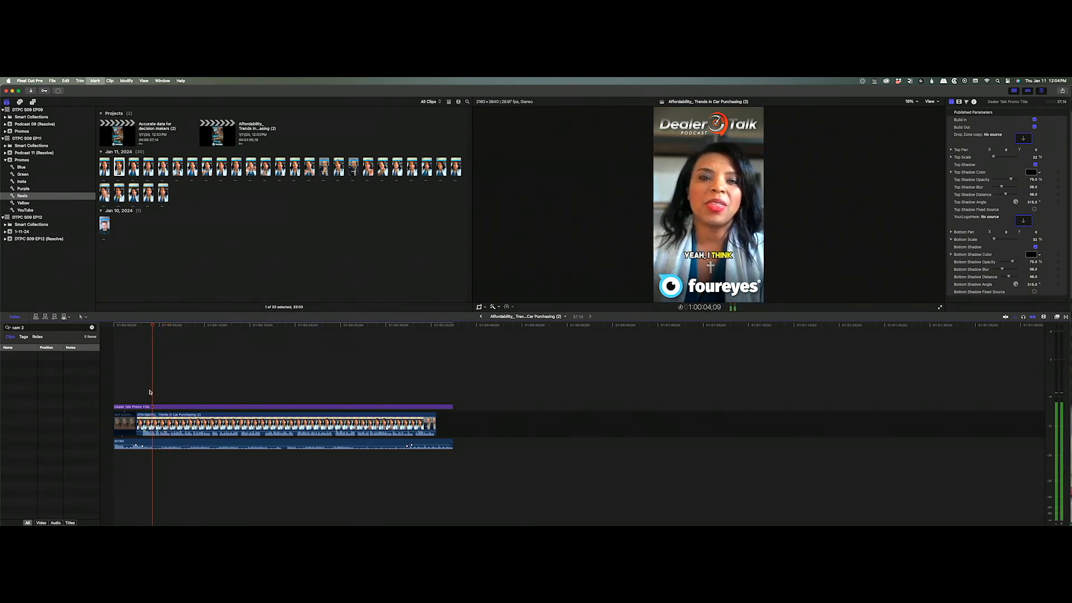
key("Left")
key("Left")
key("Left")
key("Left")
key("Left")
key("Left")
key("Left")
key("Left")
key("Left")
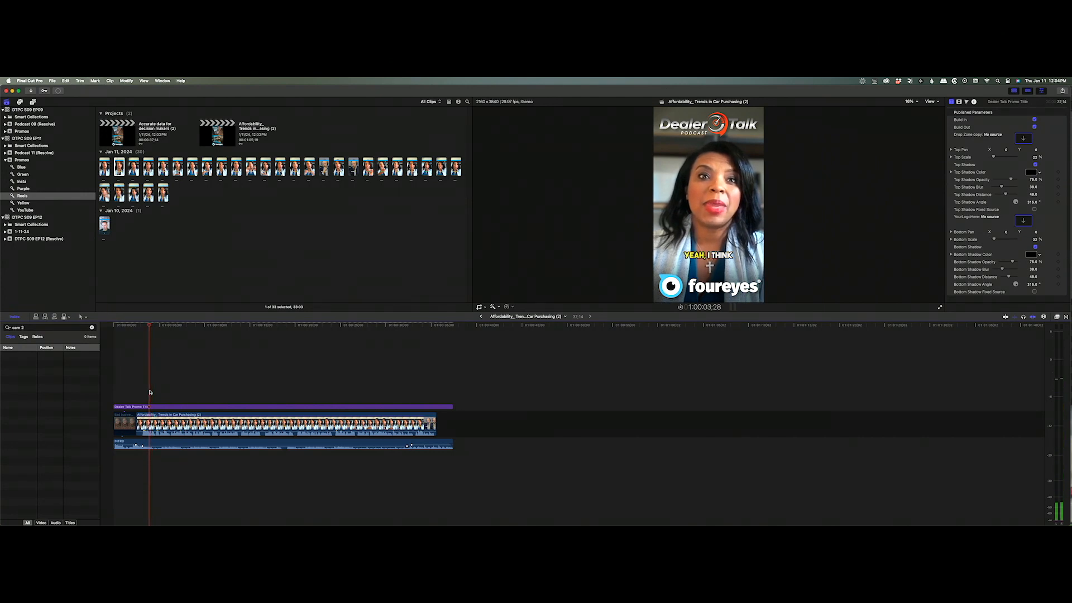
key("super+b")
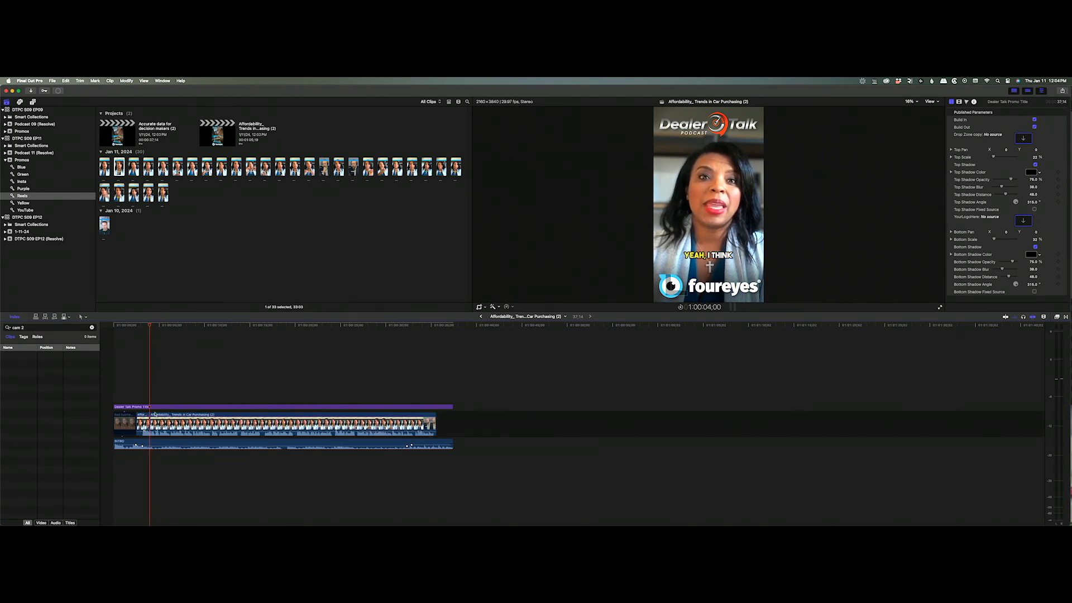
left_click(143, 424)
key("Delete")
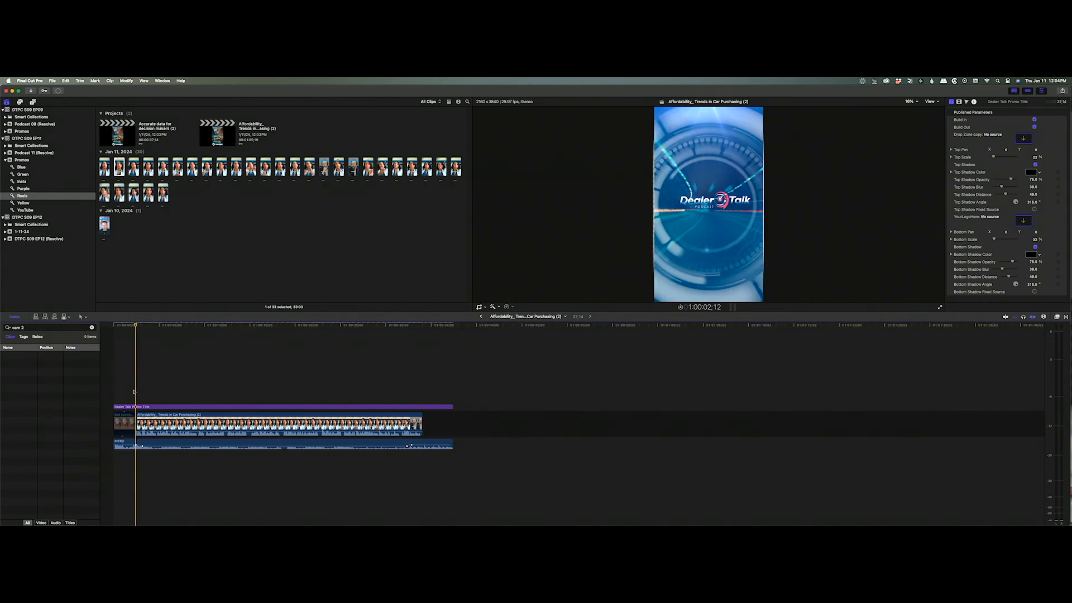
key("space")
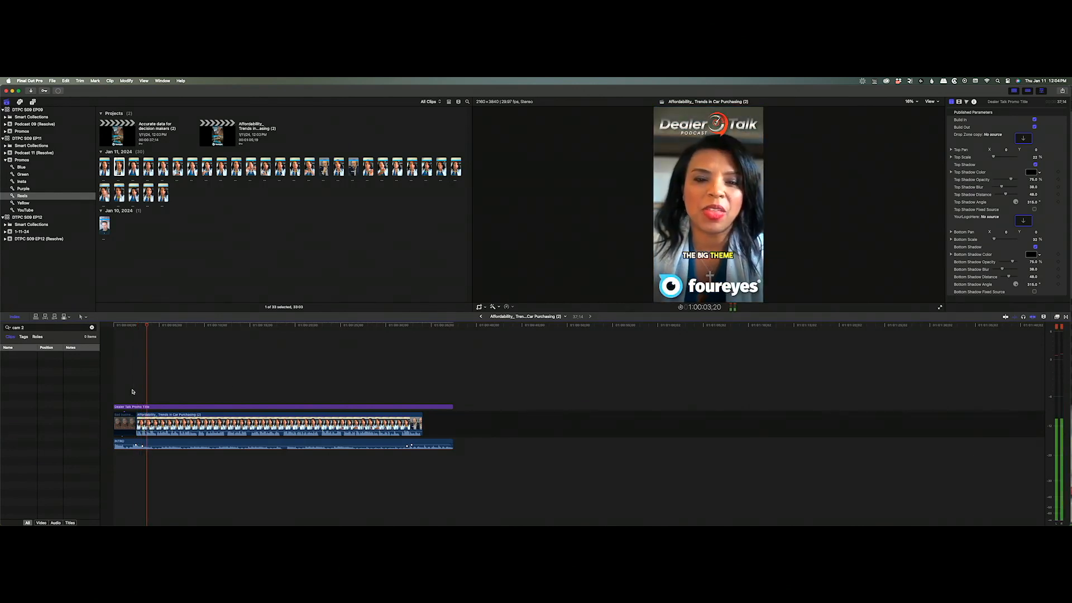
Review the clip's end and extend the title clip past the speaker.
left_click(393, 388)
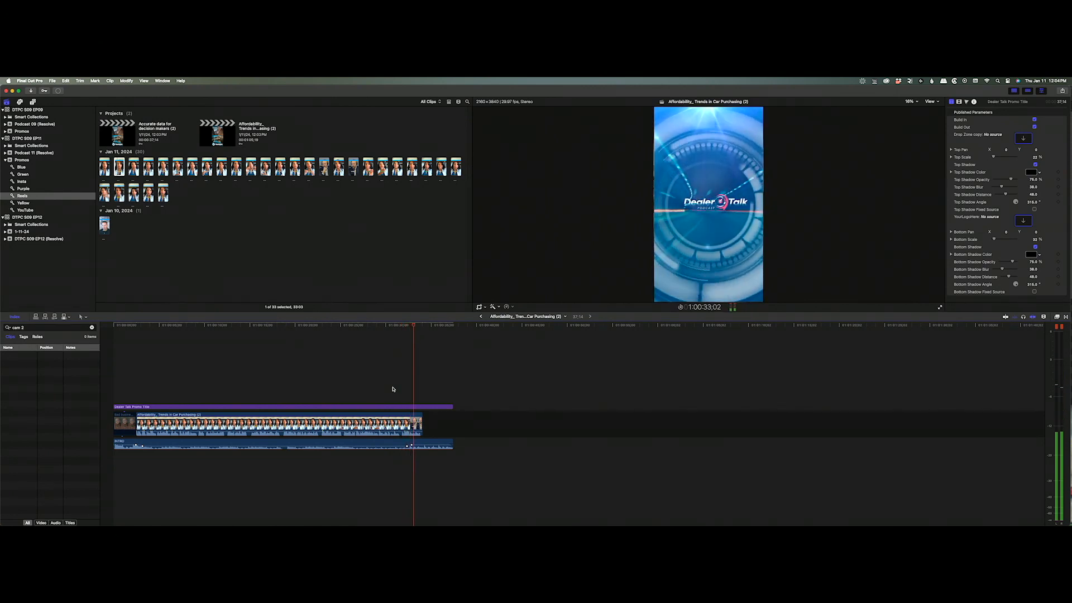
key("space")
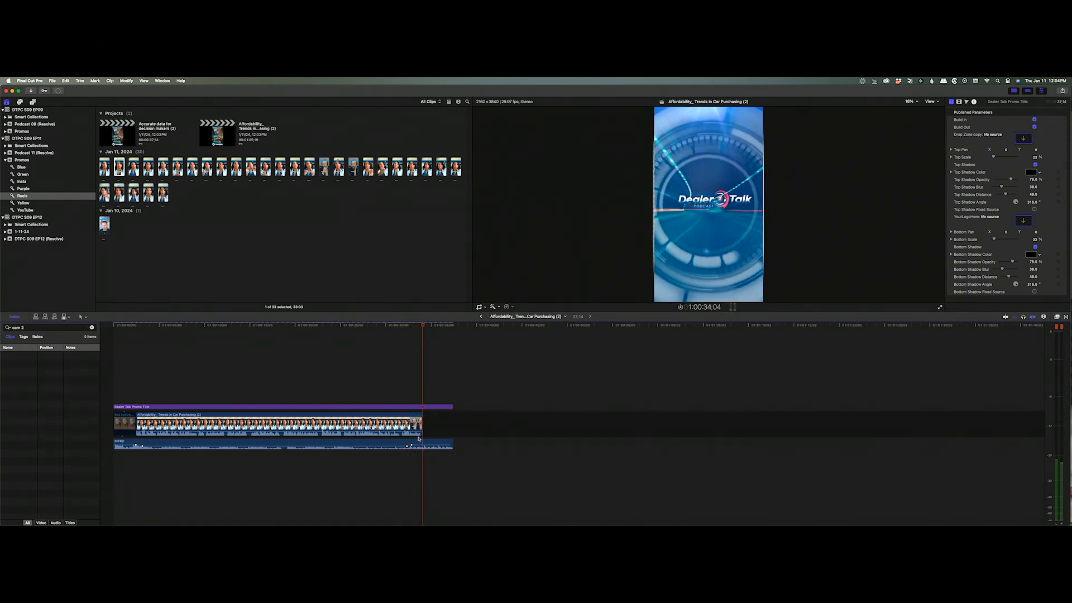
key("b")
mouse_move(422, 444)
left_mouse_down()
mouse_move(399, 445)
mouse_move(426, 445)
left_mouse_up()
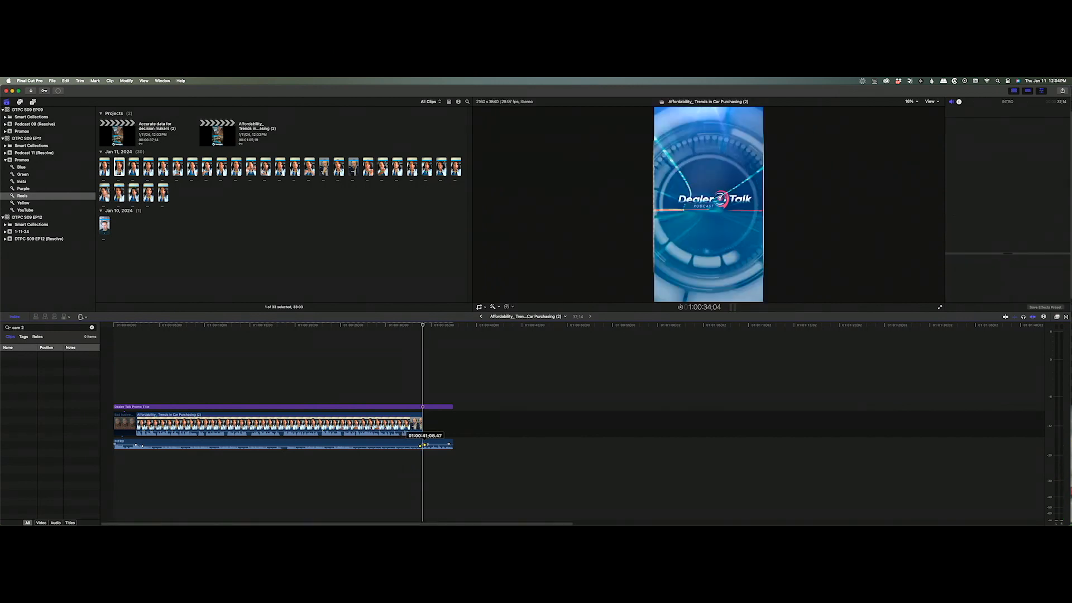
key("a")
left_click_drag(452, 407, 576, 401)
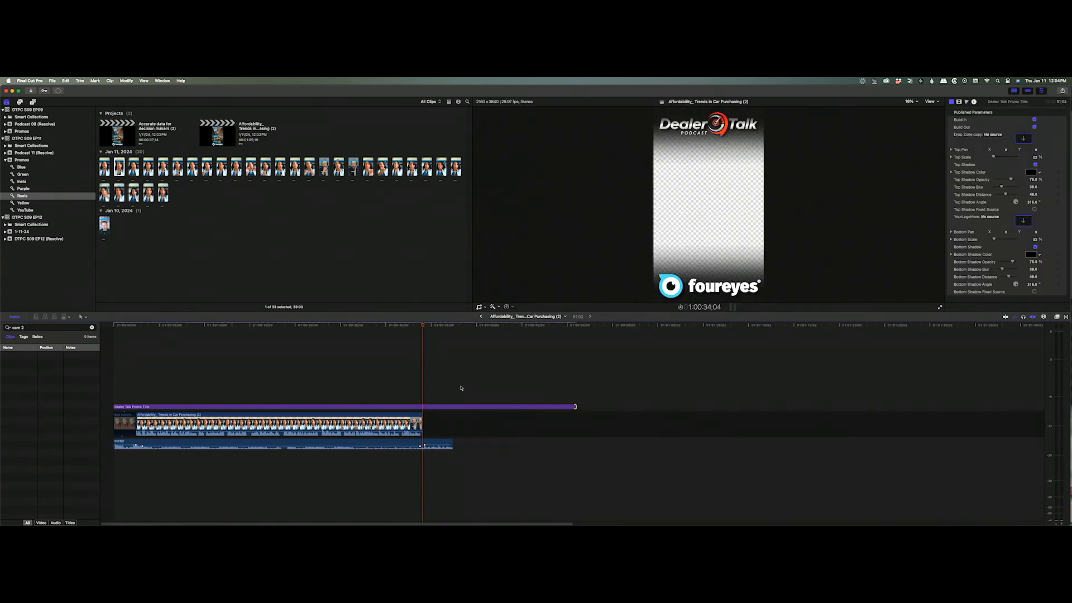
left_click(460, 387)
End the title and intro audio together at 39;03, deleting the title beyond it.
key("Up")
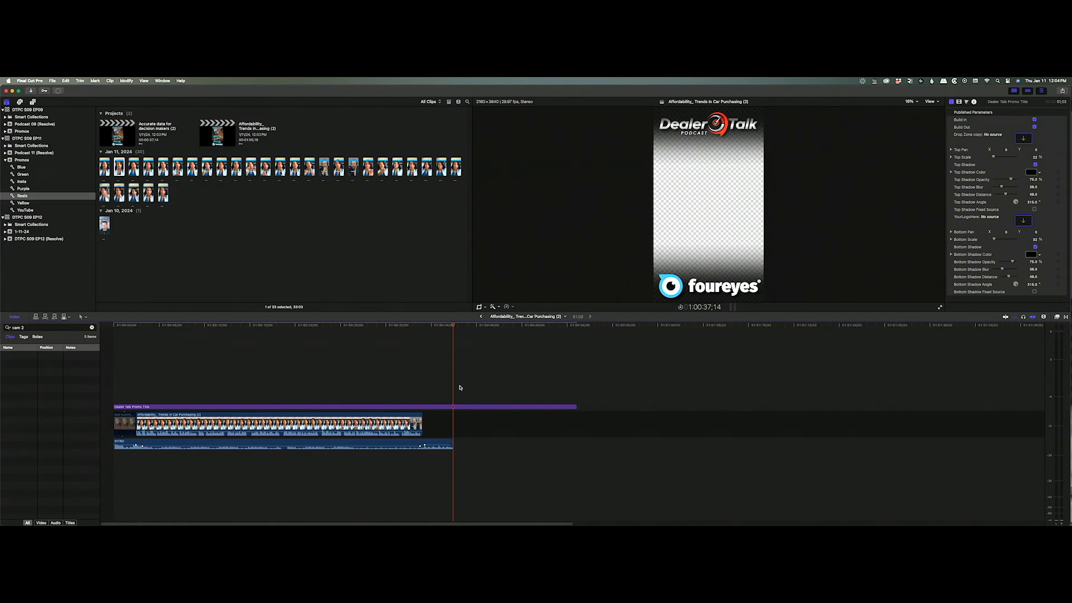
key("Up")
key("Return")
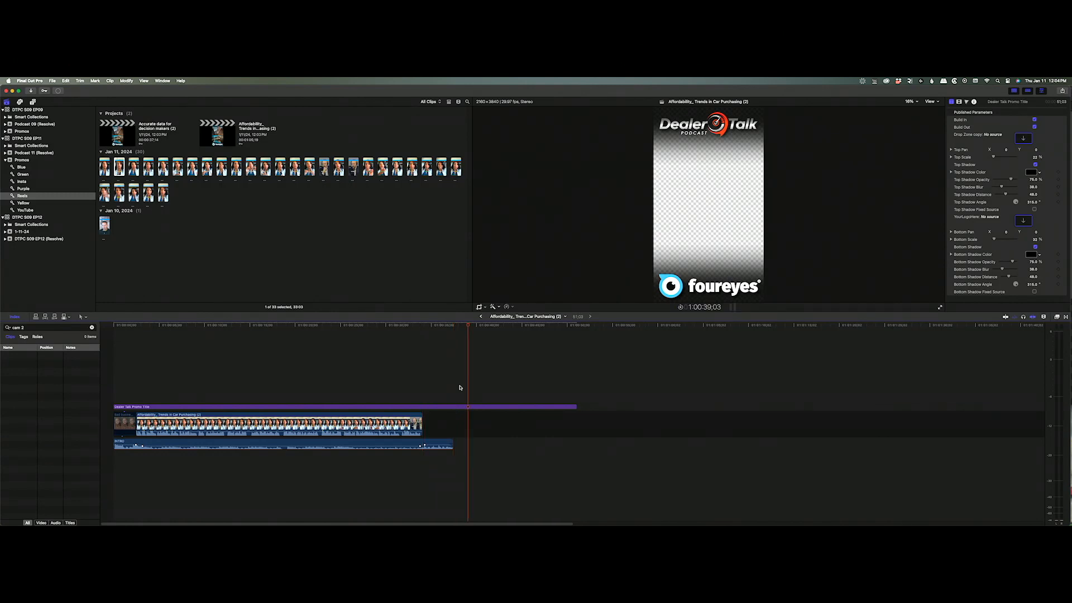
key("super+b")
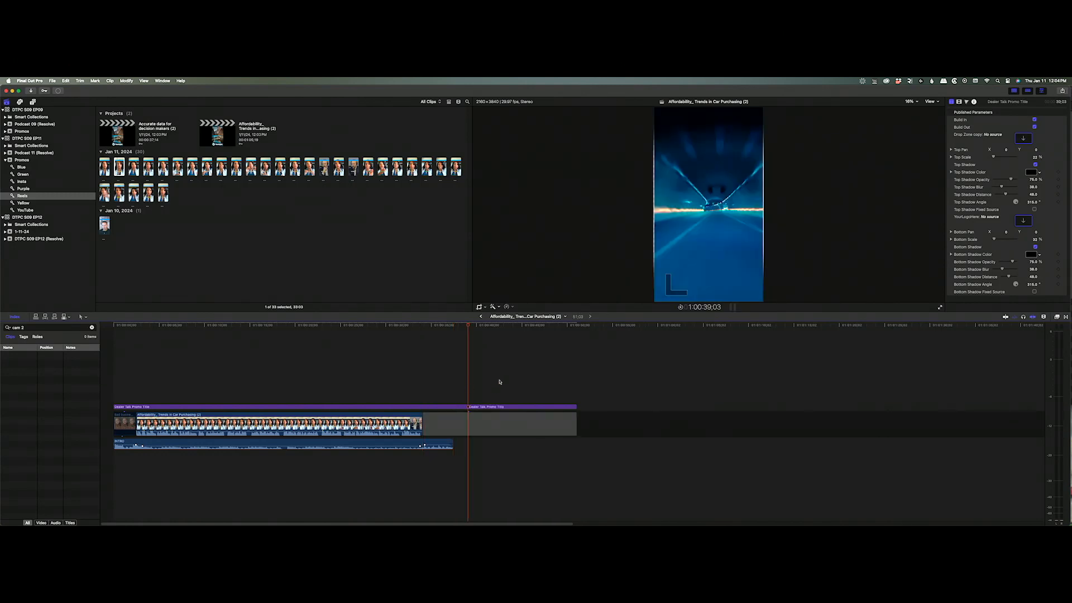
left_click_drag(498, 380, 561, 482)
key("Delete")
left_click_drag(453, 444, 467, 443)
key("Home")
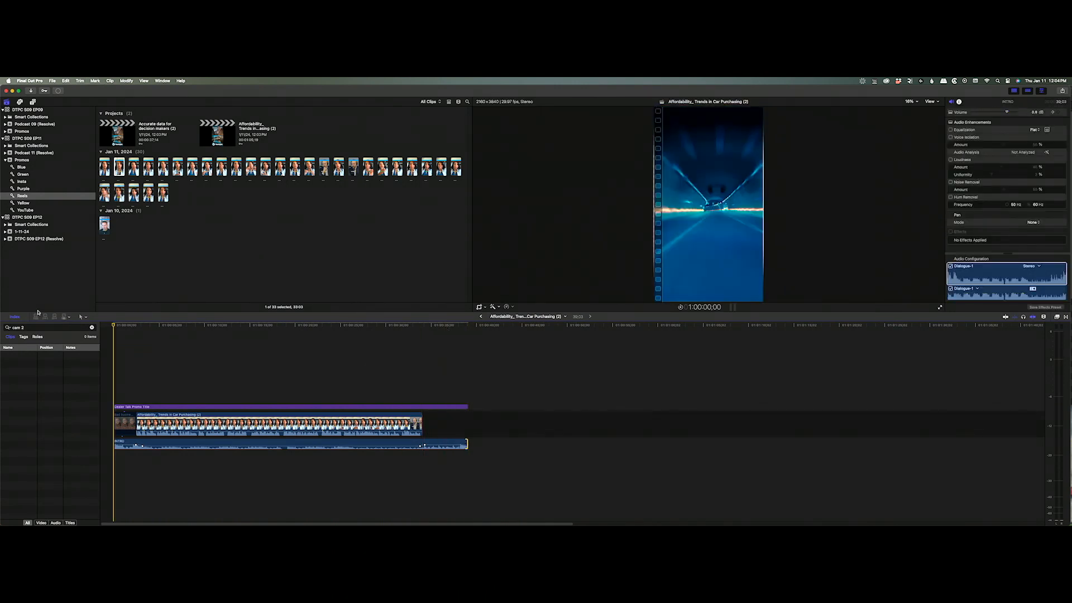
Replace the project's main clip with 'Accurate data for decision makers' from the YouTube collection.
left_click(30, 210)
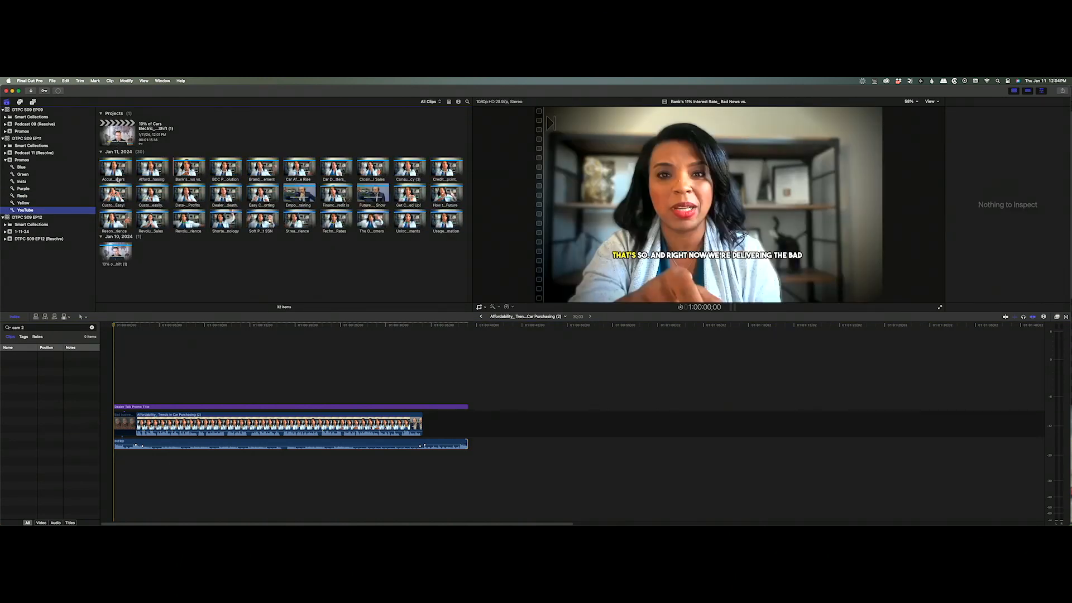
left_click(118, 176)
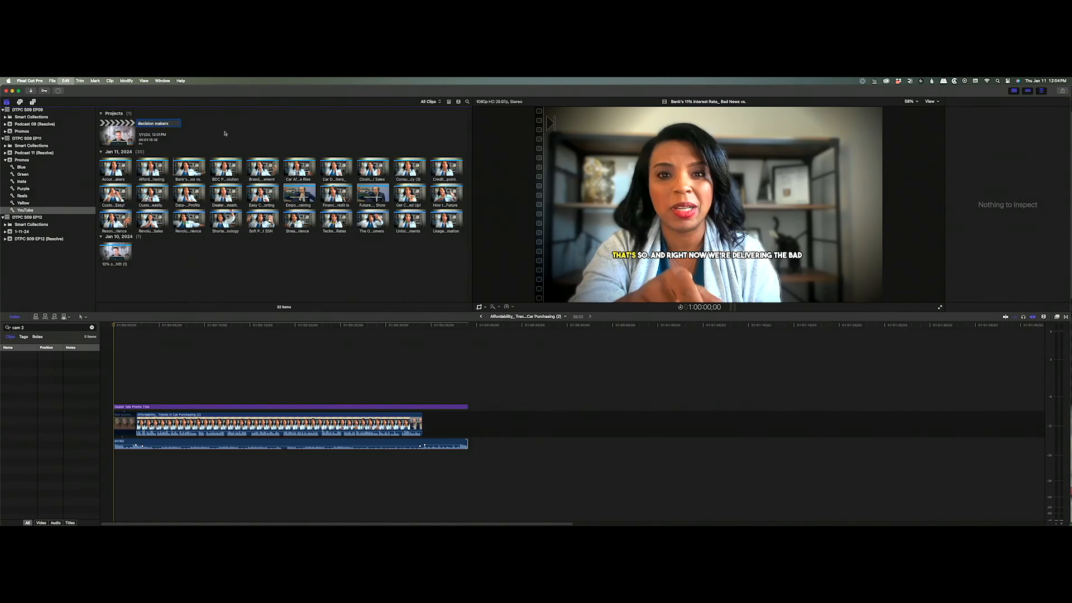
double_click(117, 133)
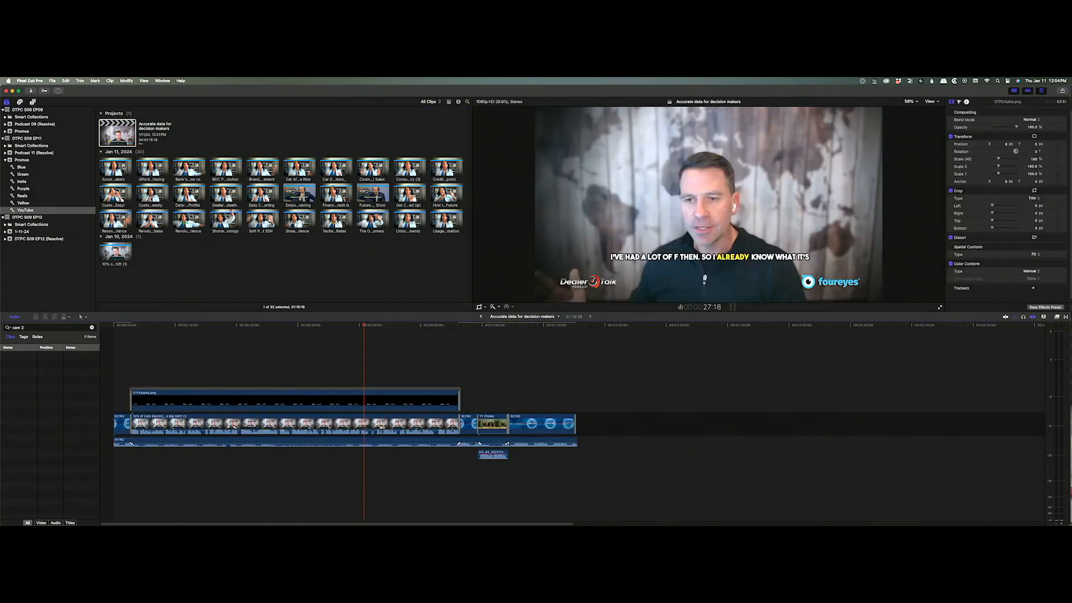
left_click_drag(116, 167, 289, 431)
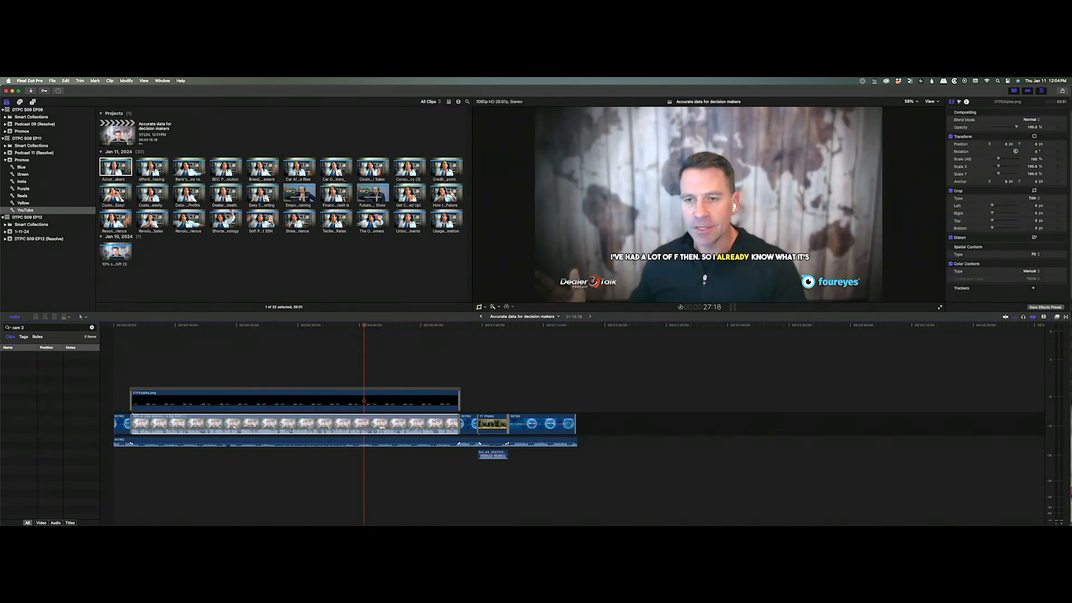
left_click_drag(315, 427, 316, 429)
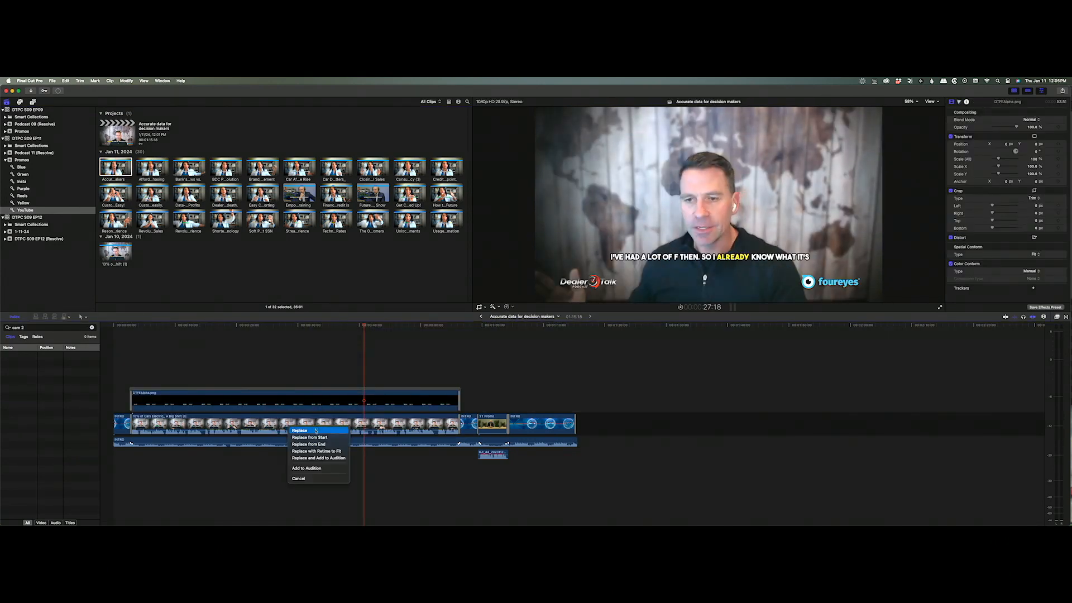
left_click(316, 430)
Play the project and trim the main clip's end at 32:22.
left_click(131, 368)
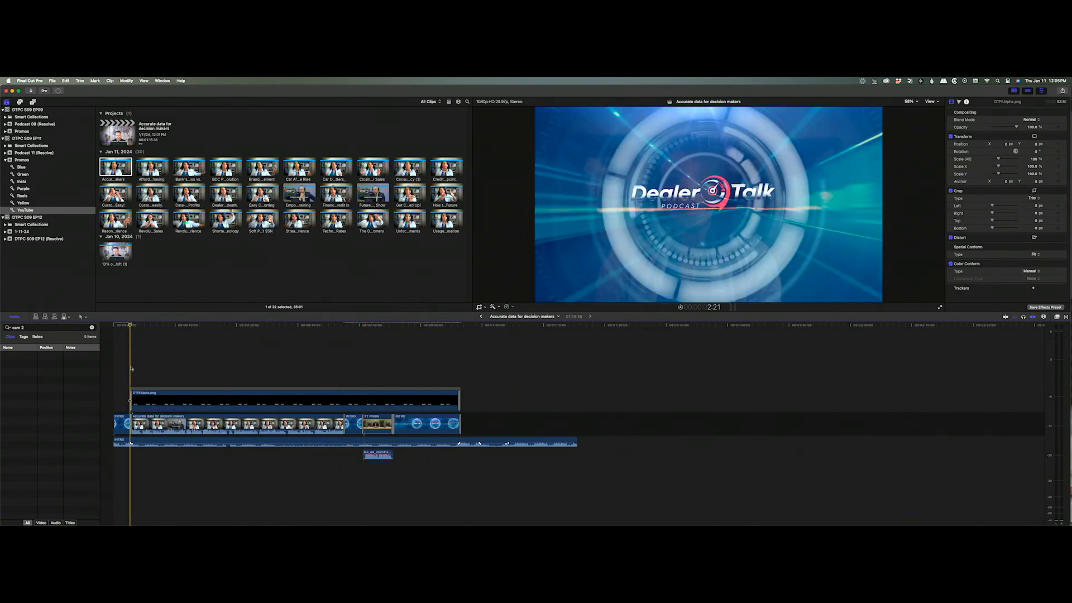
key("space")
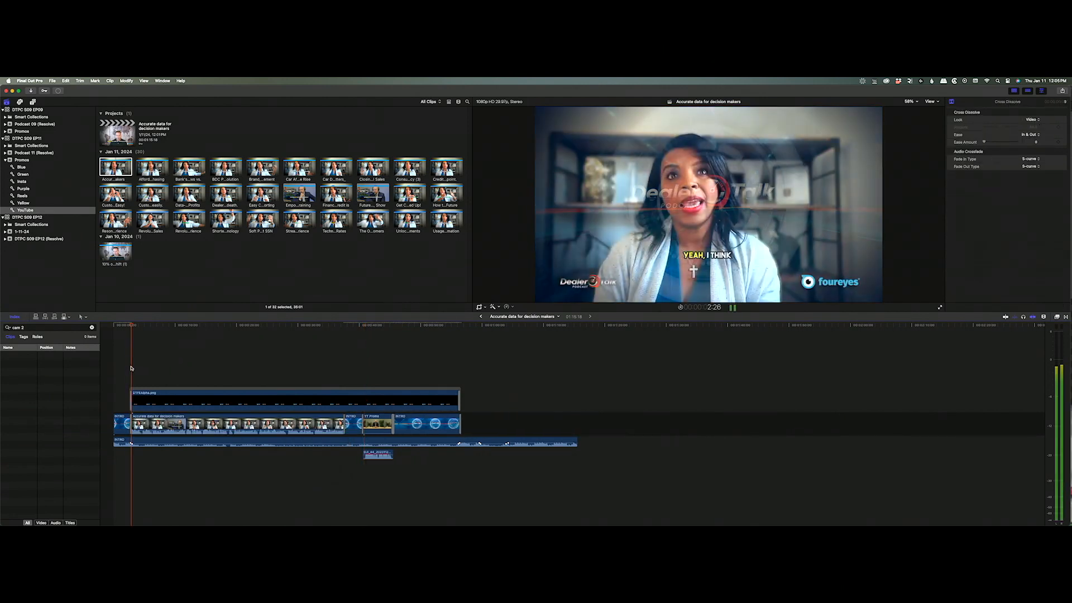
left_click(297, 372)
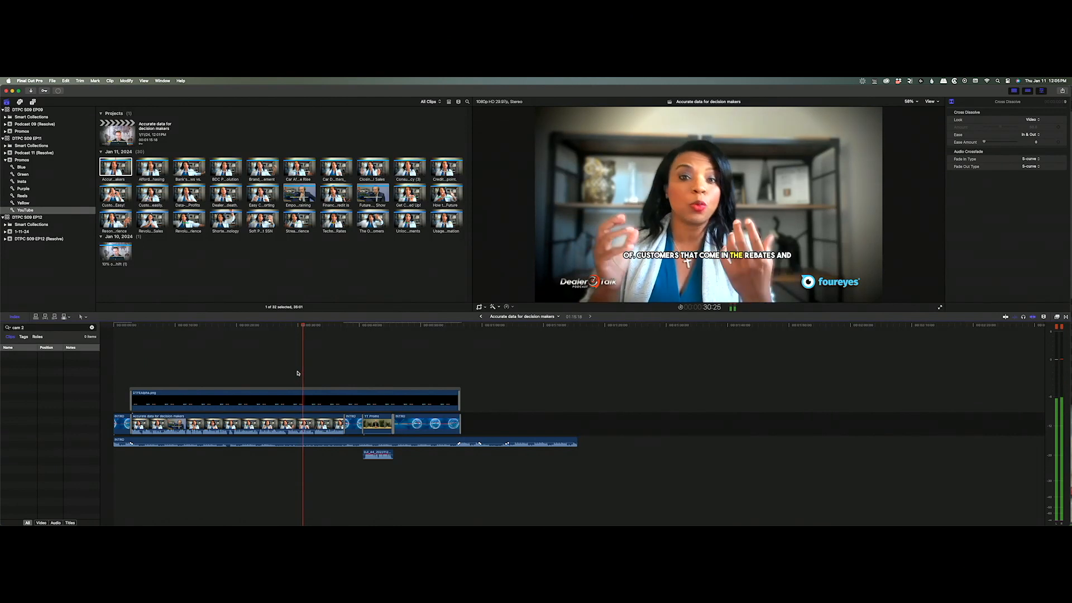
key("space")
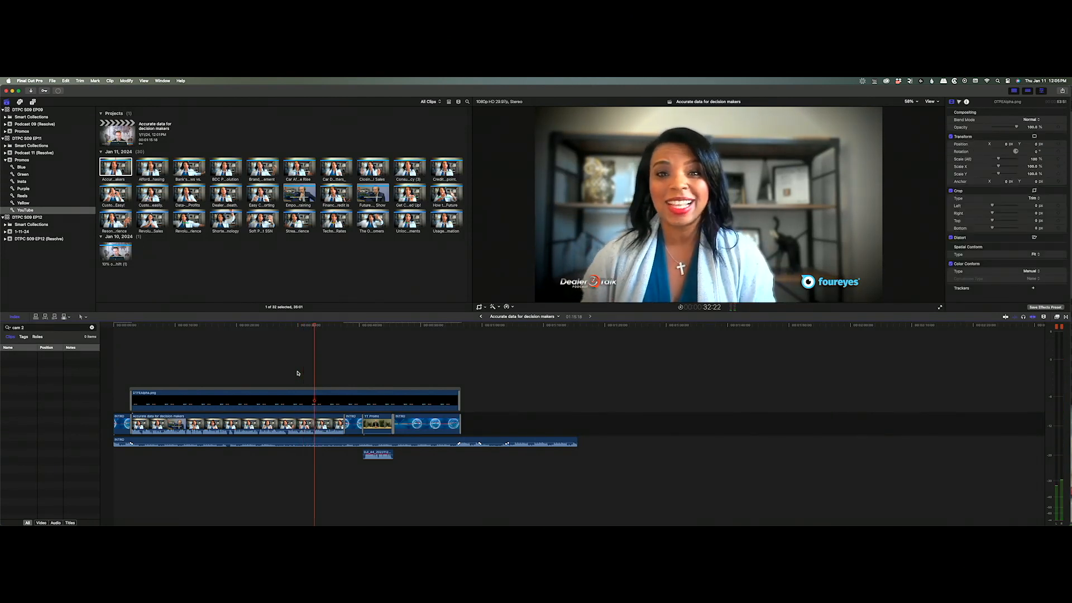
key("alt+bracketright")
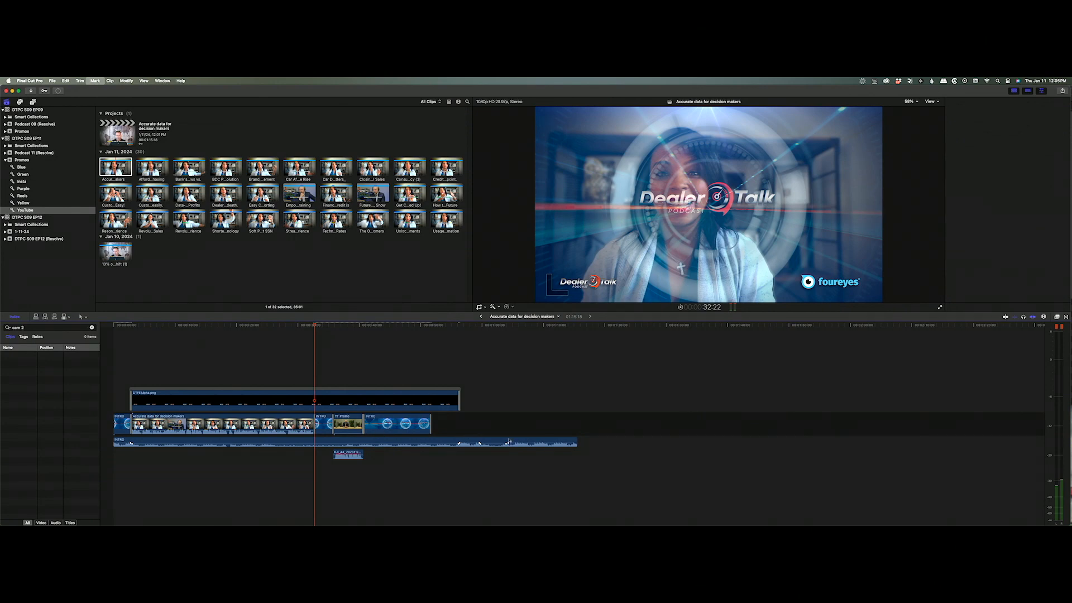
Move the intro music fade earlier with the Range tool and zoom in on the cut.
key("r")
left_click_drag(519, 440, 306, 443)
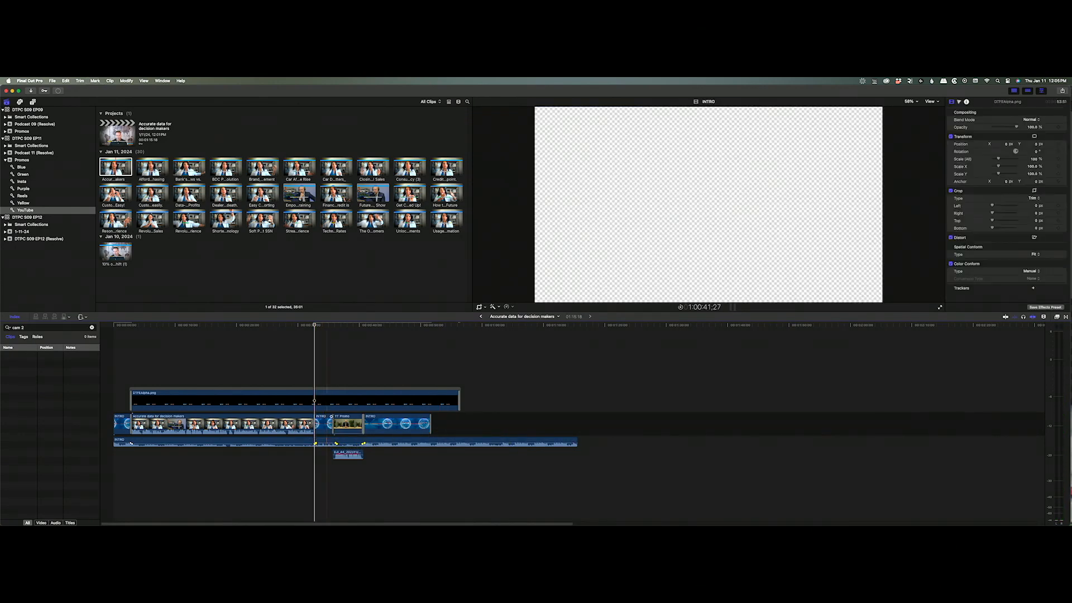
key("z")
left_click_drag(331, 399, 252, 467)
Lengthen the cross dissolve at the cut to 10 frames.
key("a")
left_click(832, 424)
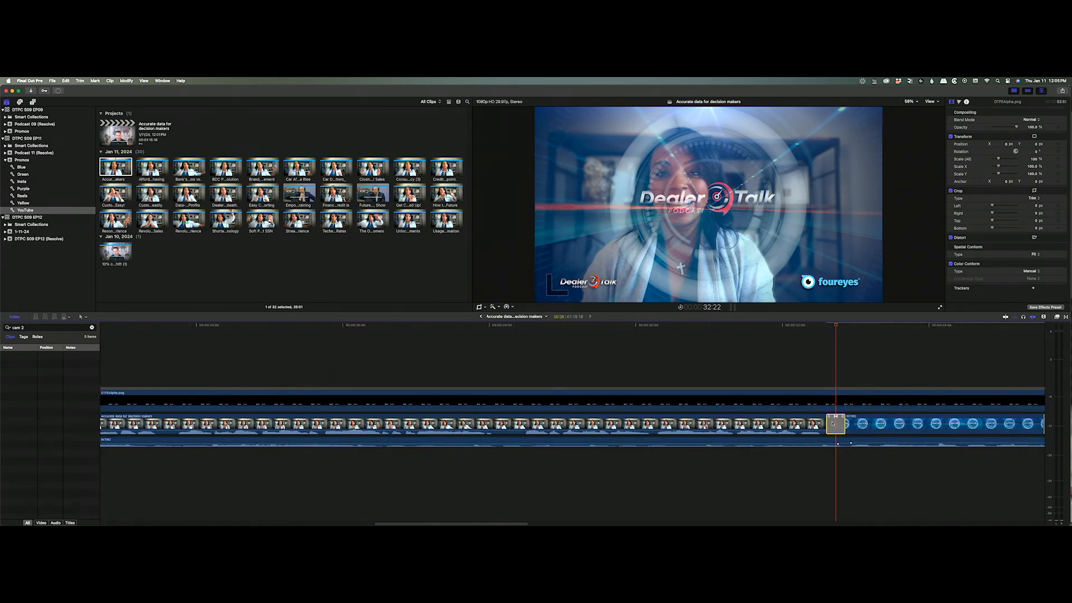
key("ctrl+d")
type("10")
key("Return")
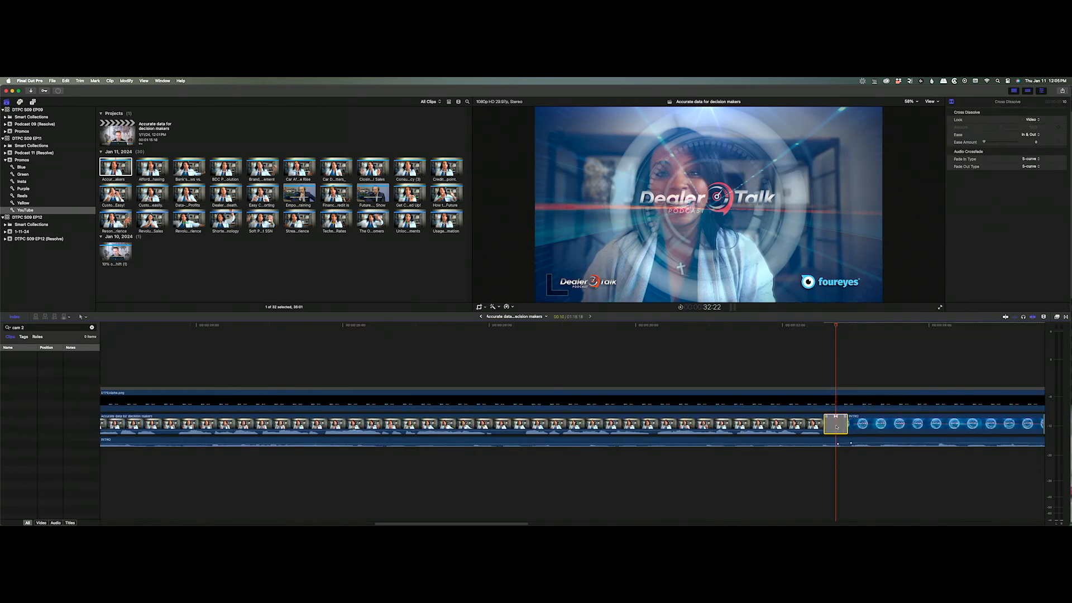
Trim the DTFEAlpha.png overlay to end at the 32:22 cut and play it back.
left_click(868, 424)
scroll(875, 425, "right", 1)
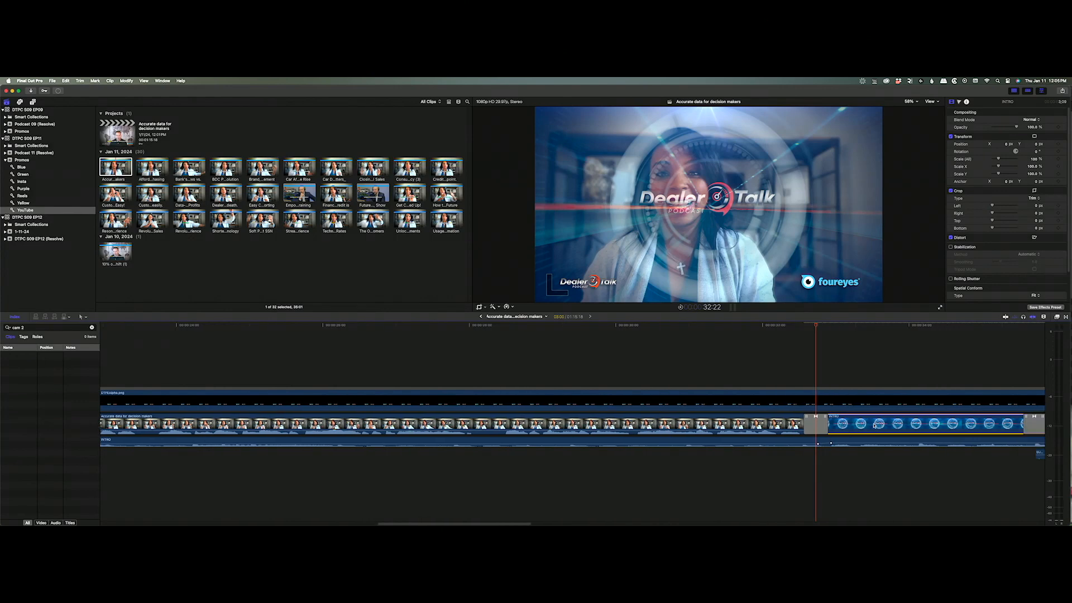
key("super+minus")
key("super+minus")
key("super+minus")
key("super+minus")
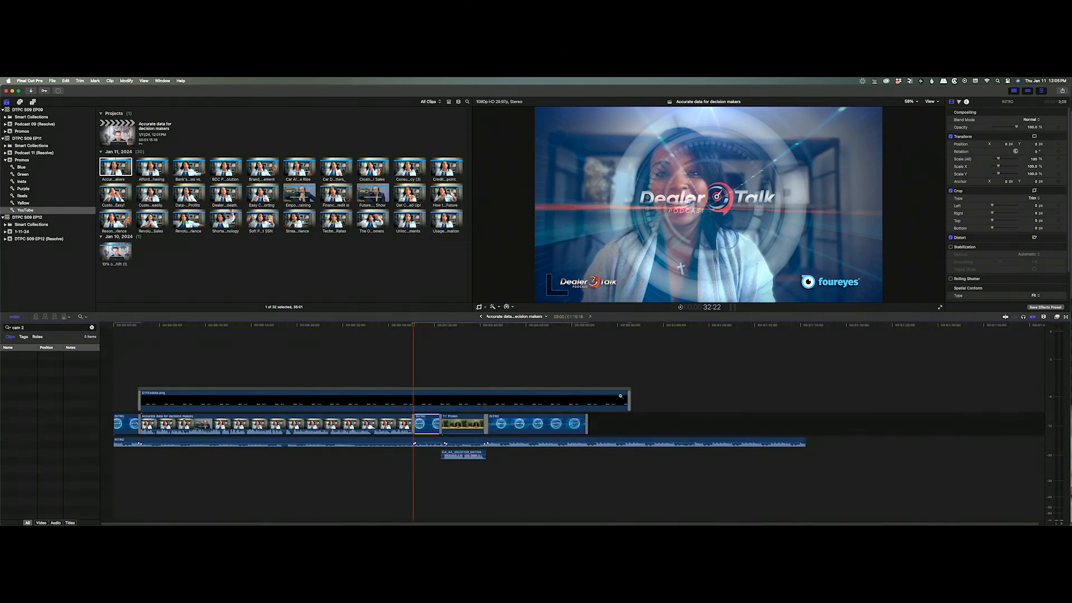
key("super+equal")
key("super+equal")
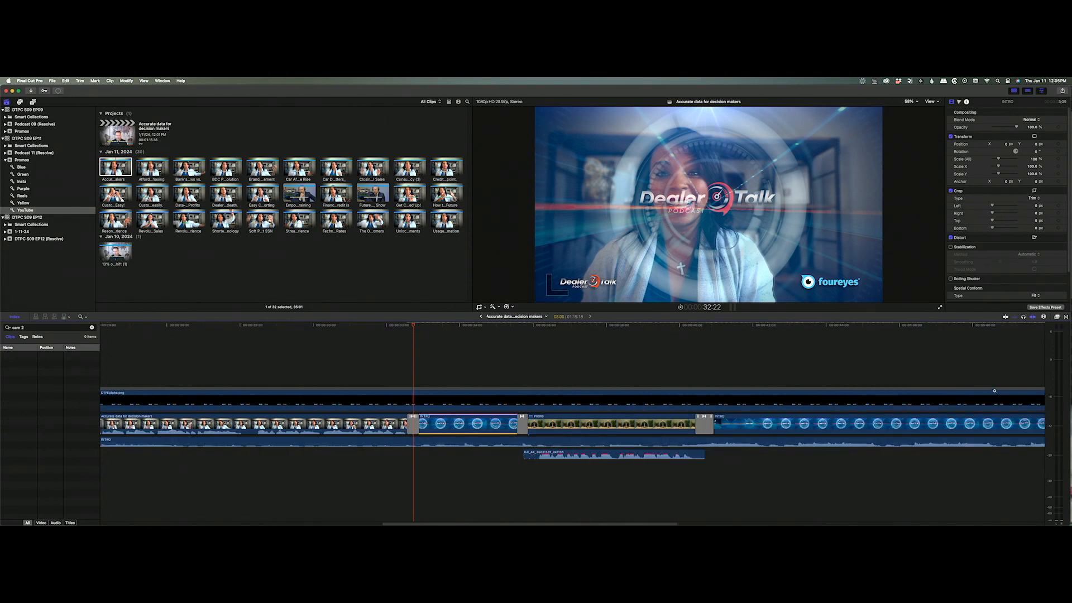
left_click_drag(426, 523, 559, 523)
left_click_drag(855, 394, 101, 407)
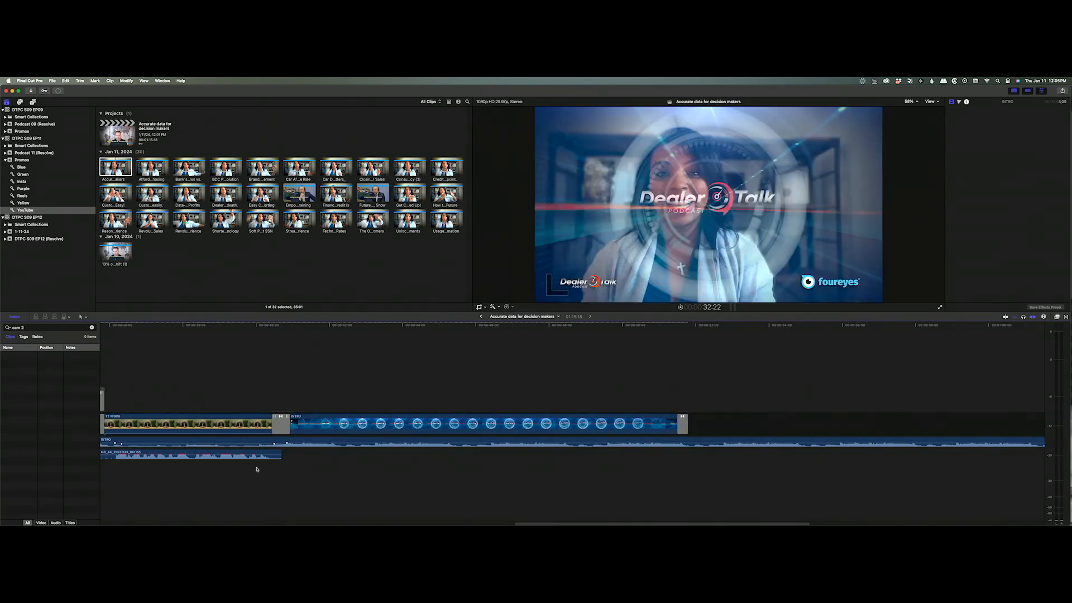
left_click_drag(529, 524, 399, 523)
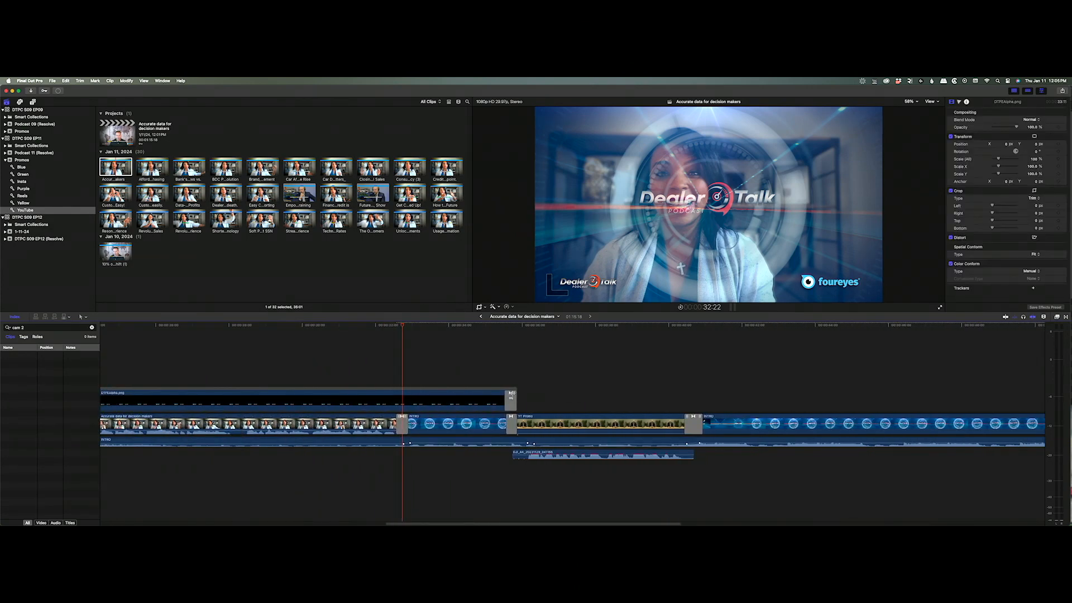
left_click_drag(512, 395, 402, 395)
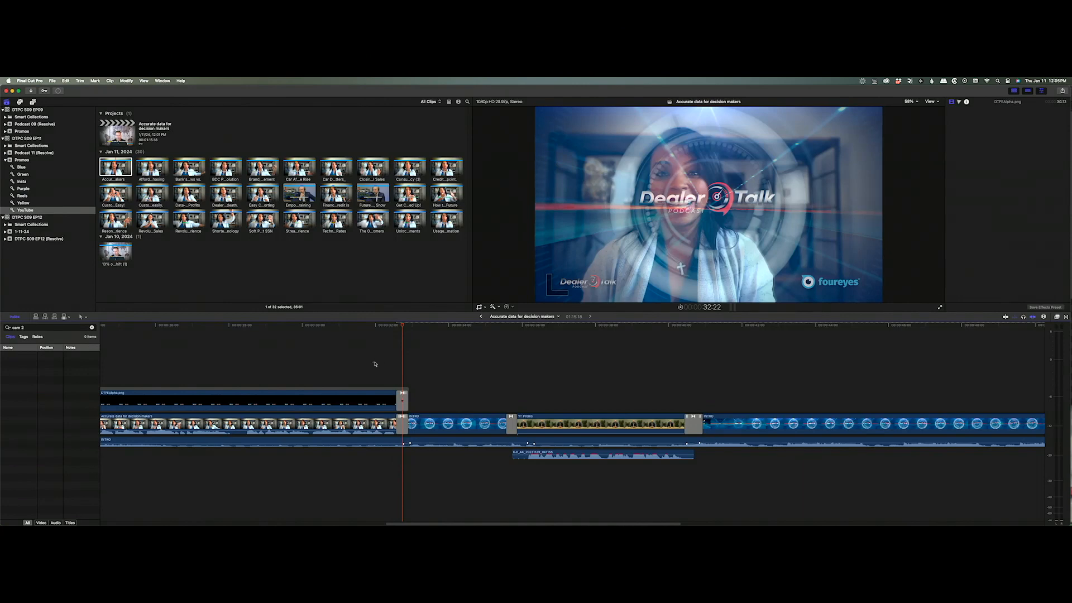
key("space")
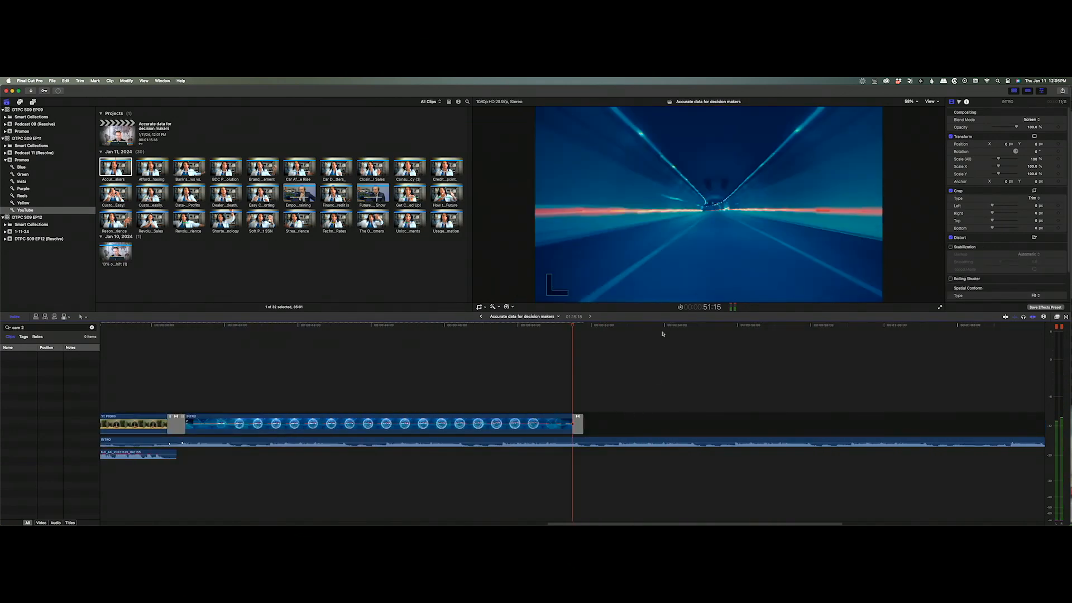
Split the intro music at 51:24 and delete the music and gap after it.
left_click(581, 329)
key("super+b")
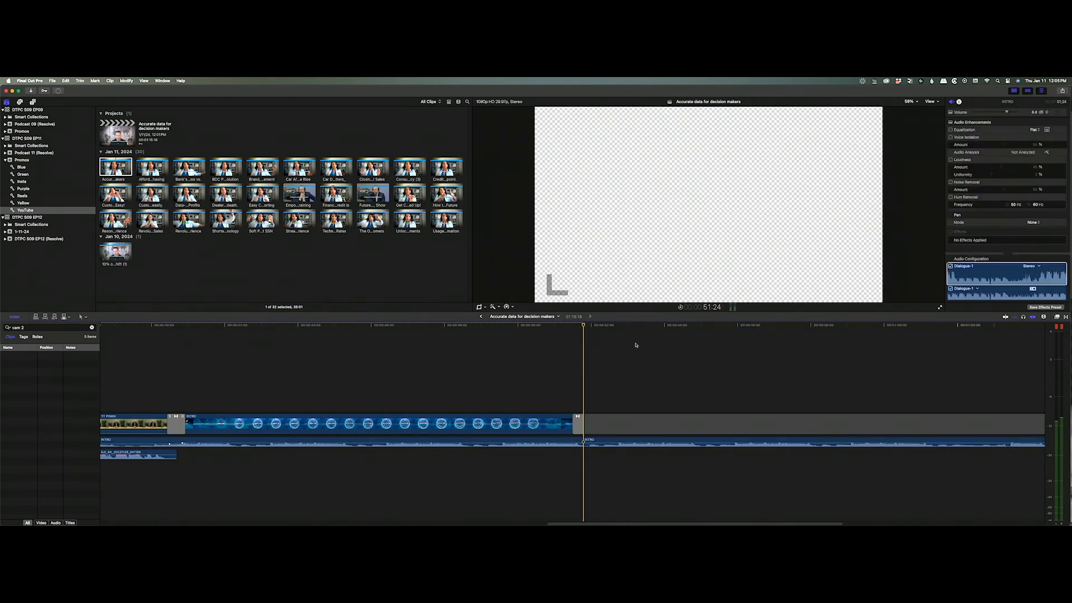
left_click_drag(635, 343, 695, 478)
key("Delete")
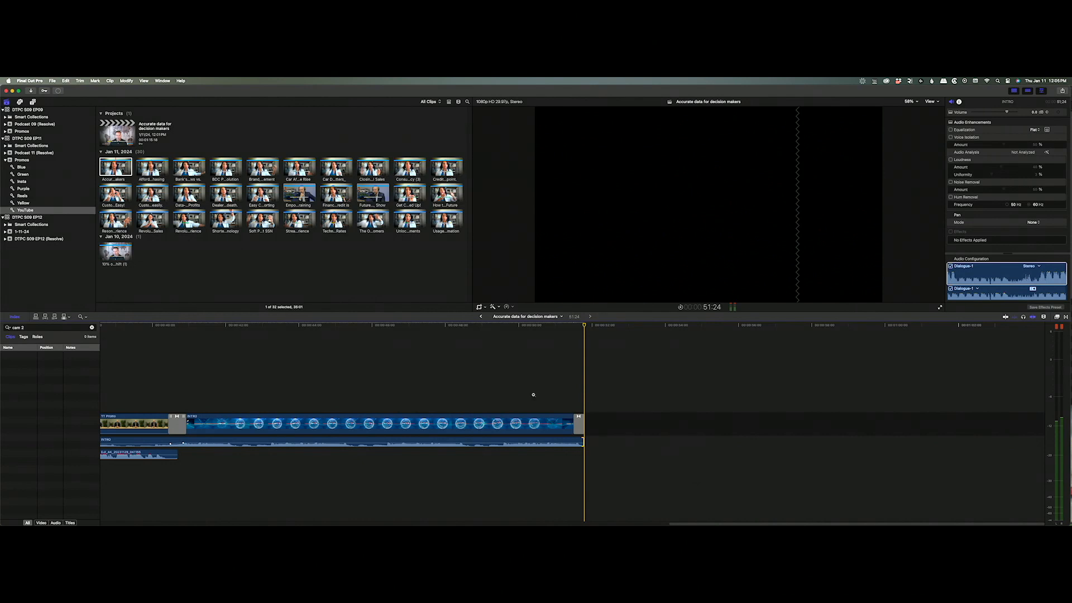
Zoom out and scrub through the finished promo, reviewing the intro graphic at 43:01.
left_click(513, 391, "alt")
left_click(514, 391, "alt")
left_click(513, 391, "alt")
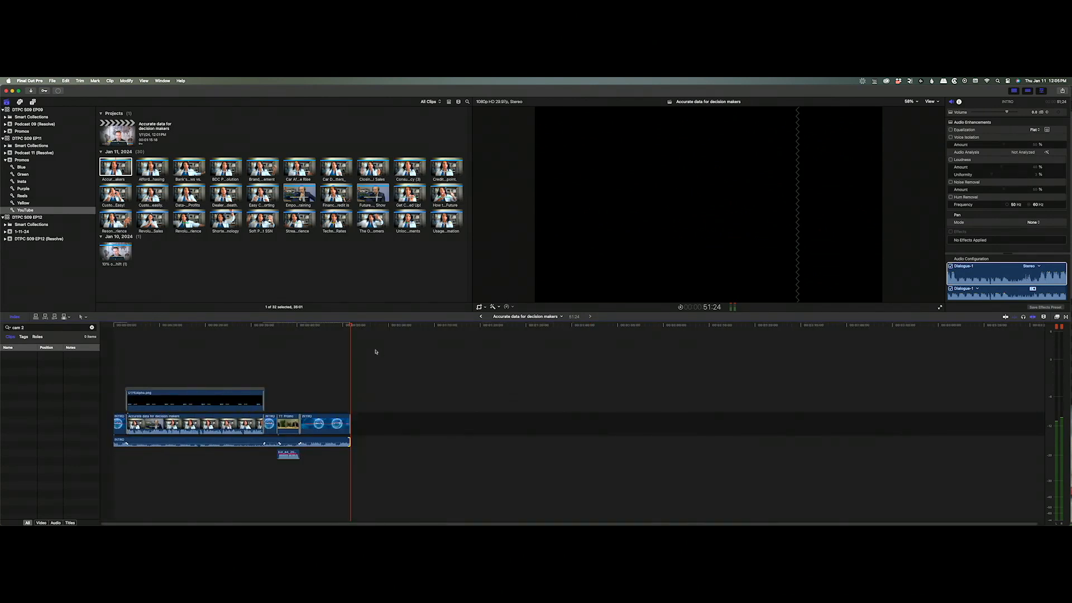
left_click(285, 325)
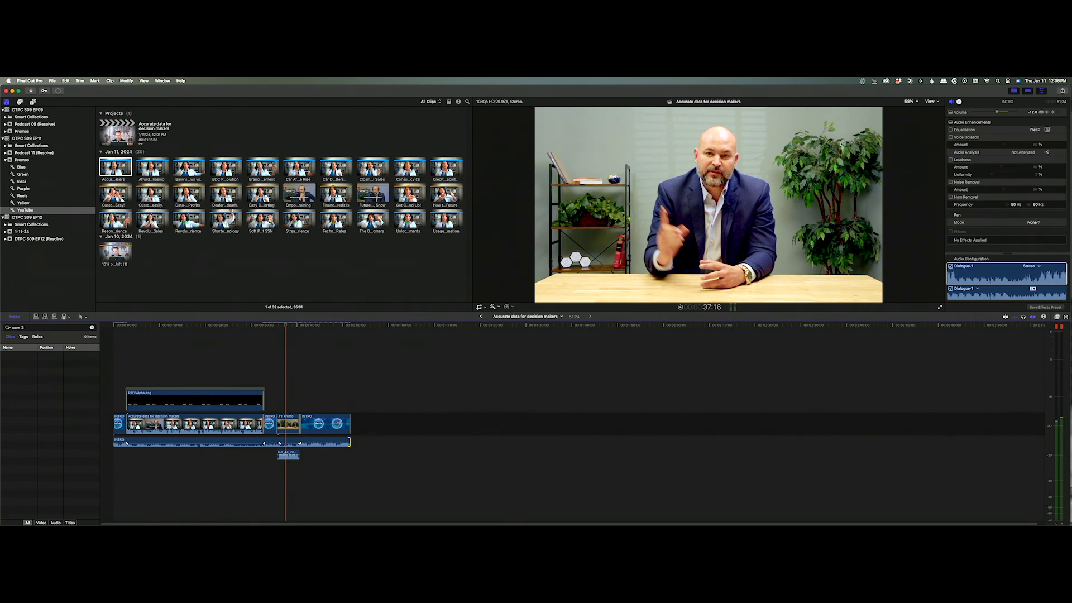
left_click_drag(284, 330, 232, 358)
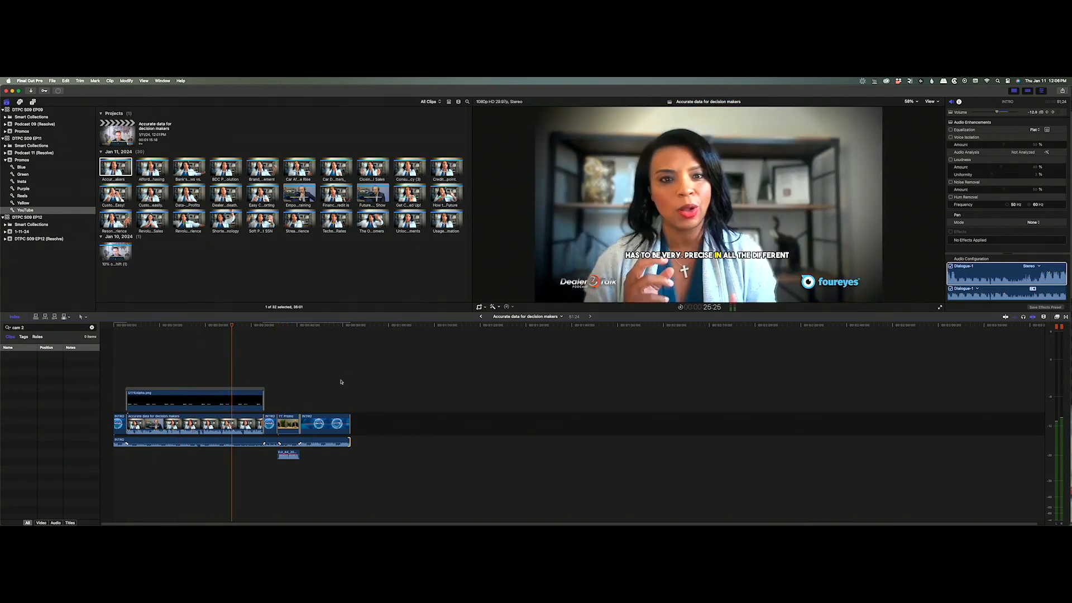
left_click(349, 442)
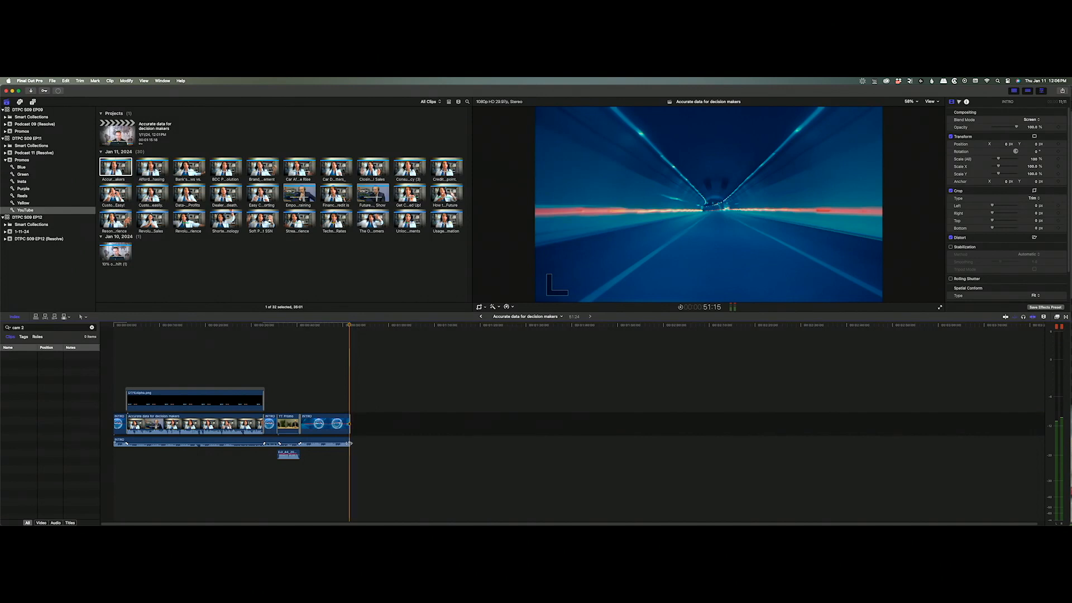
left_click_drag(351, 327, 311, 326)
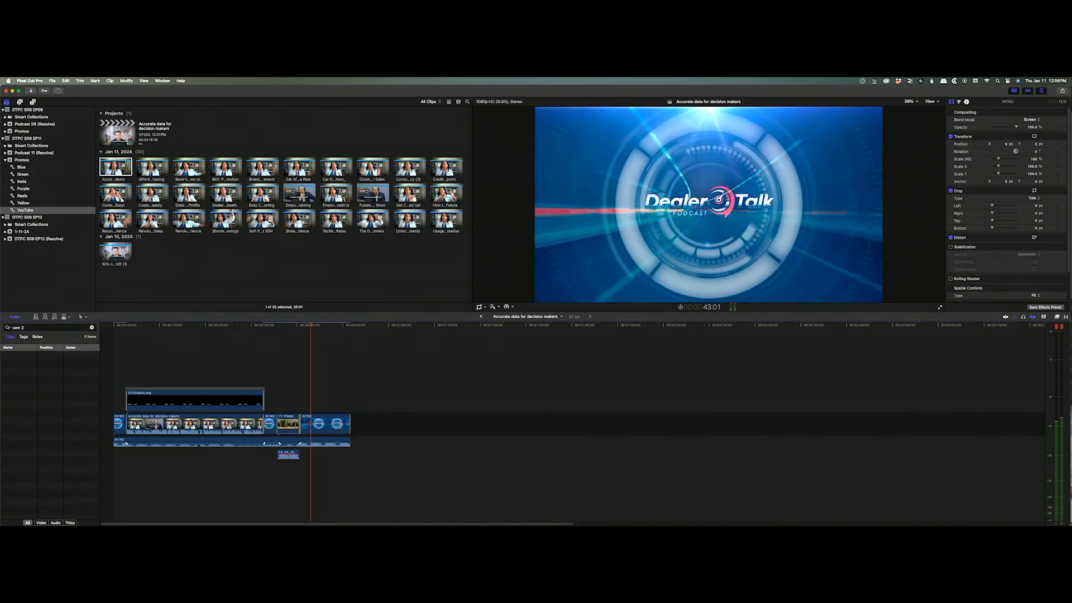
left_click(218, 272)
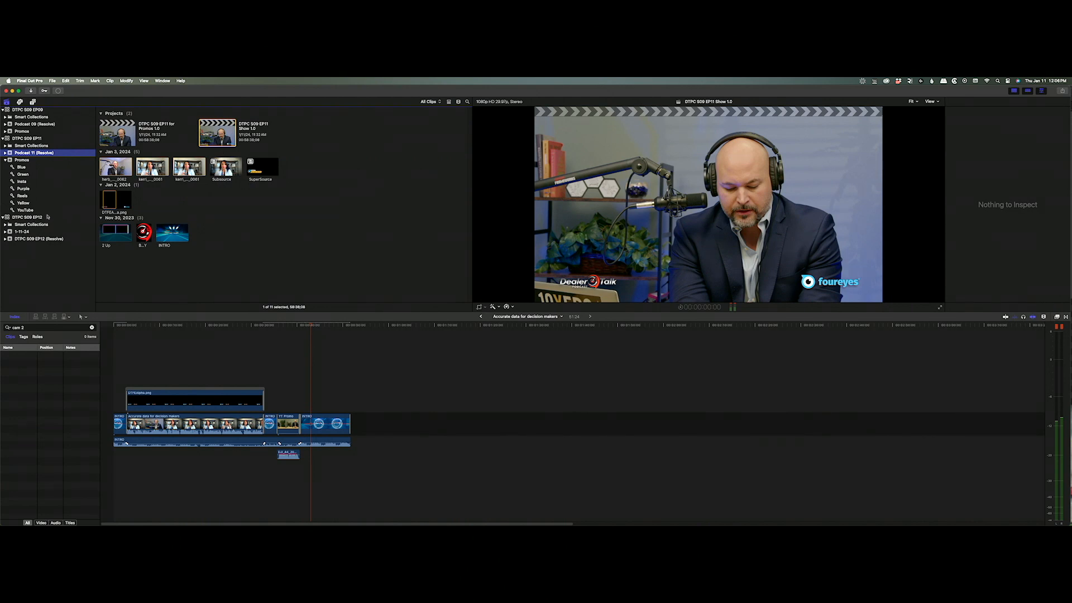
Open DTPC S09 EP12 Promos 1.1 from the EP12 (Resolve) event and scrub back near its start.
left_click(23, 231)
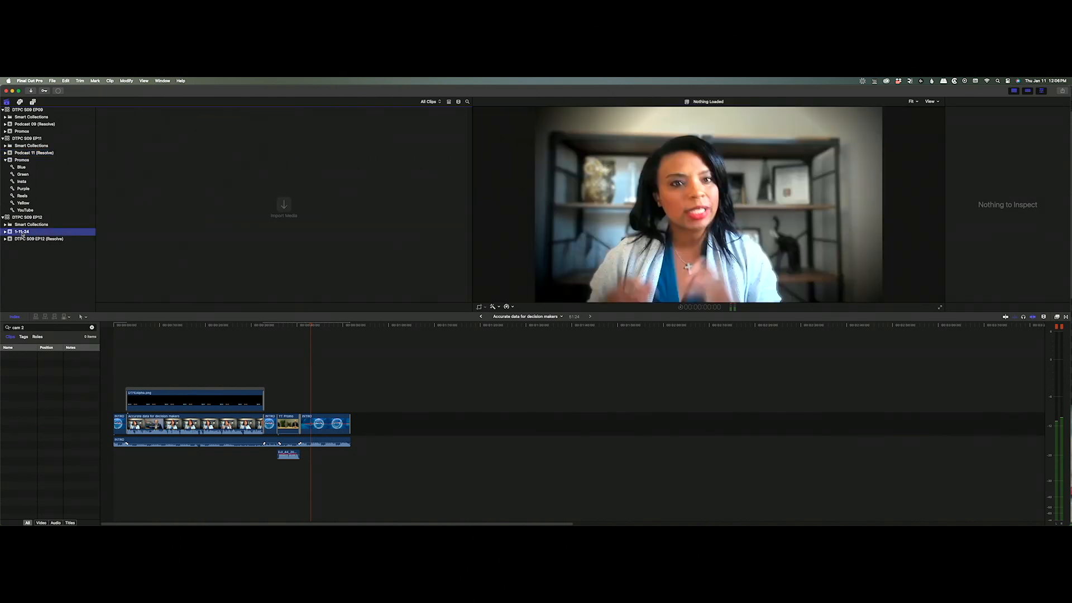
left_click(37, 239)
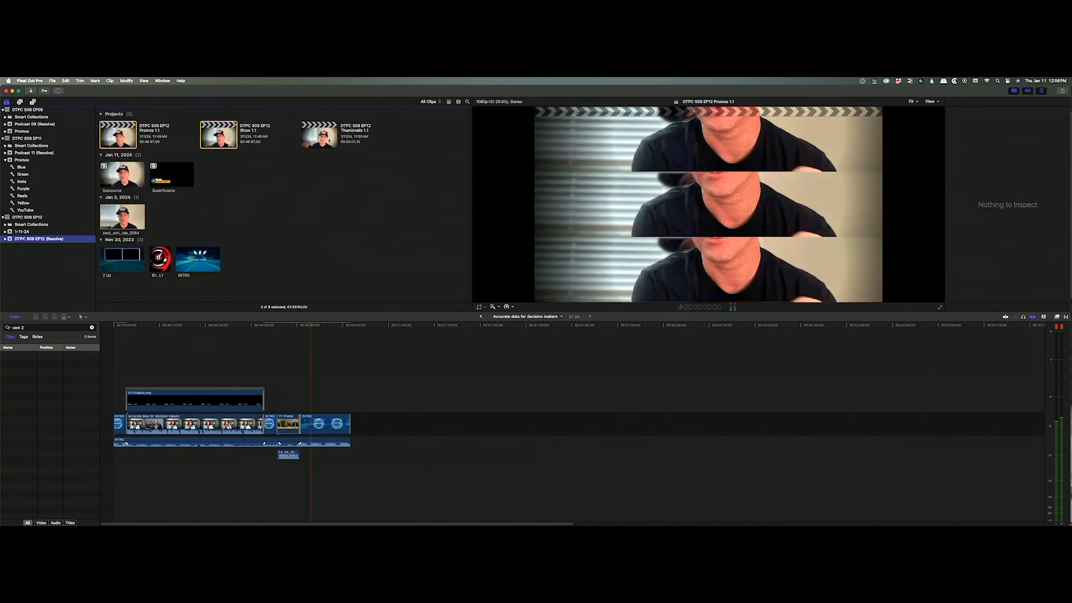
left_click(338, 125)
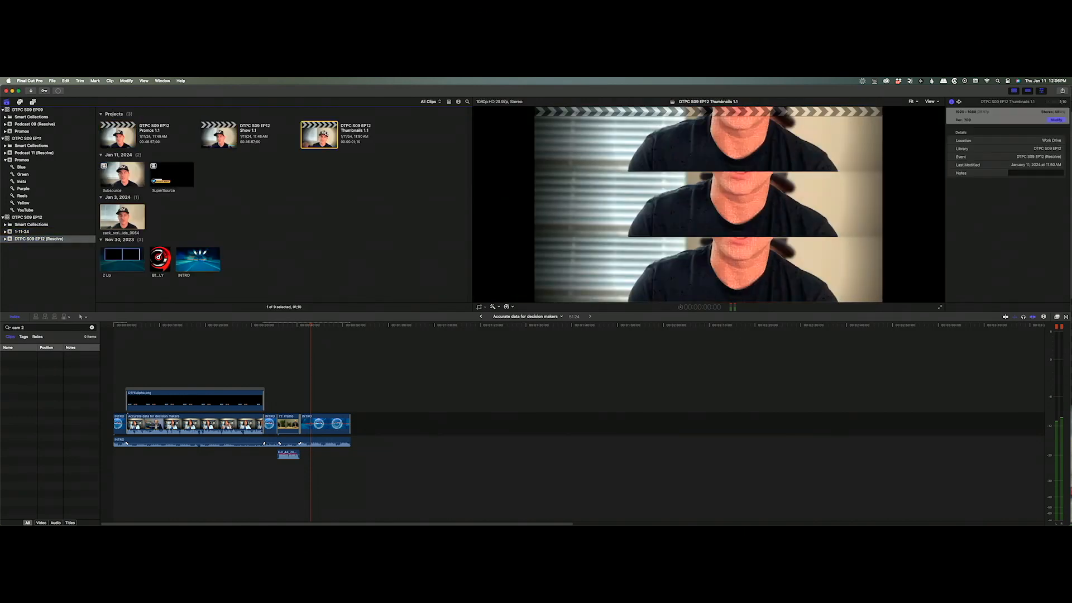
double_click(230, 136)
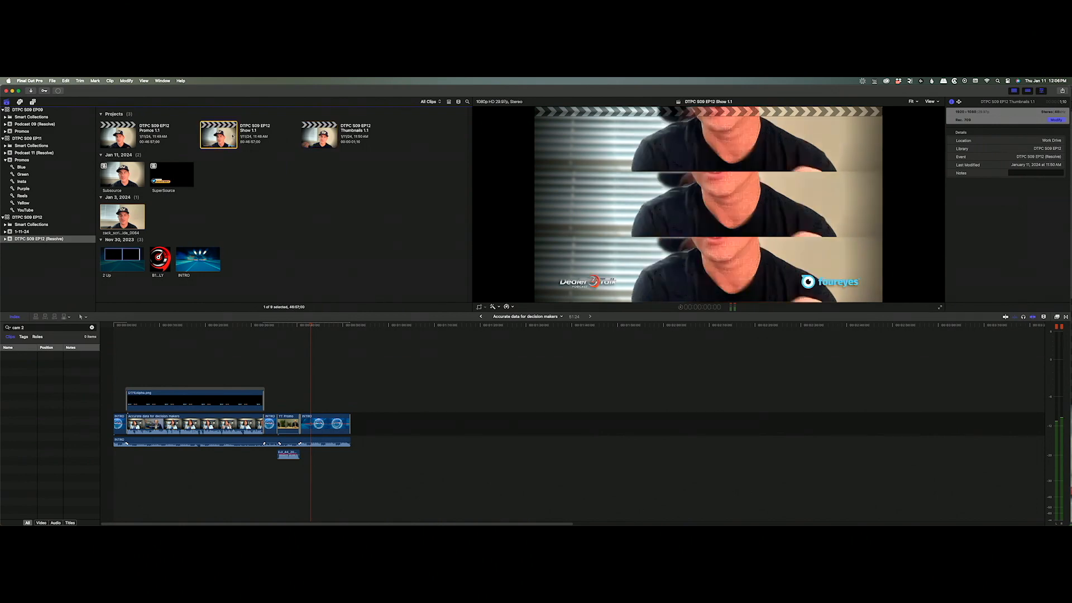
double_click(128, 137)
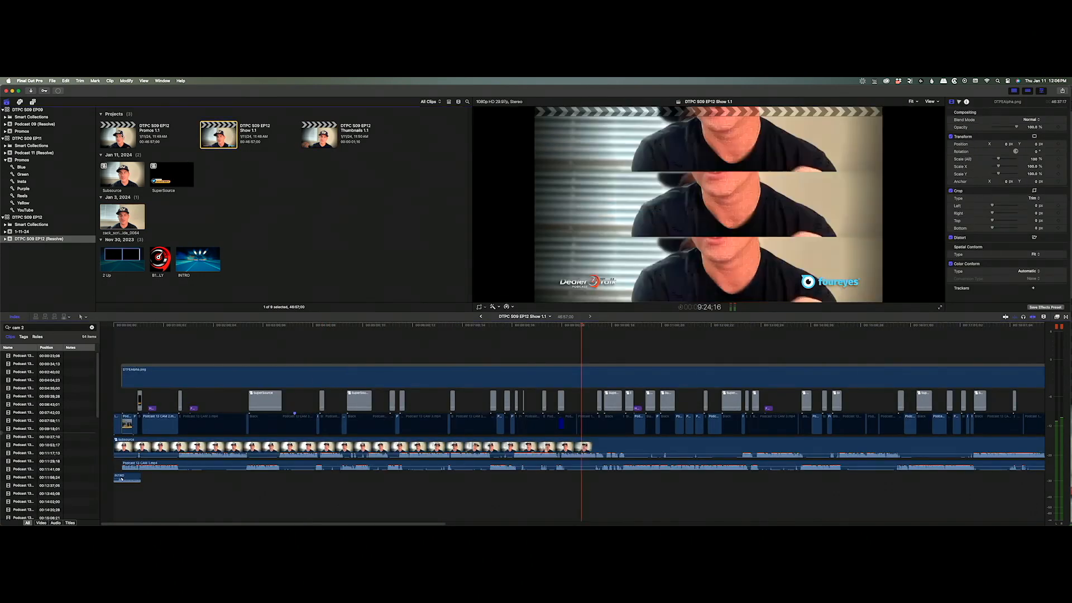
left_click(292, 326)
left_click_drag(292, 328, 126, 335)
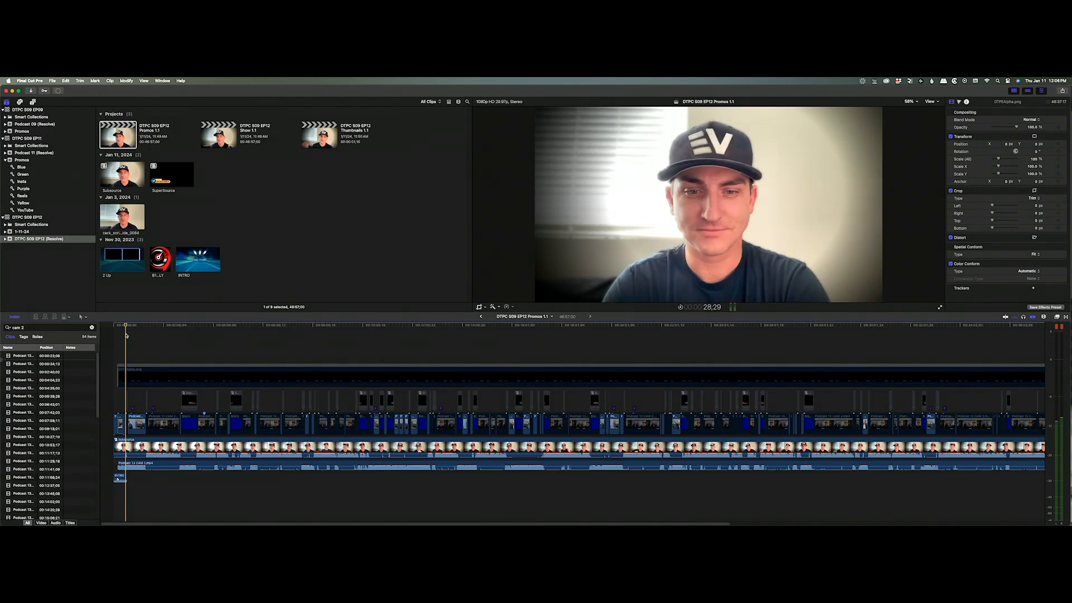
Inside the Subsource compound clip, disable the lower background clip.
key("space")
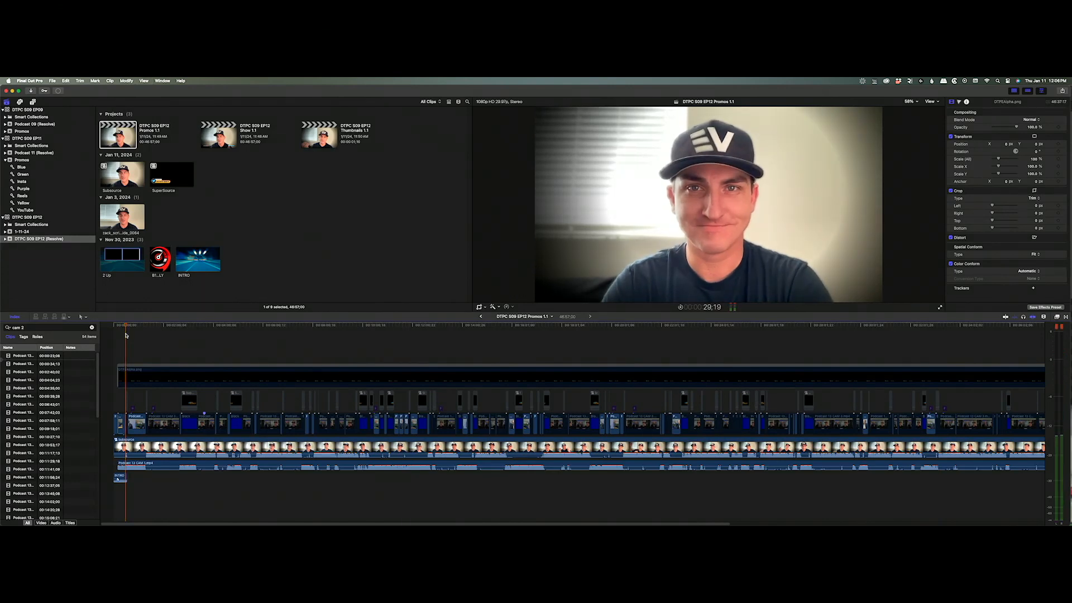
left_click(127, 444)
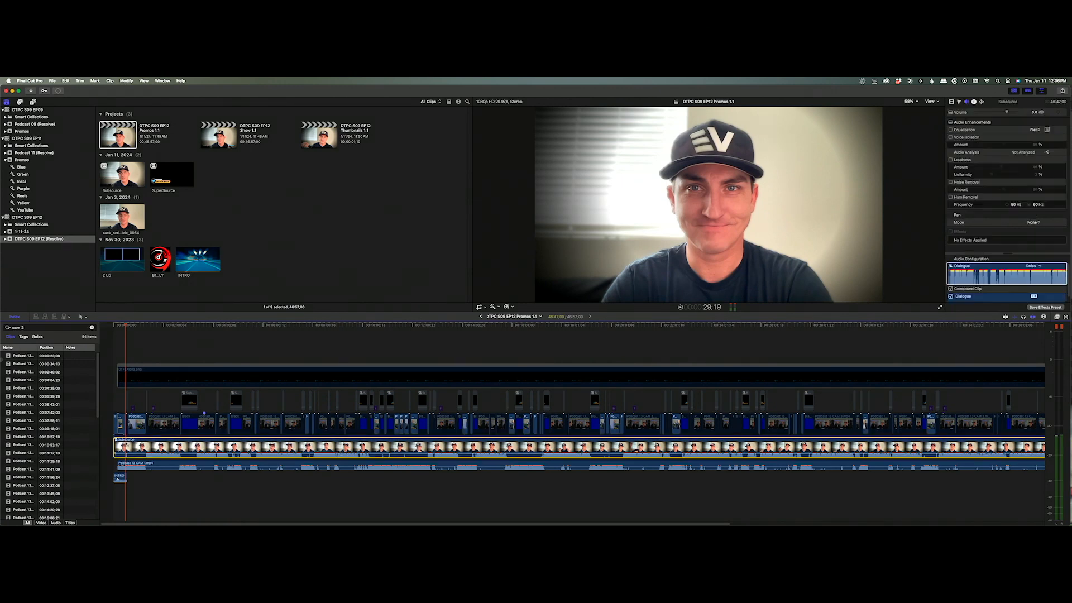
double_click(126, 445)
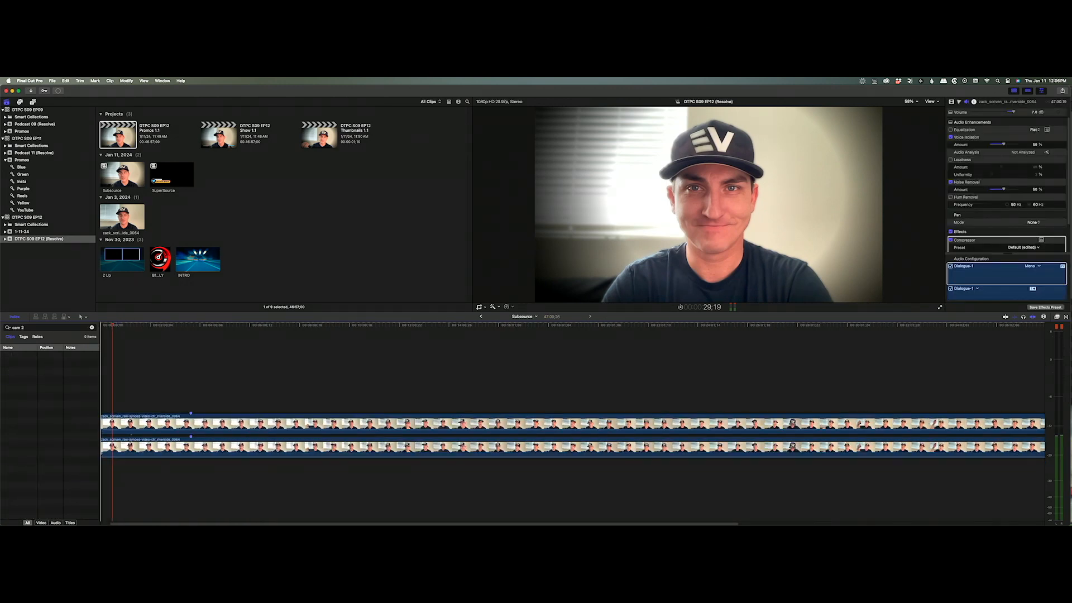
left_click(112, 446)
key("v")
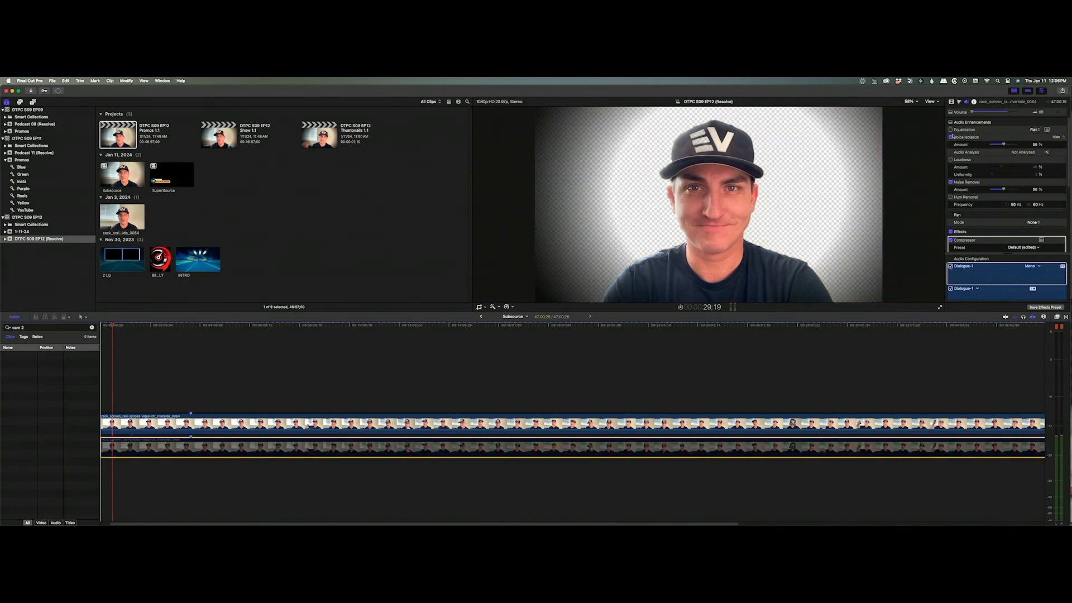
Turn off the Vignette effect on the upper cut-out guest clip.
left_click(951, 102)
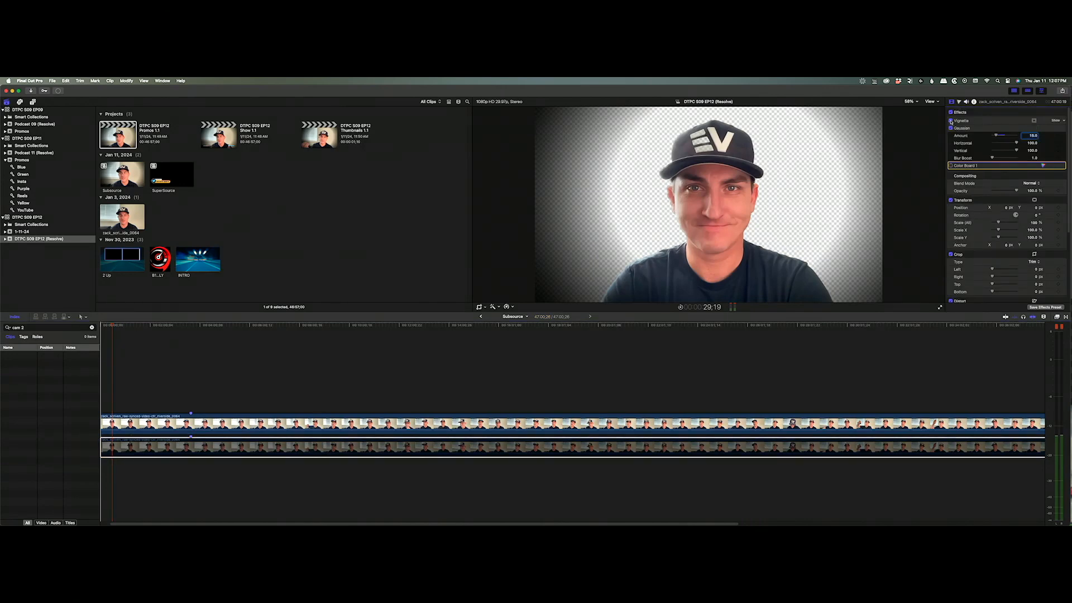
left_click(193, 423)
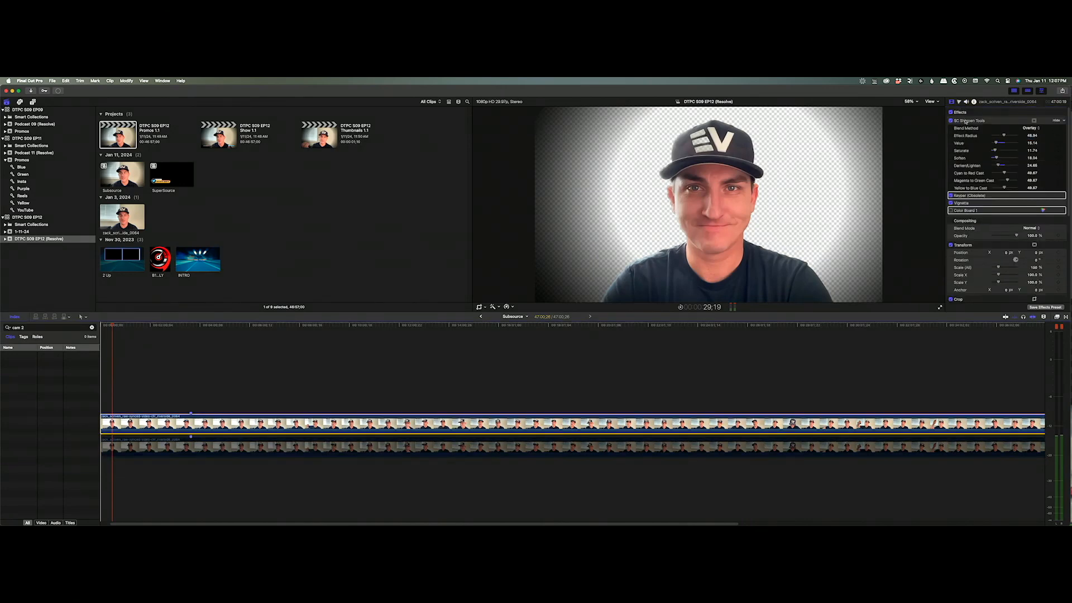
left_click(951, 203)
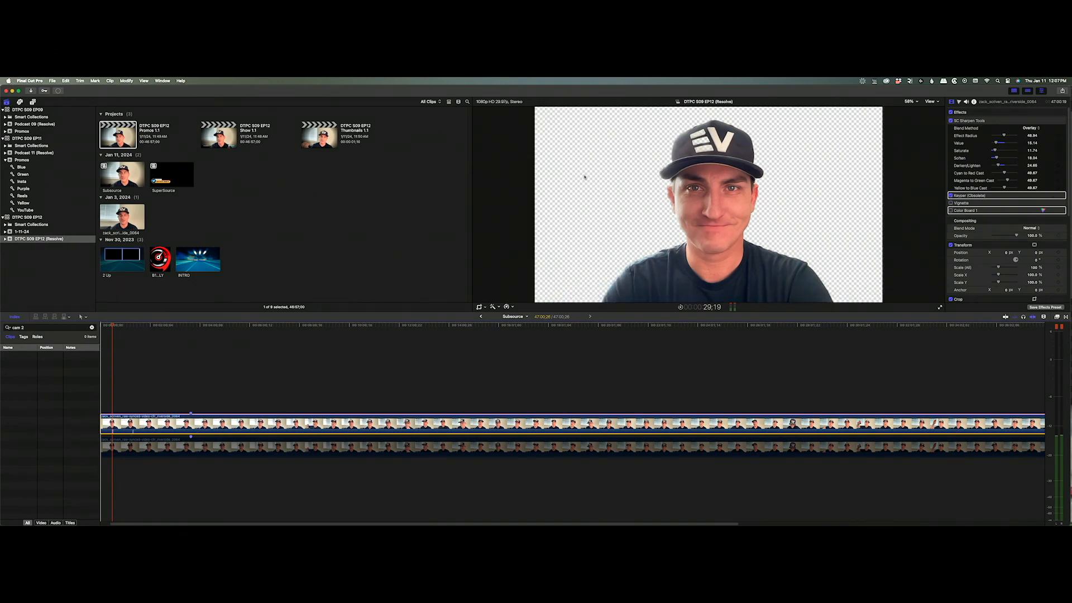
left_click(53, 81)
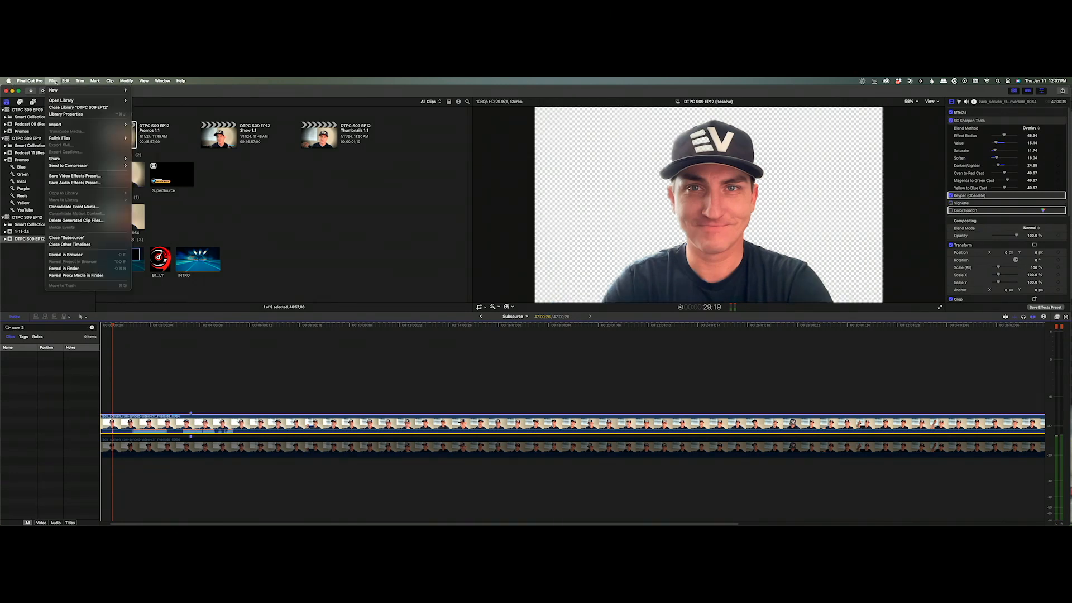
Save the current frame as a PNG named EP12 in the Exports folder.
mouse_move(106, 158)
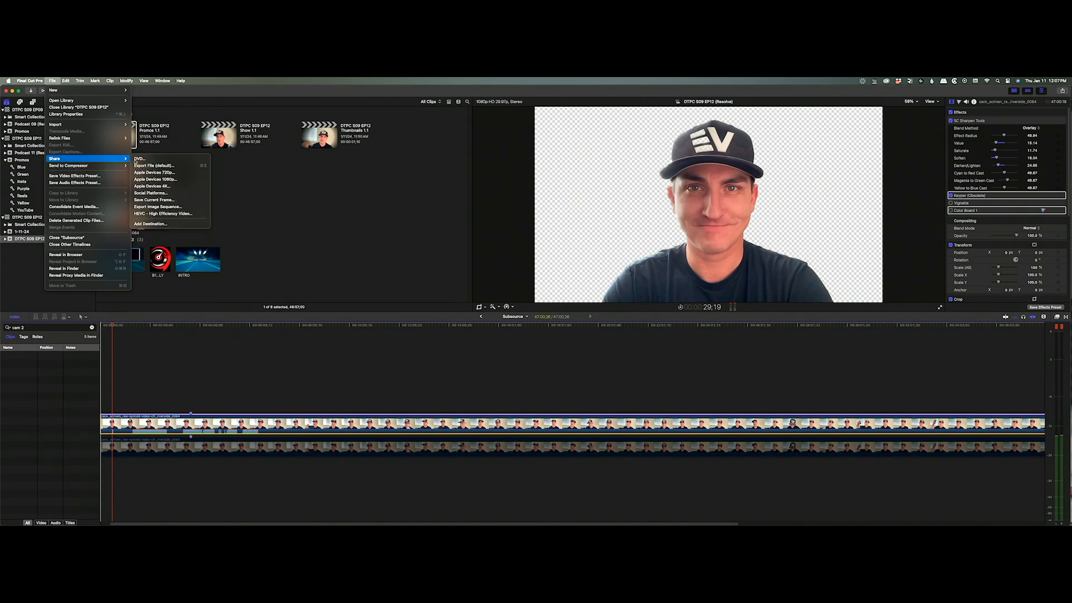
left_click(192, 200)
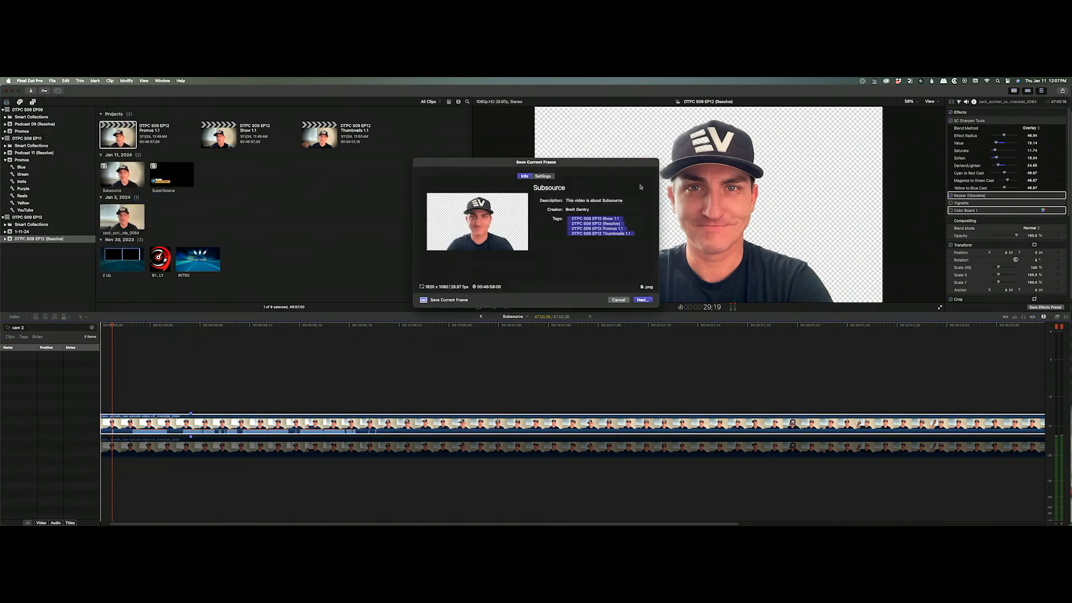
key("Return")
type("EF")
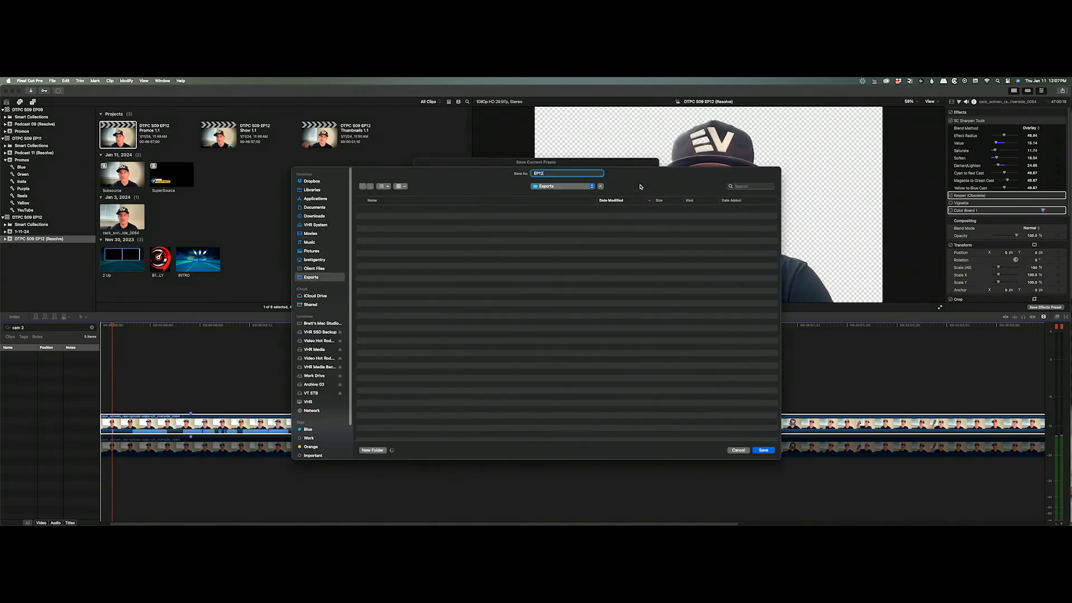
key("Return")
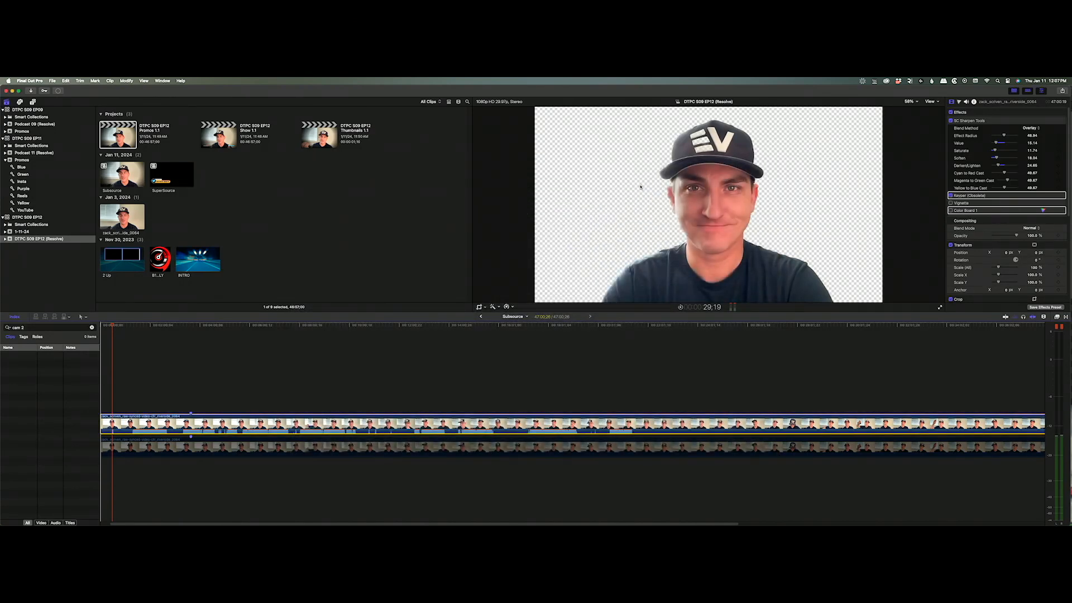
mouse_move(329, 520)
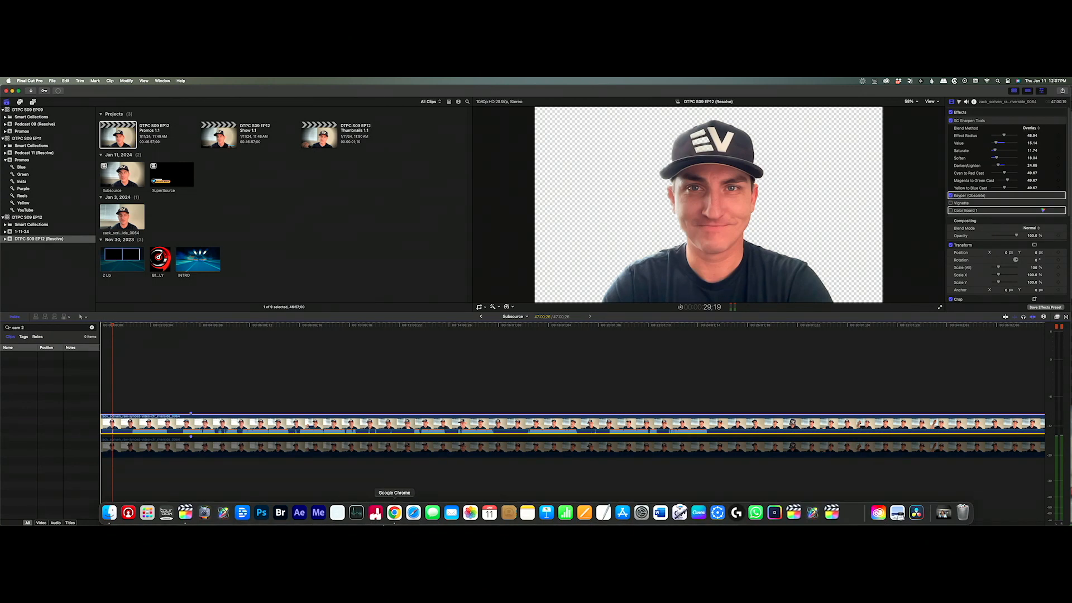
Open Dealer Talk Thumbnail.psd from the host's folder under Client Files.
left_click(109, 513)
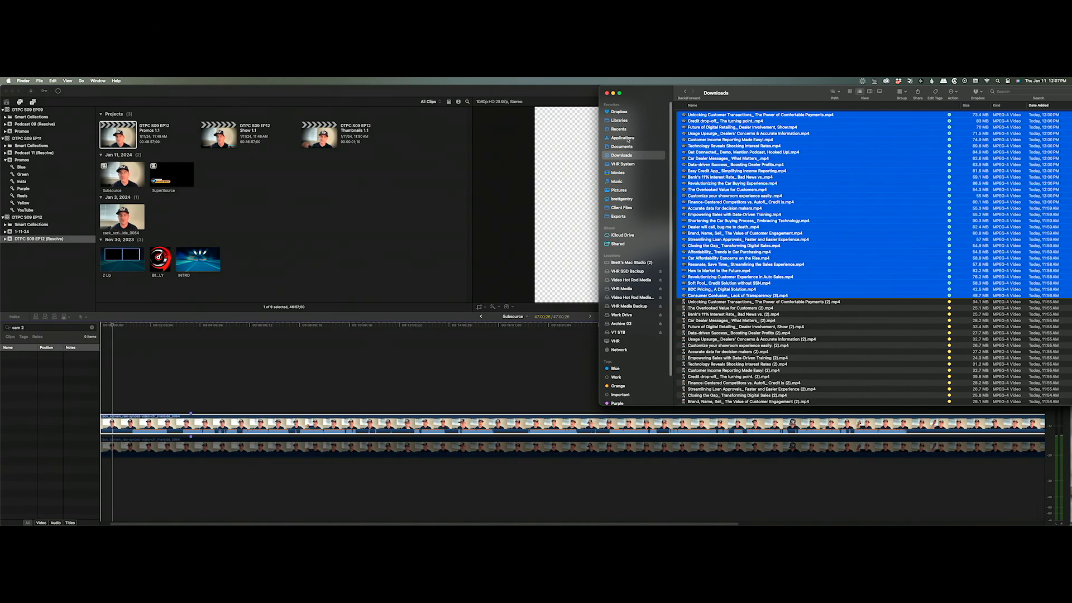
left_click(622, 207)
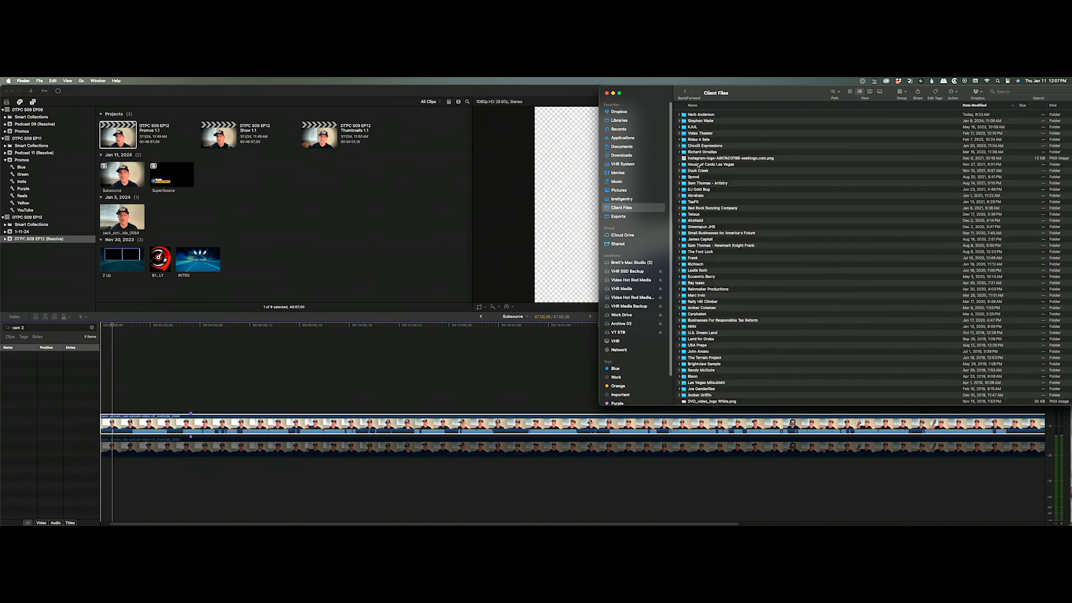
double_click(719, 114)
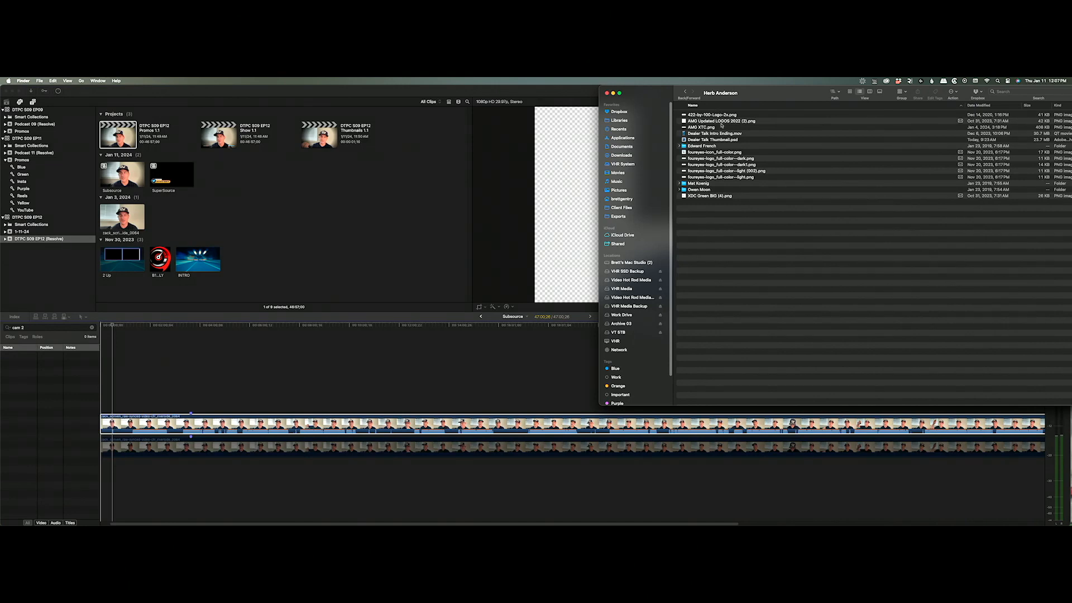
left_click(710, 140)
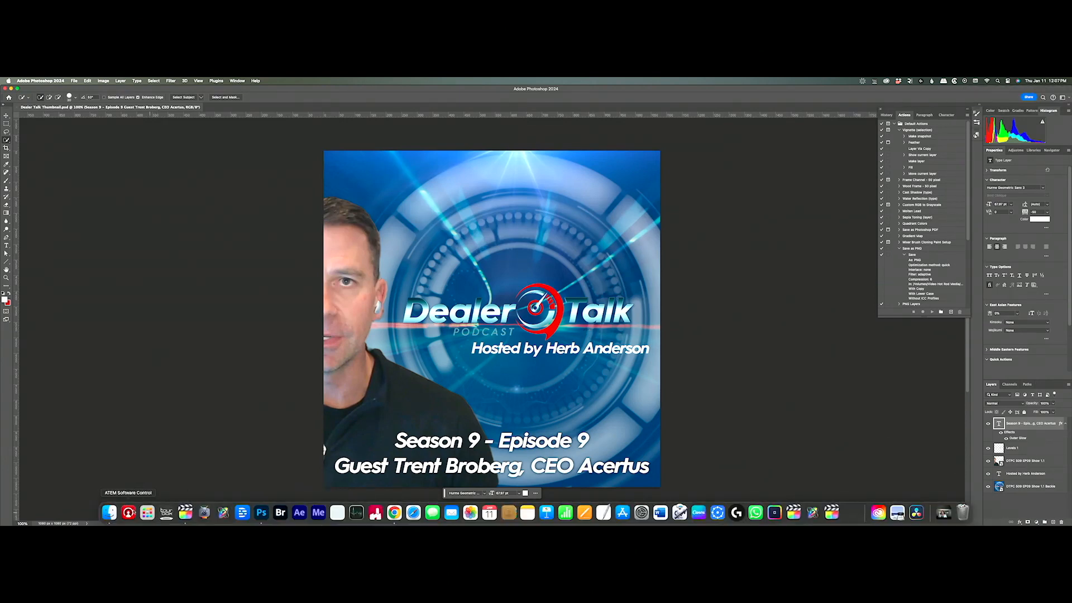
Show the Exports folder in Finder and Quick Look the newest export.
left_click(109, 513)
left_click(619, 216)
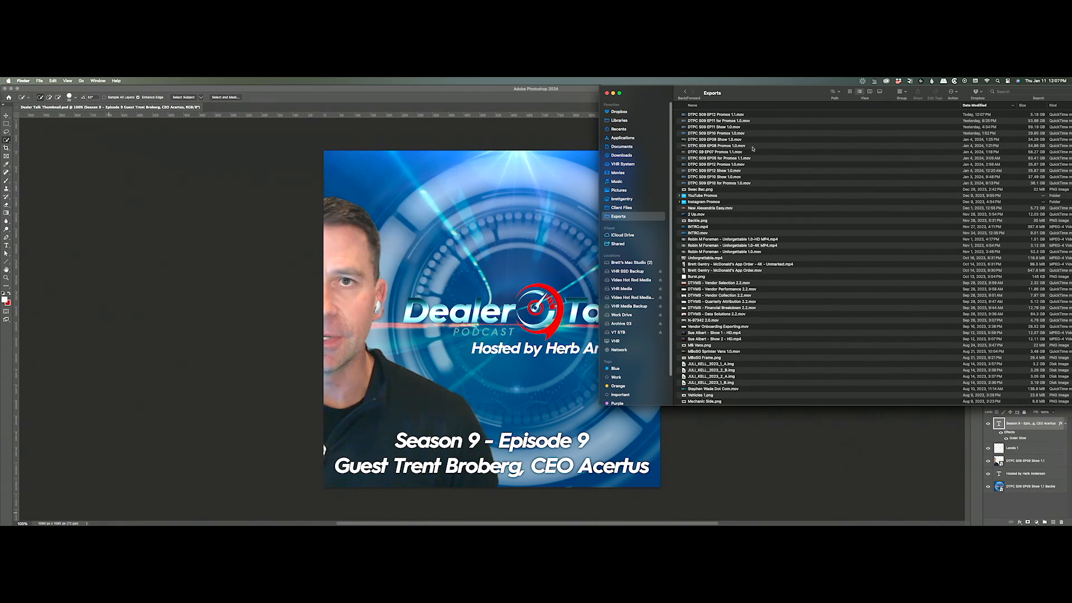
left_click(720, 115)
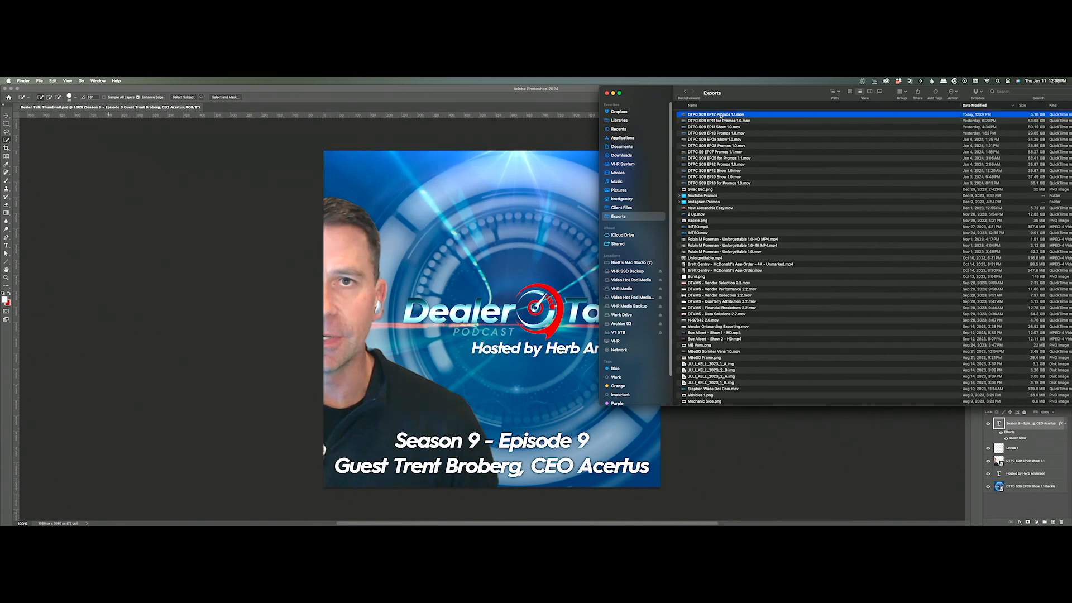
key("space")
key("space")
Stop the running Promos 1.1 transcode in Final Cut Pro's Background Tasks sharing queue.
key("super+Tab")
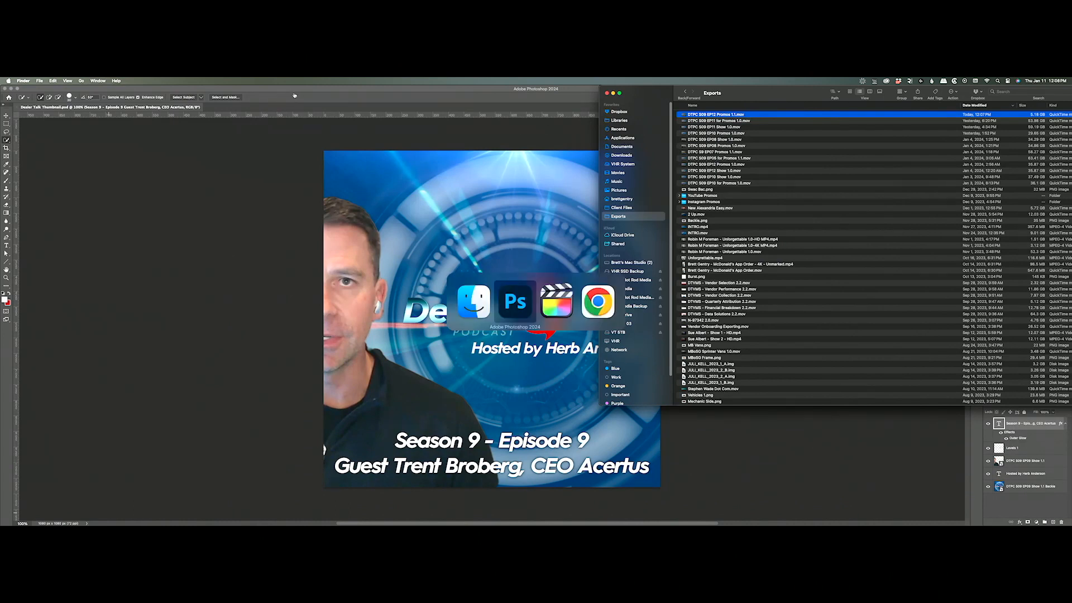
key("super+shift+Tab")
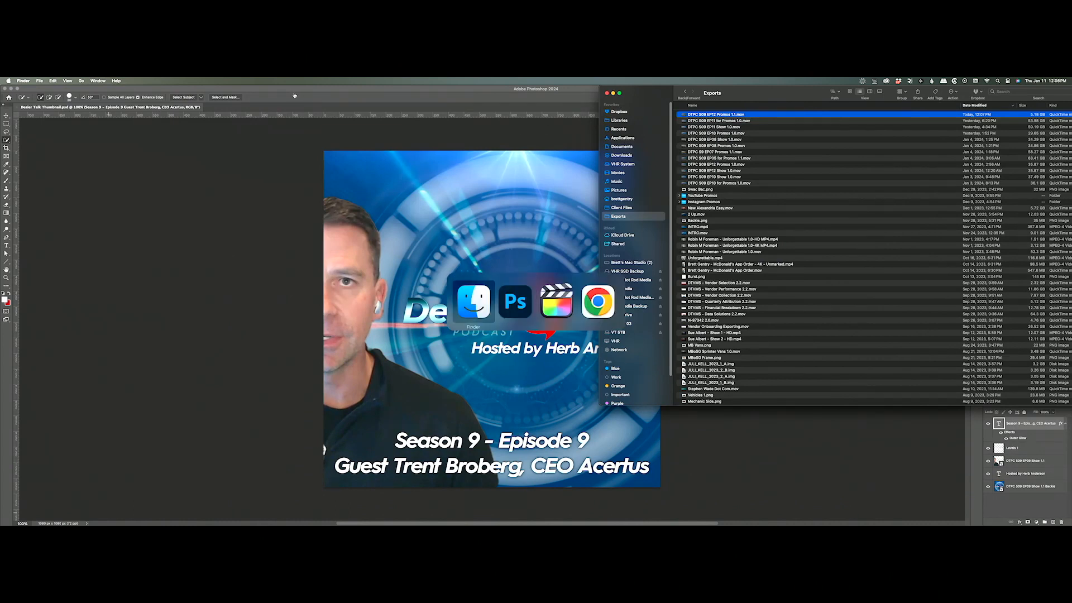
key("super+Tab")
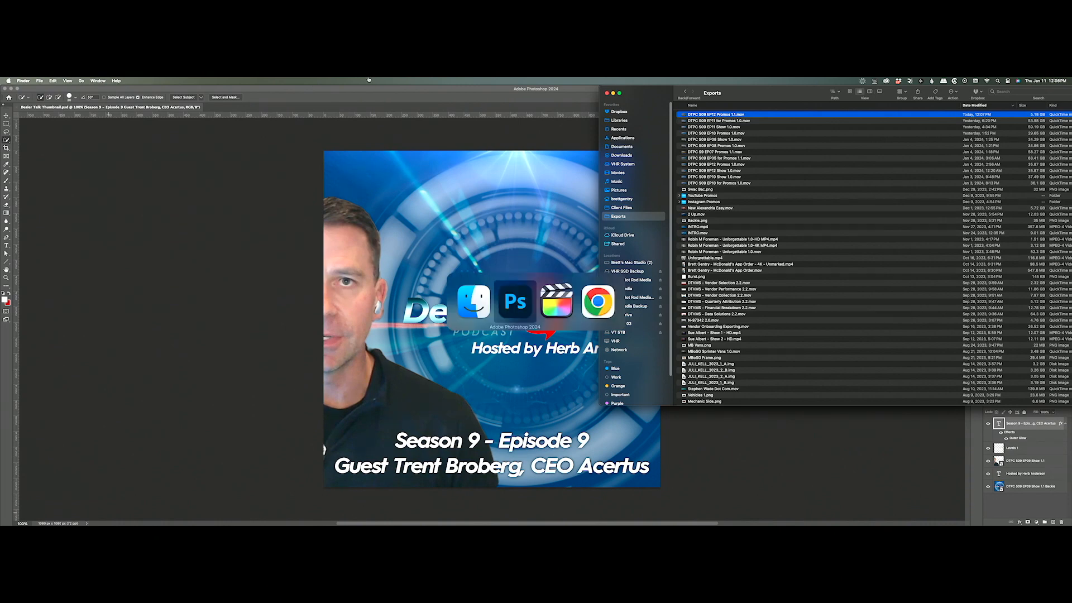
key("super+Tab")
left_click(58, 91)
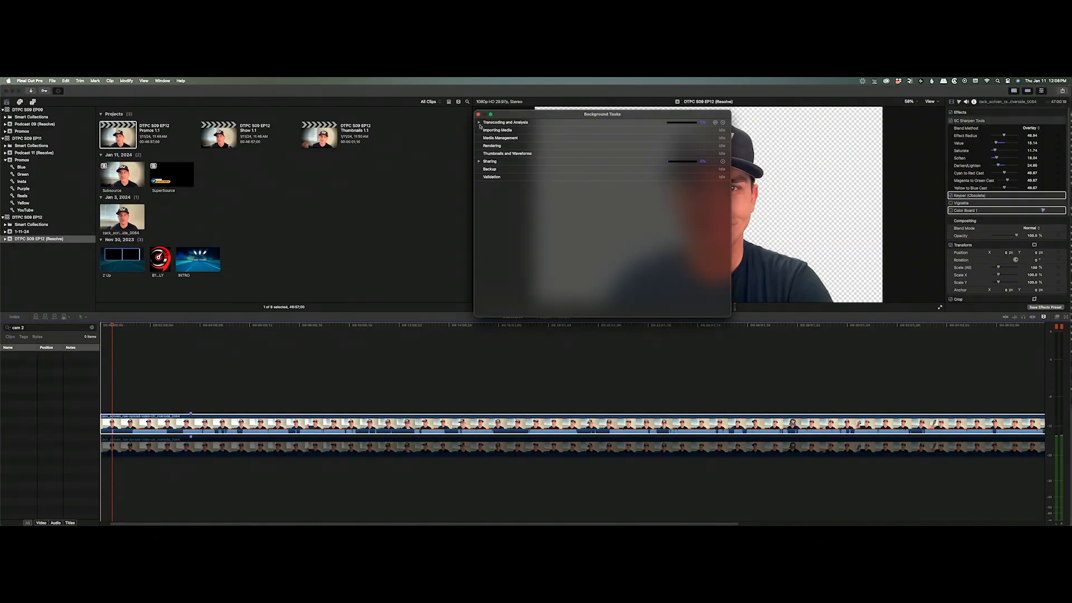
left_click(479, 161)
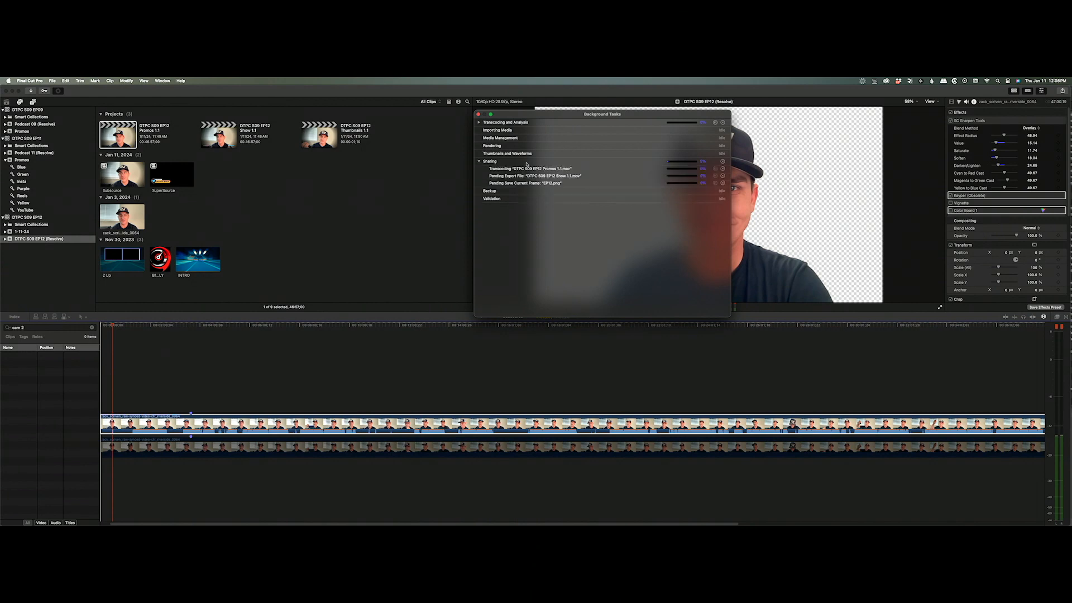
left_click(723, 170)
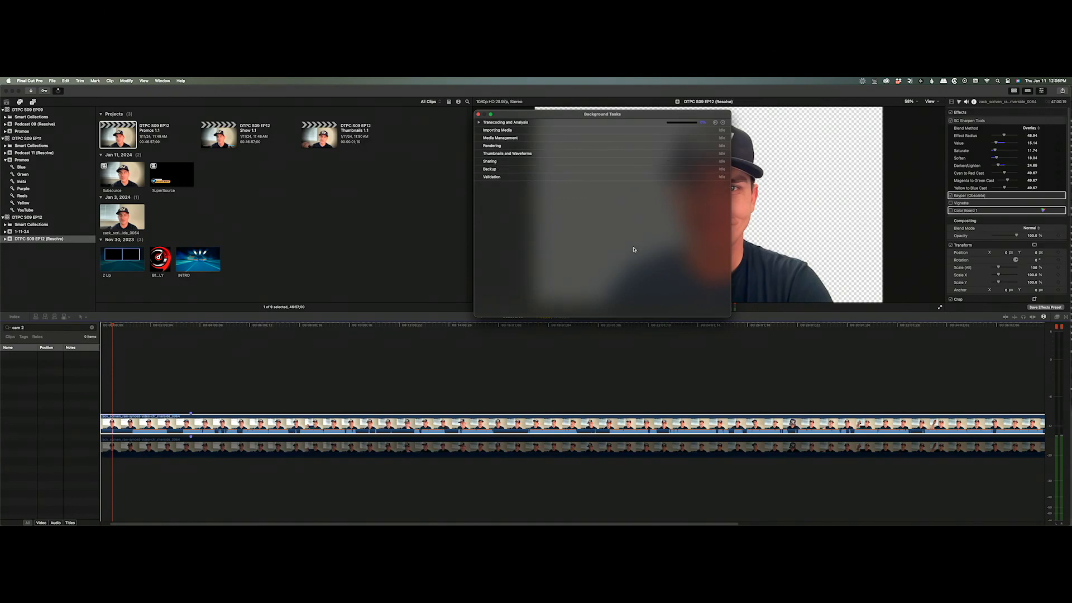
key("super+Tab")
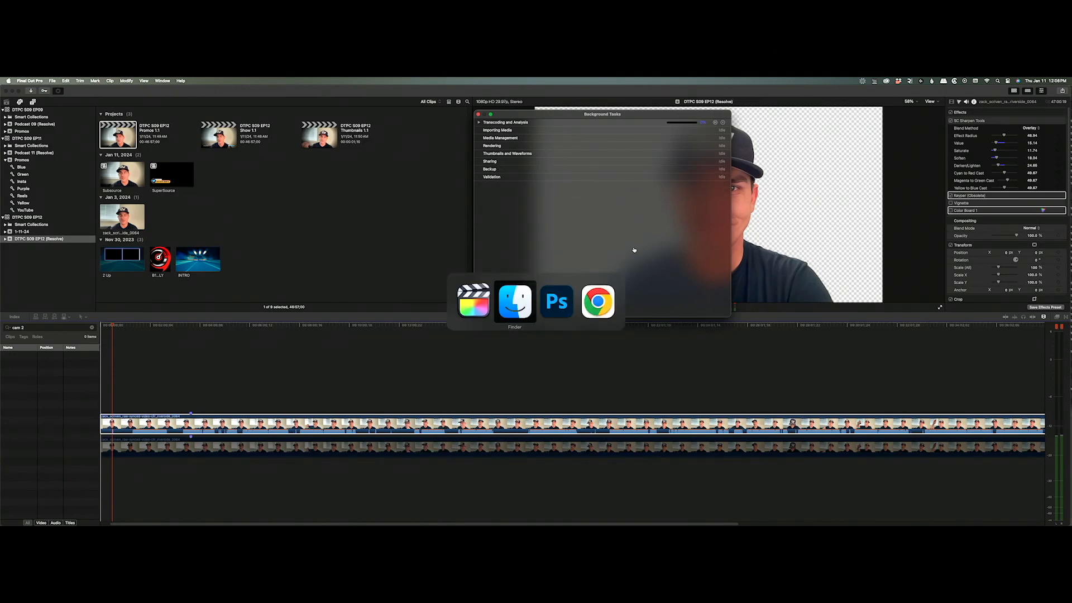
Paste the EP12.png frame into the thumbnail, enlarge it and shift it to the left edge.
left_click(702, 114)
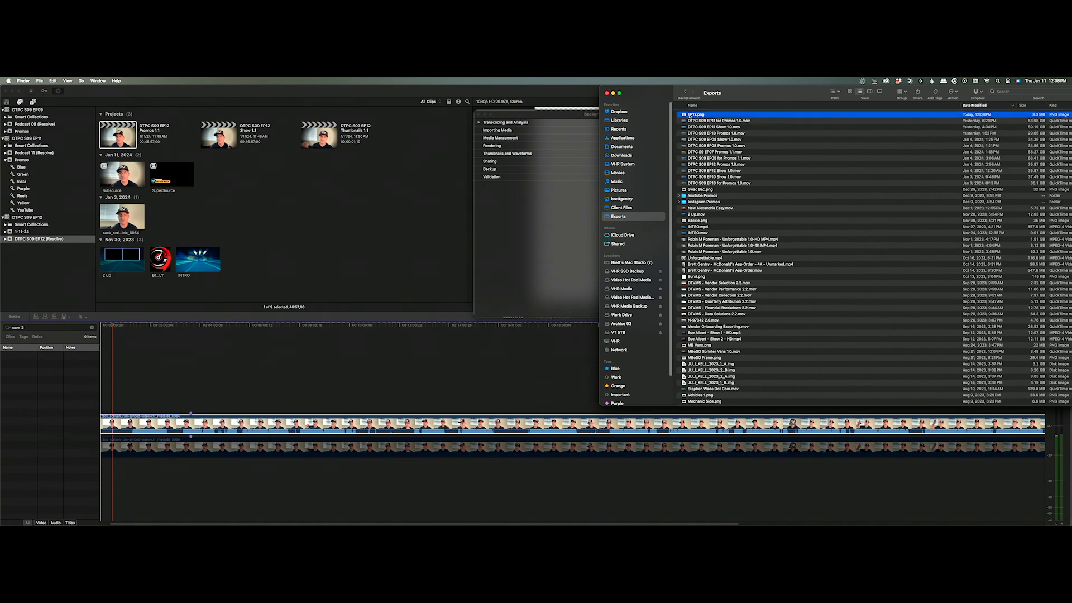
key("super+Tab")
key("super+Tab")
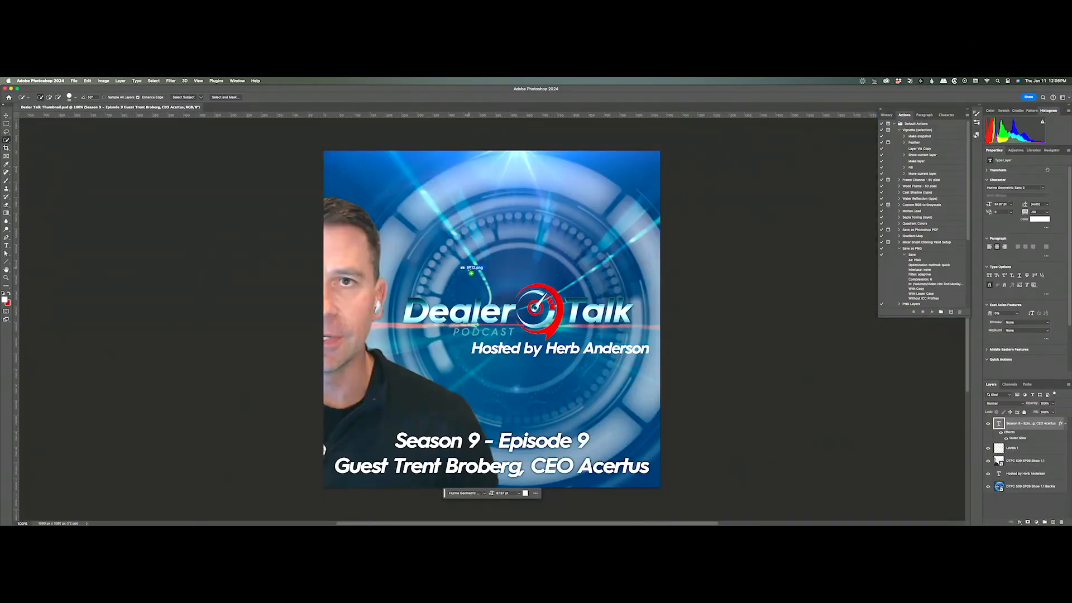
key("super+v")
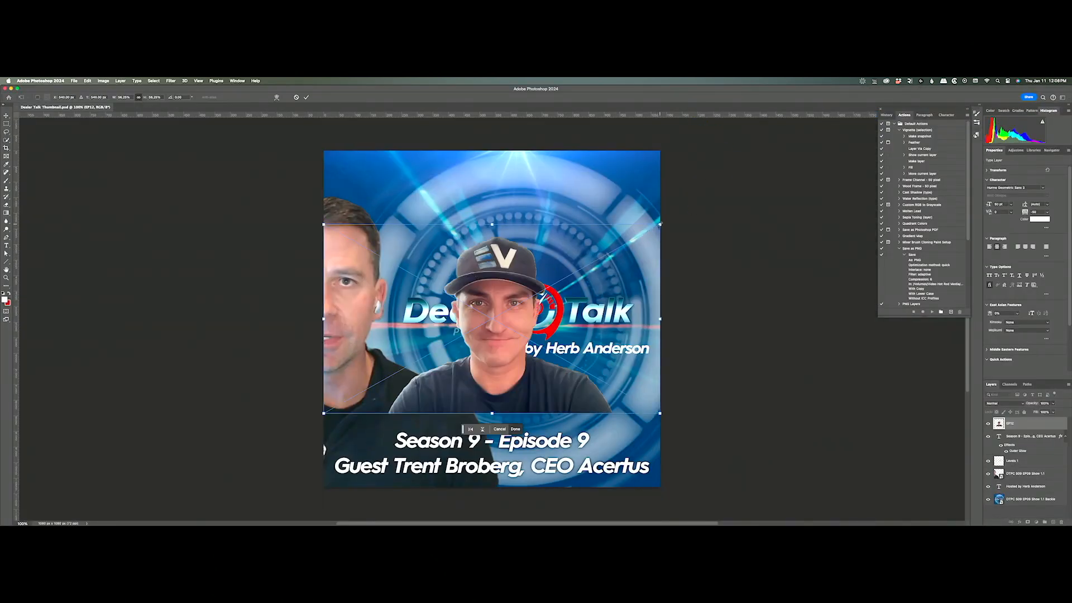
left_click_drag(660, 224, 801, 161)
left_click_drag(717, 294, 549, 304)
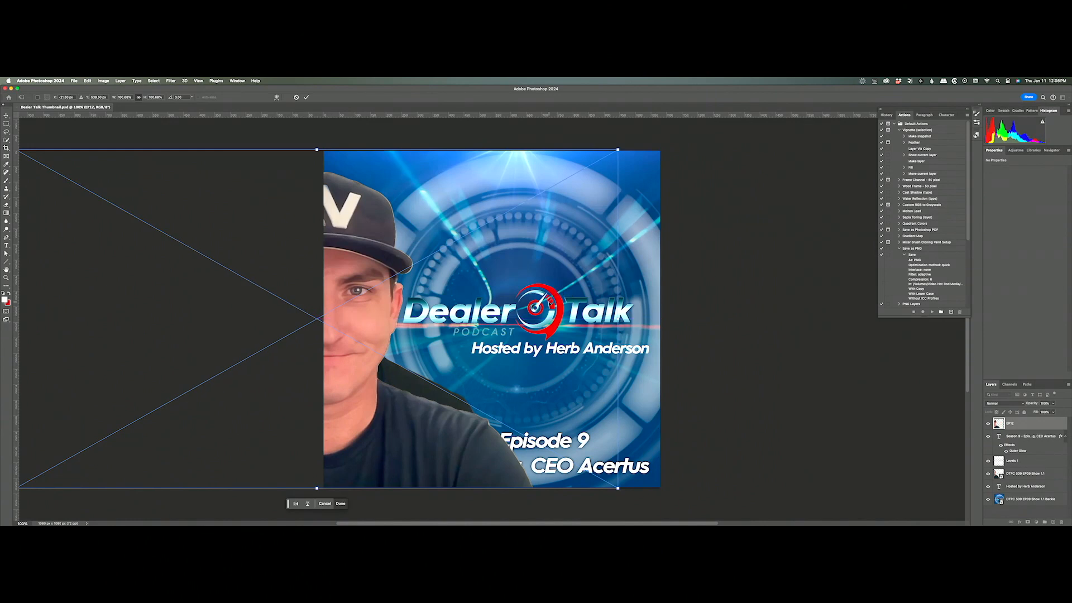
key("Return")
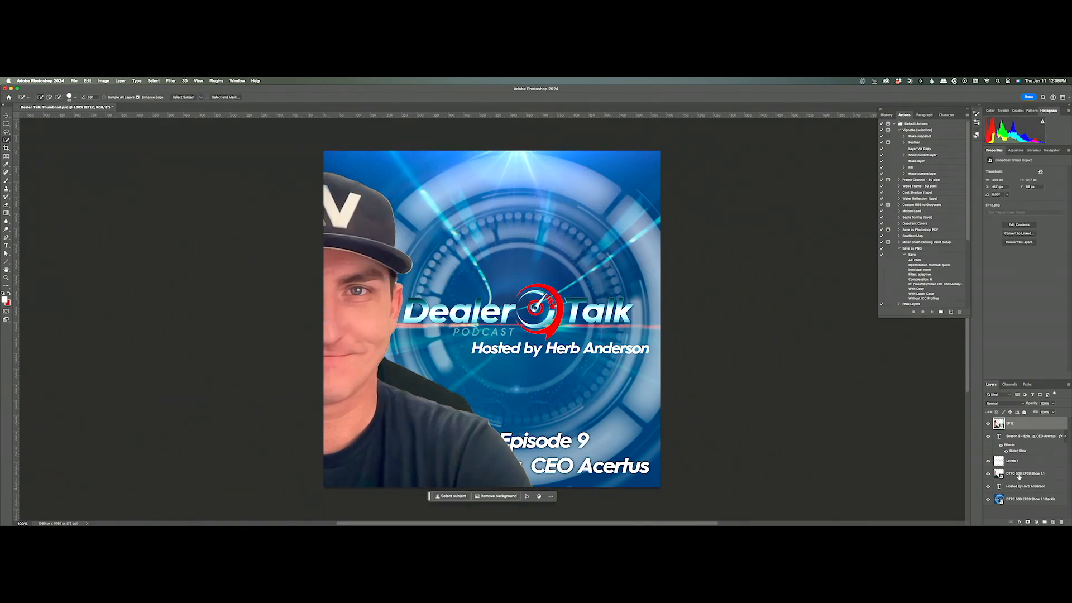
Move the EP12 layer down the Layers stack to sit just above the background.
left_click_drag(1030, 432, 1028, 470)
key("super+z")
key("BackSpace")
key("super+z")
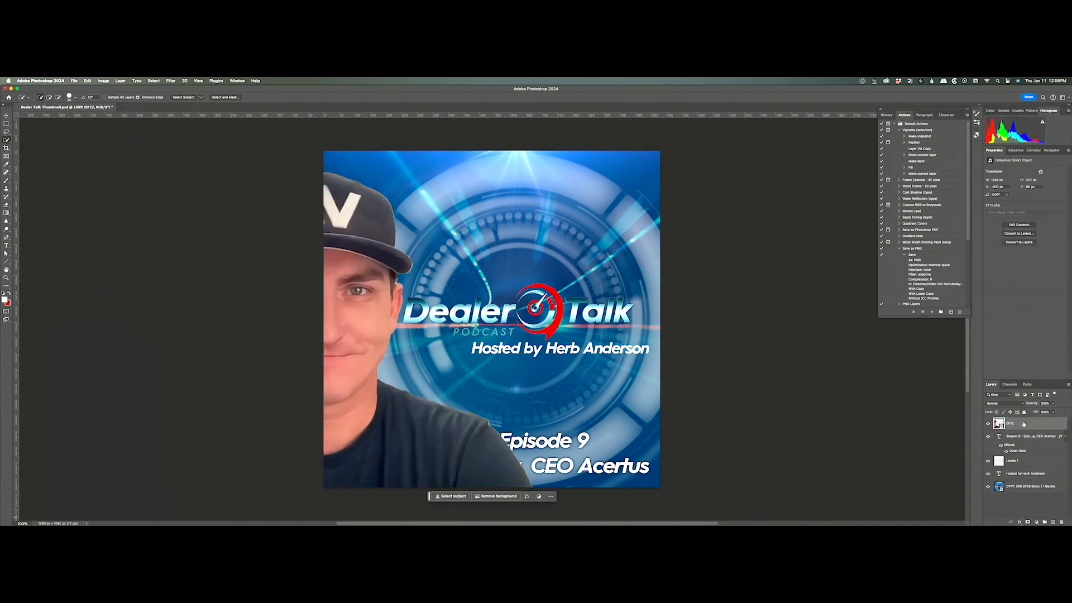
left_click_drag(1023, 425, 1023, 477)
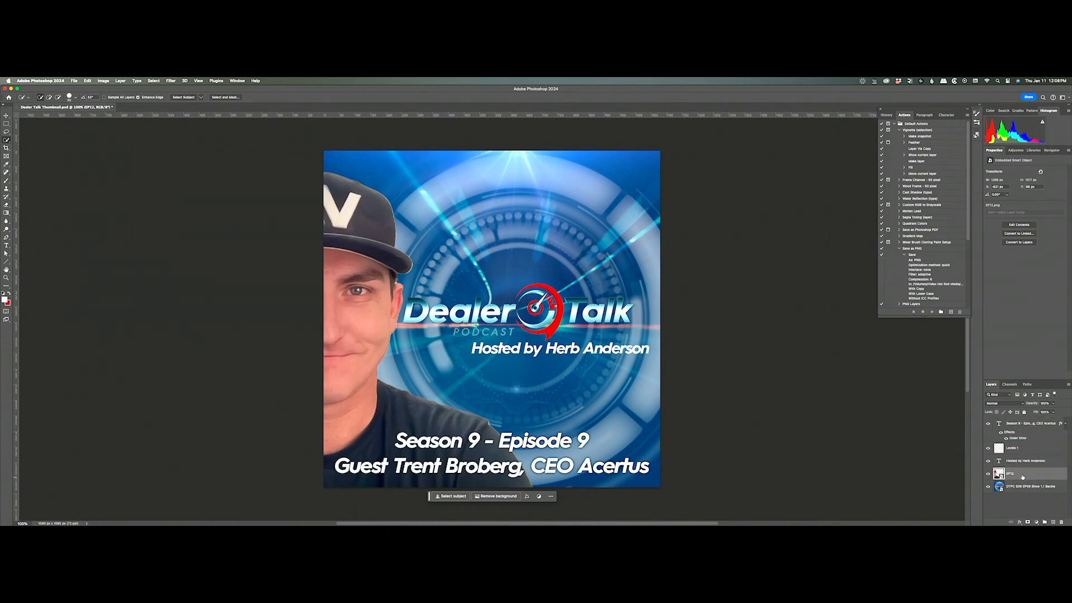
Change the title to Episode 12 and retype the guest line with the new guest's name and Founder Electric Mobile.
double_click(998, 461)
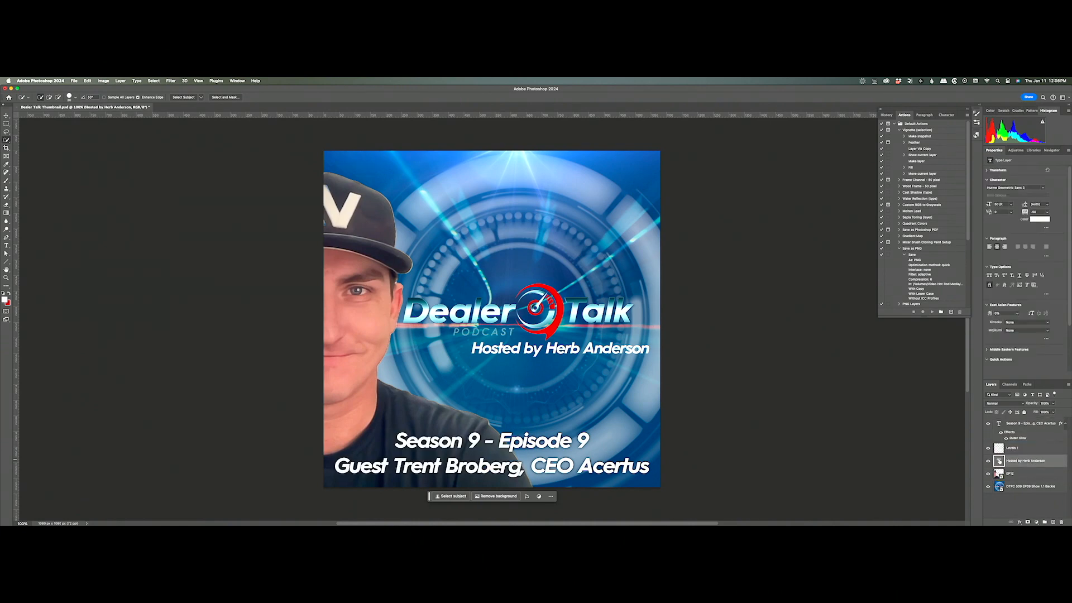
double_click(999, 423)
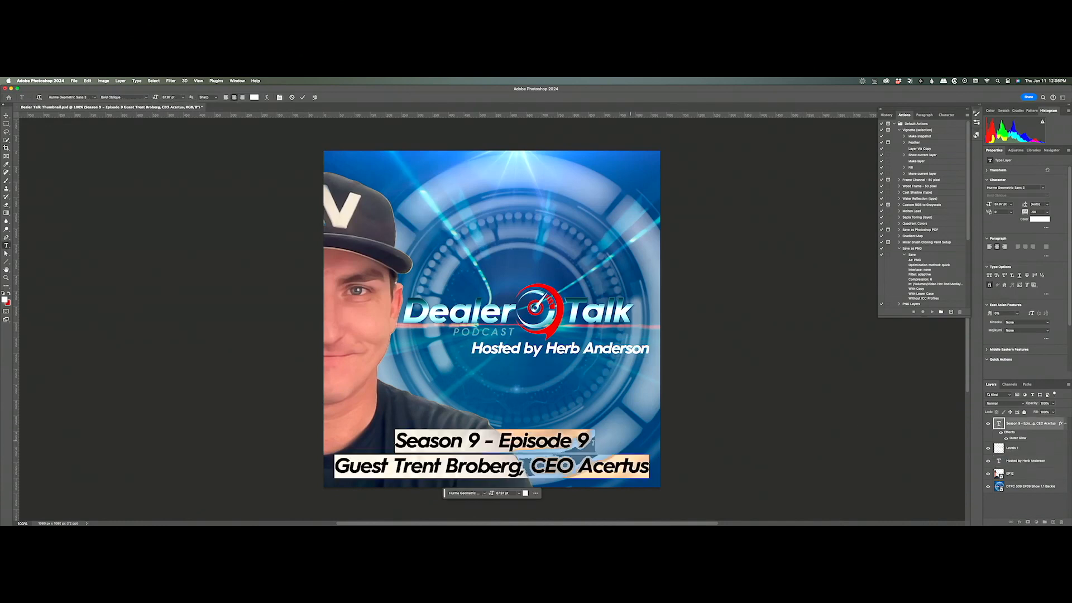
left_click_drag(590, 441, 576, 443)
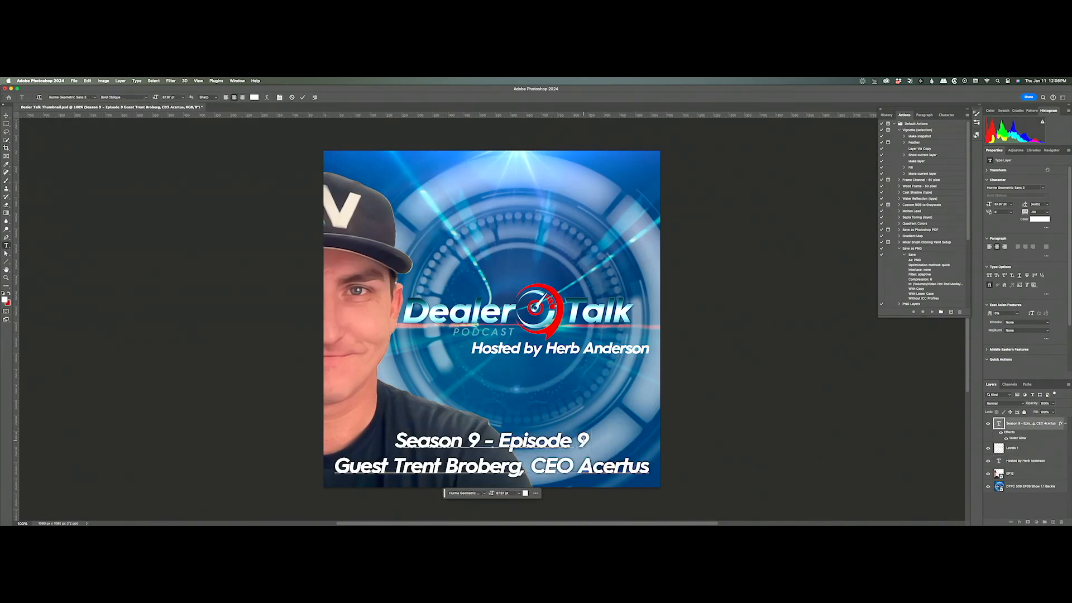
type("12")
left_click_drag(396, 464, 693, 476)
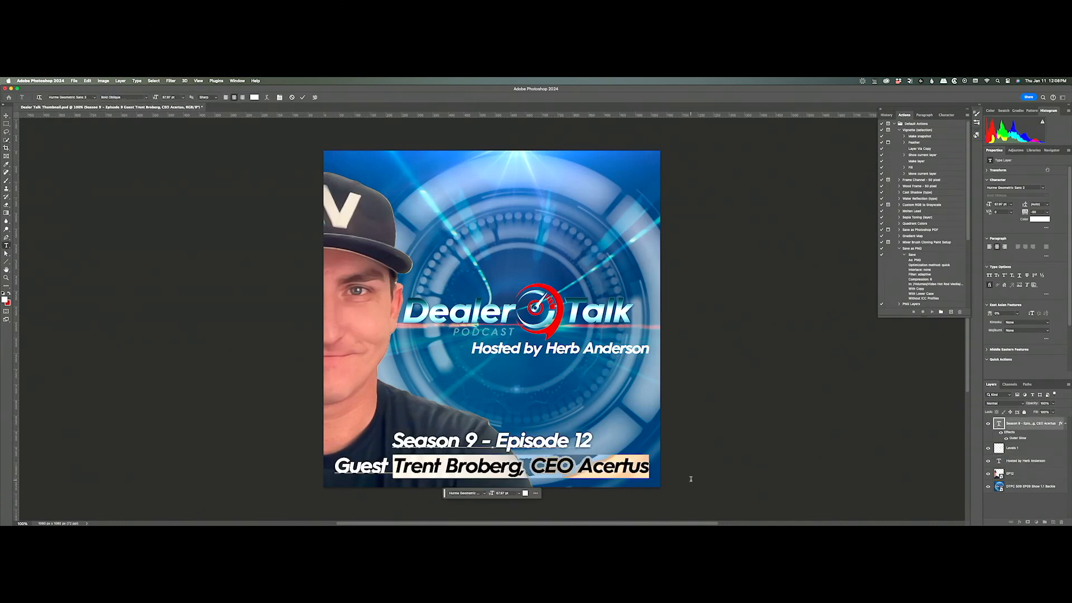
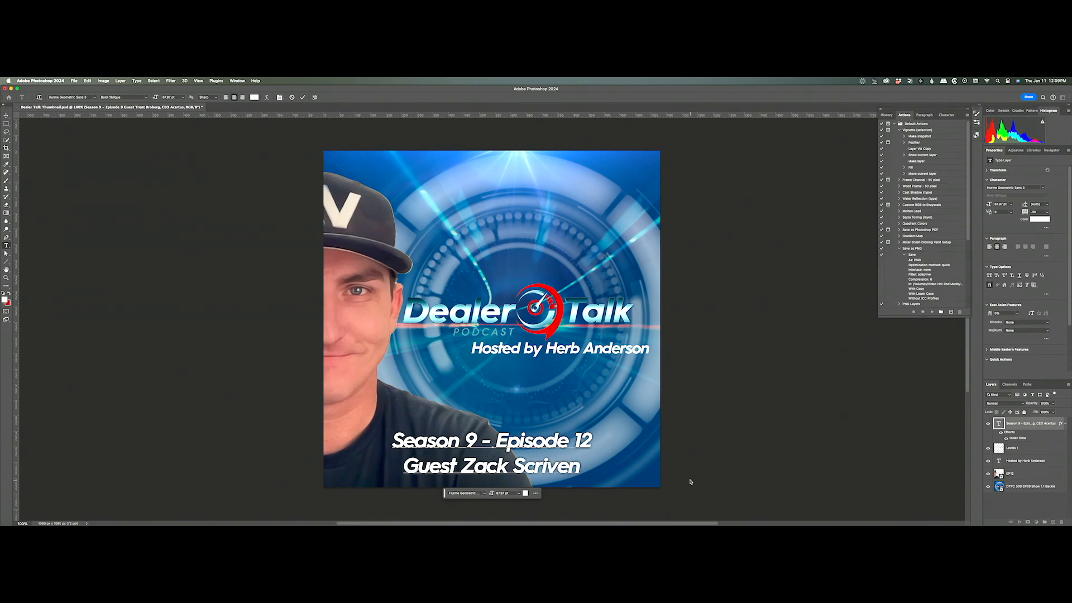
type(" - Founder ")
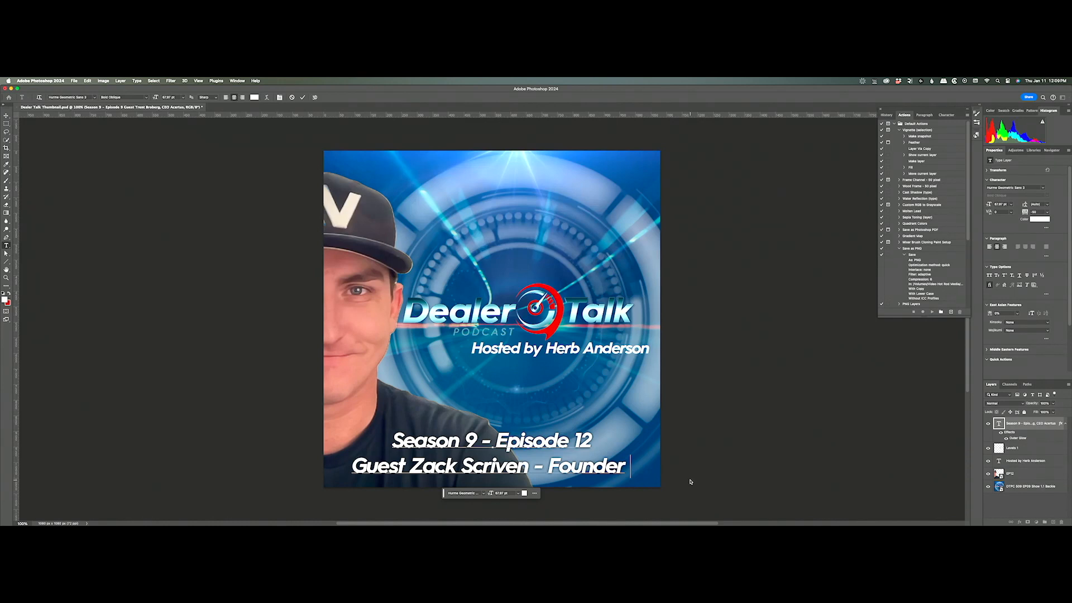
type("Elec")
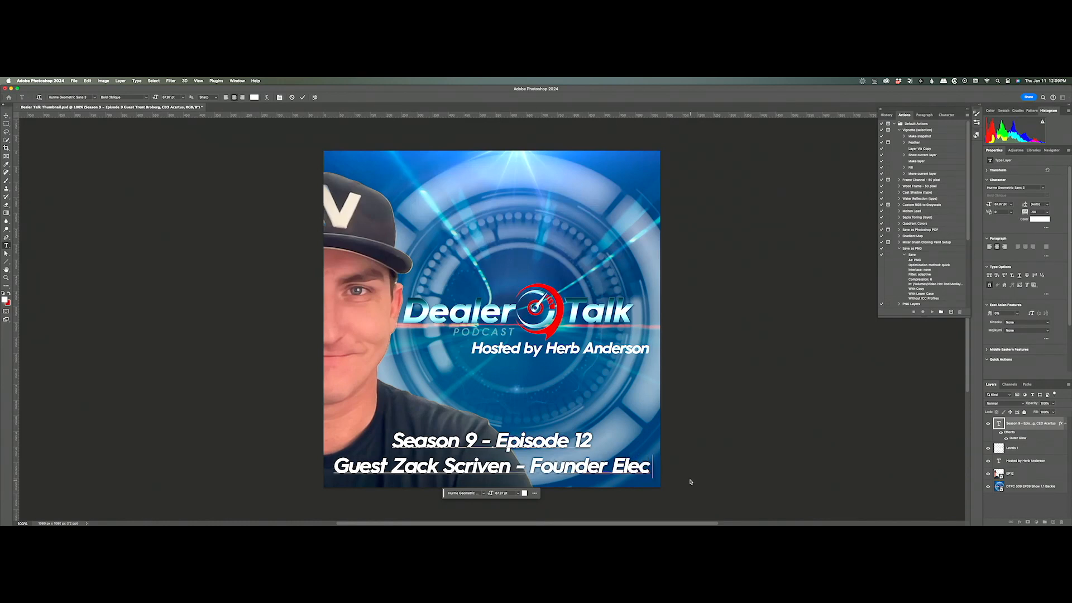
type("tric Mob")
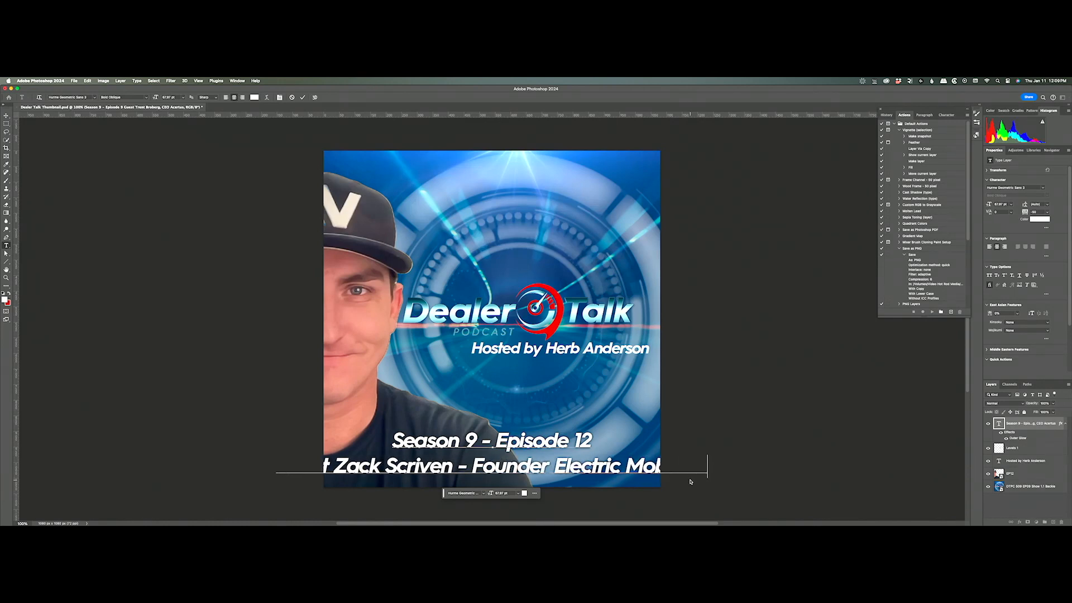
type("ile")
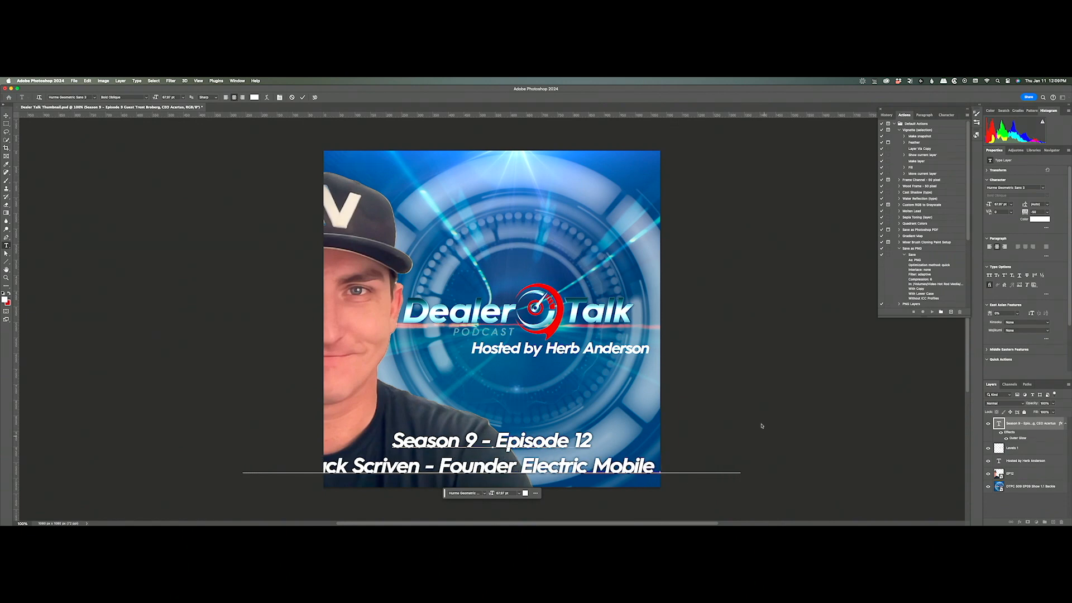
Resize the guest line's font to 43 pt and commit the text edits.
double_click(478, 466)
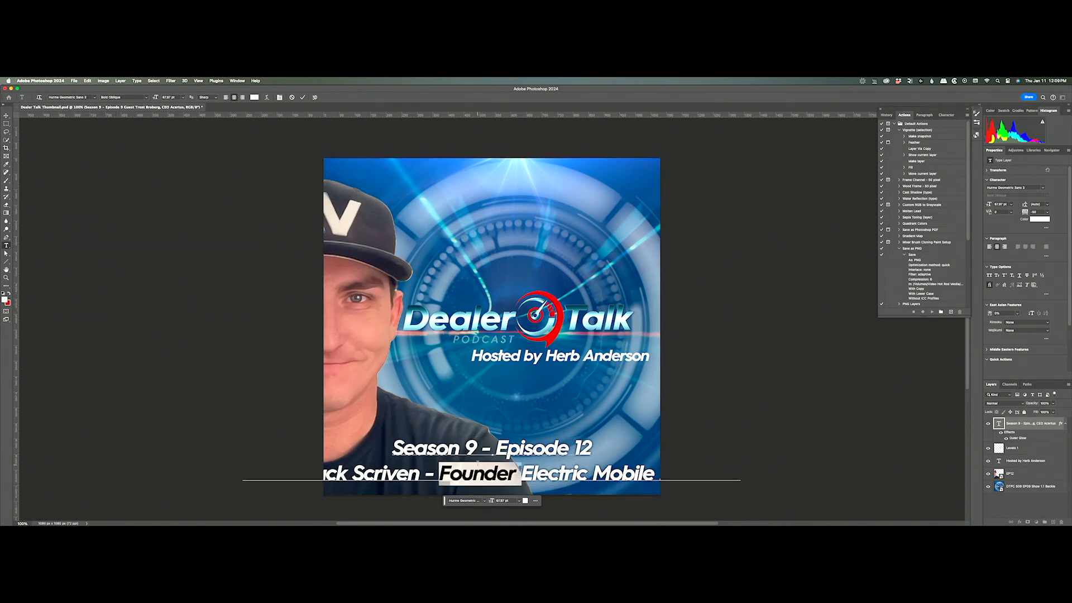
left_click(478, 464)
left_click(180, 98)
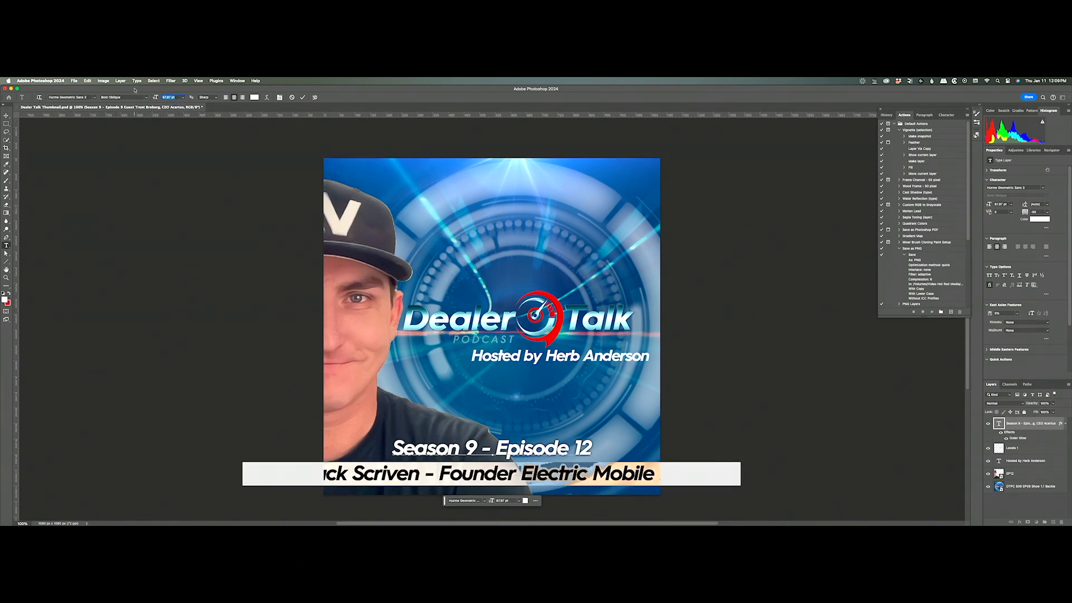
type("62")
key("Return")
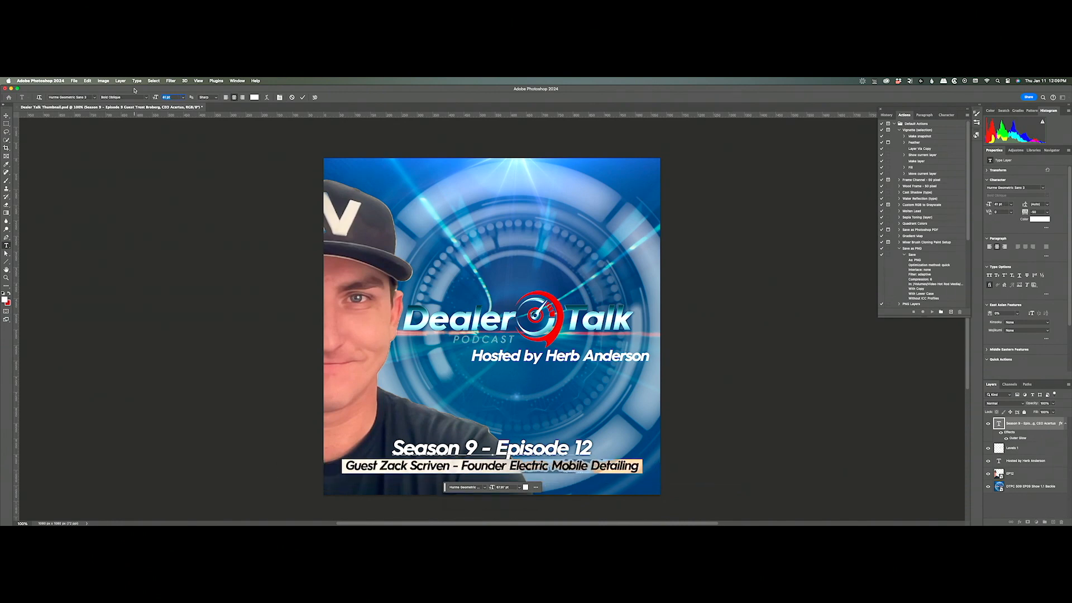
key("Up")
key("Up")
key("Down")
key("Return")
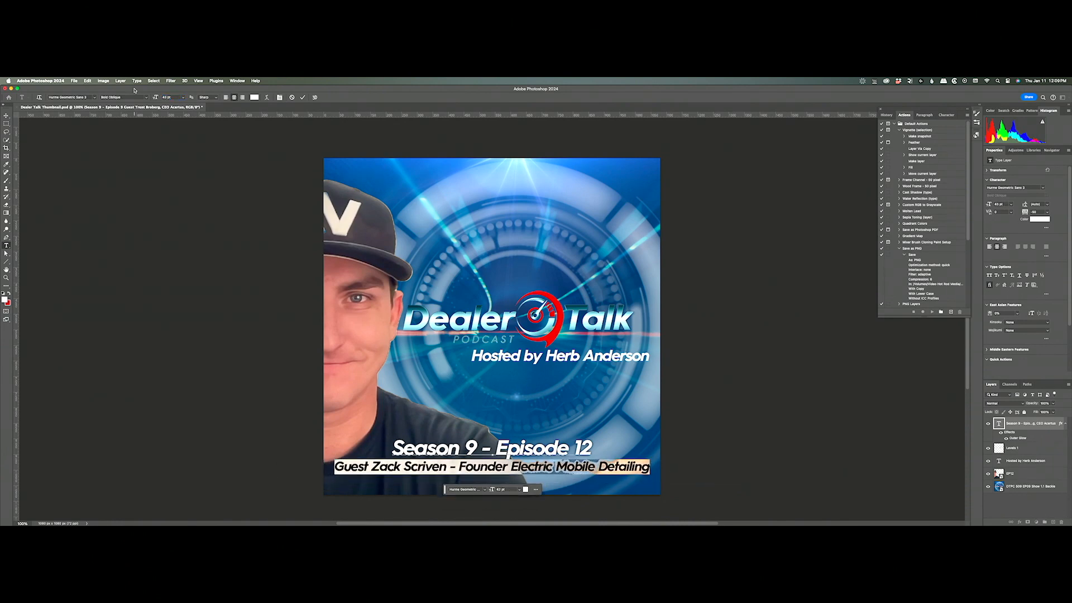
key("super+Return")
key("w")
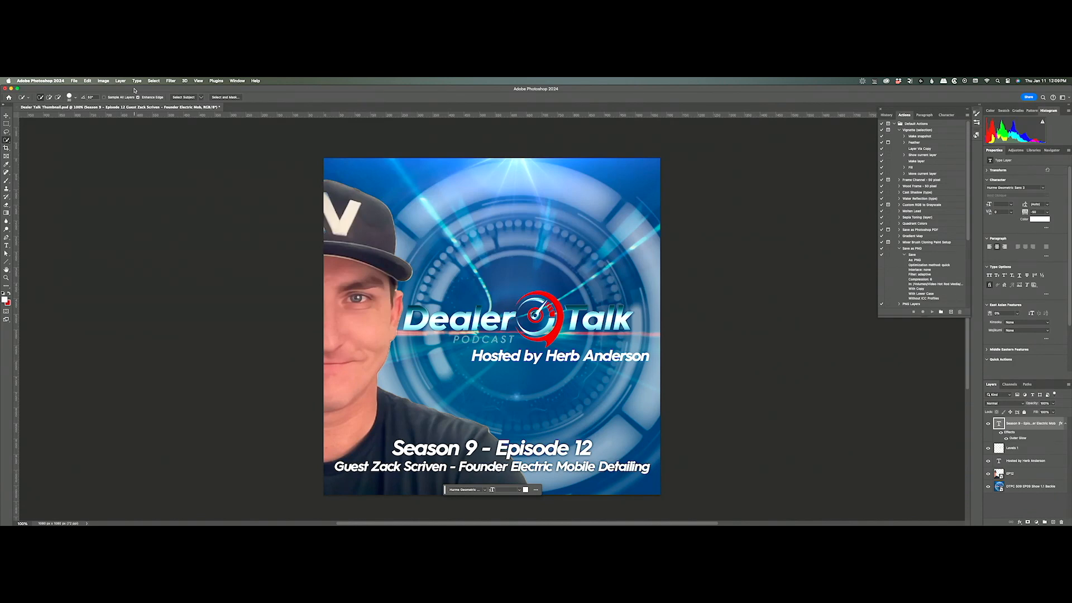
Save as Dealer Talk Thumbnail.psd in Dropbox > Dealer Talk Season 9 > Episode Thumbnails, confirming Photoshop format options.
key("super+shift+s")
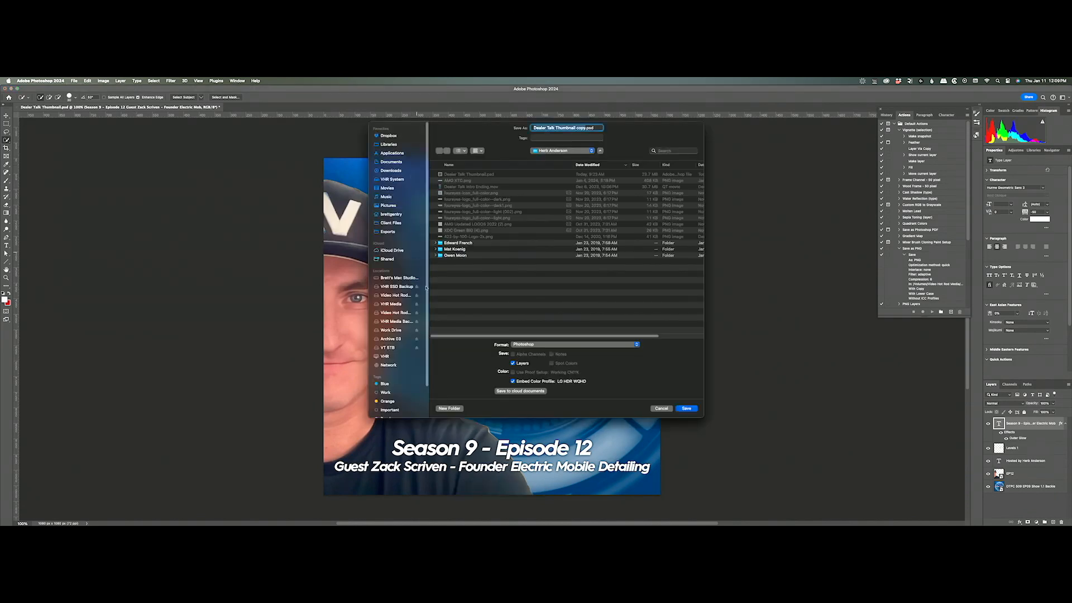
left_click(654, 410)
key("super+shift+s")
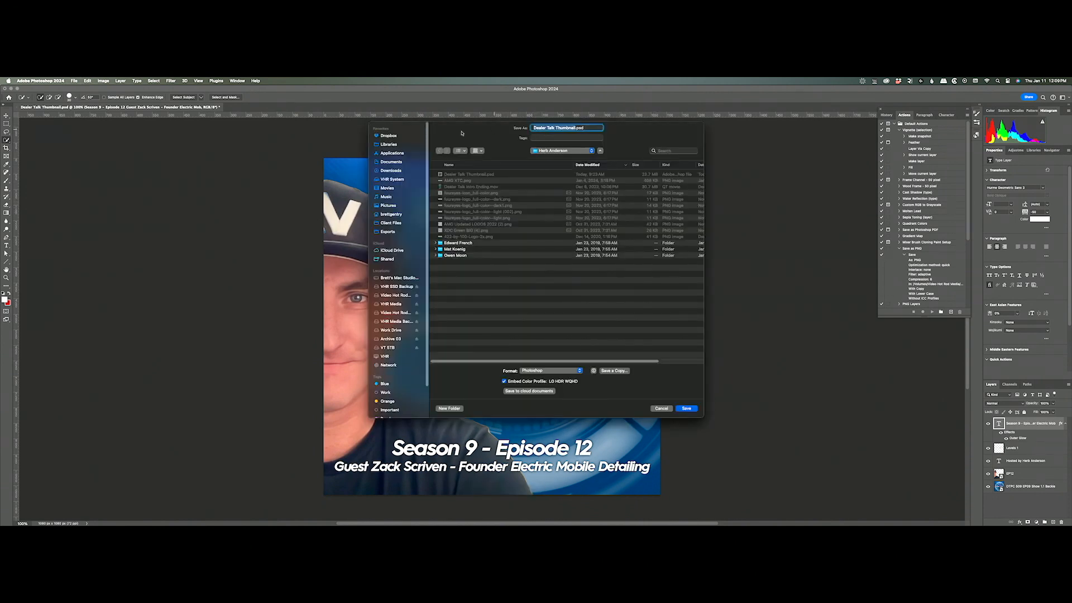
left_click(389, 137)
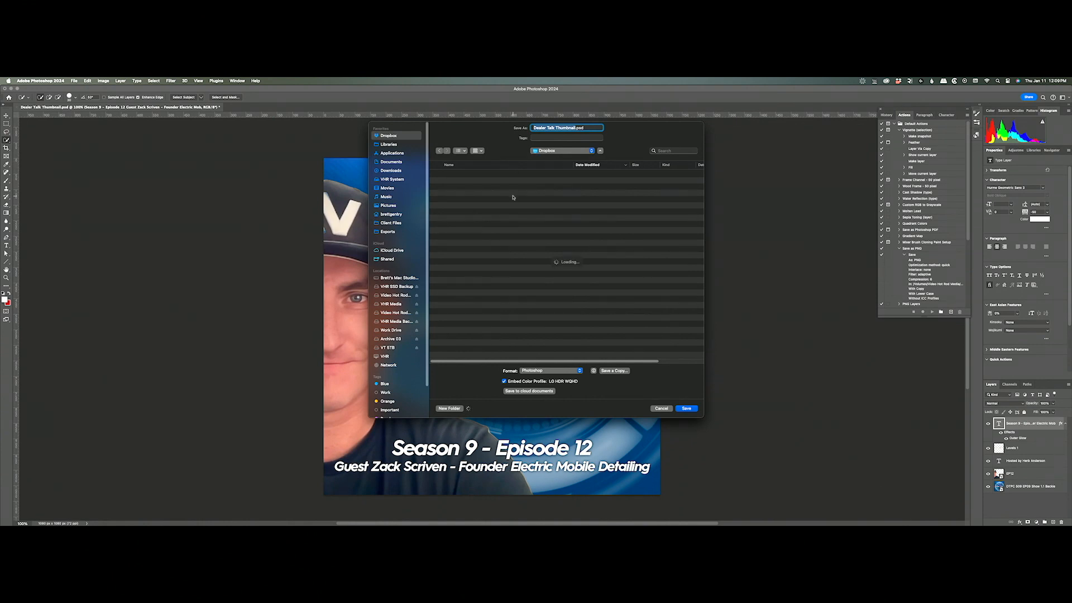
double_click(483, 175)
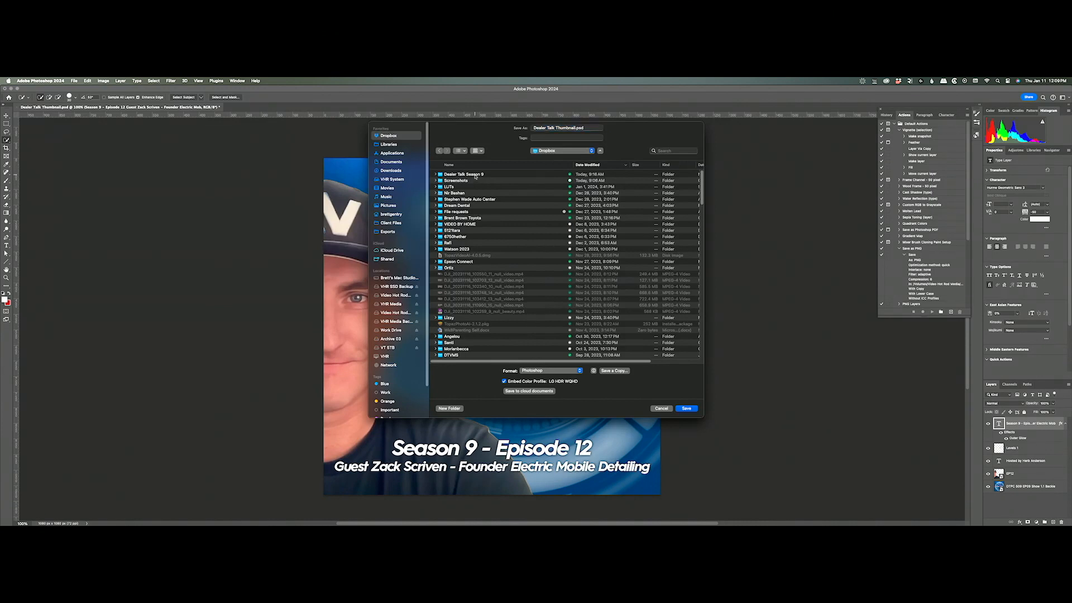
double_click(448, 174)
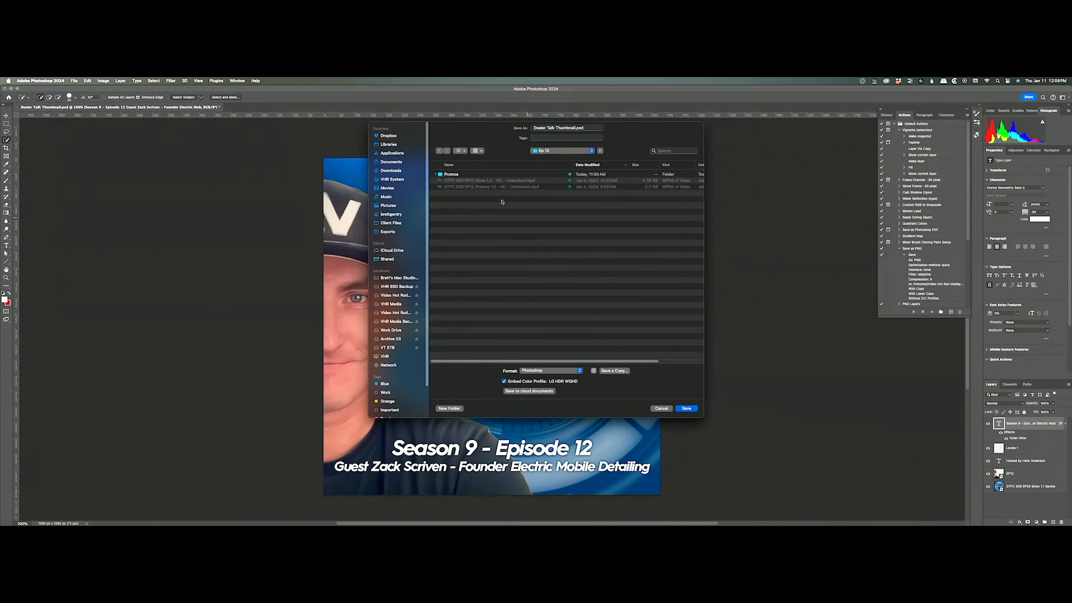
left_click(569, 151)
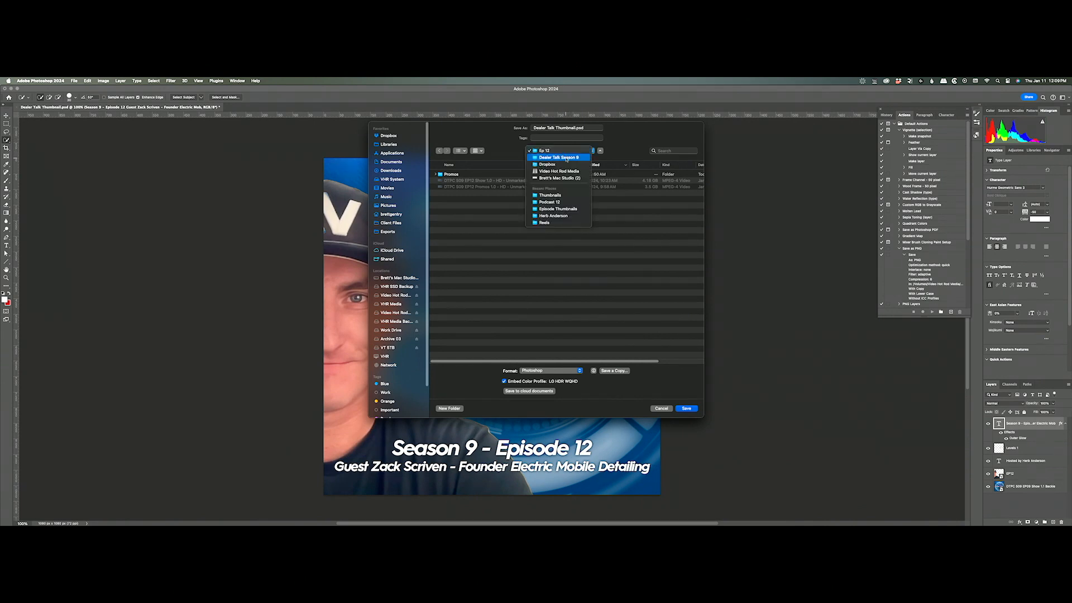
left_click(561, 159)
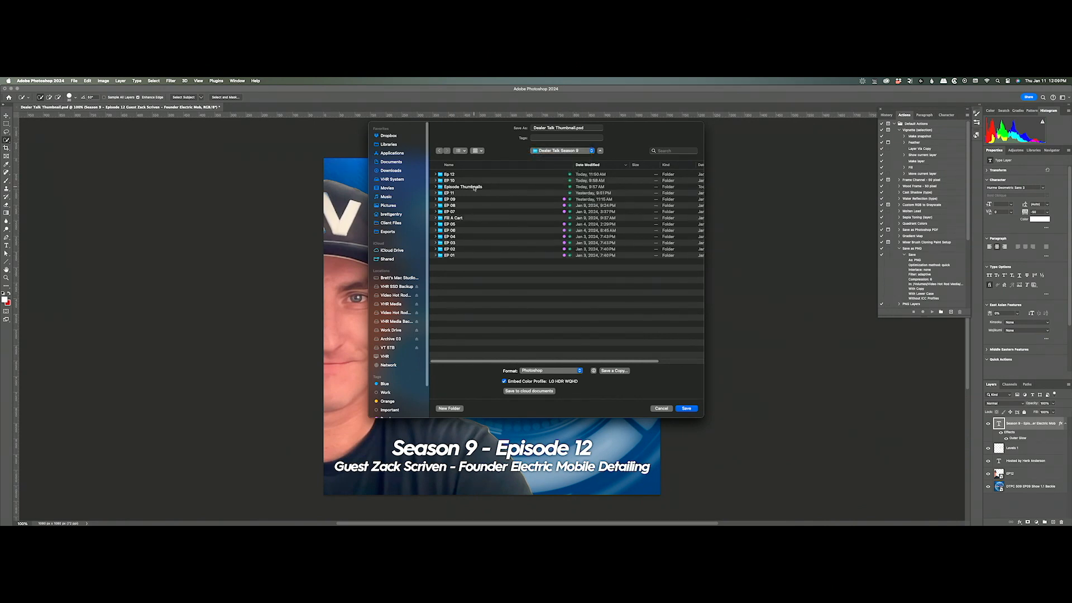
double_click(474, 189)
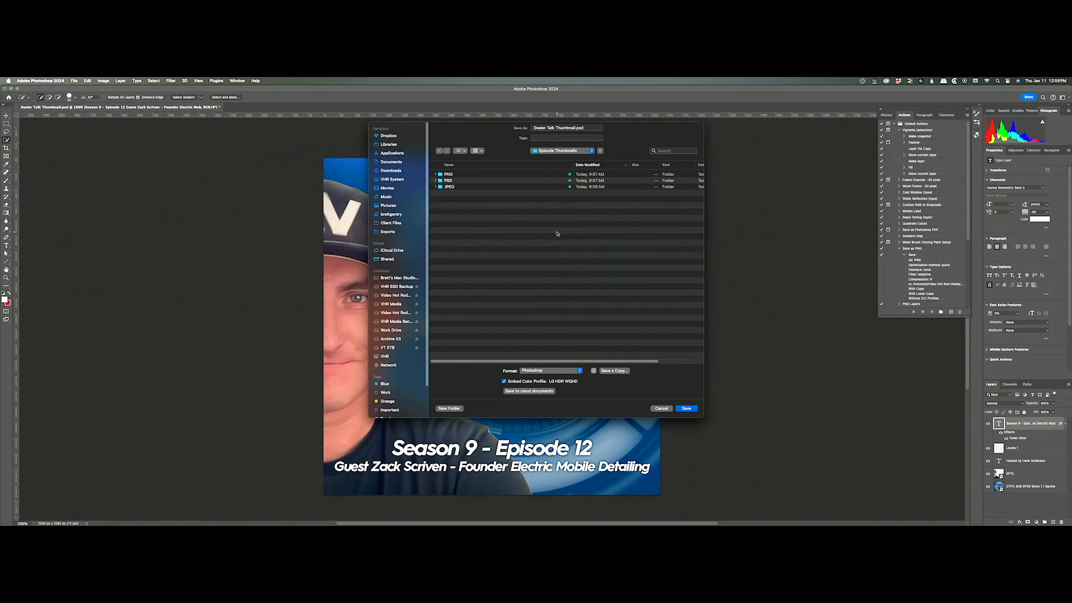
left_click(686, 408)
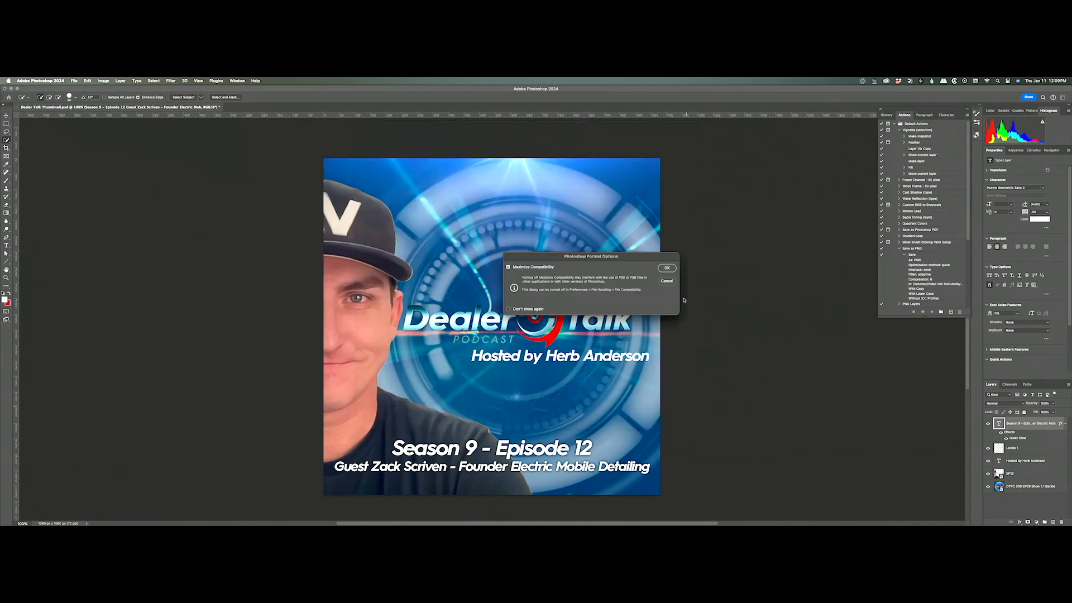
left_click(665, 268)
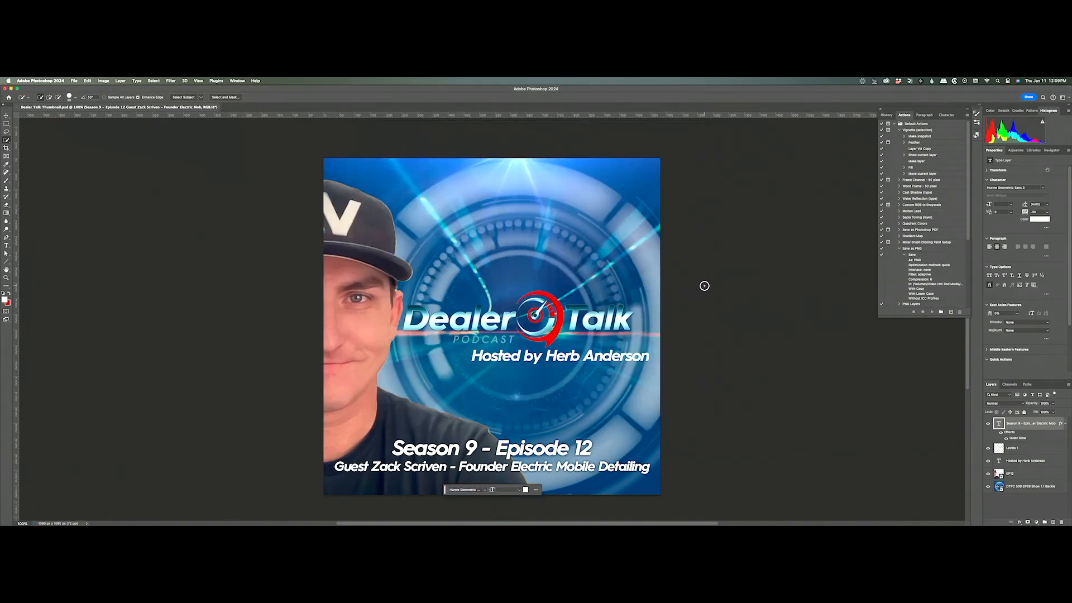